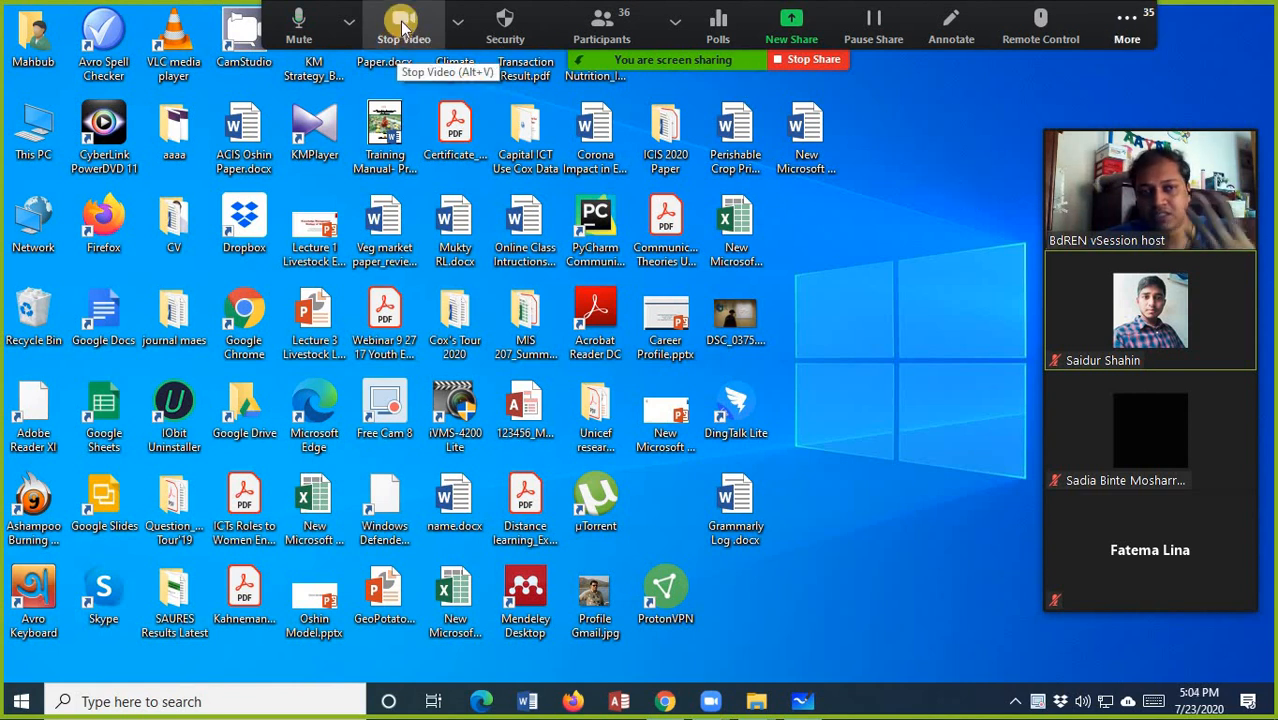
- Turn off the host's webcam video in the Zoom meeting
left_click(412, 28)
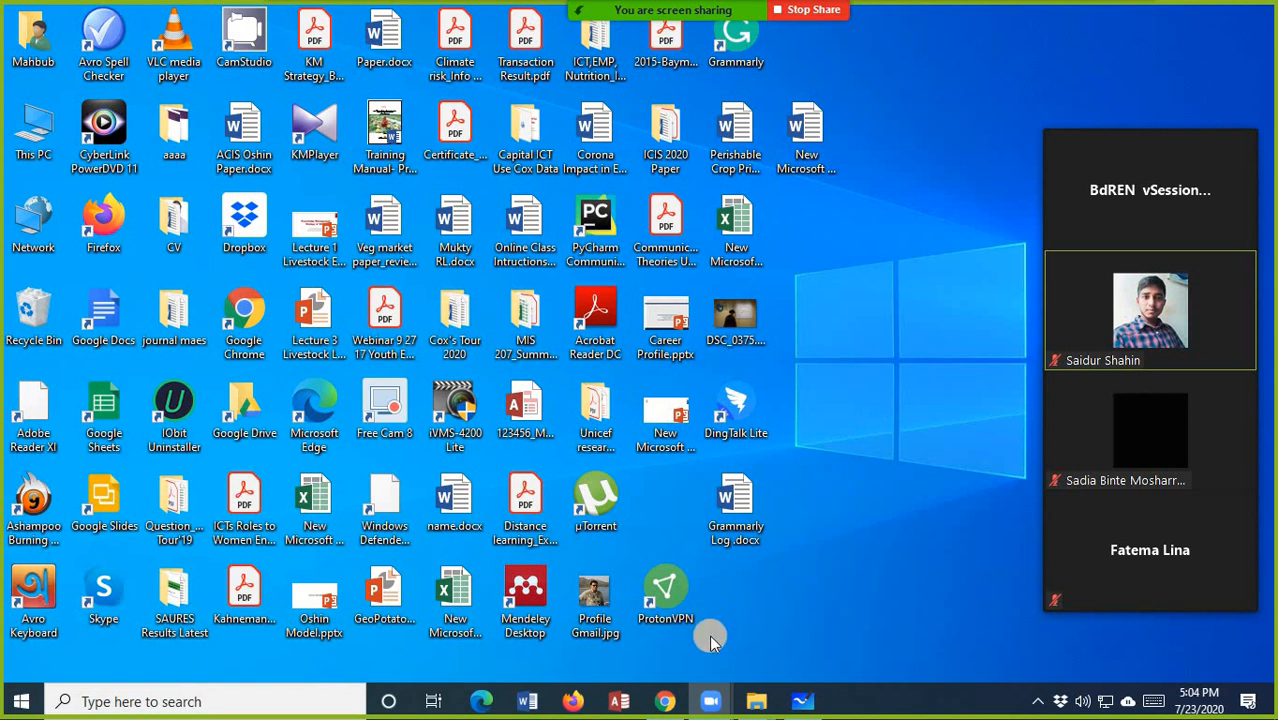
- Switch to Chrome, search in a new tab for the professor's name, and open his Weebly home page from the results
left_click(664, 701)
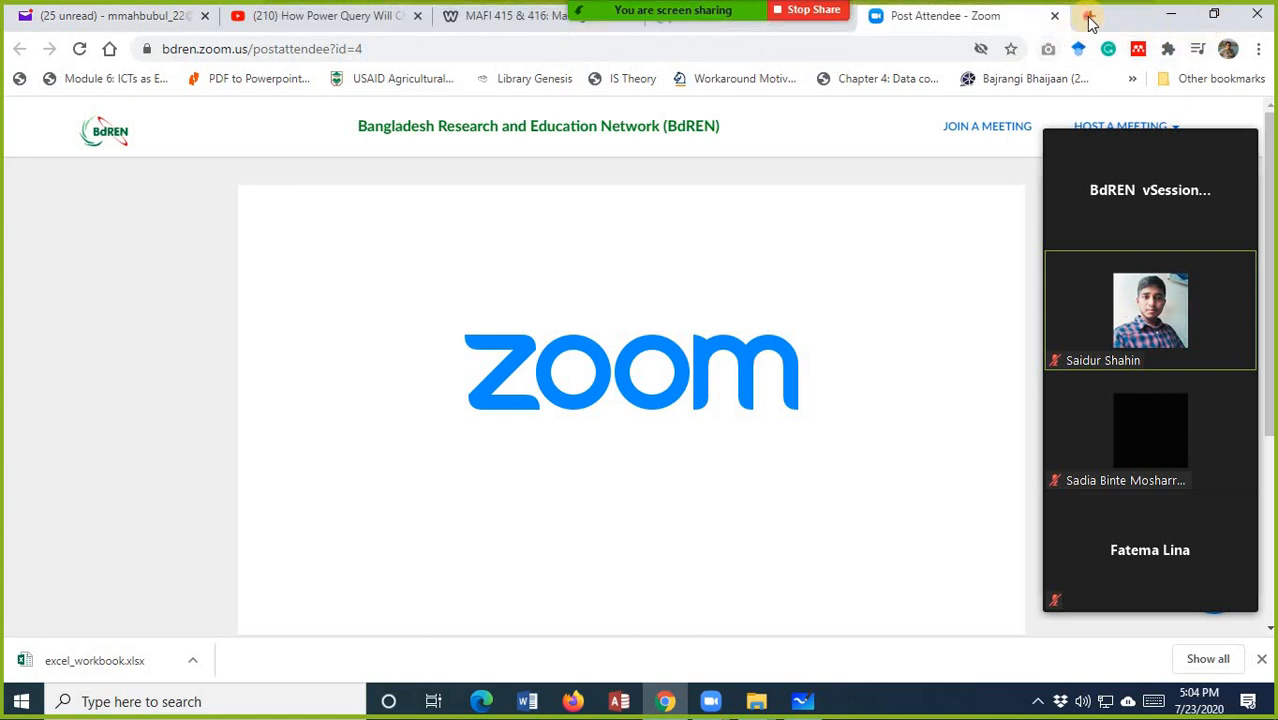
left_click(1089, 15)
type("m")
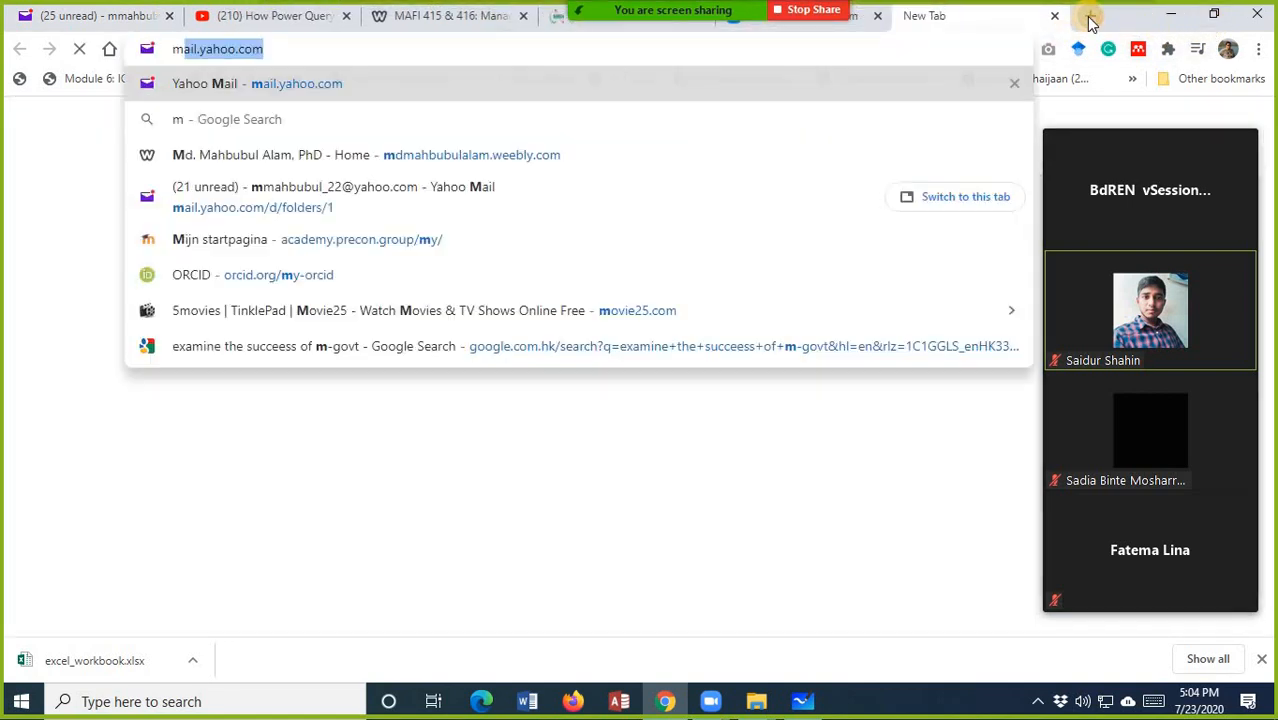
type("d mah")
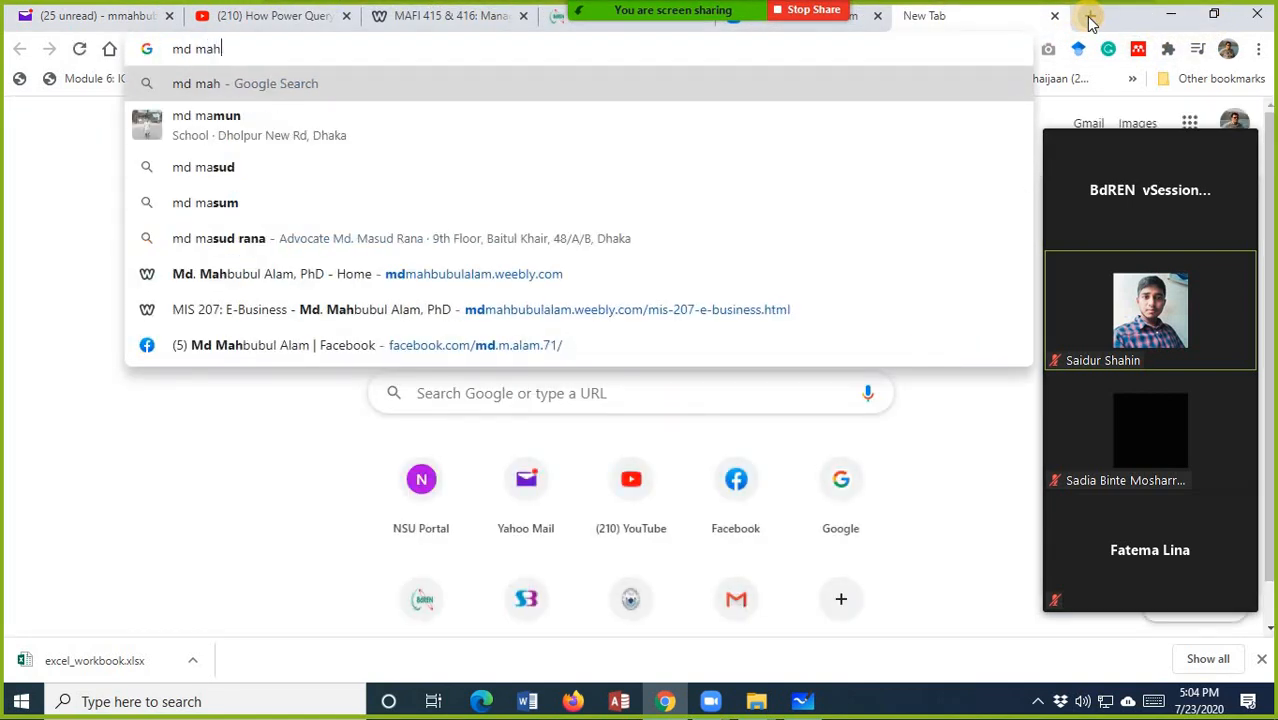
type("bub")
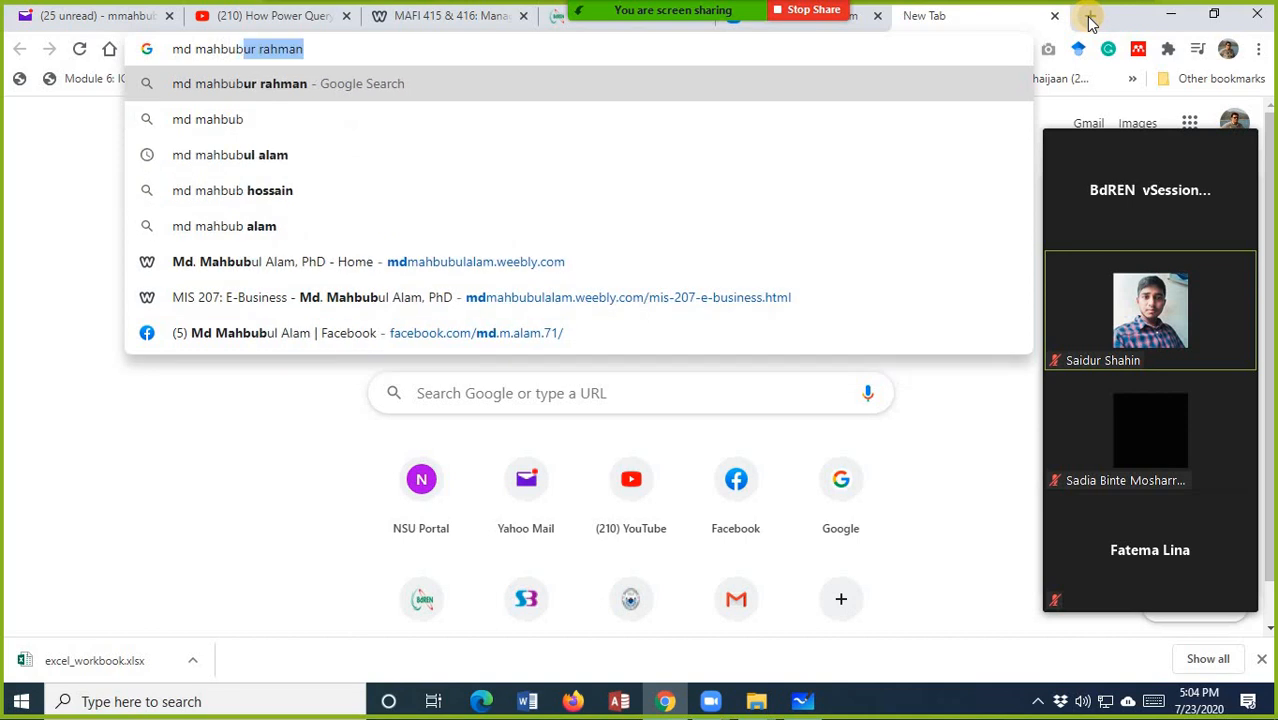
left_click(418, 158)
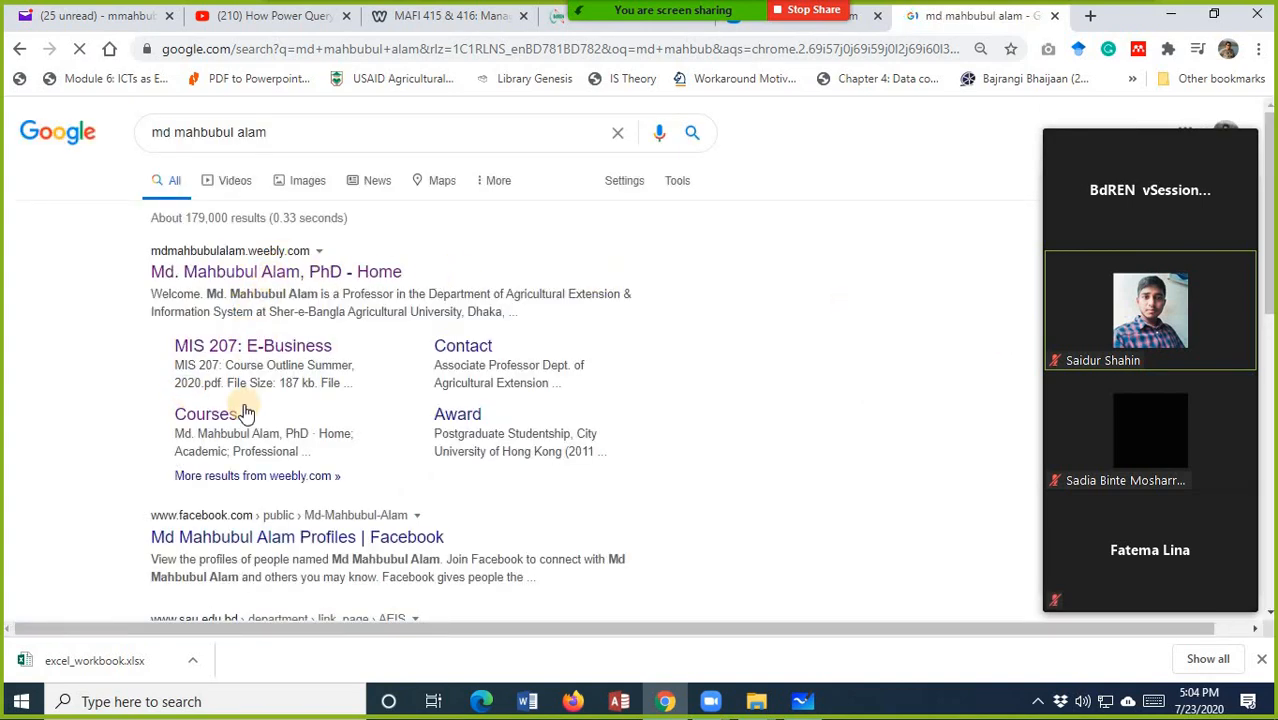
left_click(295, 268)
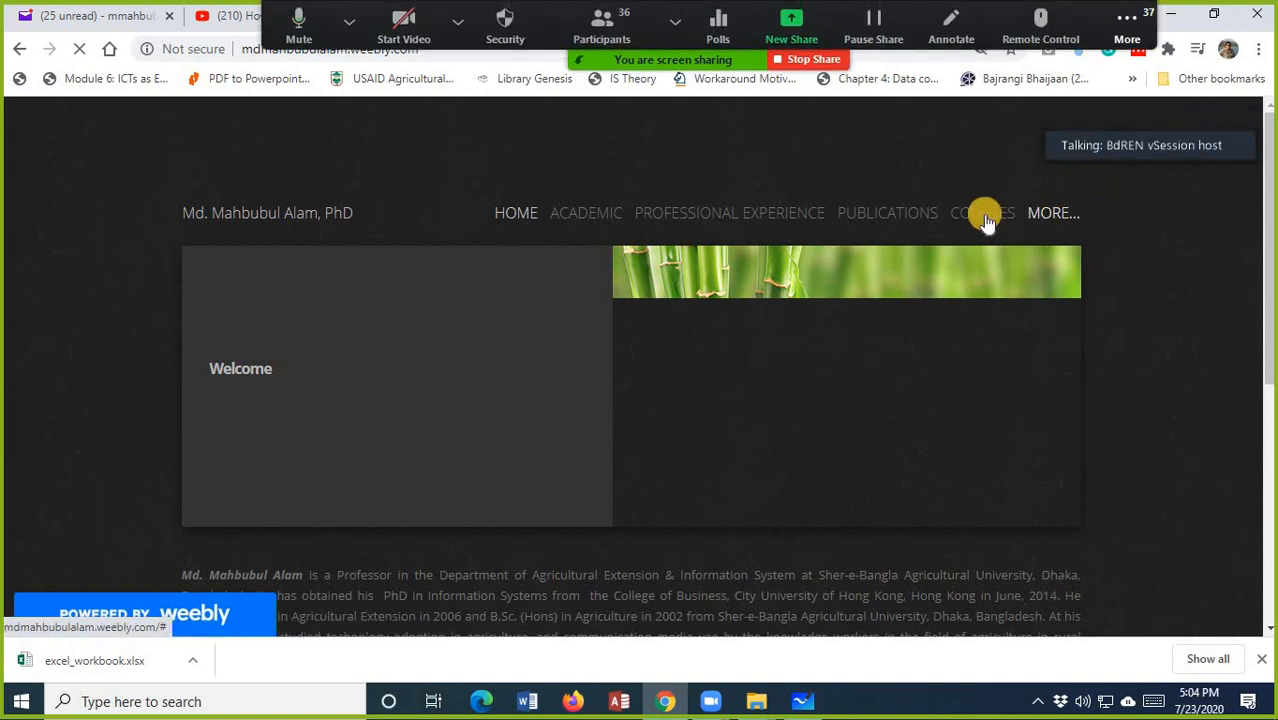
- Open the MAFI 415 & 416 course page and mark the Excel Practice Book.xlsx download entry
mouse_move(984, 214)
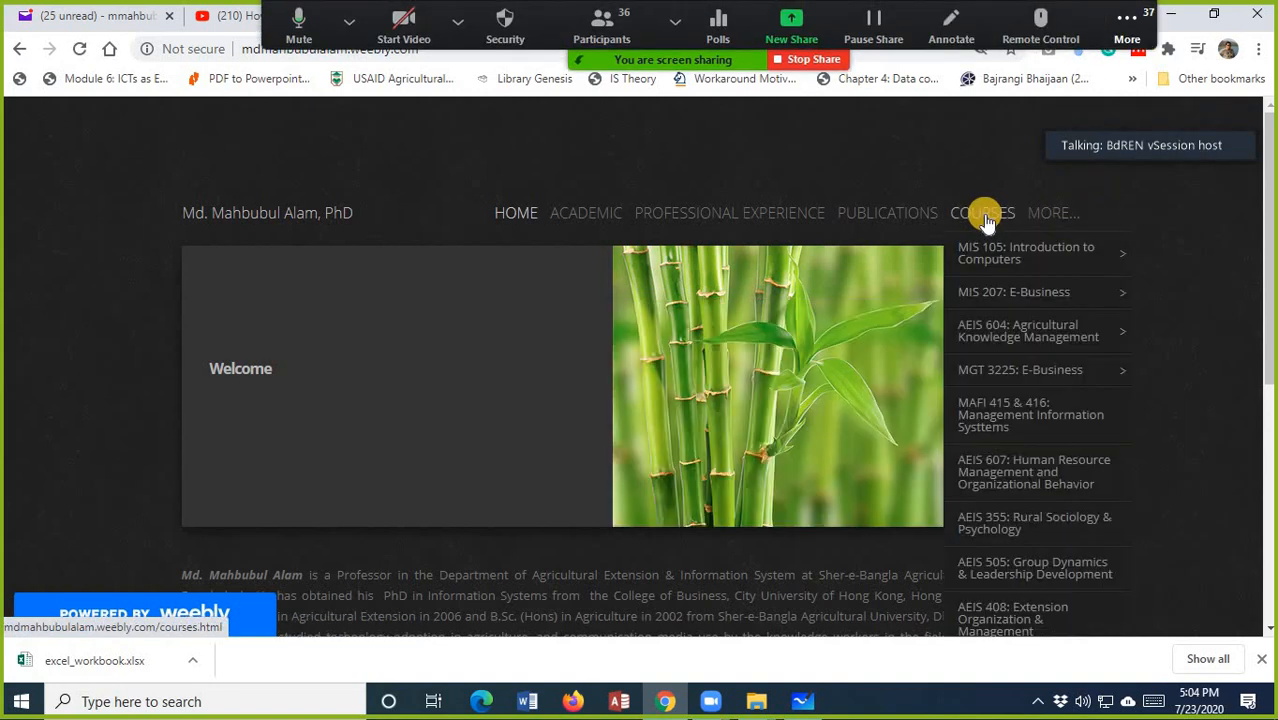
left_click(1060, 420)
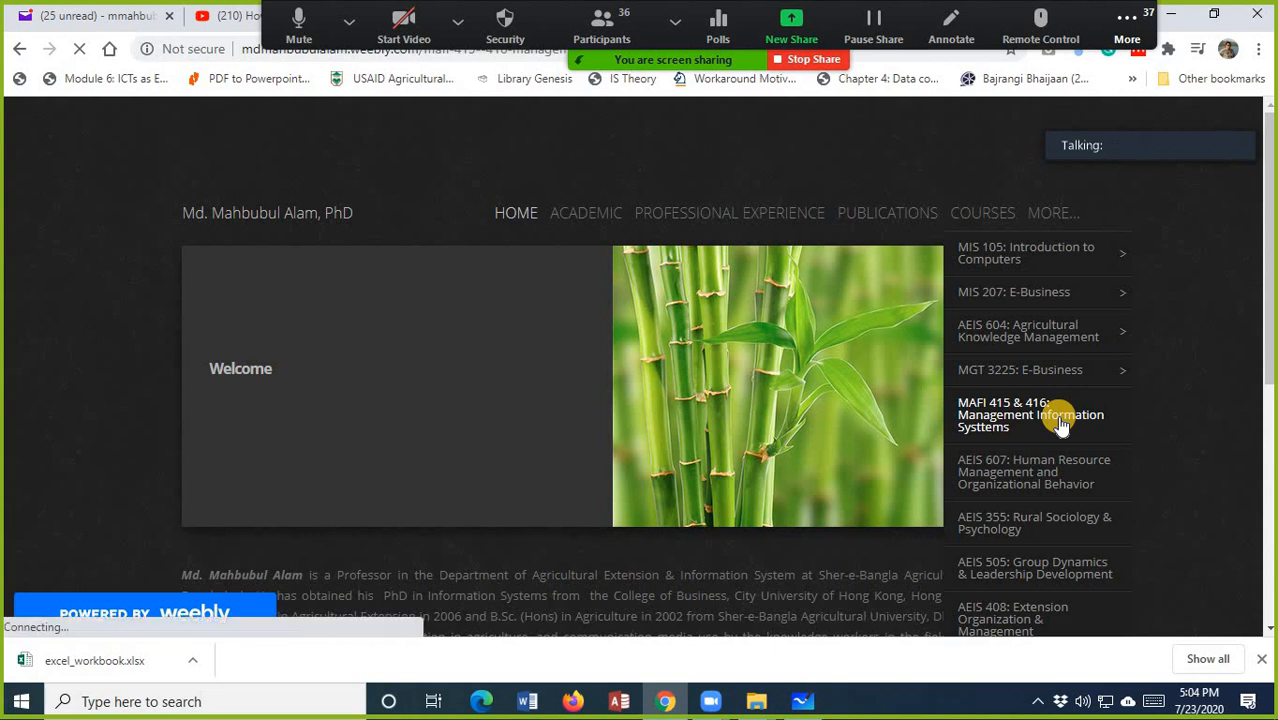
scroll(370, 368, "down", 10)
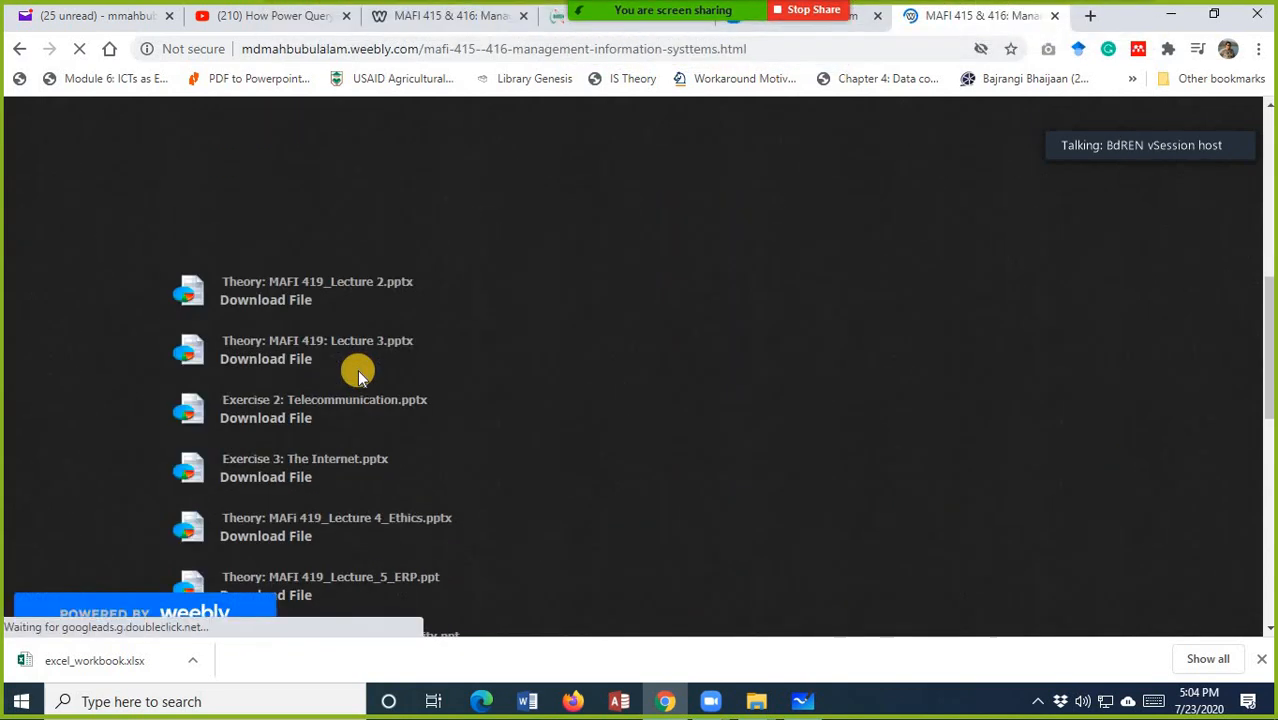
scroll(300, 330, "up", 1)
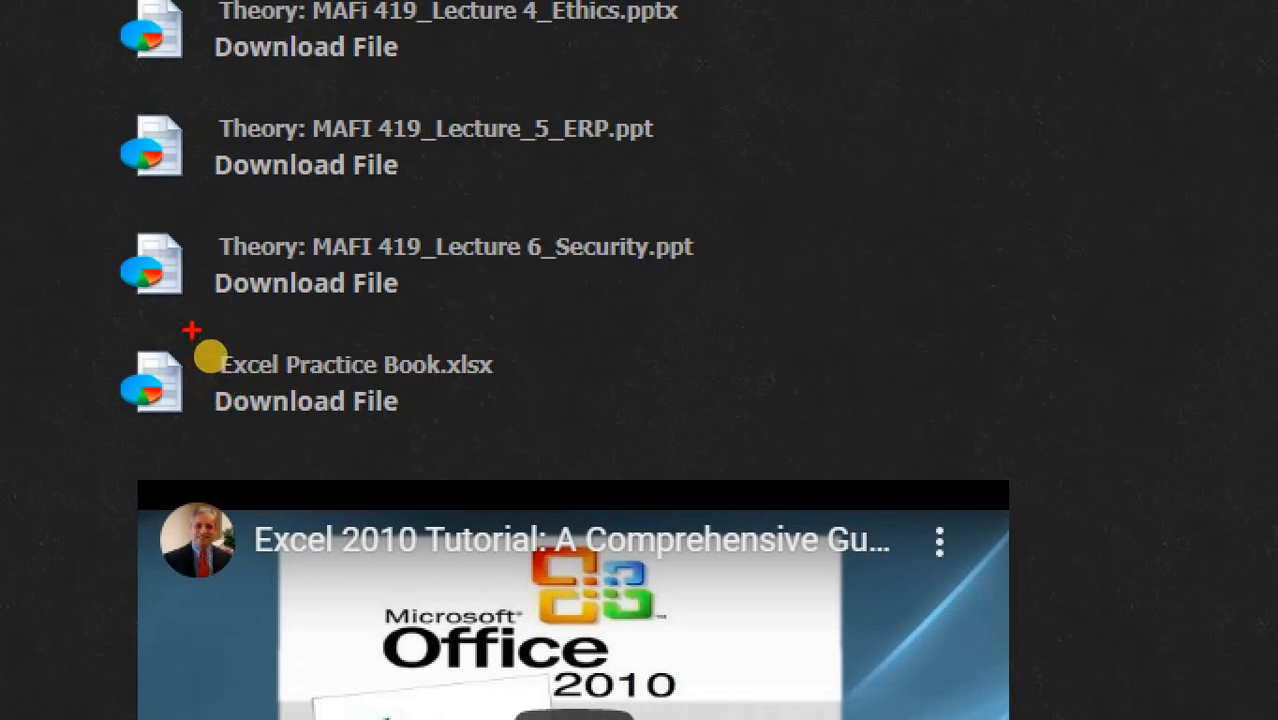
mouse_move(195, 311)
left_mouse_down()
mouse_move(335, 380)
mouse_move(372, 430)
left_mouse_up()
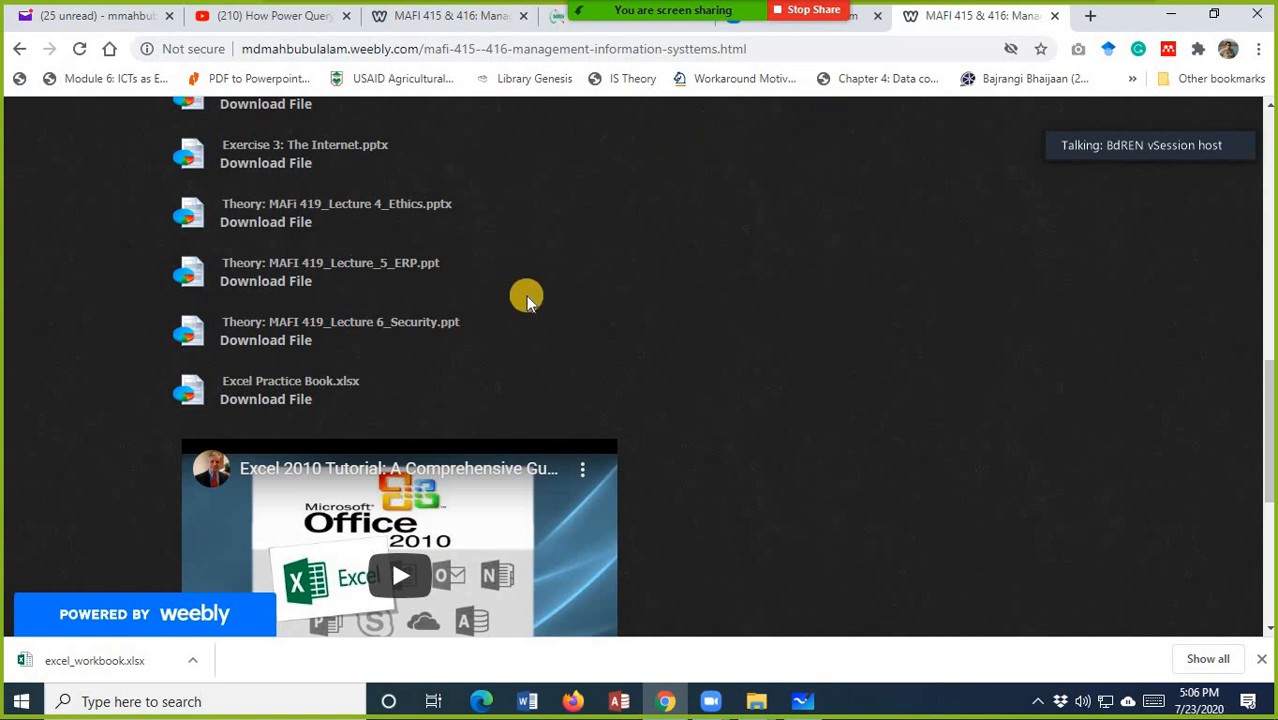
- Open the downloaded excel_workbook.xlsx file in Excel
left_click(97, 666)
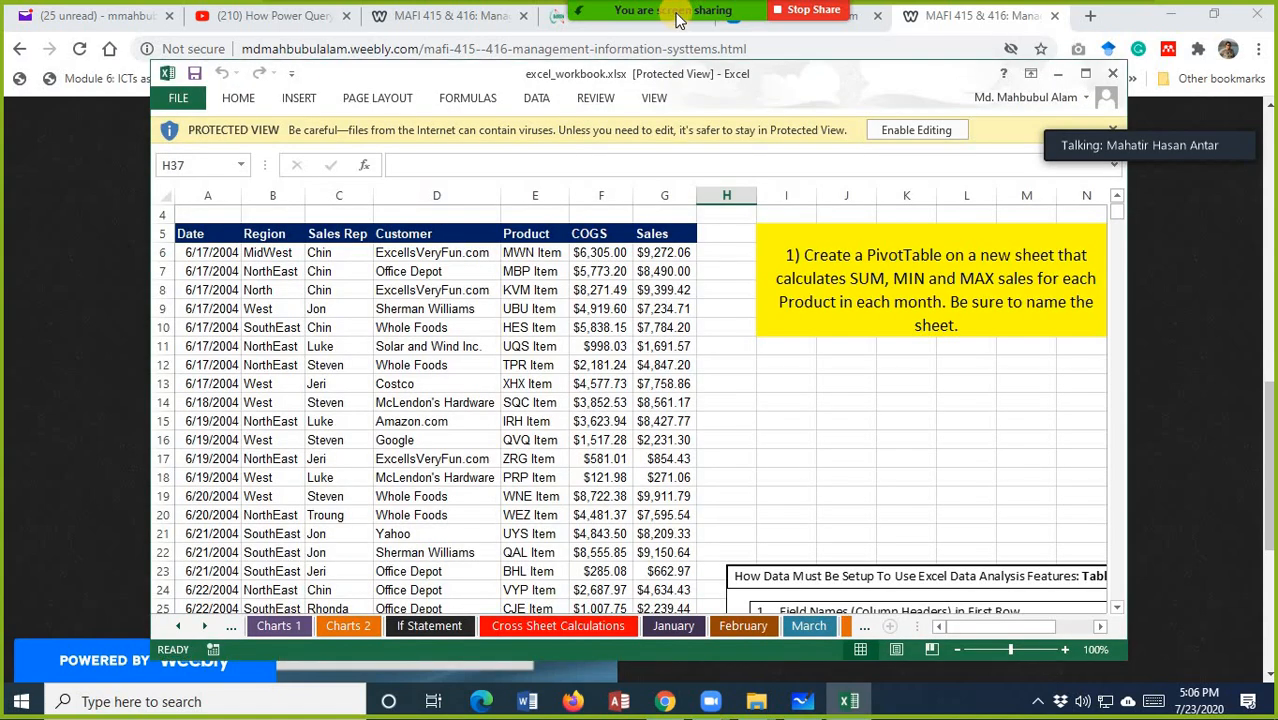
- Check the Zoom meeting's participant list and minimize it again
left_click(678, 24)
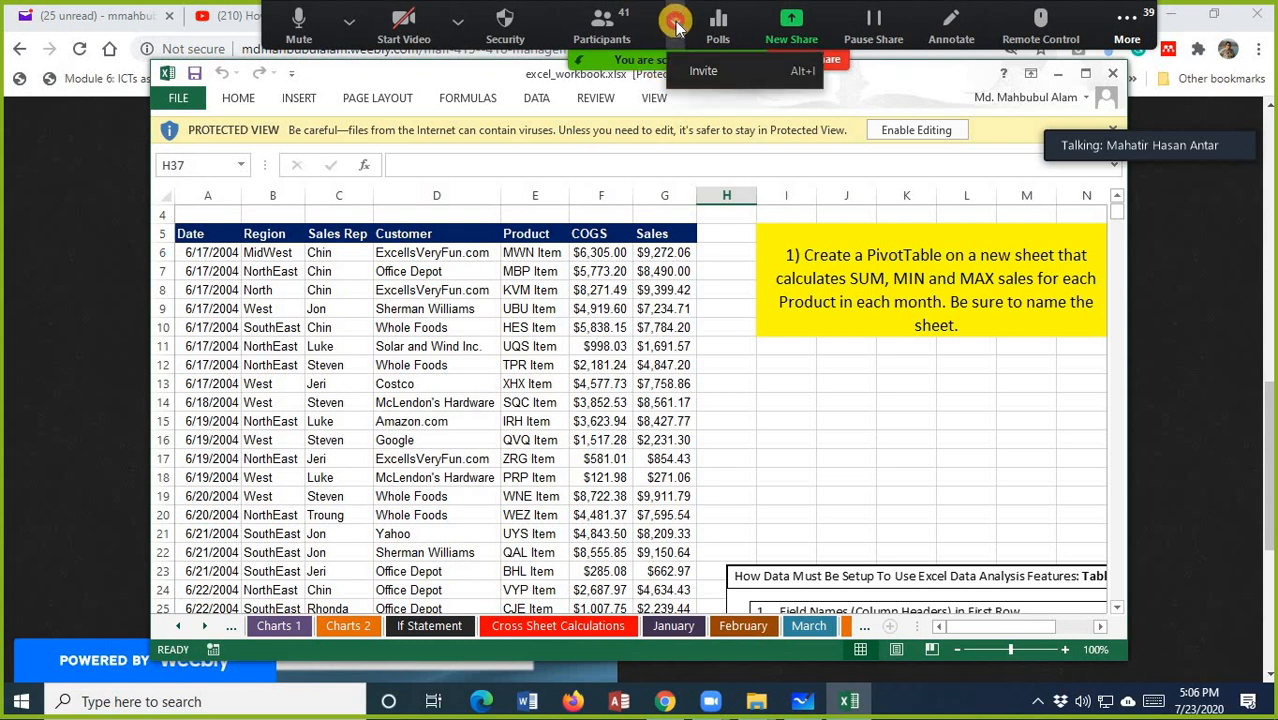
left_click(609, 30)
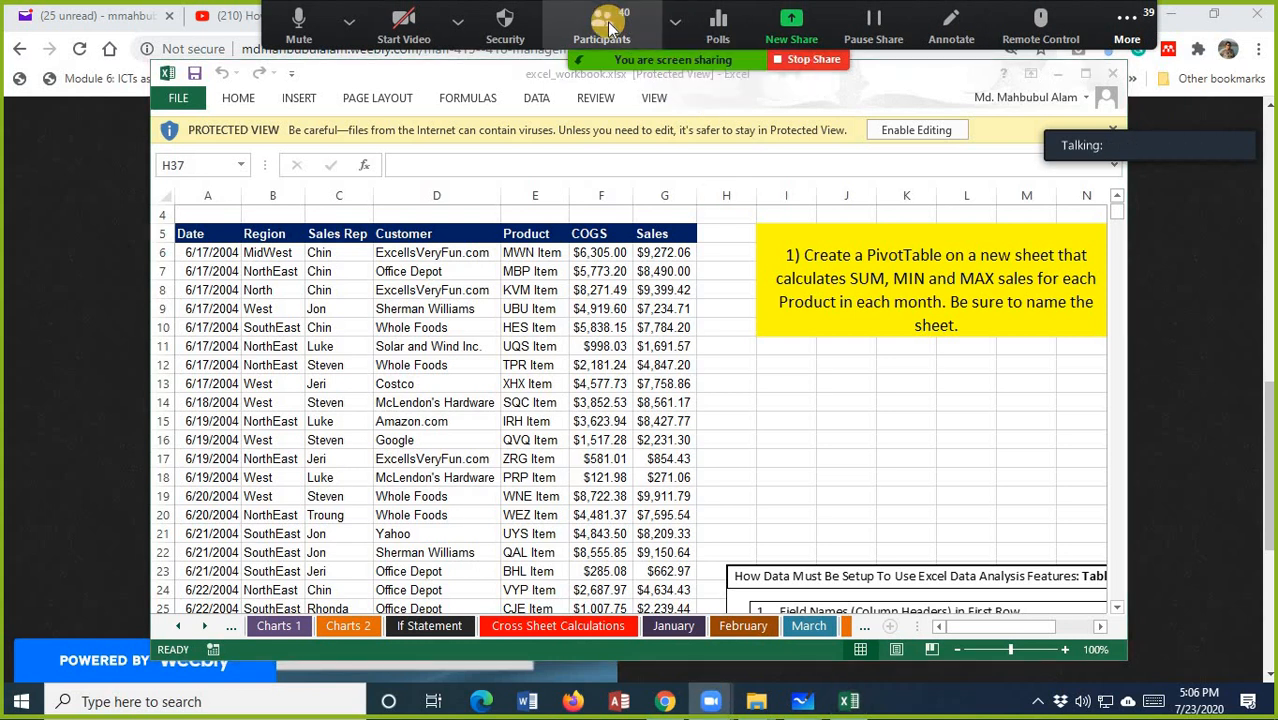
left_click(609, 30)
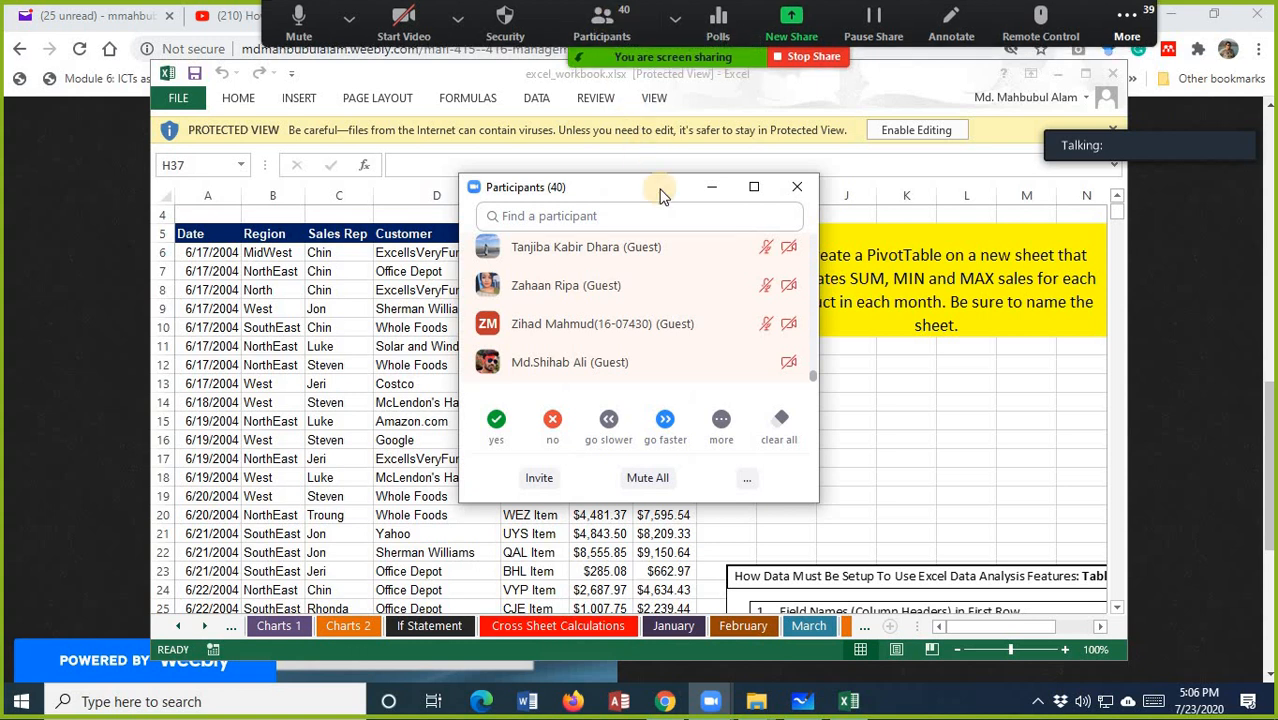
left_click(711, 188)
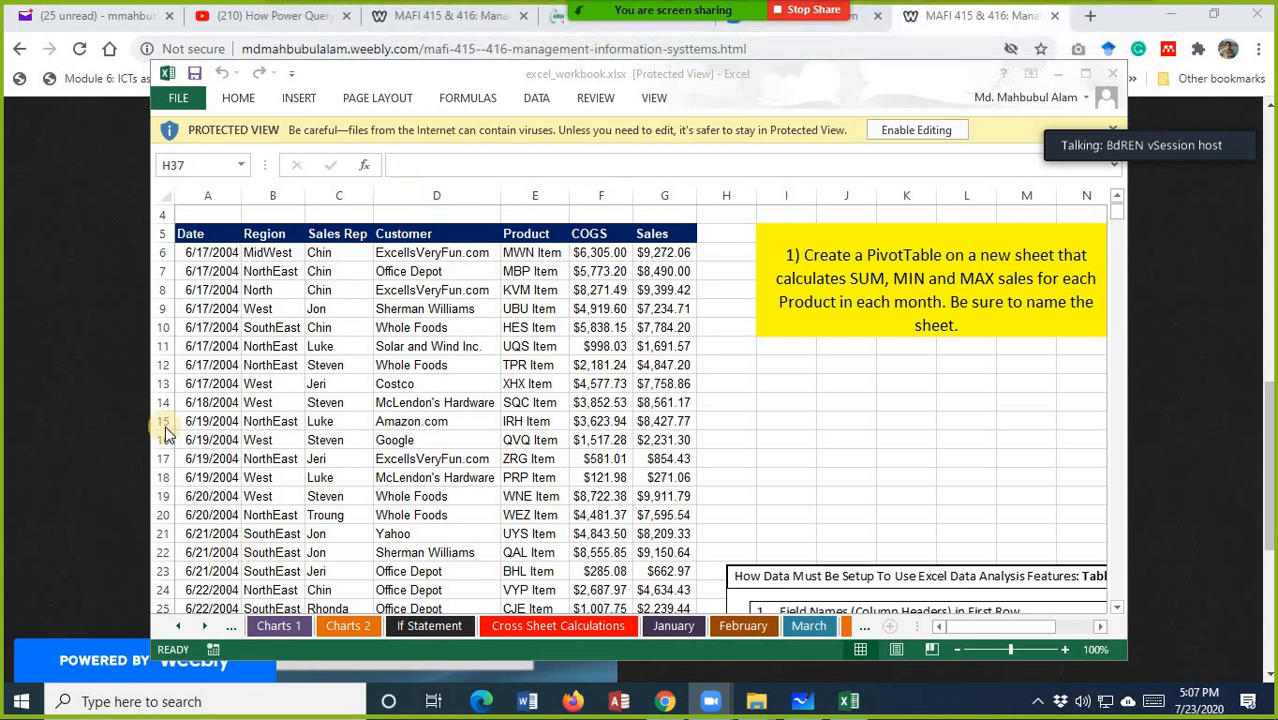
- Enable editing for excel_workbook.xlsx and maximize its window
left_click(182, 628)
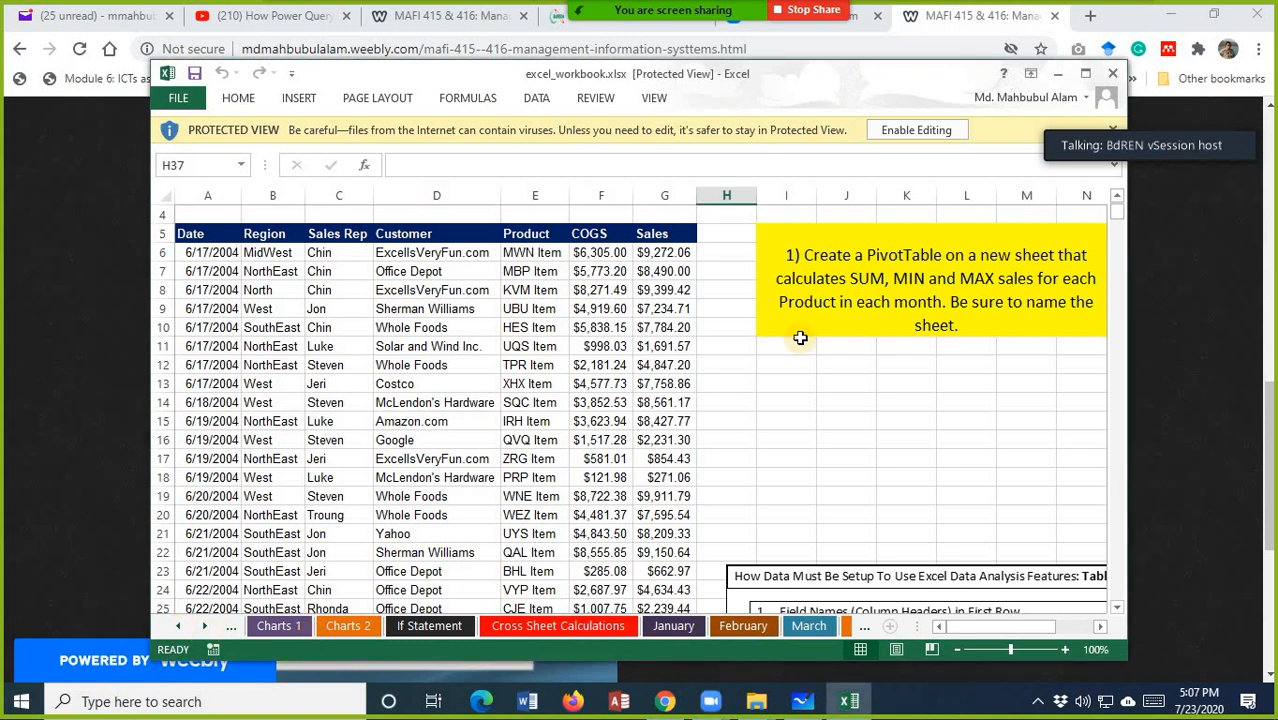
left_click(935, 130)
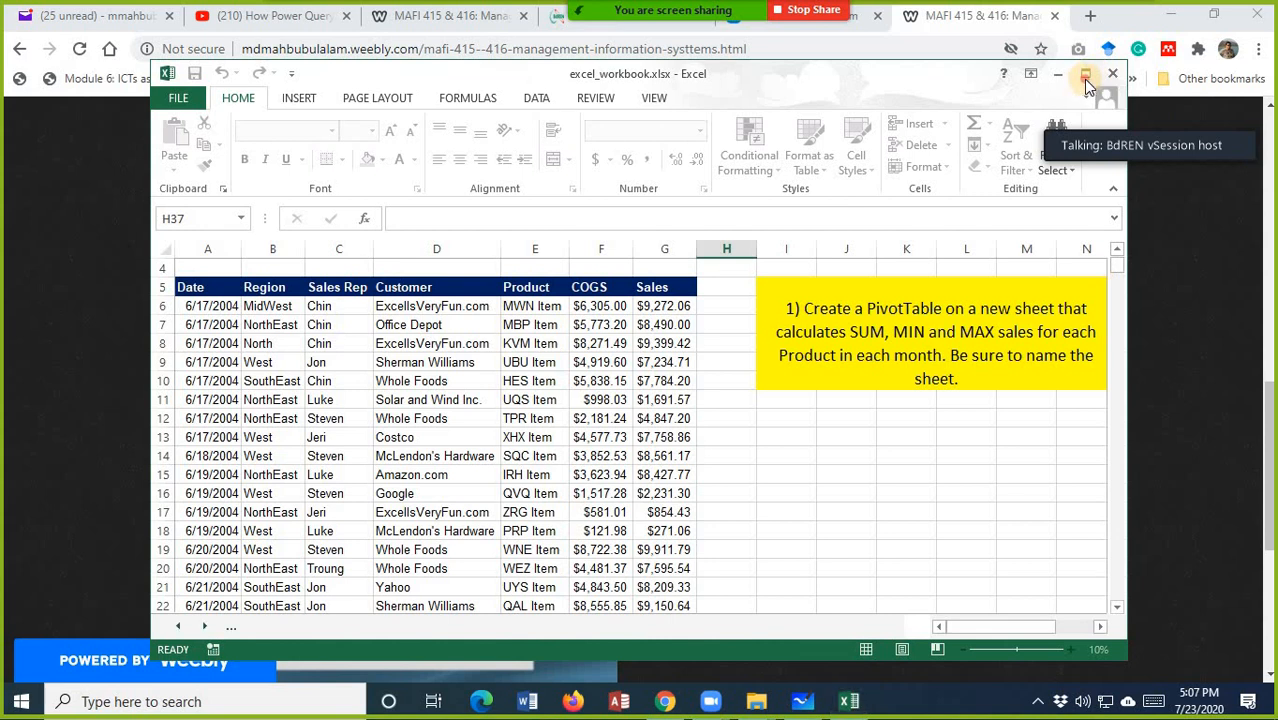
left_click(1084, 77)
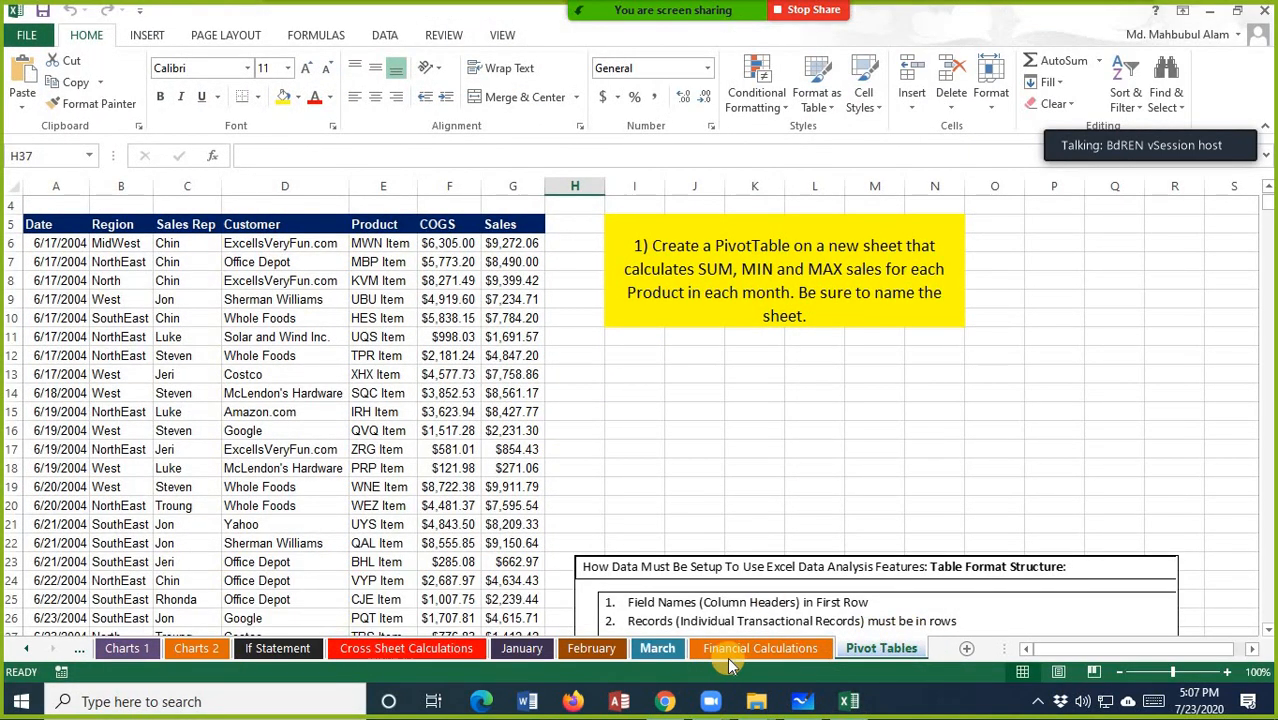
- Go back to the first worksheets and show the Basic Calculations sheet from its first row
left_click(29, 650)
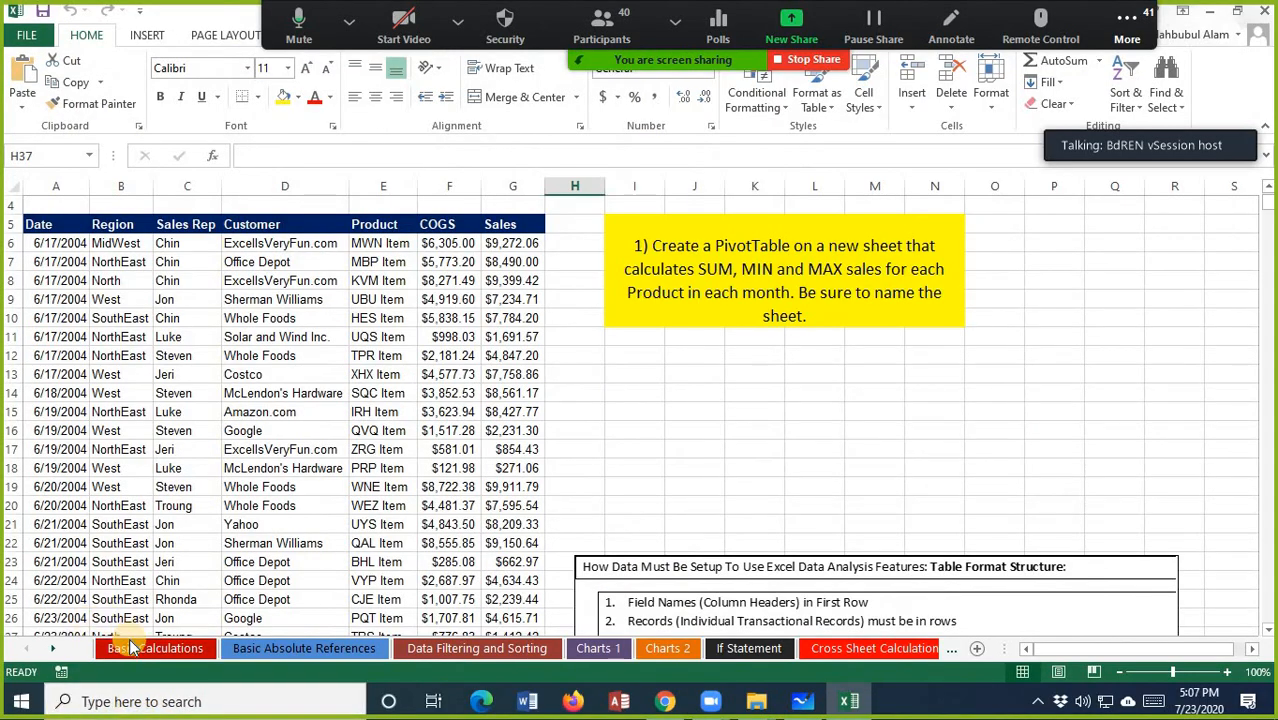
left_click(131, 647)
scroll(203, 471, "up", 10)
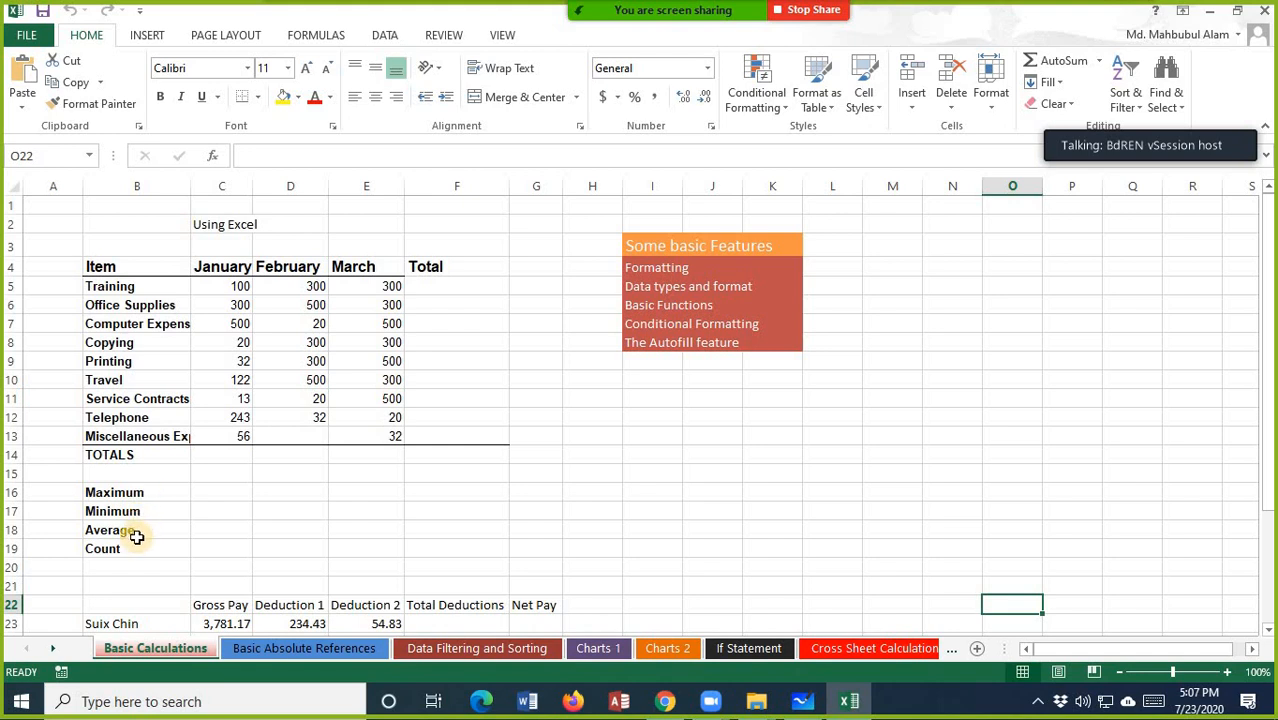
- Examine the payroll table's gross pay, the two deduction columns and the empty Net Pay column
scroll(137, 537, "down", 2)
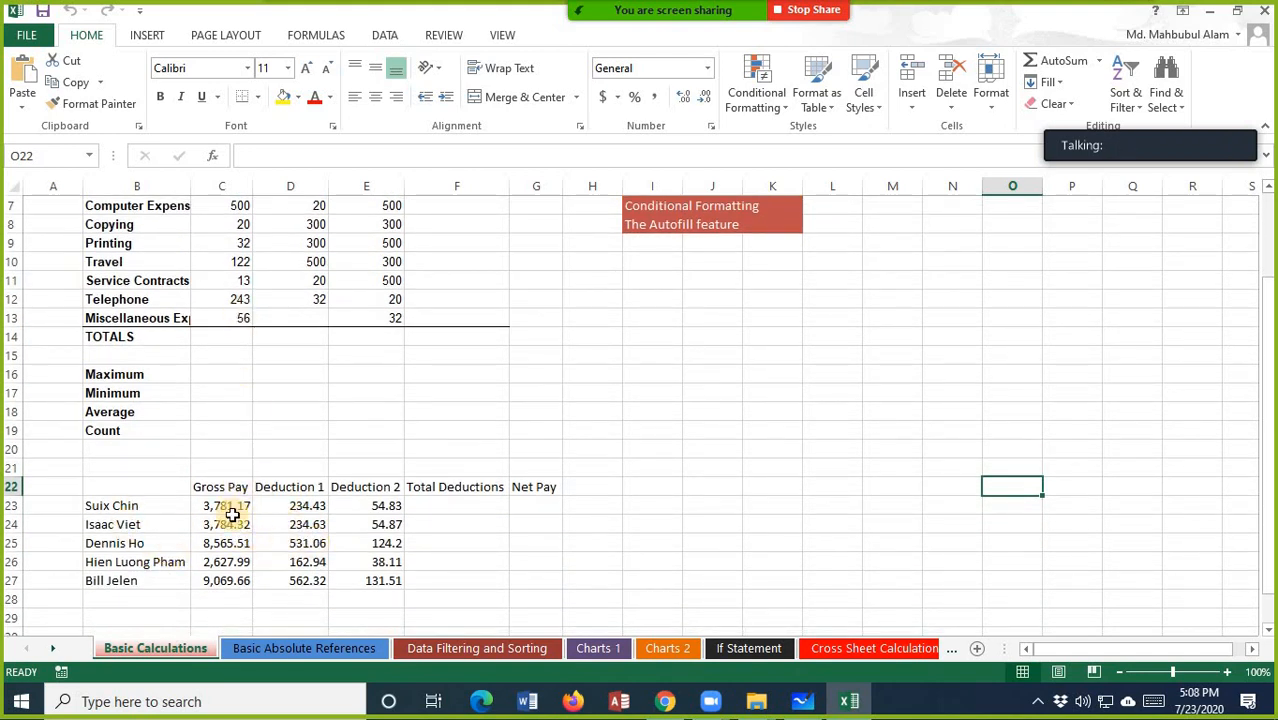
left_click_drag(225, 506, 354, 586)
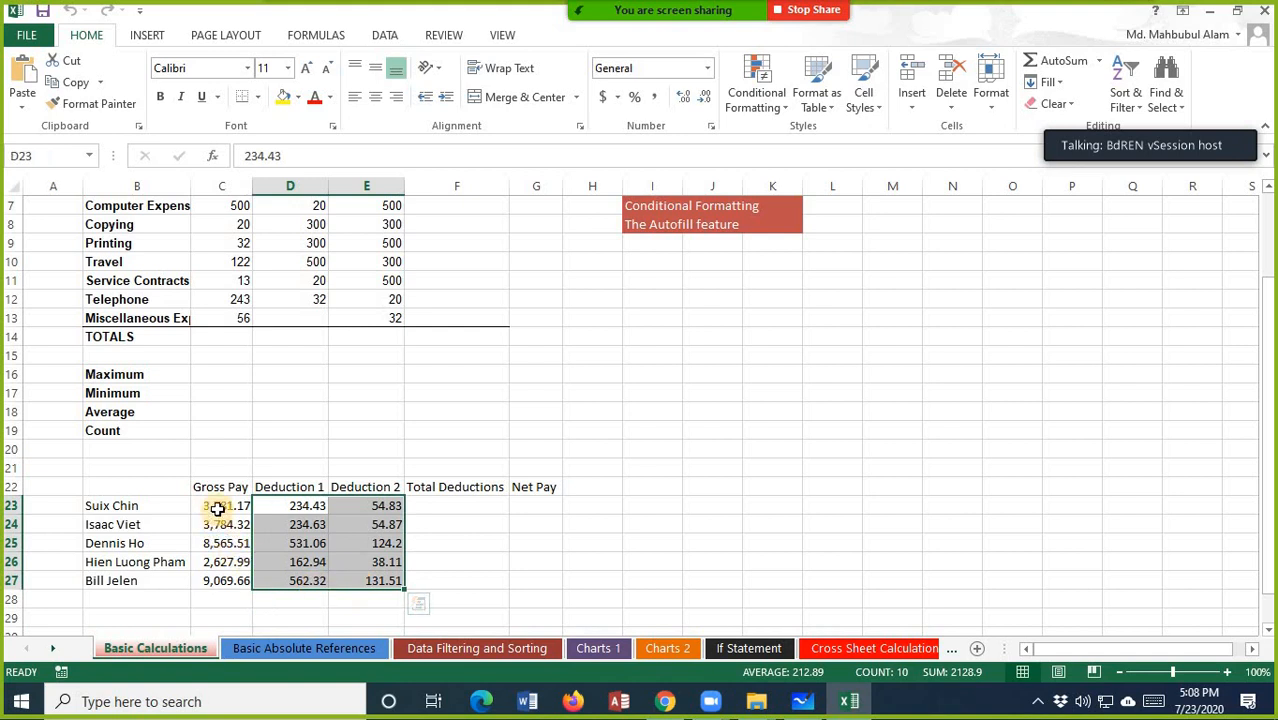
left_click_drag(224, 505, 224, 570)
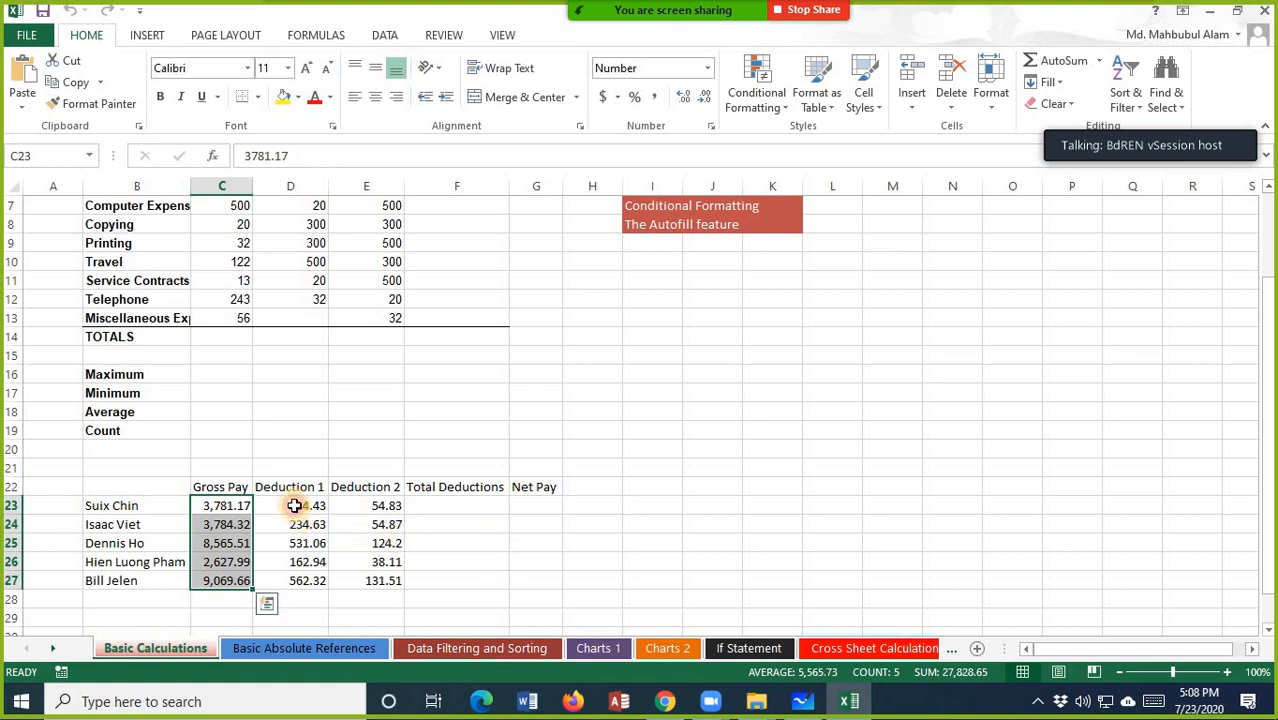
left_click_drag(294, 505, 352, 580)
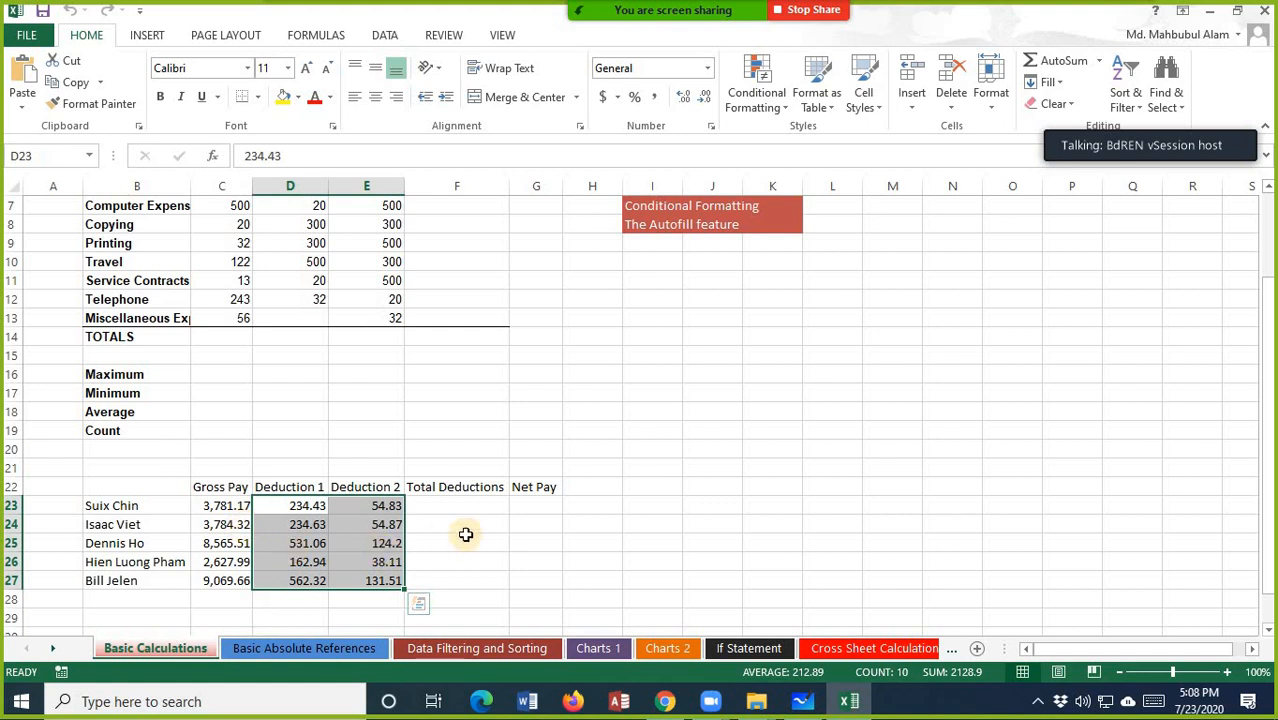
left_click(542, 506)
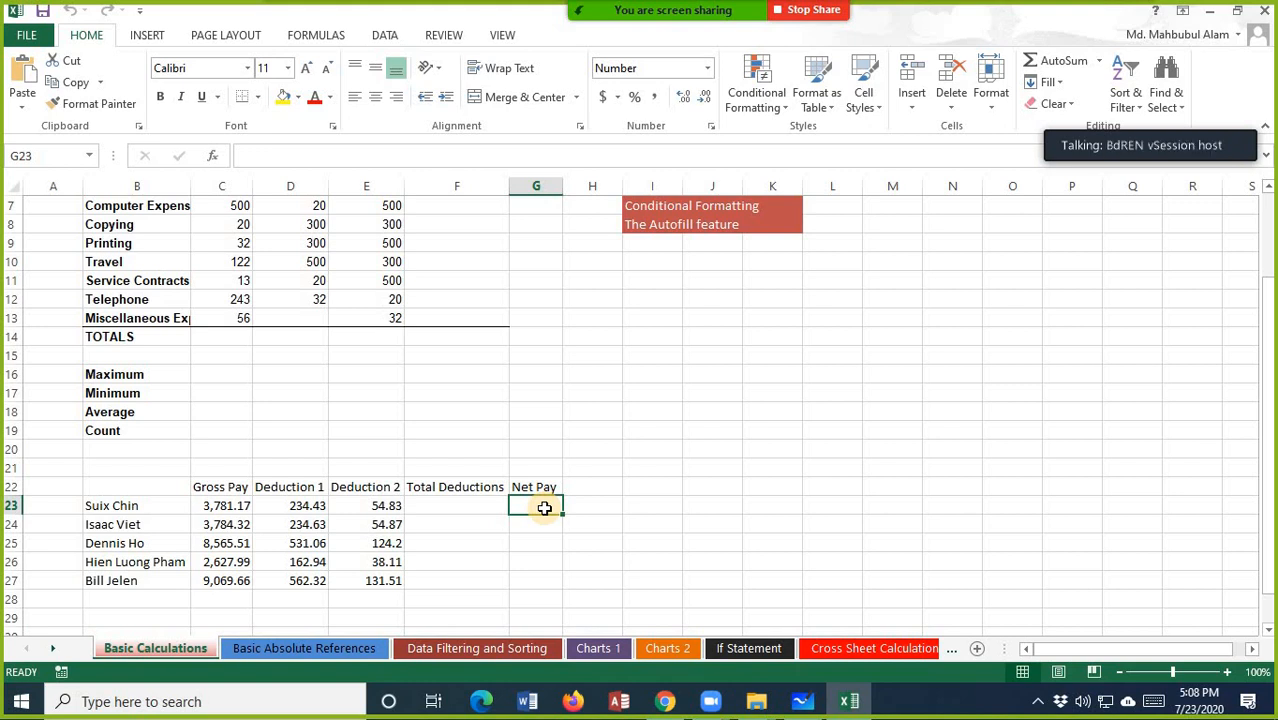
scroll(544, 508, "up", 2)
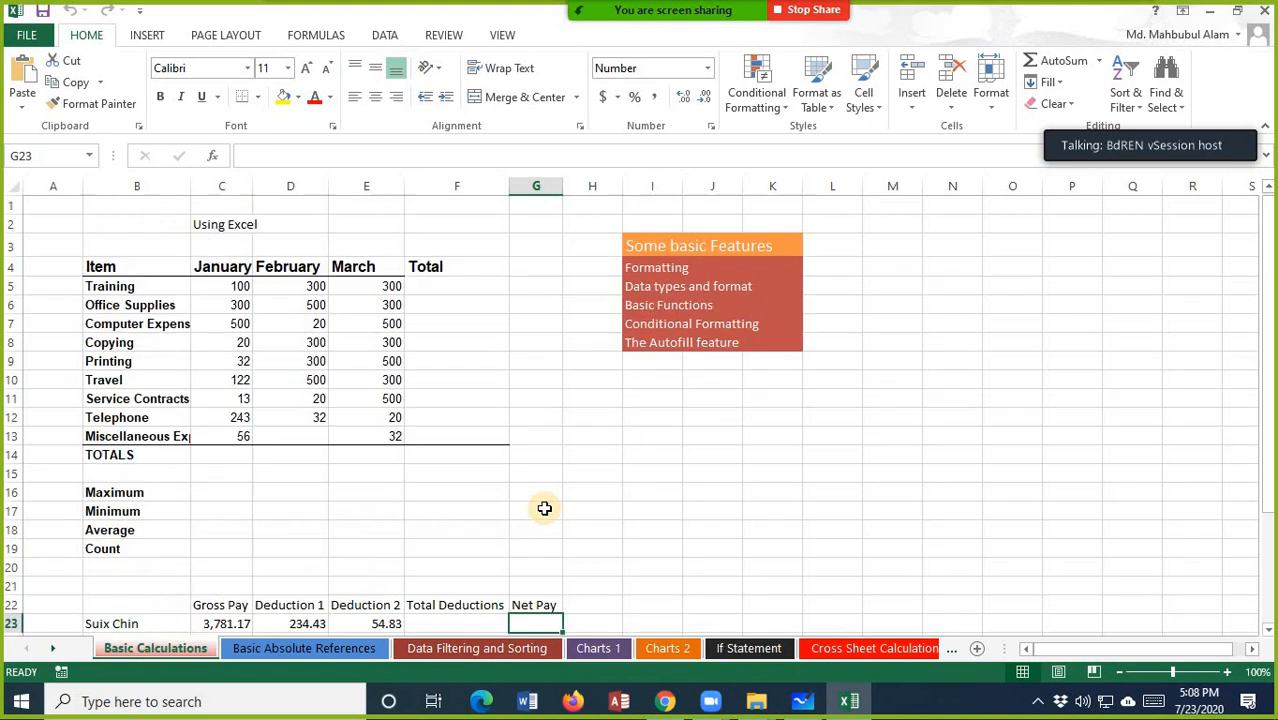
- Try entering =sum in cell C14 for the January total, and clear the cell again
left_click(213, 455)
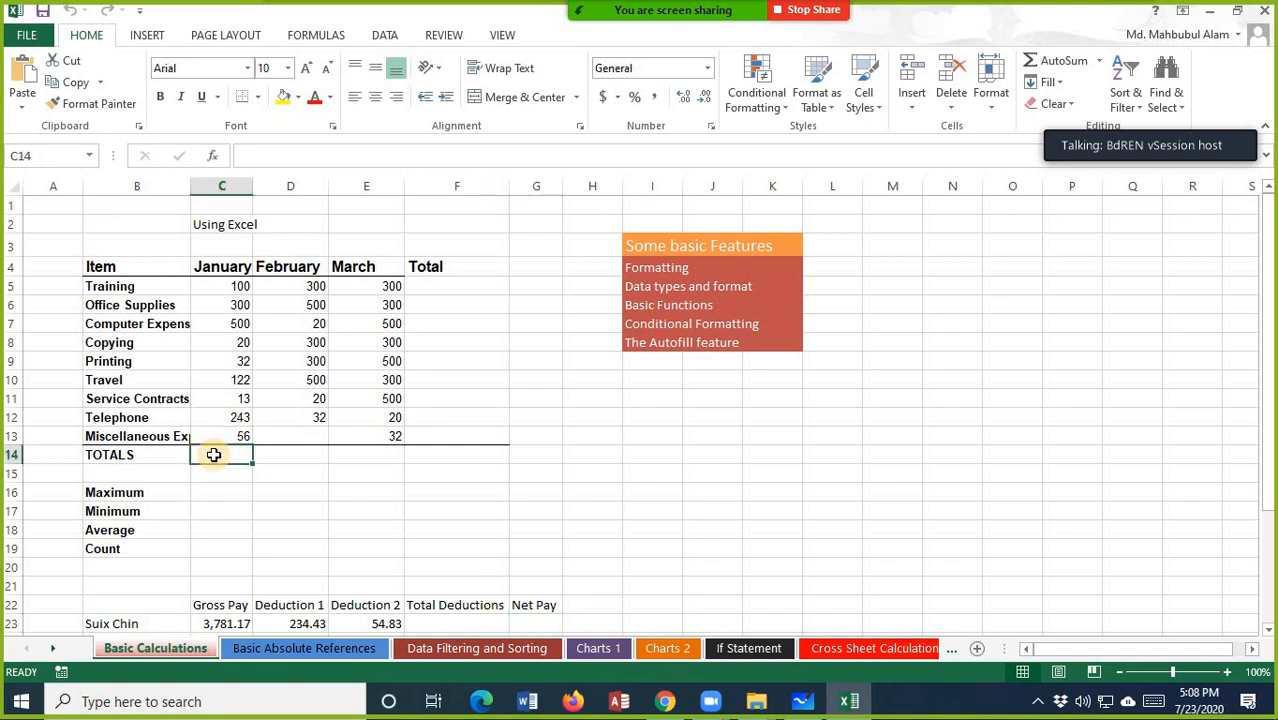
type("=")
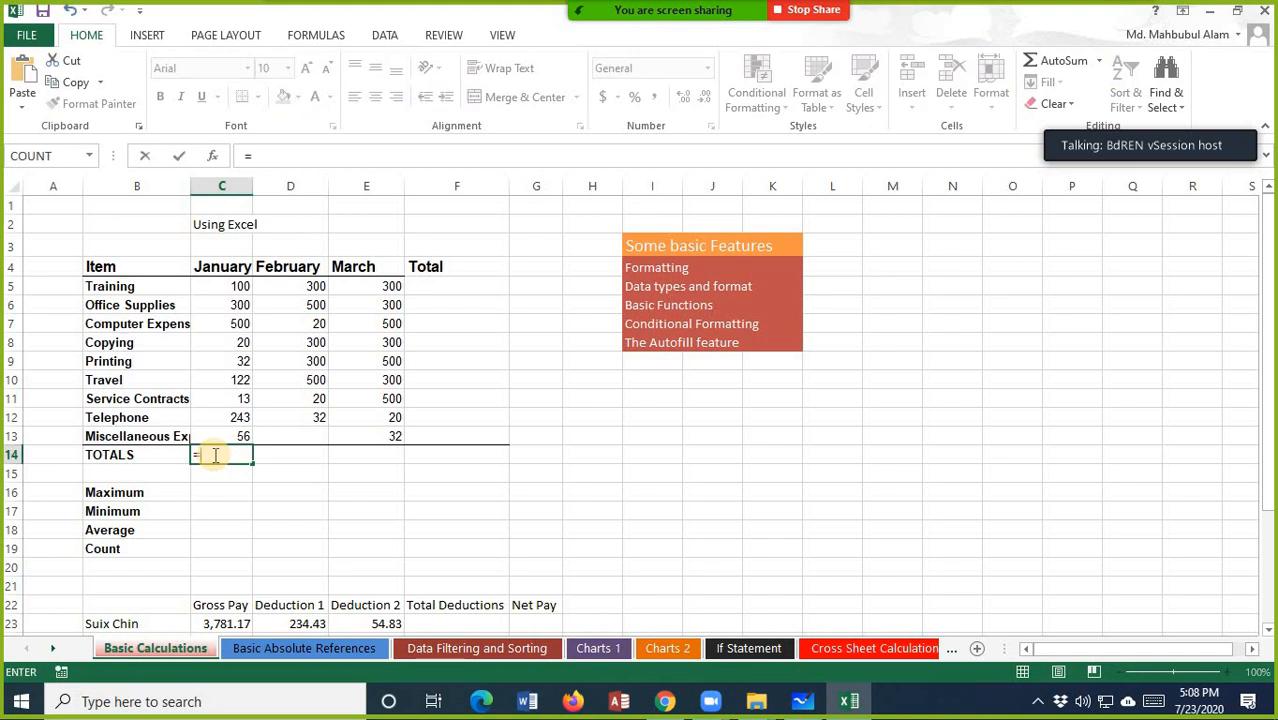
type("sum")
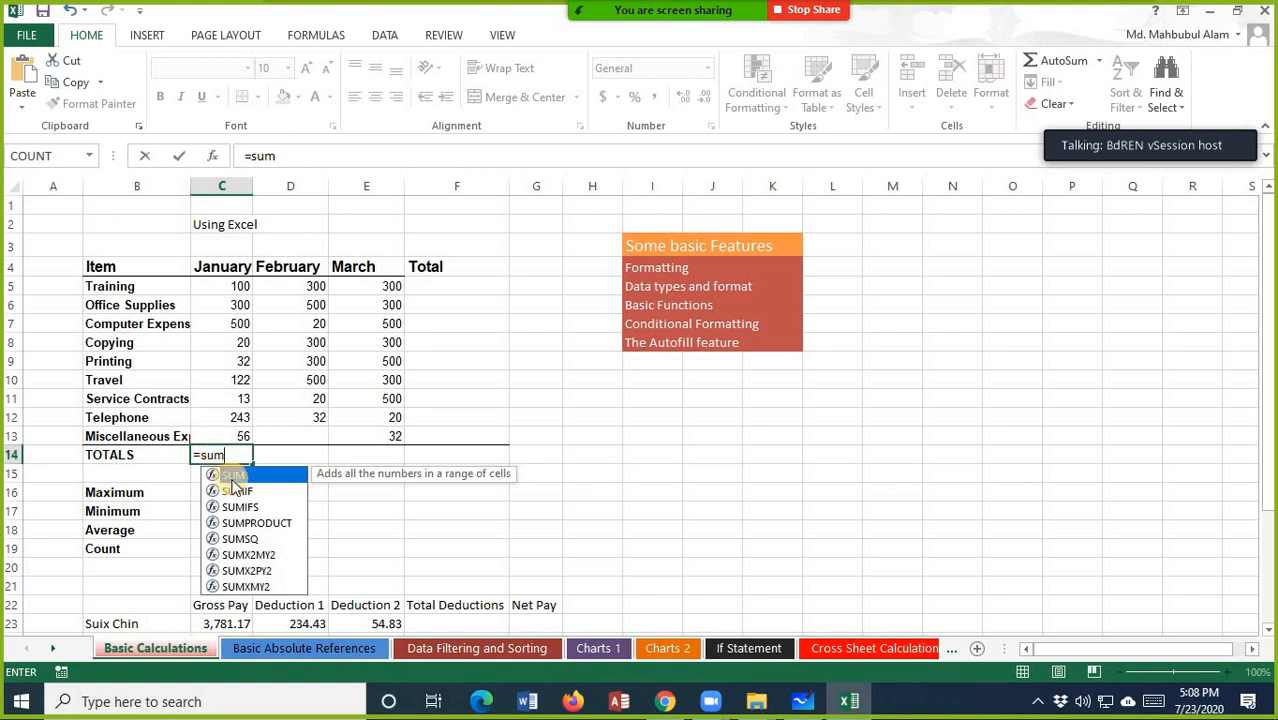
key("Return")
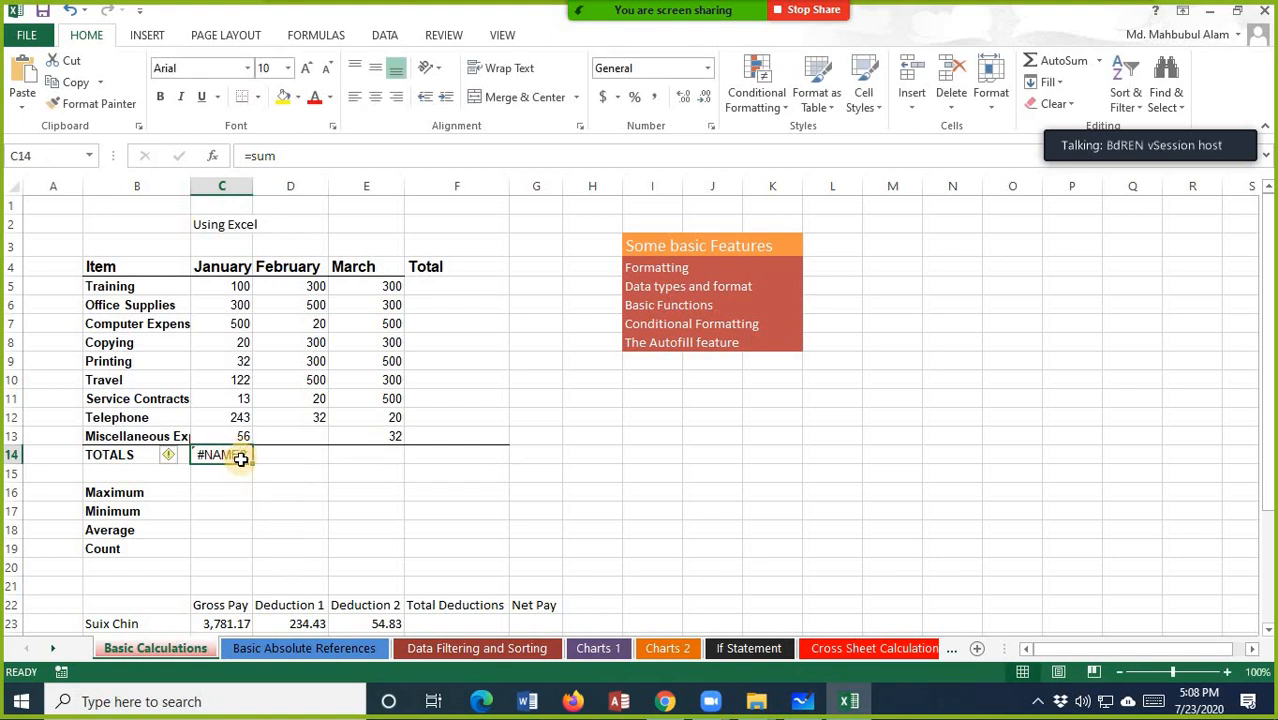
key("Delete")
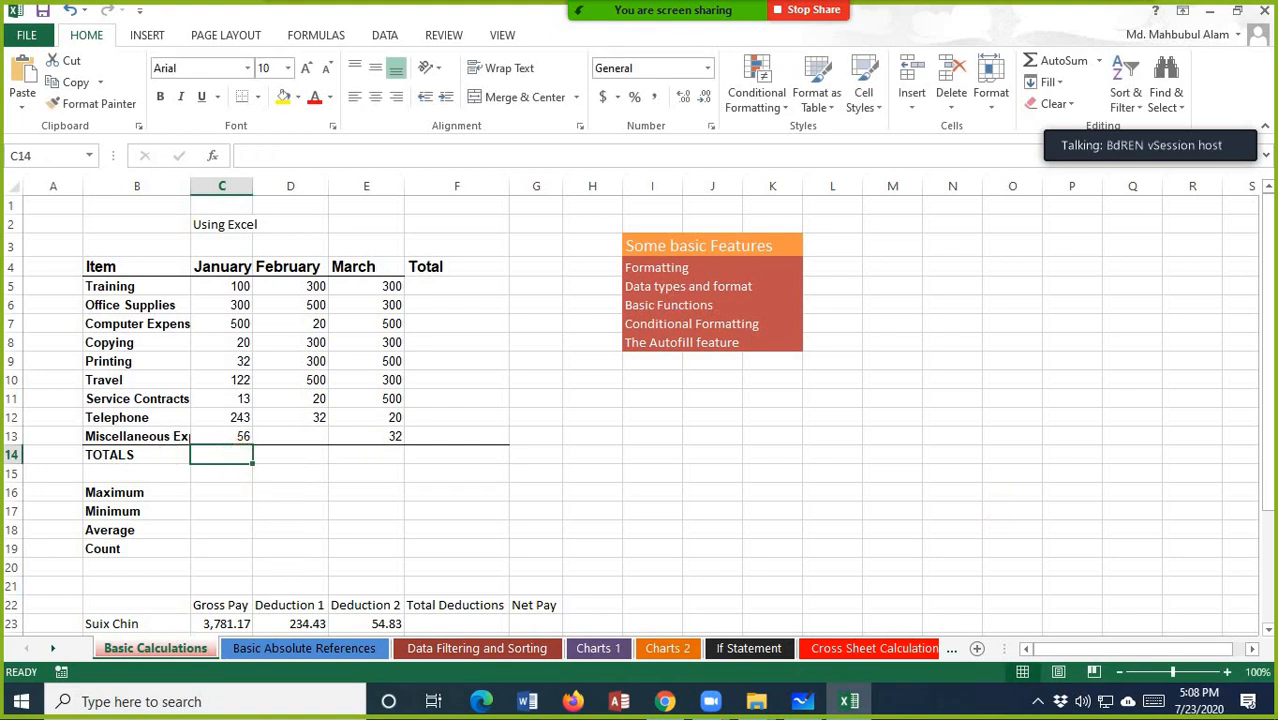
- Set the Basic Calculations worksheet's zoom to 130%
left_click(1228, 671)
left_click(1228, 671)
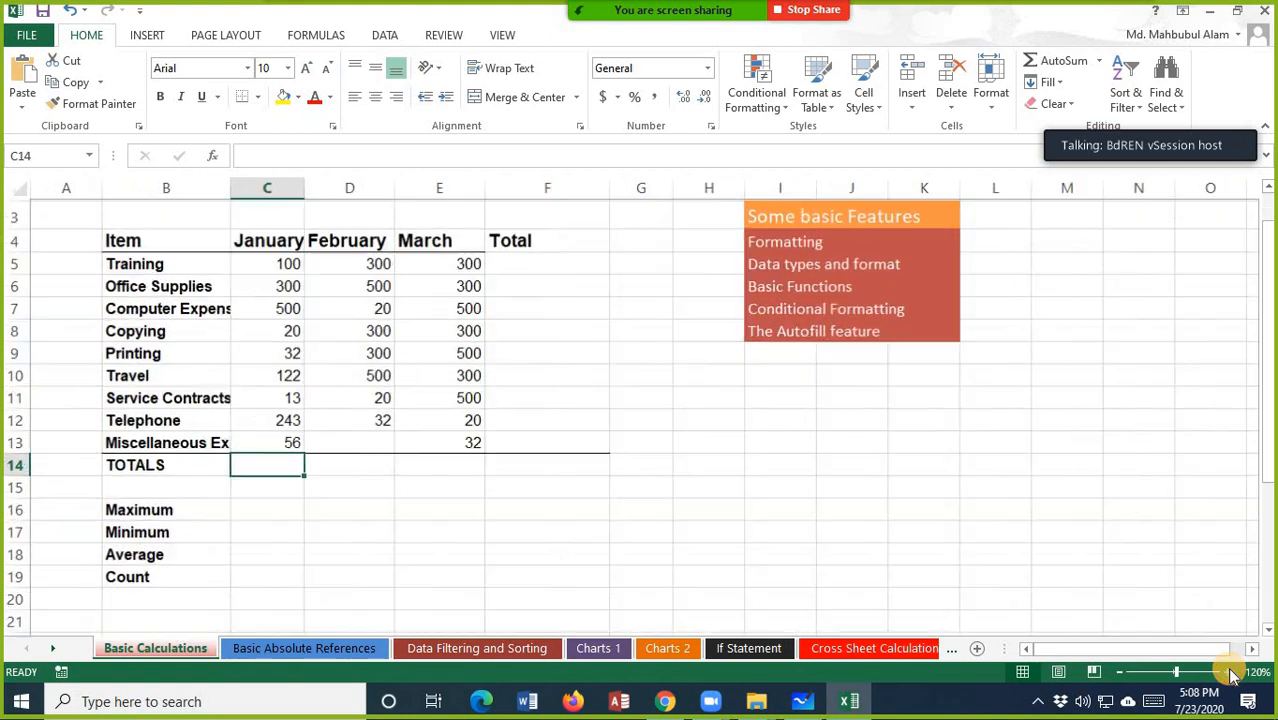
left_click(1228, 671)
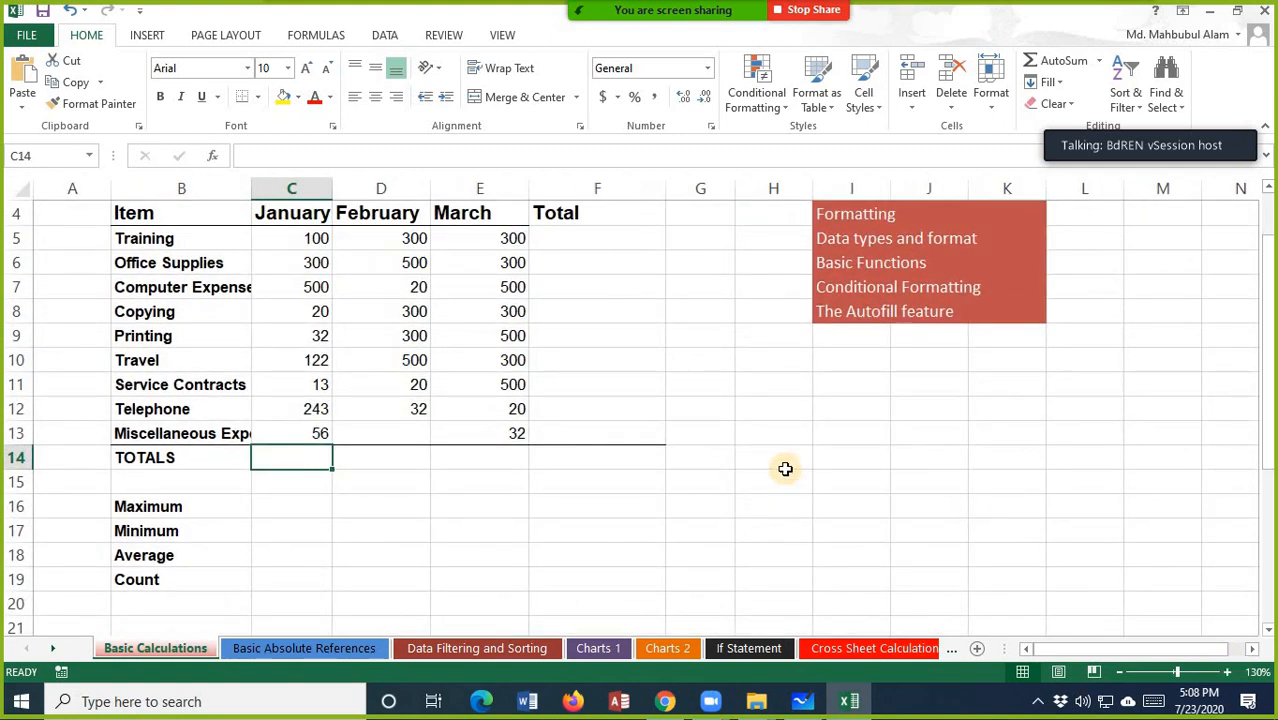
- Total the January column in C14 with =sum(C5:C13) and fill the formula across to F14
left_click(765, 410)
left_click_drag(806, 449, 800, 458)
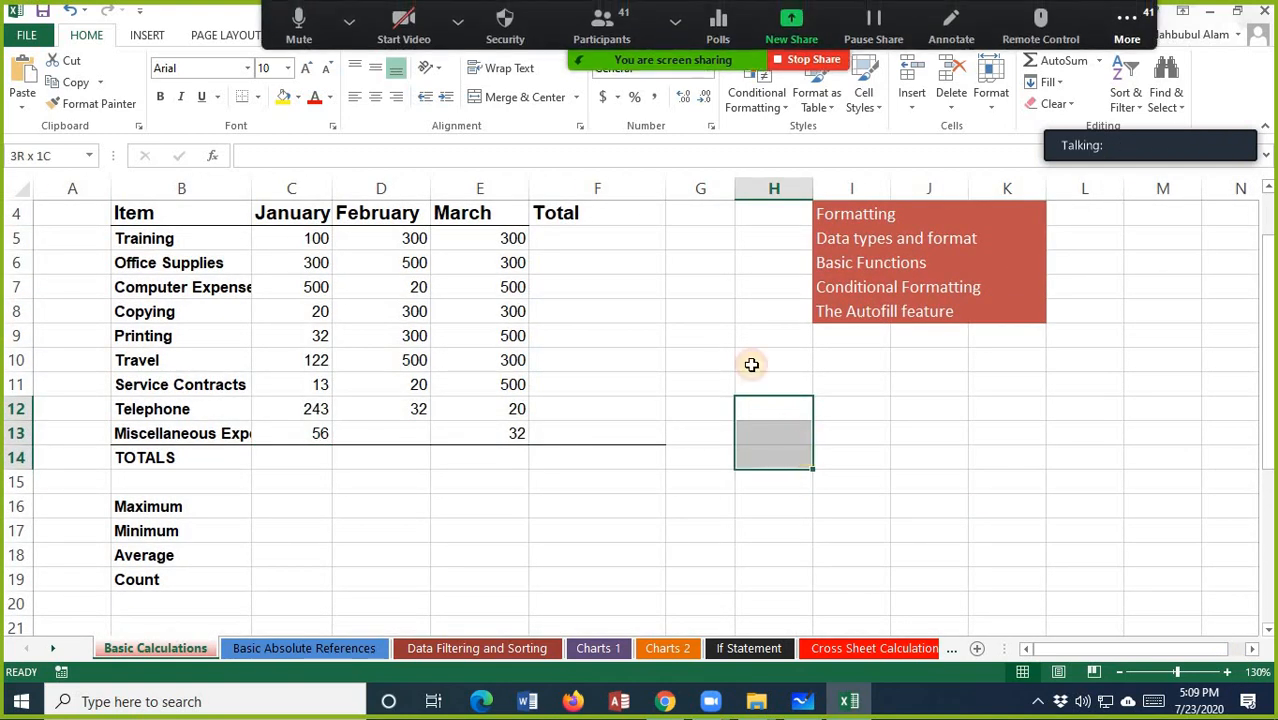
left_click(309, 463)
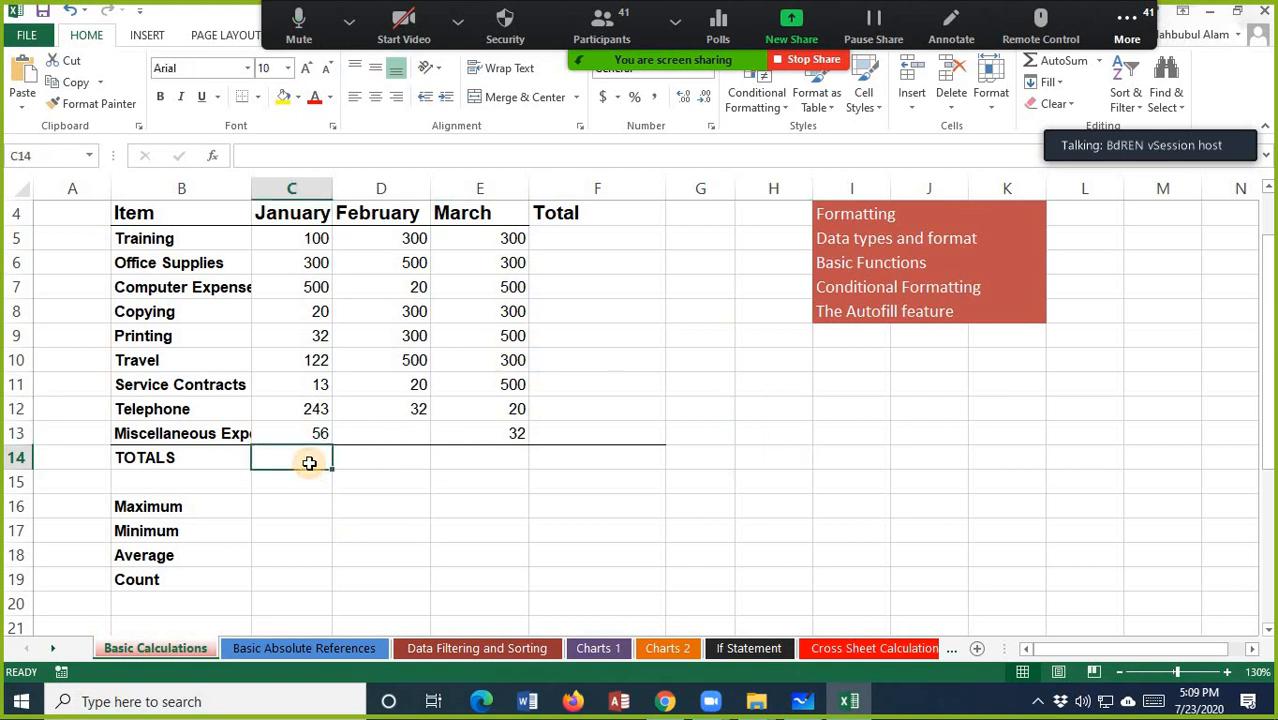
type("=")
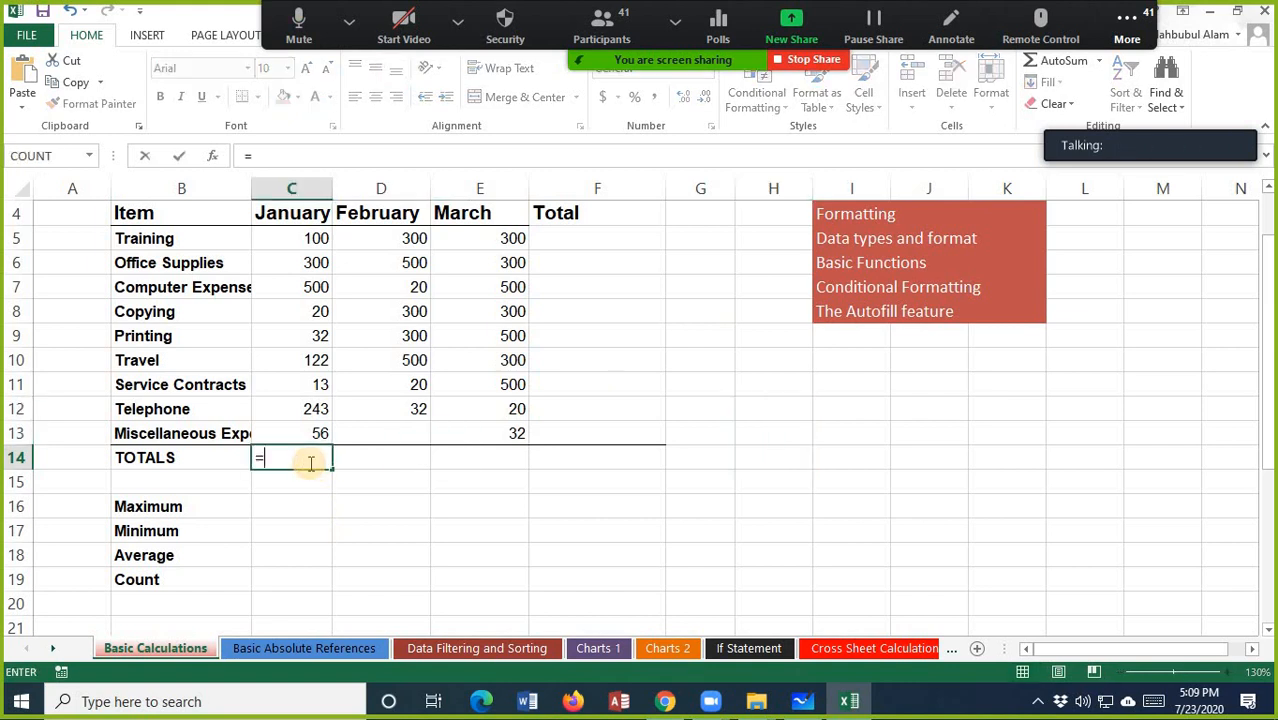
type("sum*")
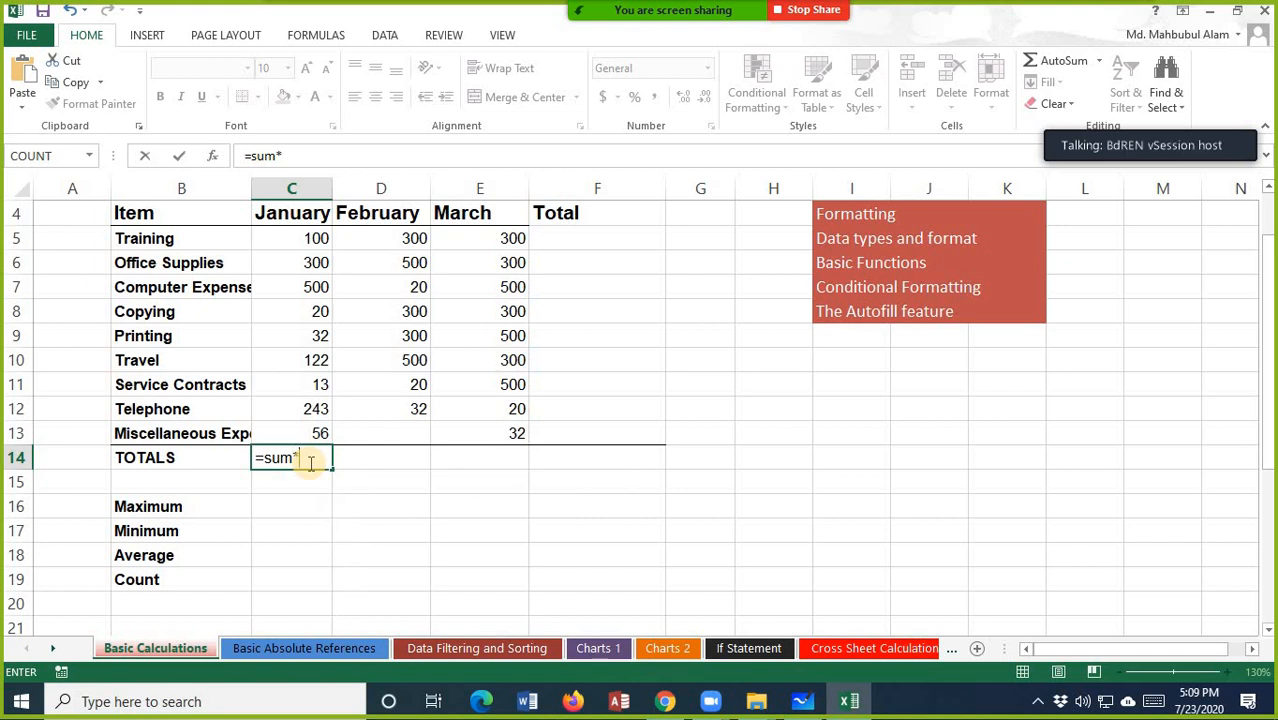
key("BackSpace")
type("(")
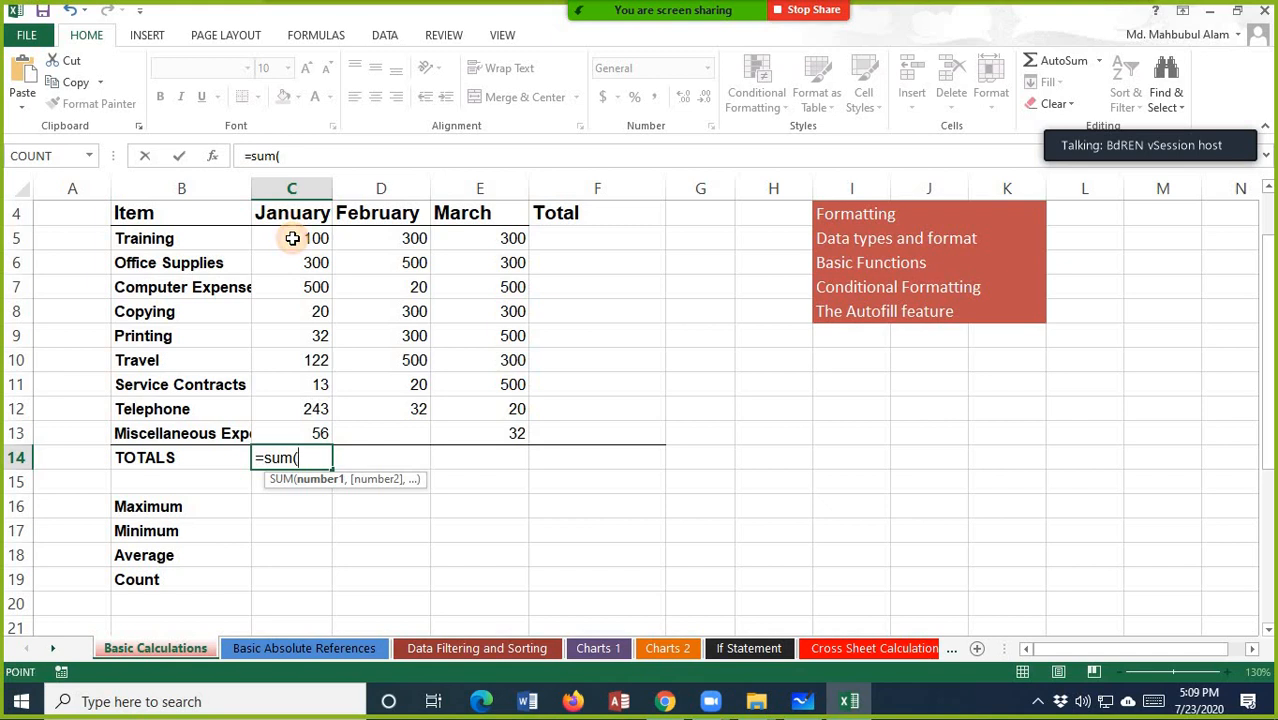
left_click(292, 238)
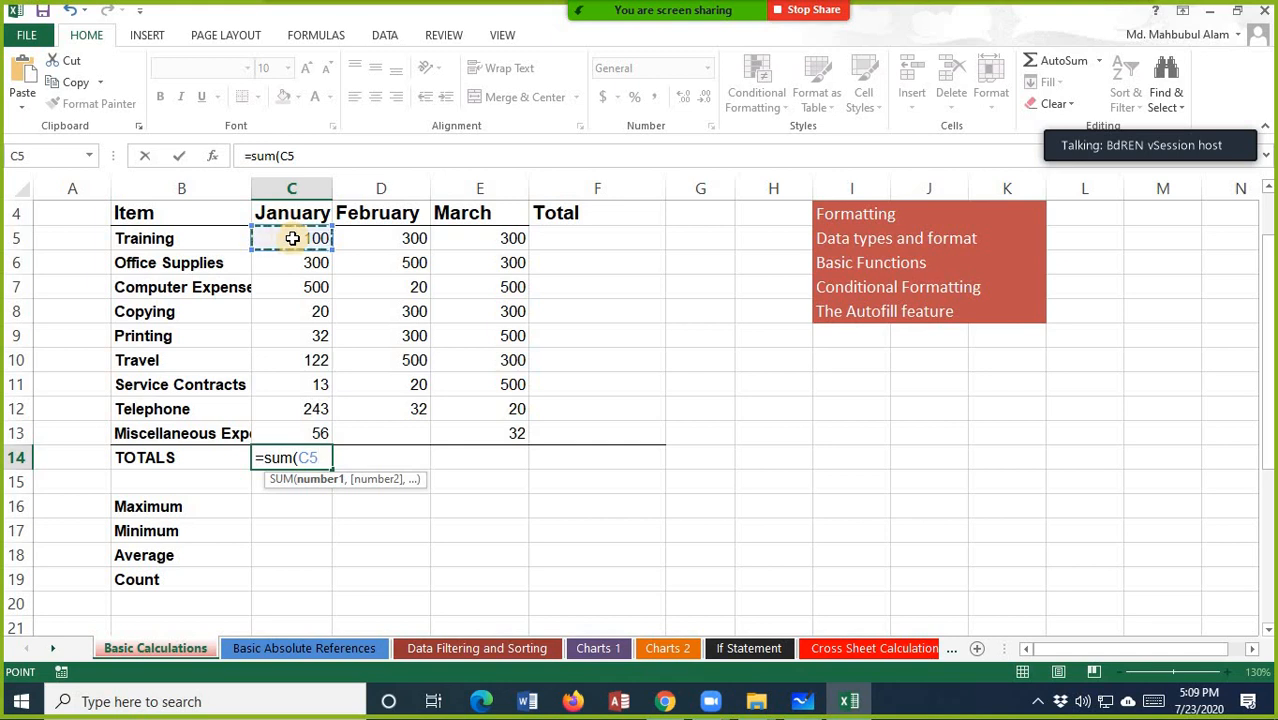
key("shift+Down")
key("shift+Down")
key("shift+Down")
key("shift+Down")
key("shift+Down")
key("shift+Down")
key("shift+Down")
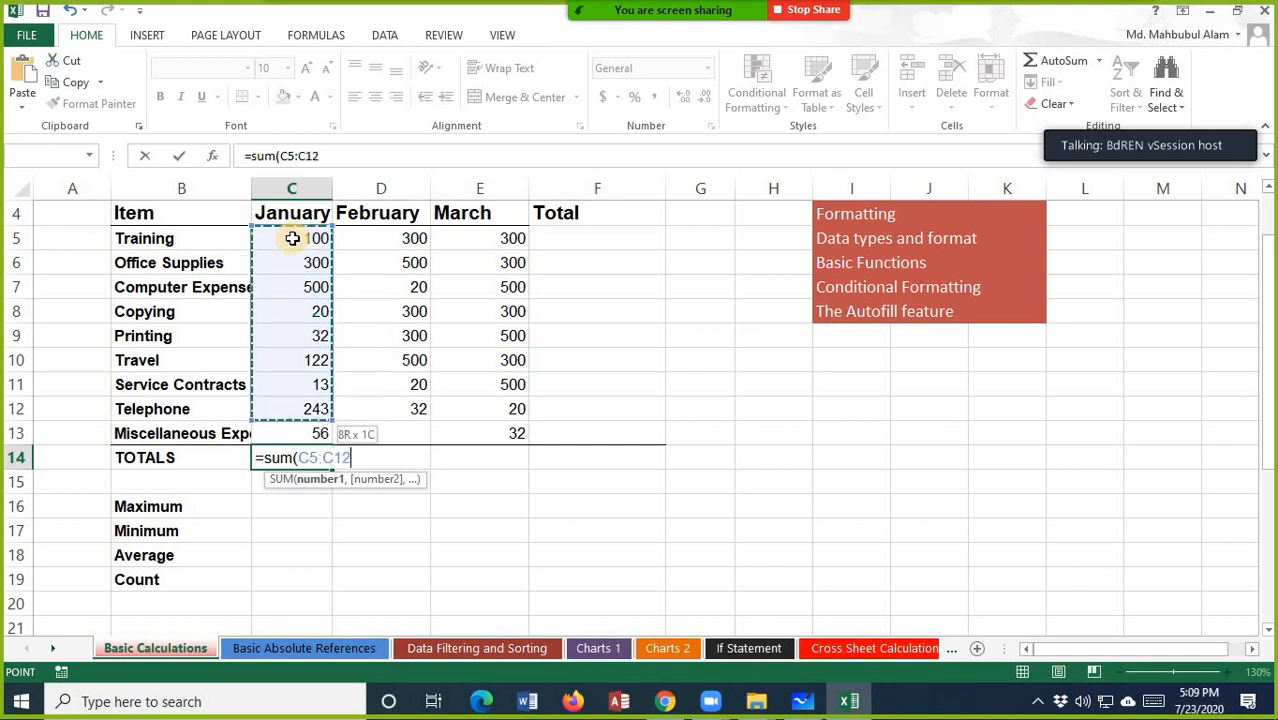
key("shift+Down")
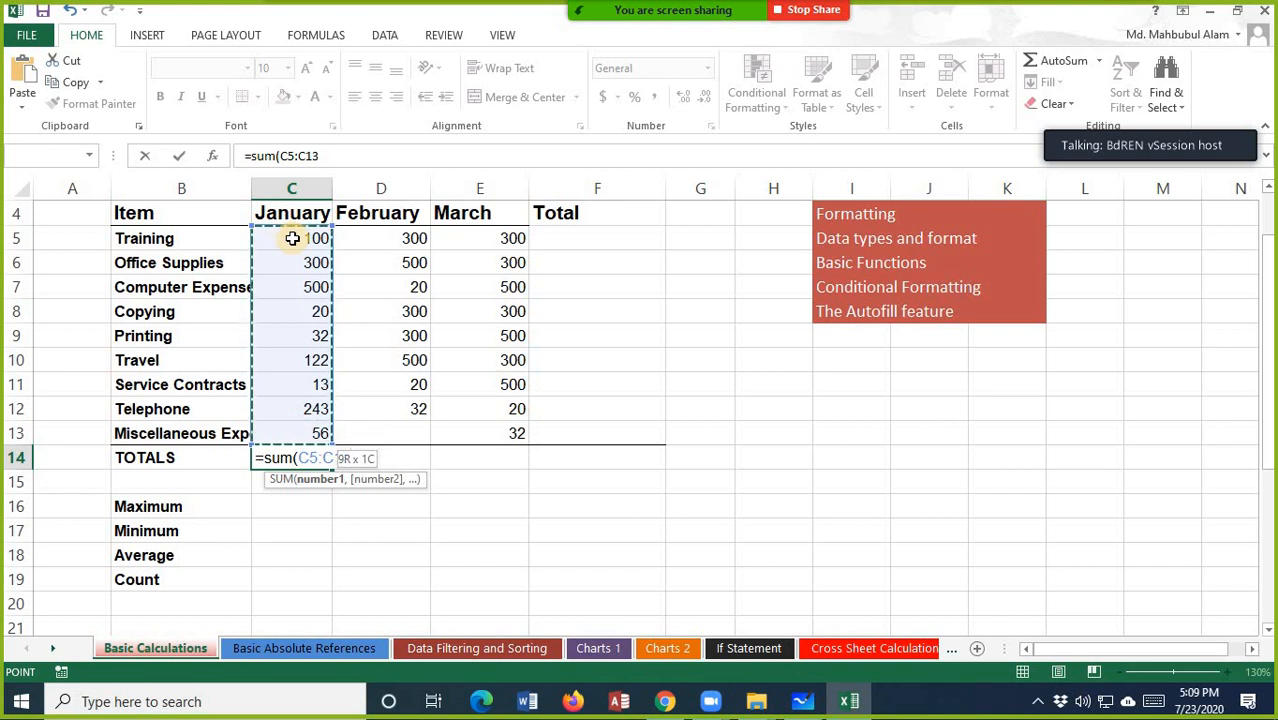
type(")")
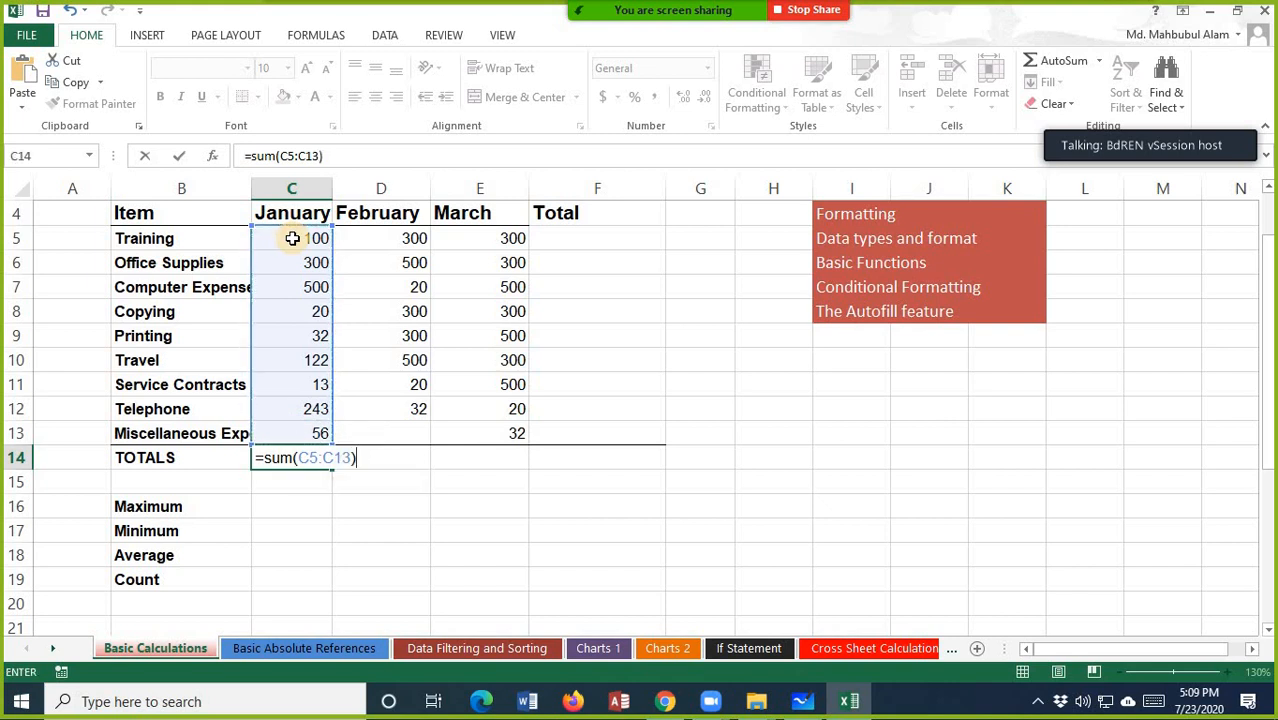
key("Return")
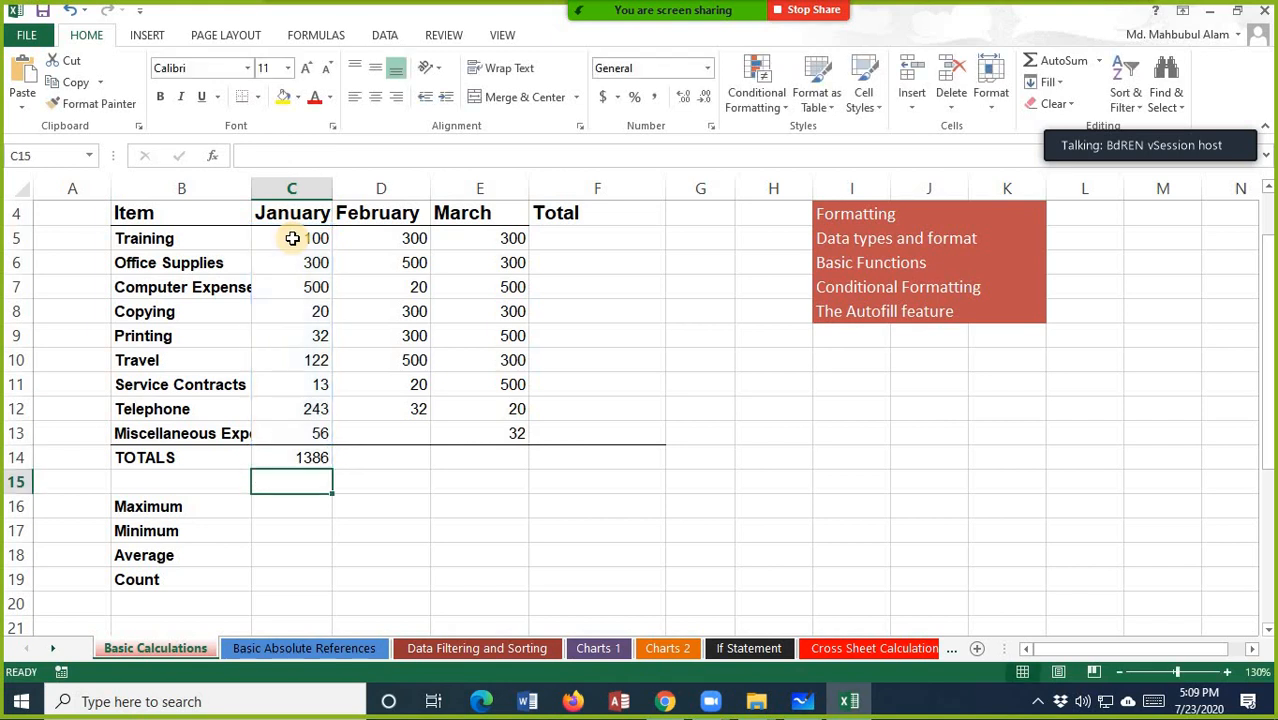
left_click(302, 455)
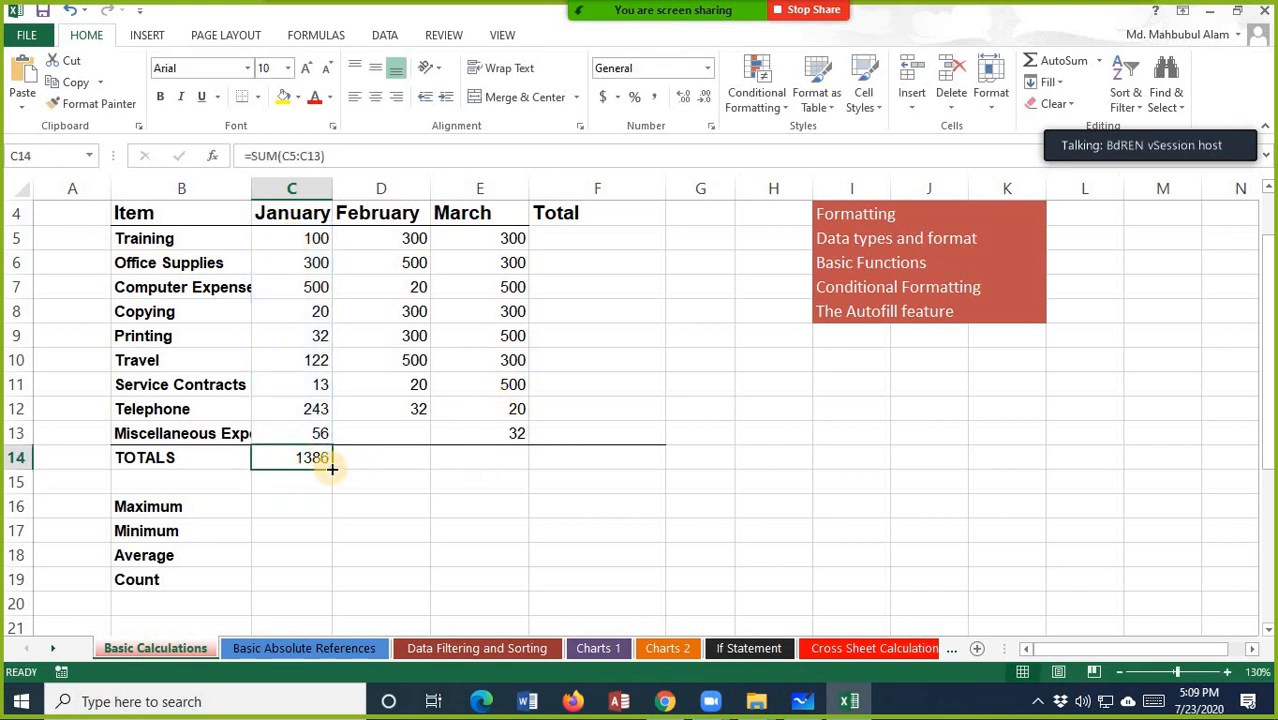
left_click_drag(332, 468, 789, 594)
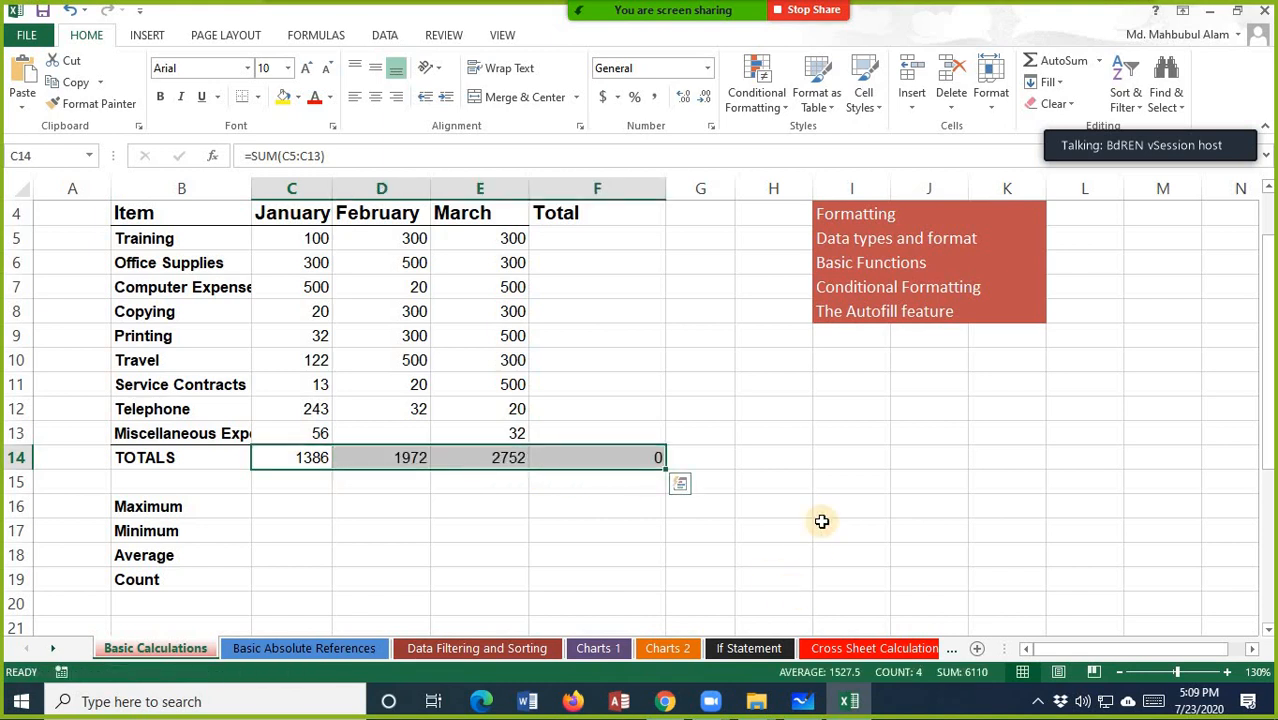
- Total the Training row in F5 with =sum(C5:E5) and fill the formula down to F13
left_click(557, 239)
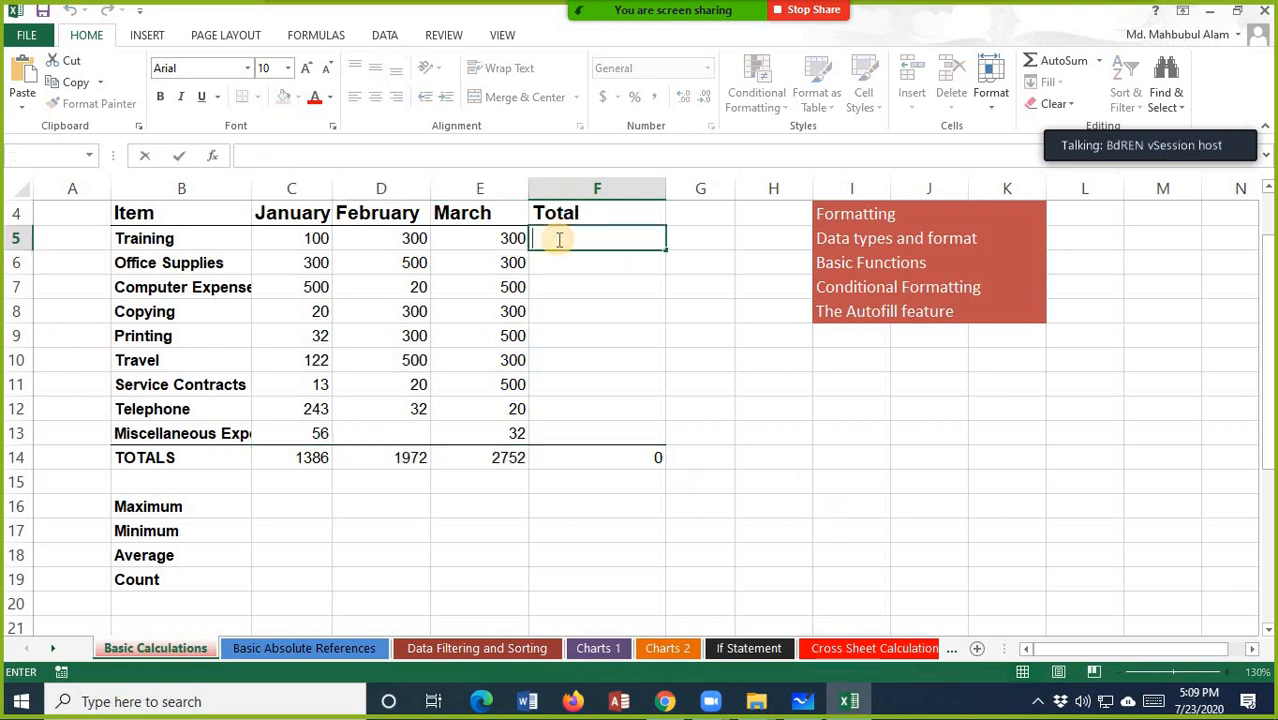
type("=sum")
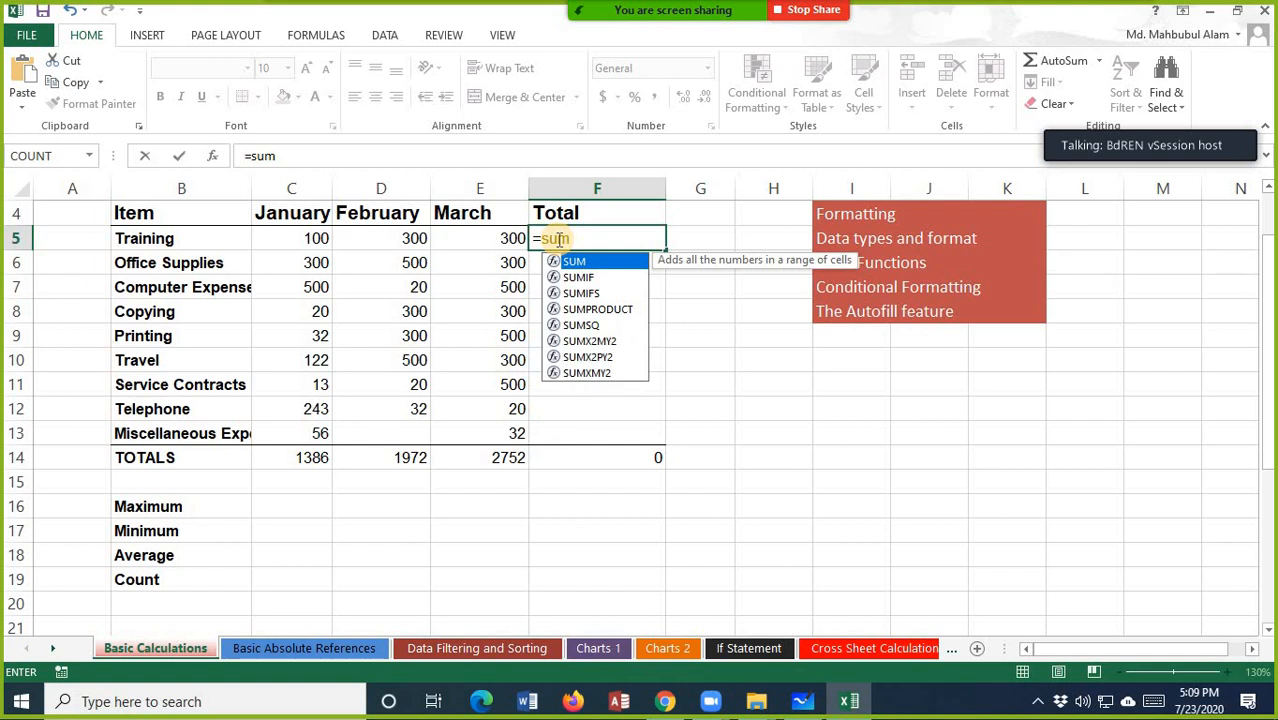
type("(")
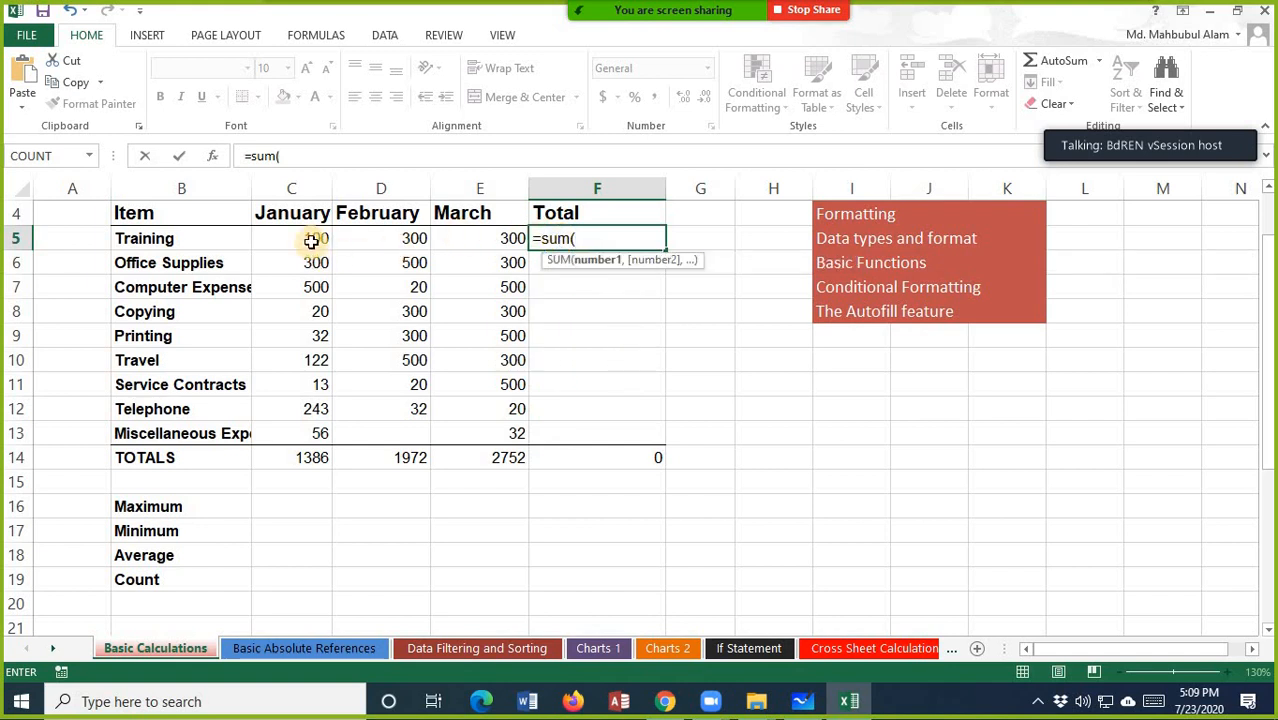
left_click_drag(312, 241, 473, 240)
type(")")
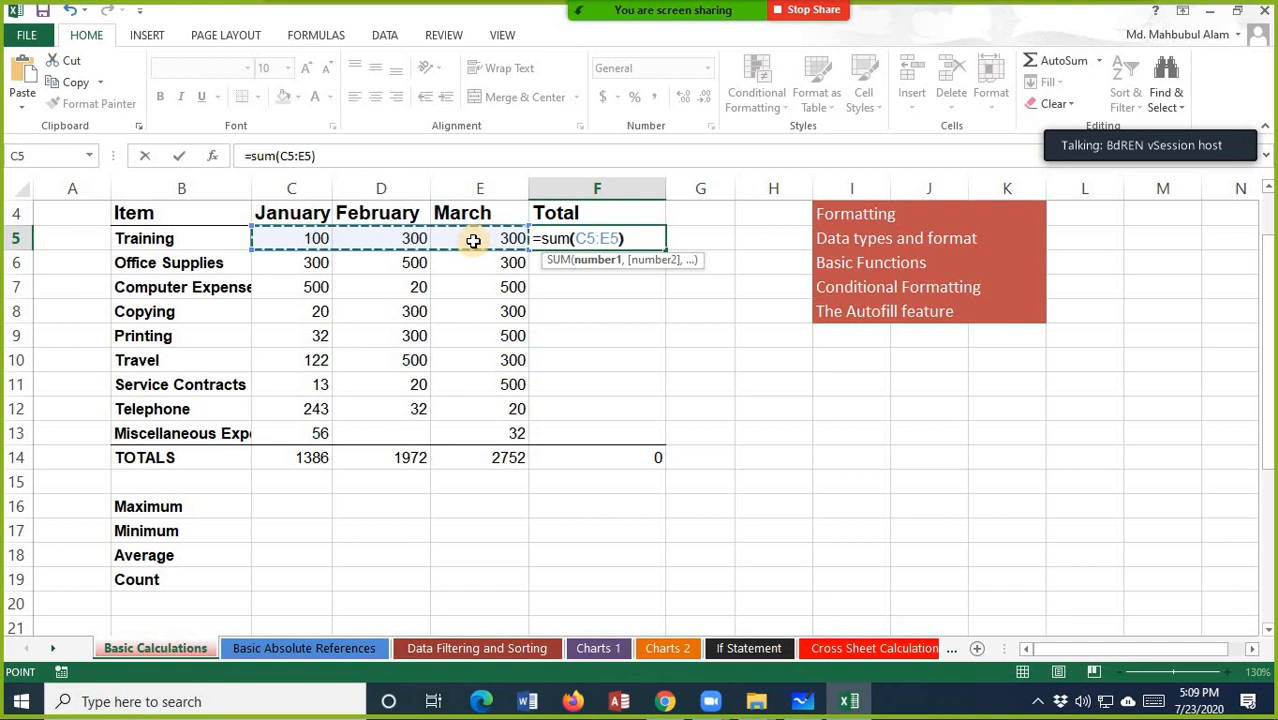
key("Return")
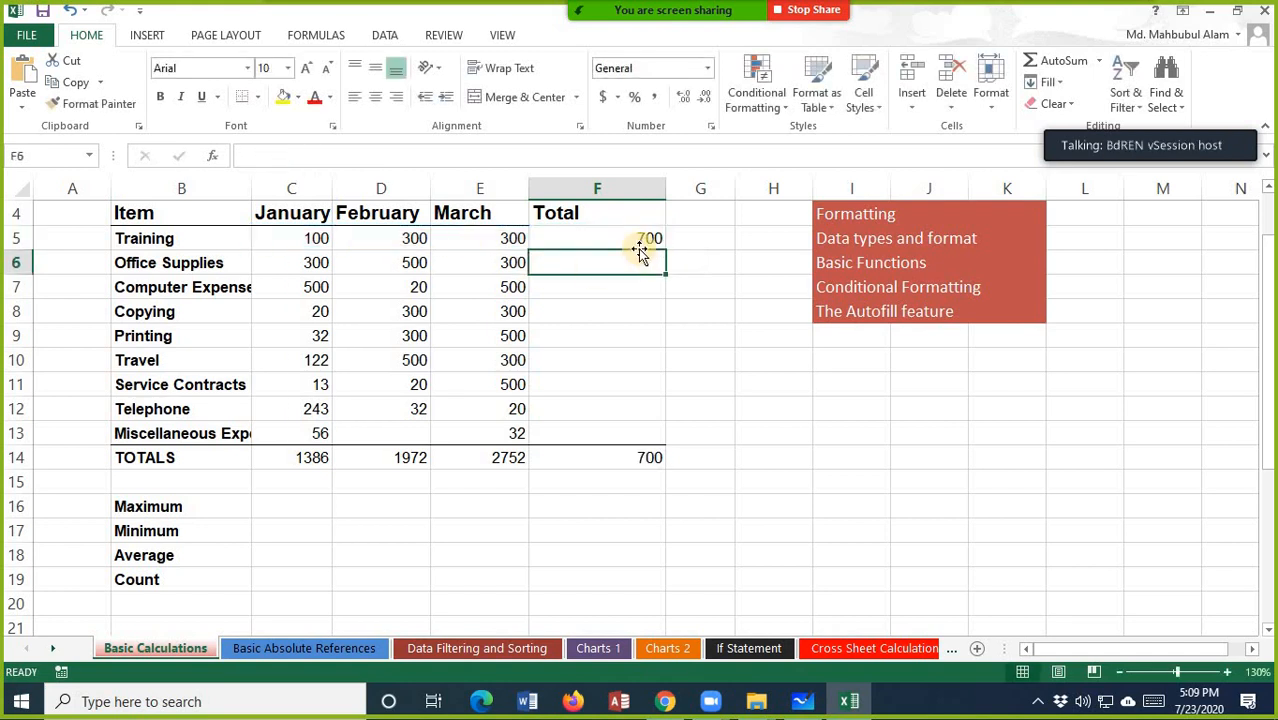
left_click(644, 240)
left_click_drag(665, 249, 682, 444)
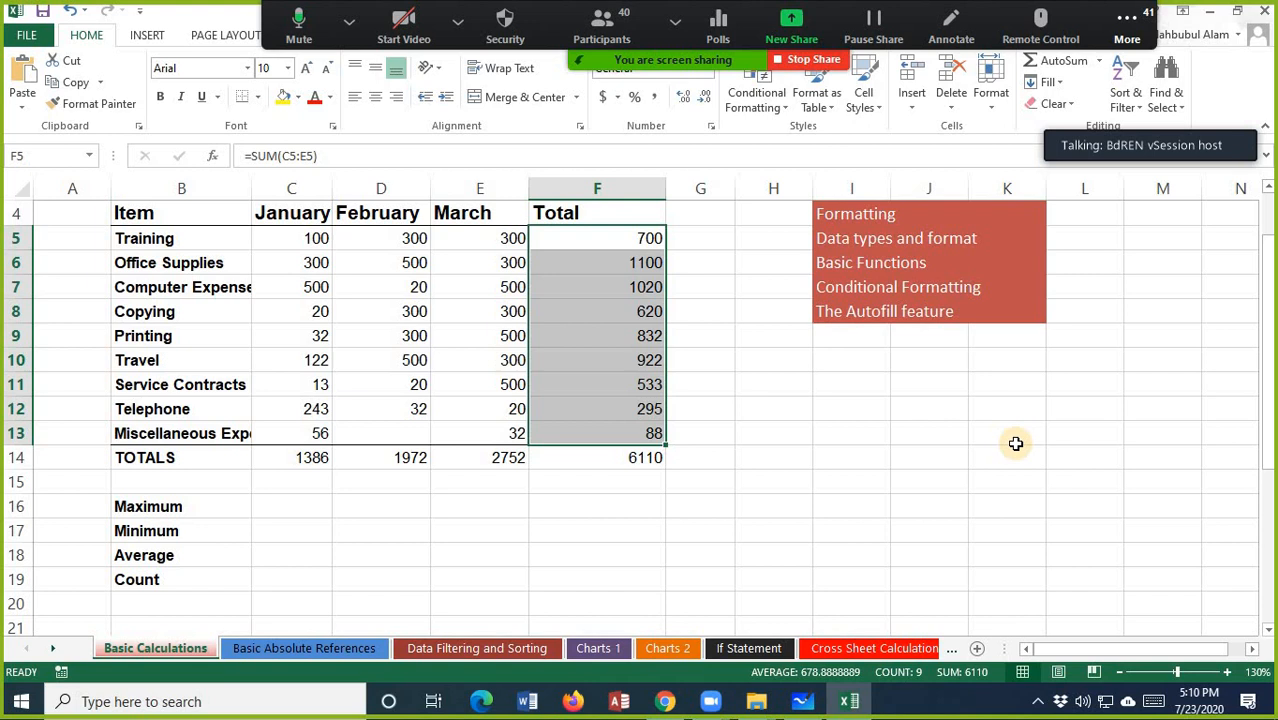
- Show the meeting participants' video as a thumbnail strip and move it clear of the worksheet's red topic list
mouse_move(1112, 134)
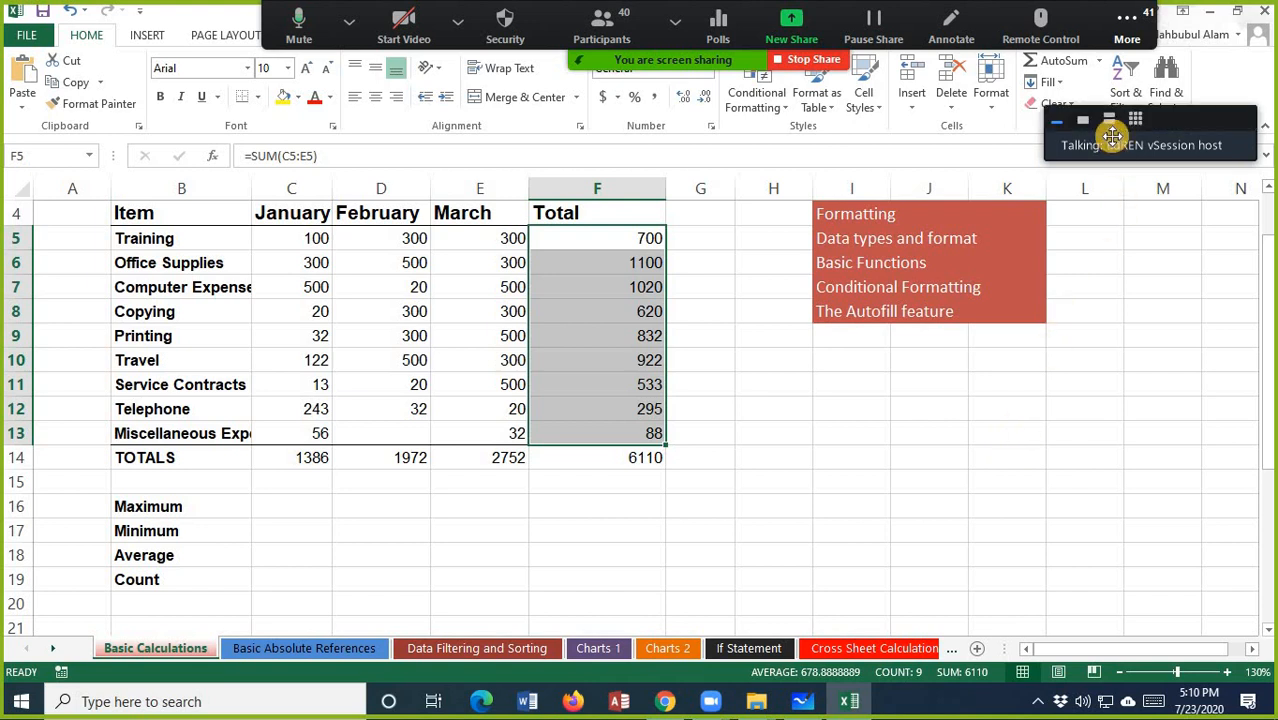
left_click(1140, 120)
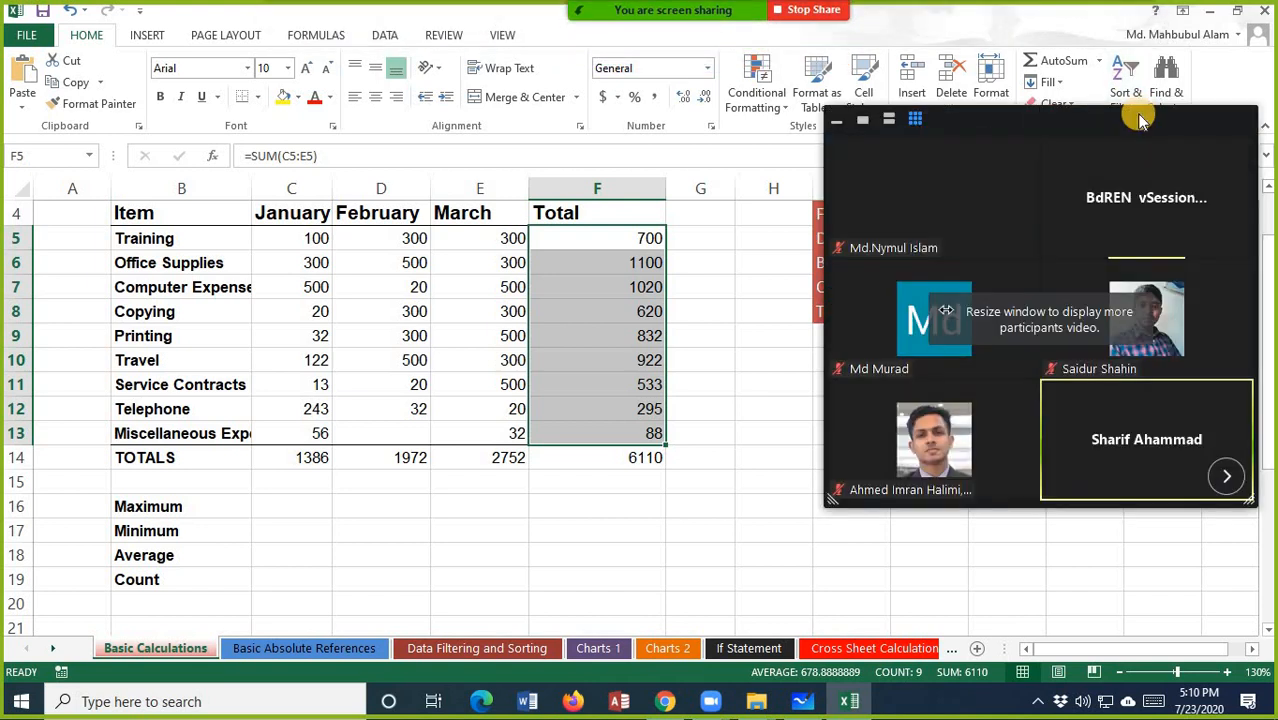
left_click_drag(887, 123, 890, 123)
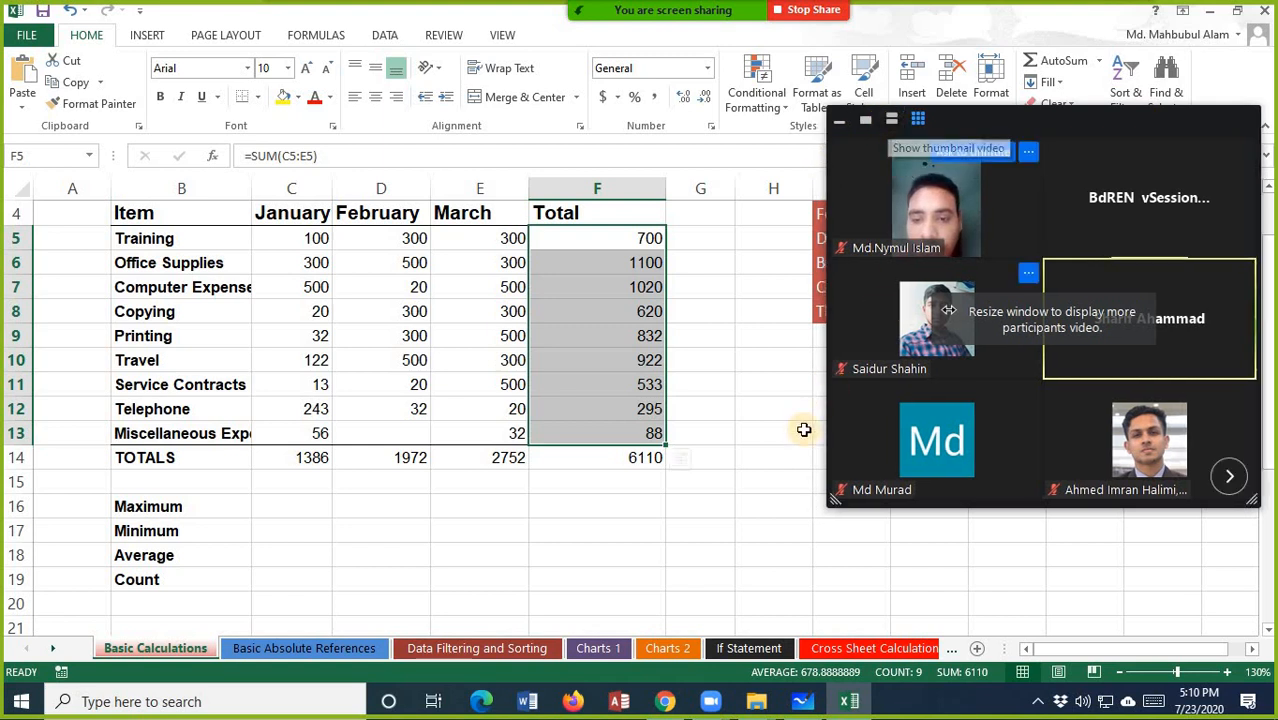
left_click(891, 119)
left_click_drag(958, 120, 1203, 40)
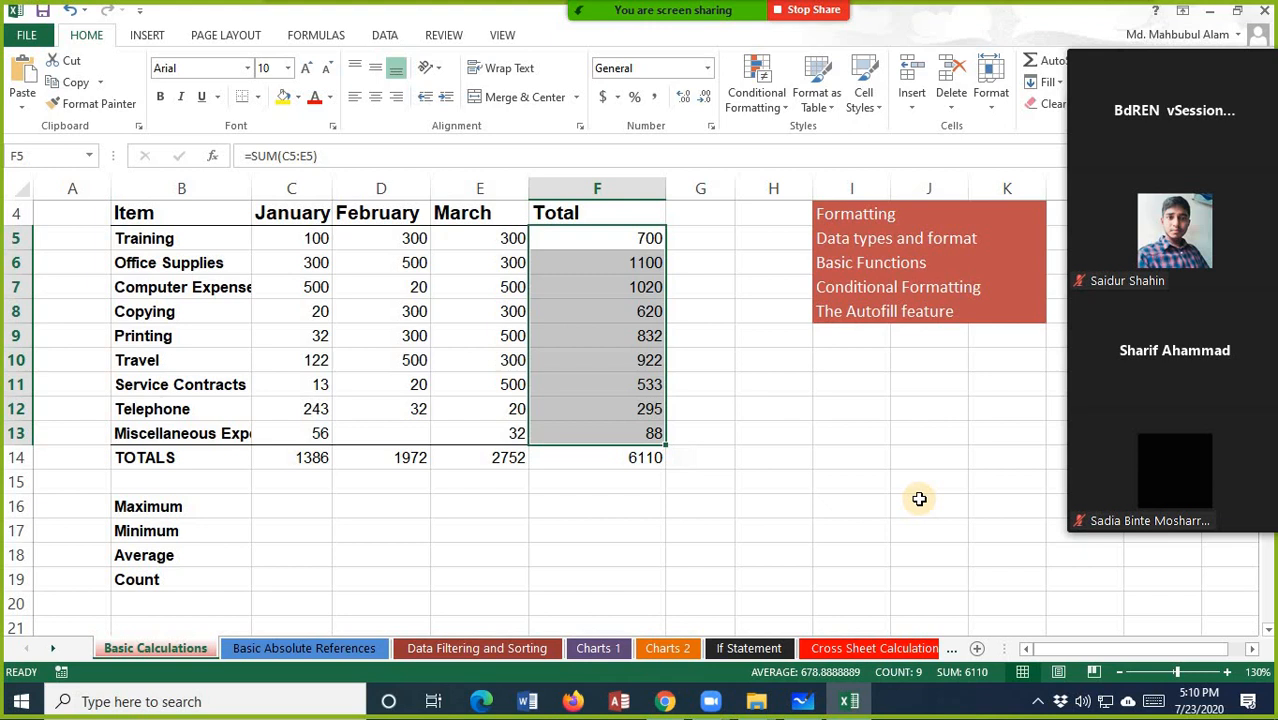
- Undo the SUM formulas and fills in the TOTALS row and the Total column, back to an empty C14
key("ctrl+z")
key("ctrl+z")
key("ctrl+z")
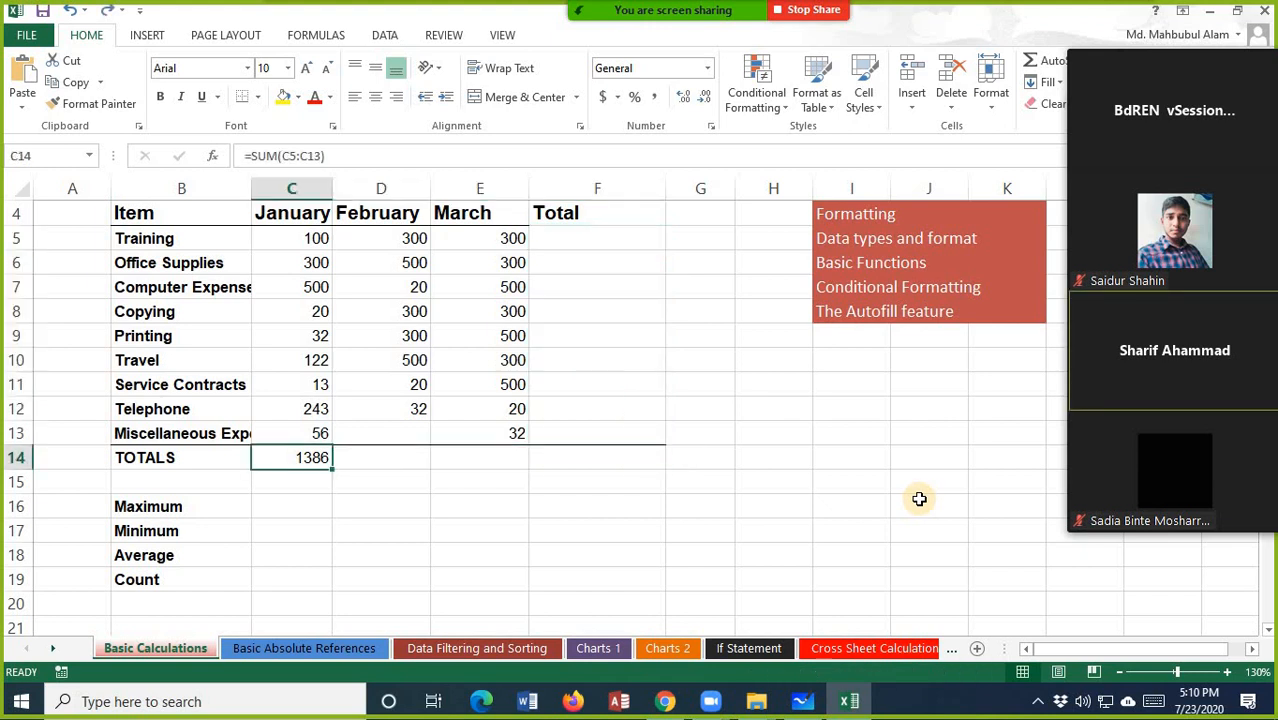
key("ctrl+z")
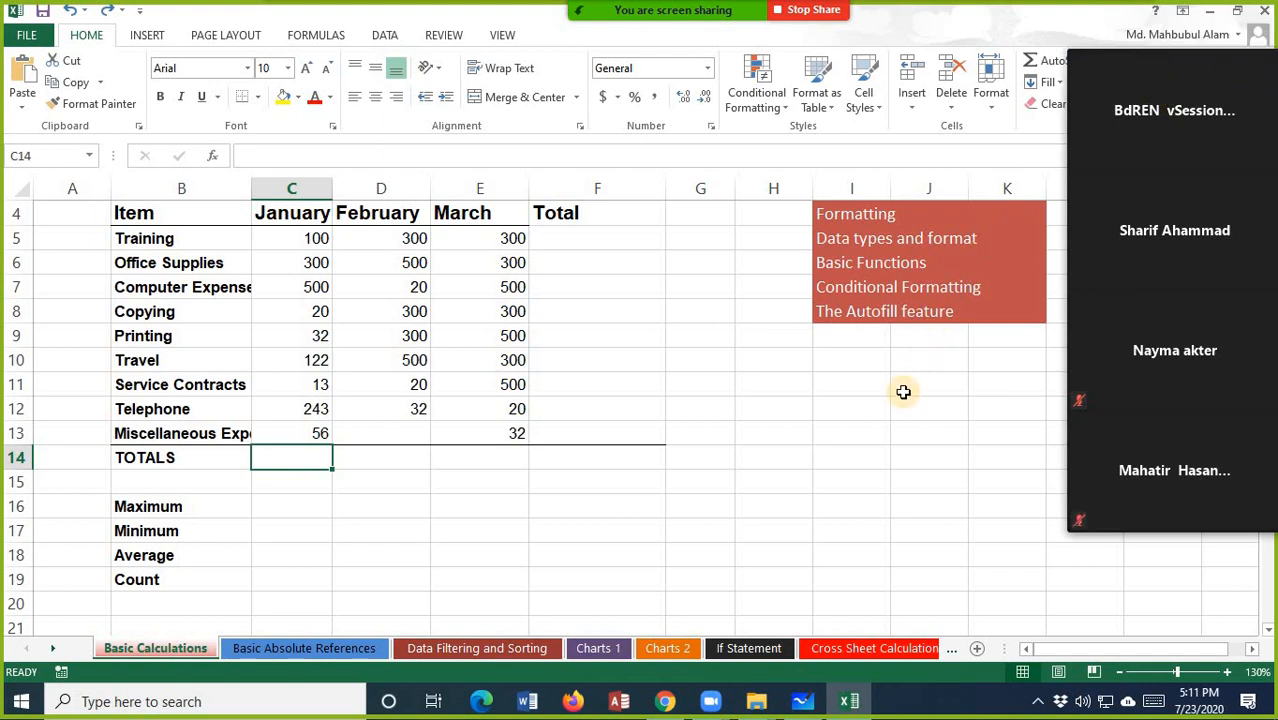
- Enter =sum(C5:C13) in C14 for the January total and copy it across the TOTALS row to F14
left_click(612, 488)
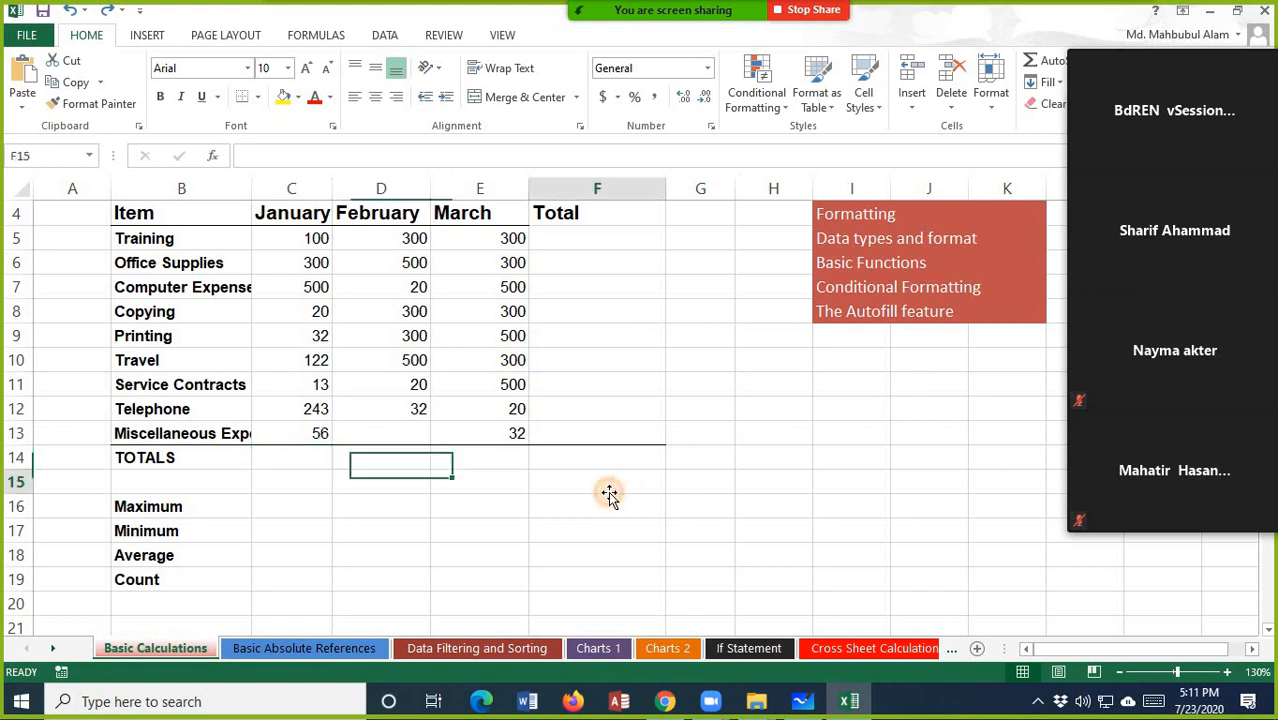
left_click(310, 456)
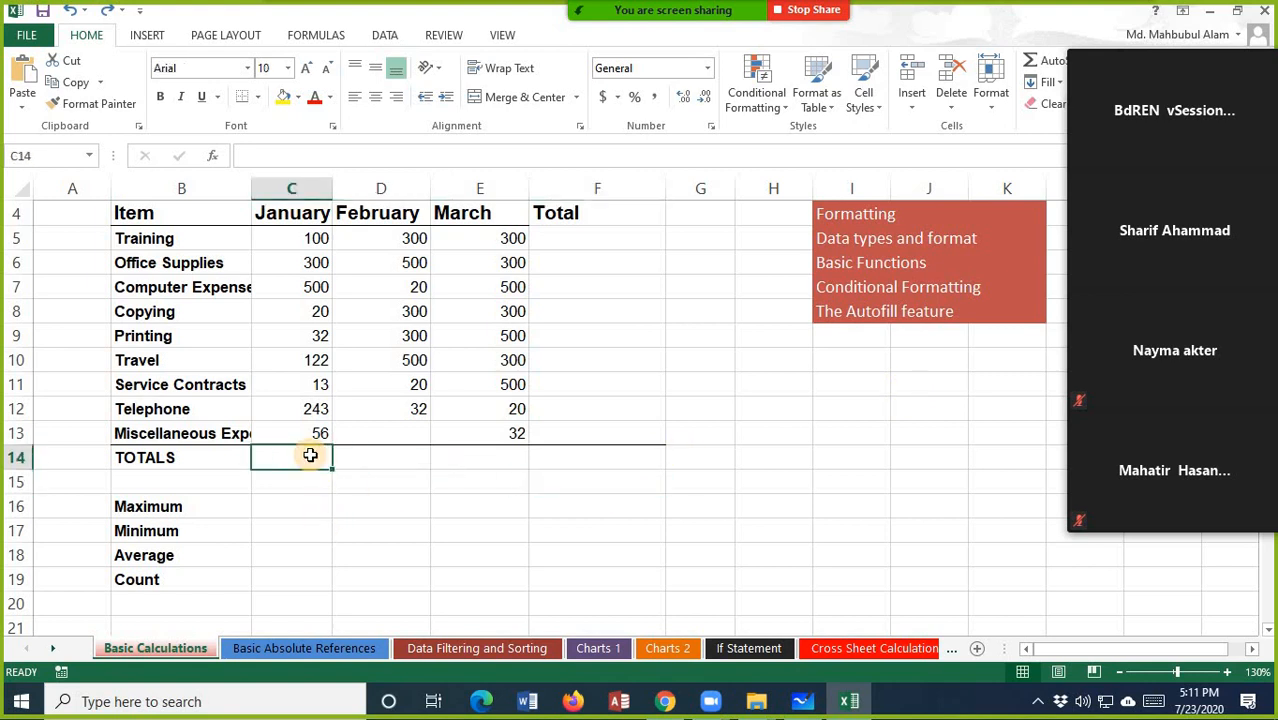
type("=su")
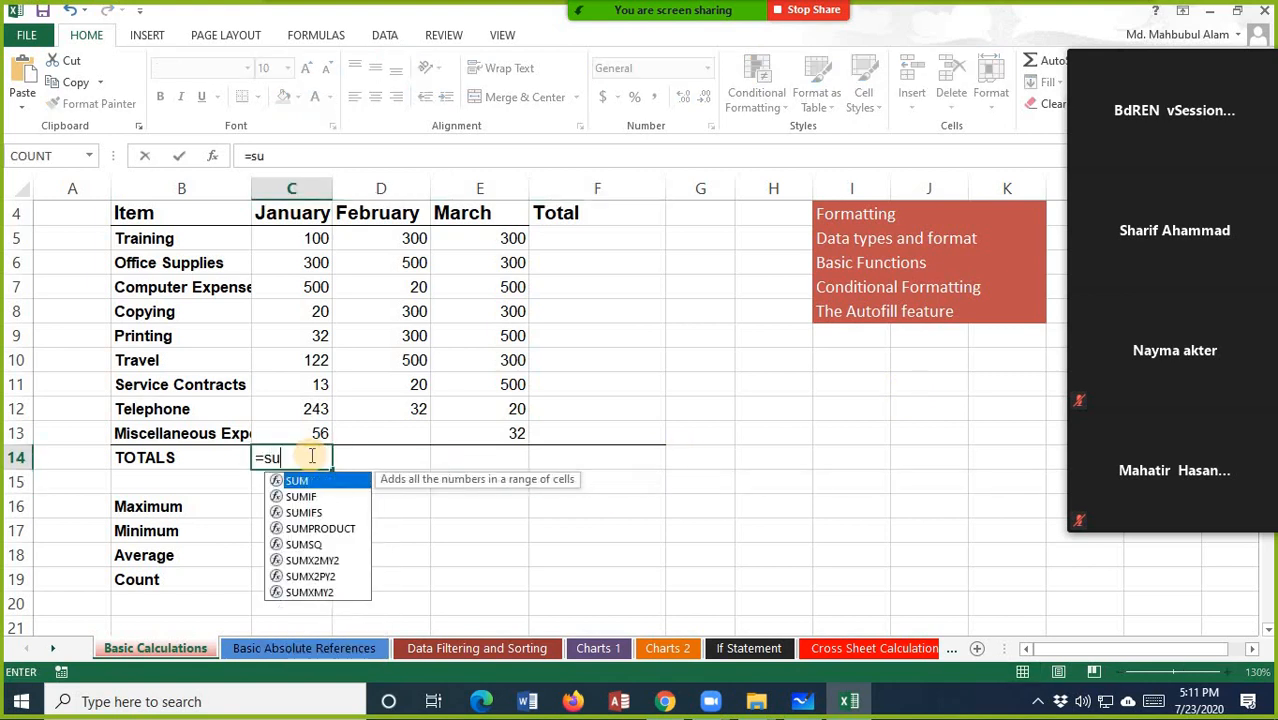
type("m(")
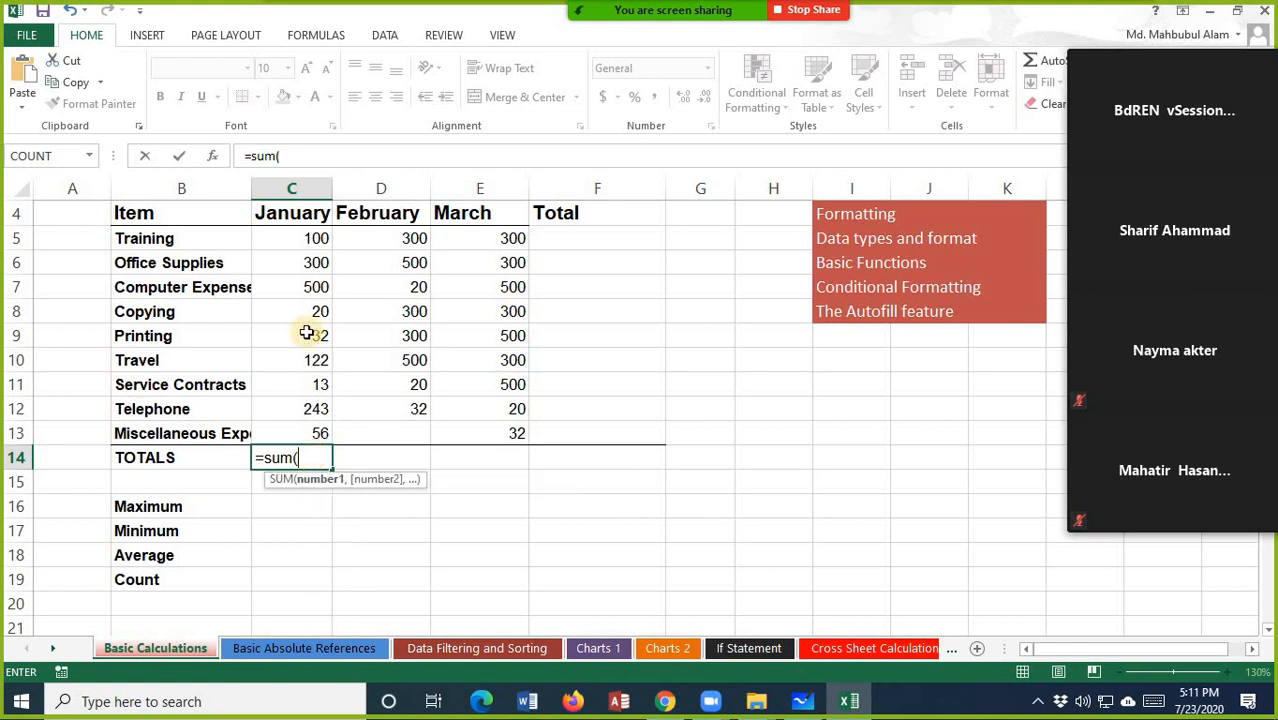
left_click_drag(308, 238, 304, 434)
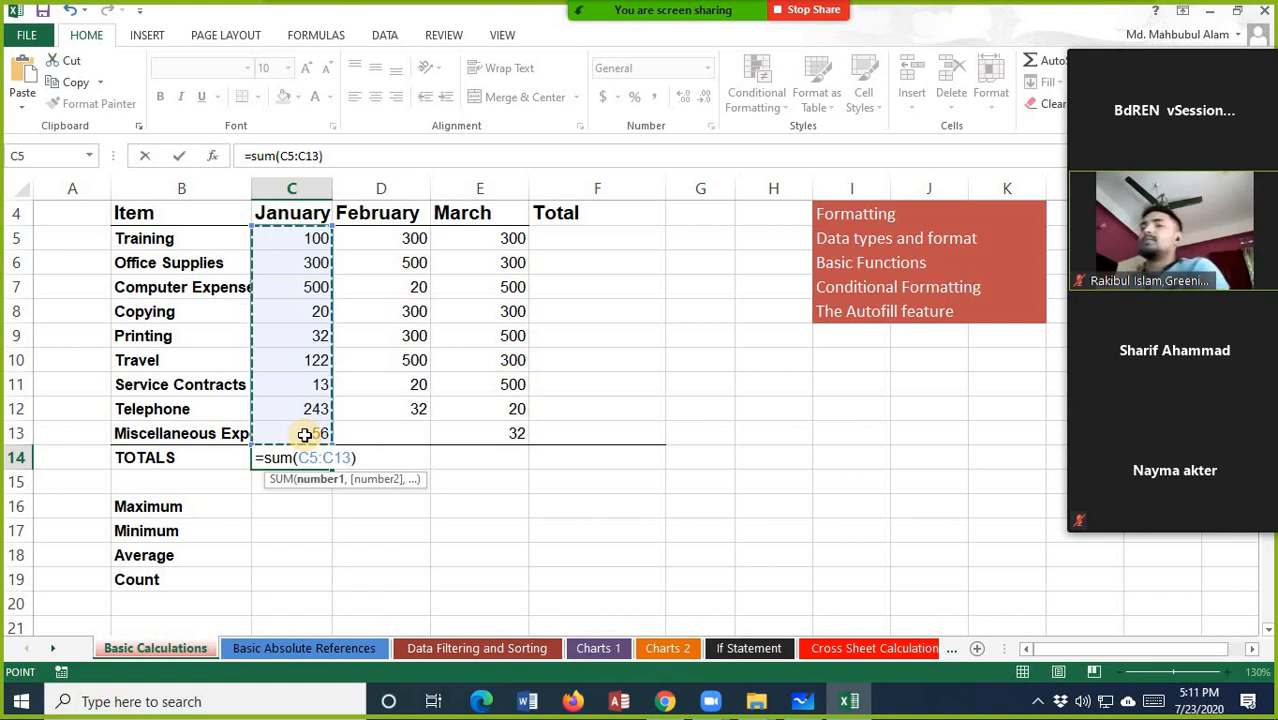
key("Return")
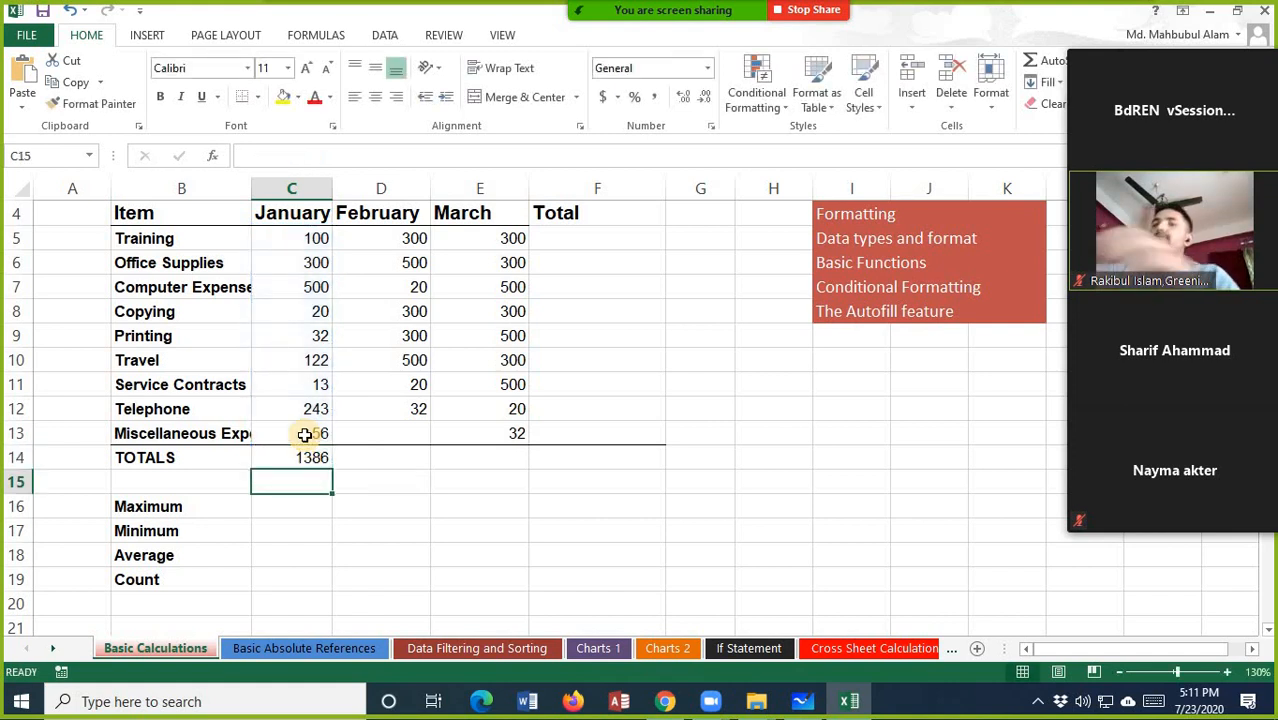
left_click(300, 455)
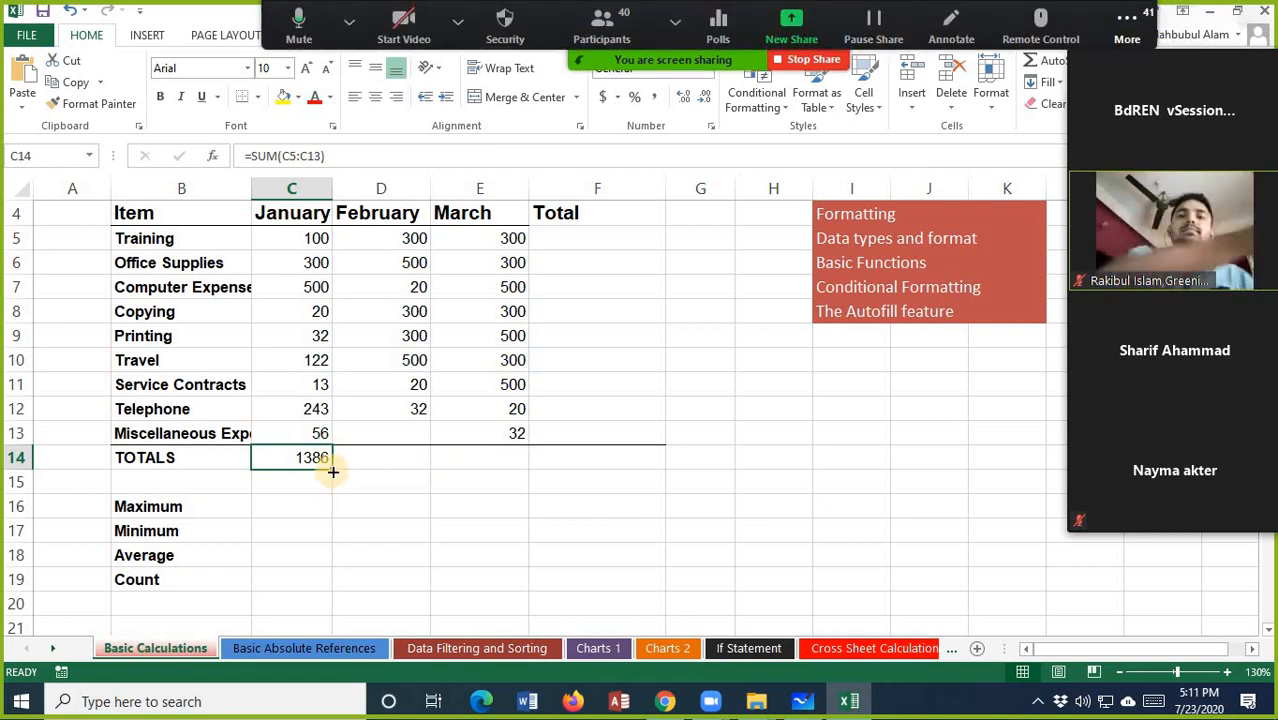
left_click_drag(332, 471, 624, 460)
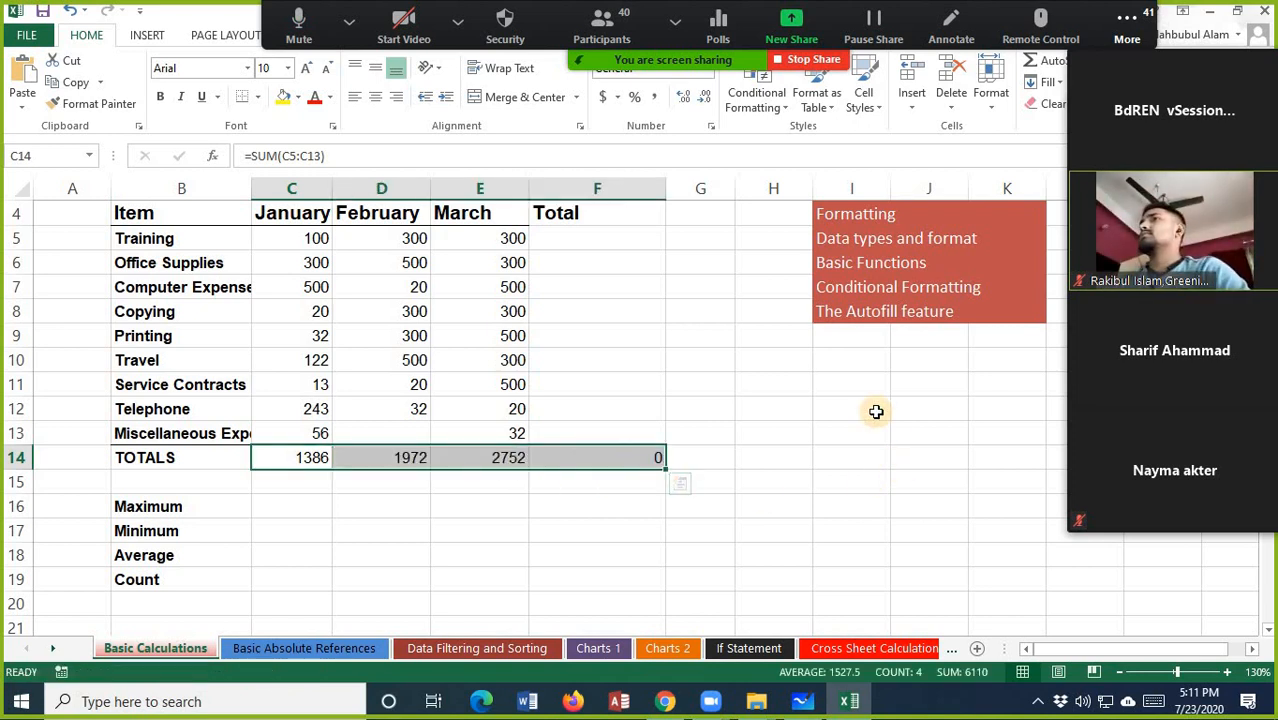
- Enter =sum(C5:E5) in F5 for the Training total and fill the formula down the Total column to F13
left_click(541, 243)
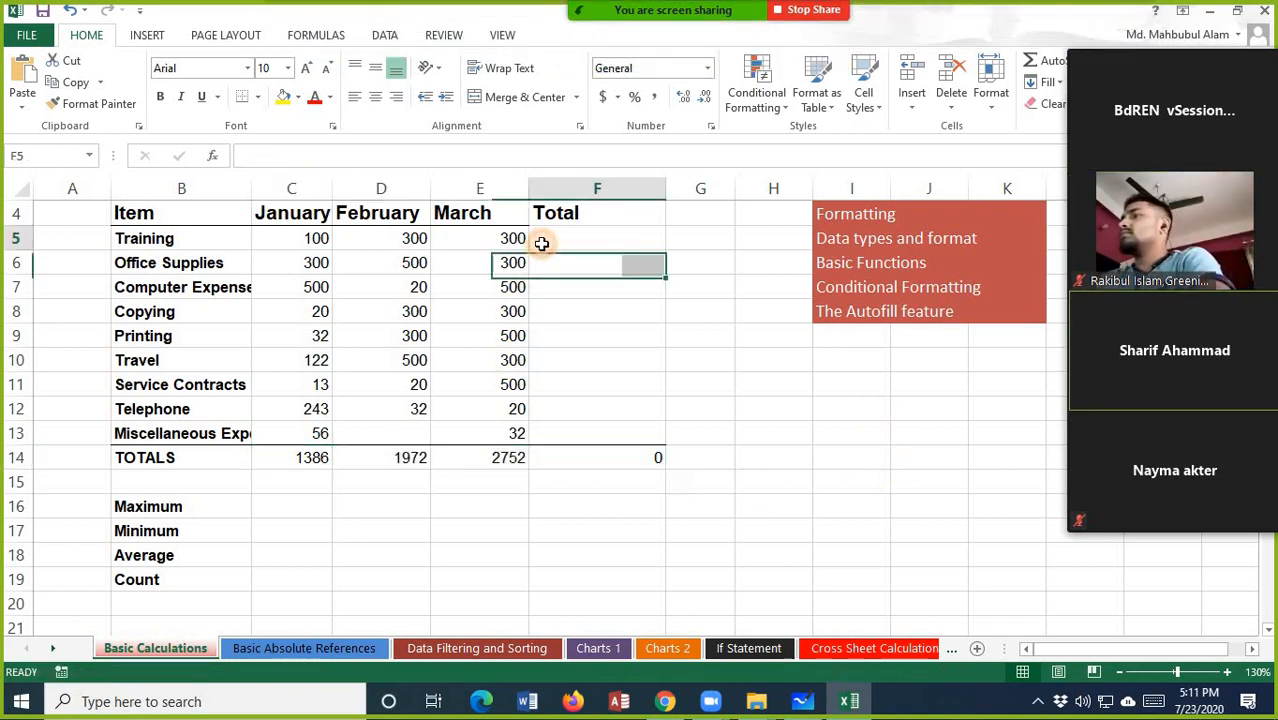
type("=s")
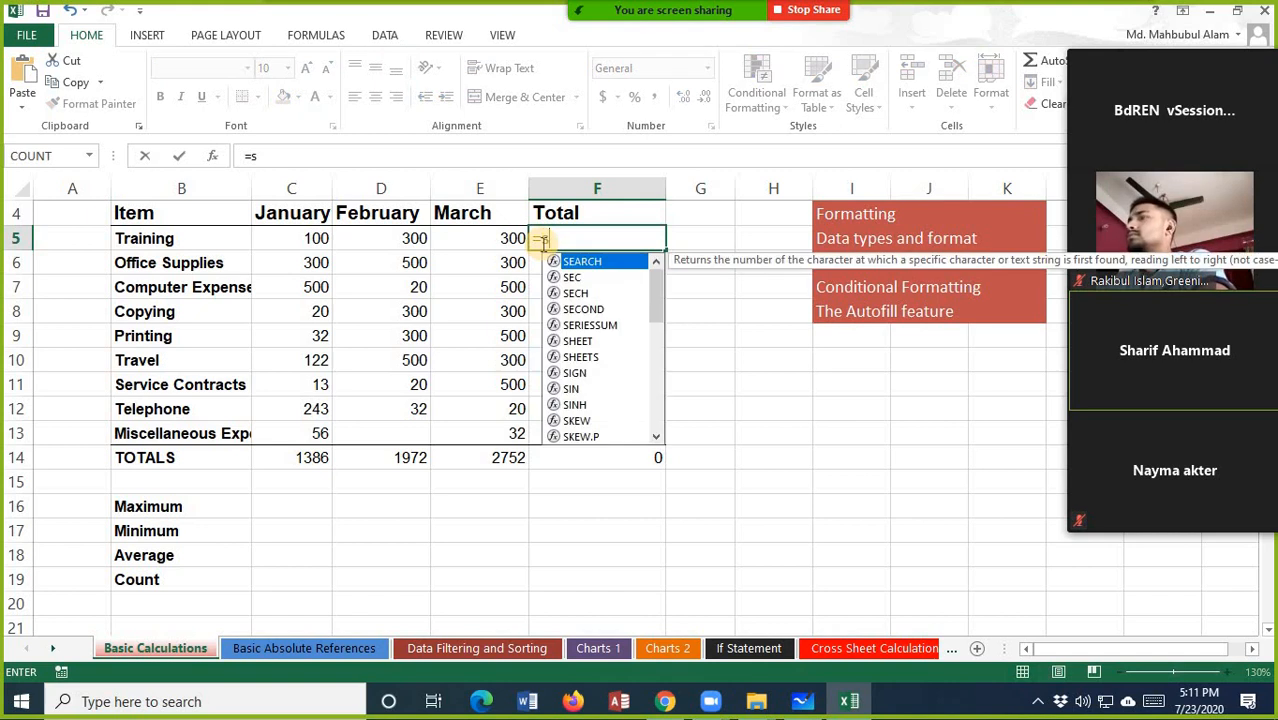
type("um(")
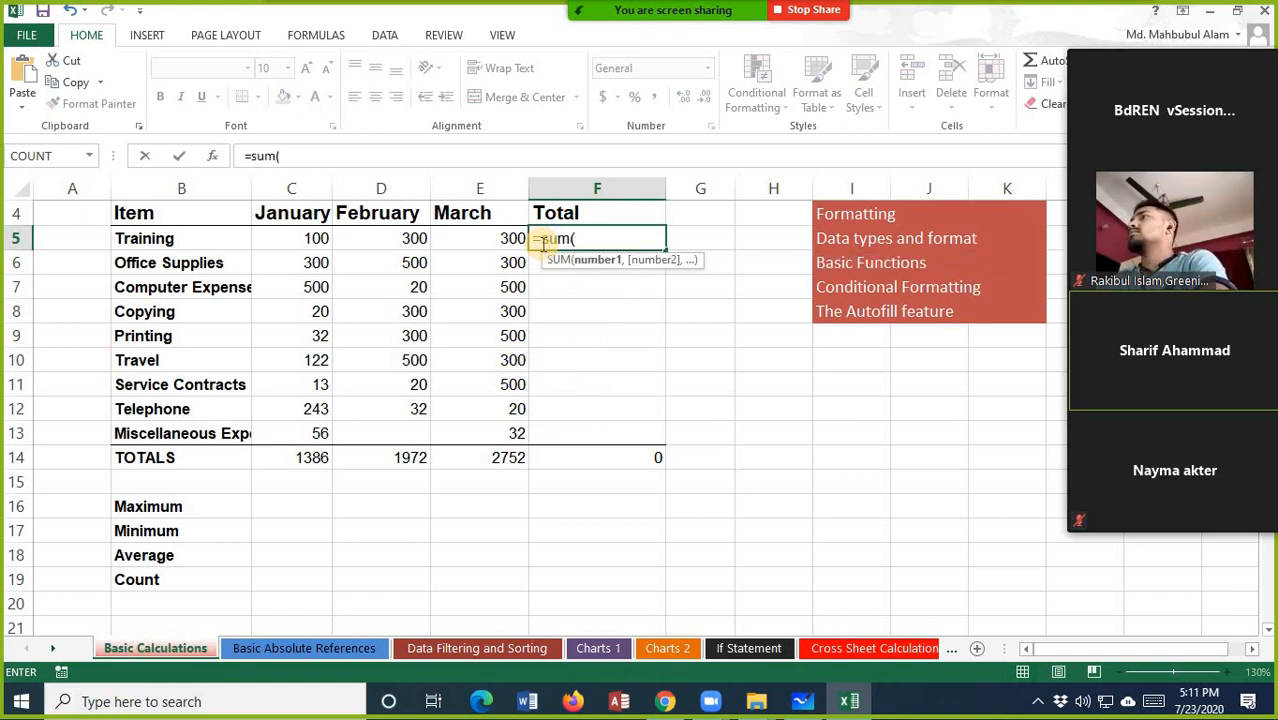
left_click_drag(314, 240, 466, 250)
type(")")
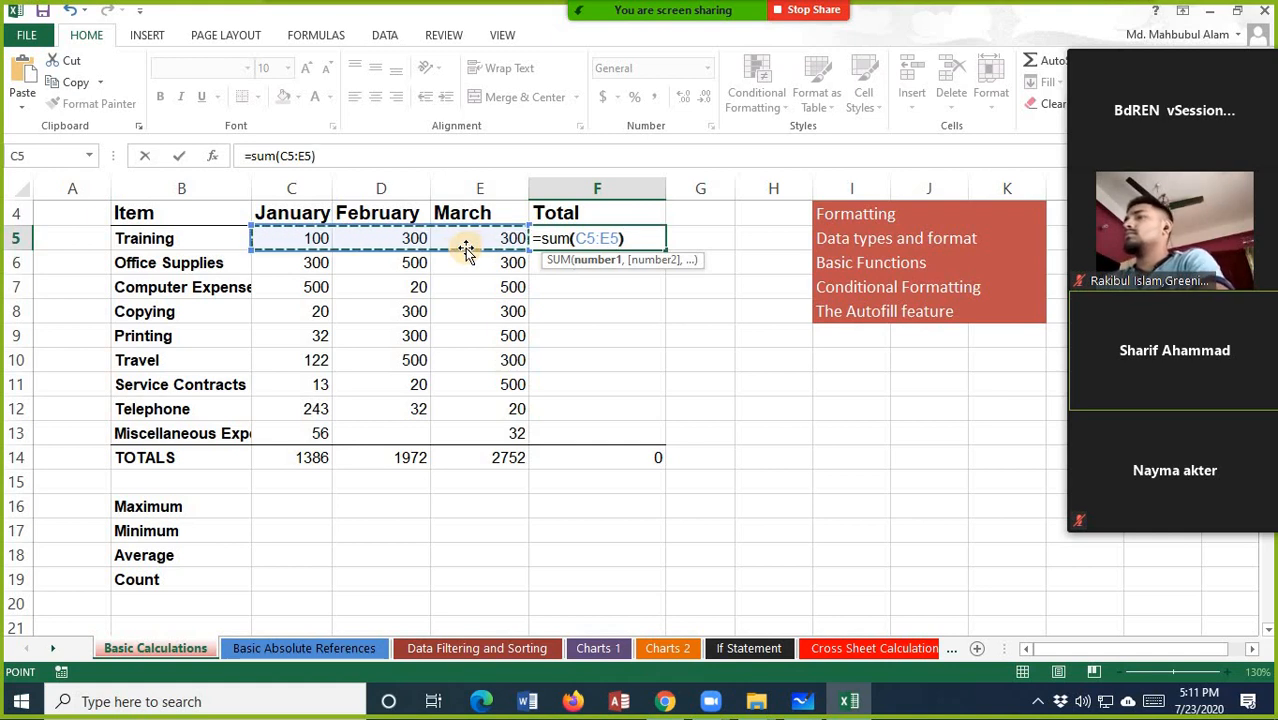
key("Return")
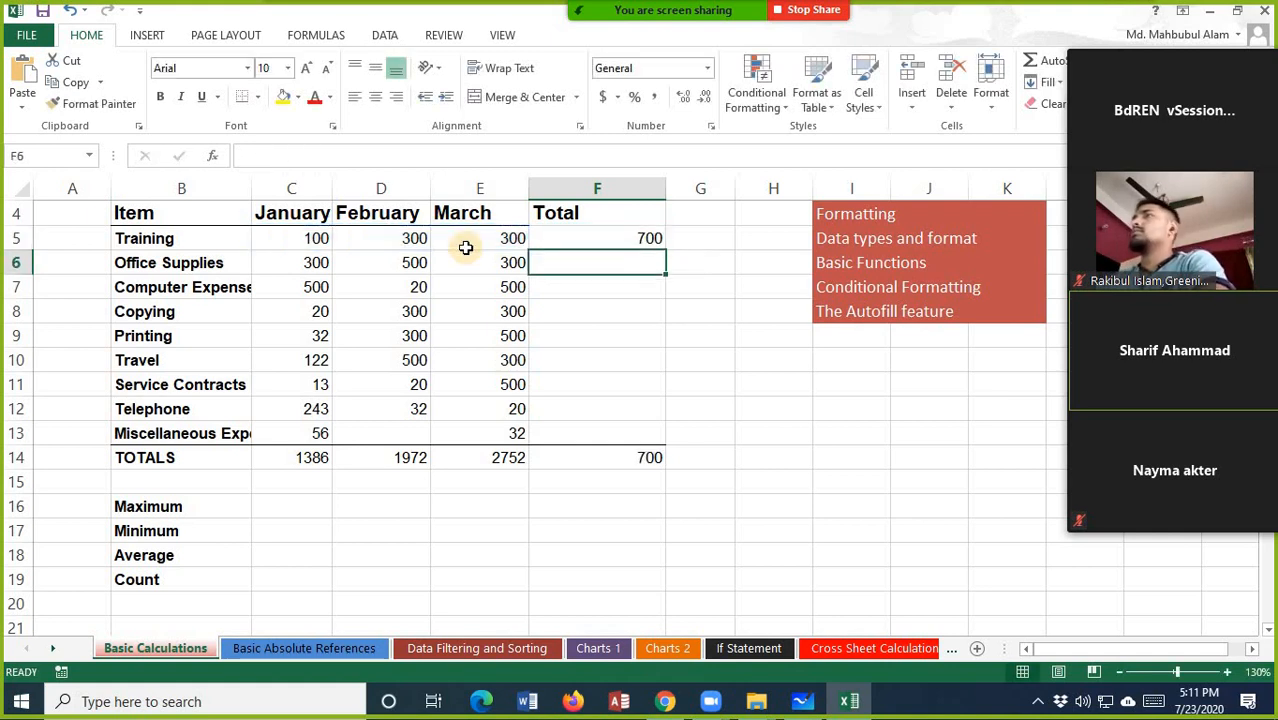
left_click(631, 243)
left_click_drag(668, 248, 641, 456)
- Highlight the grand total cell F14 with a yellow fill
left_click(641, 456)
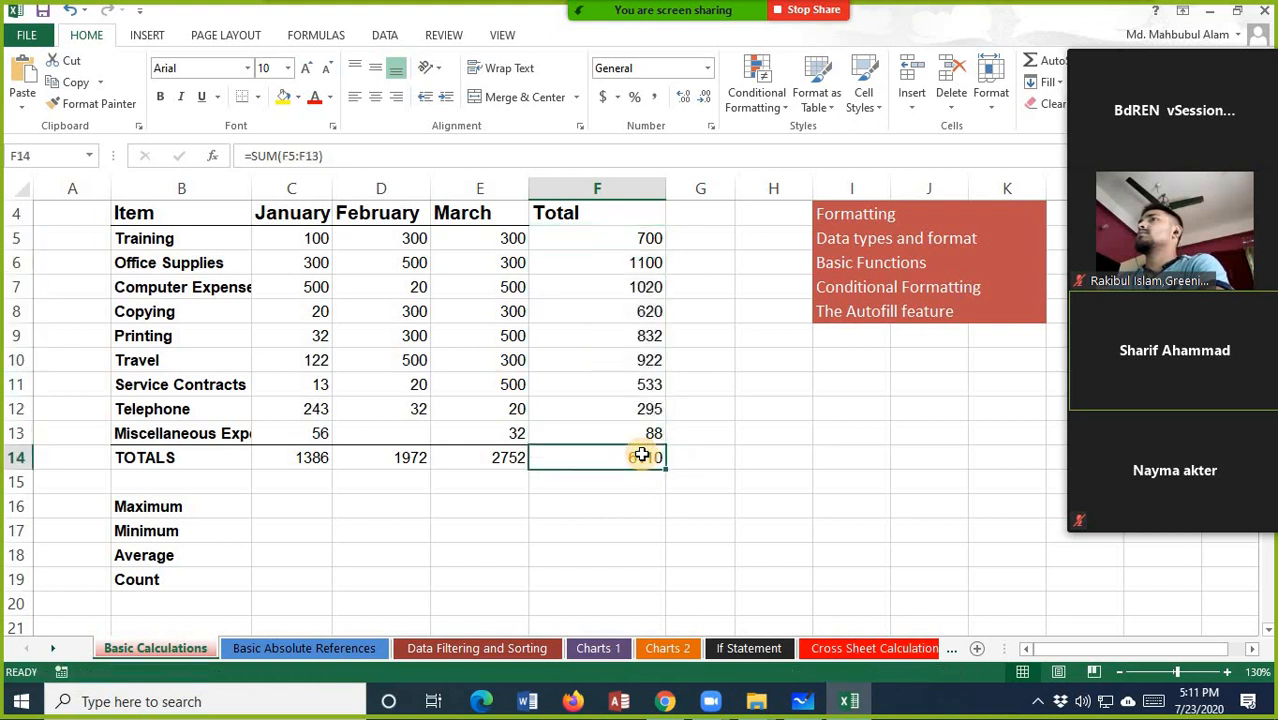
left_click(281, 97)
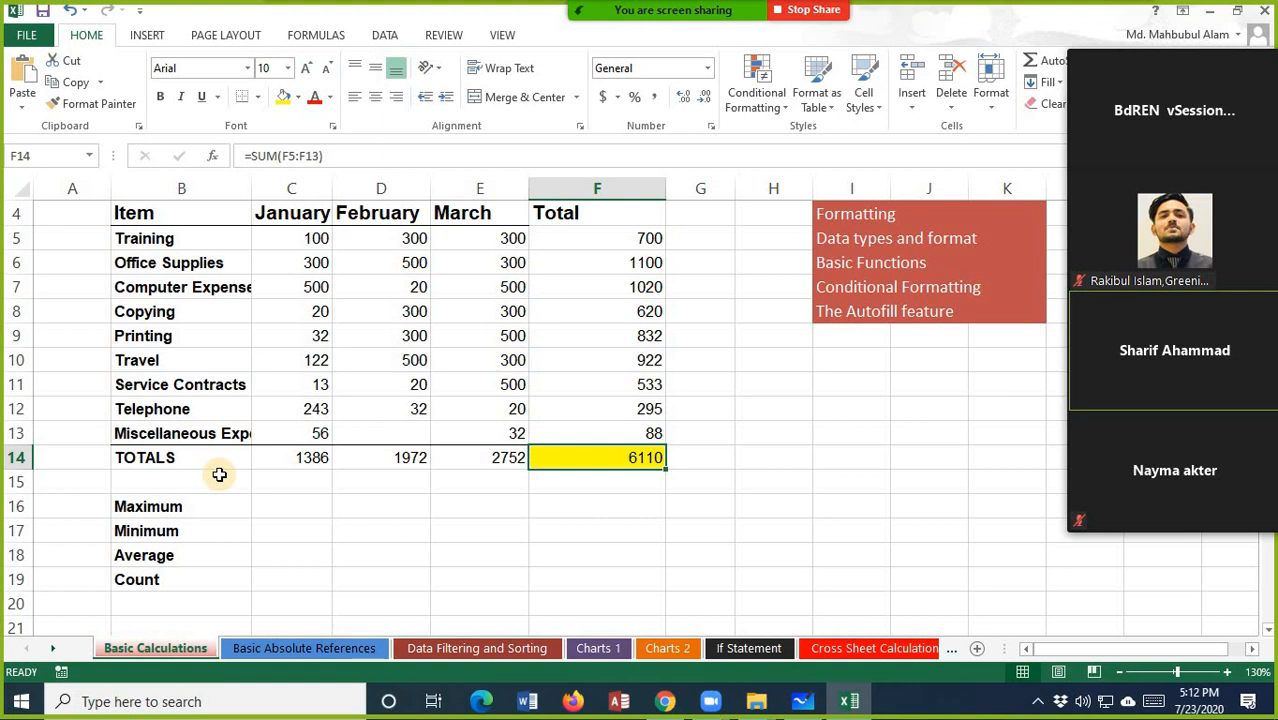
- Enter =max(C5:C13) in C16 for the January maximum and copy it across the Maximum row to F16
left_click(262, 513)
type("=")
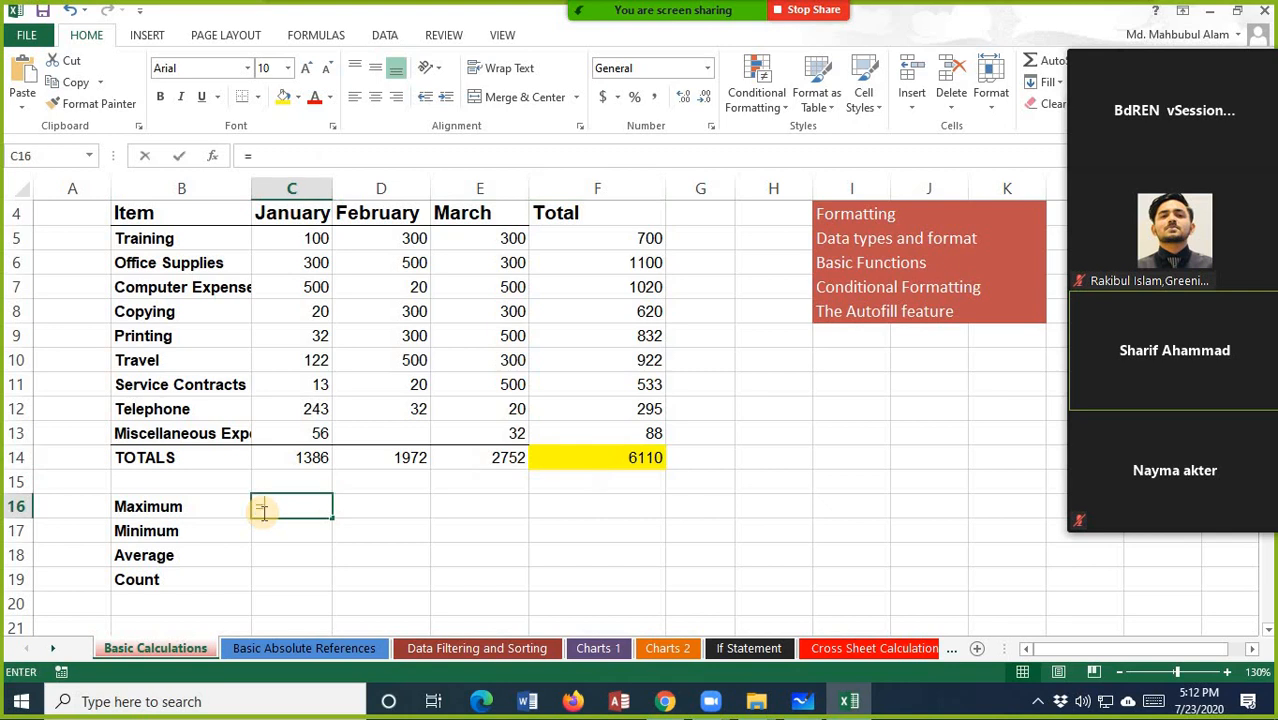
type("ma")
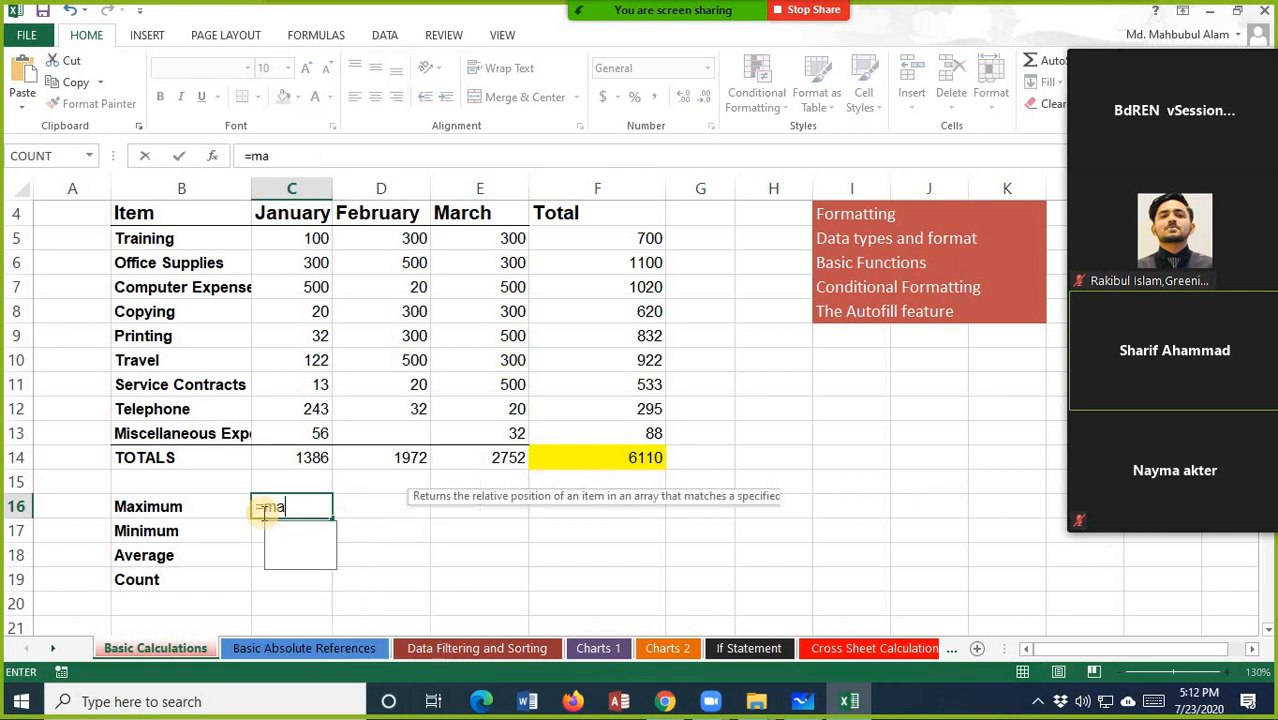
type("x(")
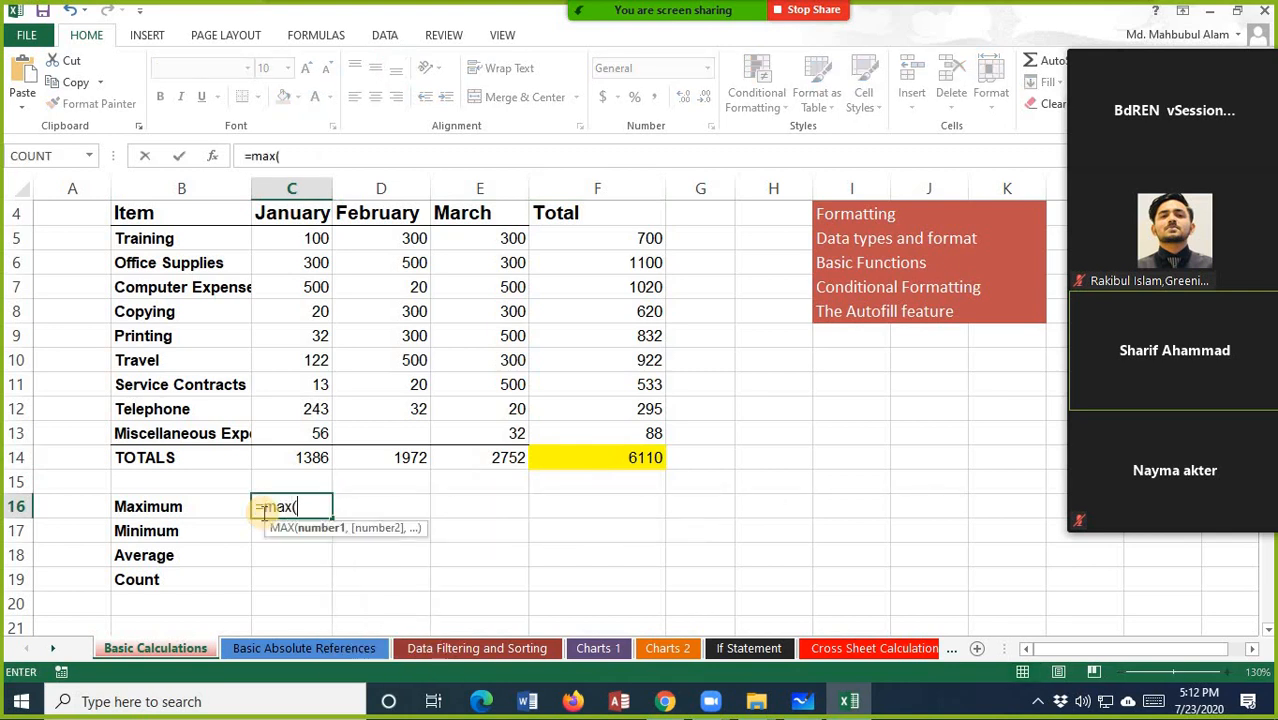
left_click_drag(297, 237, 306, 432)
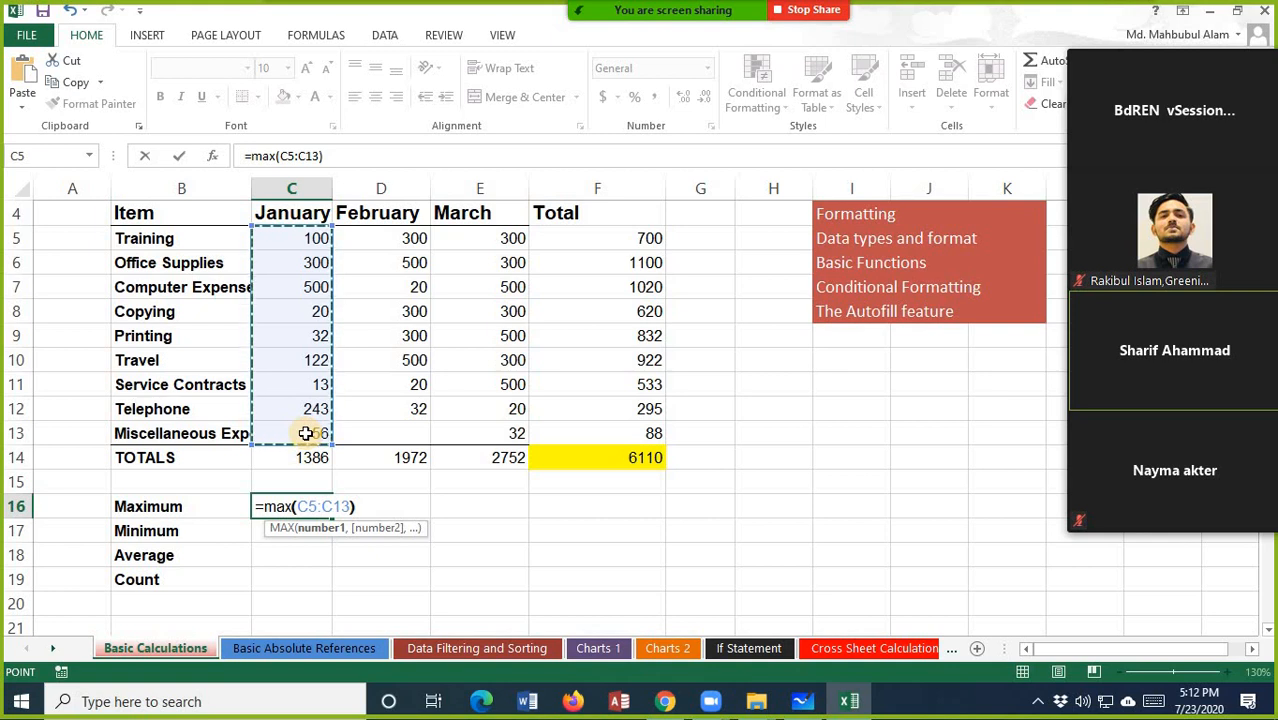
key("ctrl+Return")
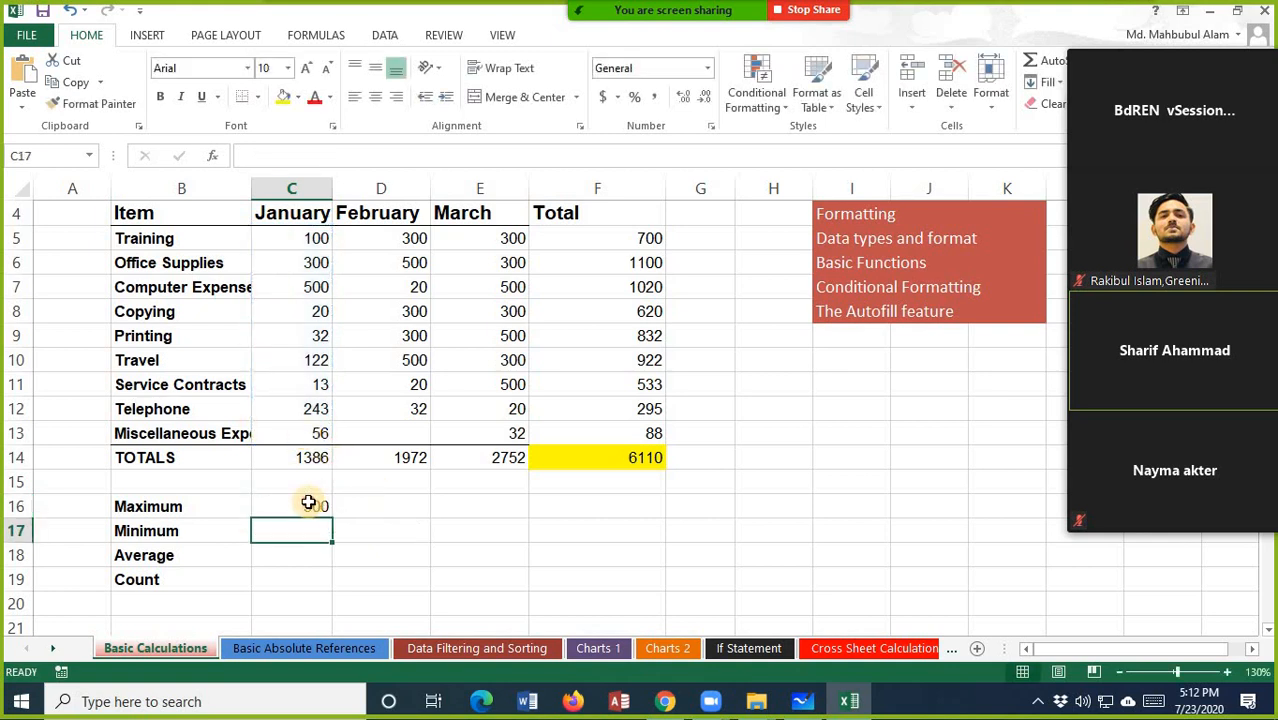
left_click(310, 505)
left_click_drag(333, 515, 643, 501)
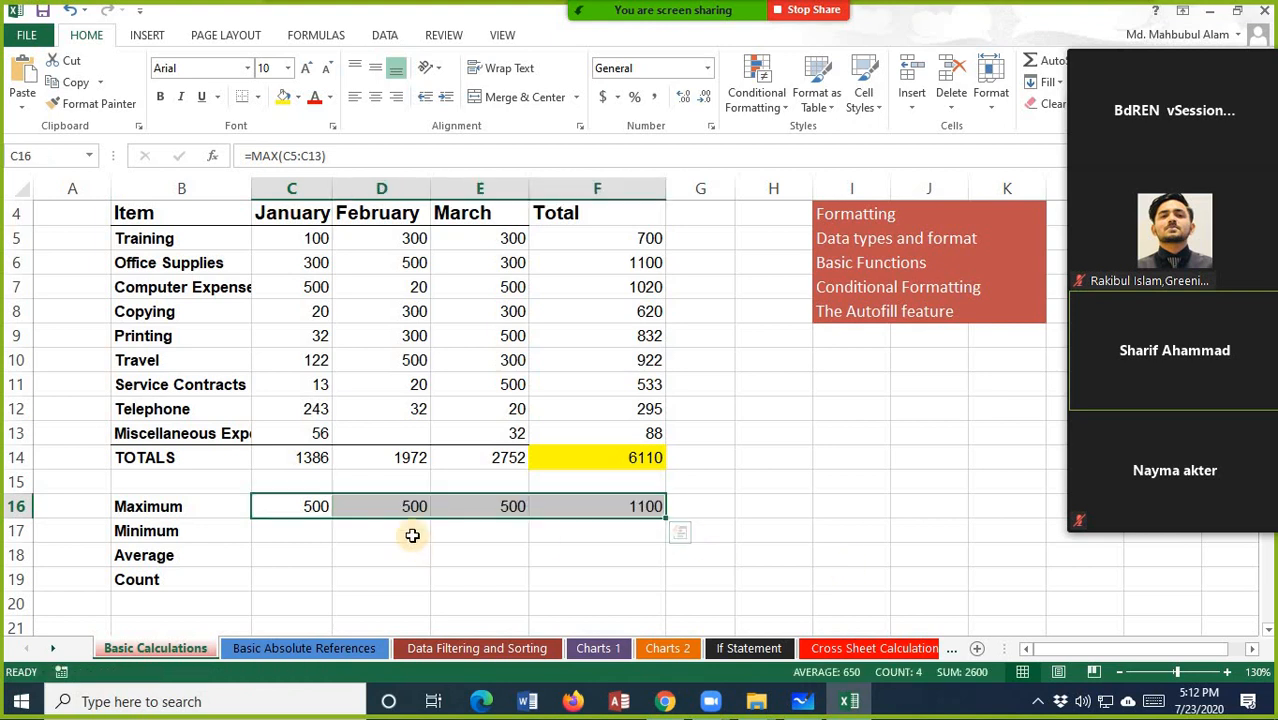
left_click(415, 506)
left_click_drag(408, 236, 418, 410)
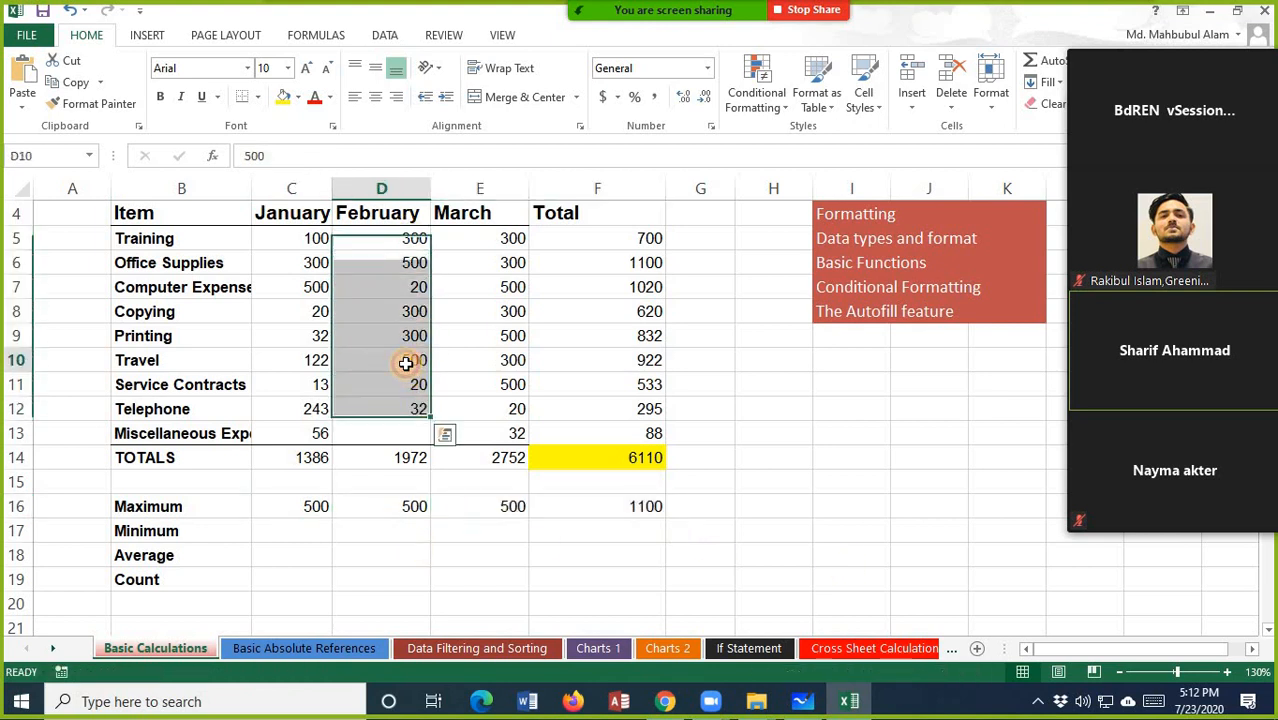
left_click(409, 361)
left_click(508, 336)
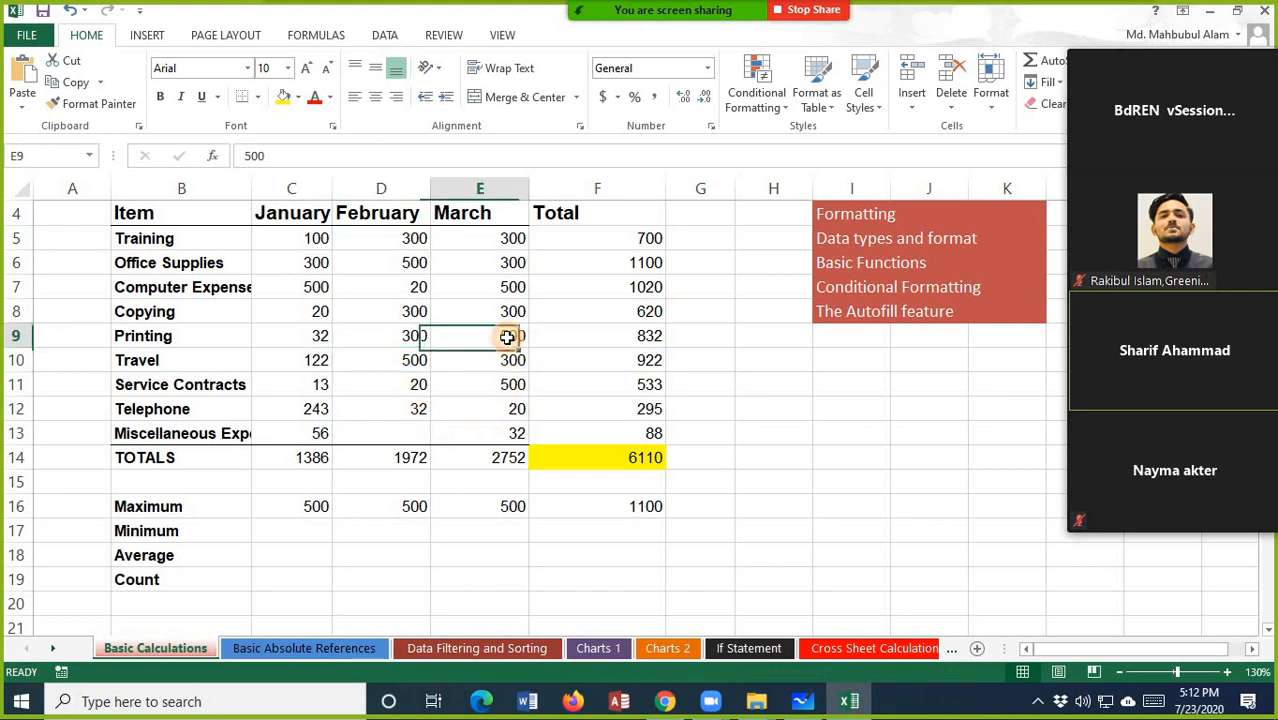
- Enter =min(C5:C13) in C17 for the January minimum and copy it across the Minimum row to F17
left_click(309, 529)
type("=")
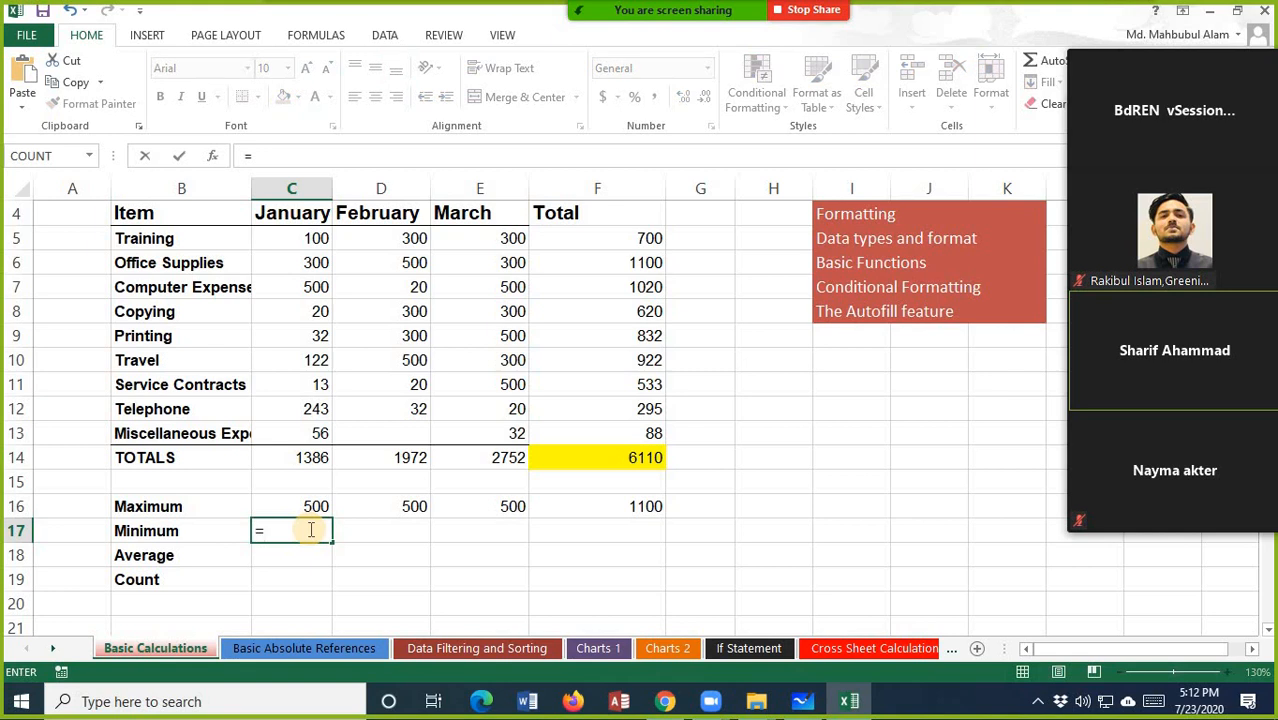
type("min(")
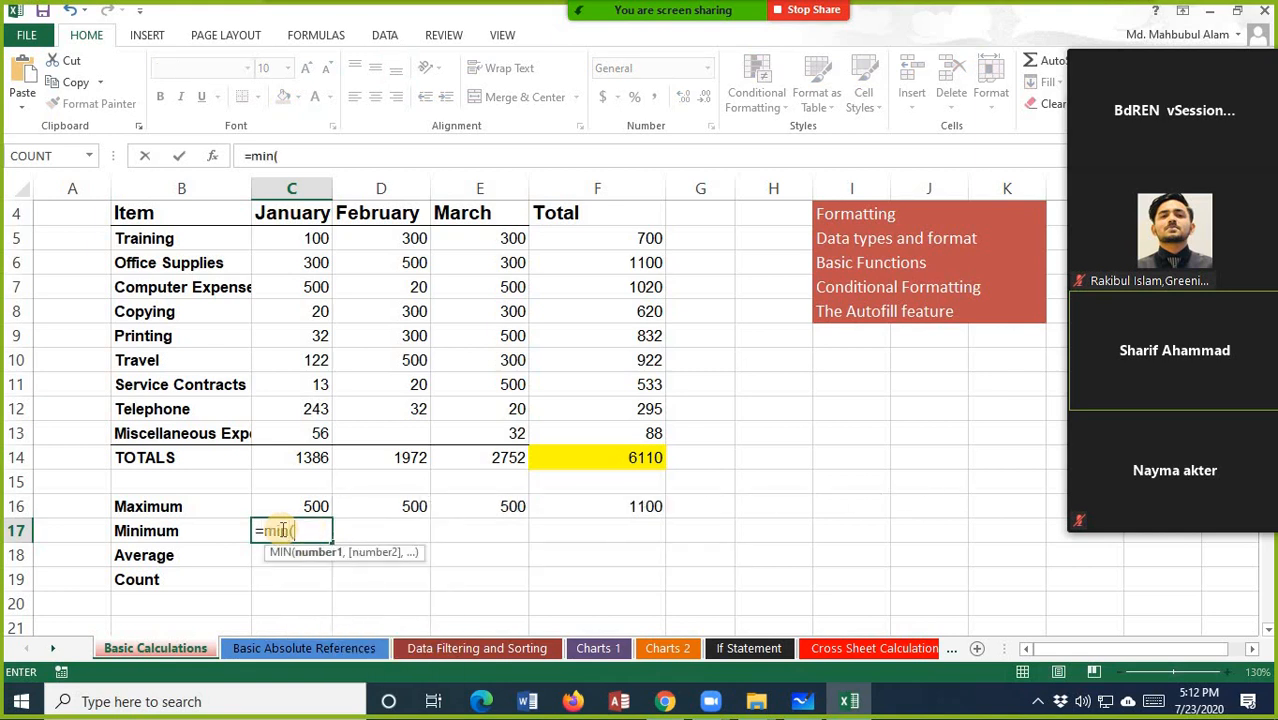
left_click_drag(308, 237, 305, 425)
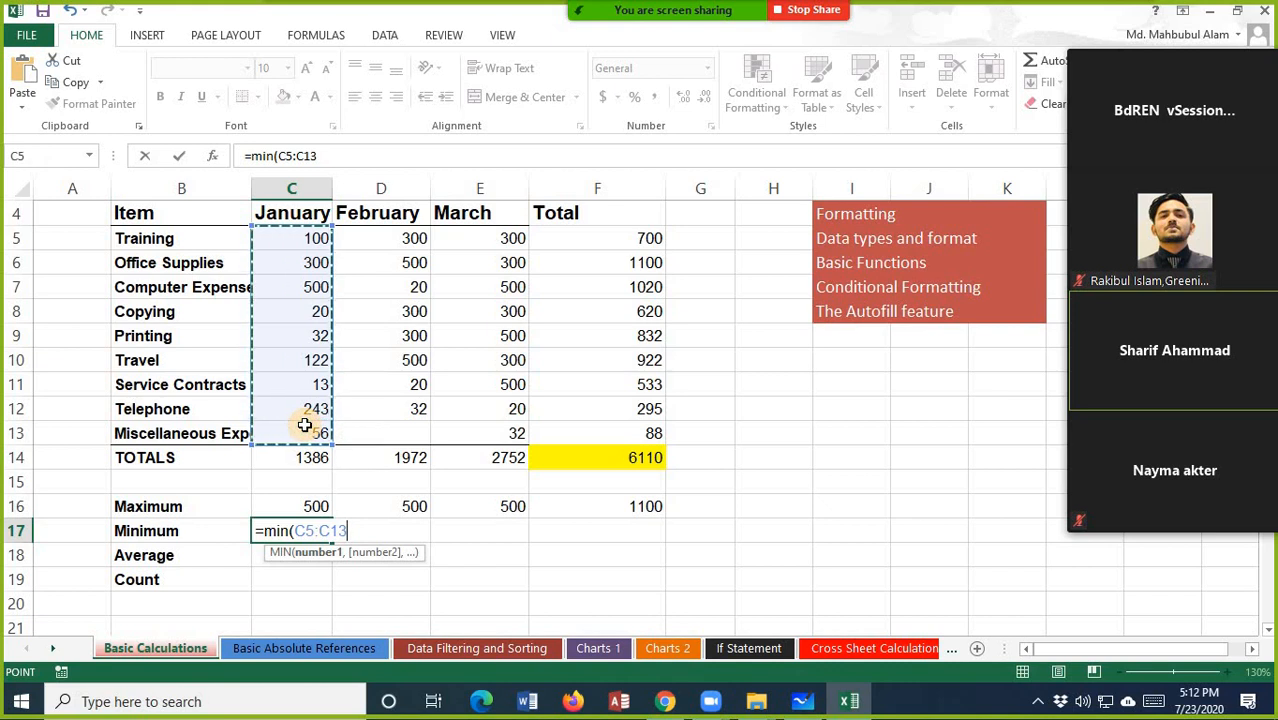
key("Return")
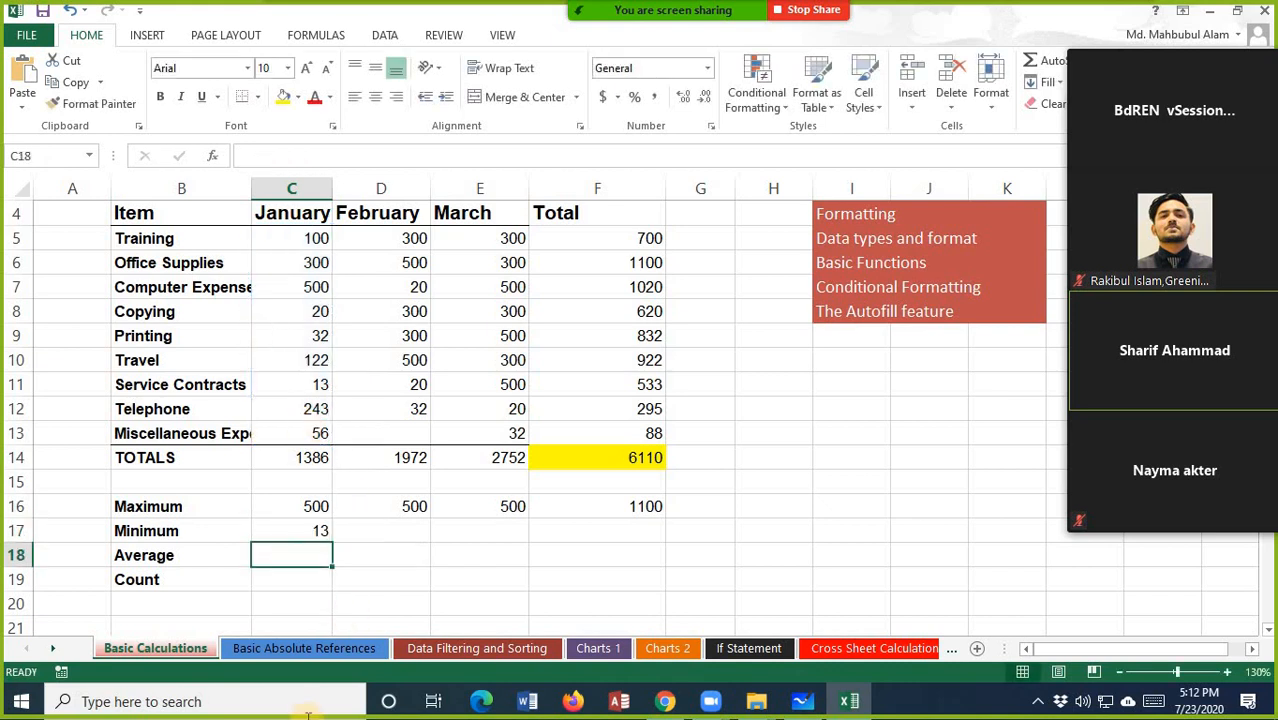
left_click(313, 384)
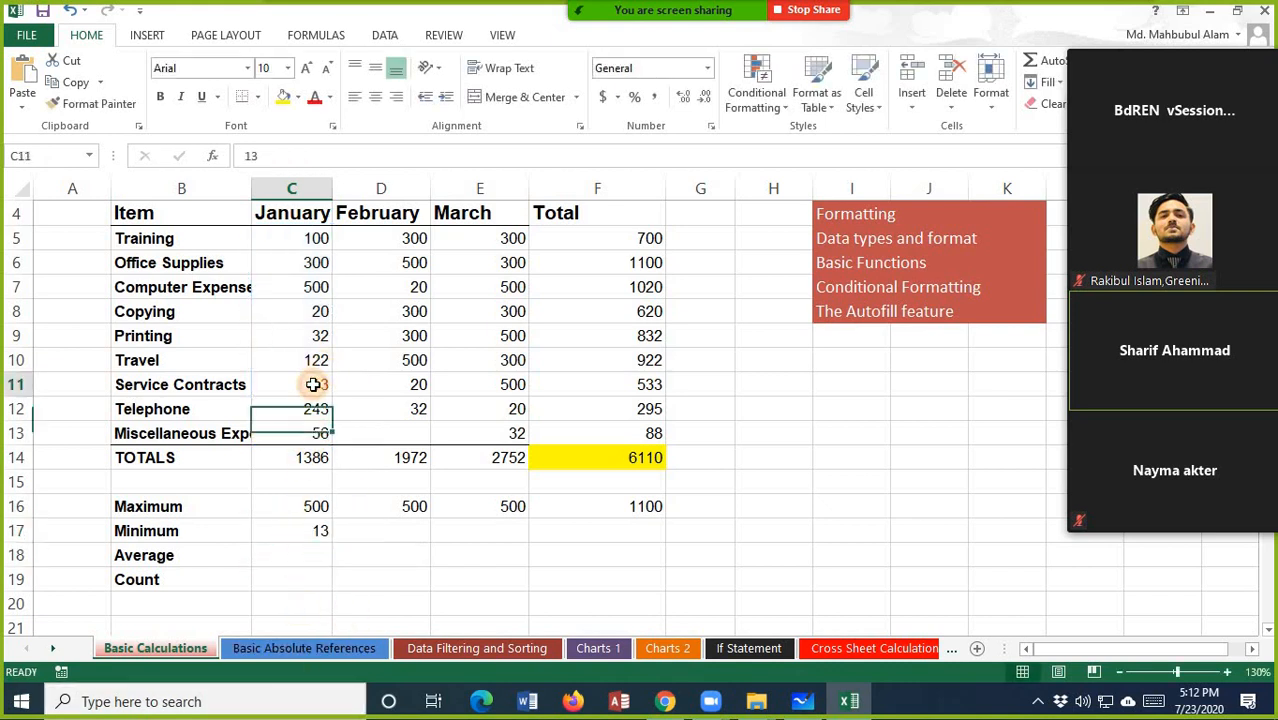
left_click(298, 525)
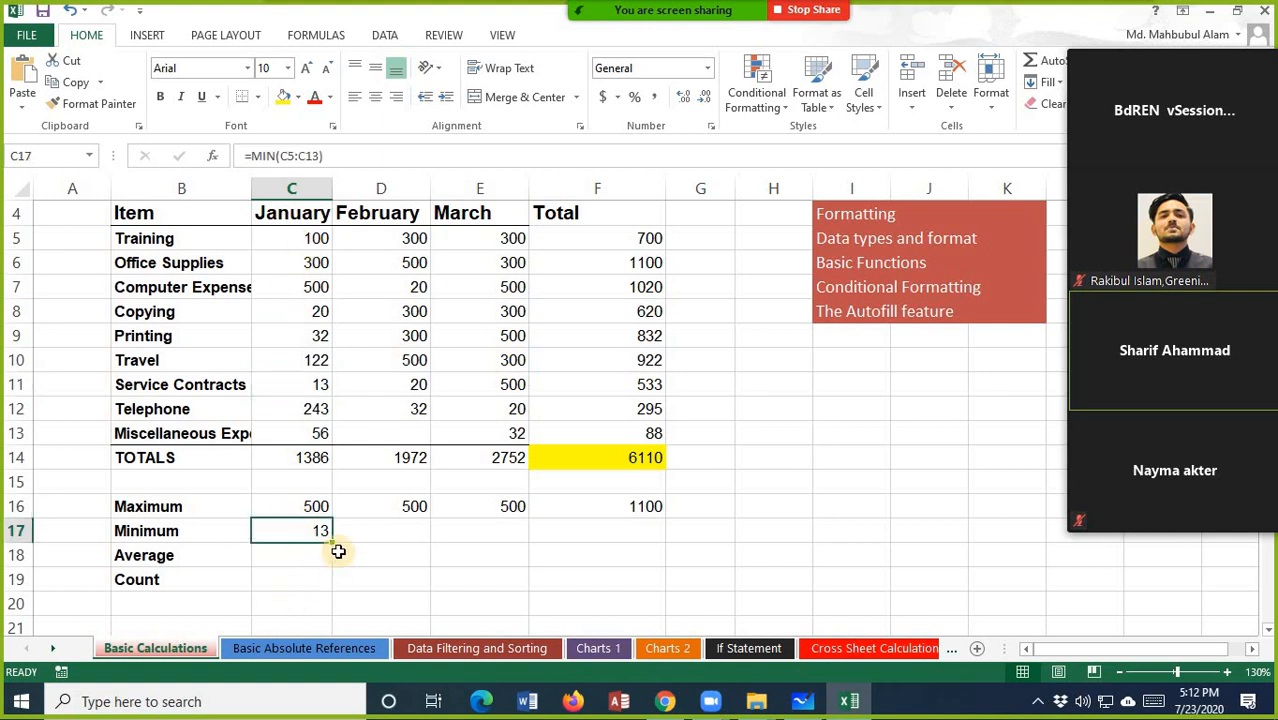
left_click_drag(331, 542, 645, 530)
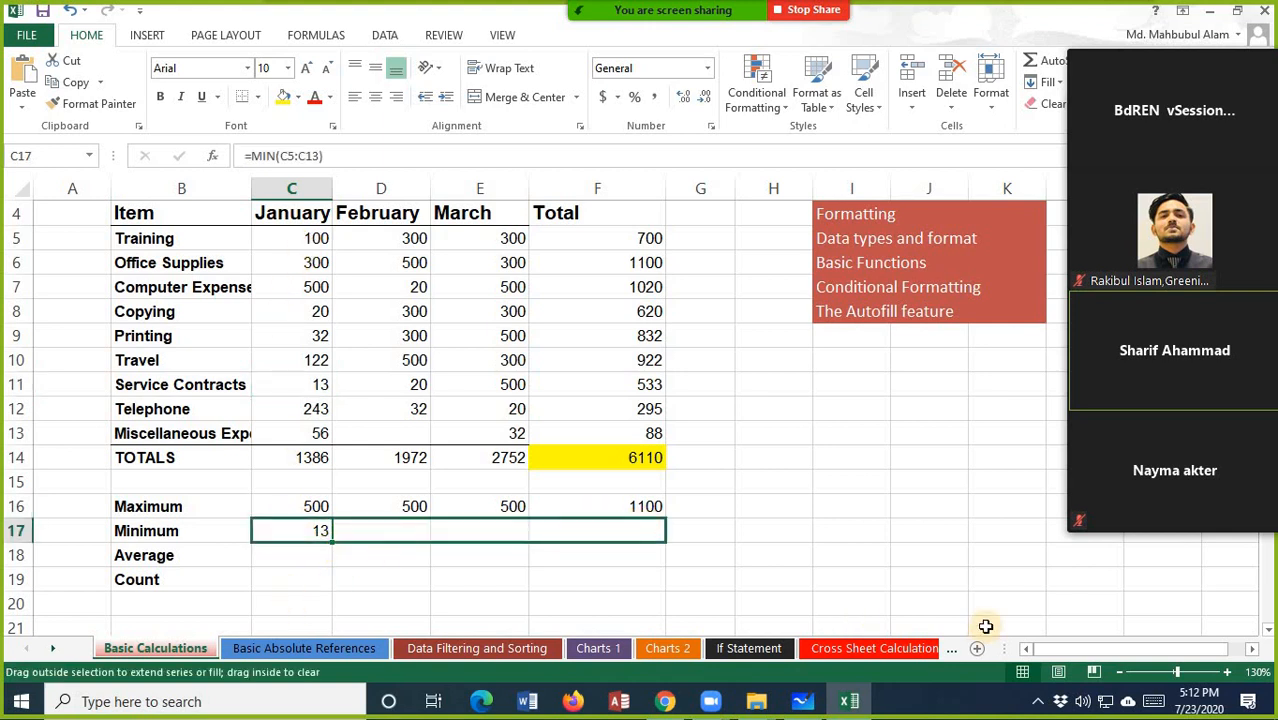
- Enter =average(C5:C13) in C18 for the January average and copy it across the Average row to F18
left_click(277, 553)
type("=a")
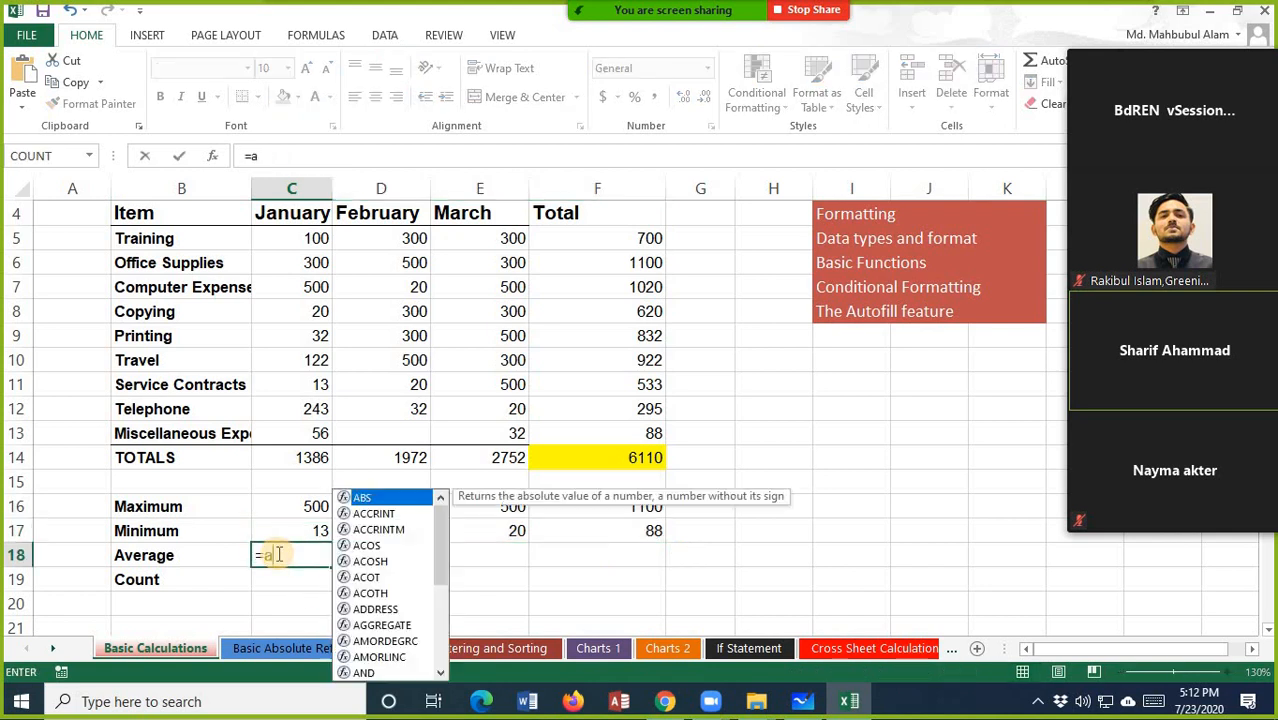
type("verag")
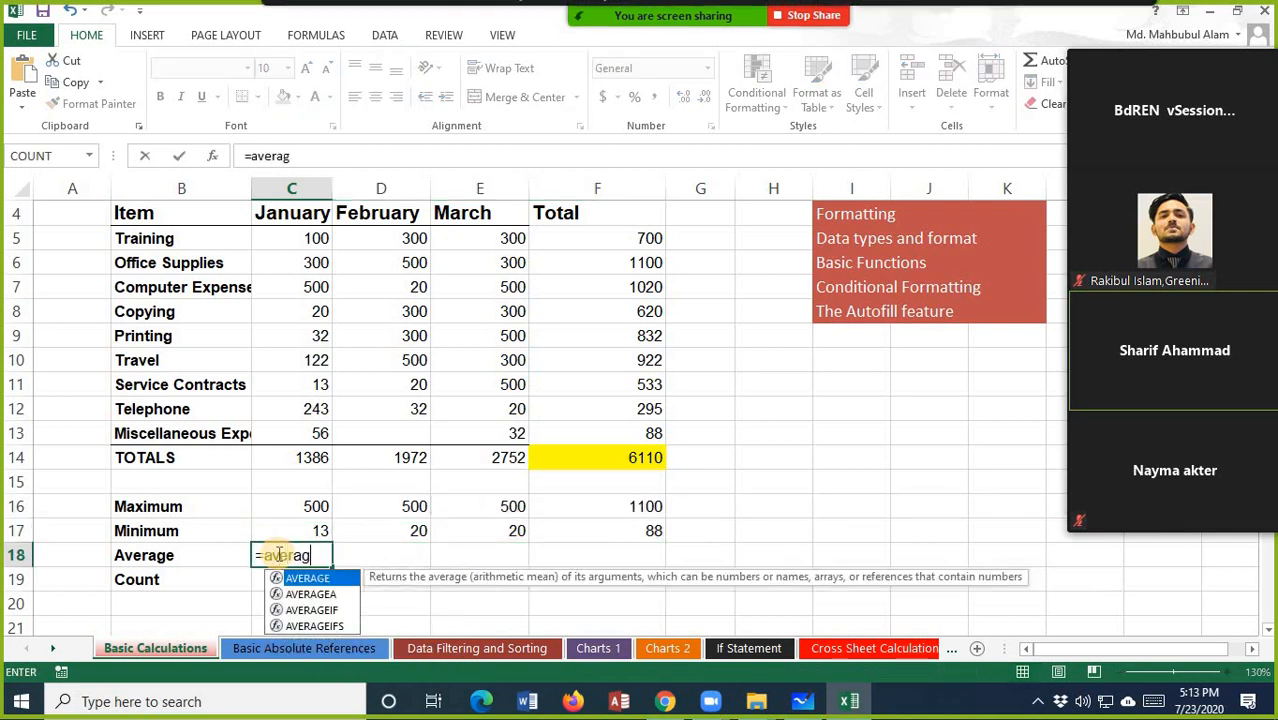
type("e(")
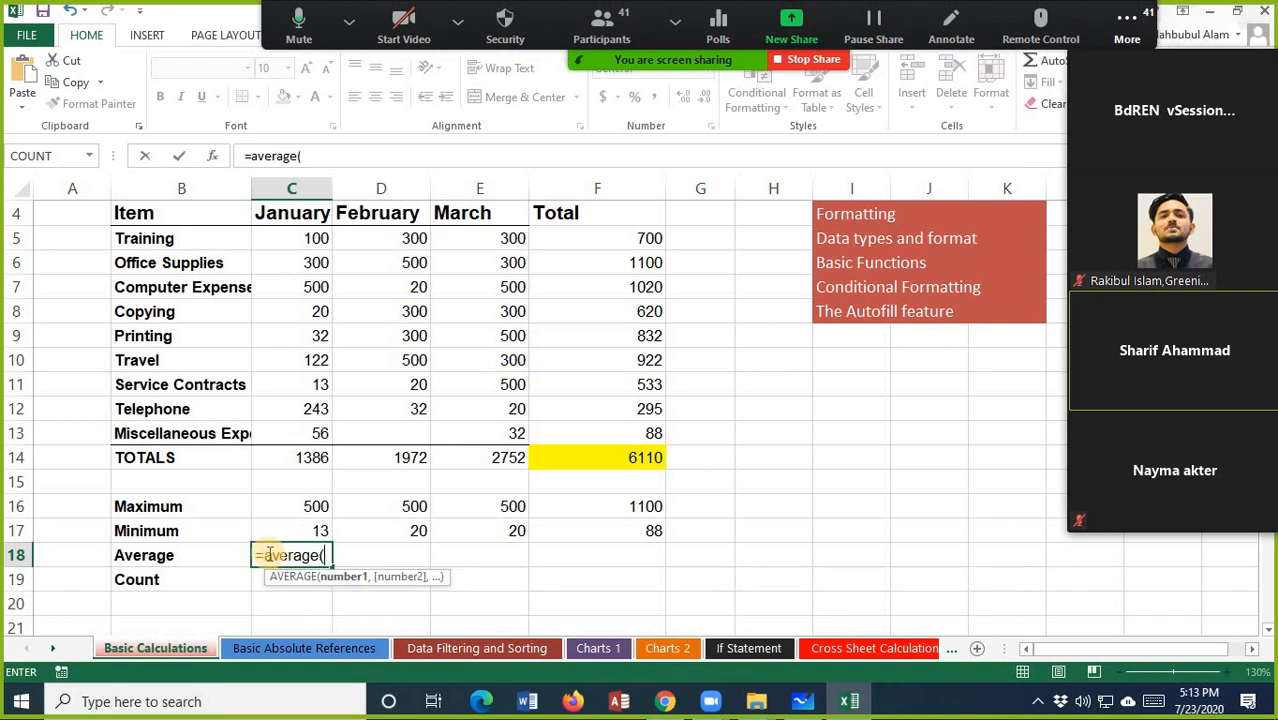
left_click_drag(290, 238, 282, 433)
type(")")
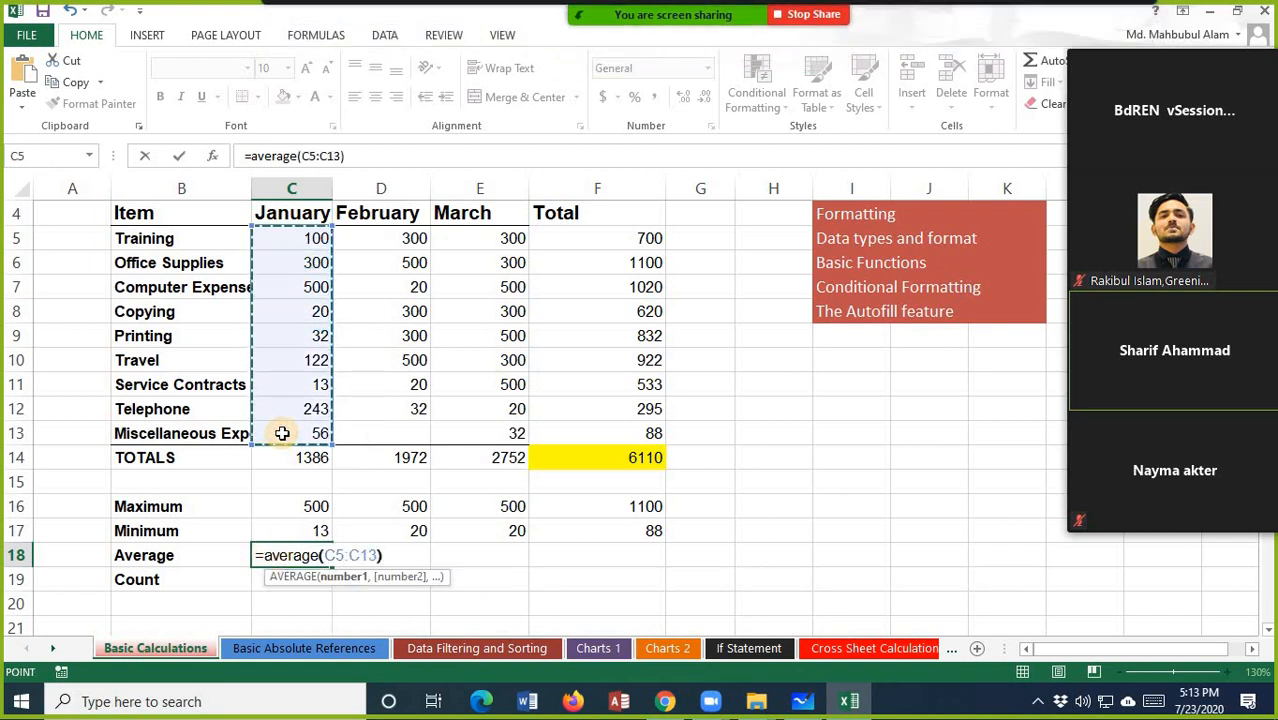
key("Return")
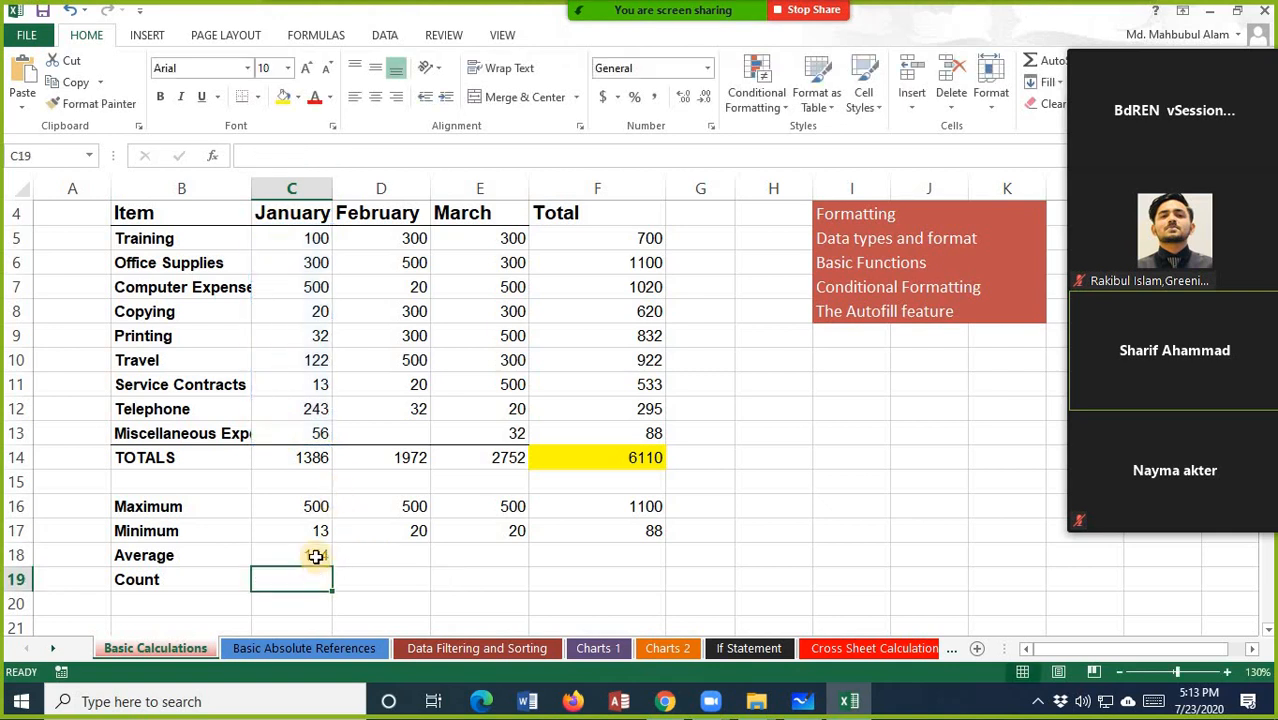
left_click(314, 555)
left_click_drag(331, 566, 660, 598)
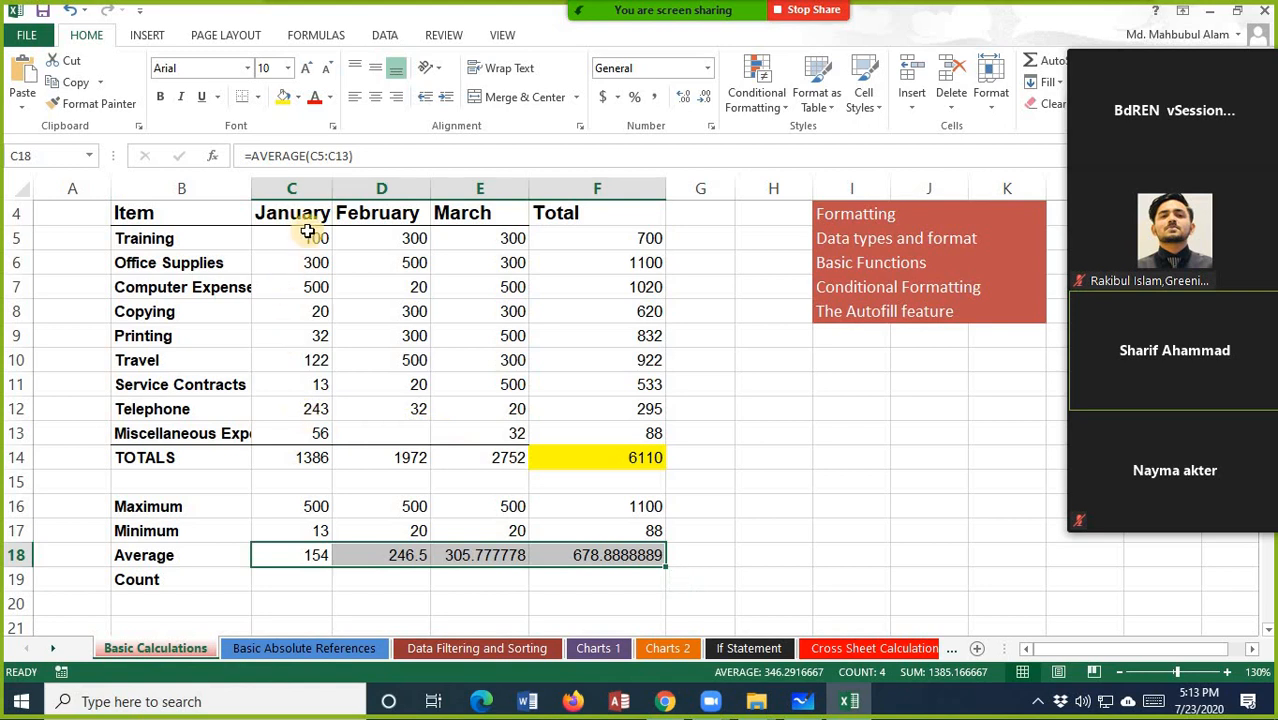
left_click_drag(308, 237, 315, 432)
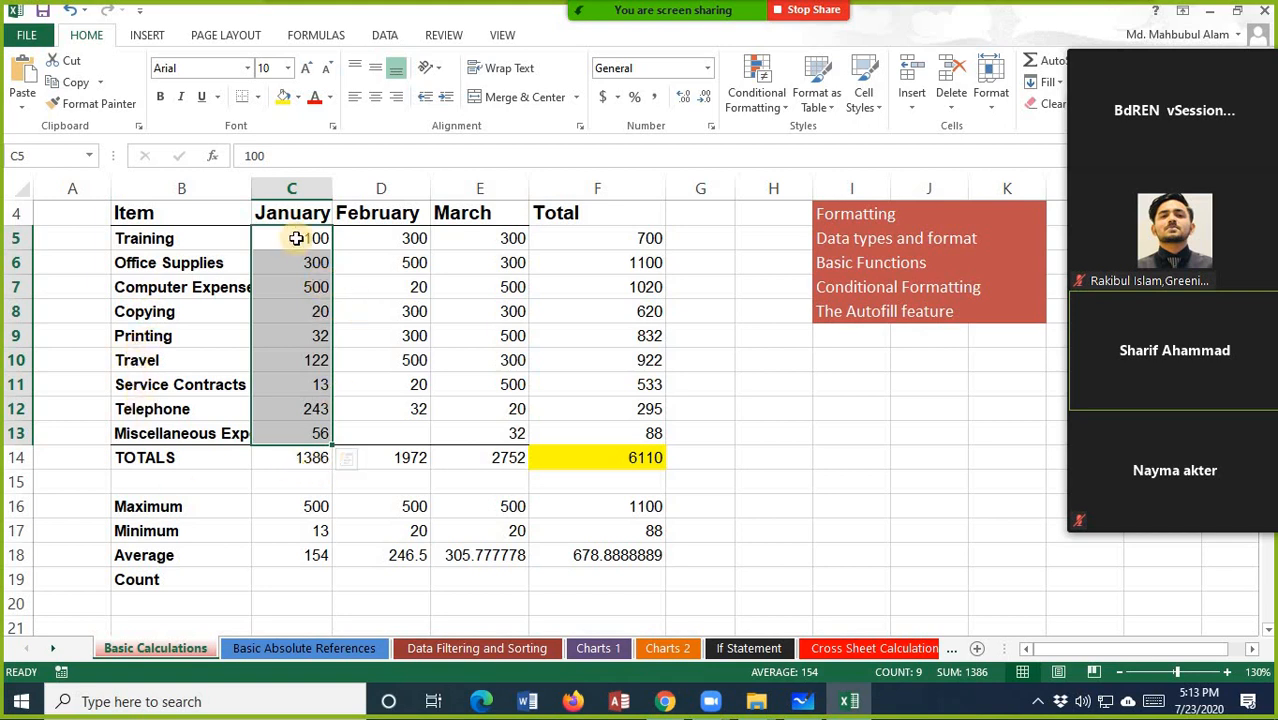
left_click(408, 432)
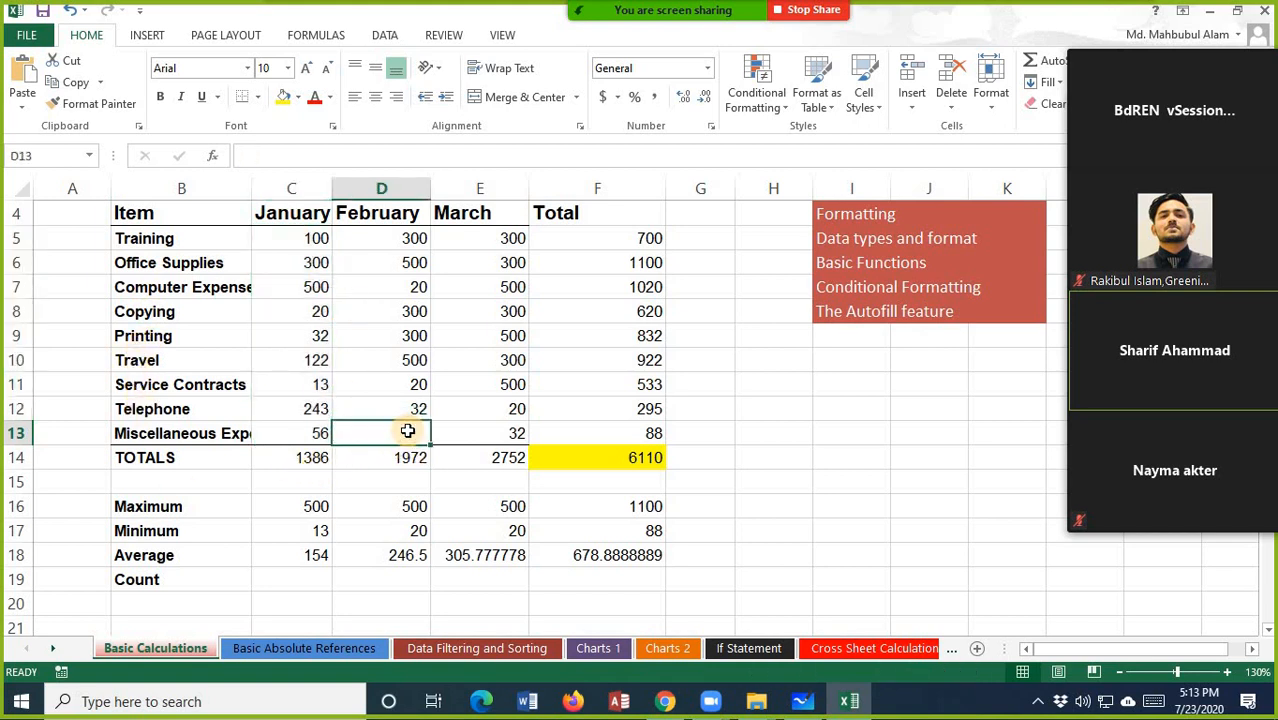
- Enter =count(C5:C13) in C19 for the January count and copy it across the Count row to F19
left_click(316, 580)
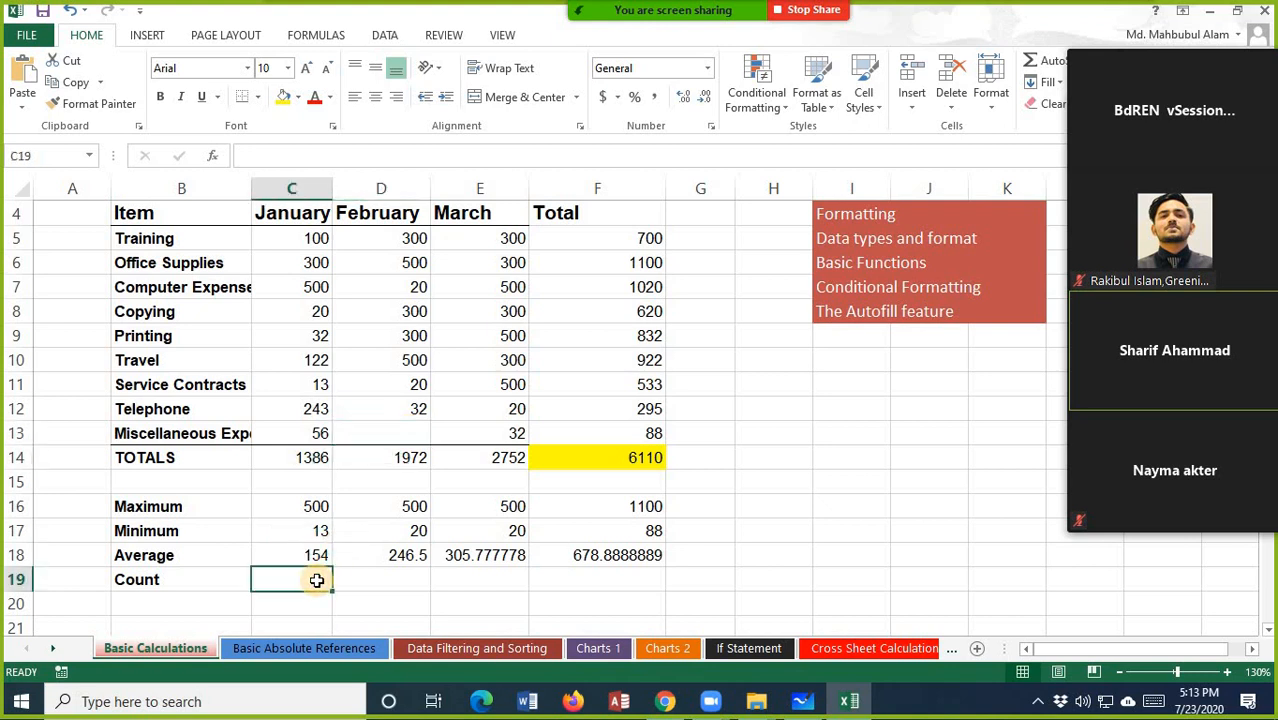
left_click(404, 427)
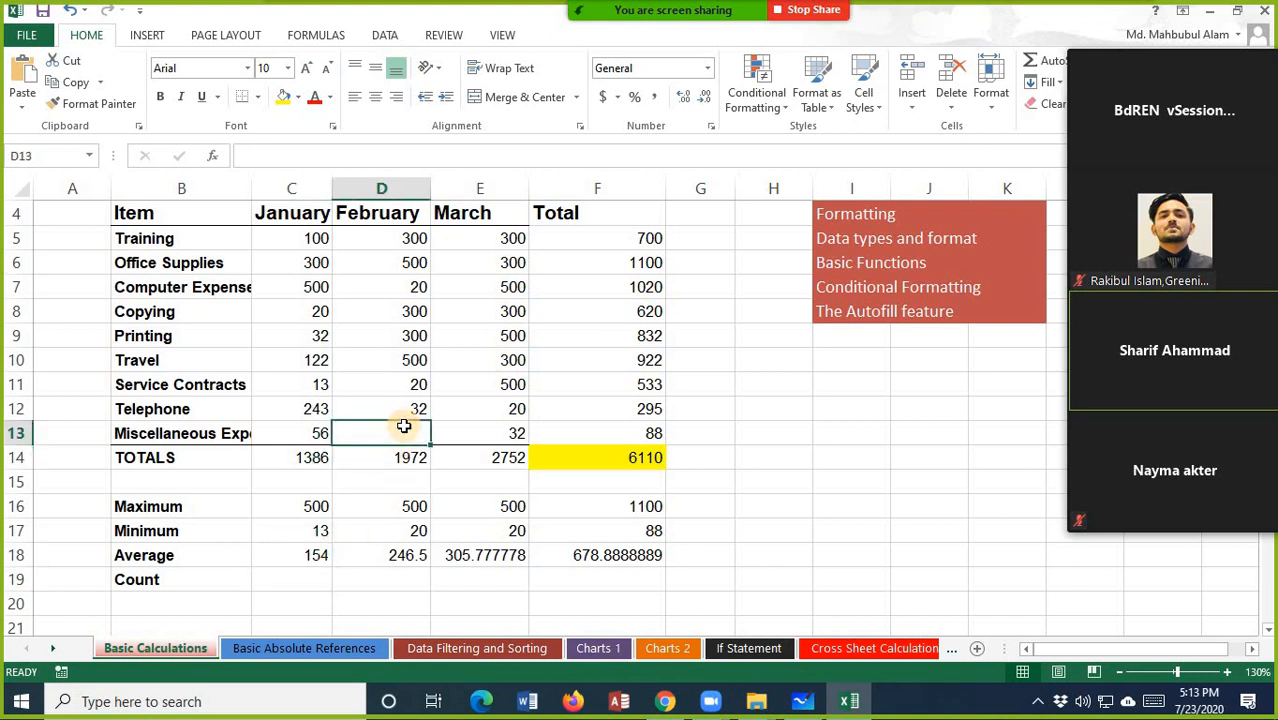
left_click(283, 583)
type("=")
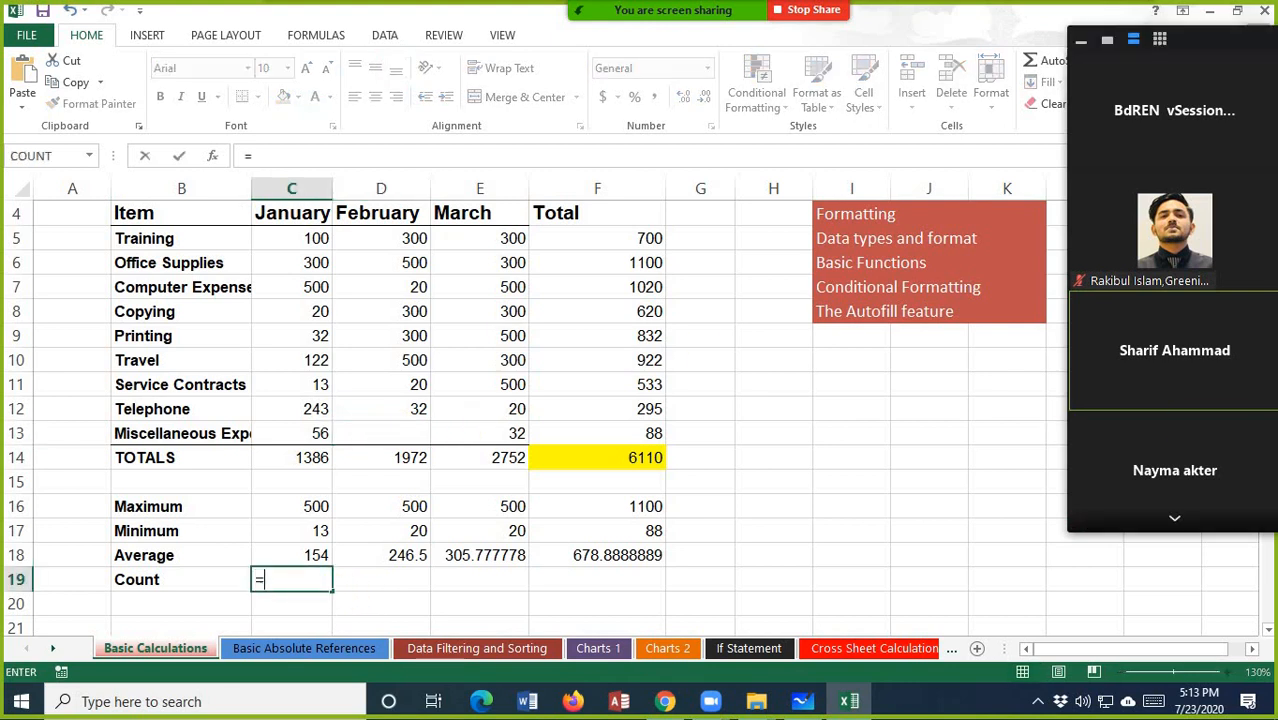
type("count")
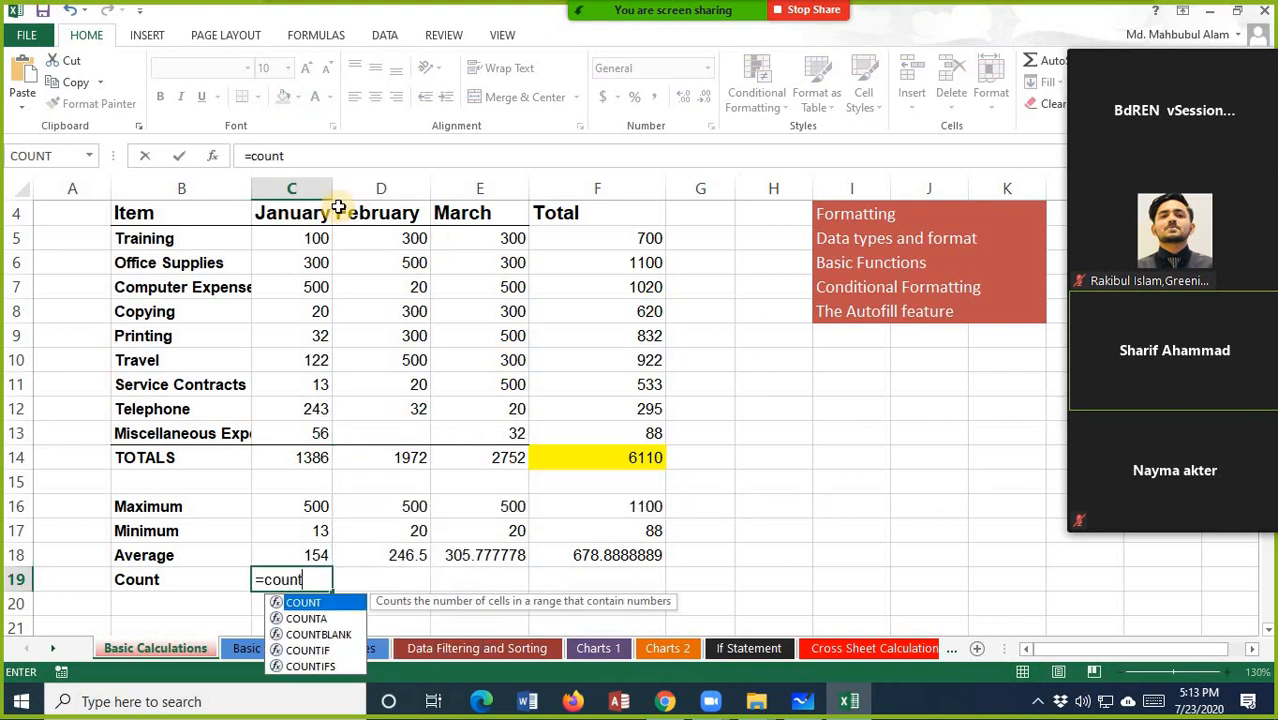
type("(")
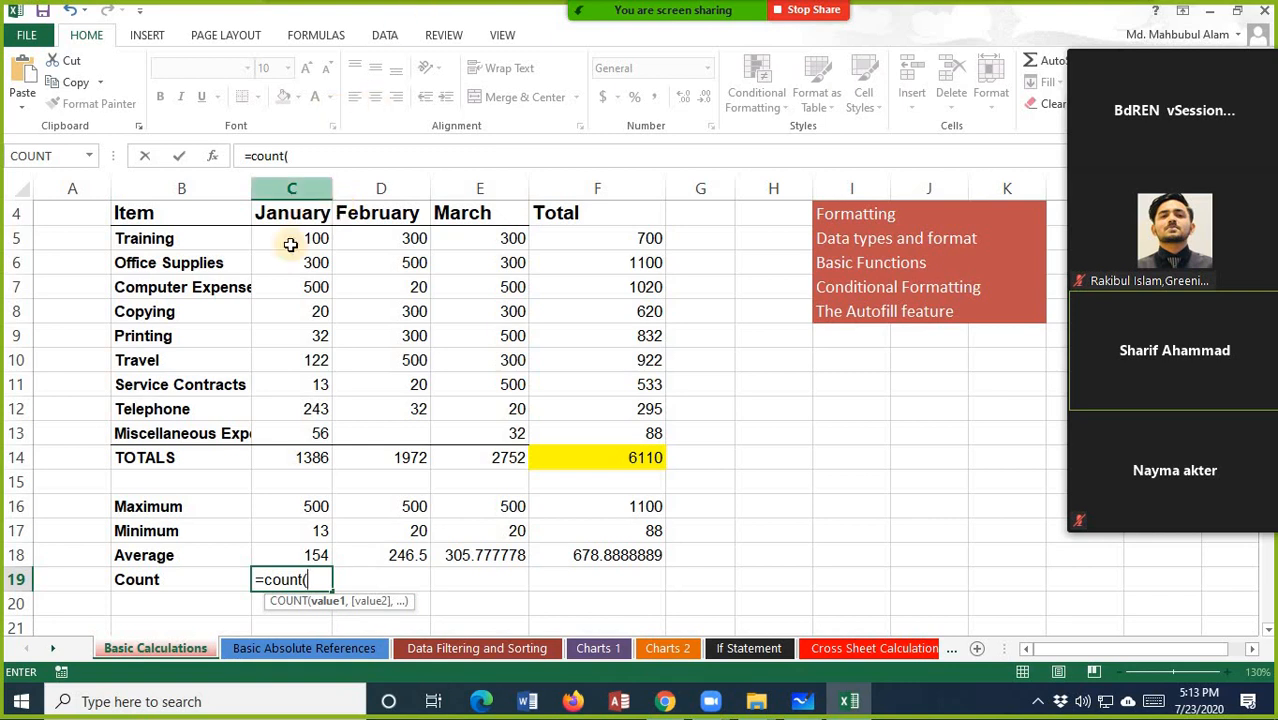
left_click(300, 240)
left_click_drag(296, 433, 296, 433)
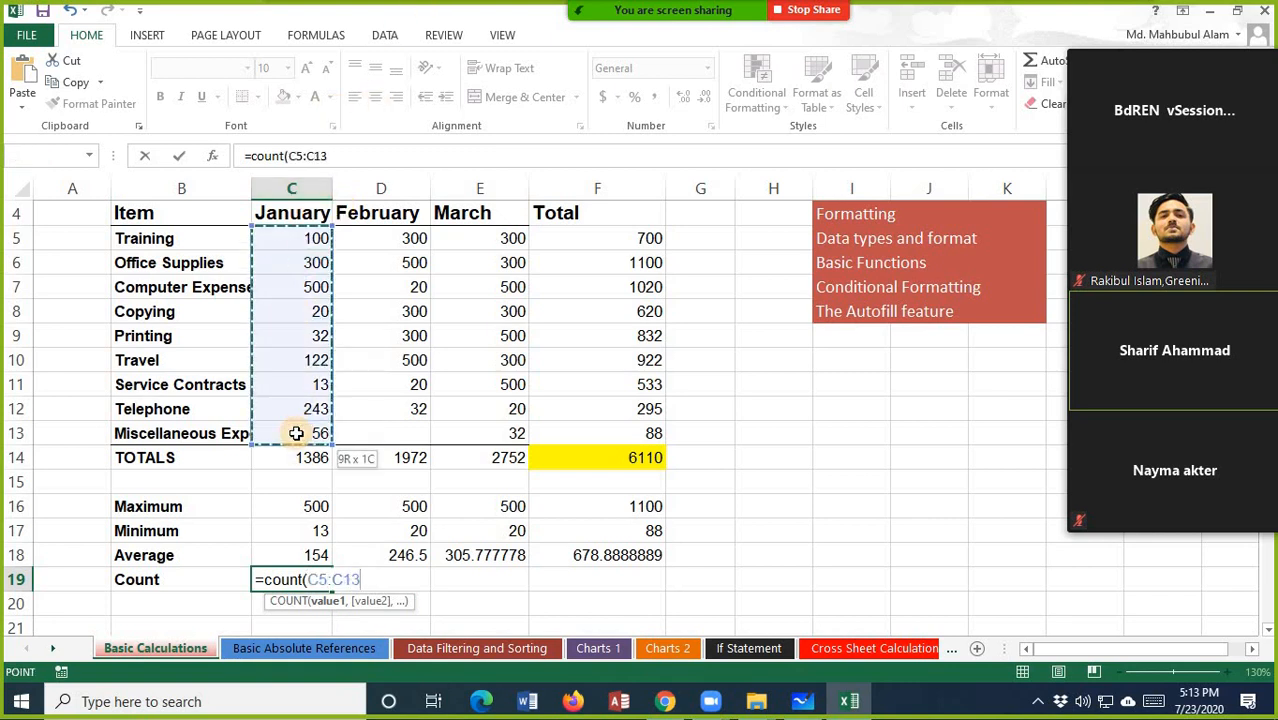
key("Return")
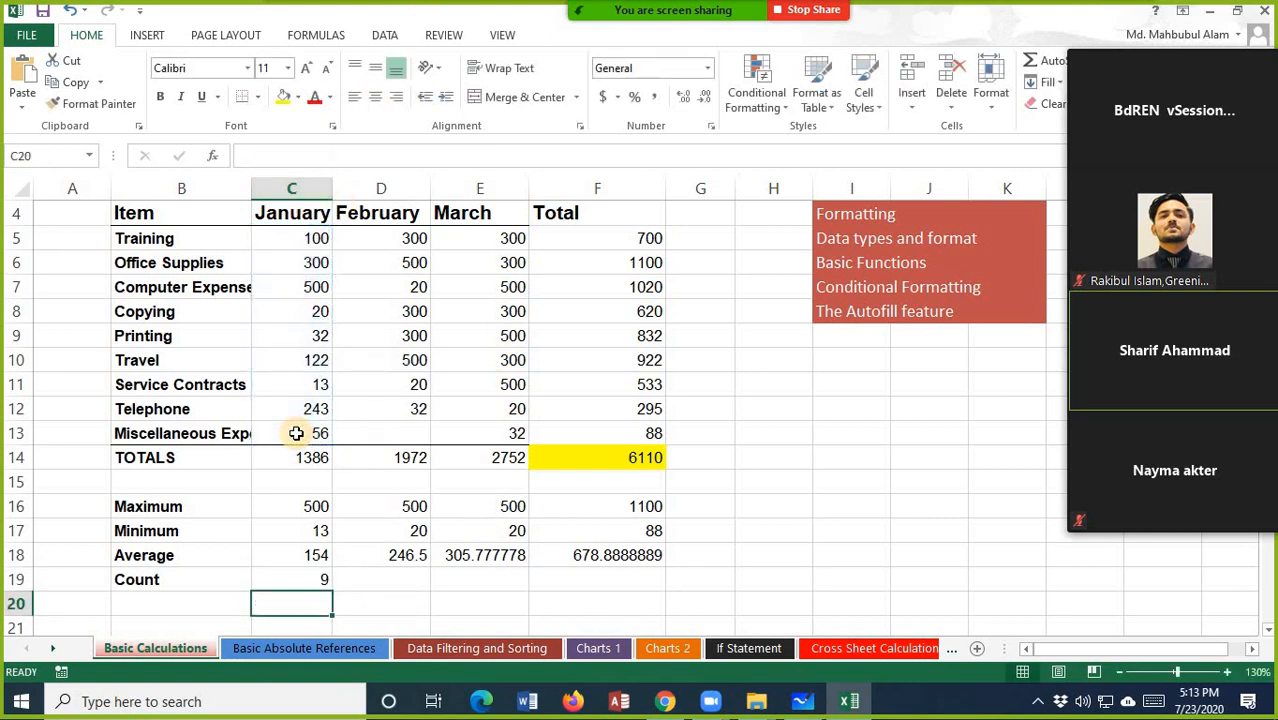
left_click(302, 586)
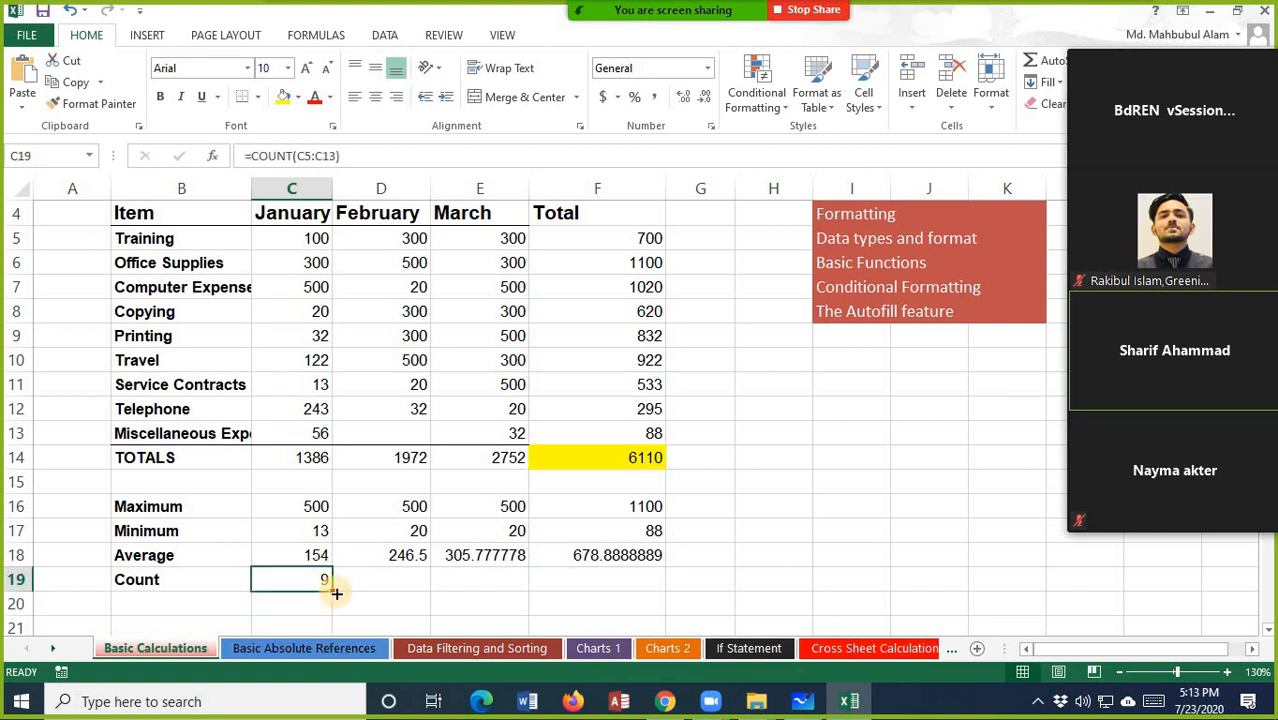
left_click_drag(333, 589, 660, 586)
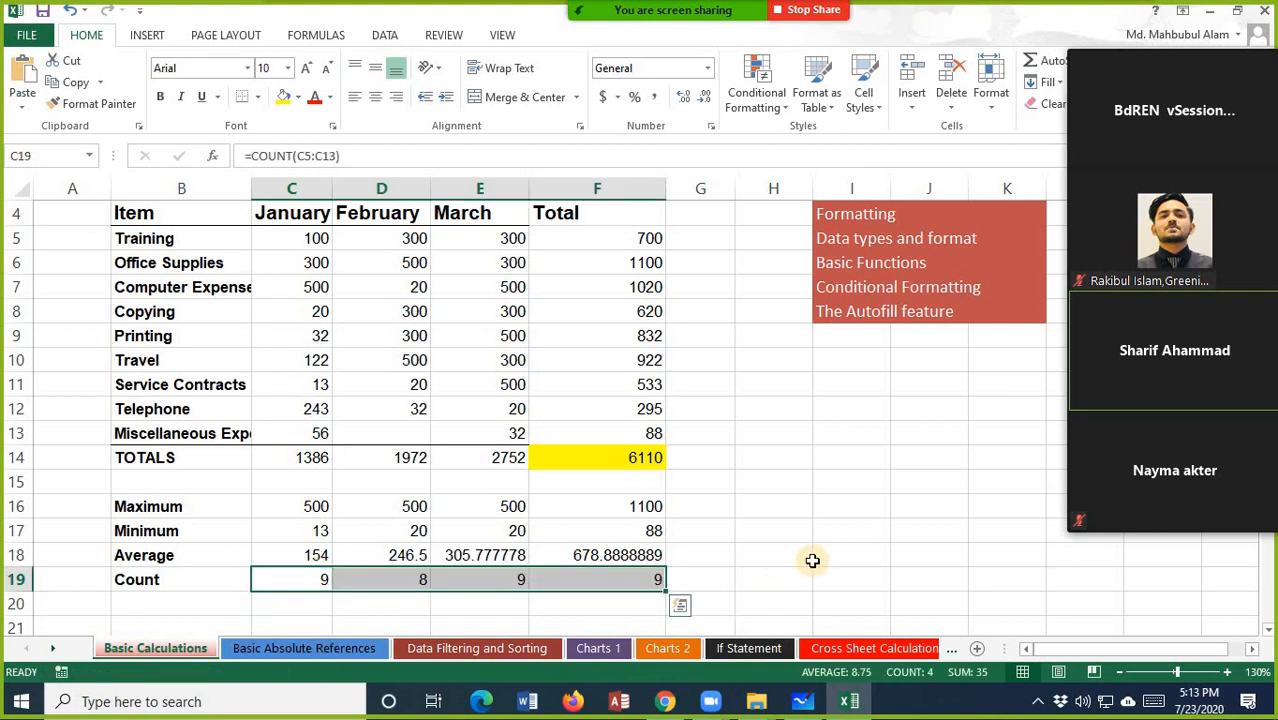
left_click(792, 505)
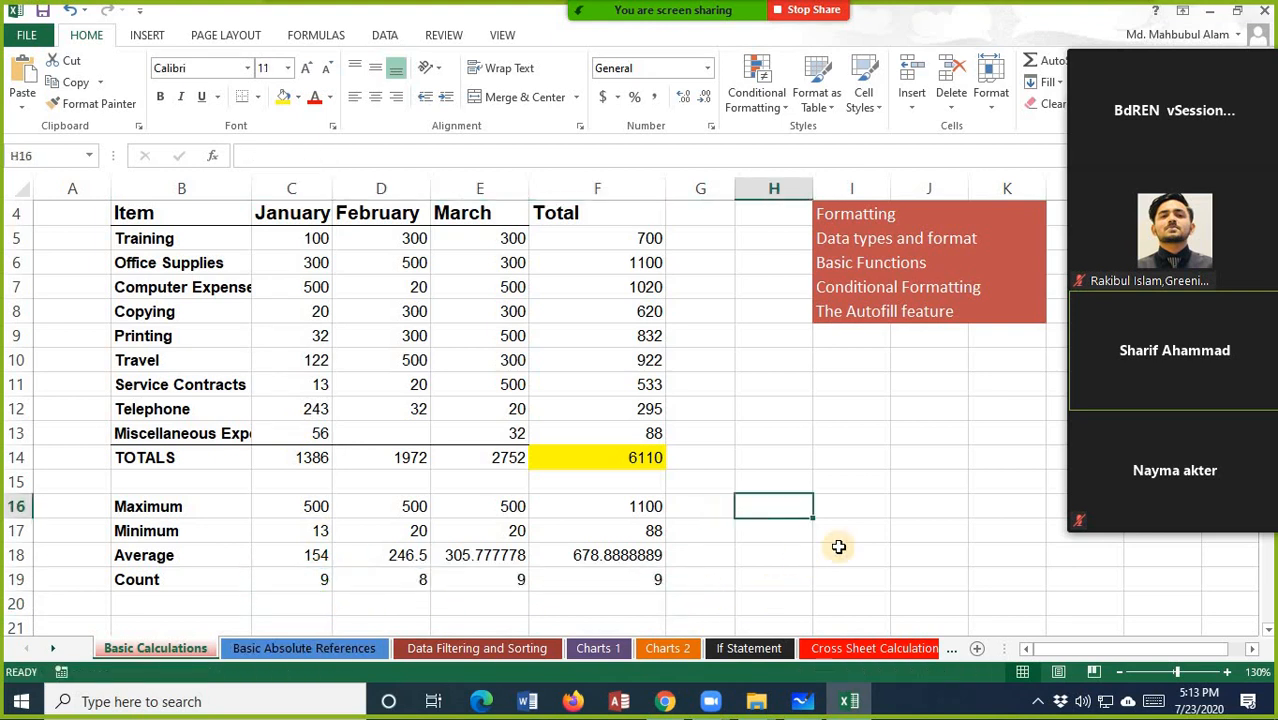
- Reduce the Total column's average in F18 to two decimal places
left_click(614, 556)
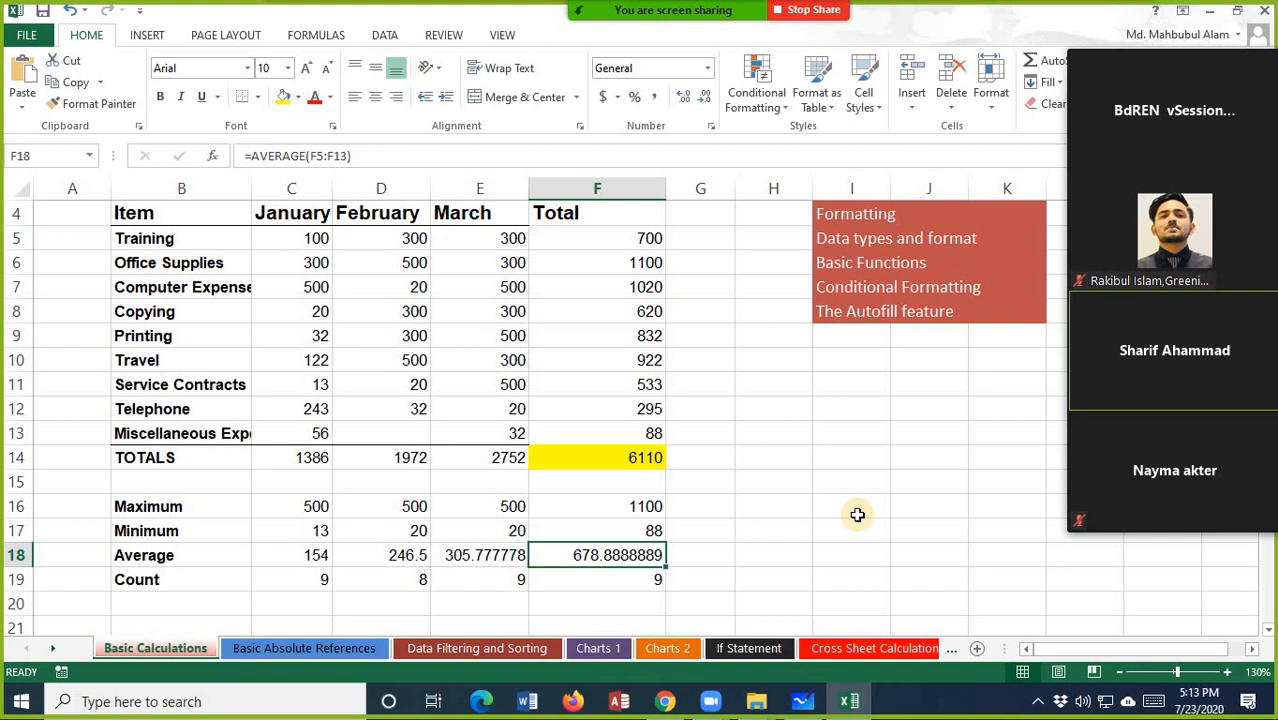
left_click(490, 556)
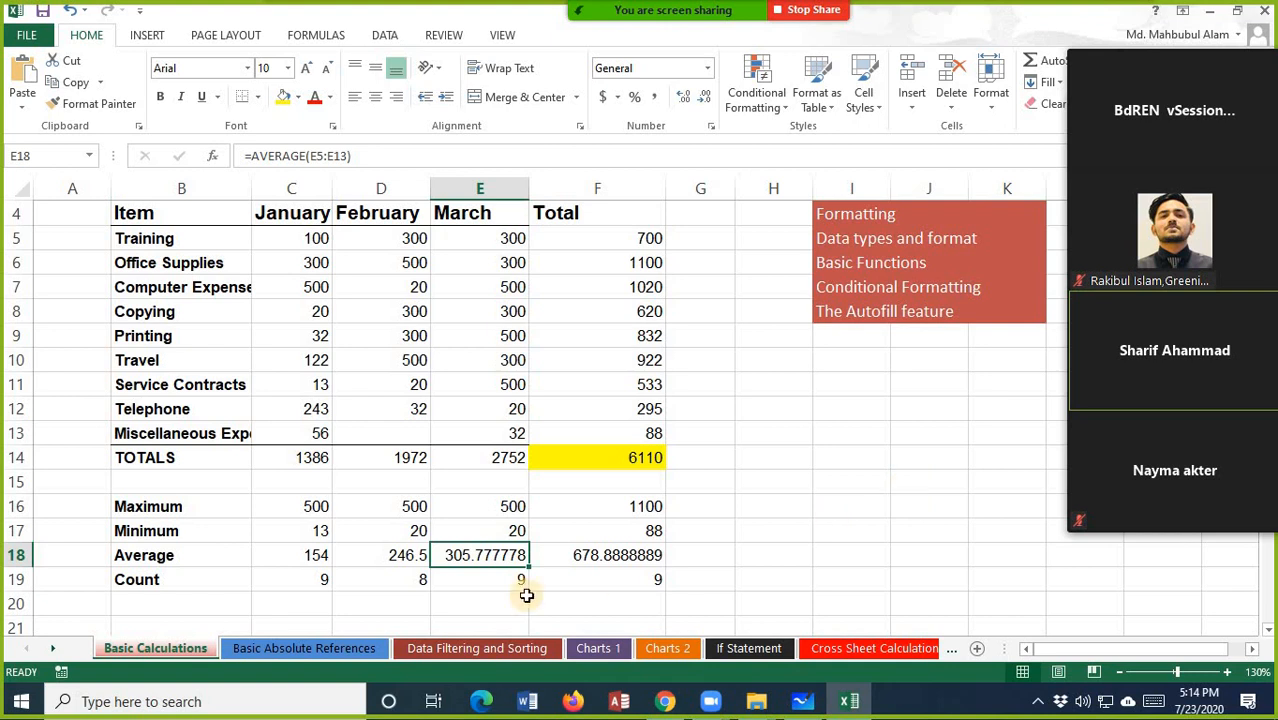
left_click(601, 559)
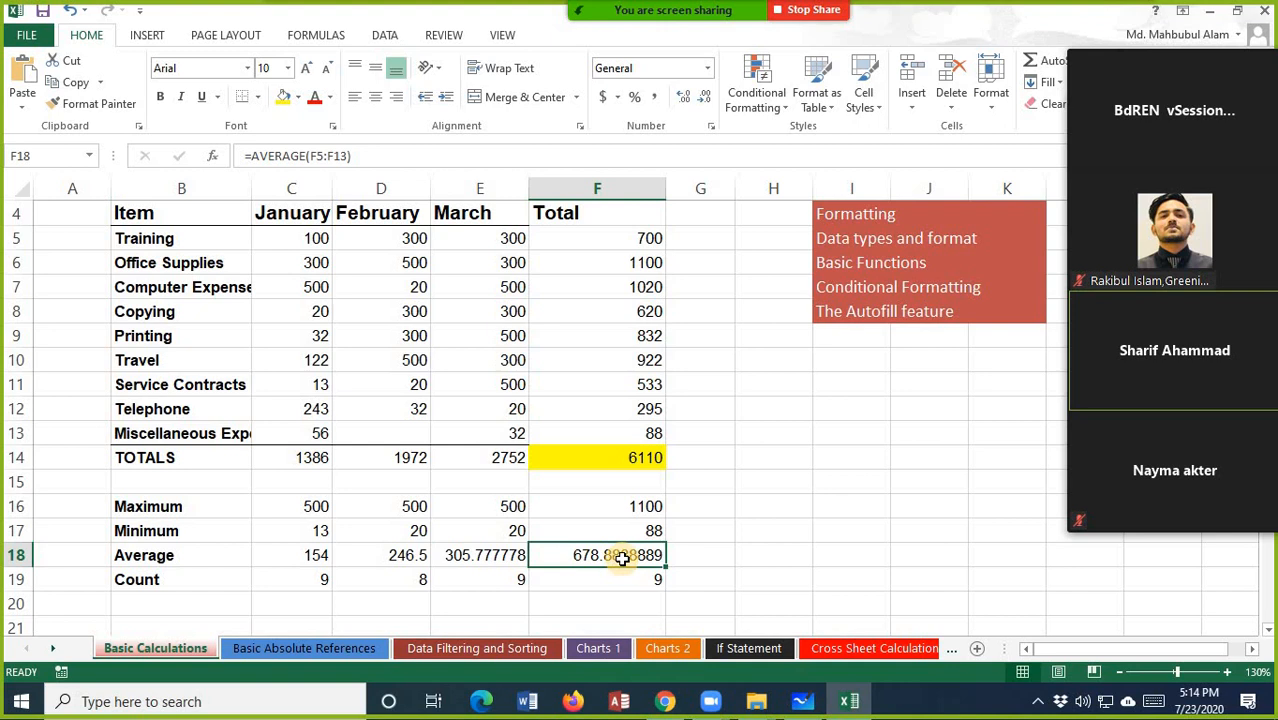
left_click(685, 101)
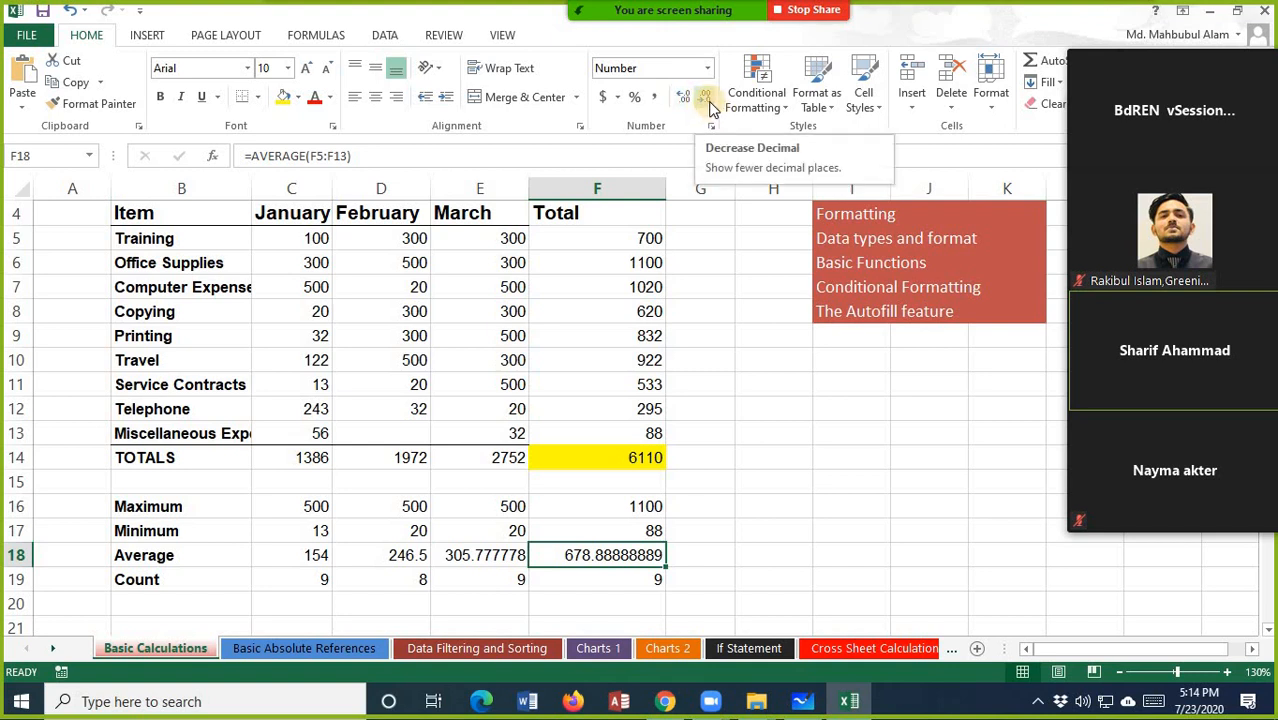
left_click(709, 105)
left_click(709, 105)
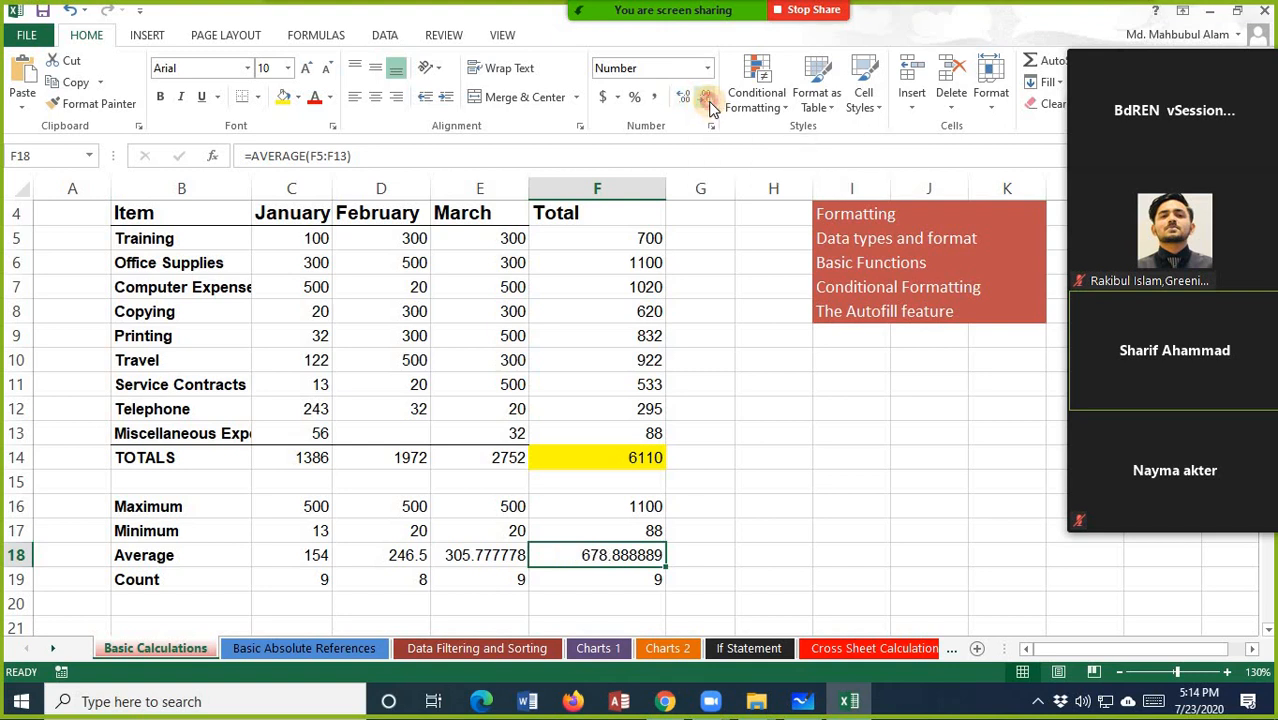
left_click(709, 105)
left_click(709, 105)
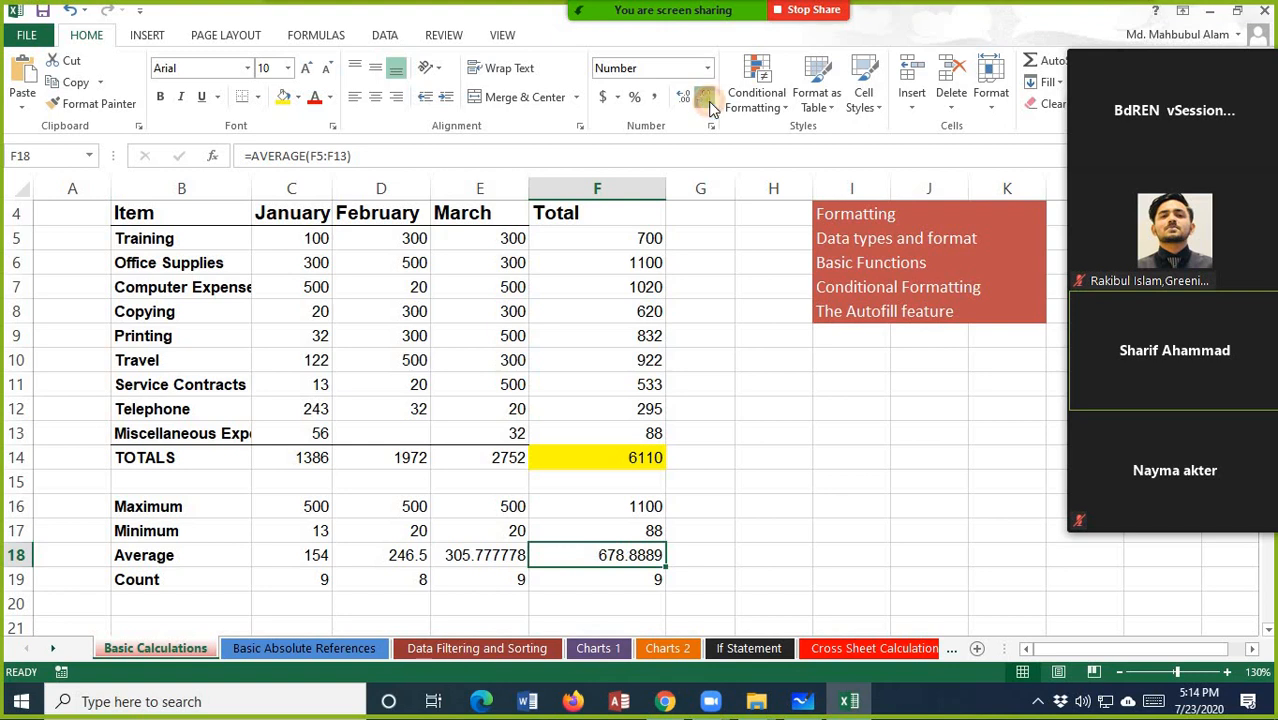
left_click(709, 105)
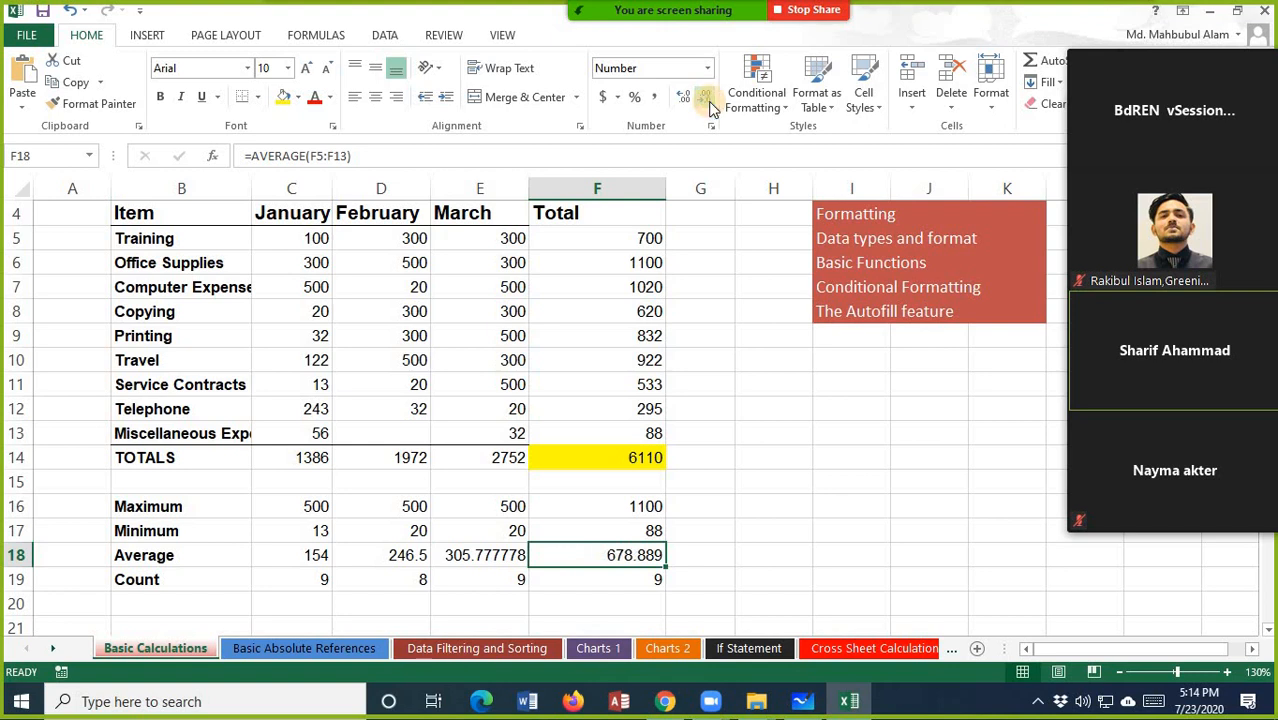
left_click(709, 105)
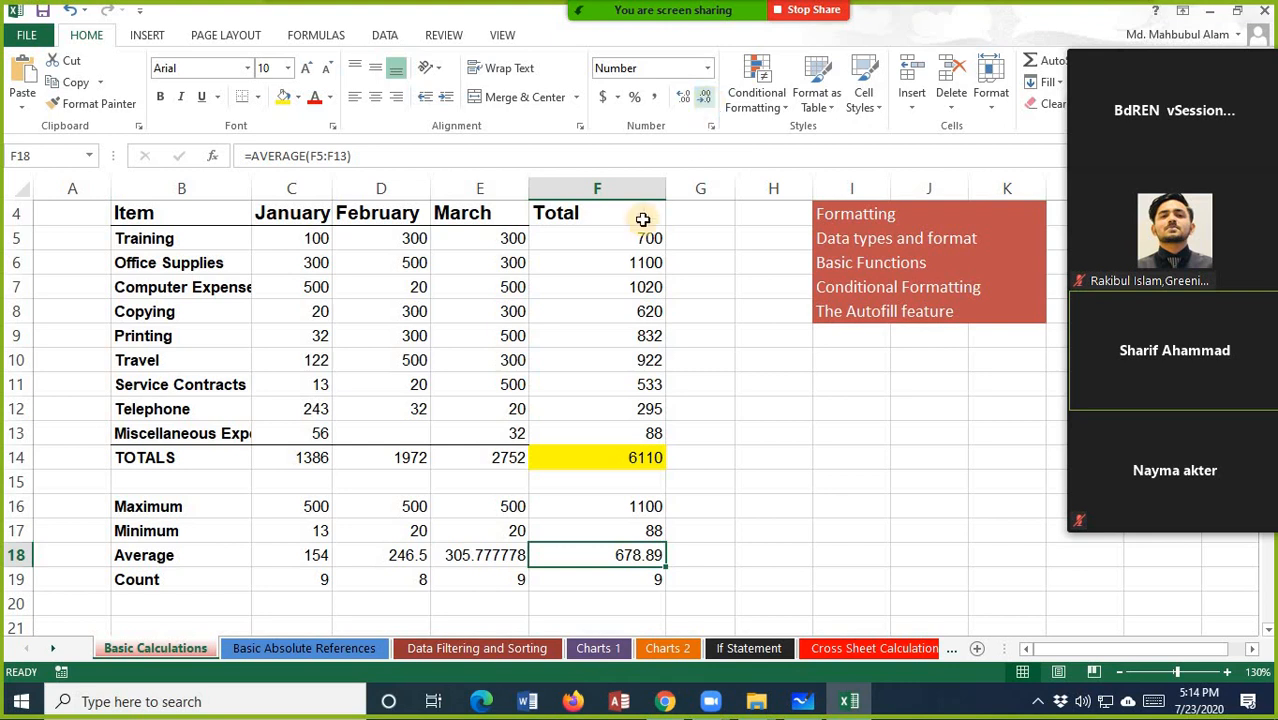
- Reduce the March average in E18 to two decimal places
left_click(492, 559)
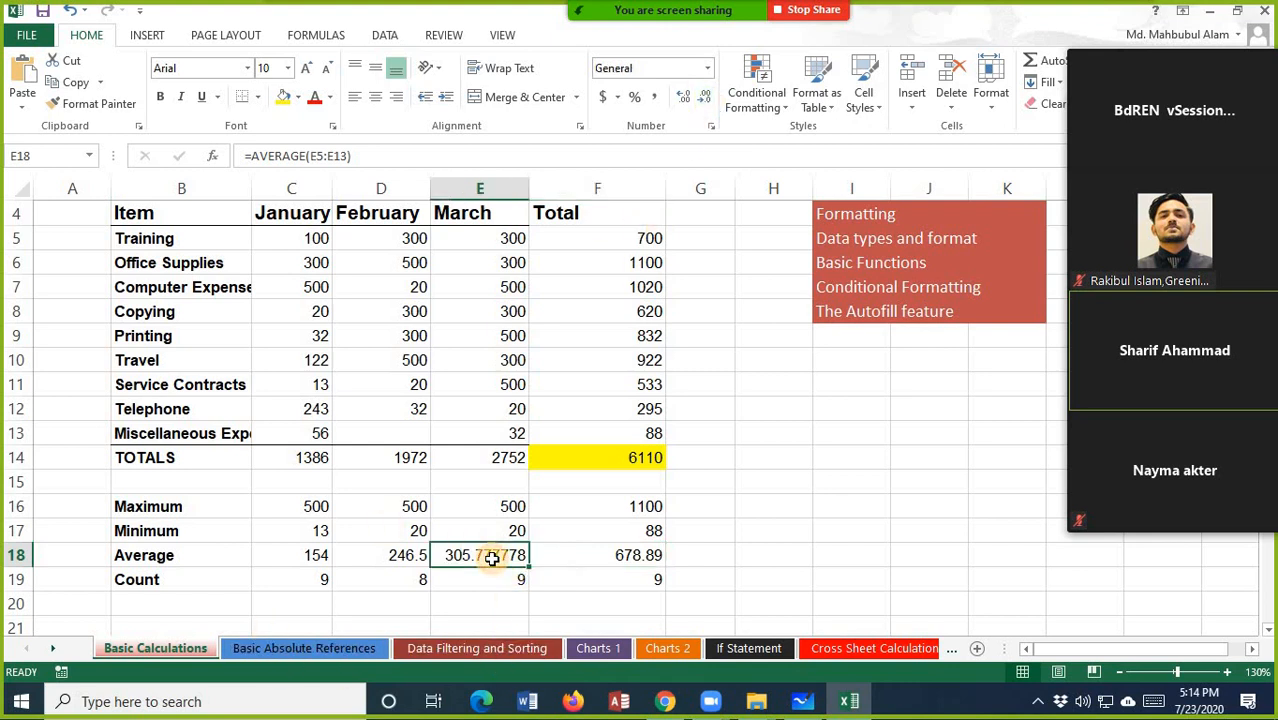
left_click(710, 98)
left_click(710, 98)
left_click(710, 98)
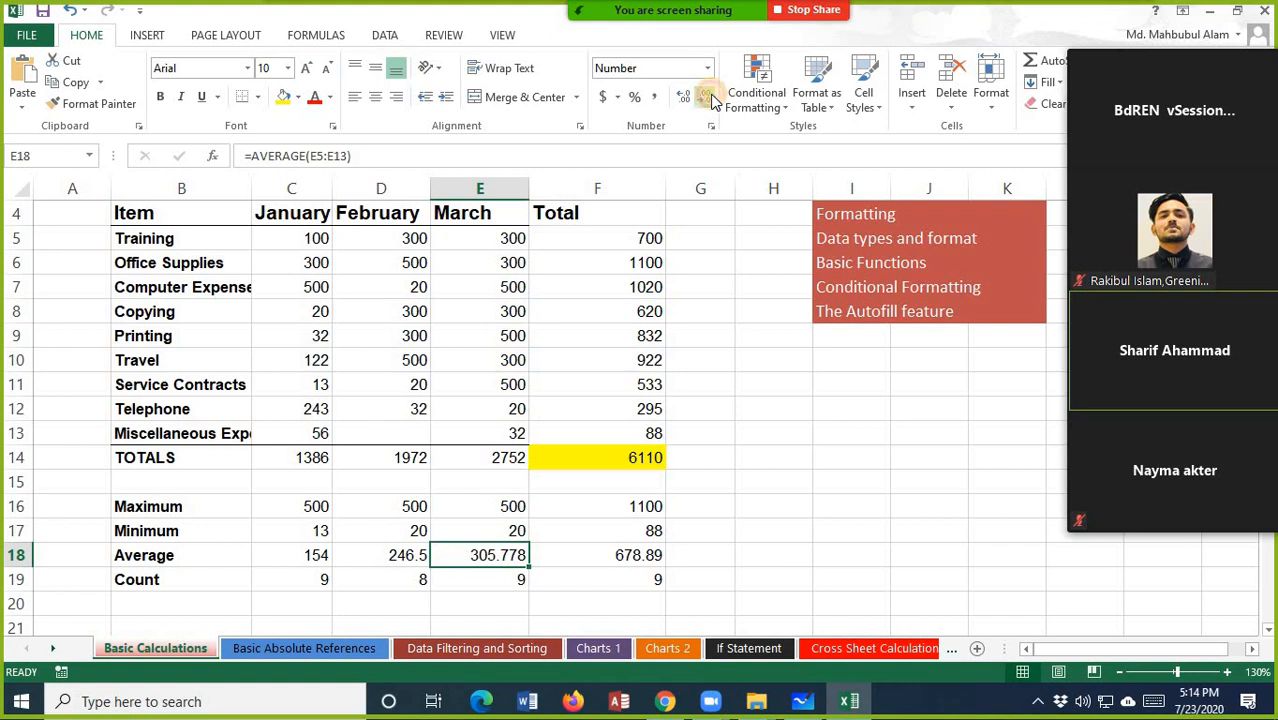
left_click(710, 98)
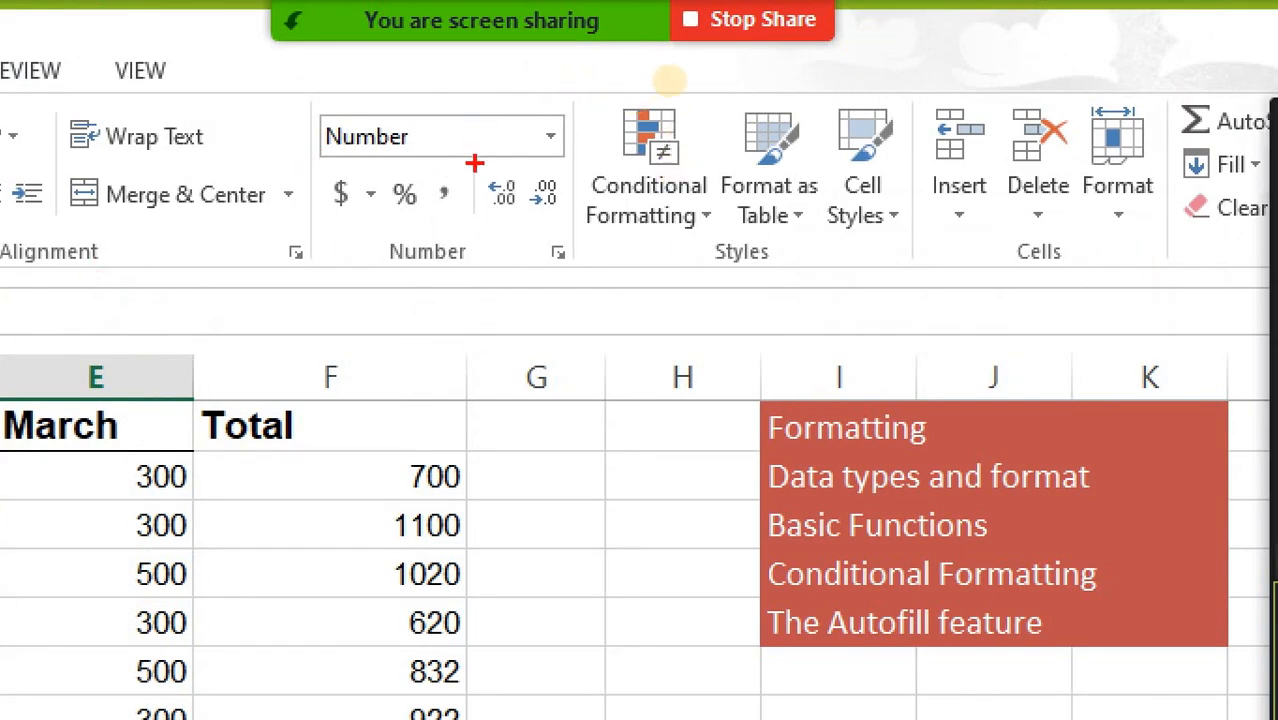
mouse_move(475, 163)
left_mouse_down()
mouse_move(544, 195)
mouse_move(584, 233)
left_mouse_up()
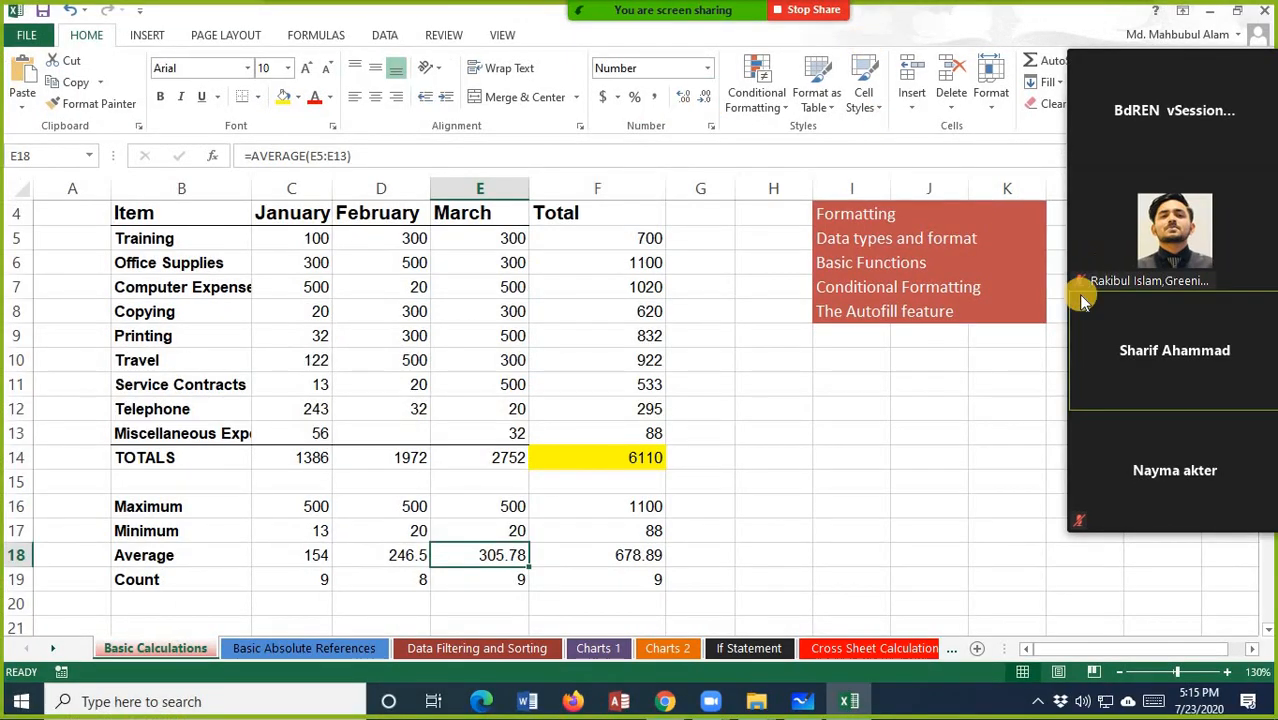
- Examine the monthly summary rows and the pay table below them, starting from the first gross pay value in C23
scroll(810, 485, "down", 1)
scroll(810, 485, "down", 3)
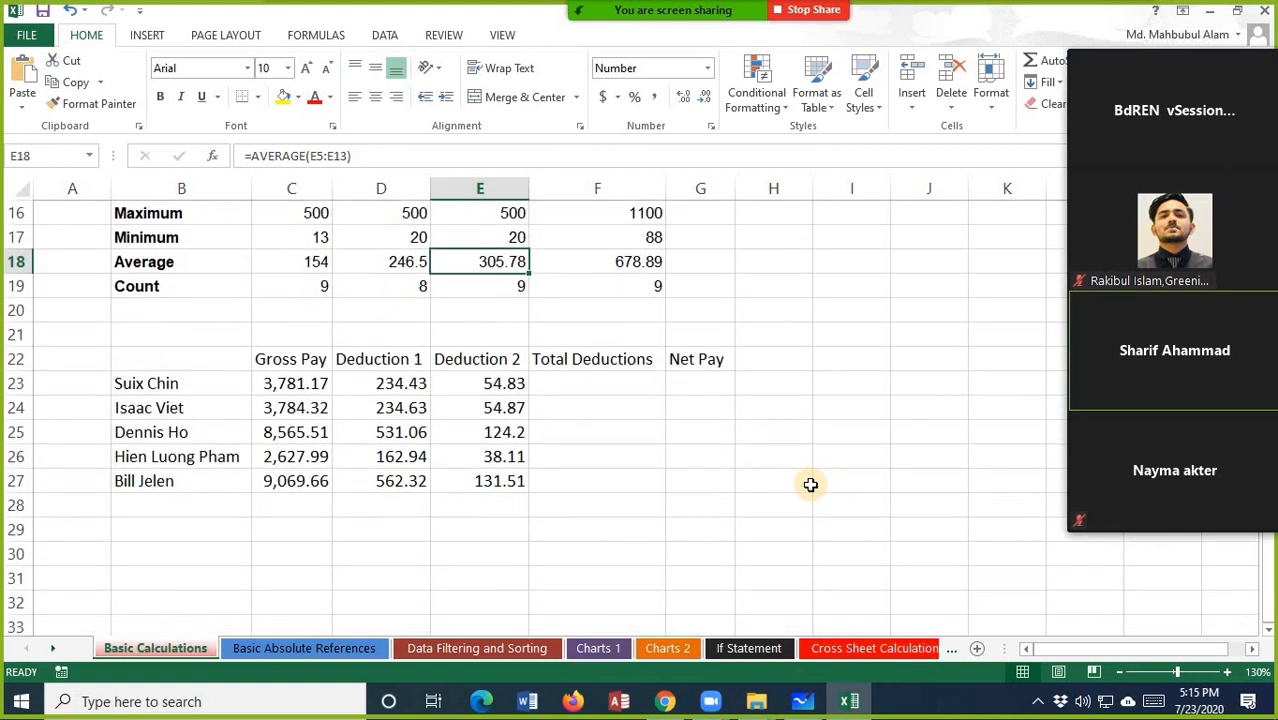
scroll(408, 416, "up", 5)
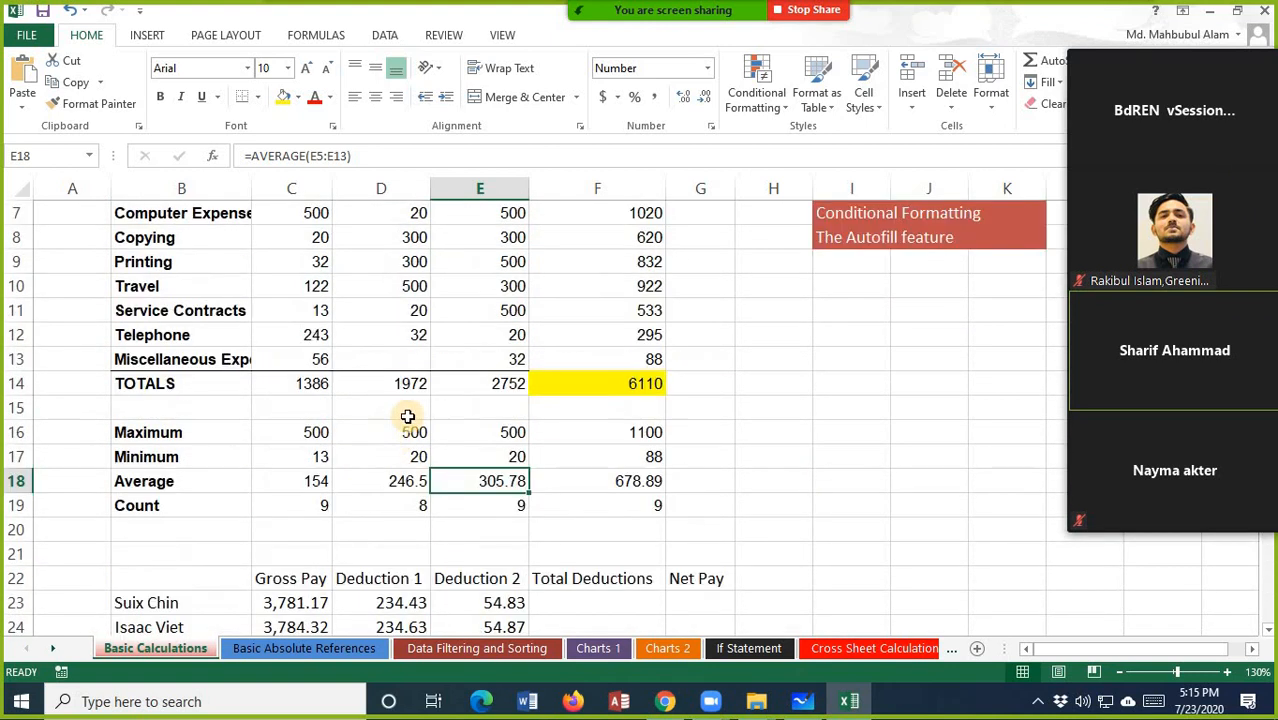
scroll(408, 416, "down", 1)
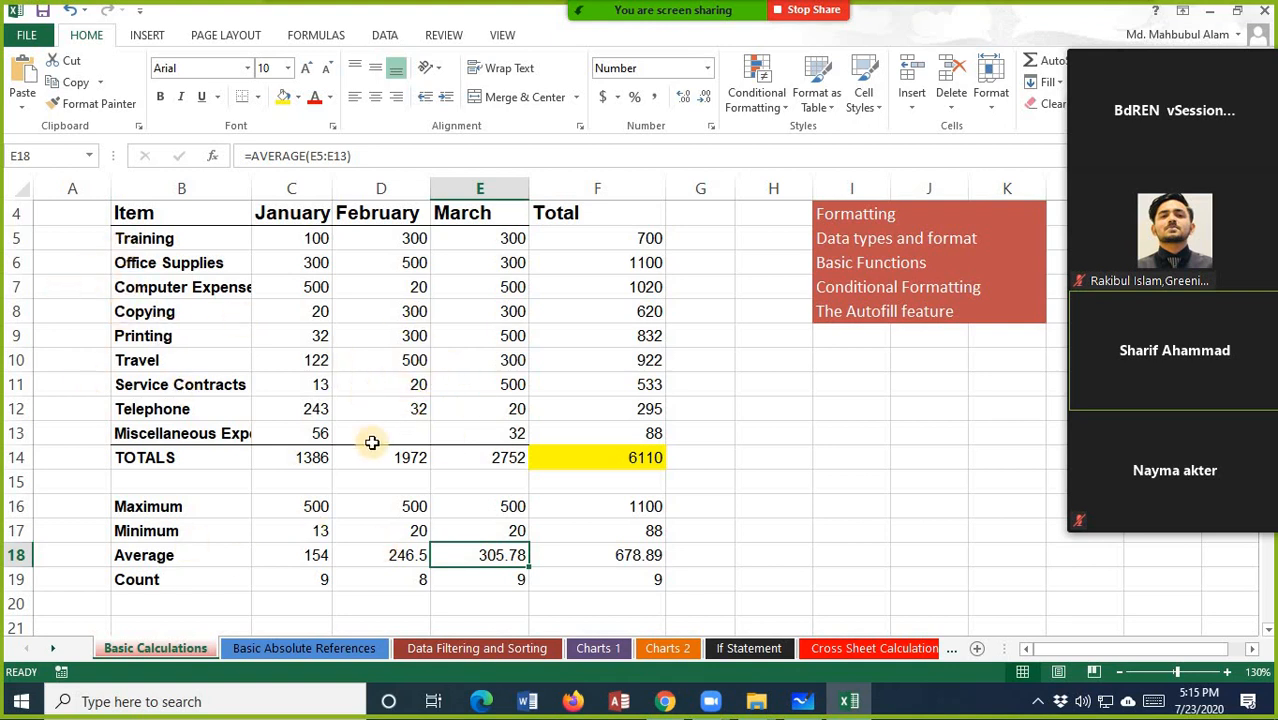
scroll(704, 503, "down", 3)
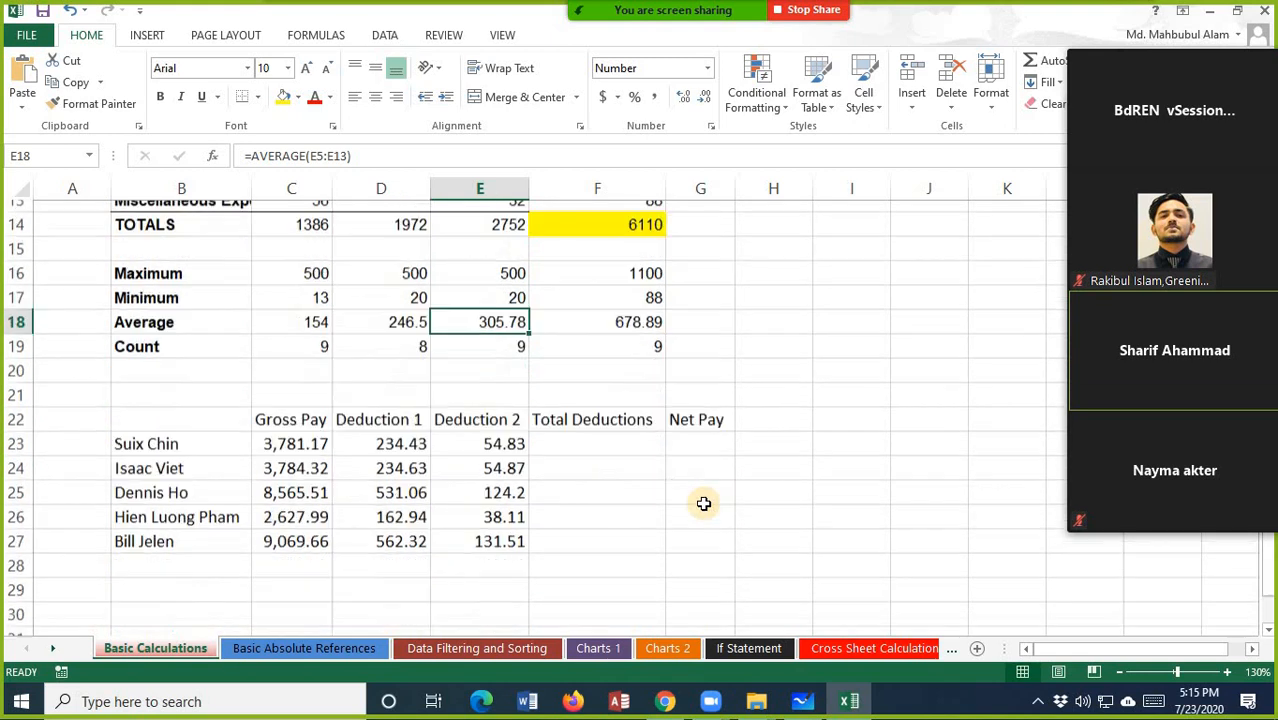
scroll(704, 503, "down", 1)
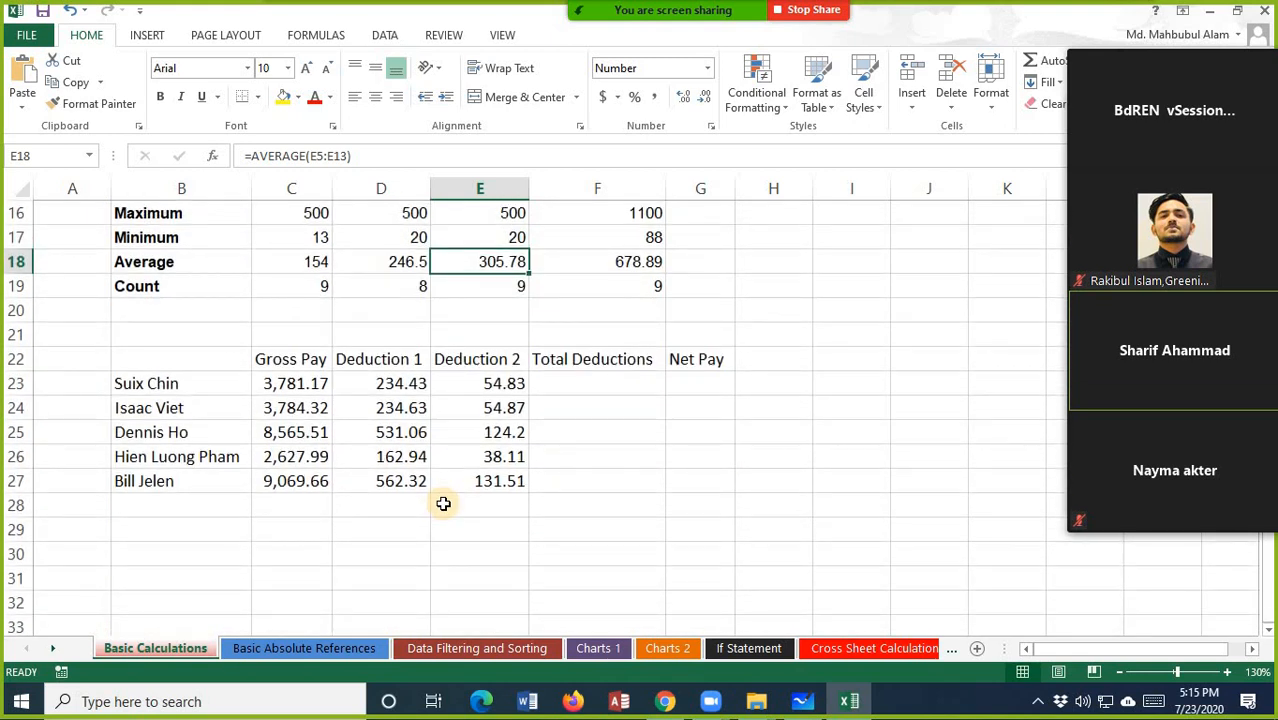
left_click(283, 383)
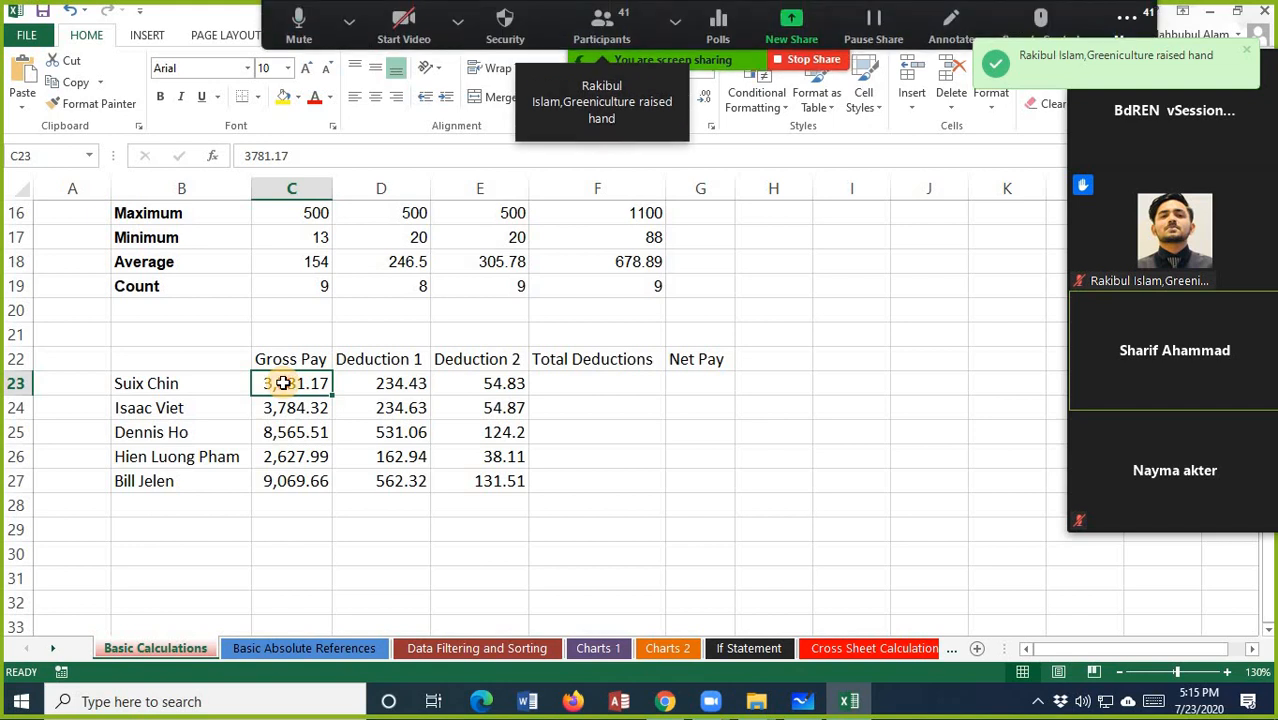
- Switch to Zoom's participants list, lower the raised hand of the participant, and minimize the list
left_click(615, 25)
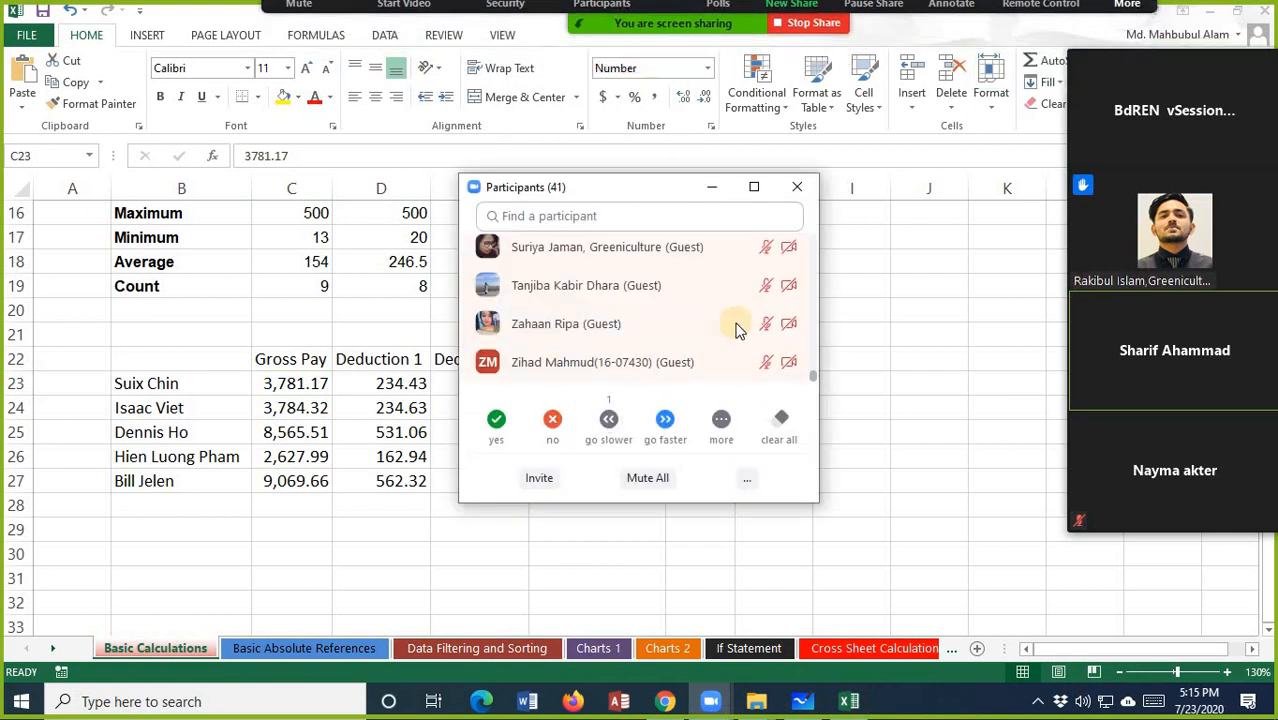
scroll(745, 300, "up", 5)
scroll(745, 297, "down", 5)
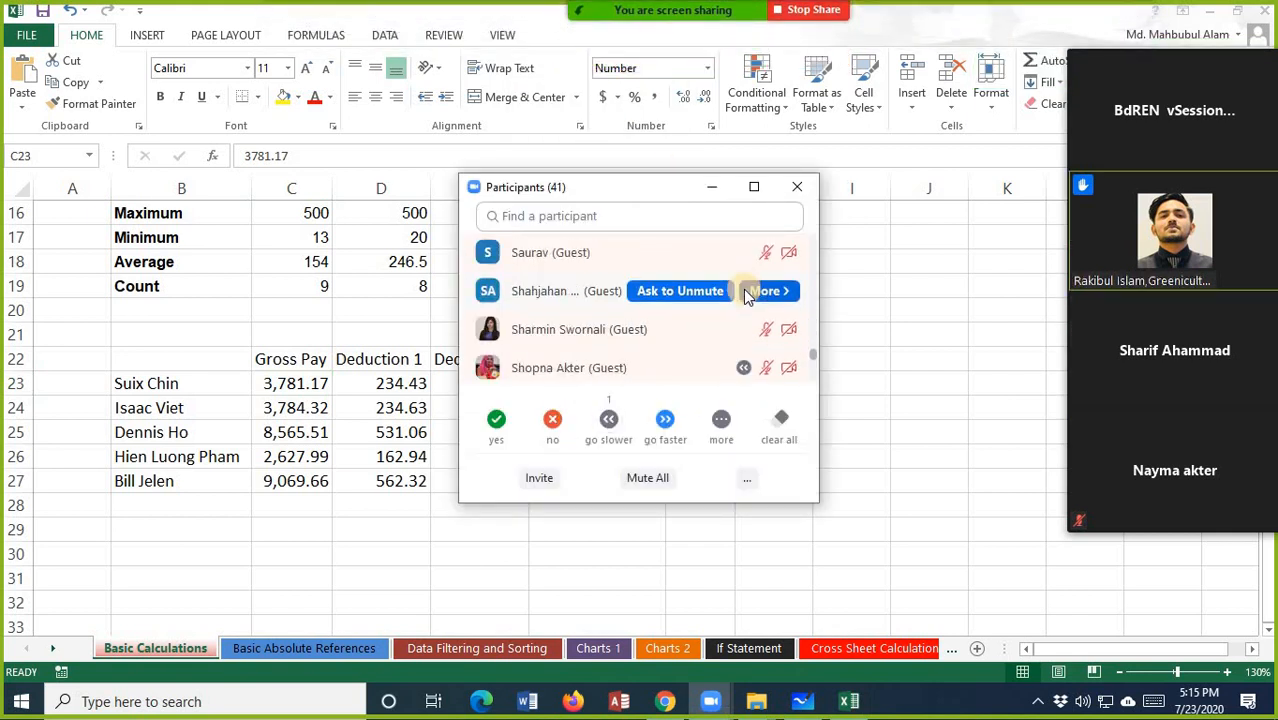
scroll(741, 322, "up", 2)
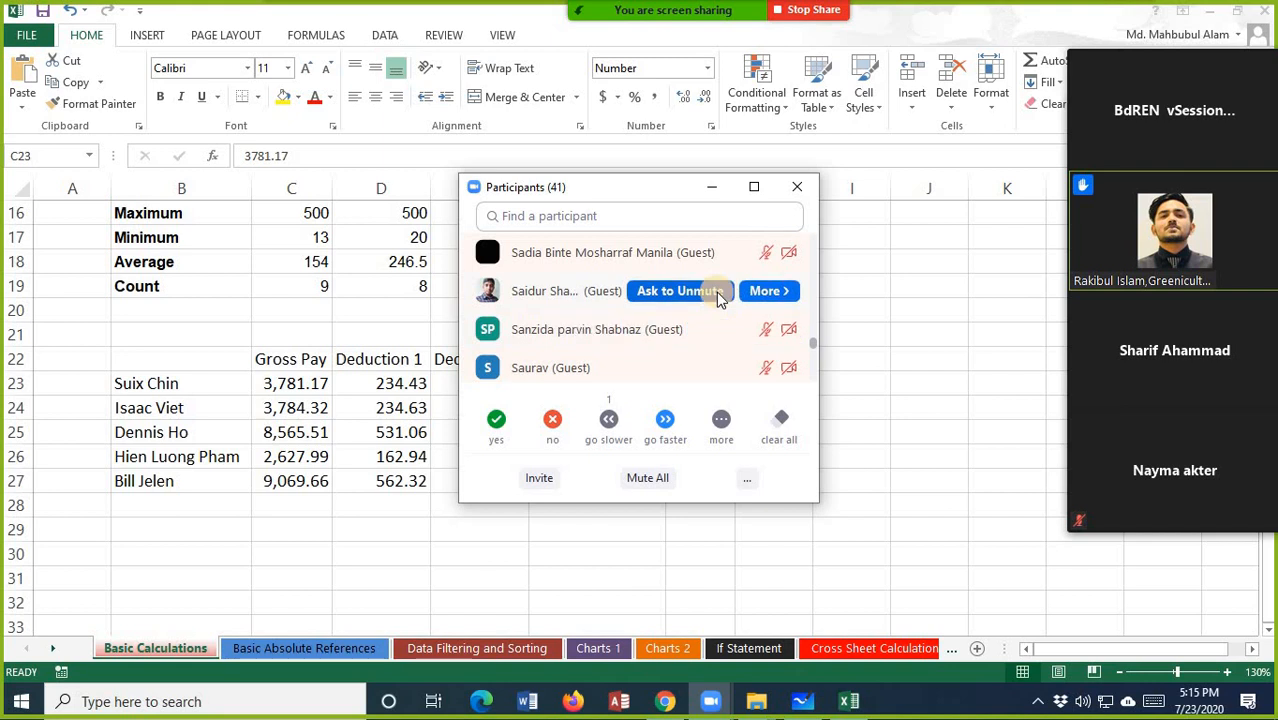
scroll(717, 297, "up", 6)
scroll(719, 298, "up", 5)
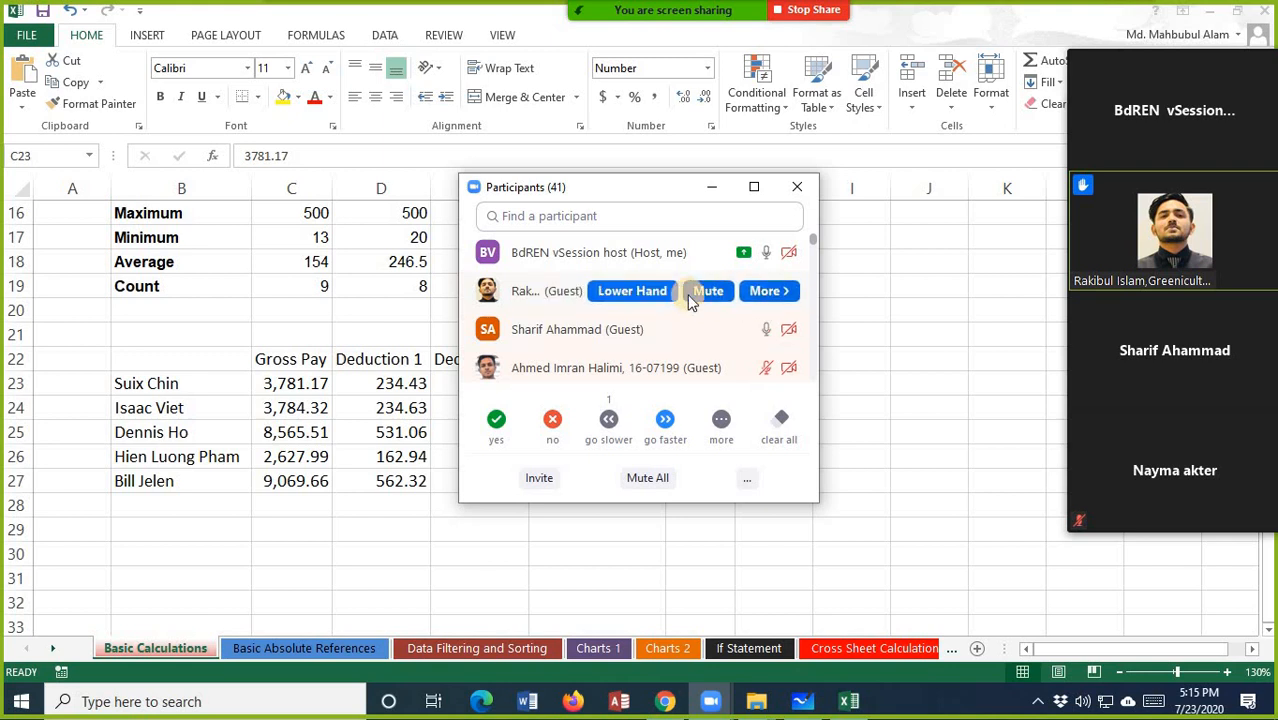
left_click(656, 290)
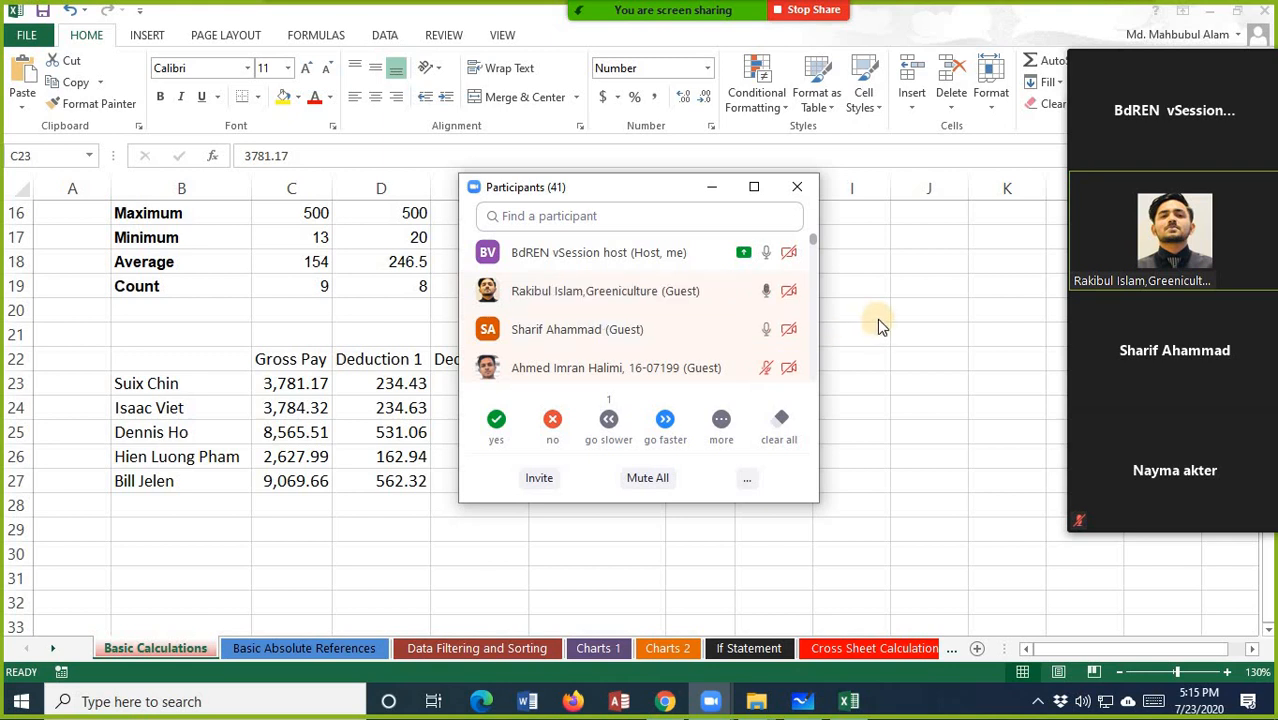
left_click(713, 191)
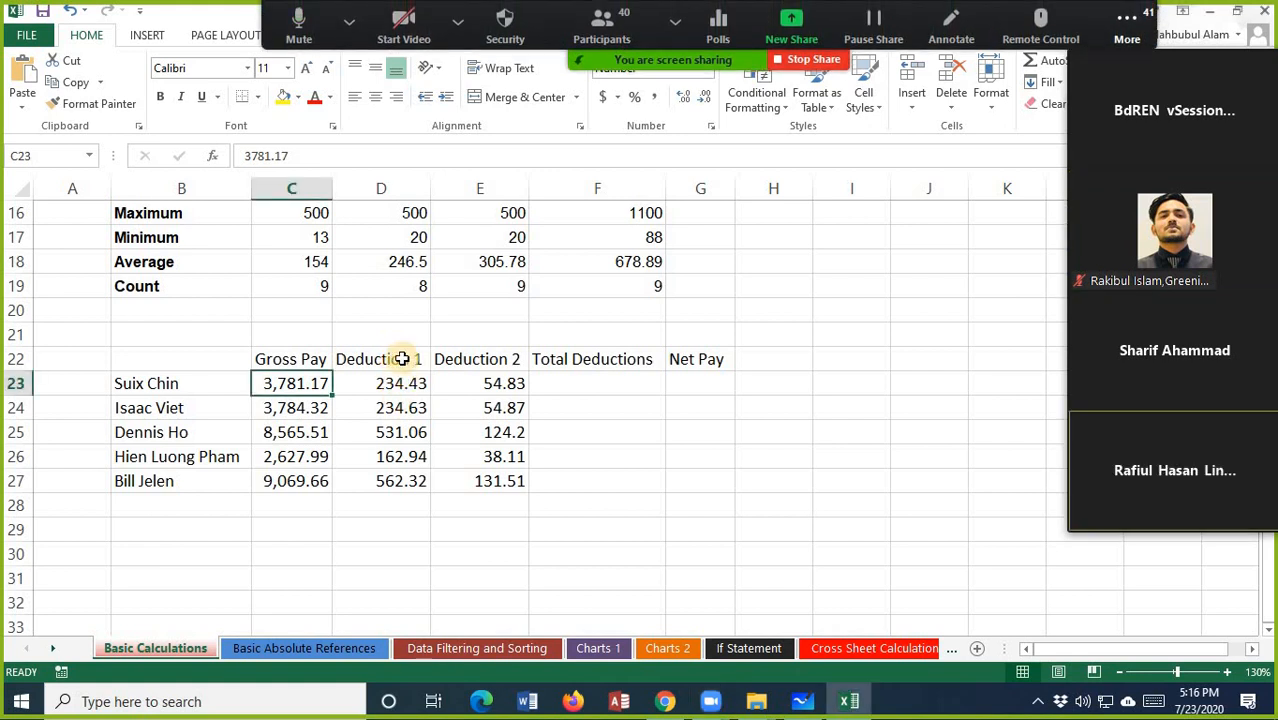
- Enter =SUM(D23:E23) in F23 to total the first employee's two deductions
left_click_drag(402, 359, 467, 483)
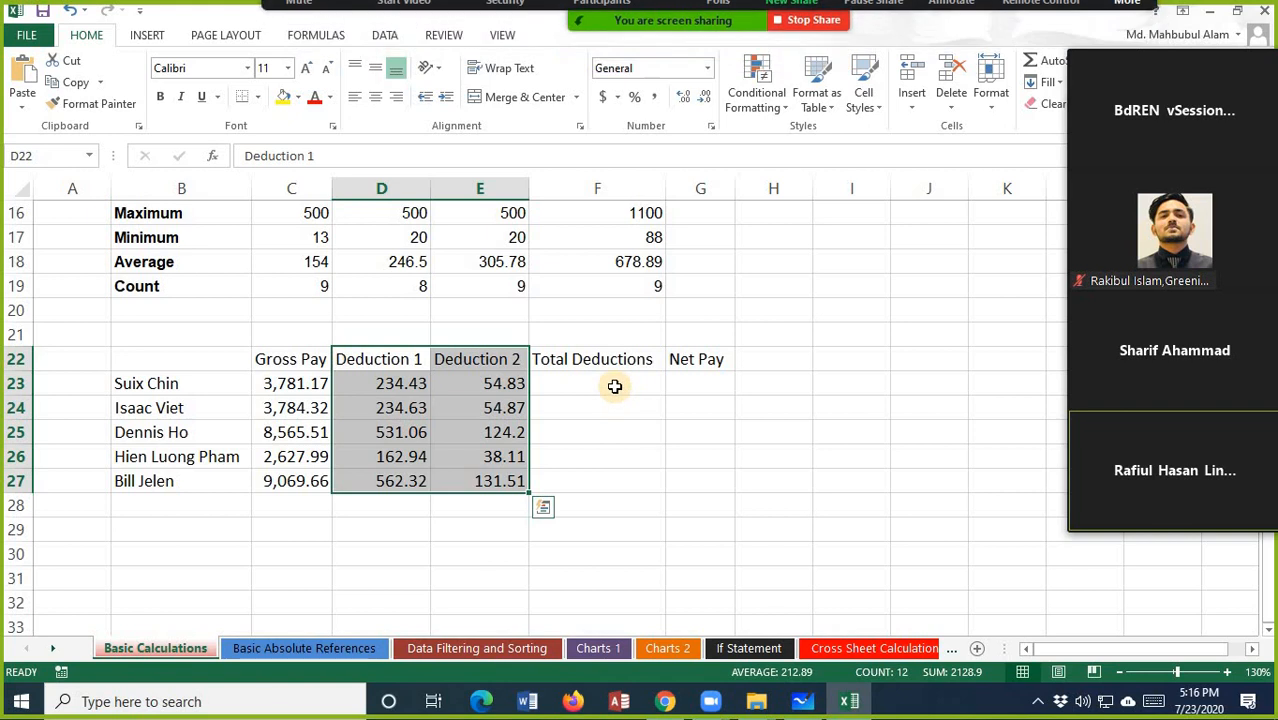
left_click(615, 386)
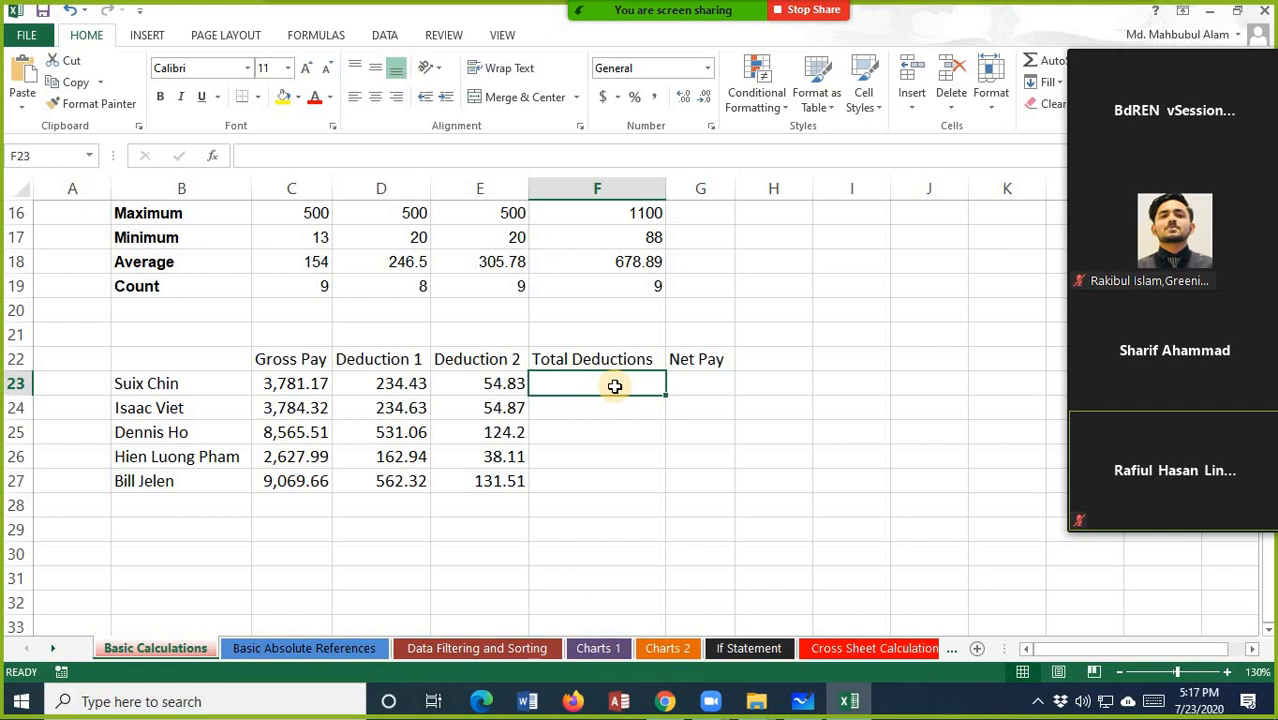
left_click(307, 385)
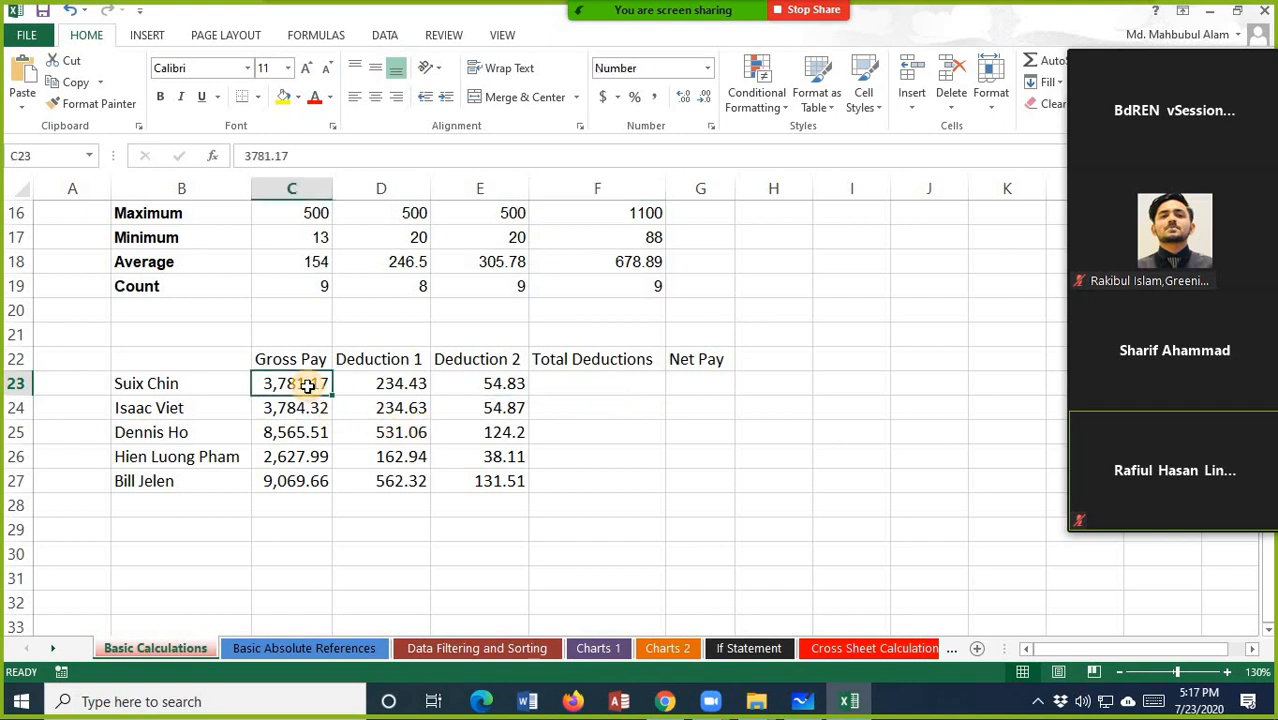
left_click(566, 381)
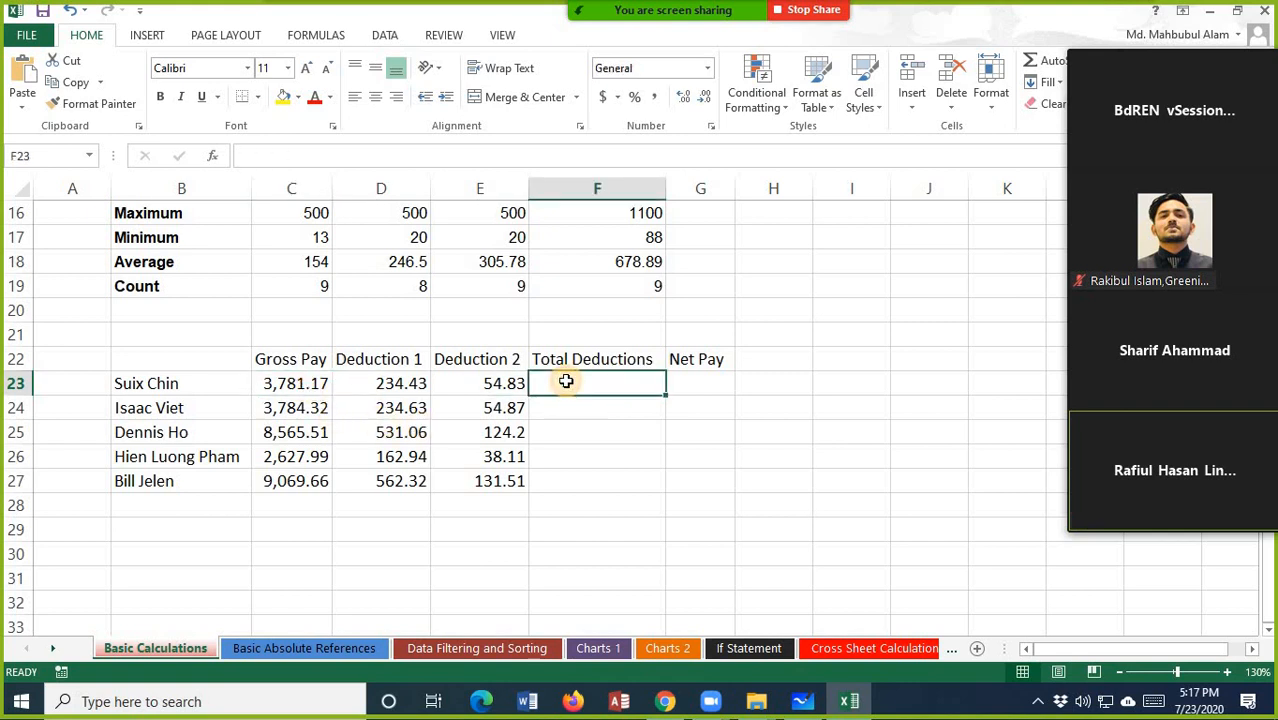
type("=sum")
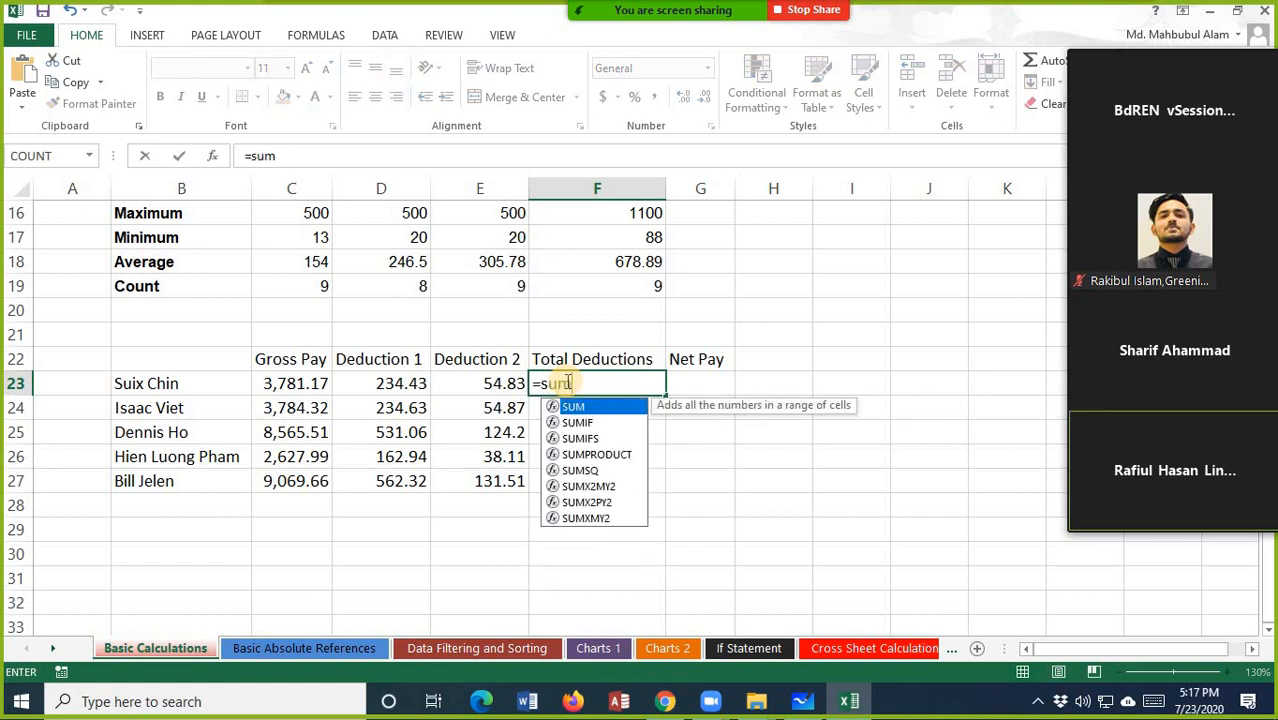
type("(")
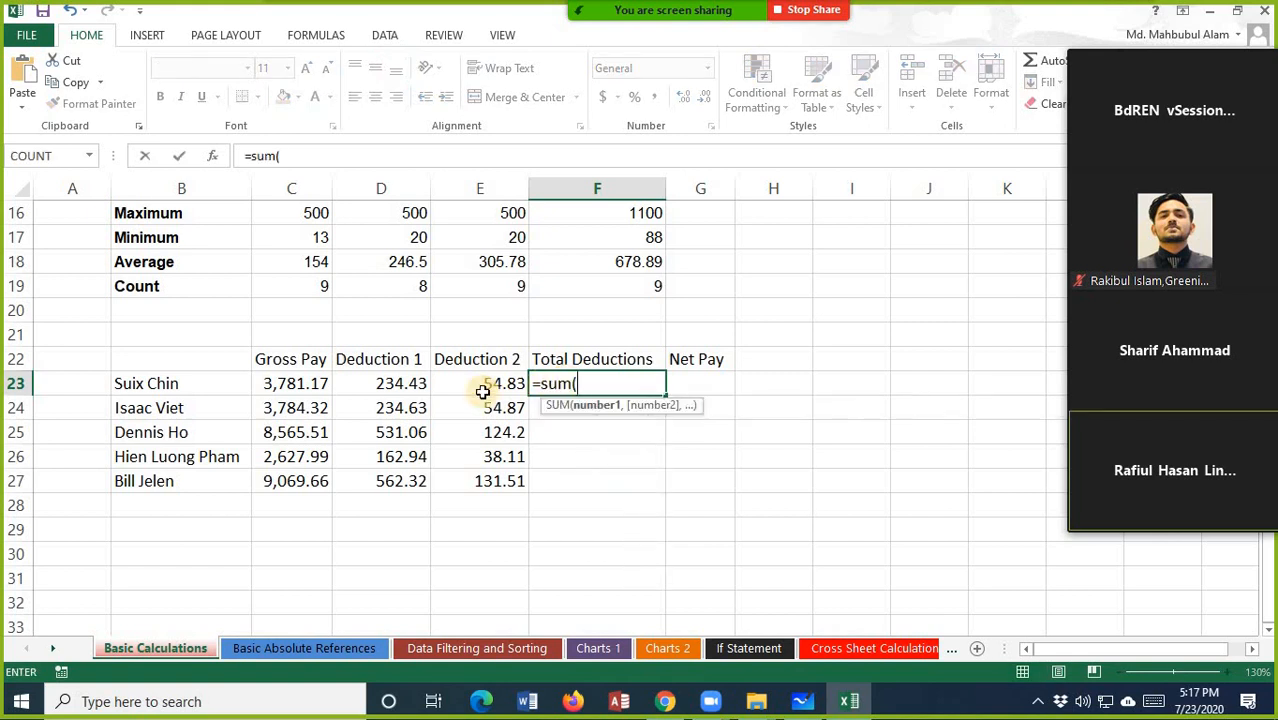
left_click(427, 387)
left_click_drag(427, 387, 473, 383)
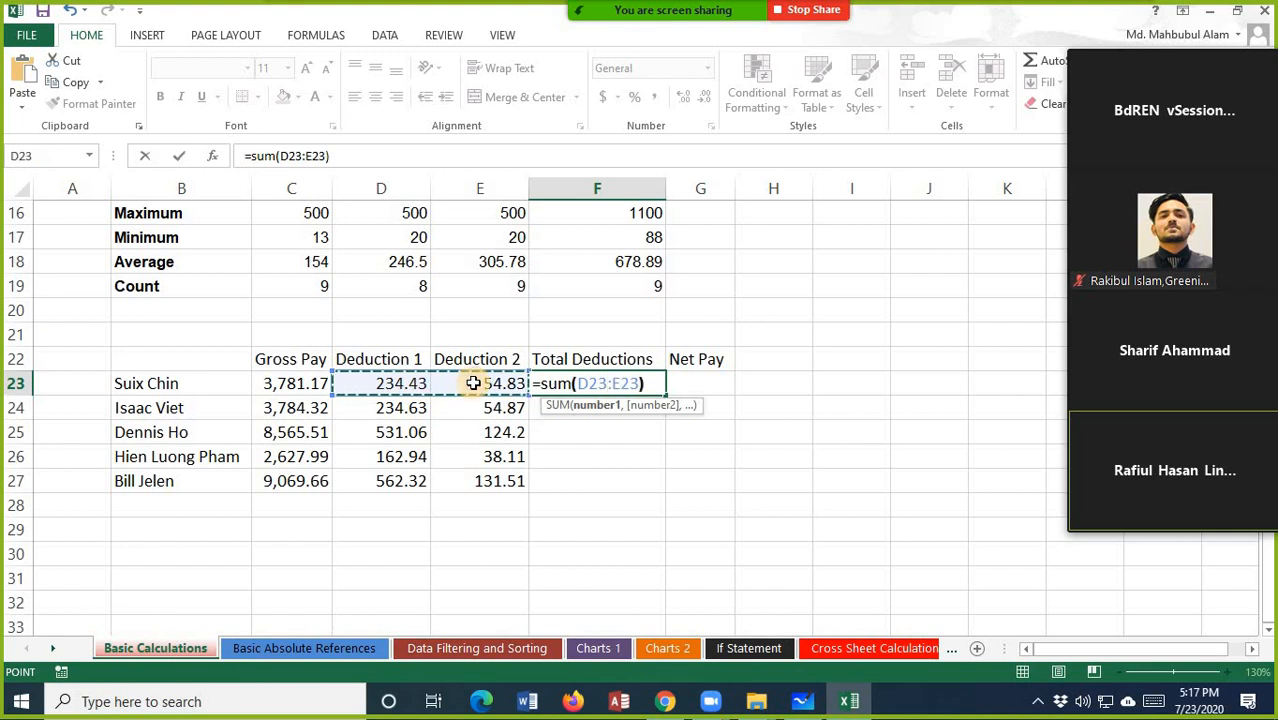
type(")")
key("Return")
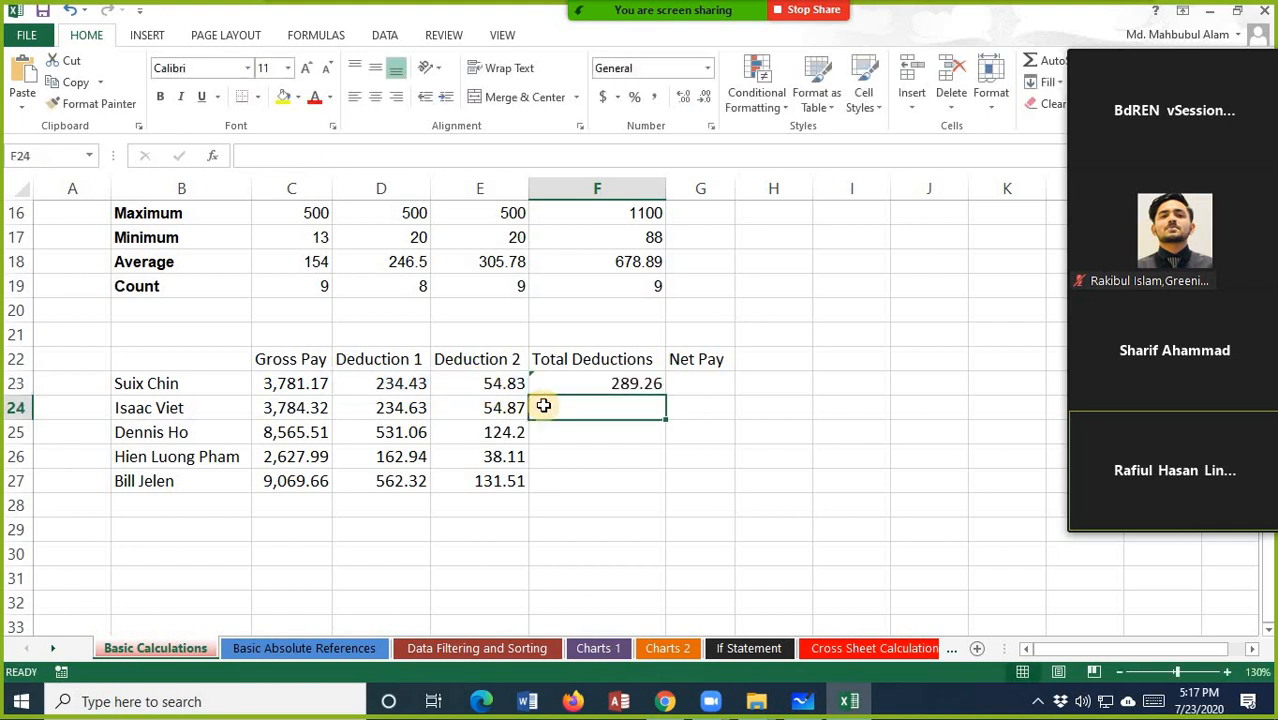
- Fill the Total Deductions formula from F23 down through F27
left_click(598, 379)
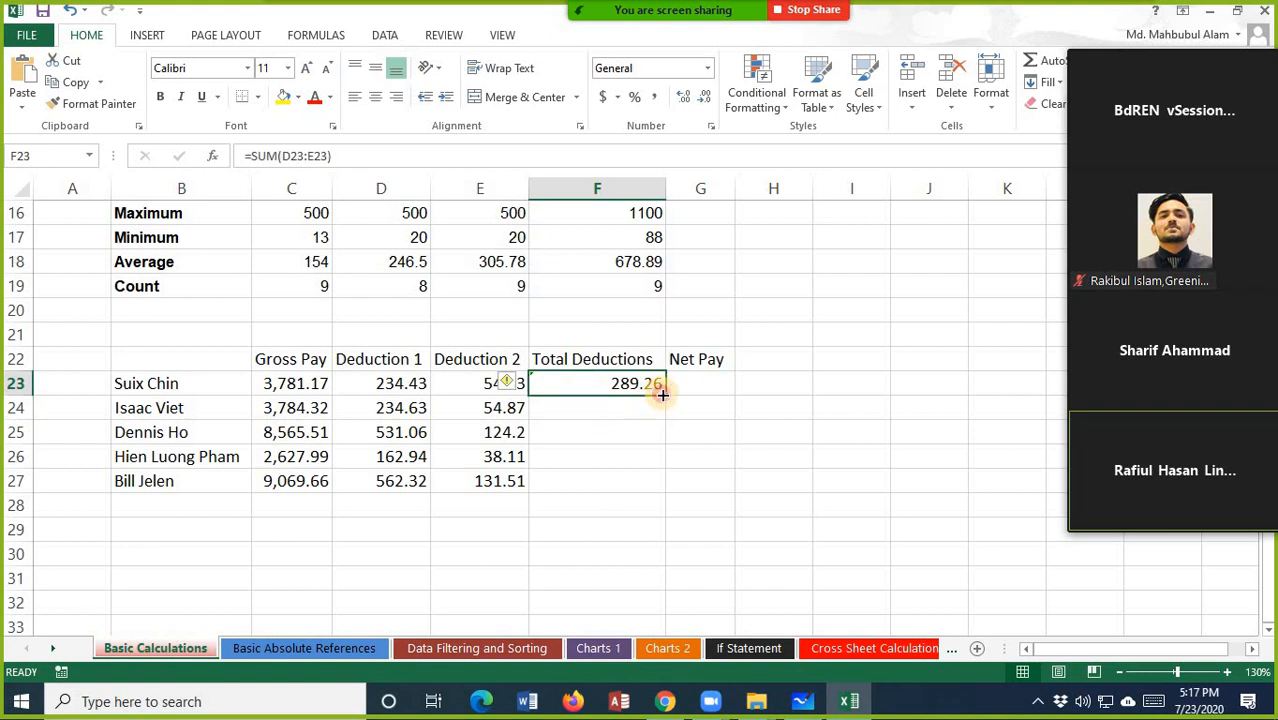
left_click_drag(662, 395, 657, 486)
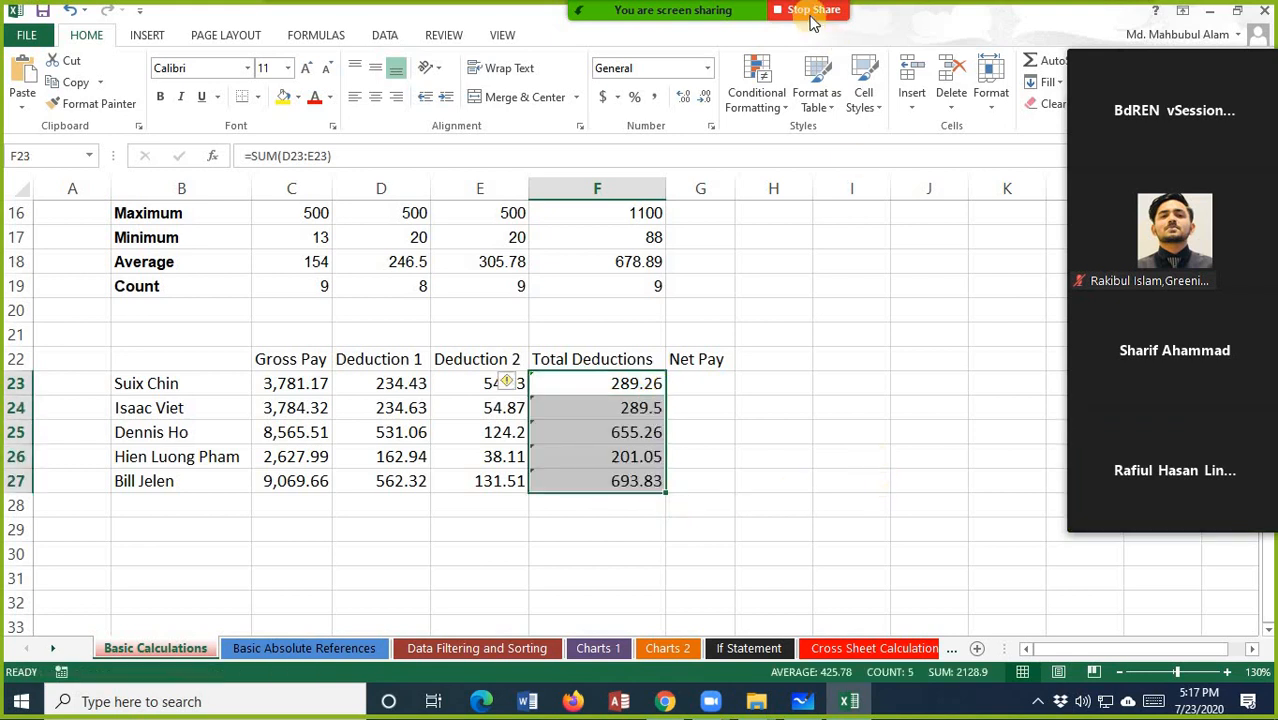
mouse_move(615, 12)
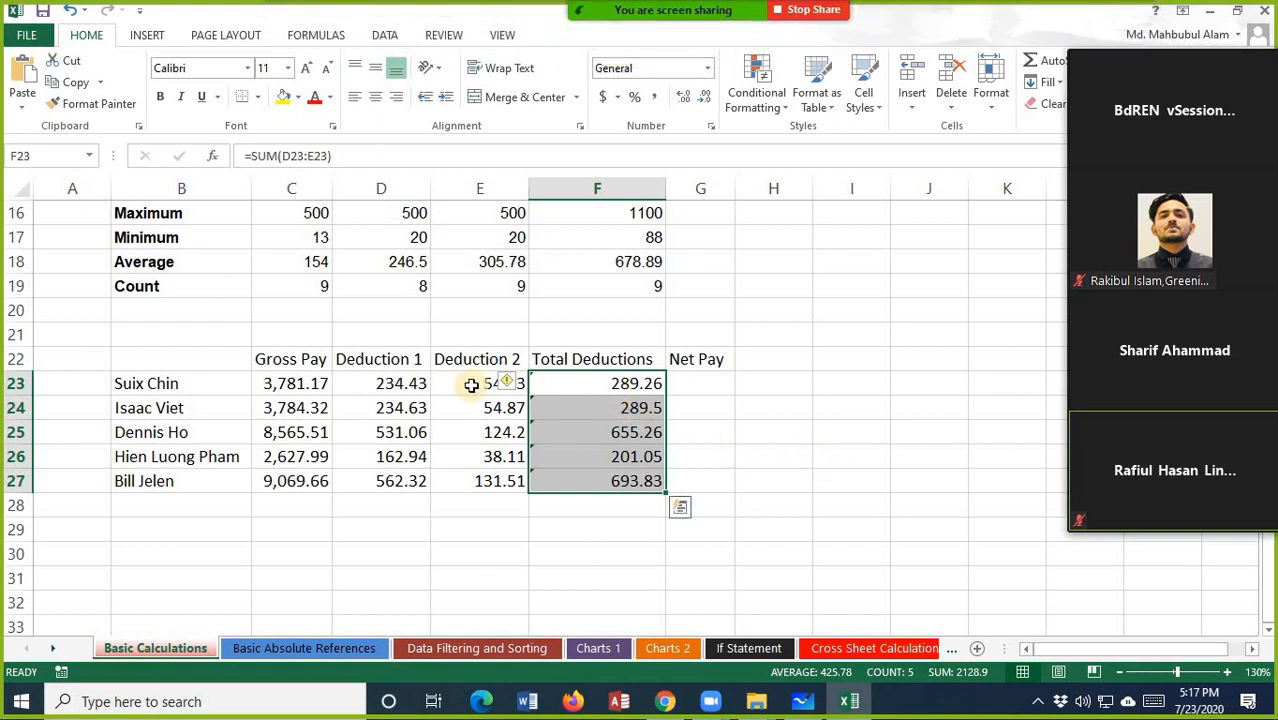
left_click(770, 404)
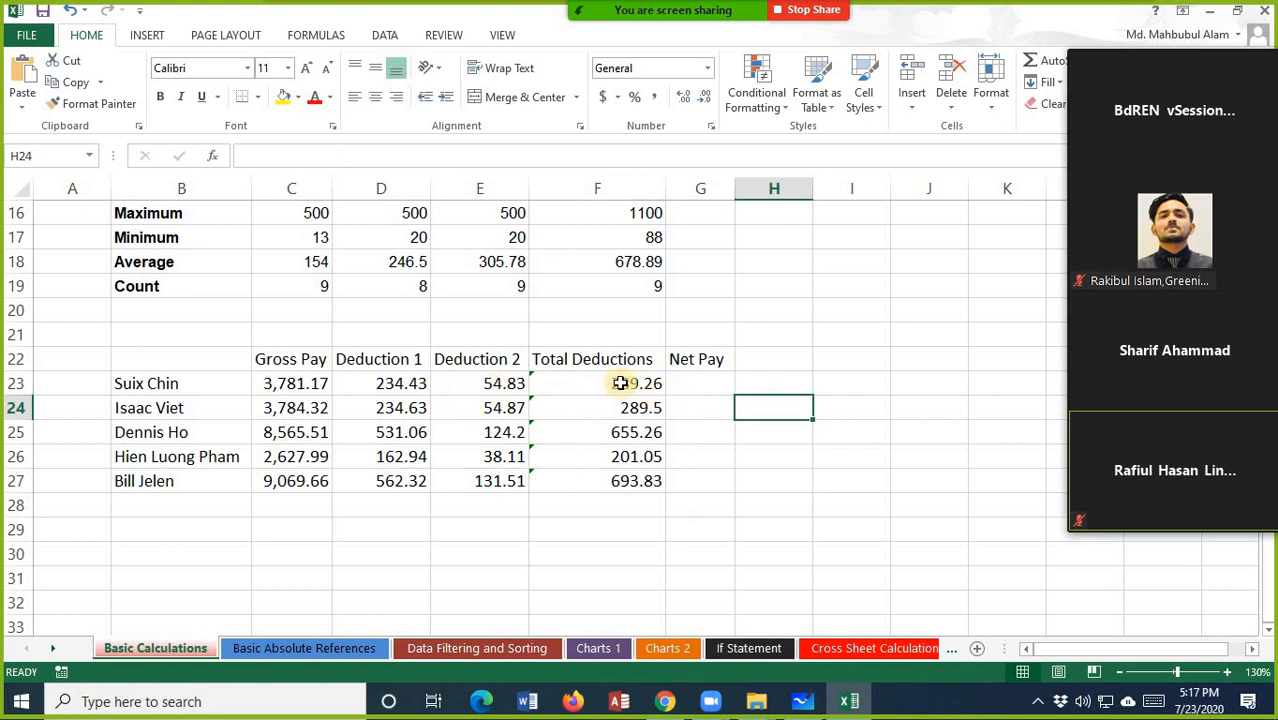
left_click_drag(625, 383, 639, 486)
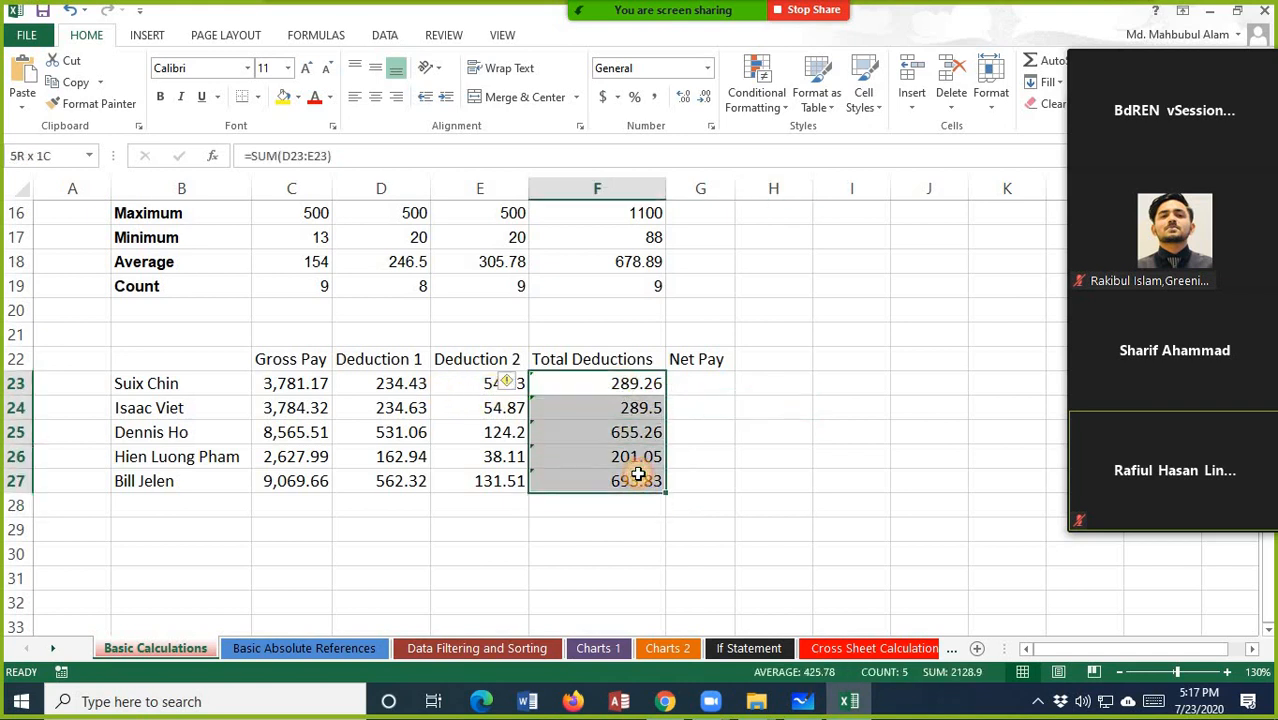
left_click(847, 425)
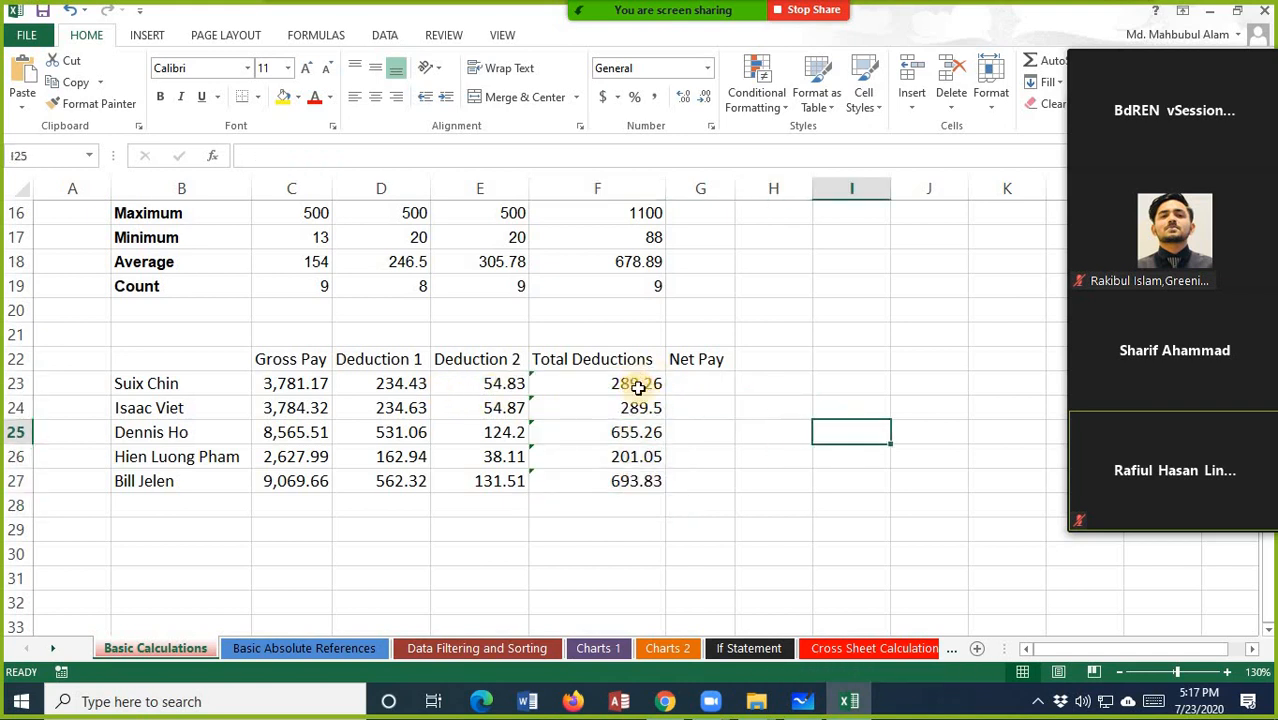
- Enter =(C23-F23) in G23 to calculate the first employee's net pay from gross pay and total deductions
left_click(636, 383)
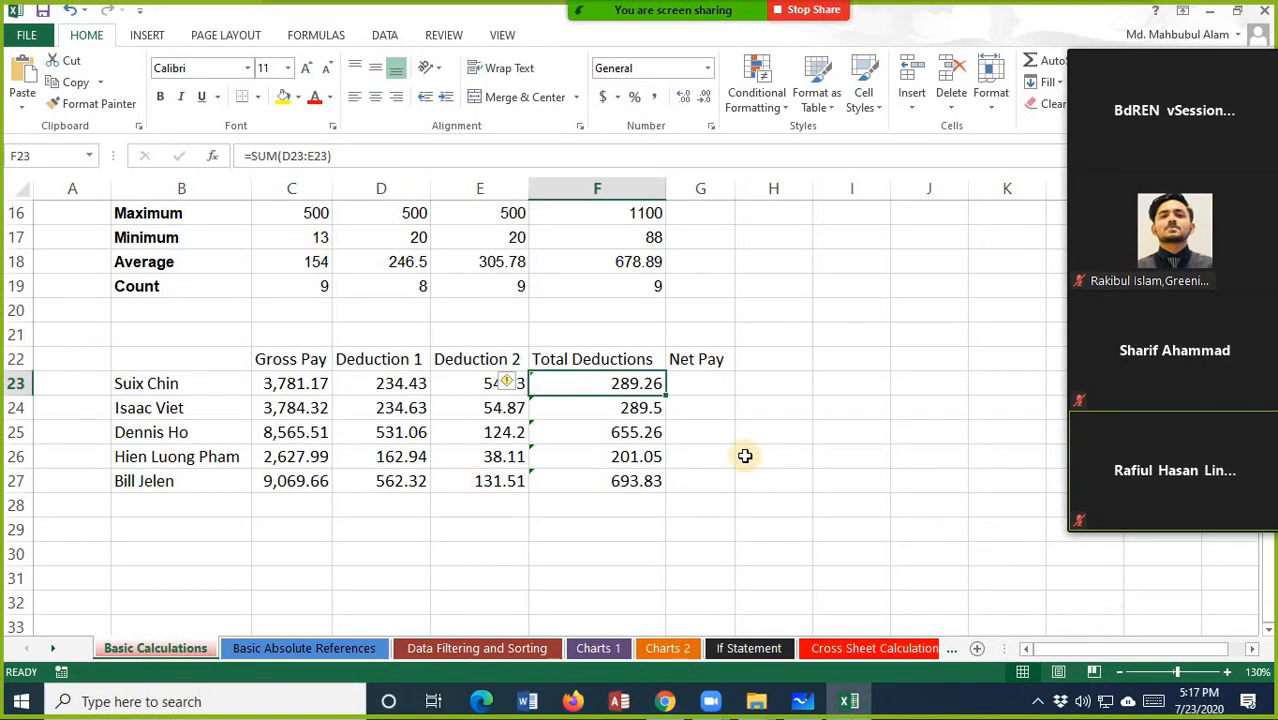
left_click(1036, 643)
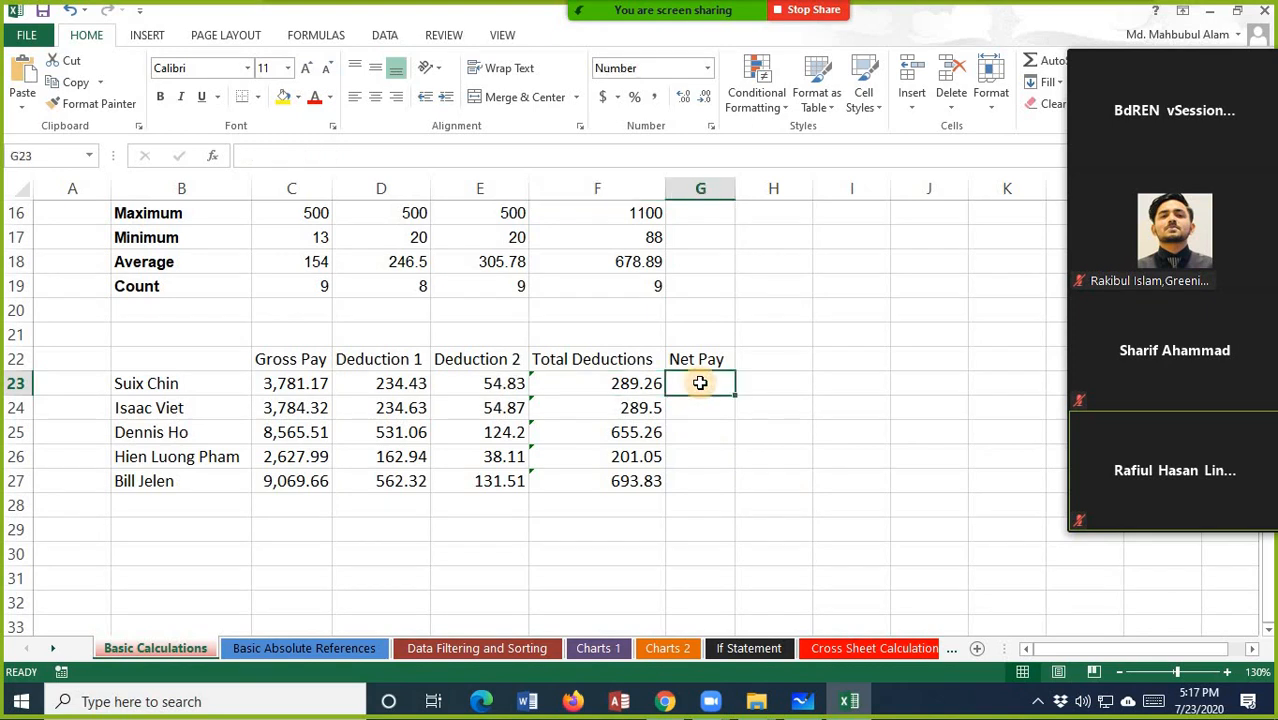
type("=")
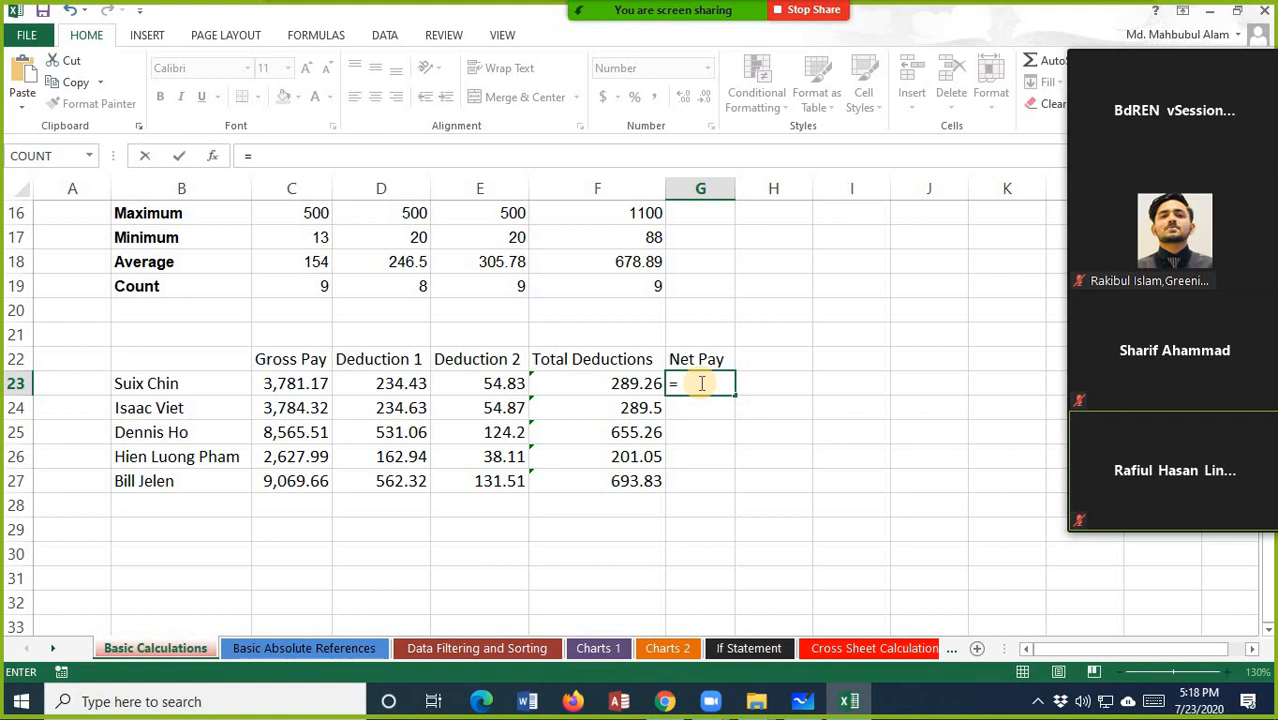
type("(")
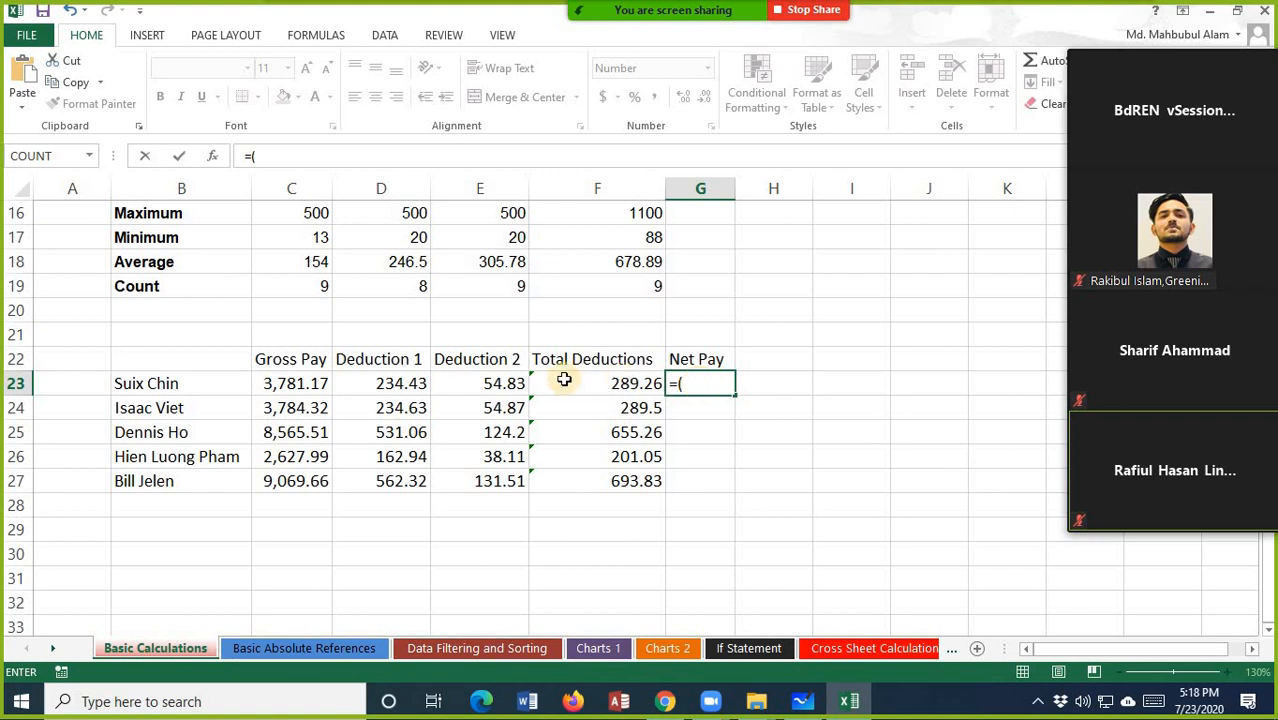
left_click(299, 387)
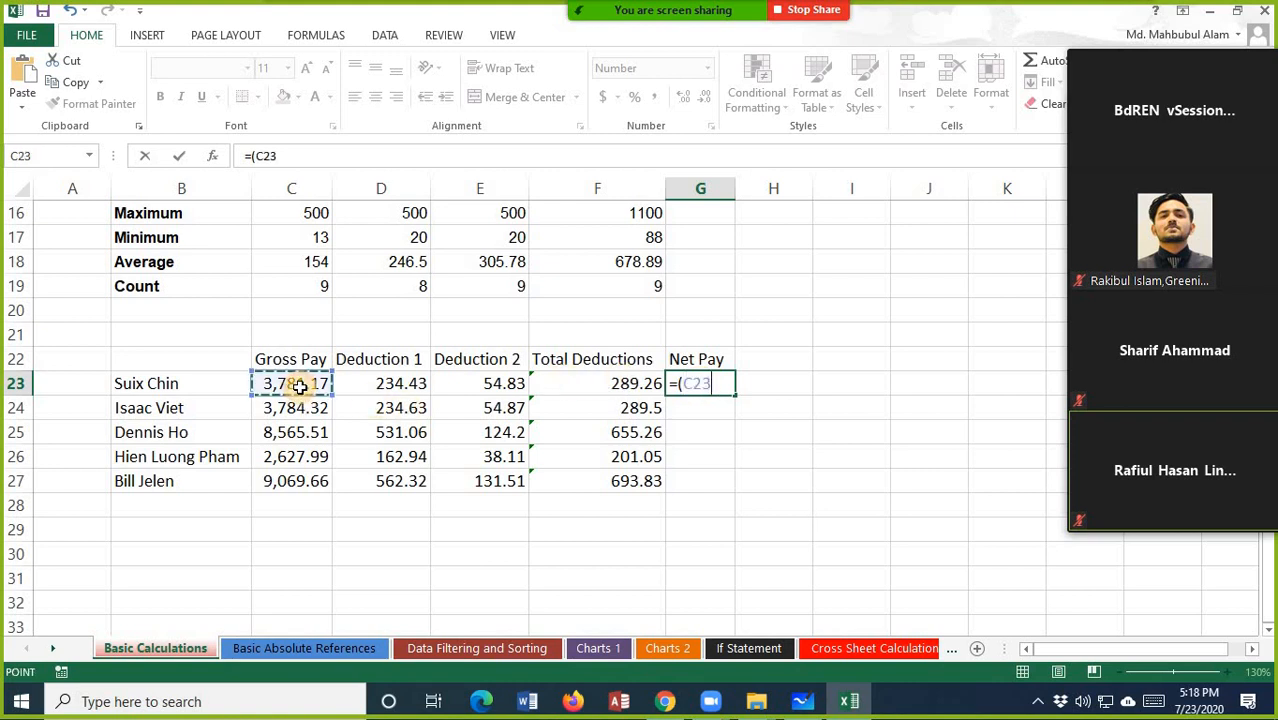
type("-")
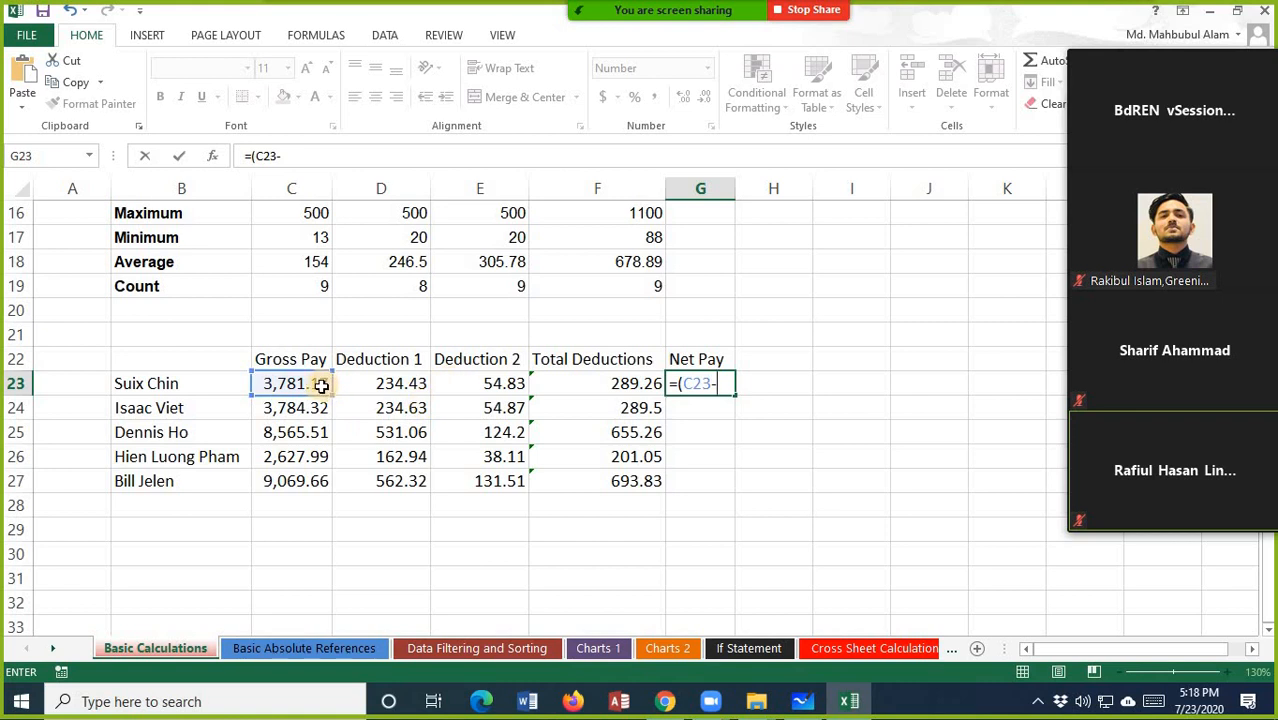
left_click(623, 380)
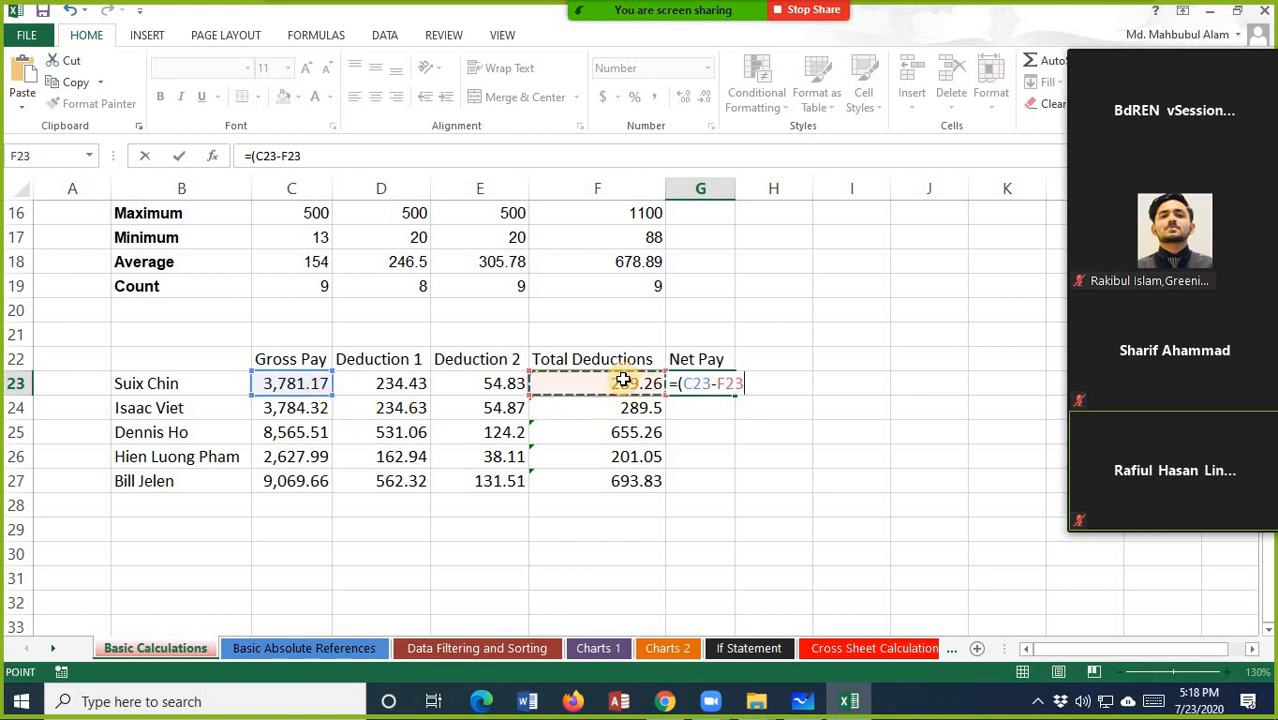
type(")")
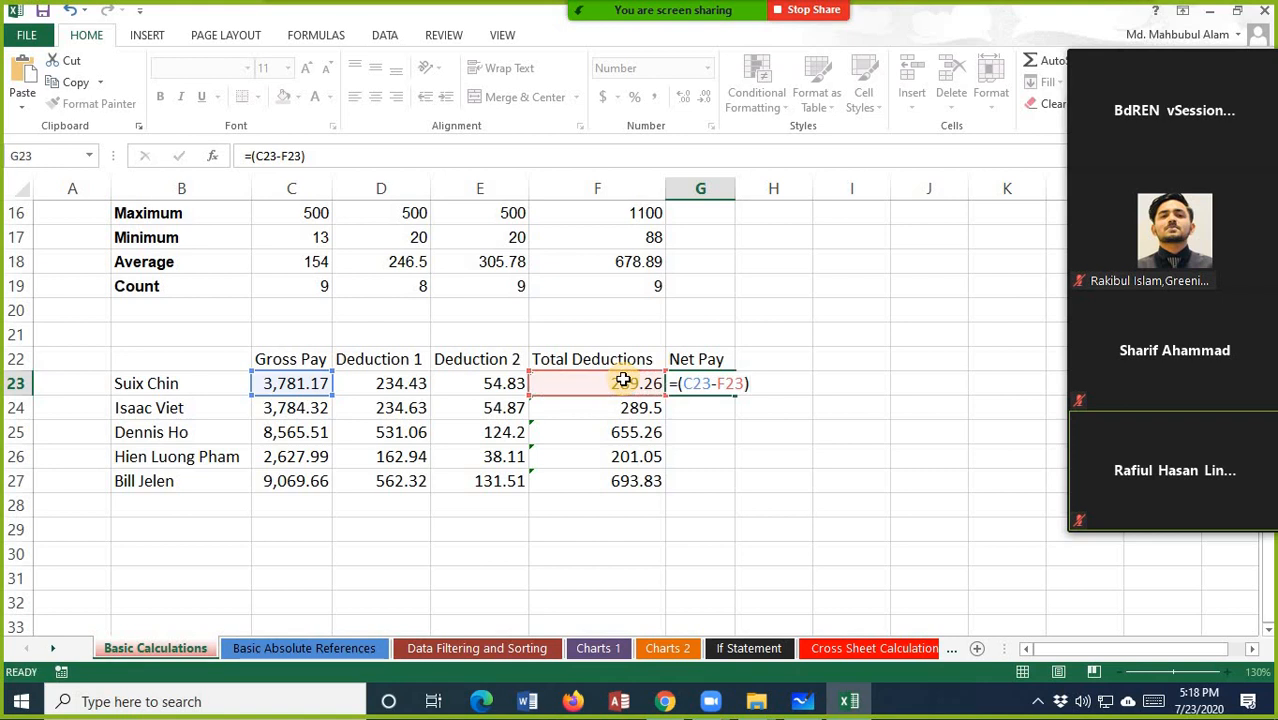
key("Return")
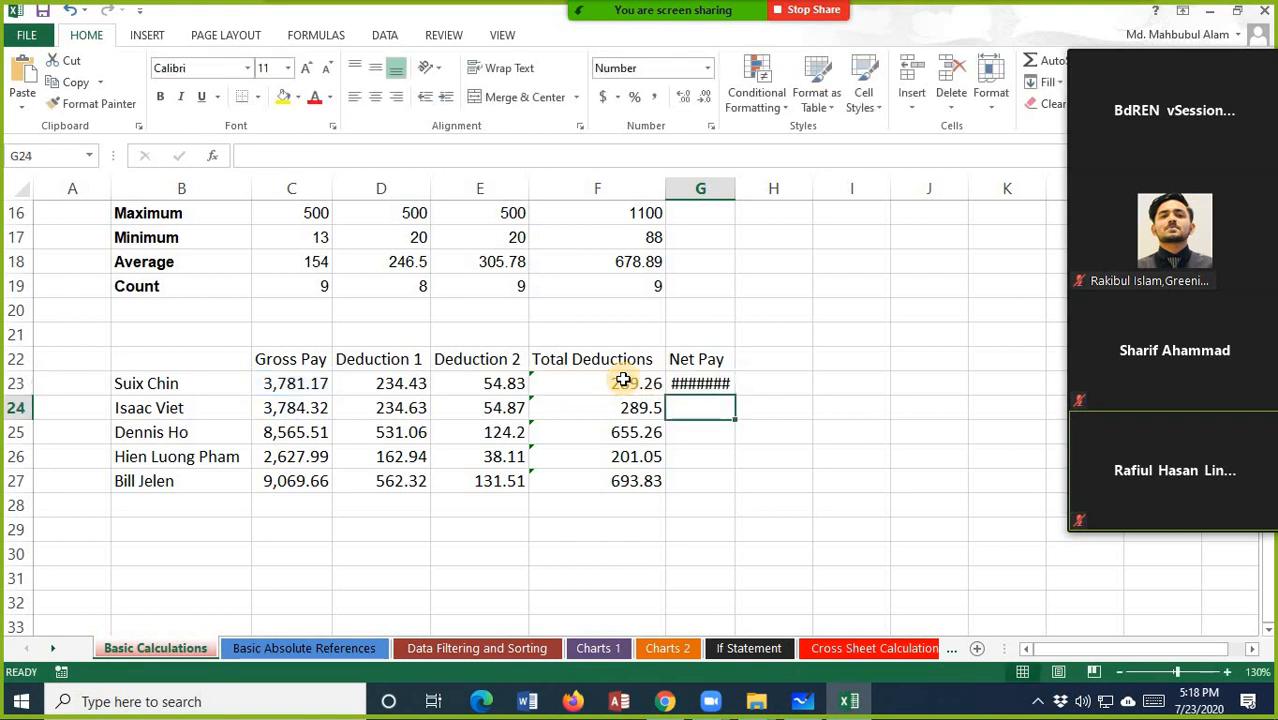
- Widen column G enough for the net pay value in G23 to fit
left_click(705, 382)
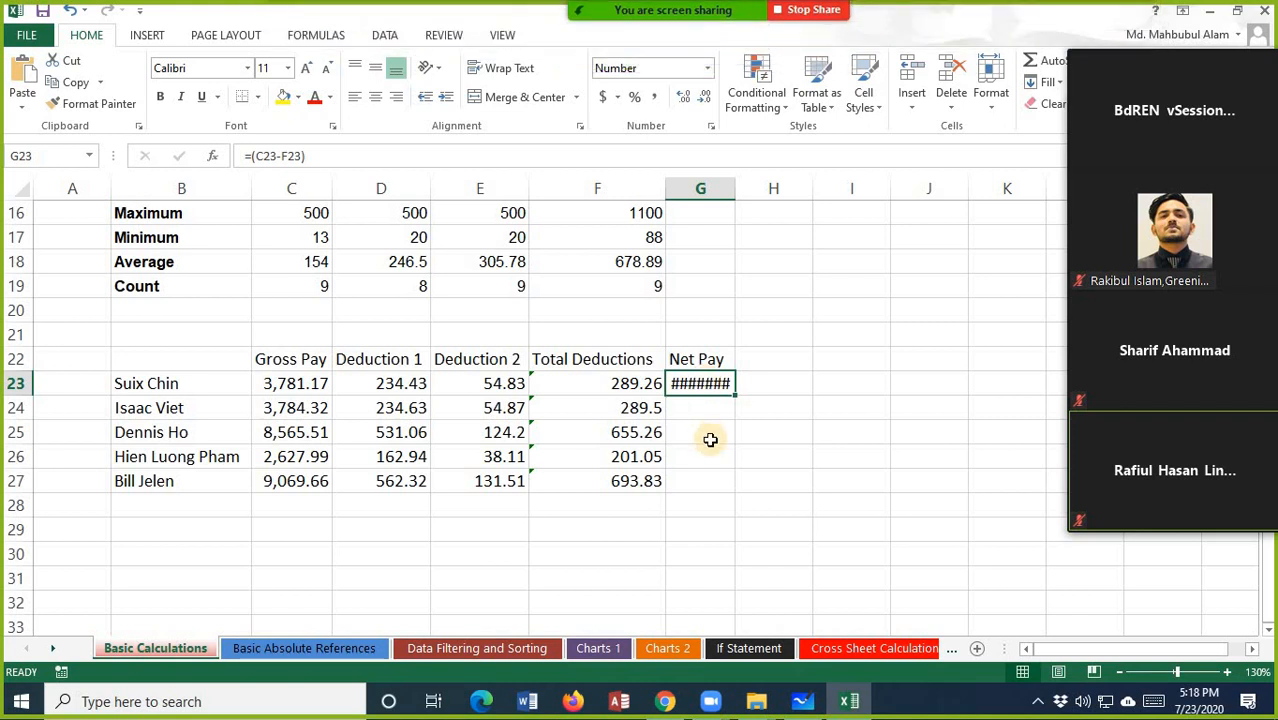
scroll(710, 440, "up", 1)
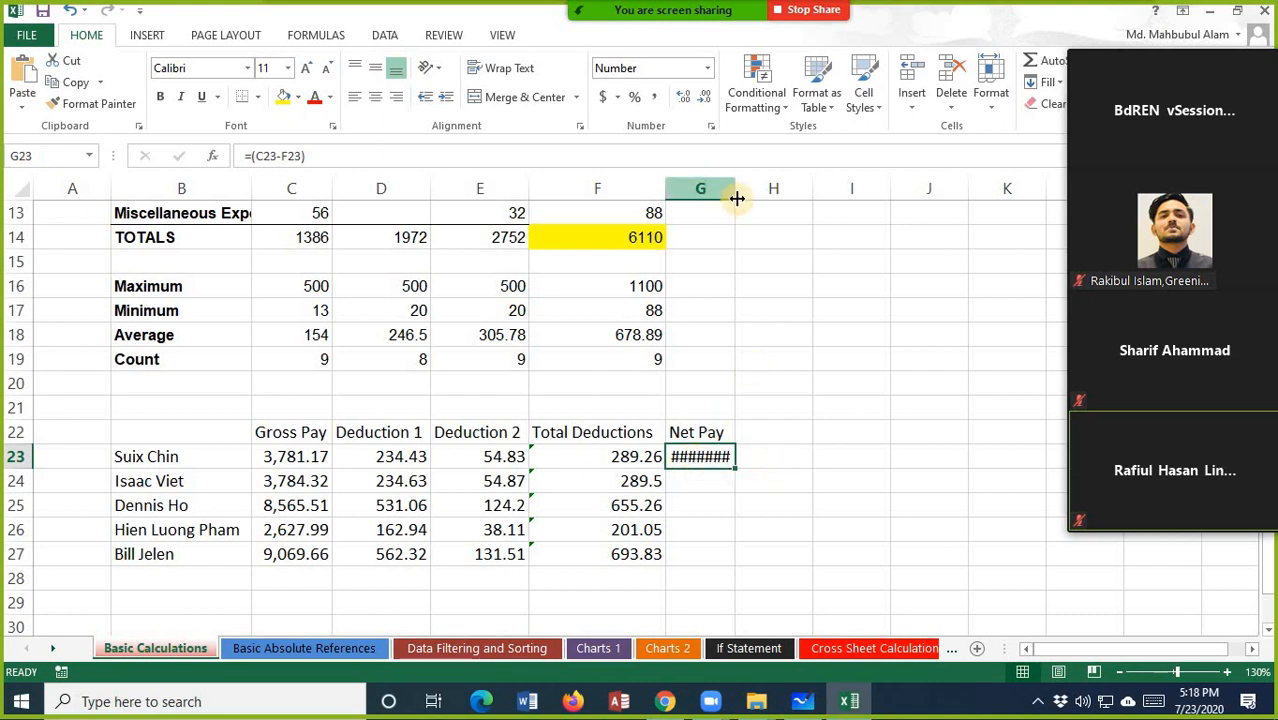
left_click_drag(734, 185, 762, 185)
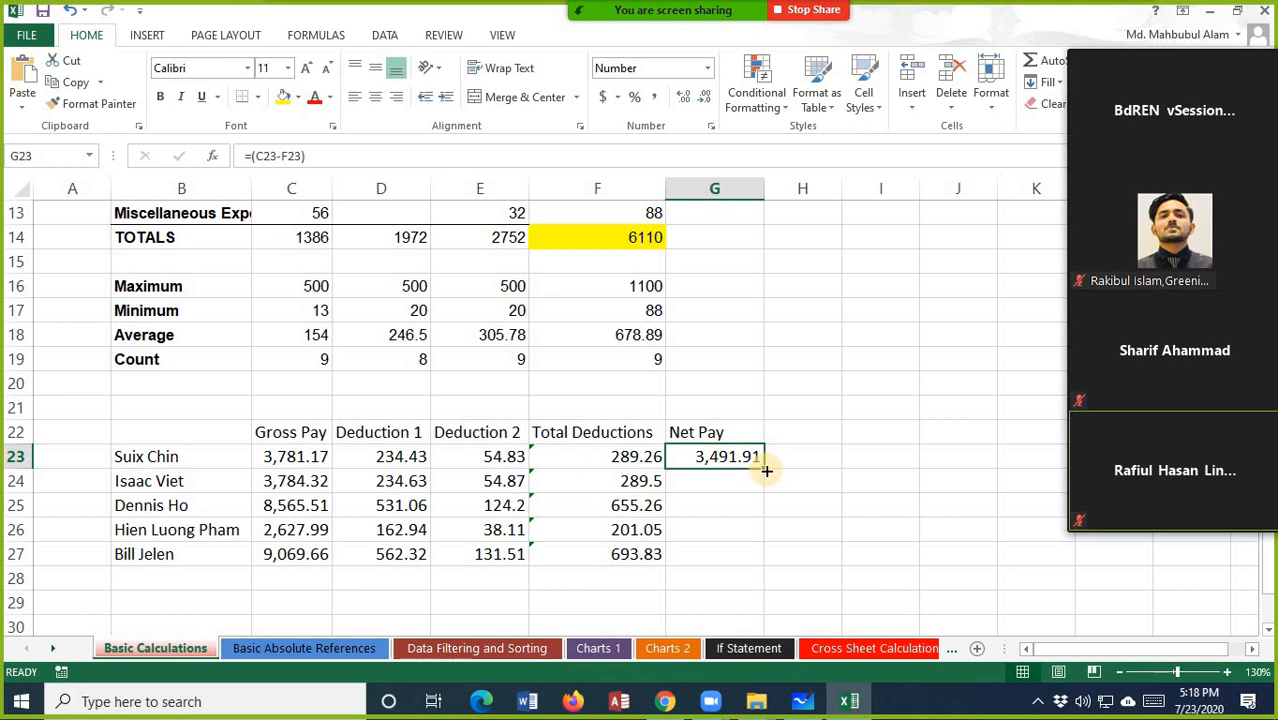
- Fill the net pay formula from G23 down through G27 and clear the filled range G23:G27
left_click_drag(762, 469, 790, 553)
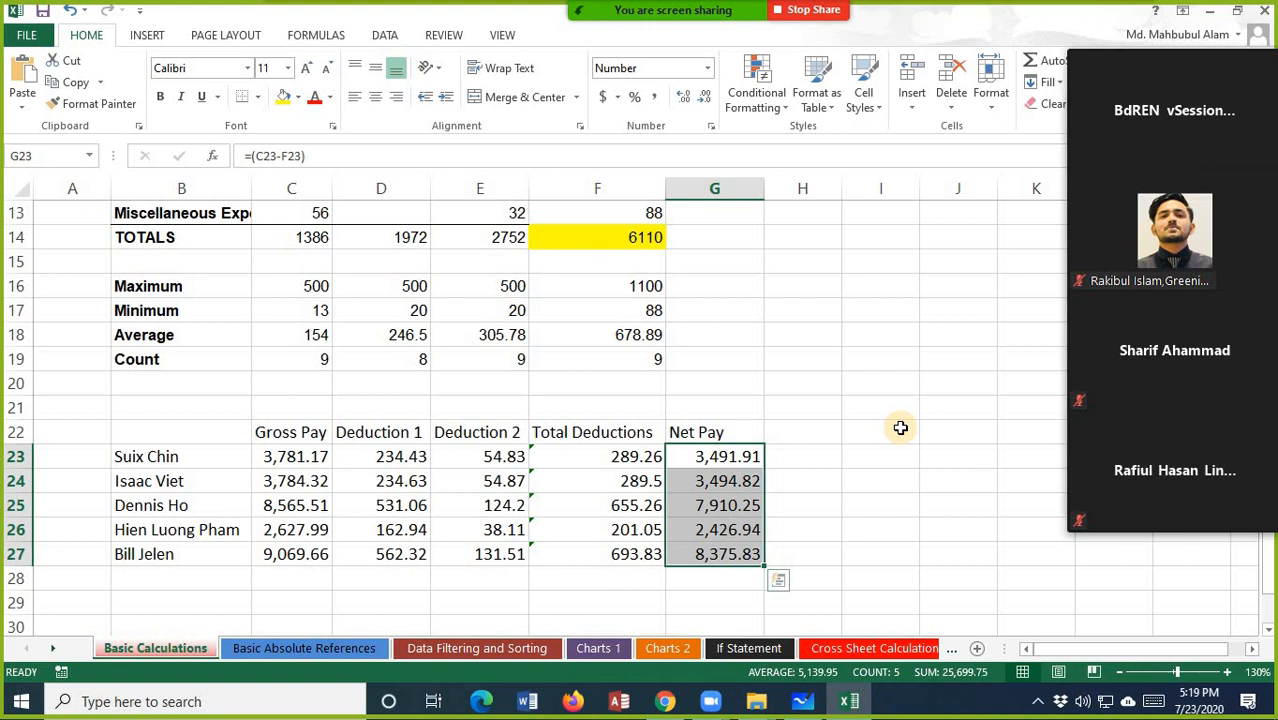
key("Delete")
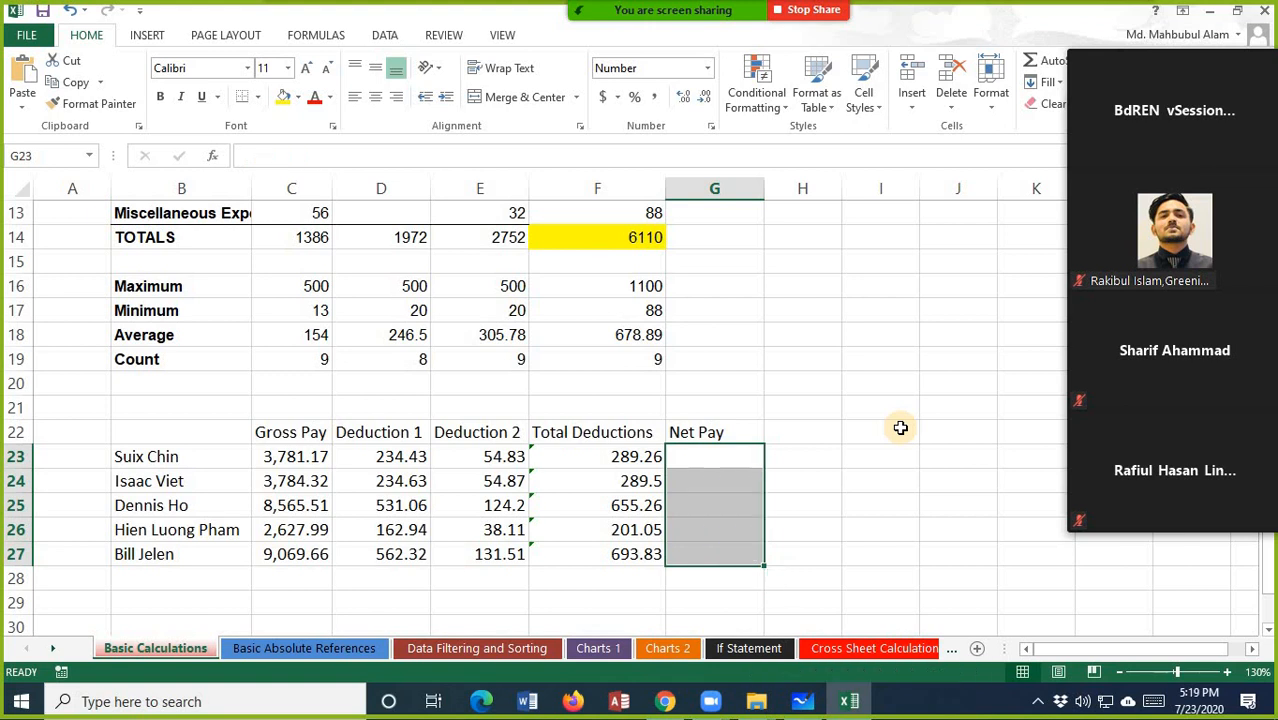
left_click(900, 428)
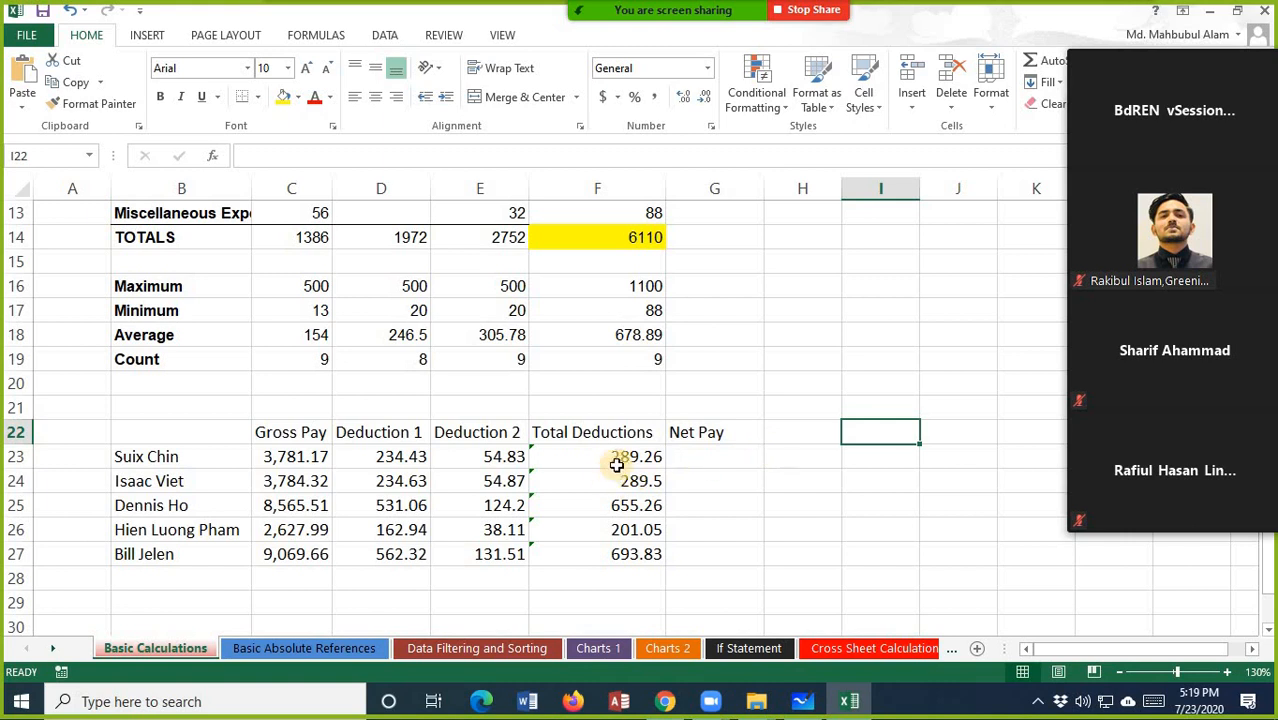
- Clear the Total Deductions formulas from F23:F27
left_click_drag(614, 457, 648, 562)
key("Delete")
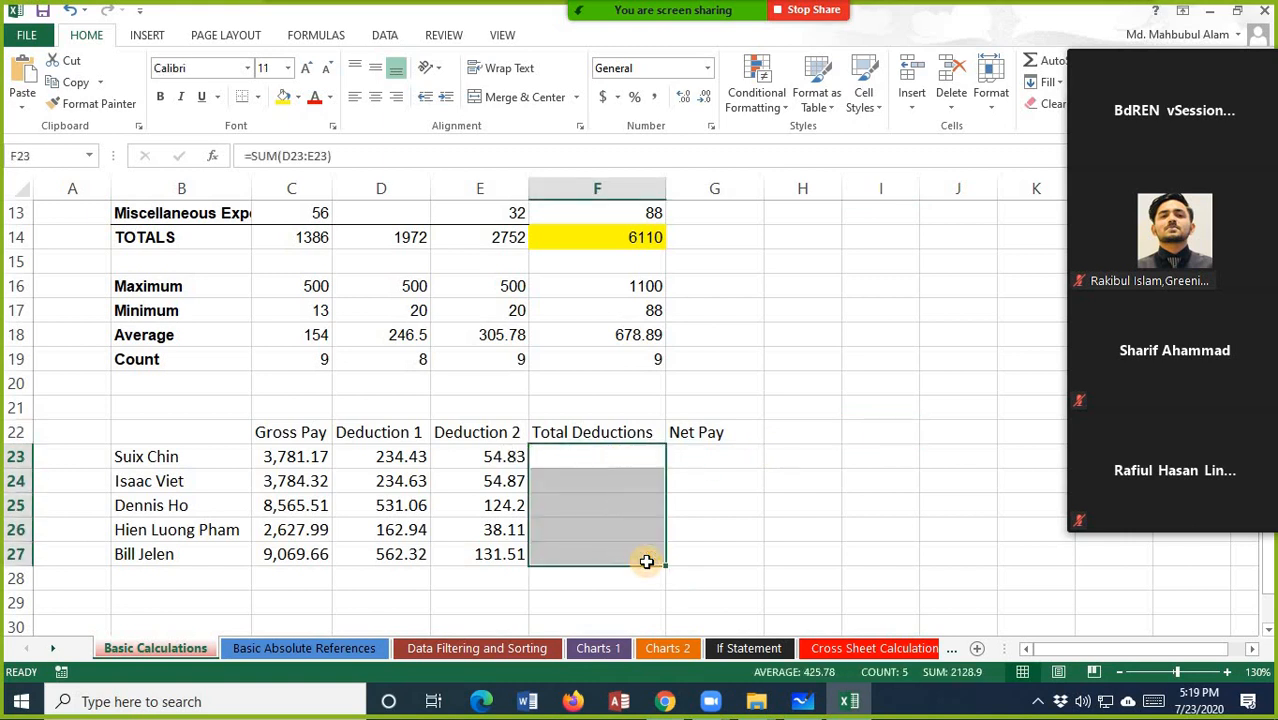
left_click(810, 480)
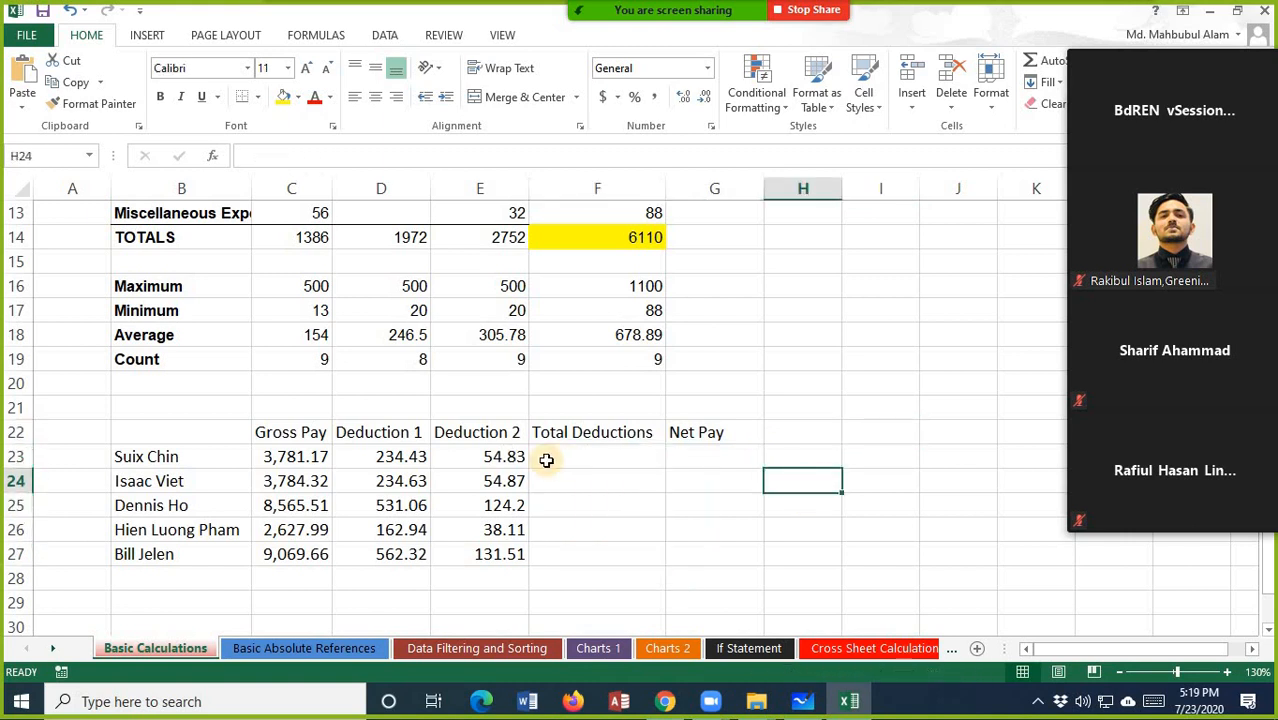
- Examine the Deduction 1 and Deduction 2 values in D23:E27 and select the first Total Deductions cell, F23
left_click_drag(385, 457, 511, 556)
left_click(395, 434)
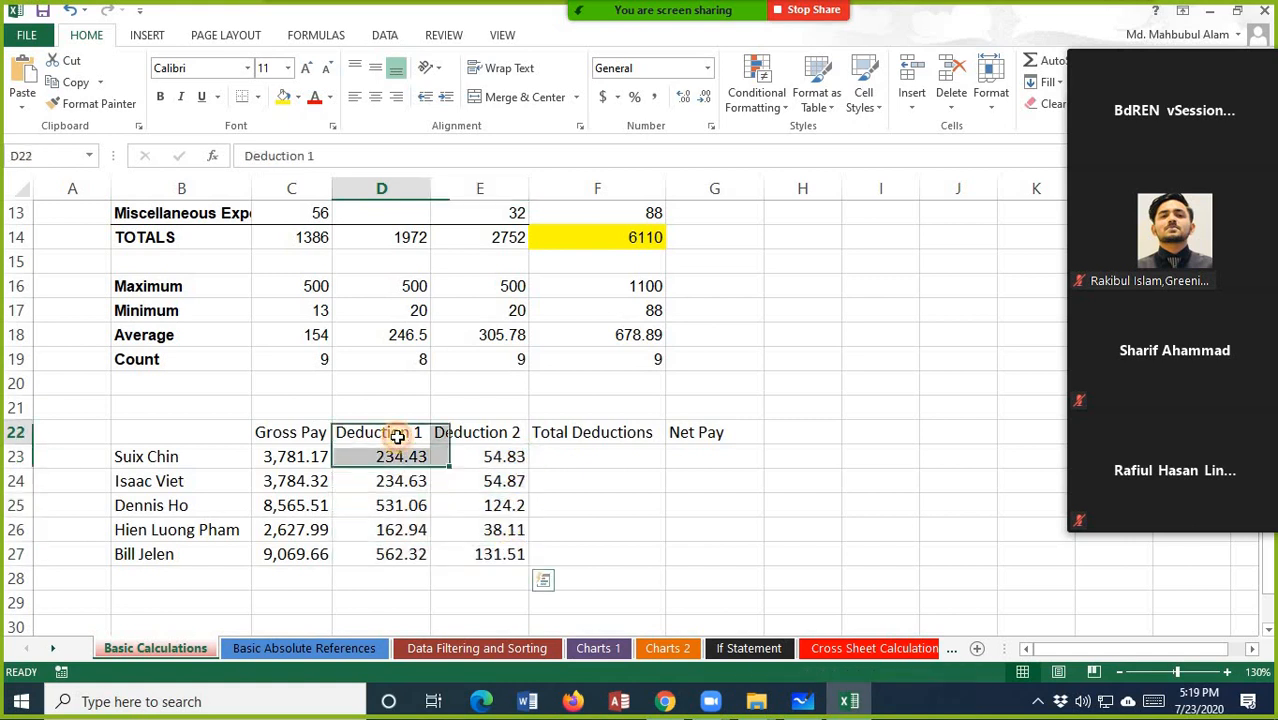
left_click(482, 431)
left_click(377, 441)
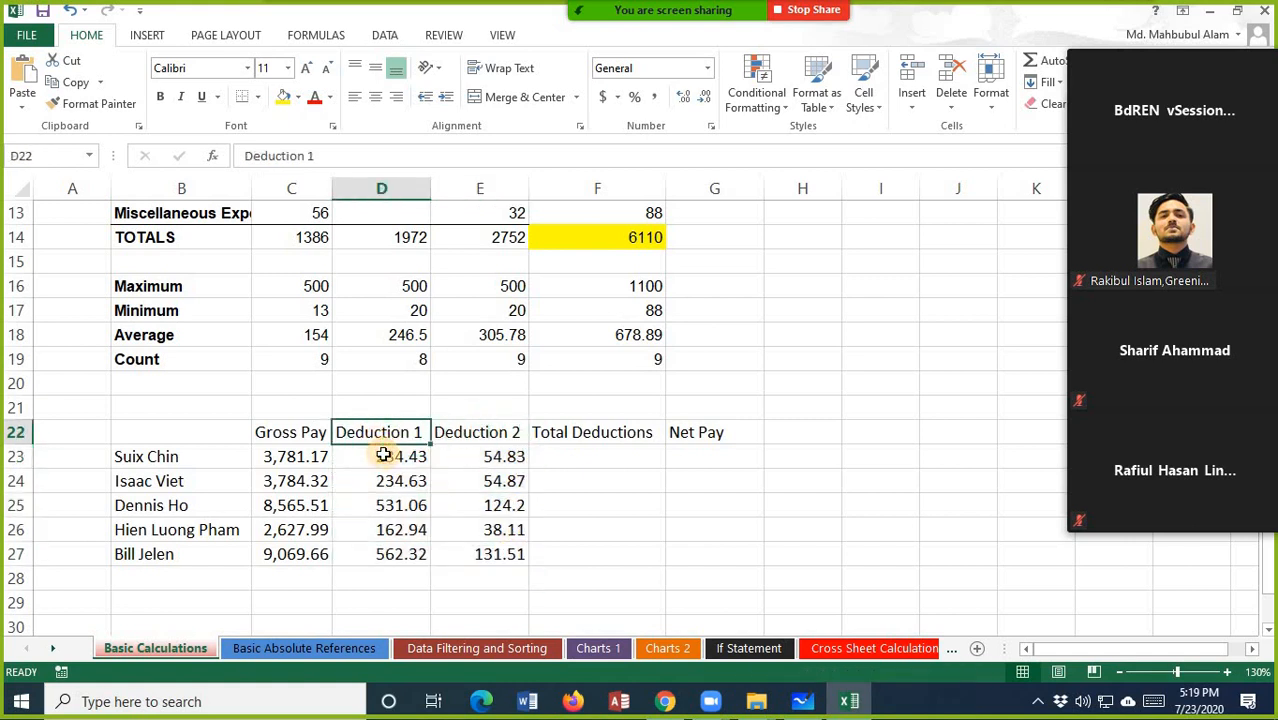
left_click_drag(385, 457, 471, 545)
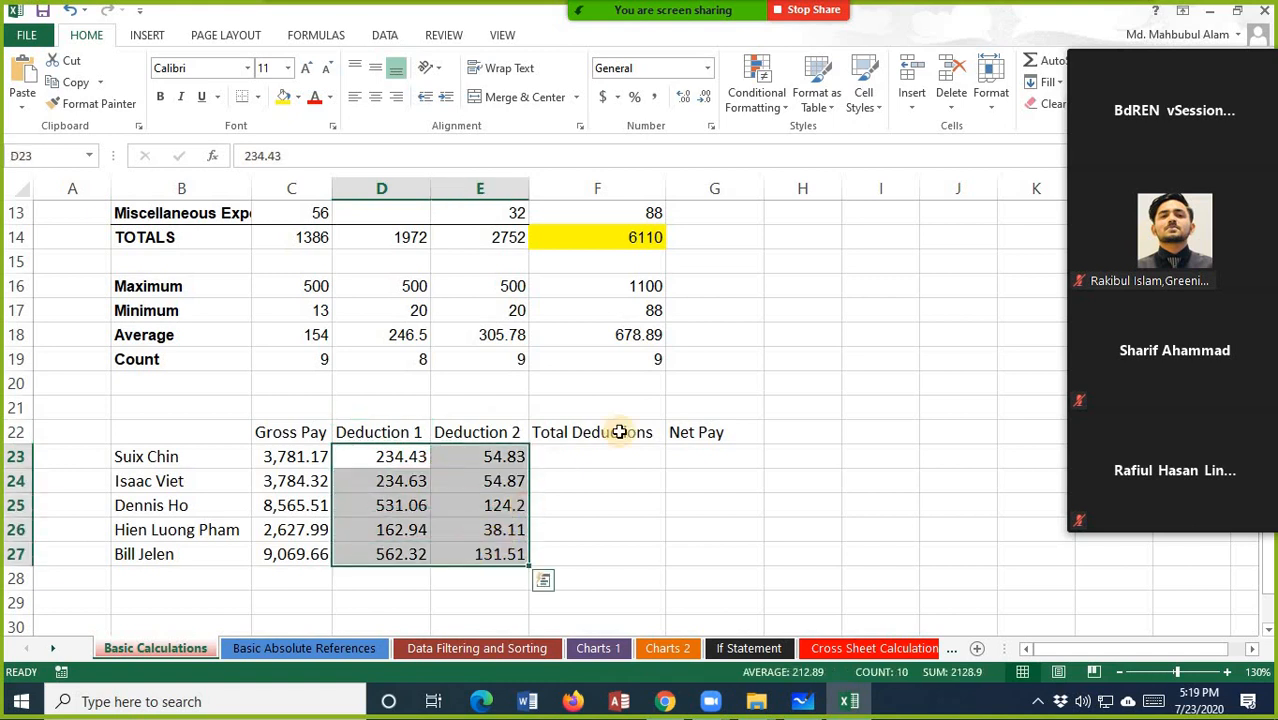
left_click(594, 451)
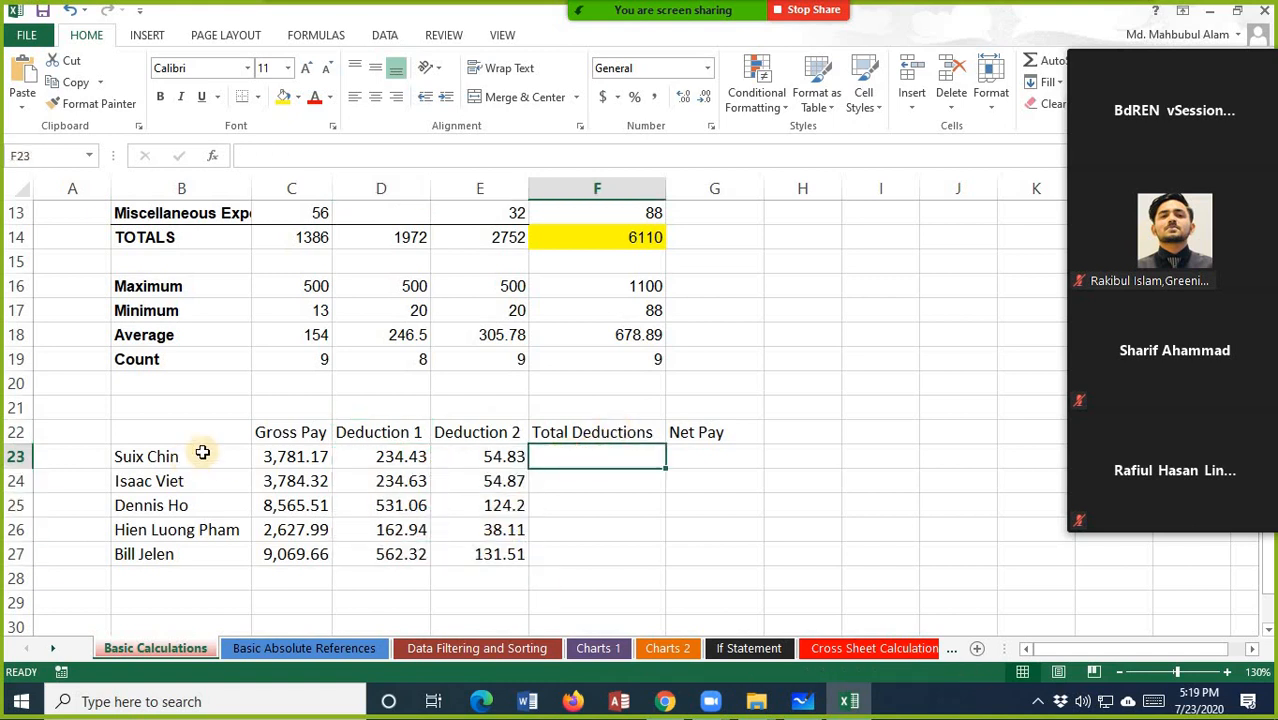
- Calculate Total Deductions in F23 with =SUM(D23:E23) and fill the formula down through F27
left_click(296, 432)
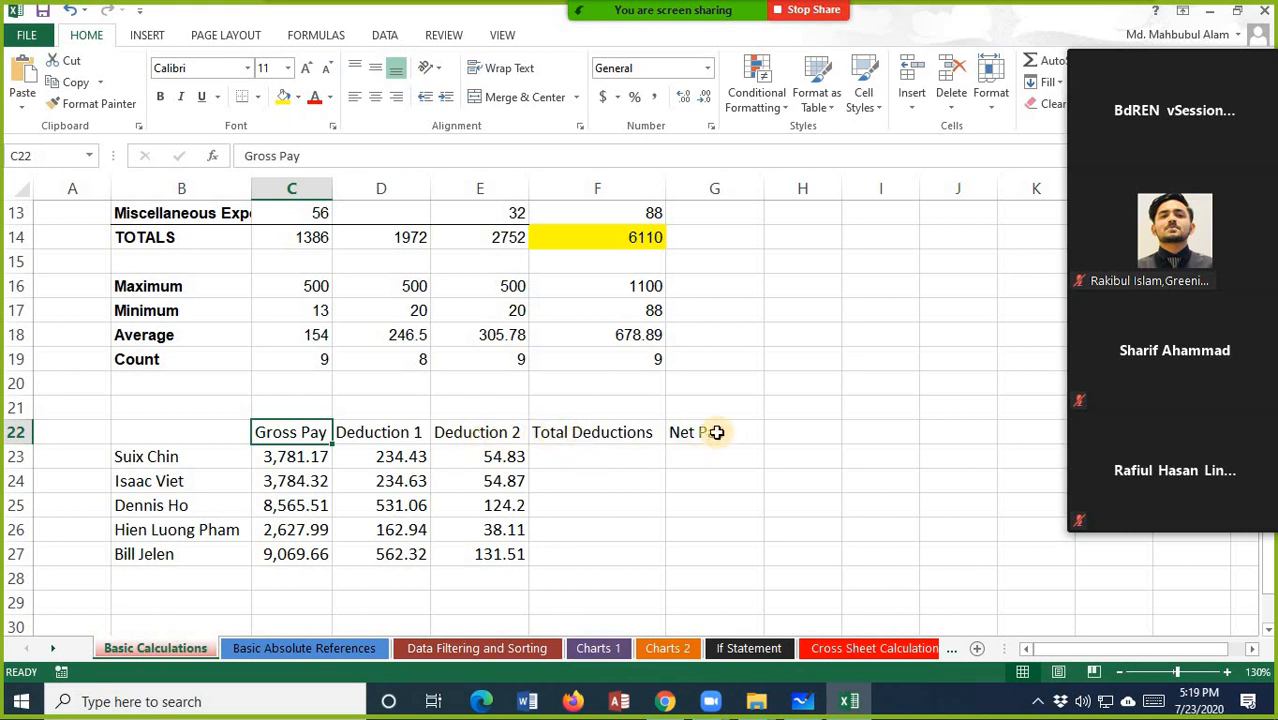
left_click(716, 432)
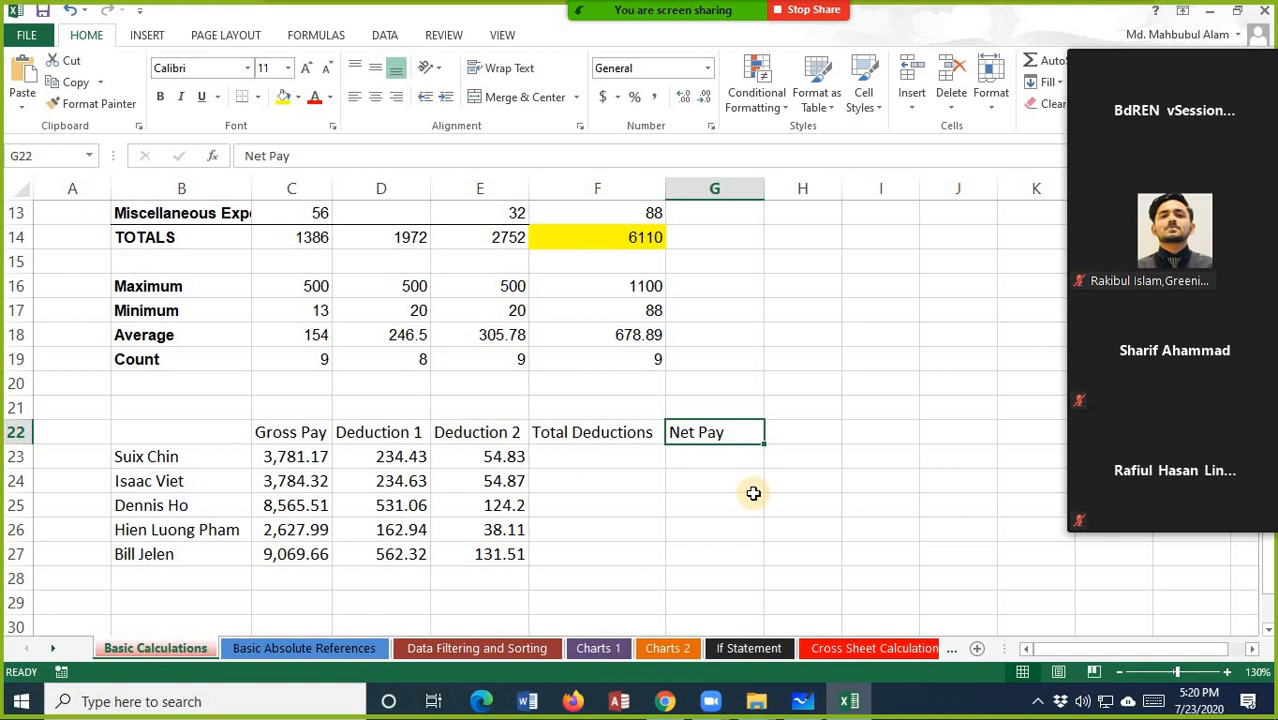
left_click(592, 458)
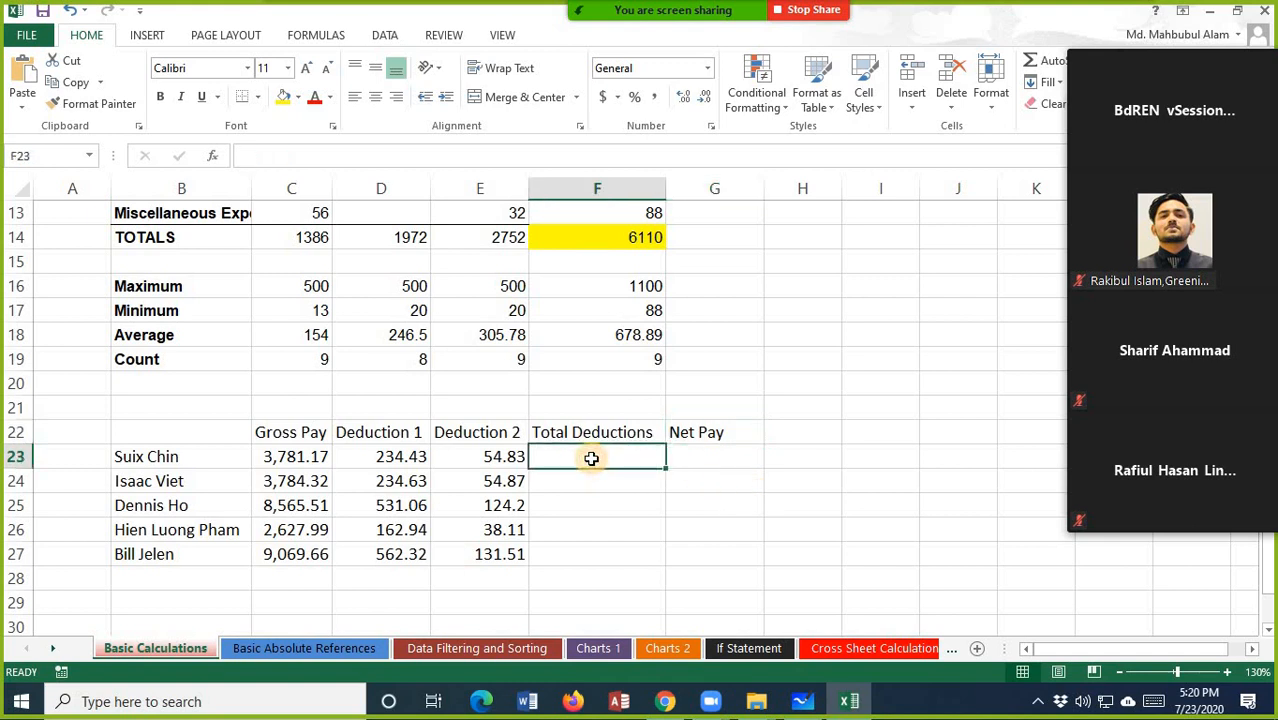
type("=su")
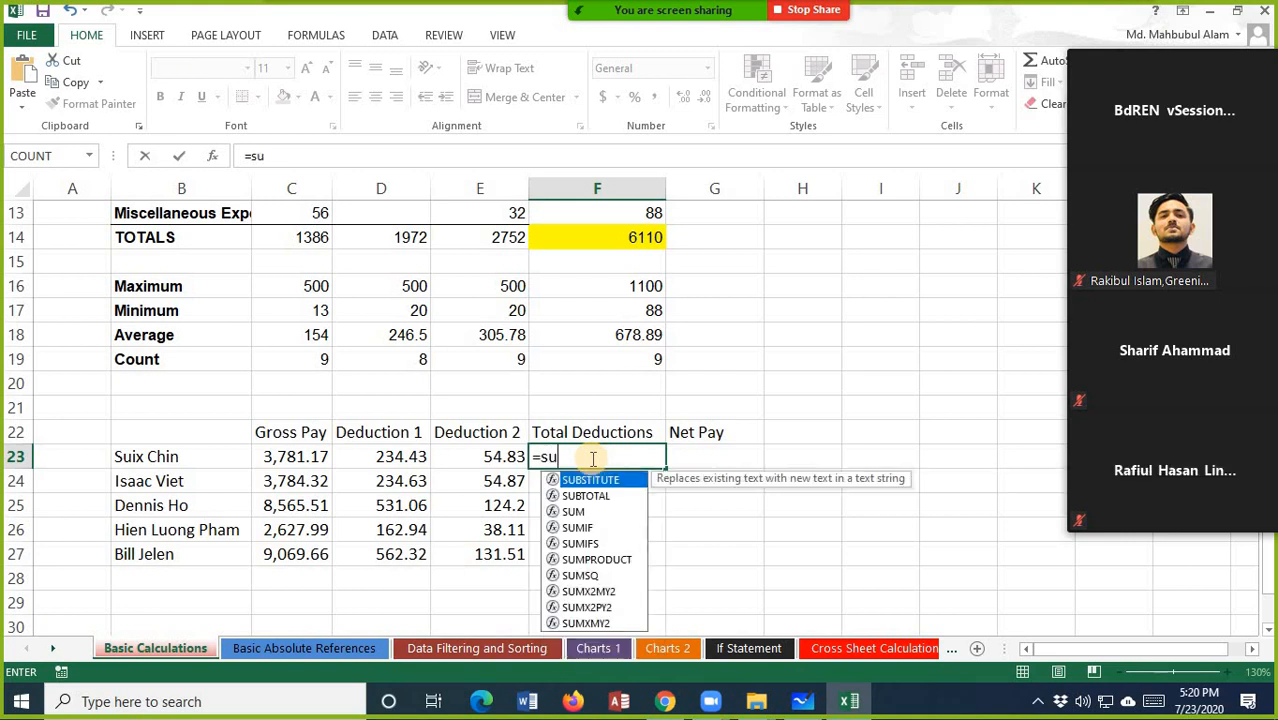
type("m(")
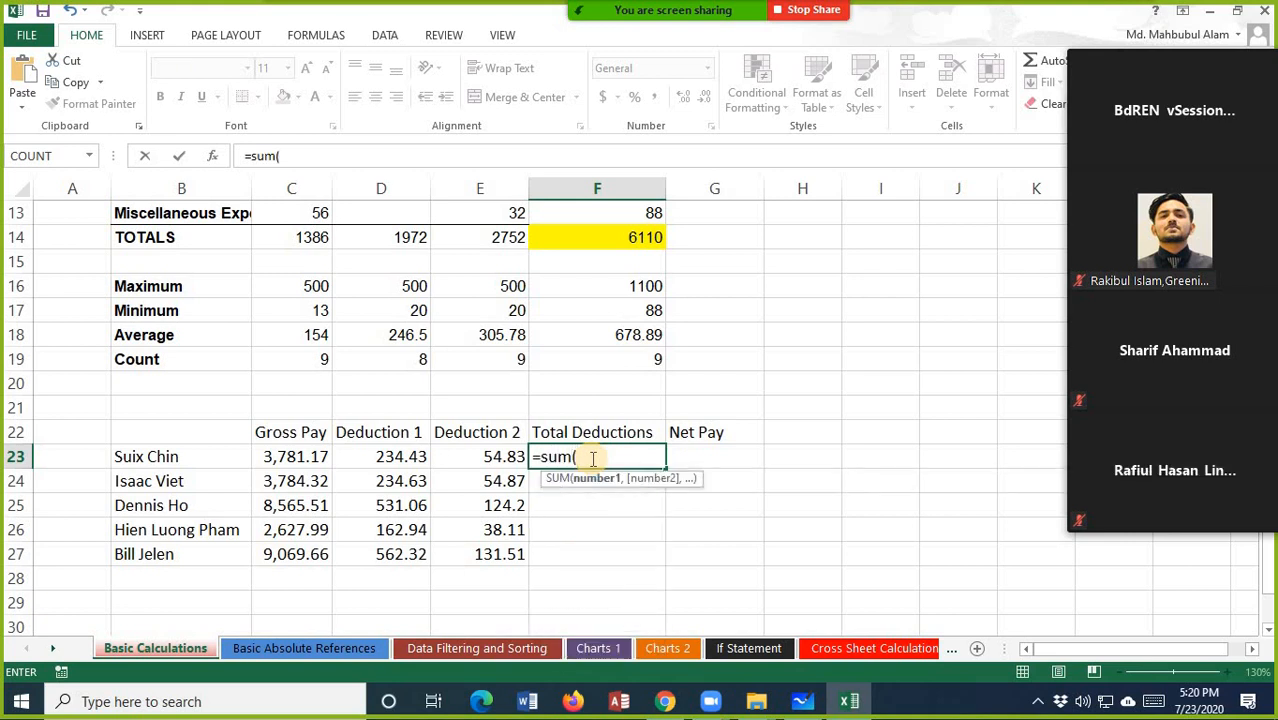
left_click(398, 452)
left_click_drag(449, 446, 451, 448)
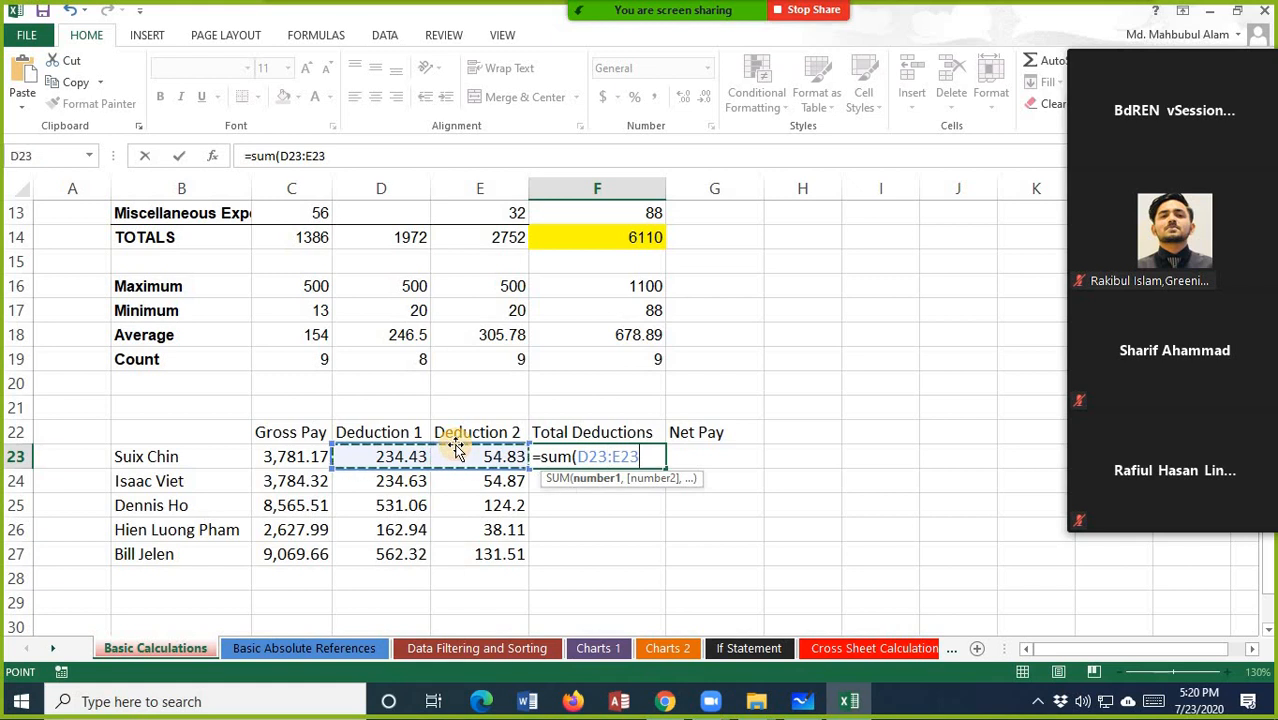
type(")")
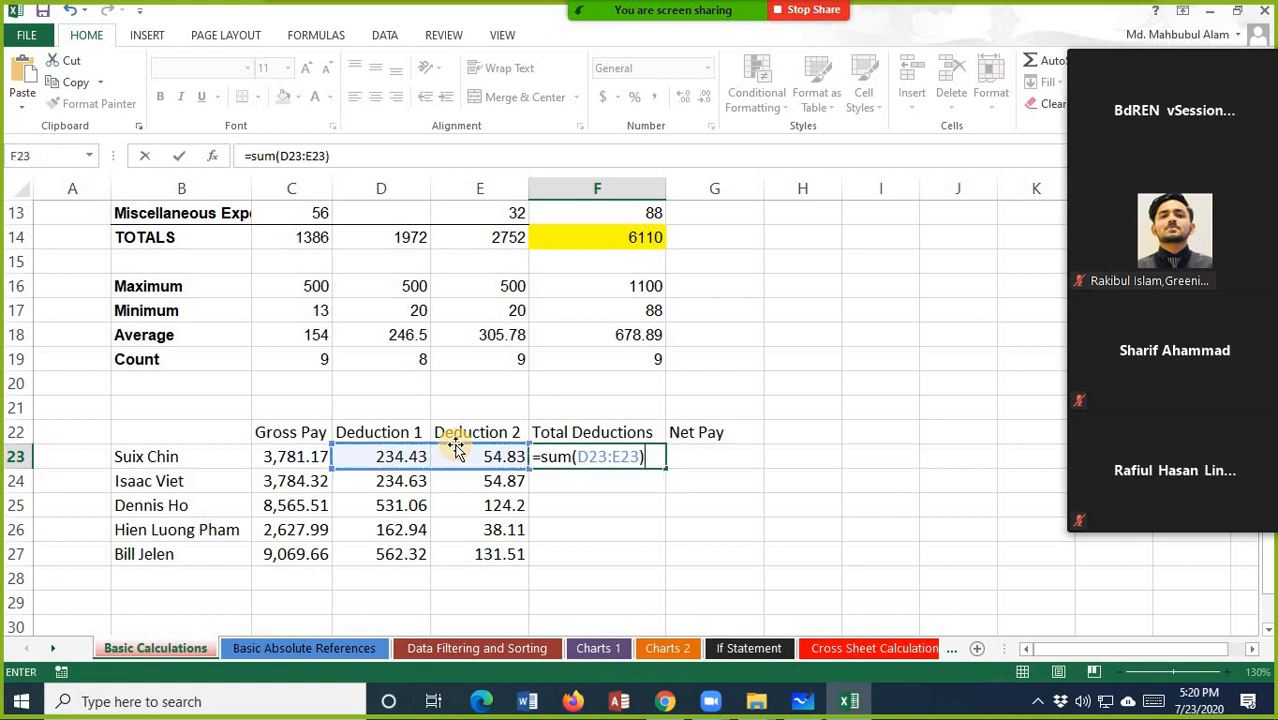
key("ctrl+Return")
key("Return")
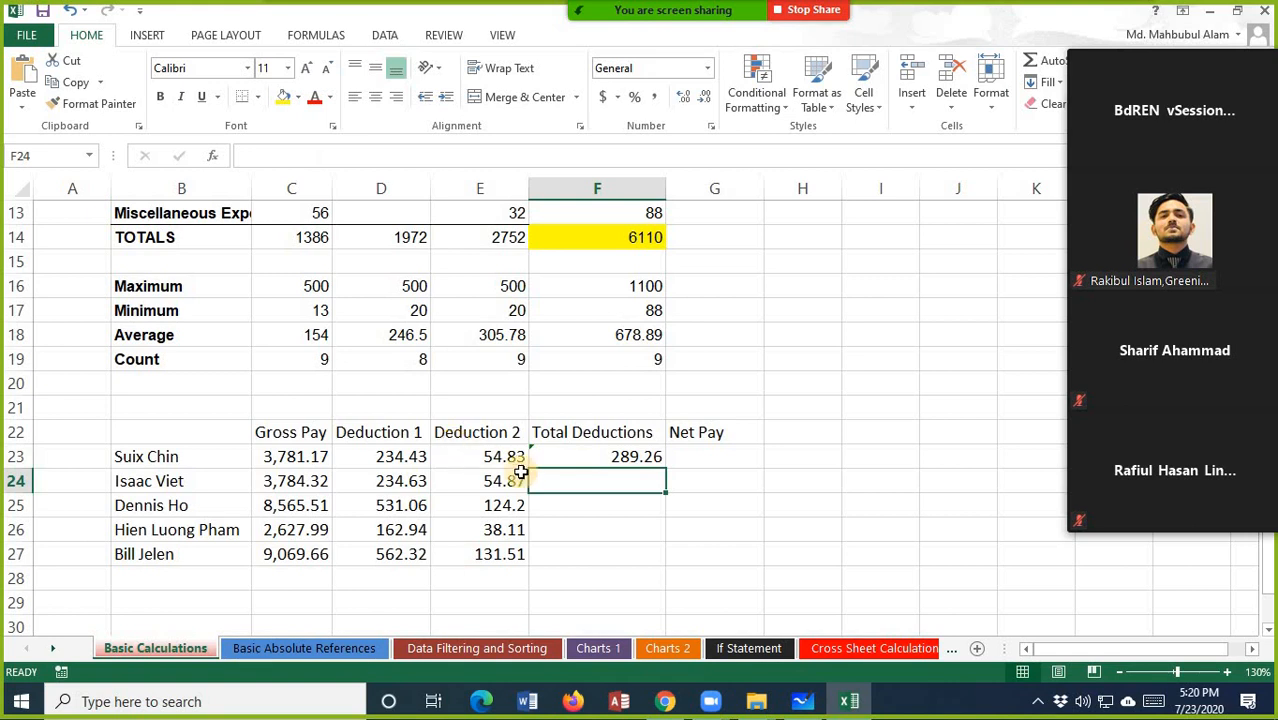
left_click(610, 455)
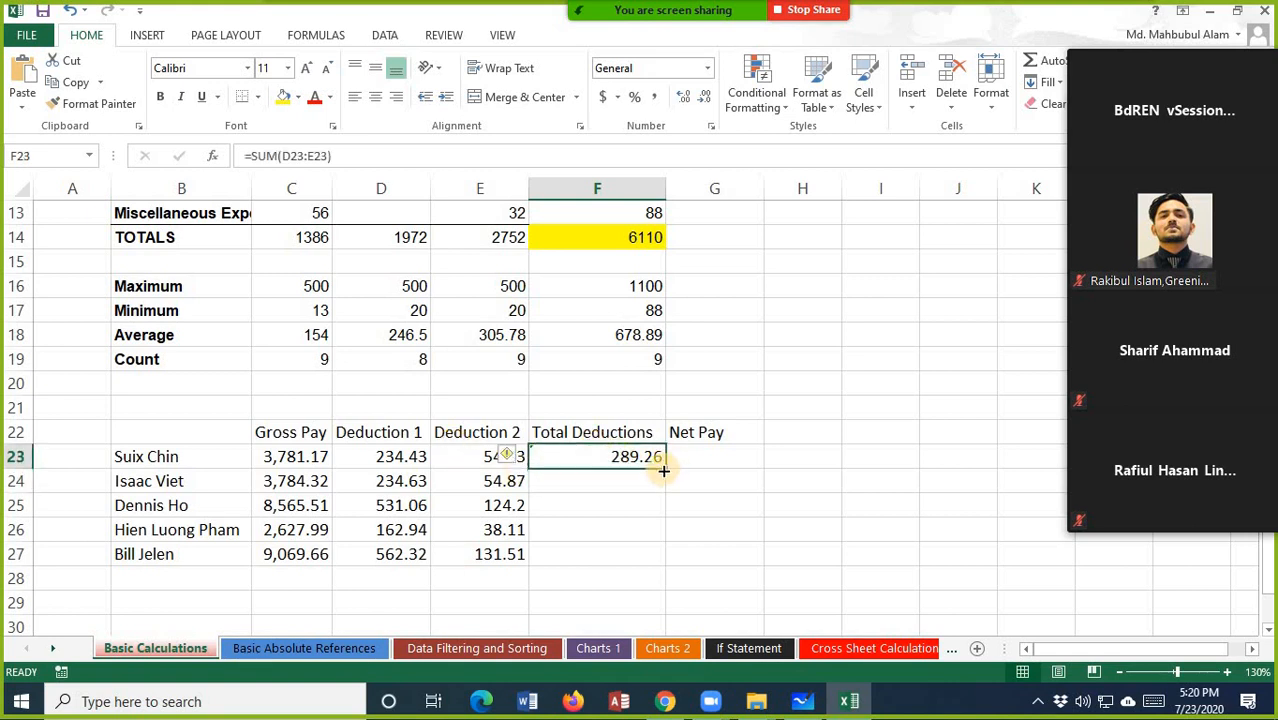
left_click_drag(667, 467, 675, 558)
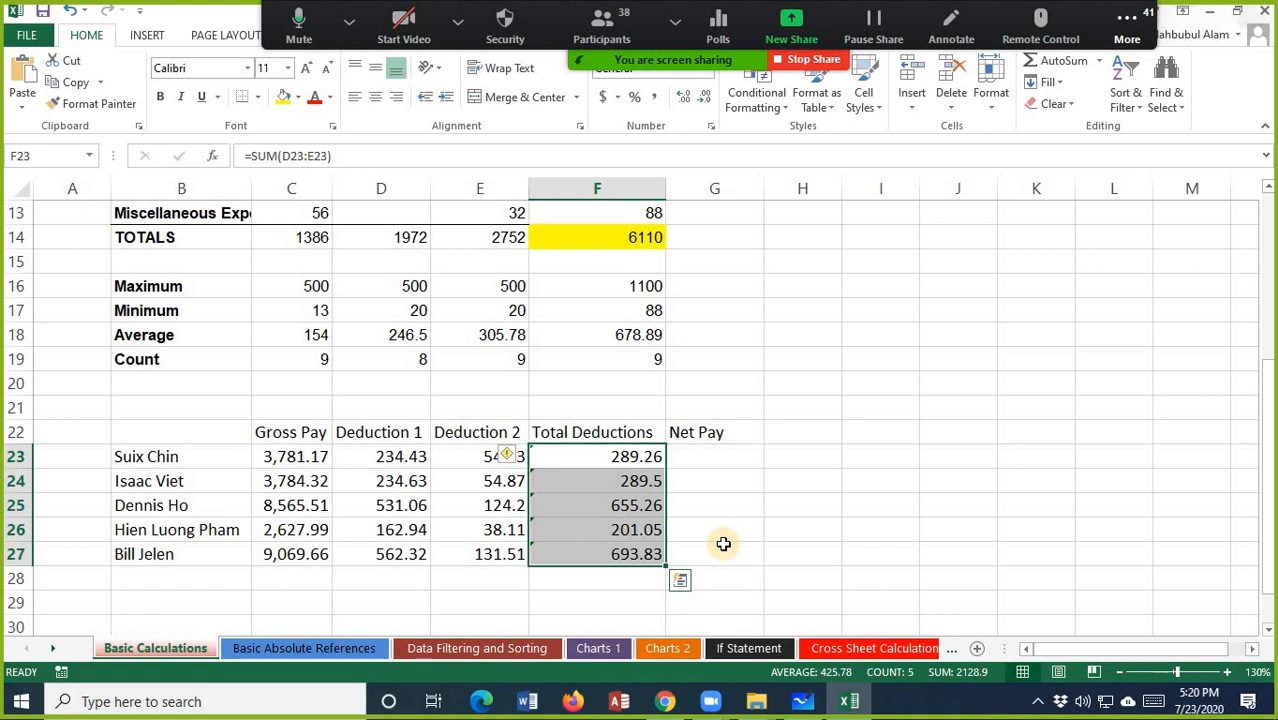
- Calculate Net Pay in G23 with =(C23-F23) and fill the formula down through G27
left_click(725, 456)
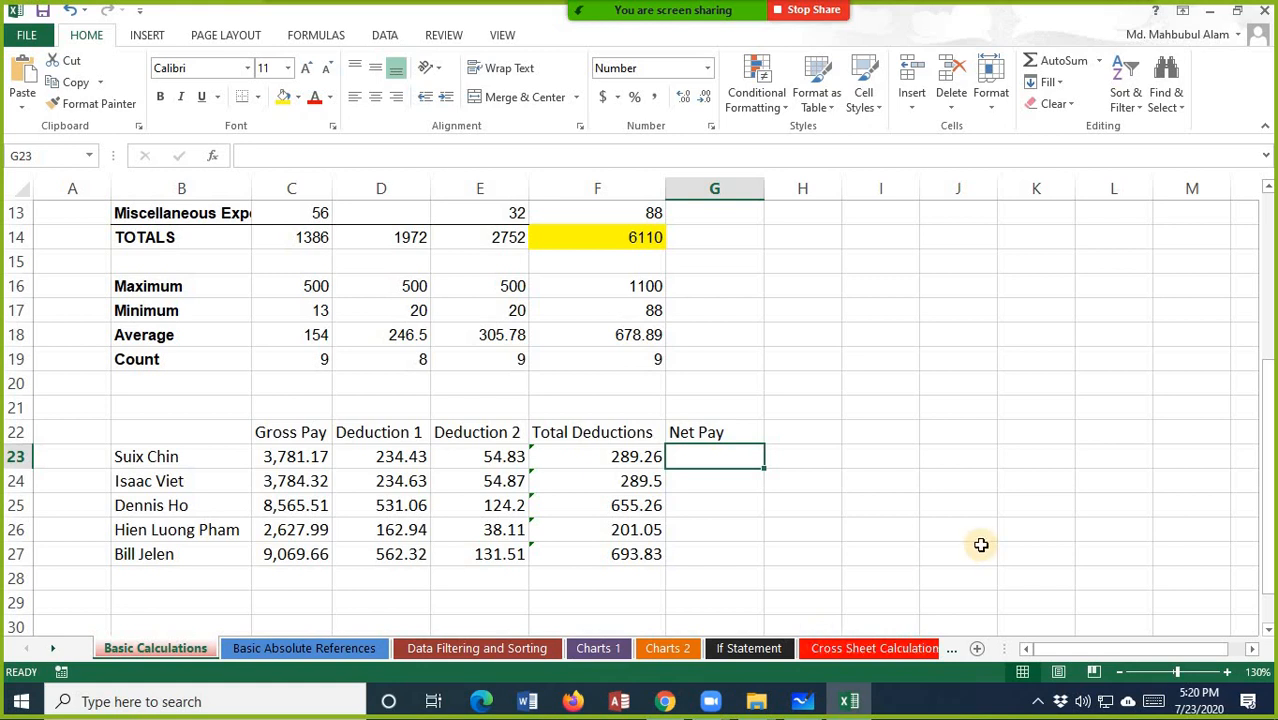
type("=(")
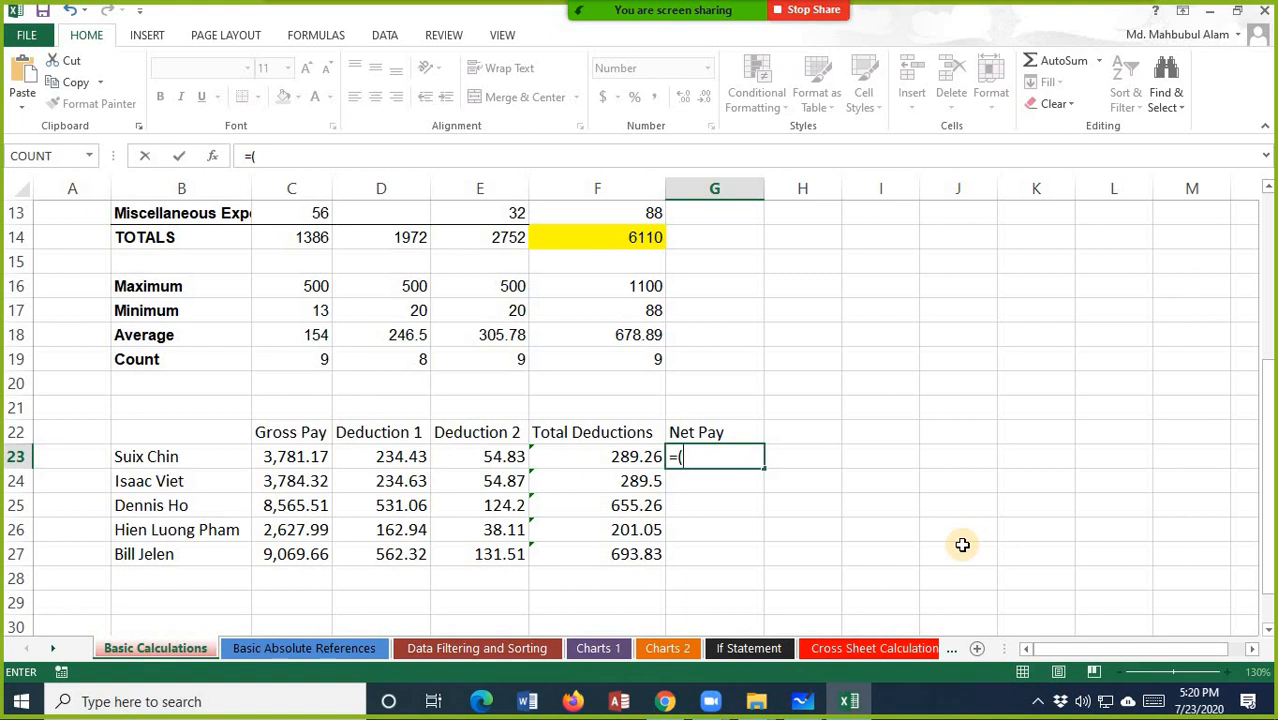
left_click(298, 457)
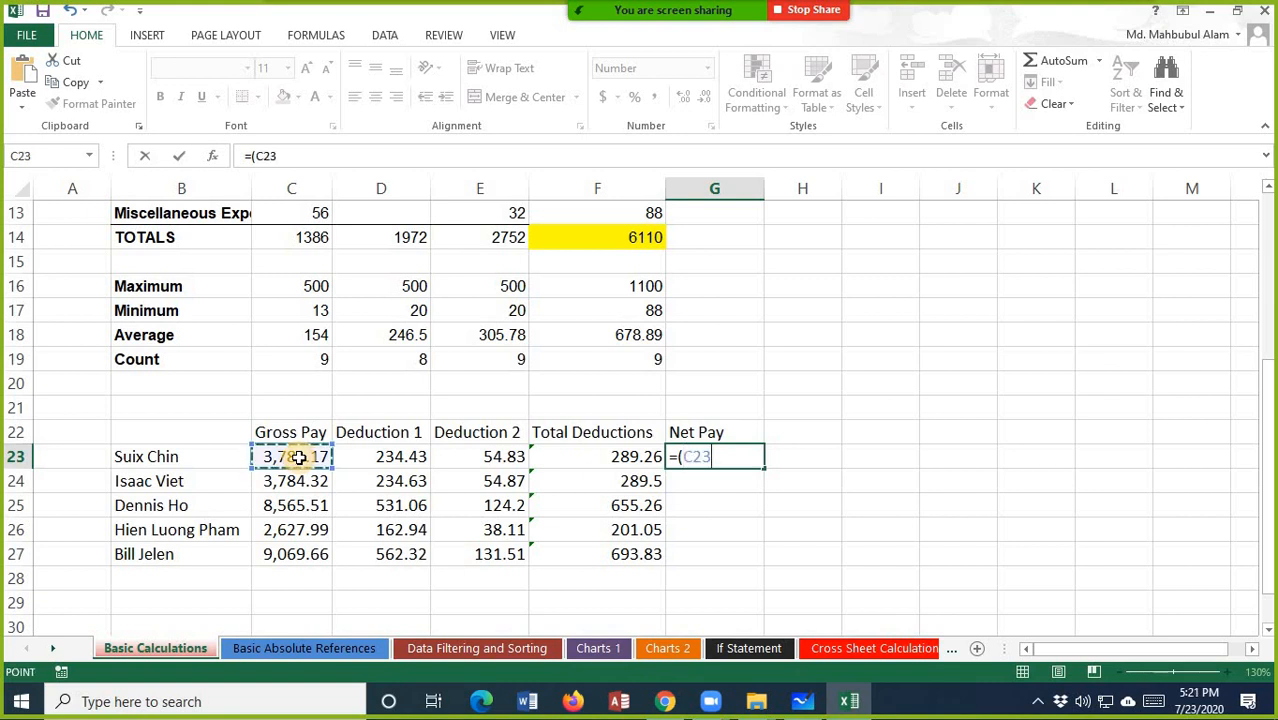
type("-")
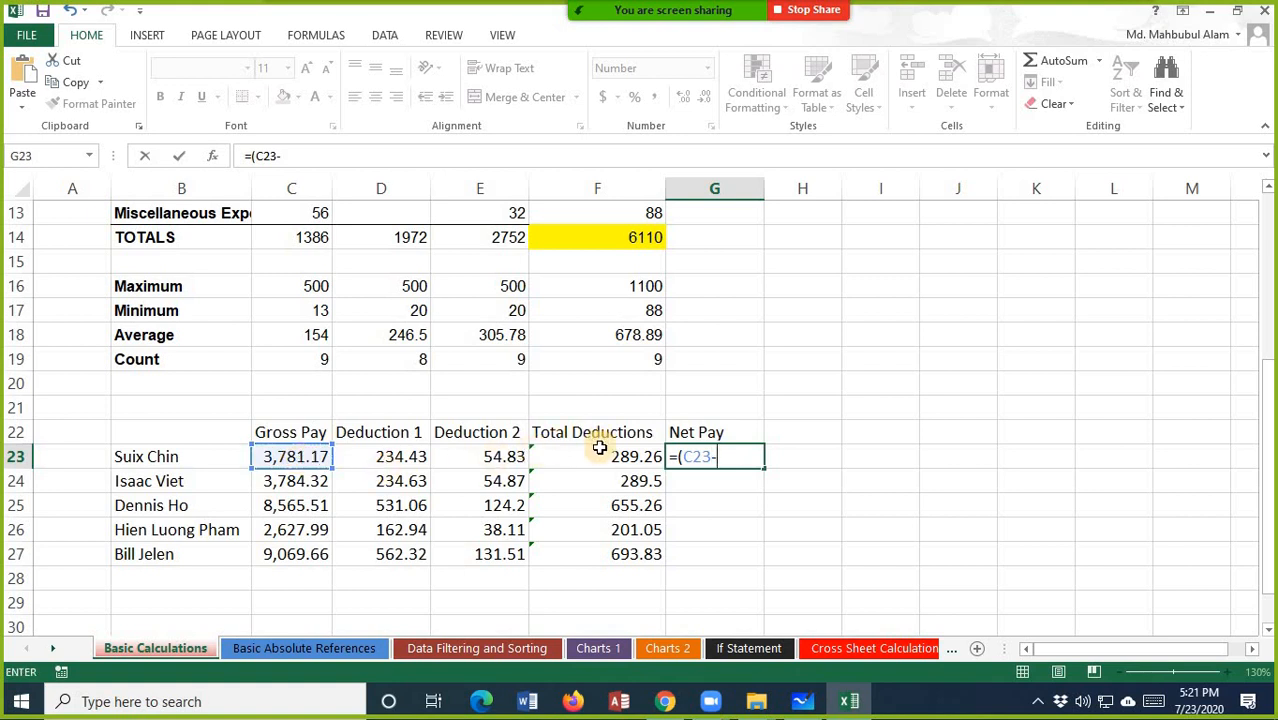
left_click(599, 451)
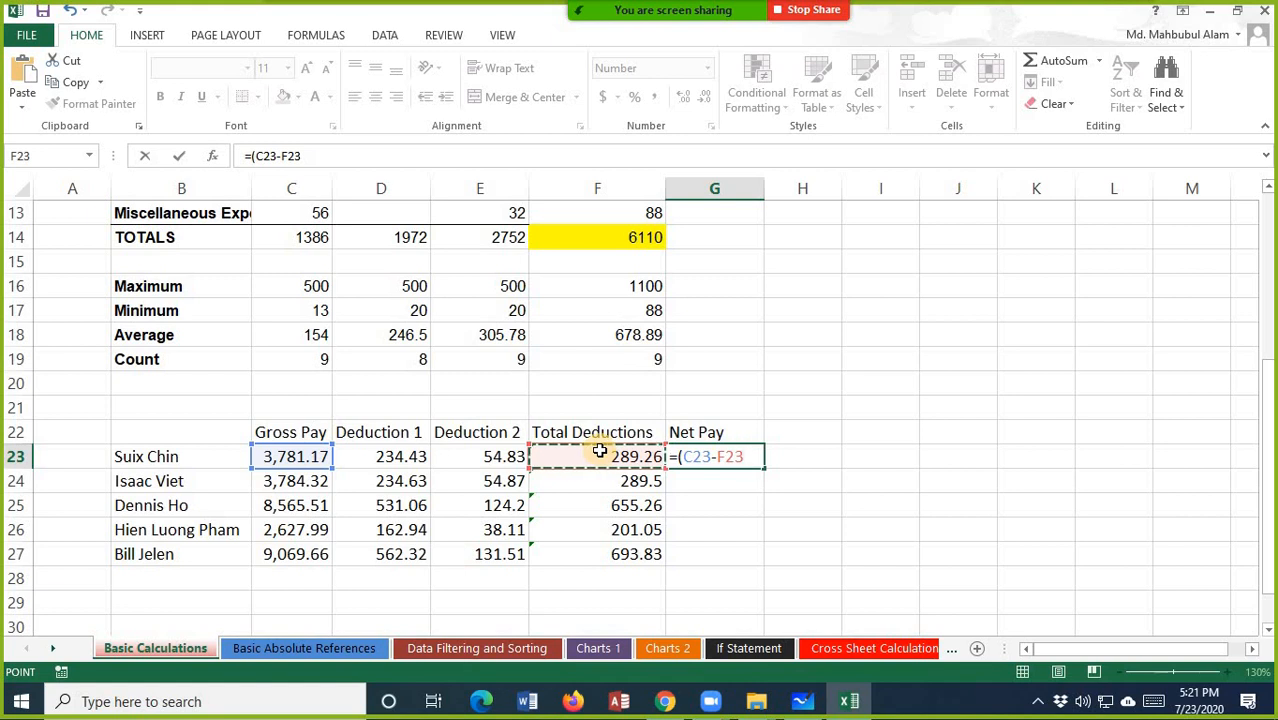
type(")")
key("Return")
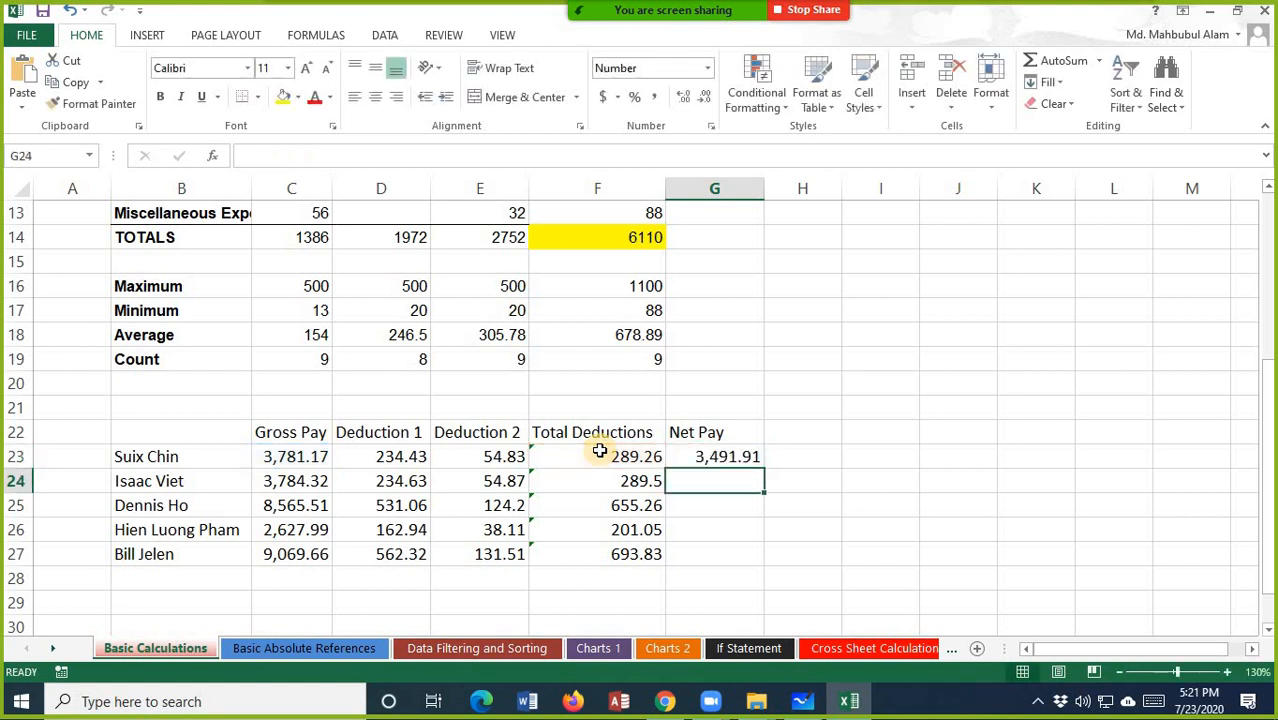
left_click(729, 455)
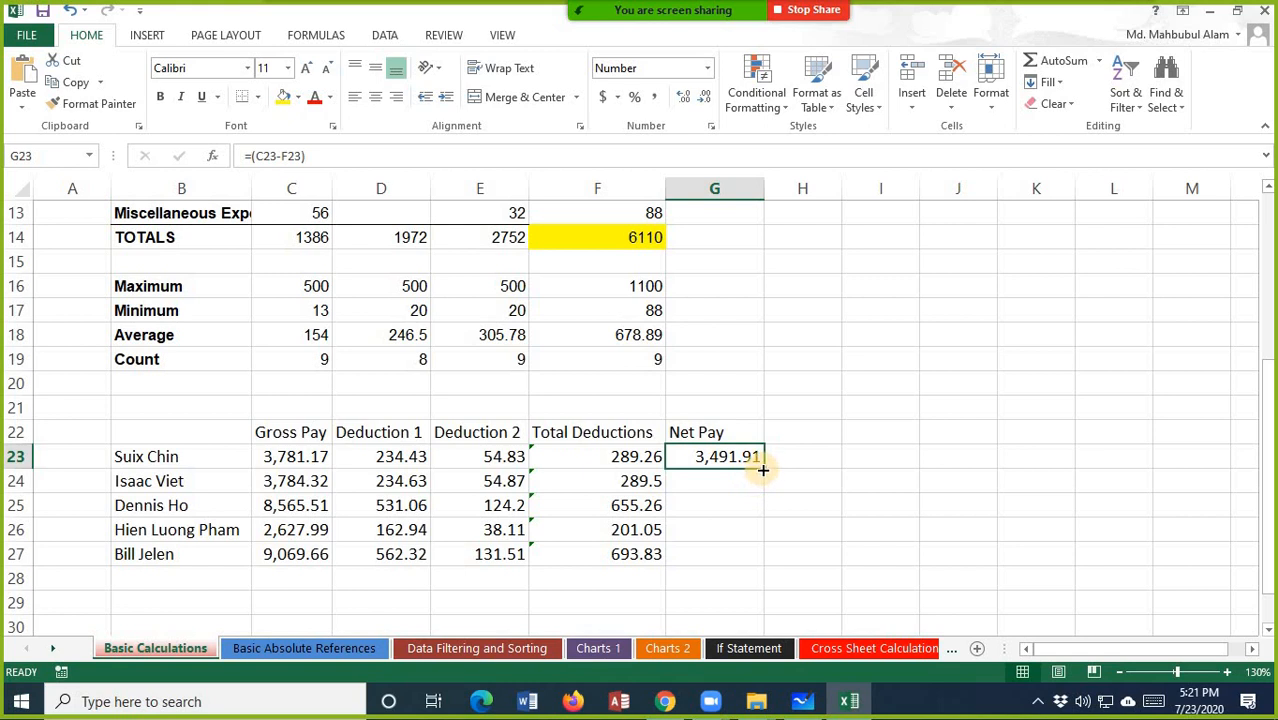
left_click_drag(763, 467, 763, 558)
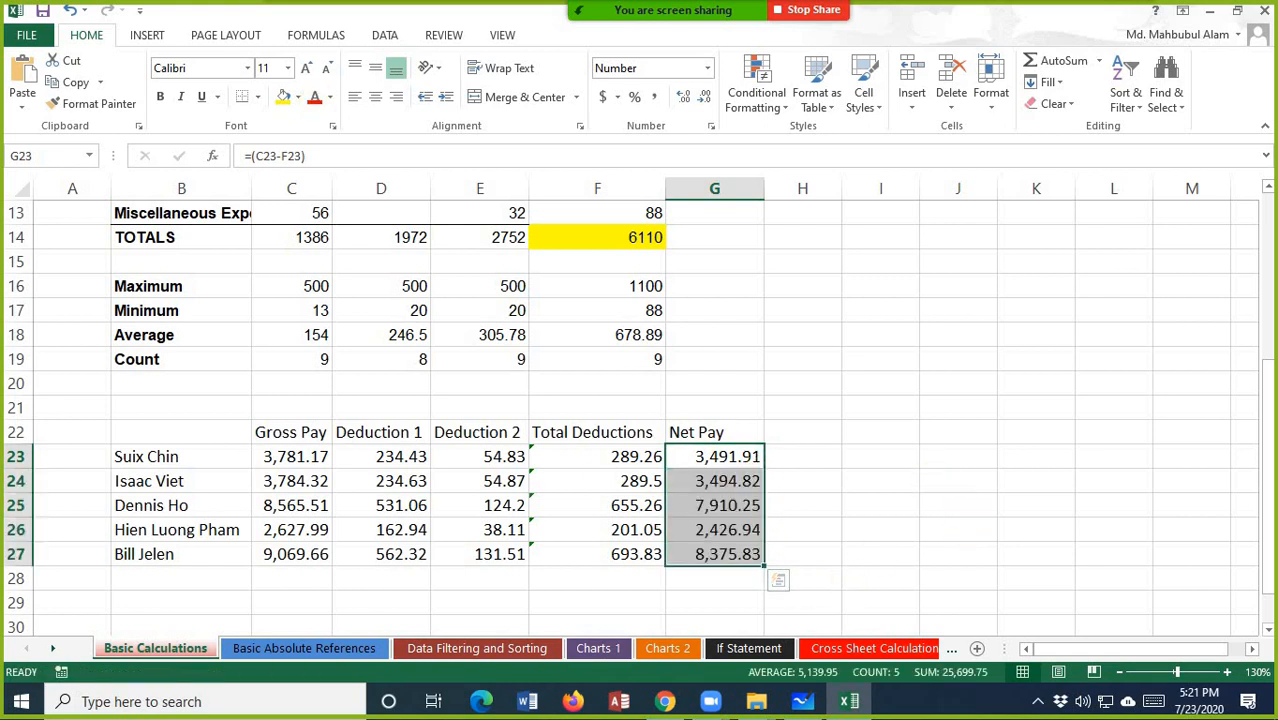
- Save the workbook and reduce the sheet zoom to 110%
key("ctrl+s")
scroll(965, 419, "down", 1)
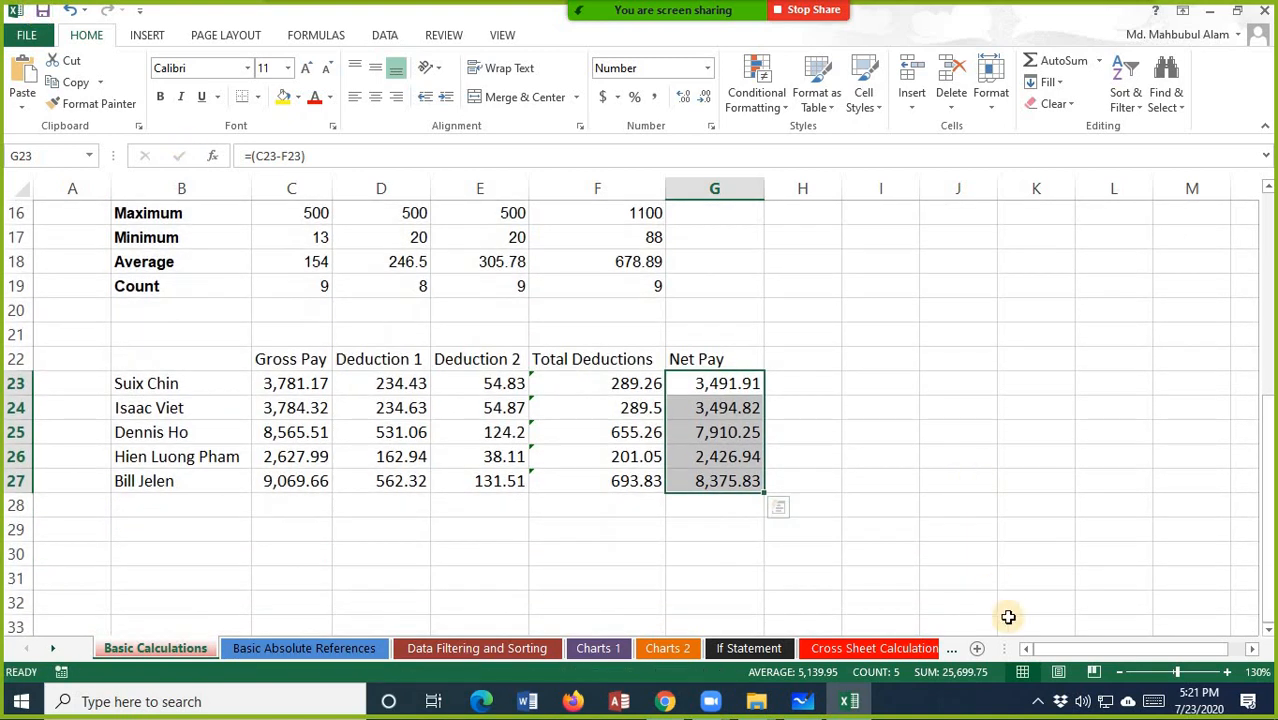
left_click(1120, 674)
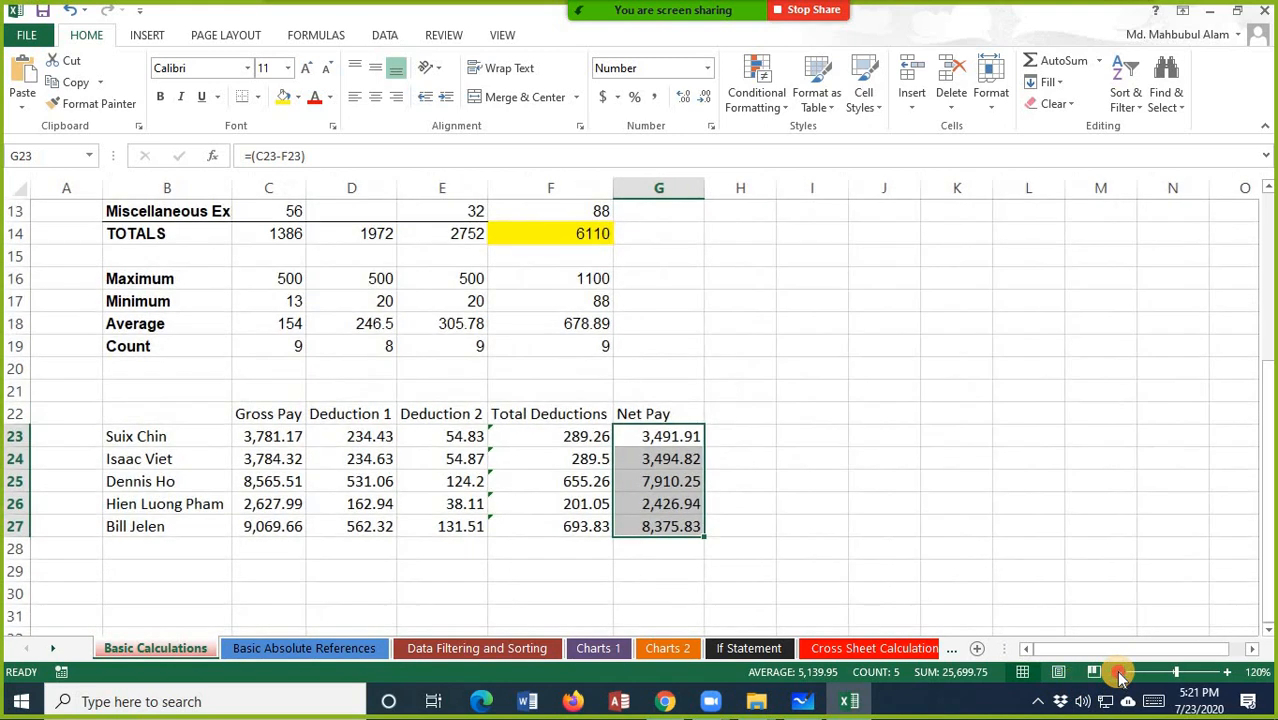
left_click(1120, 674)
mouse_move(610, 14)
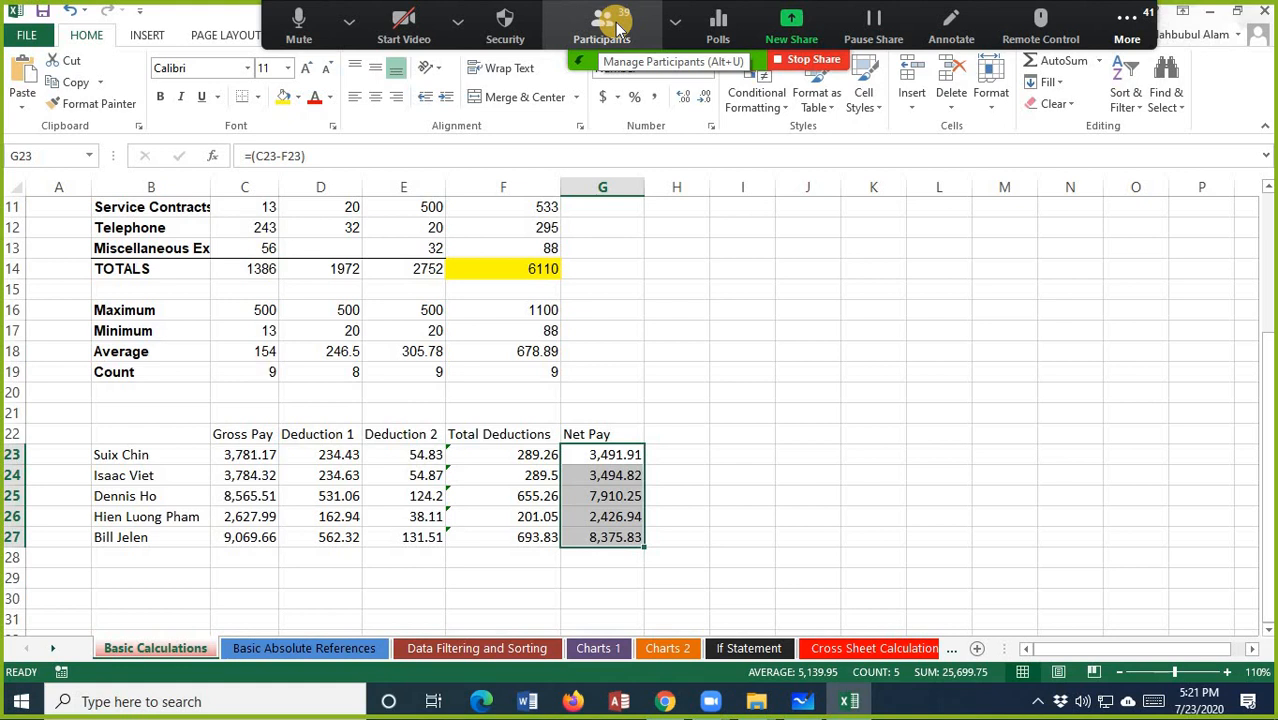
- Open the Basic Absolute References sheet and inspect the Budget amount in C3
left_click(295, 650)
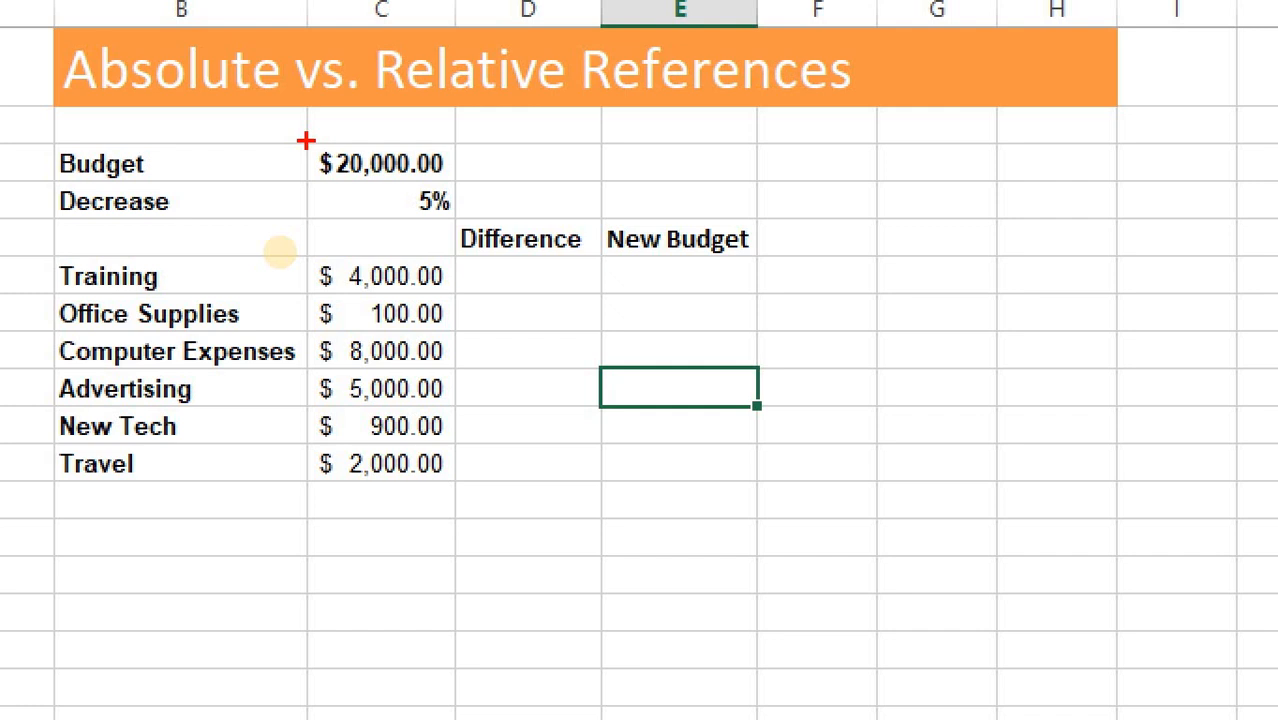
left_click_drag(306, 141, 453, 182)
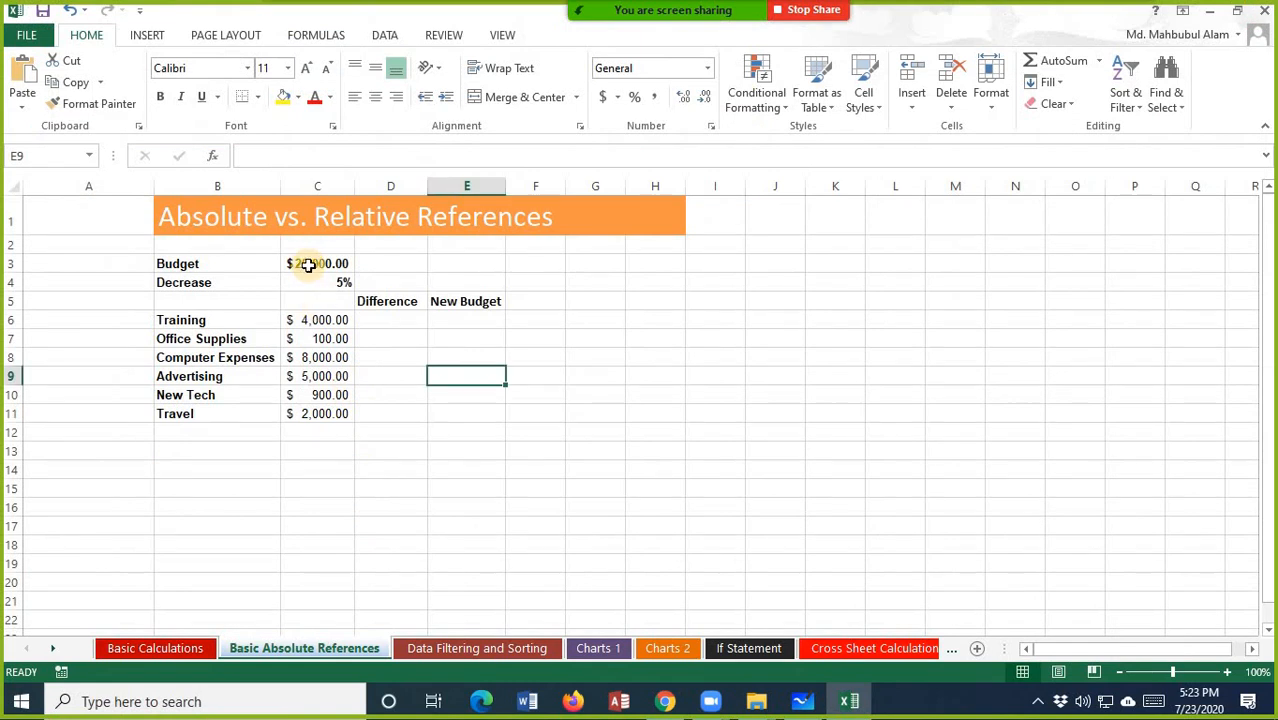
left_click(365, 166)
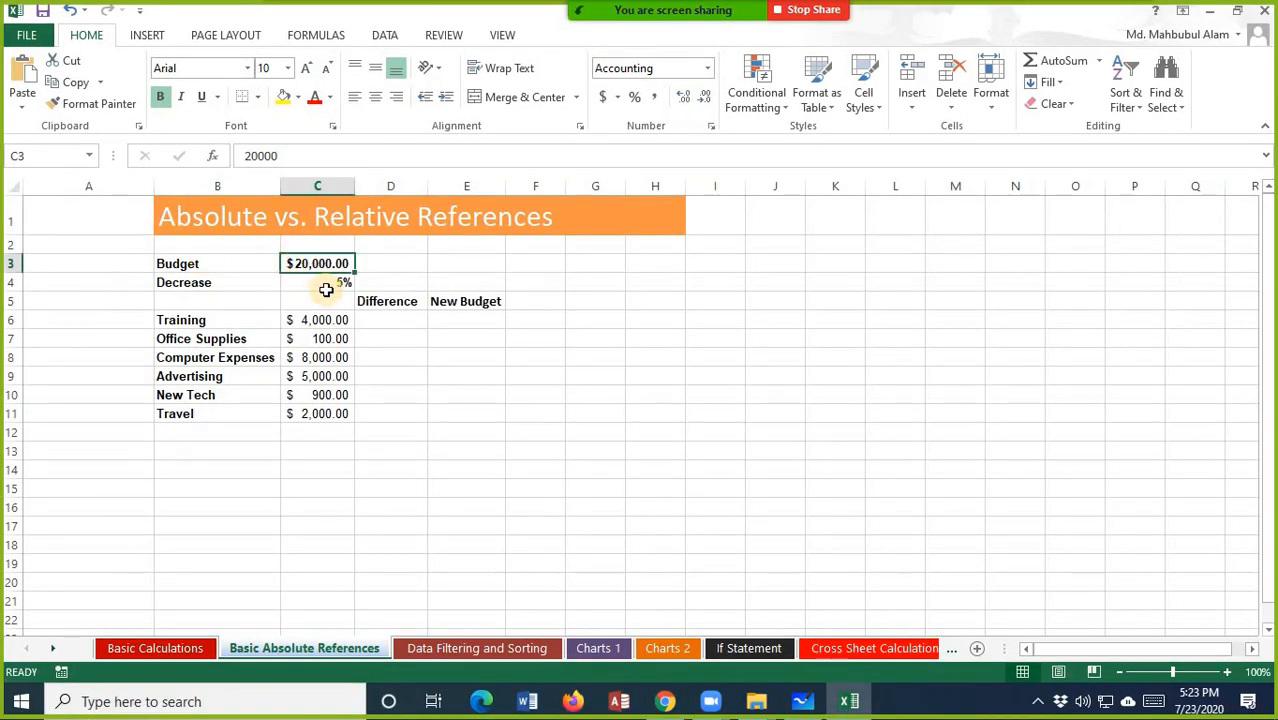
- Apply the Number format to the Decrease value in C4 and compare it with the formats of C6 and C7
left_click(136, 575)
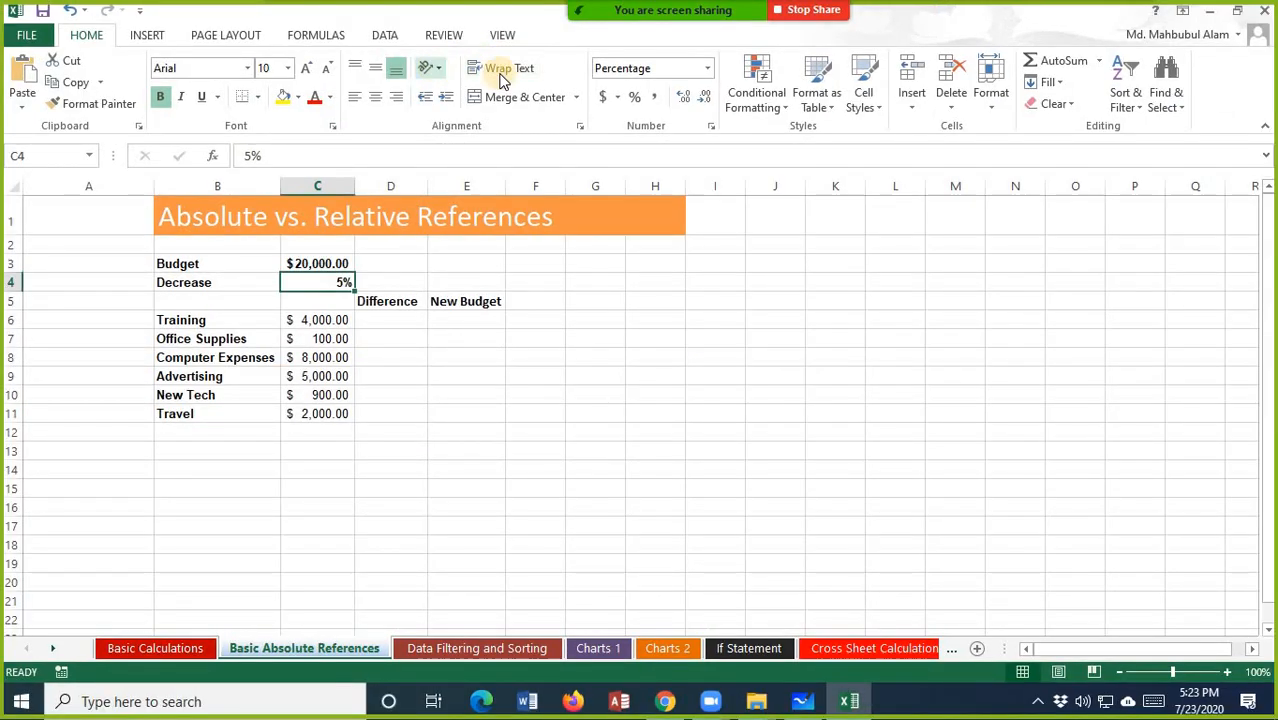
left_click(709, 72)
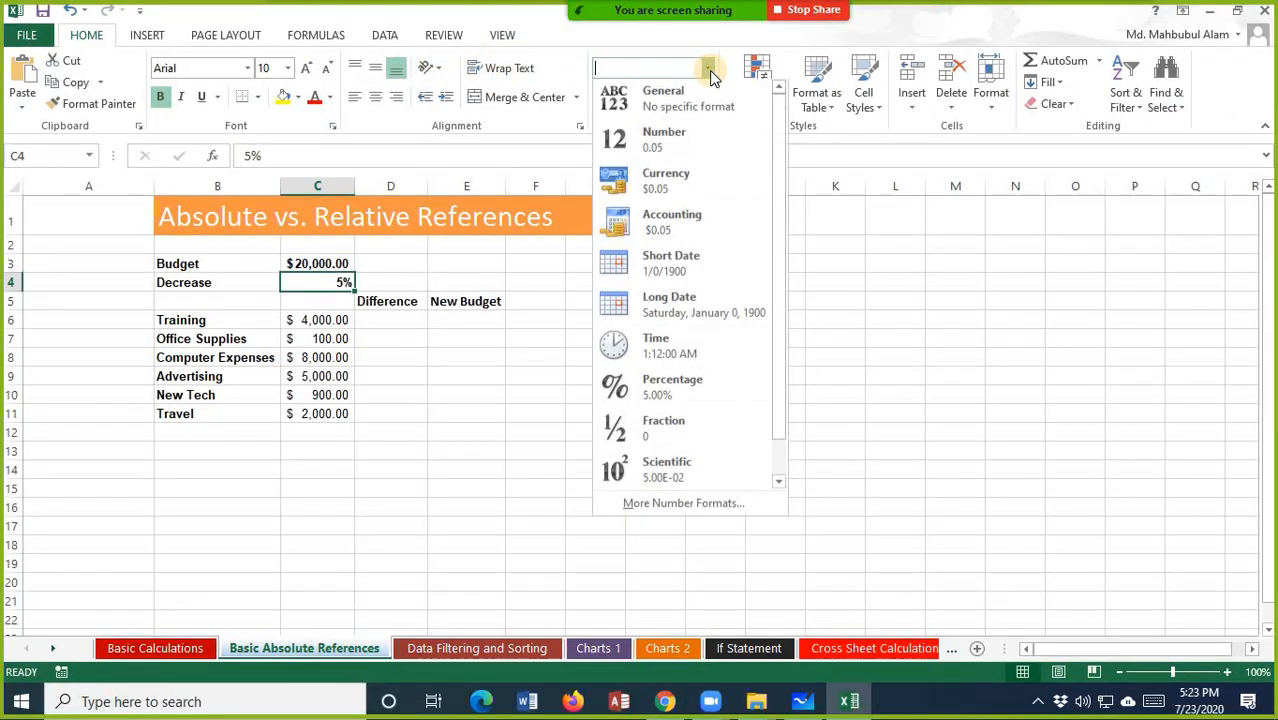
left_click(678, 140)
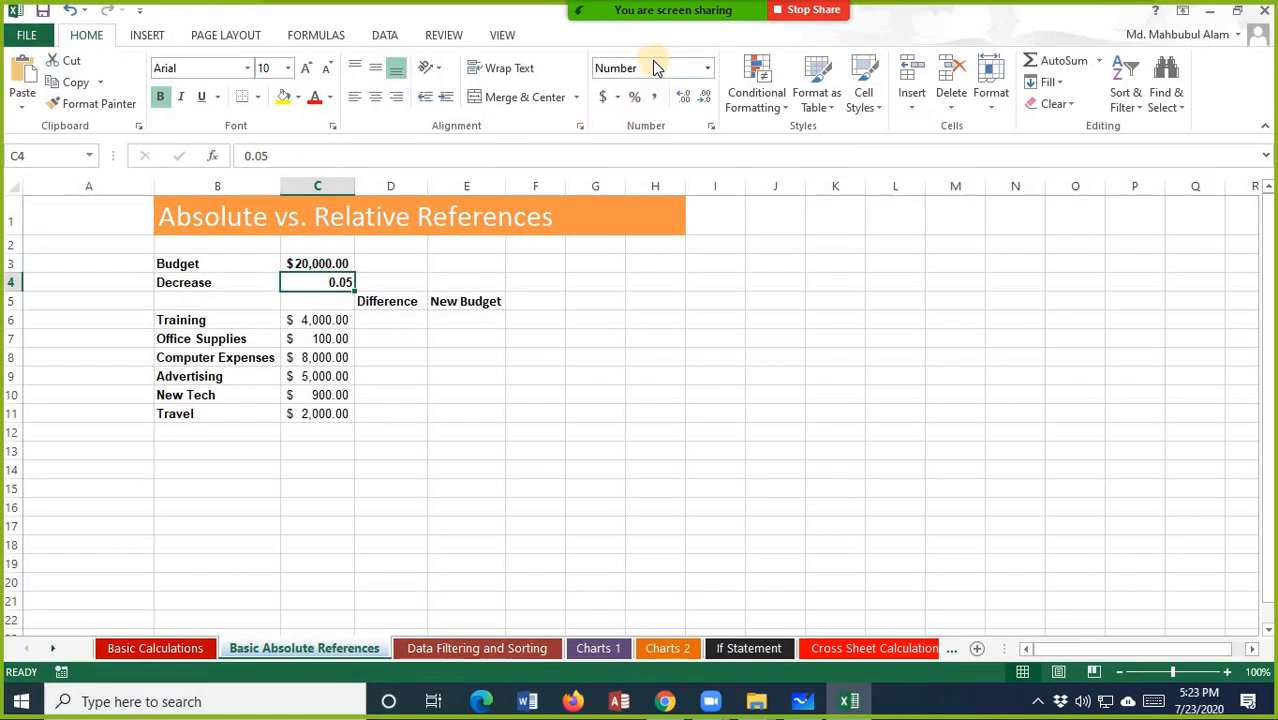
left_click(631, 65)
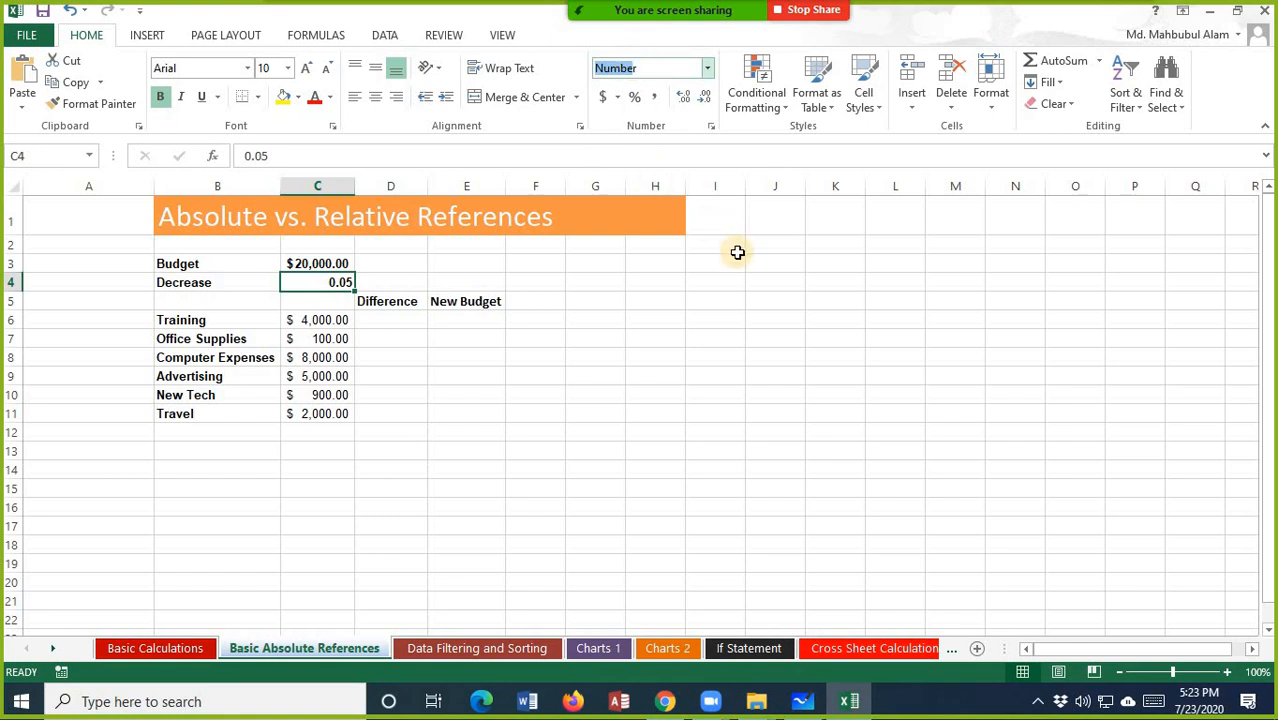
left_click(322, 320)
left_click(315, 343)
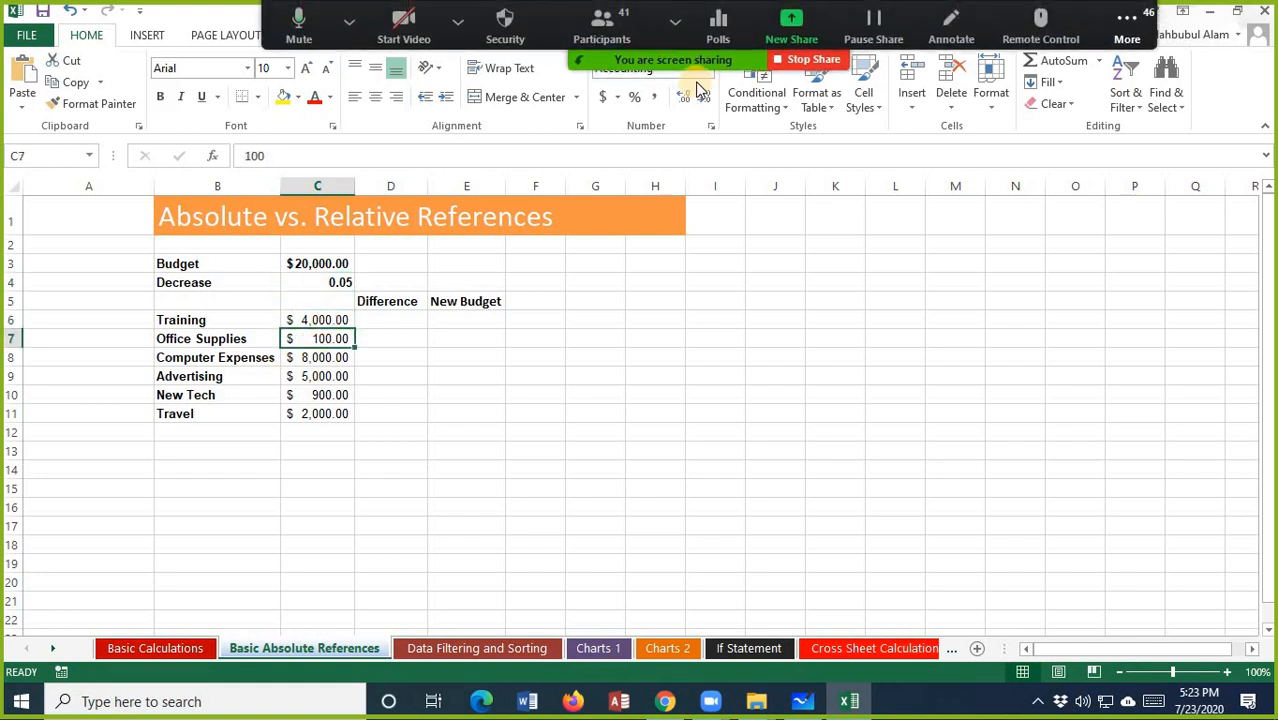
- Format the Decrease value in C4 as Percentage with no decimal places
left_click(343, 284)
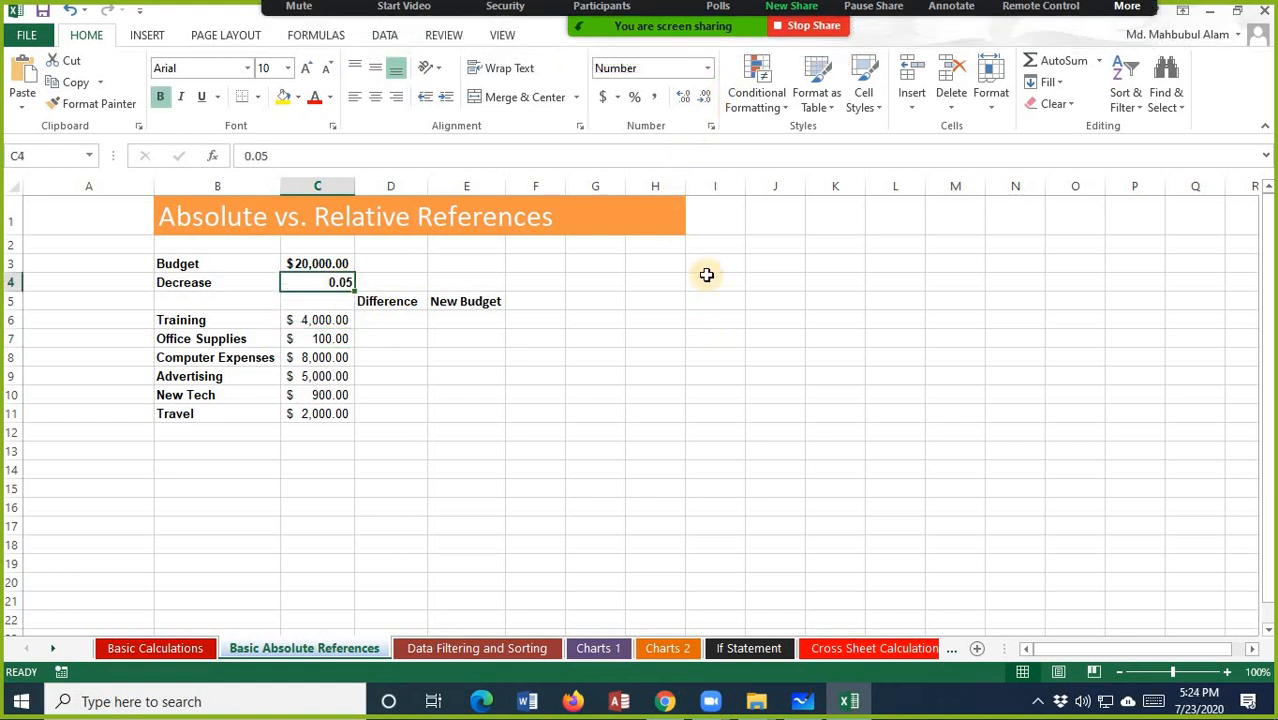
left_click(707, 68)
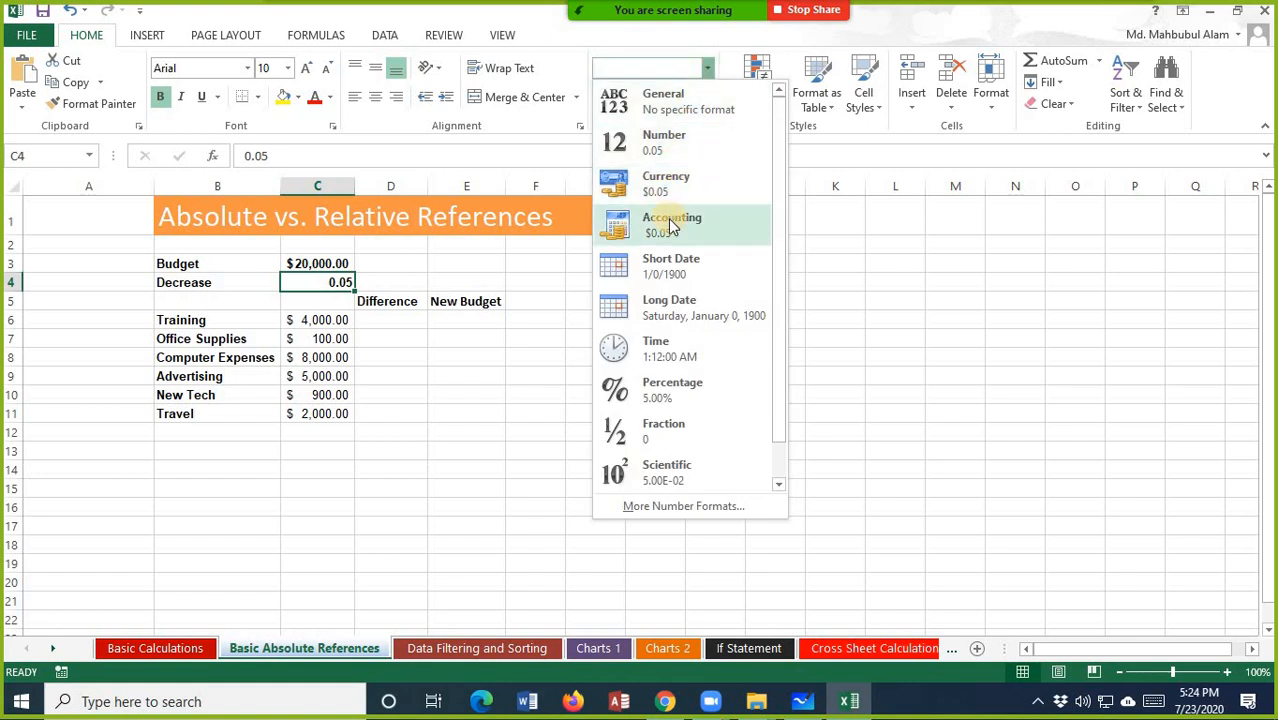
left_click(668, 387)
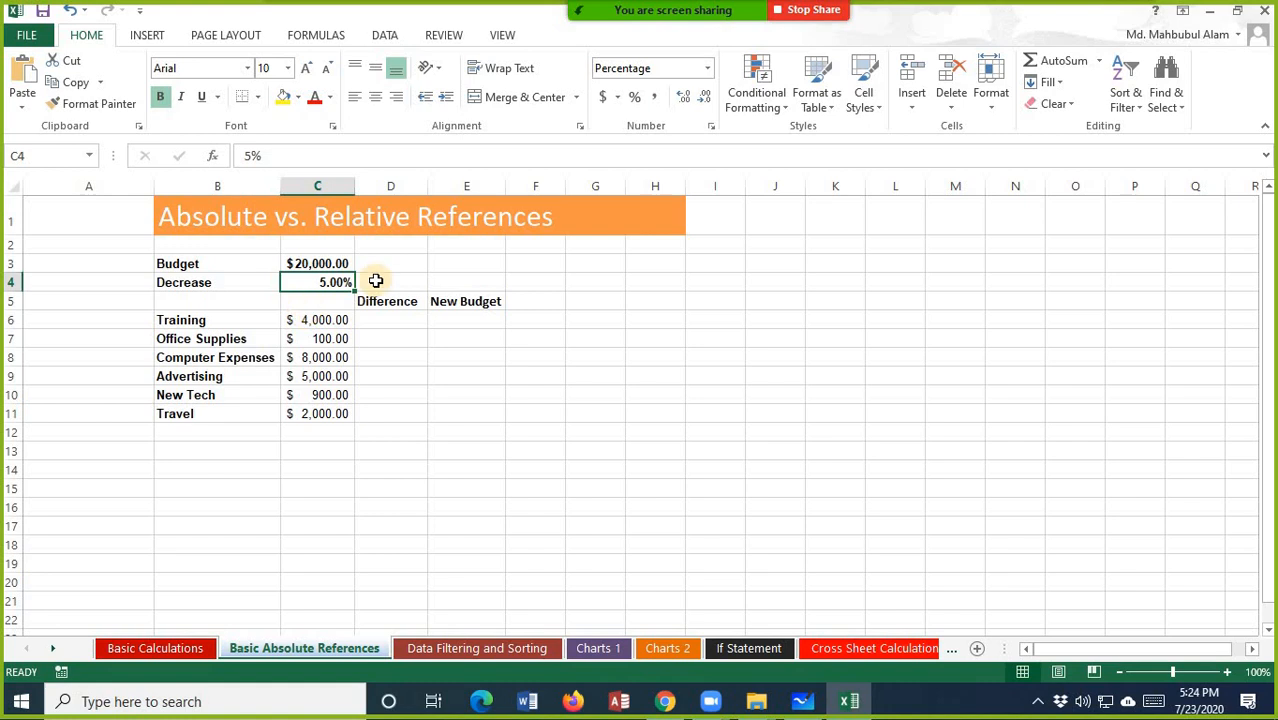
left_click(708, 97)
left_click(708, 97)
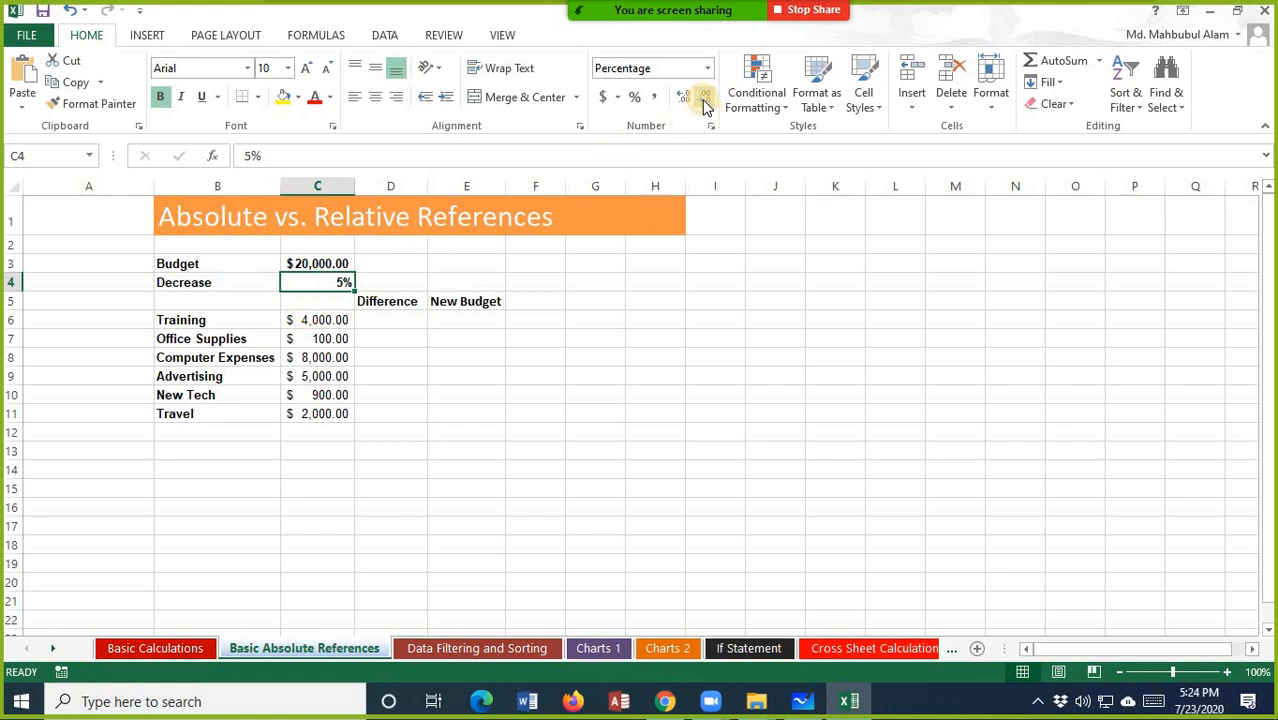
- Inspect the Budget amount in C3 and the Decrease rate in C4
left_click(733, 314)
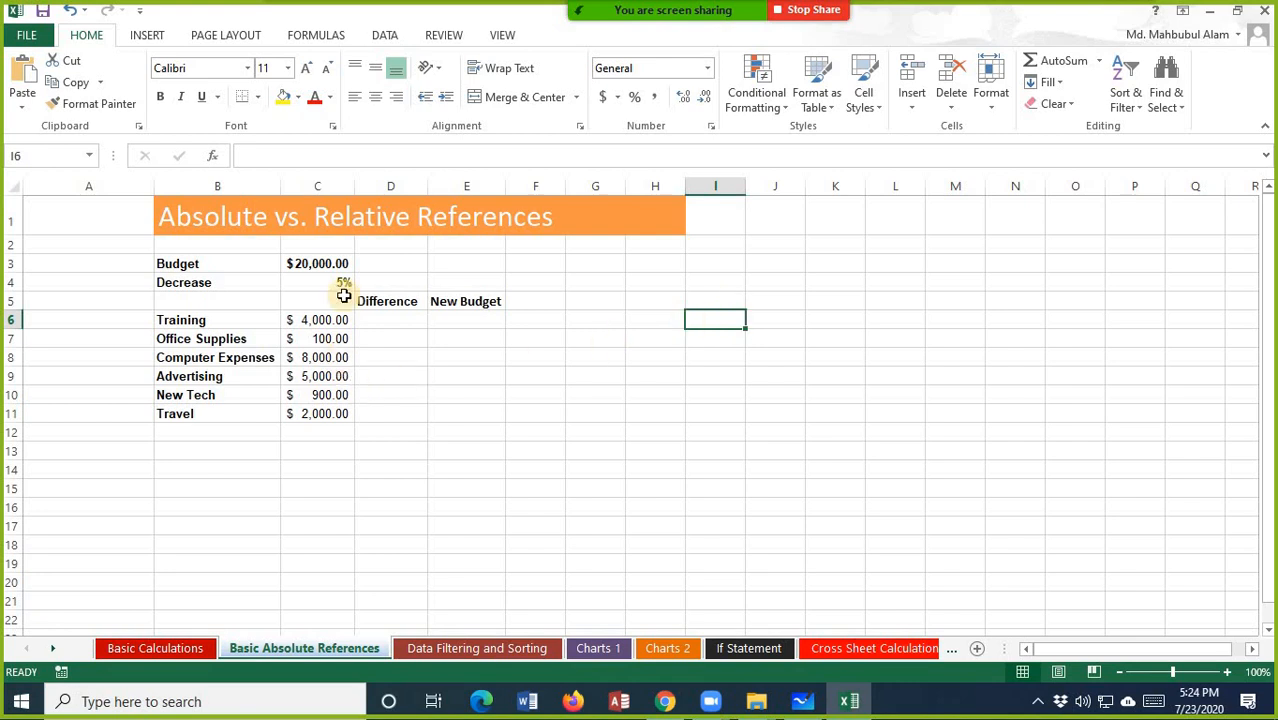
left_click(325, 264)
left_click(330, 280)
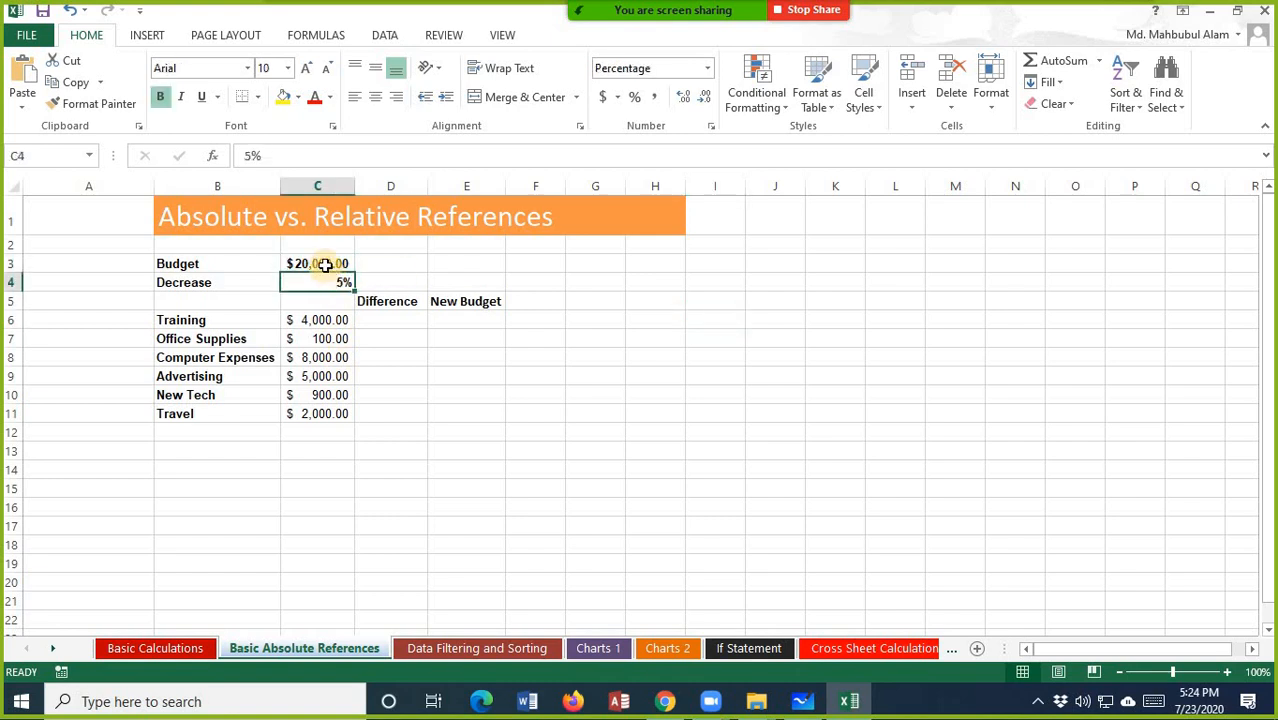
- Compare the Budget amount in C3 with the Decrease rate in C4
left_click(323, 264)
left_click(333, 284)
left_click(328, 264)
left_click(334, 280)
left_click(328, 262)
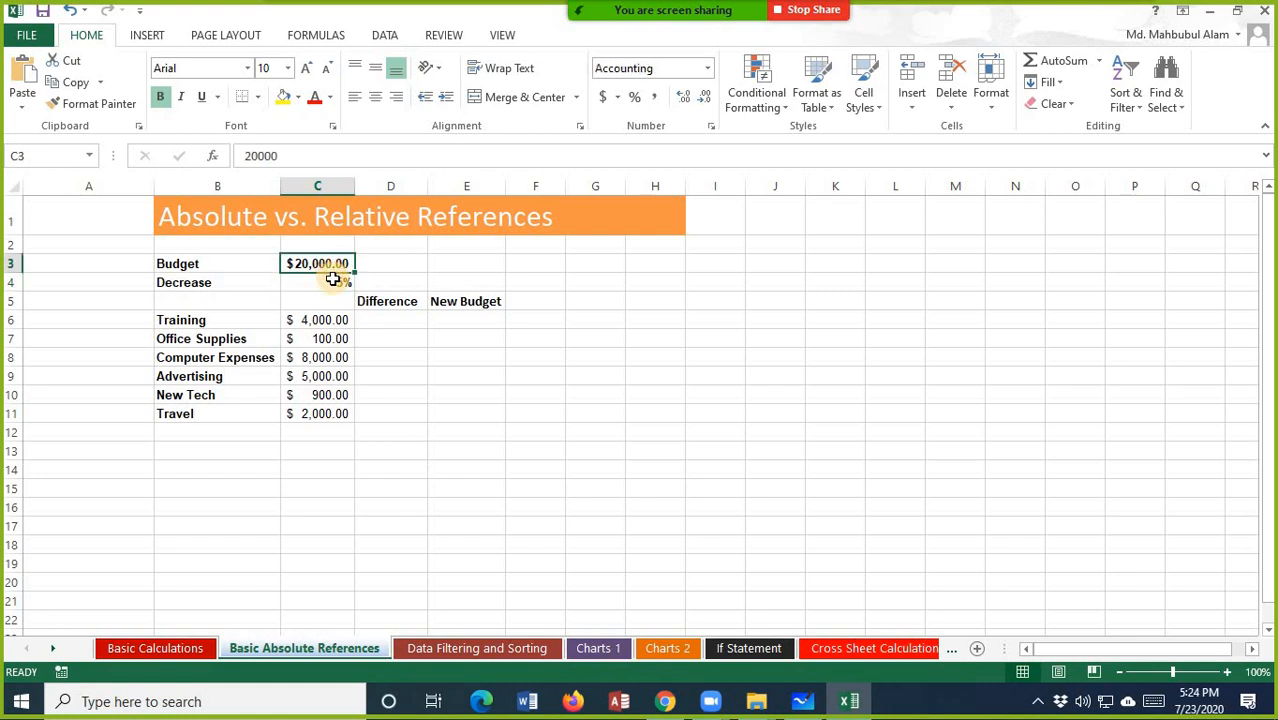
left_click(336, 279)
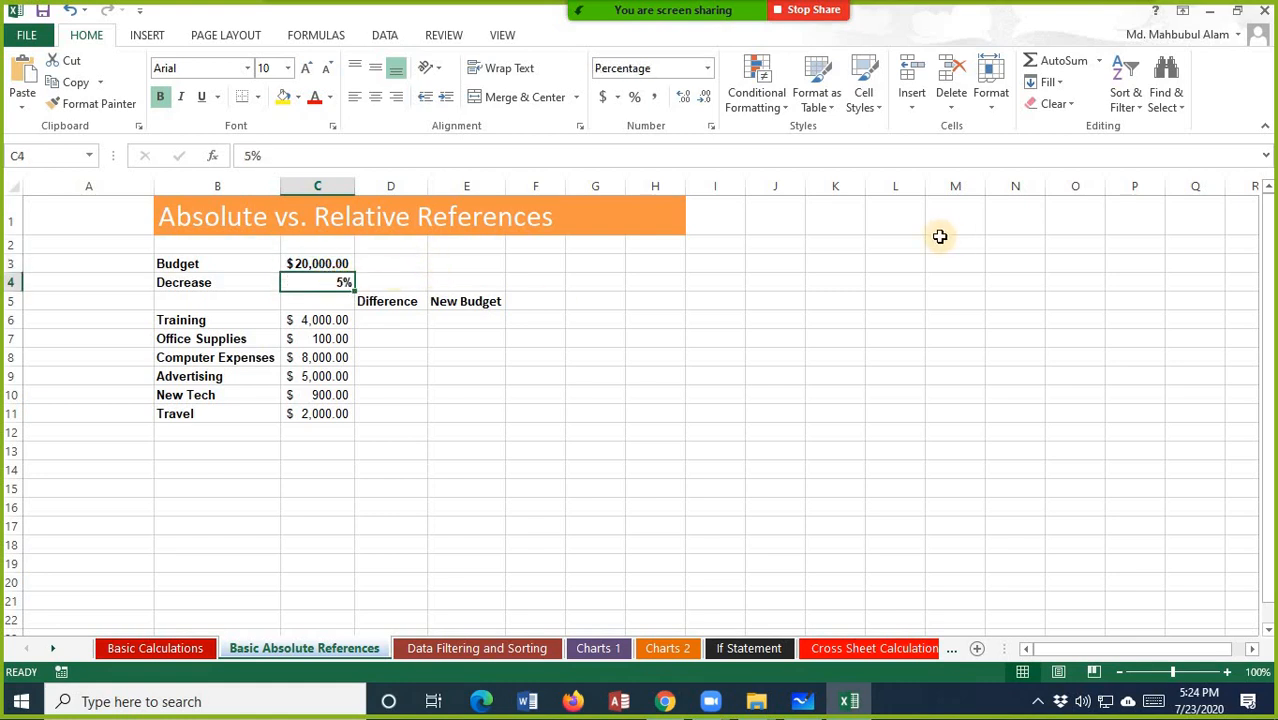
- Enter the label My budget in J3, in the empty area beside the budget table
left_click(765, 263)
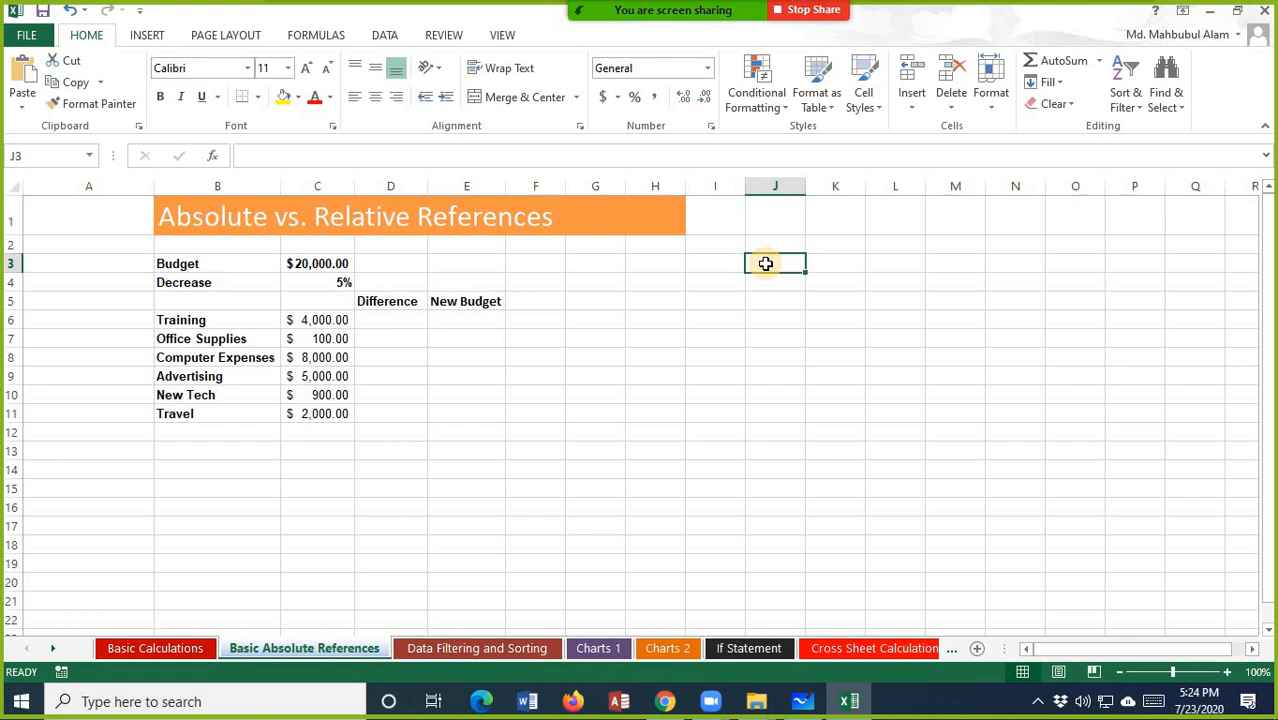
type("My budge")
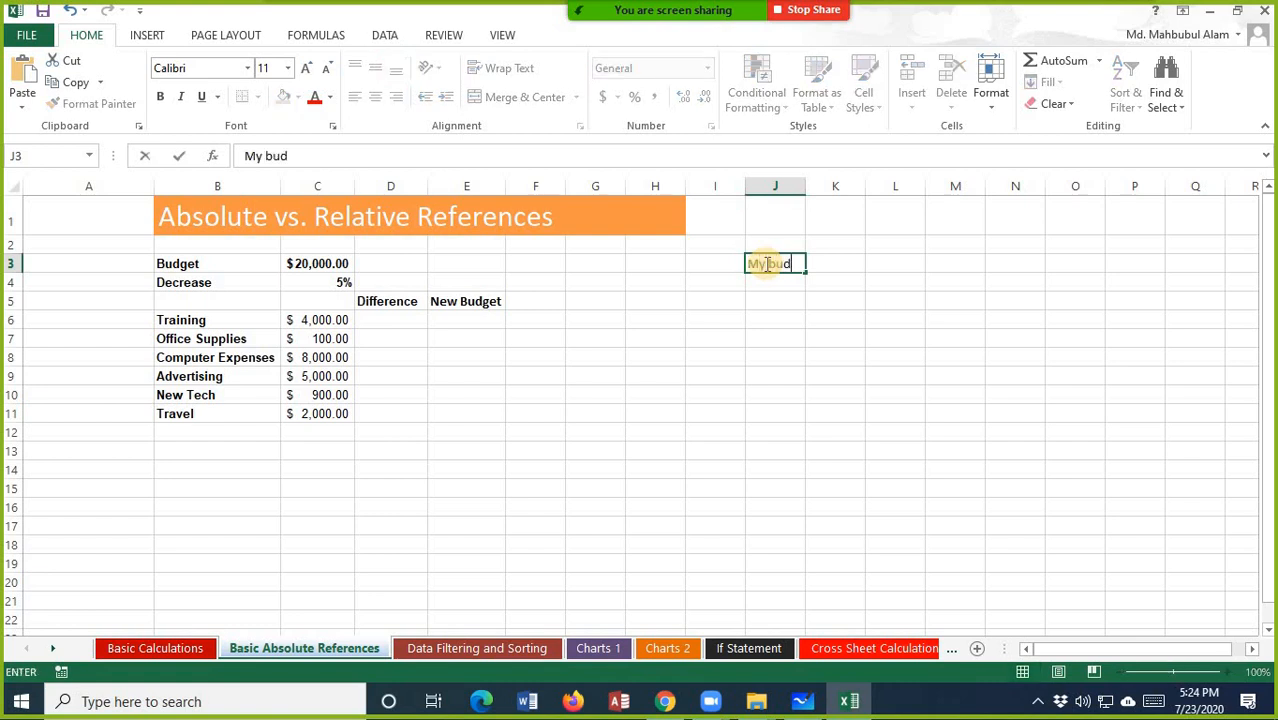
key("Tab")
key("Tab")
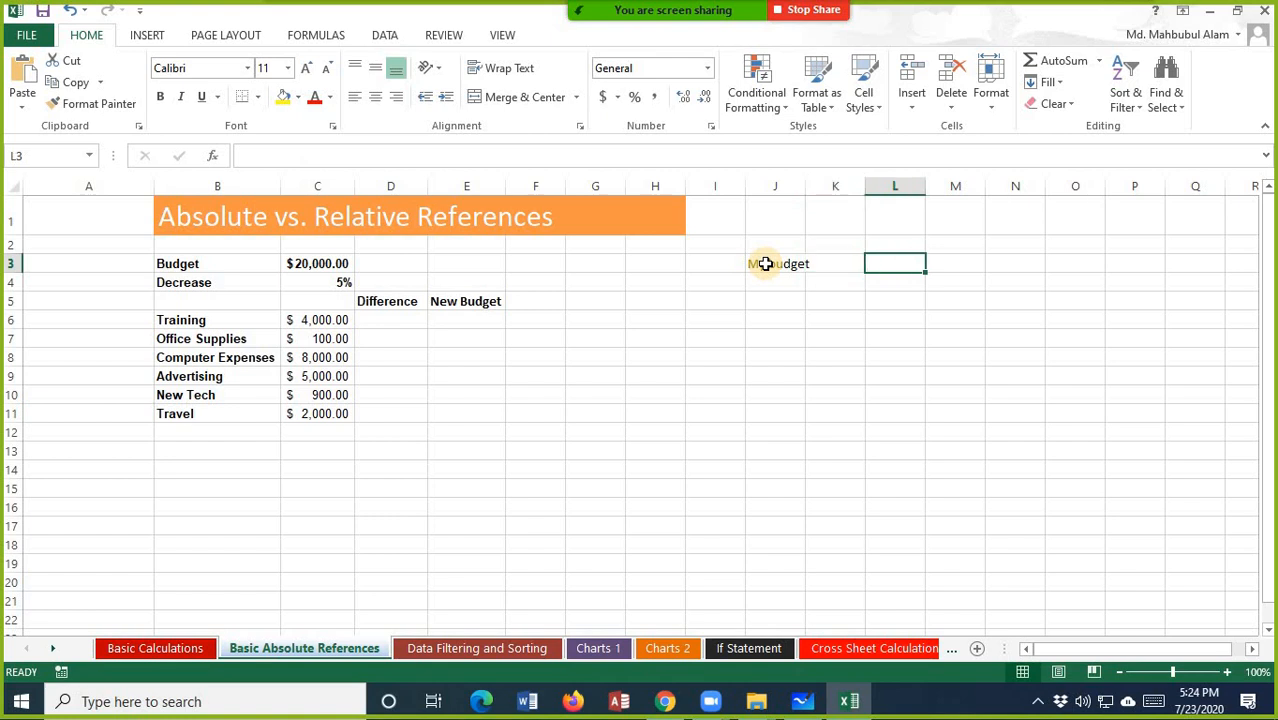
- Calculate the budget decrease in L3 with the formula =C3*C4
type("=")
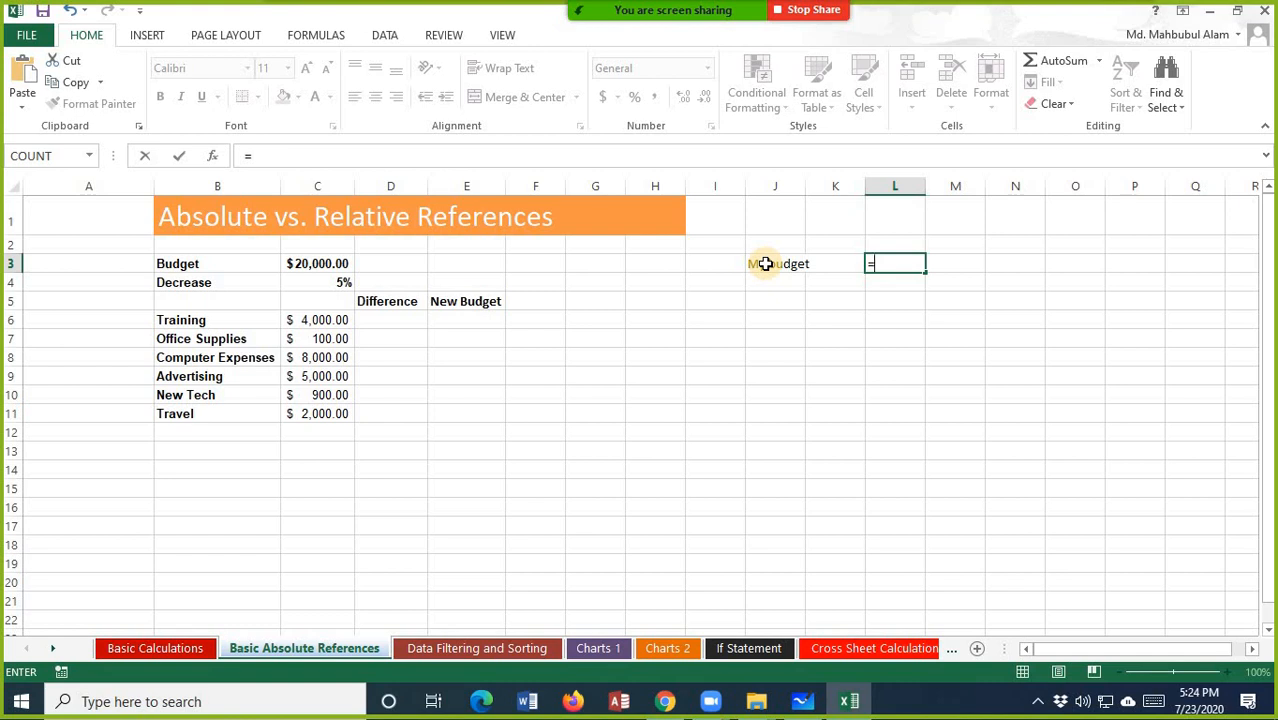
left_click(320, 263)
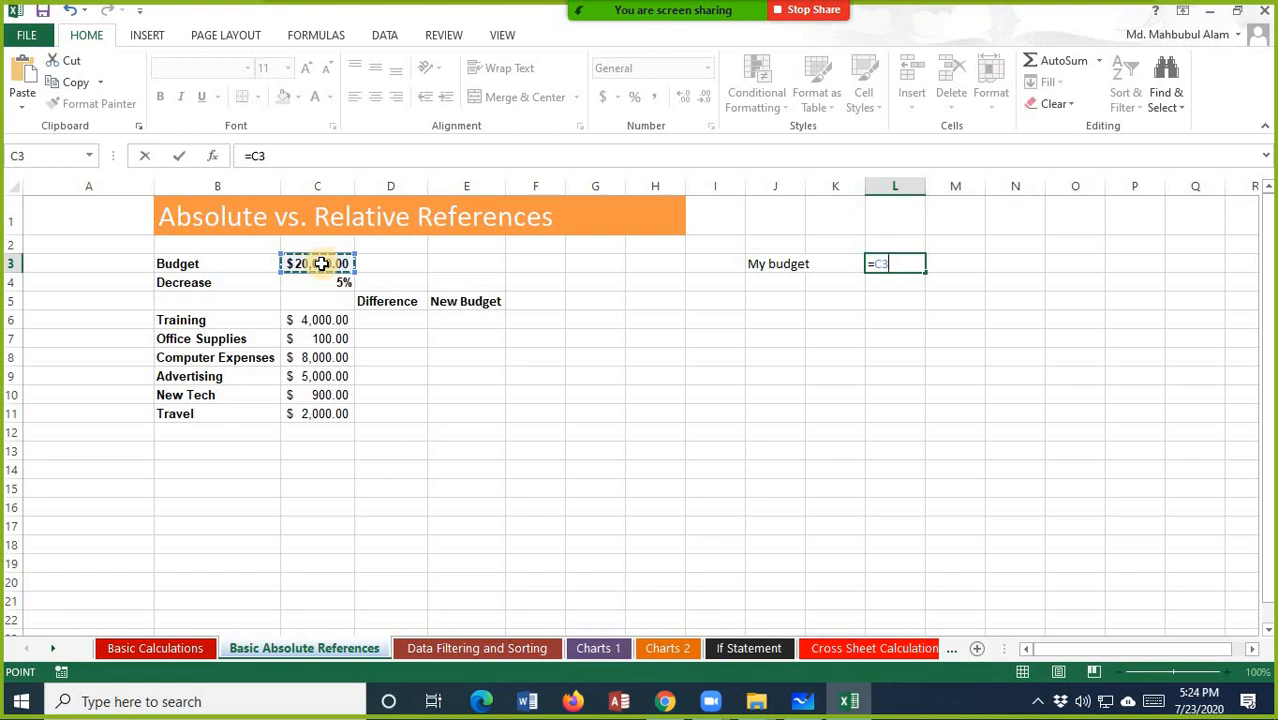
type("*")
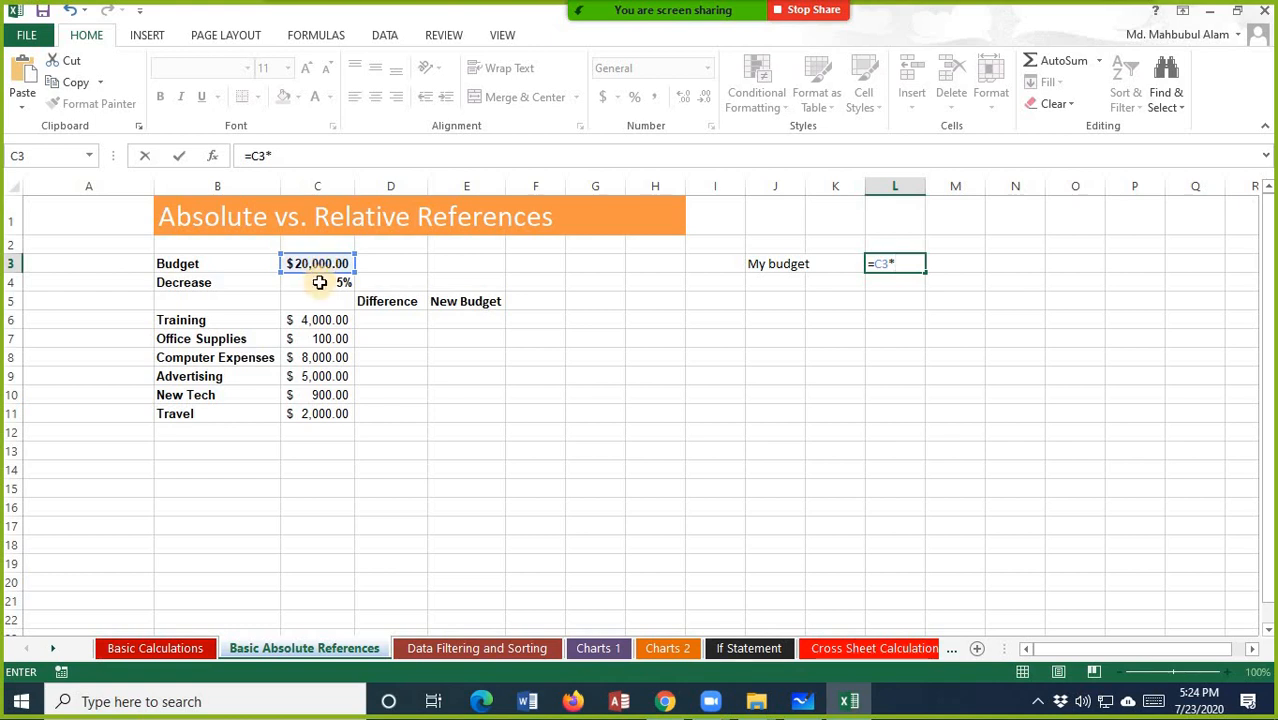
left_click(319, 283)
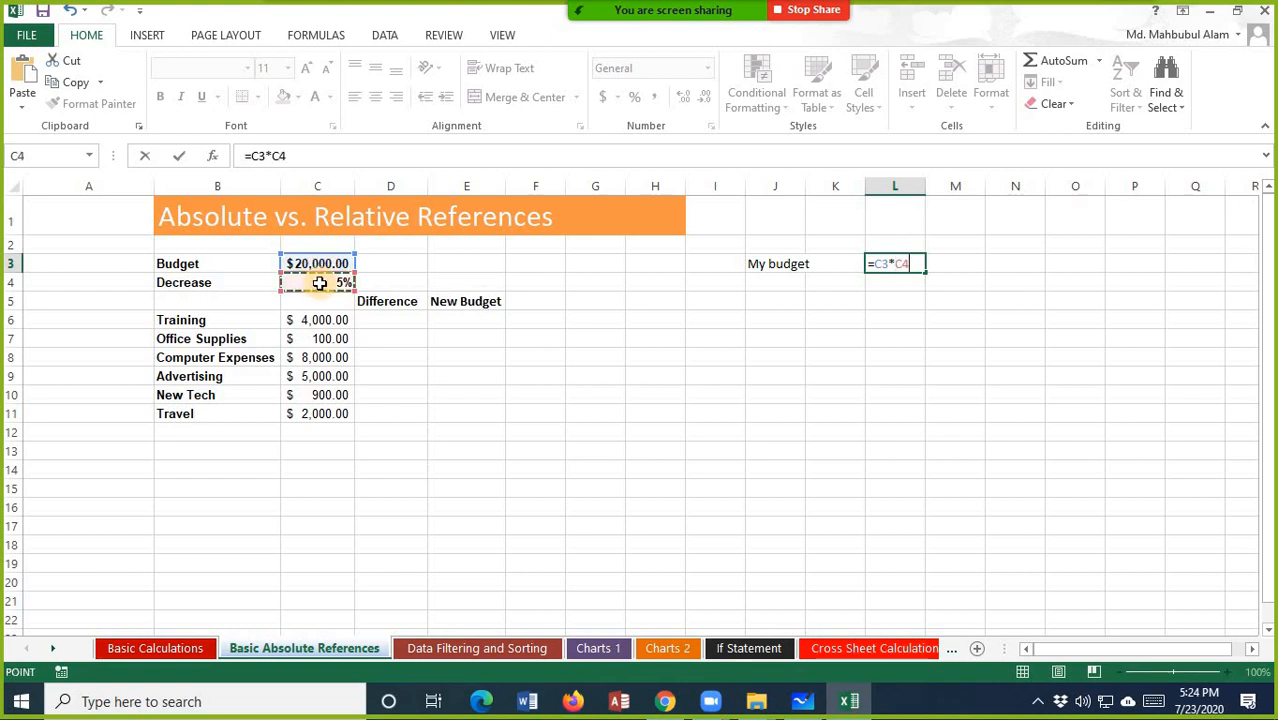
key("Return")
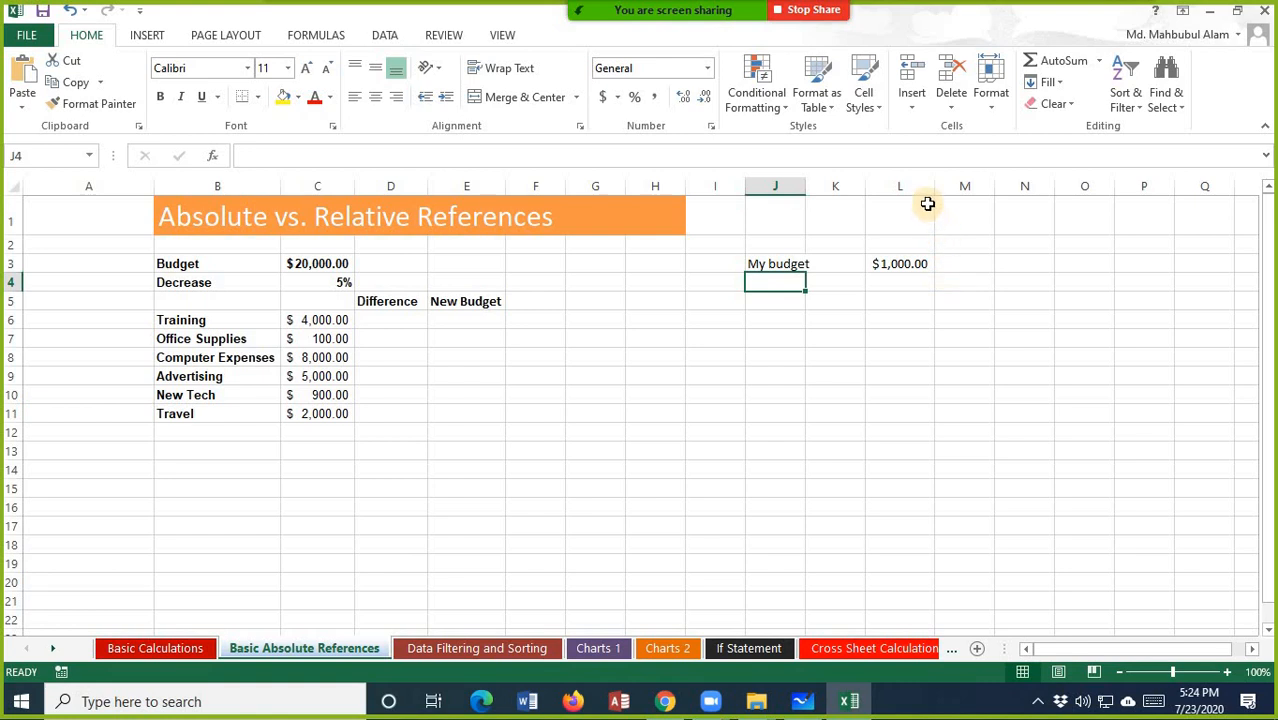
- Widen column L slightly and format the amount in L3 with no decimal places
left_click_drag(932, 186, 941, 186)
left_click(907, 263)
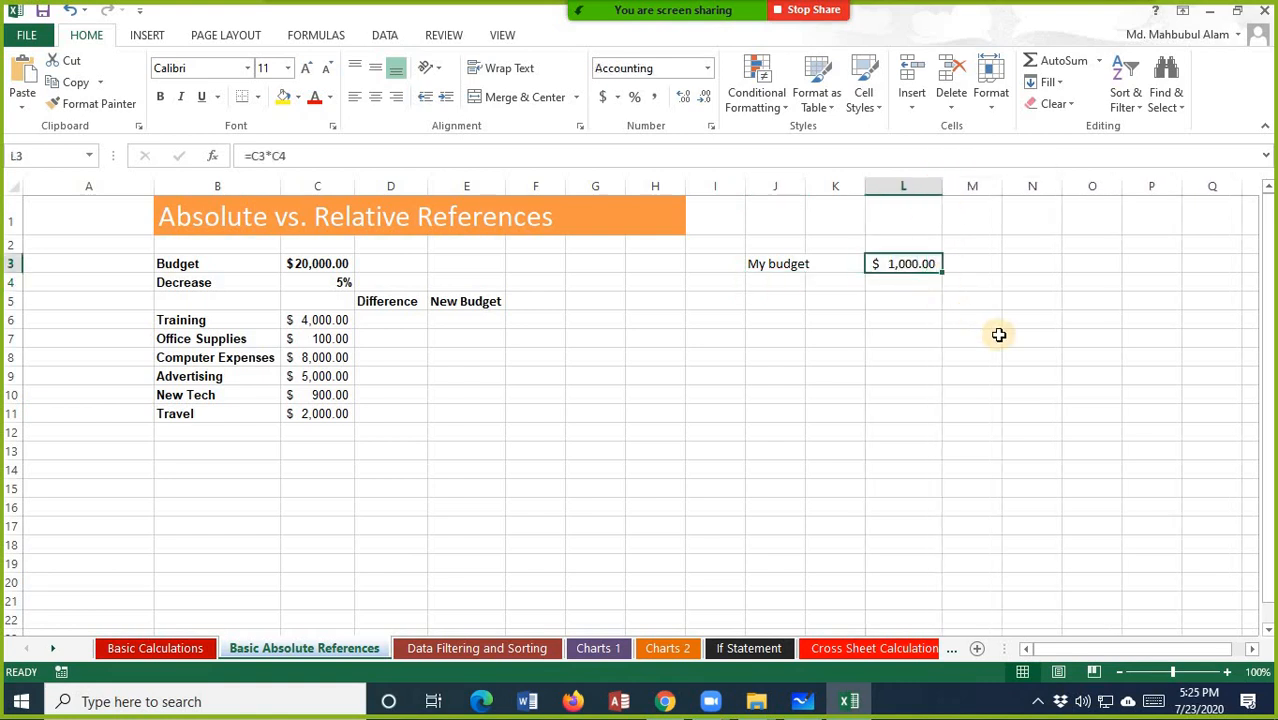
left_click(704, 98)
left_click(704, 98)
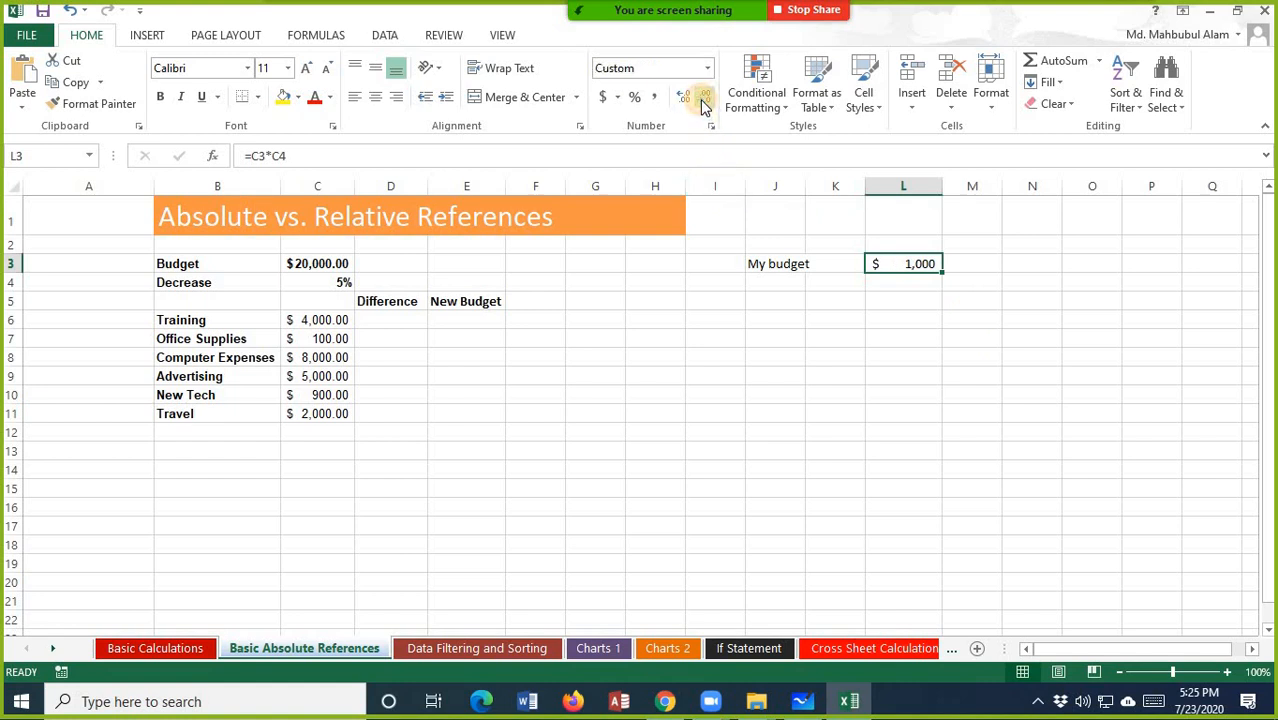
left_click(1064, 345)
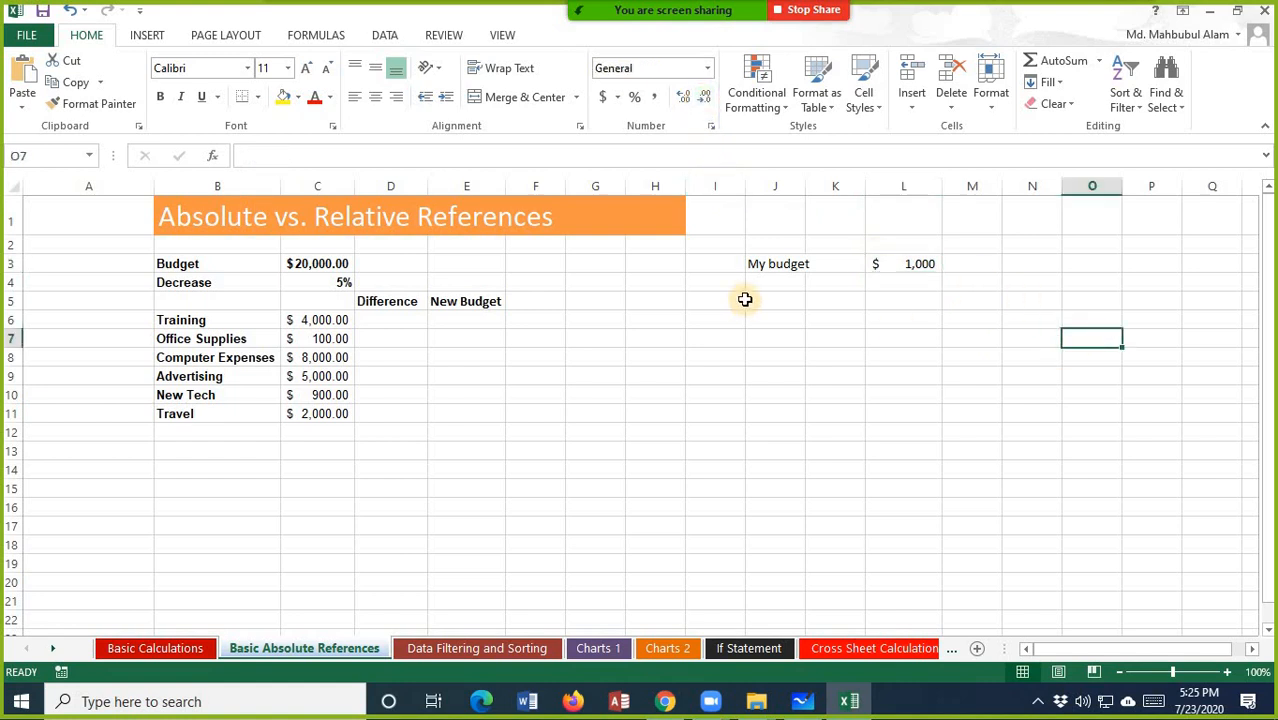
- Calculate the reduced budget in N3 with the formula =C3-L3
left_click(785, 265)
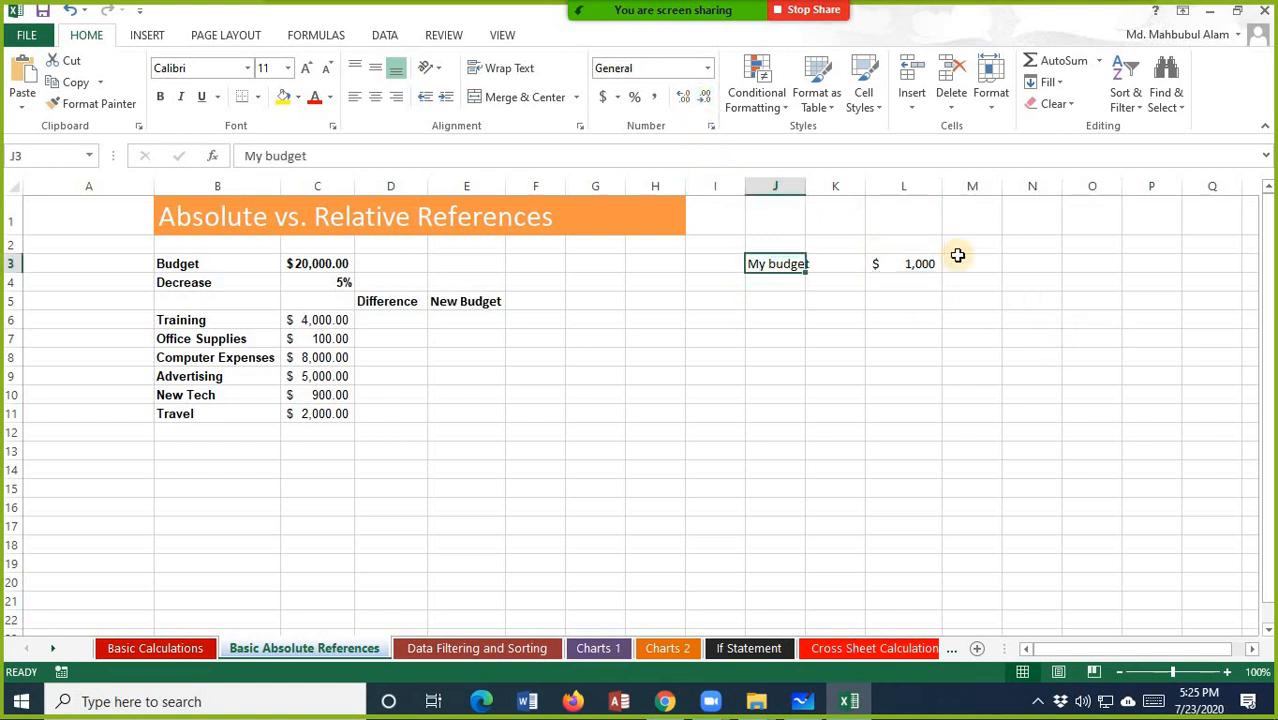
left_click(1017, 259)
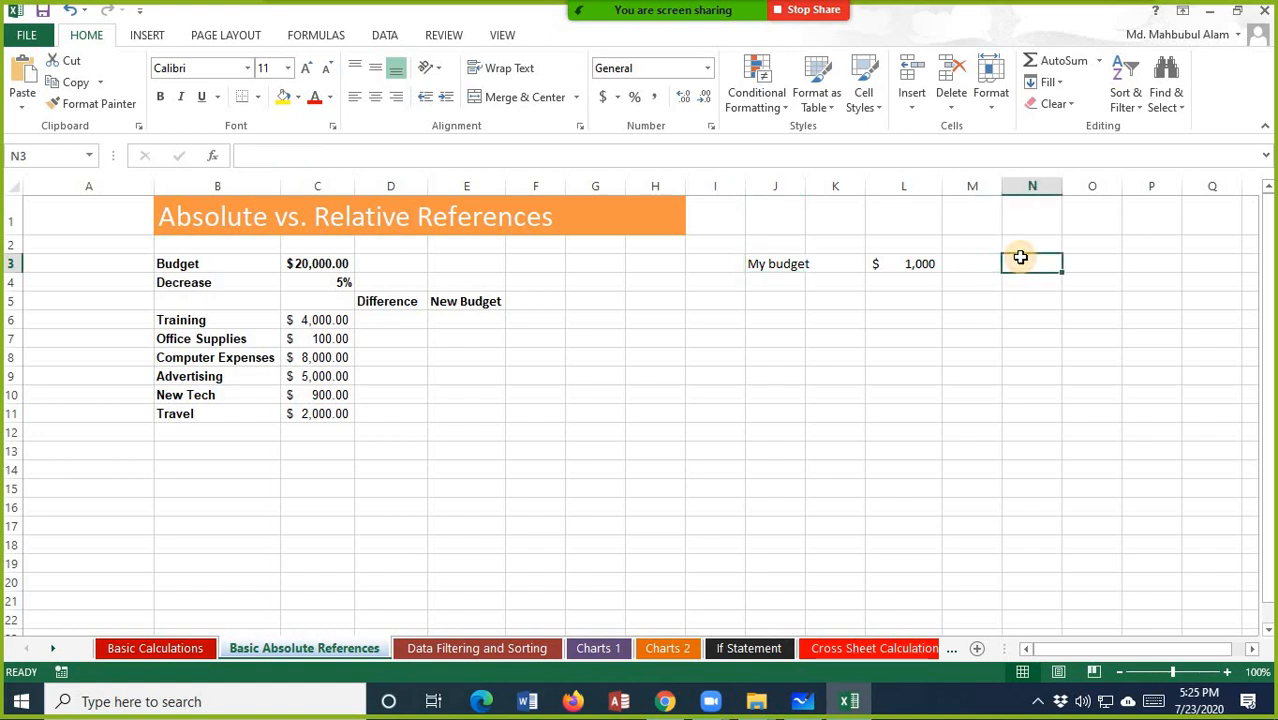
type("=")
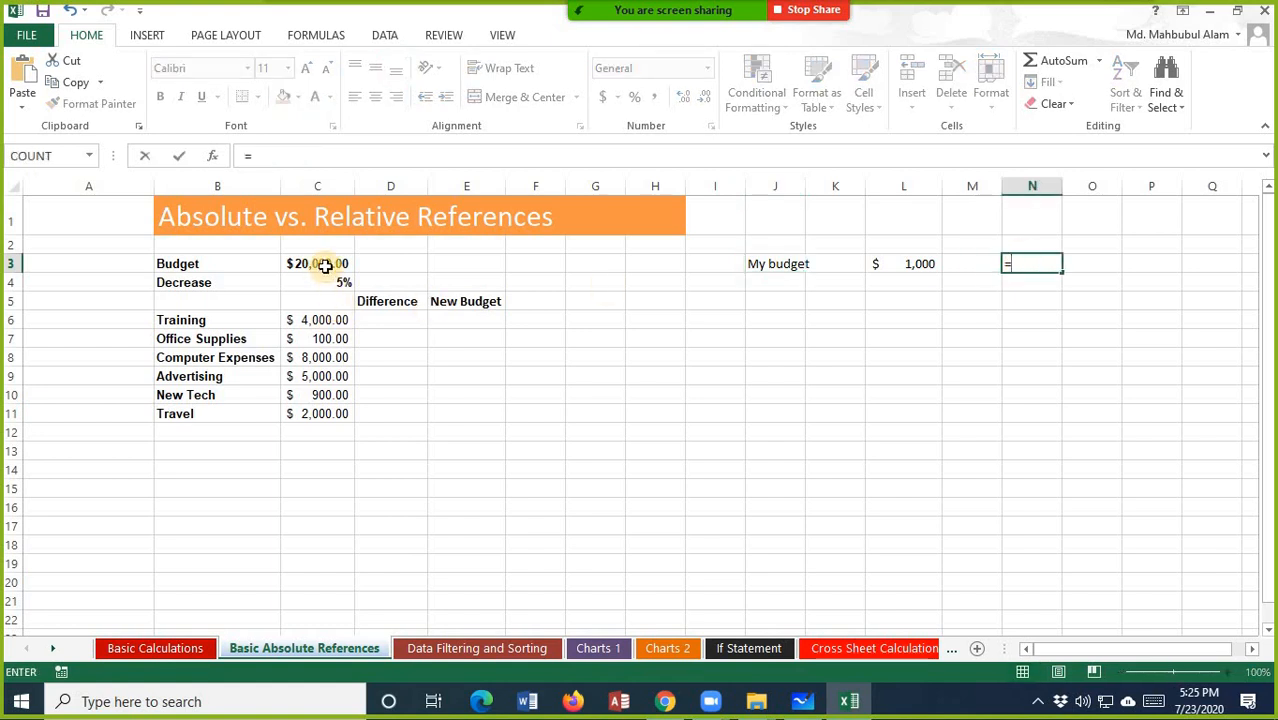
left_click(325, 265)
type("-")
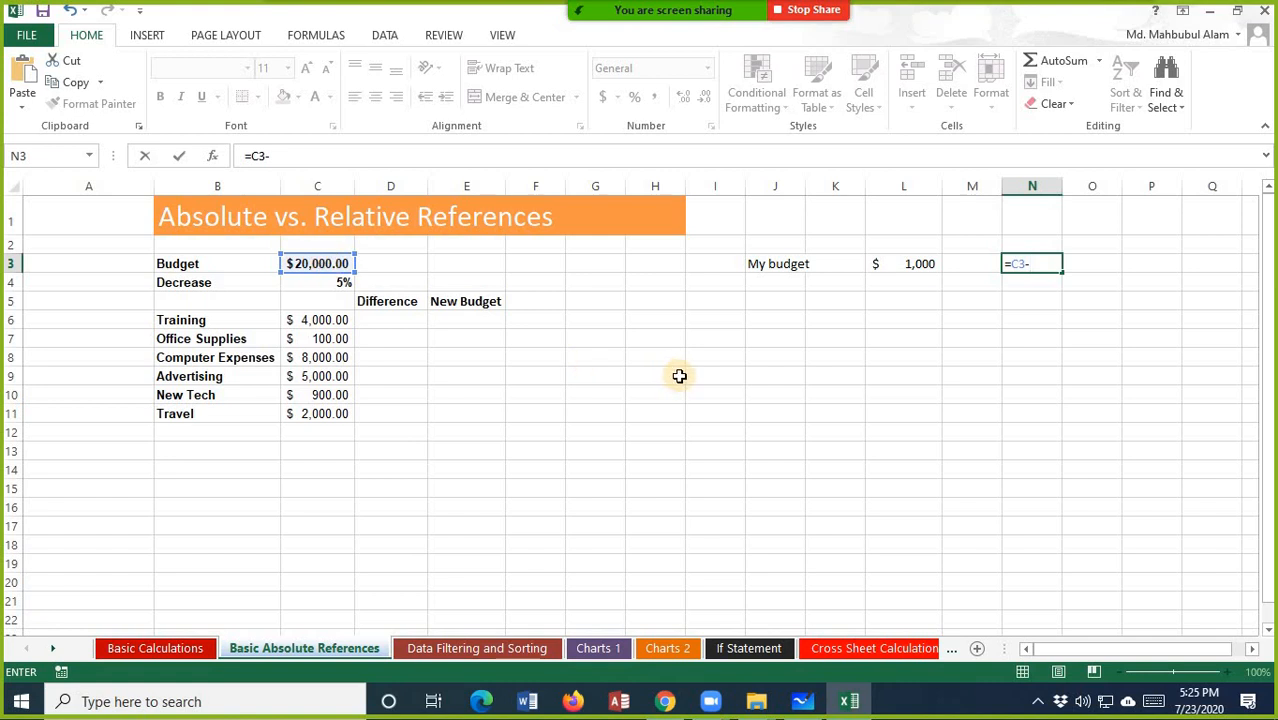
left_click(918, 264)
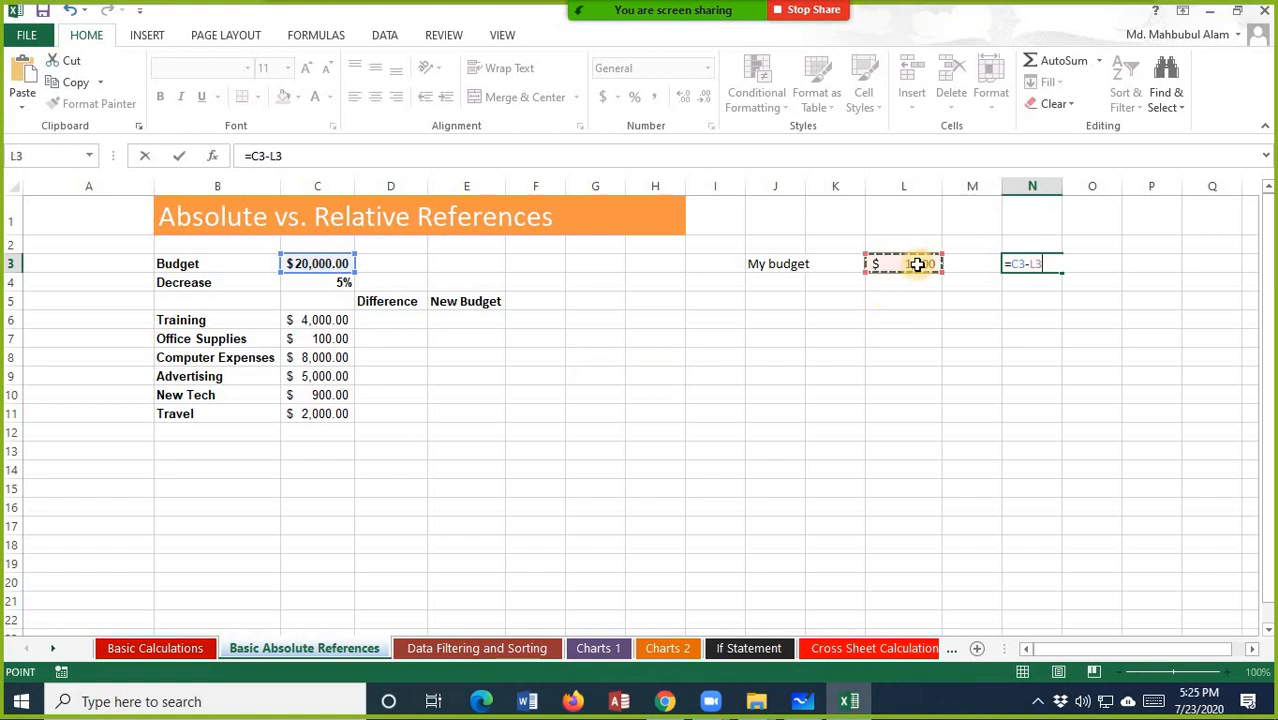
key("Return")
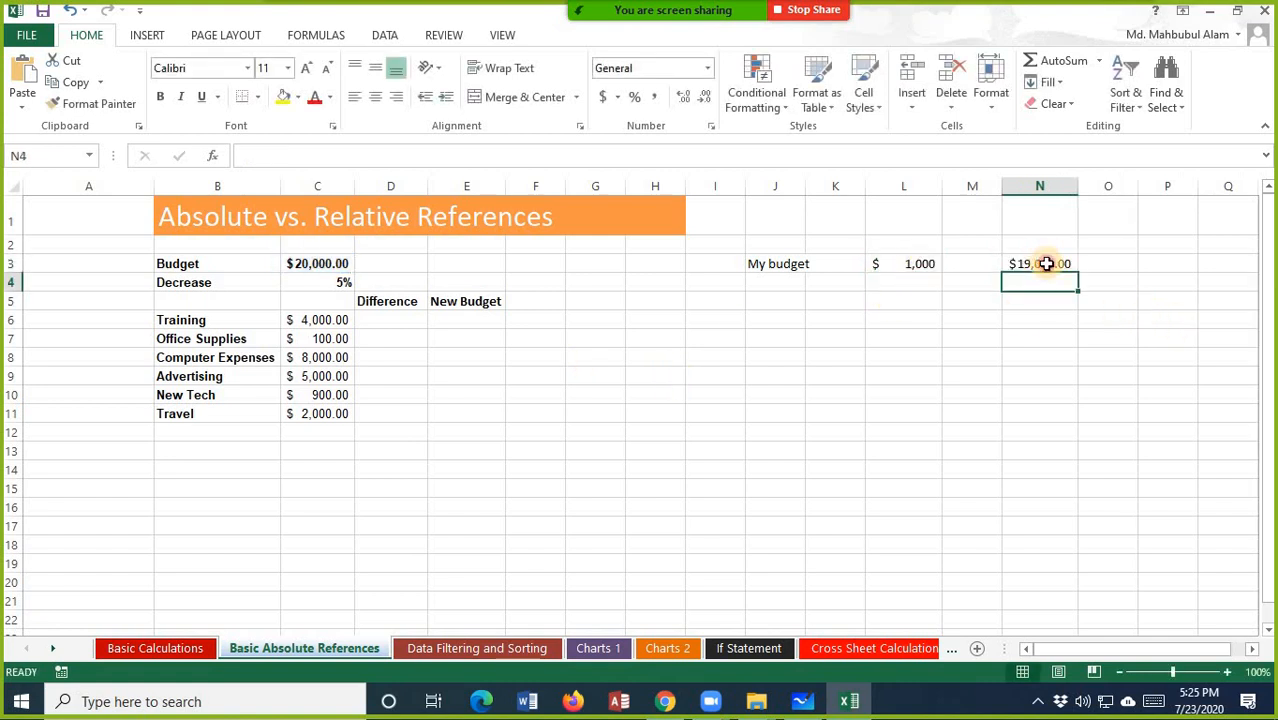
- Format the reduced budget in N3 with no decimal places
left_click_drag(1045, 245, 1055, 270)
left_click(1090, 295)
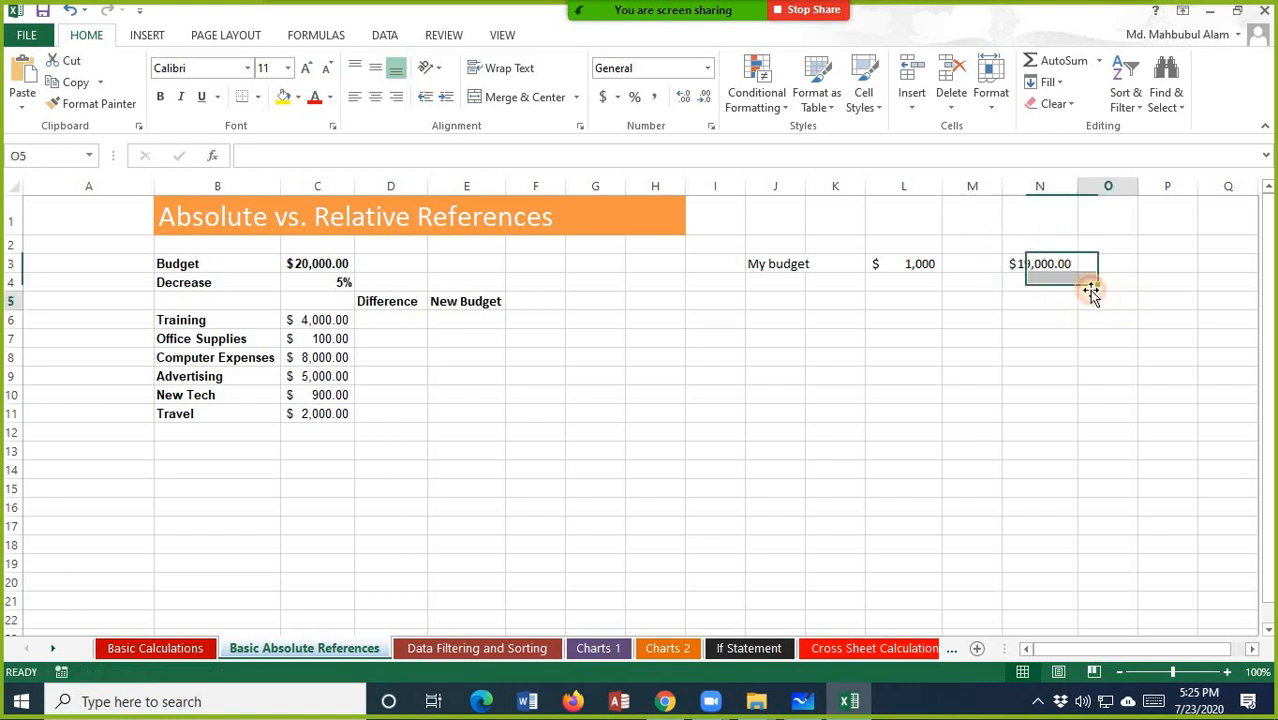
left_click(1047, 265)
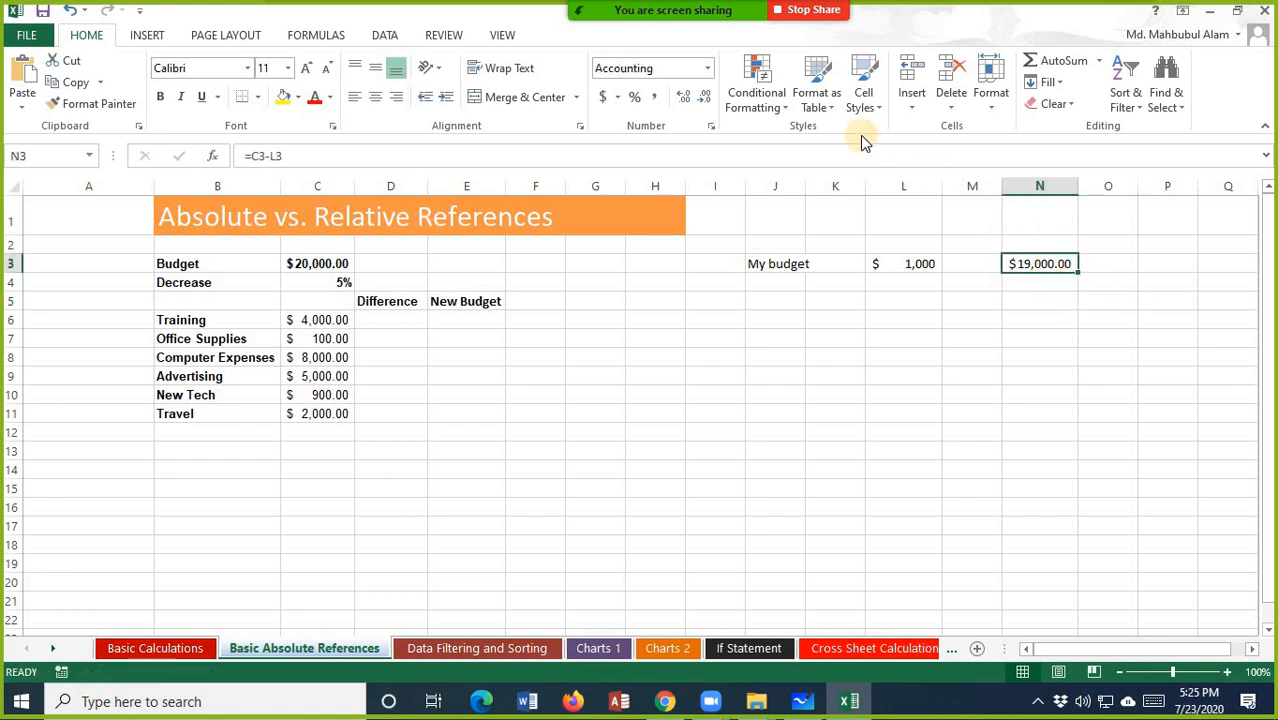
left_click(705, 96)
left_click(705, 96)
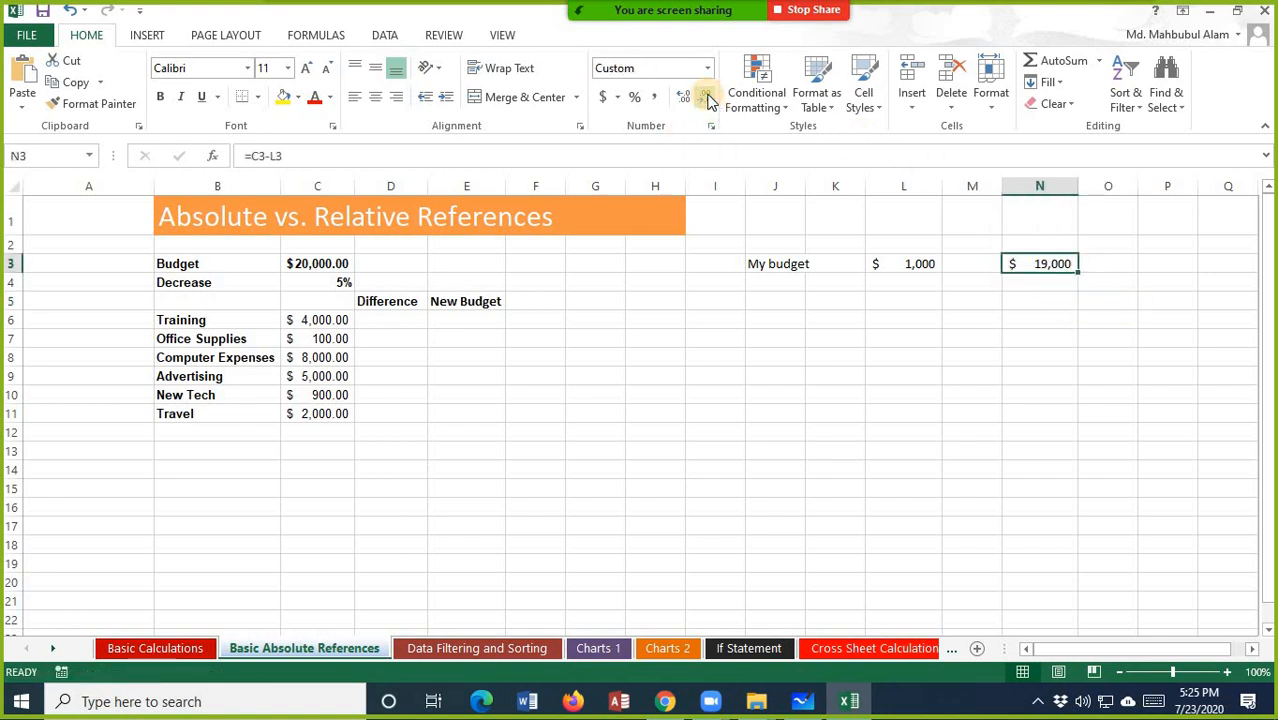
left_click(1080, 336)
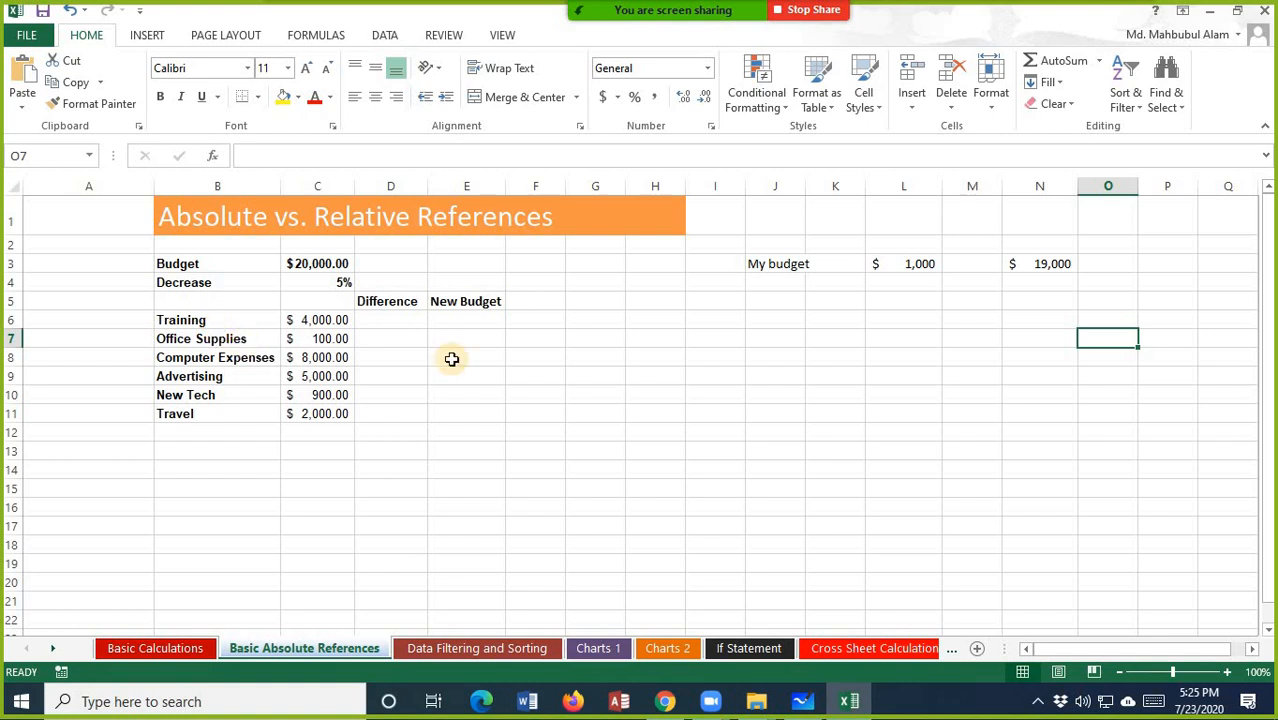
- Enter the heading Difference in L2 above the calculated decrease
left_click(382, 320)
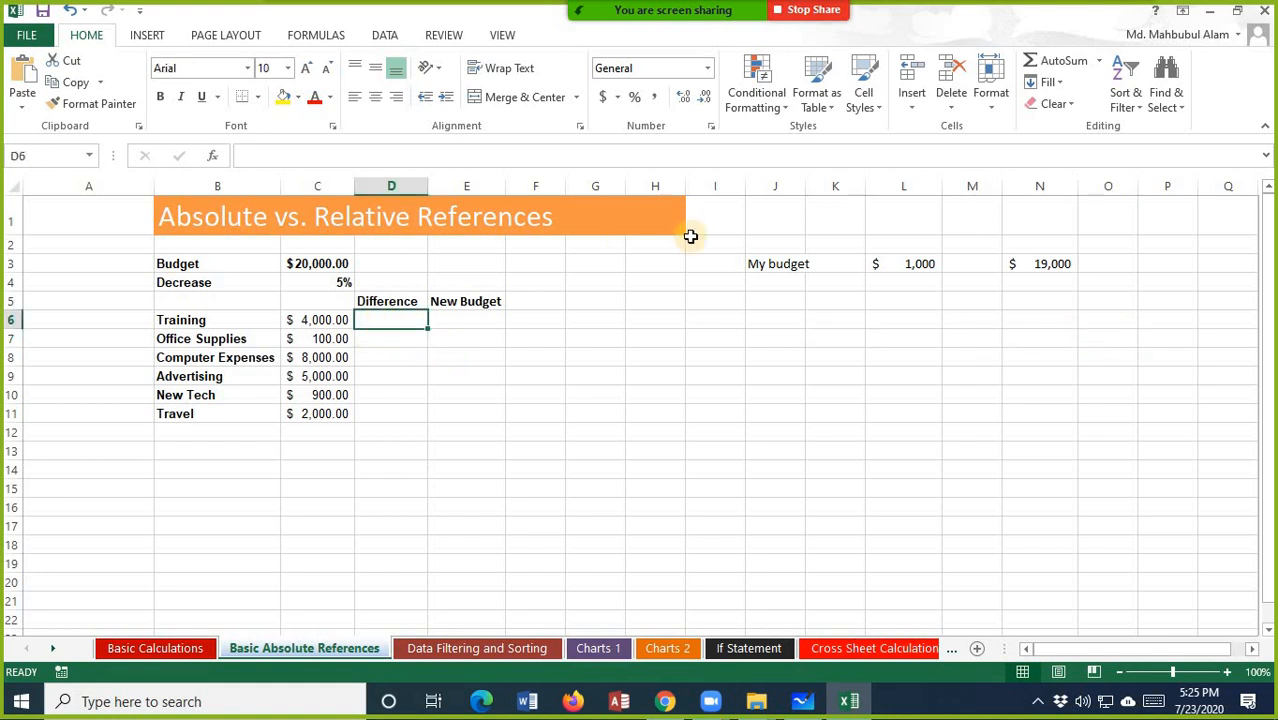
left_click(889, 244)
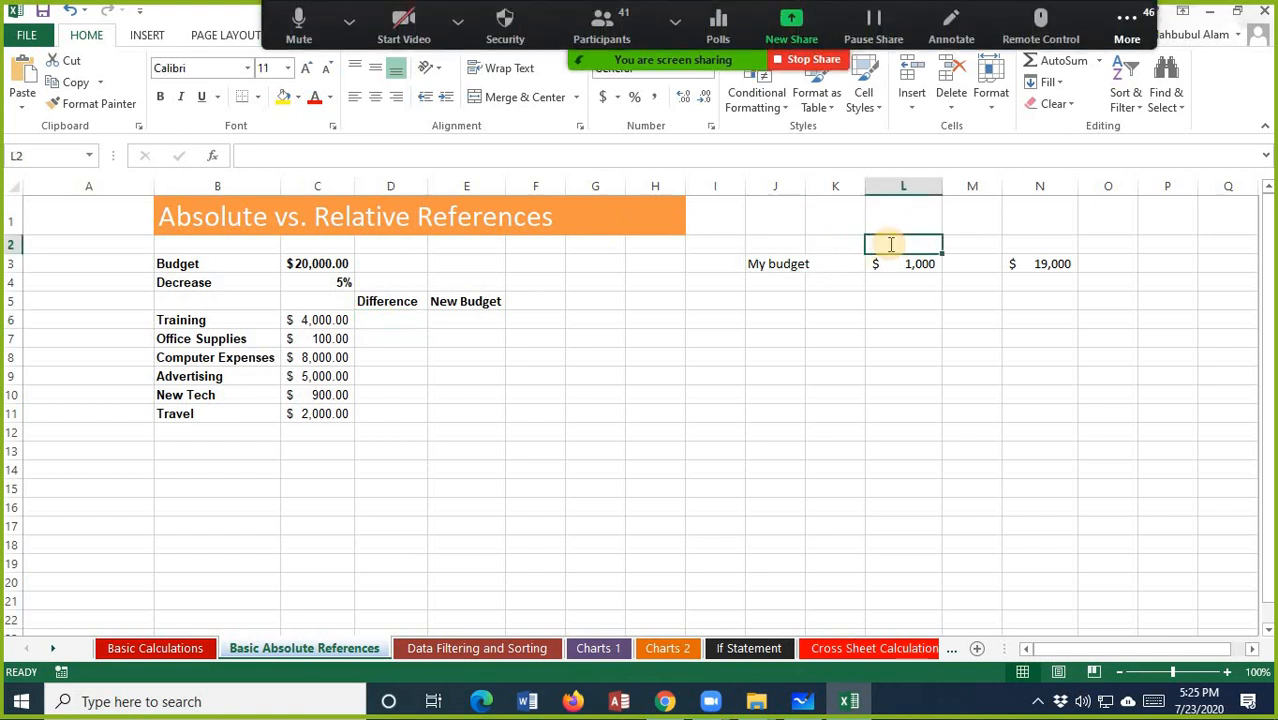
type("Diffe")
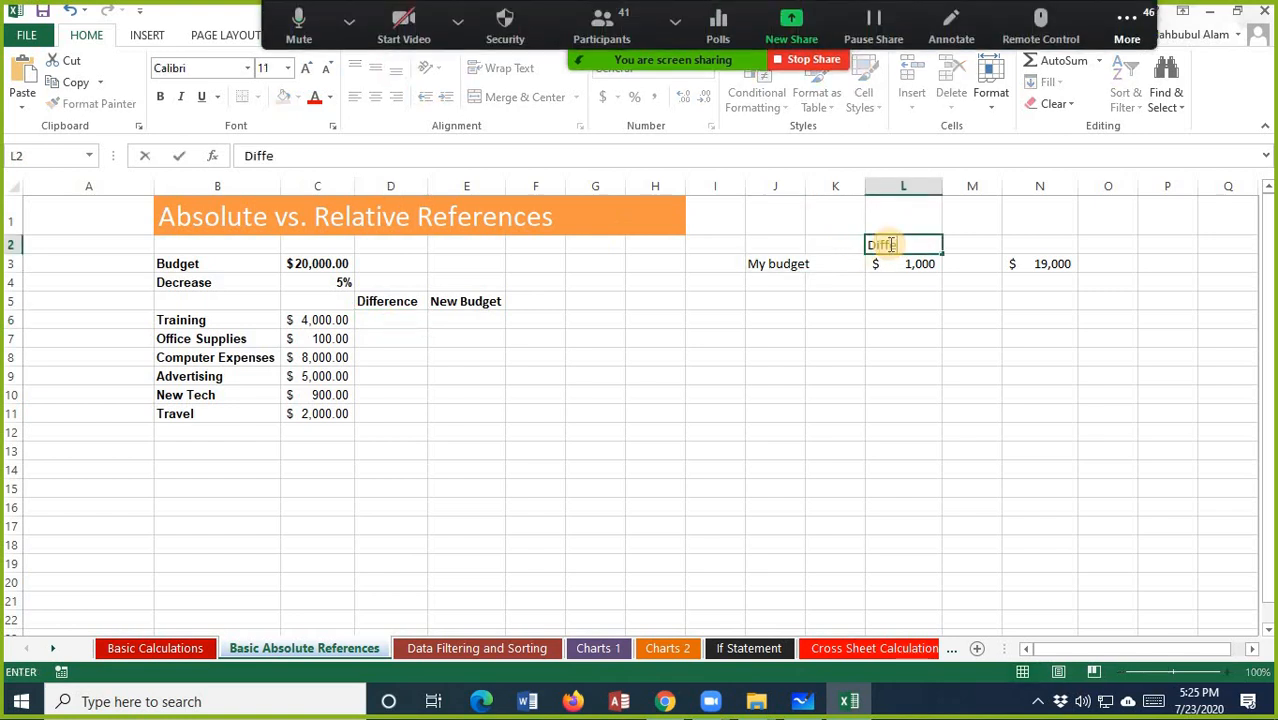
type("rence")
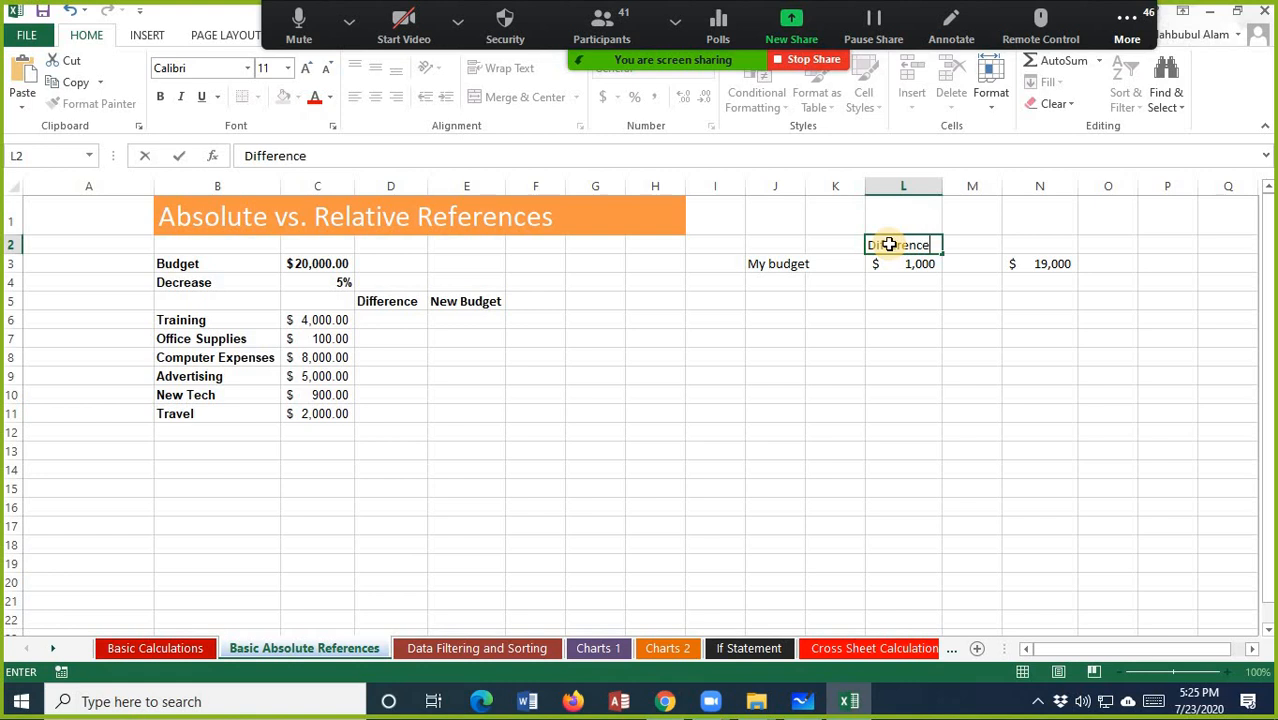
key("Tab")
- Enter the heading Budget in N2 above the reduced budget amount
key("Tab")
type("T")
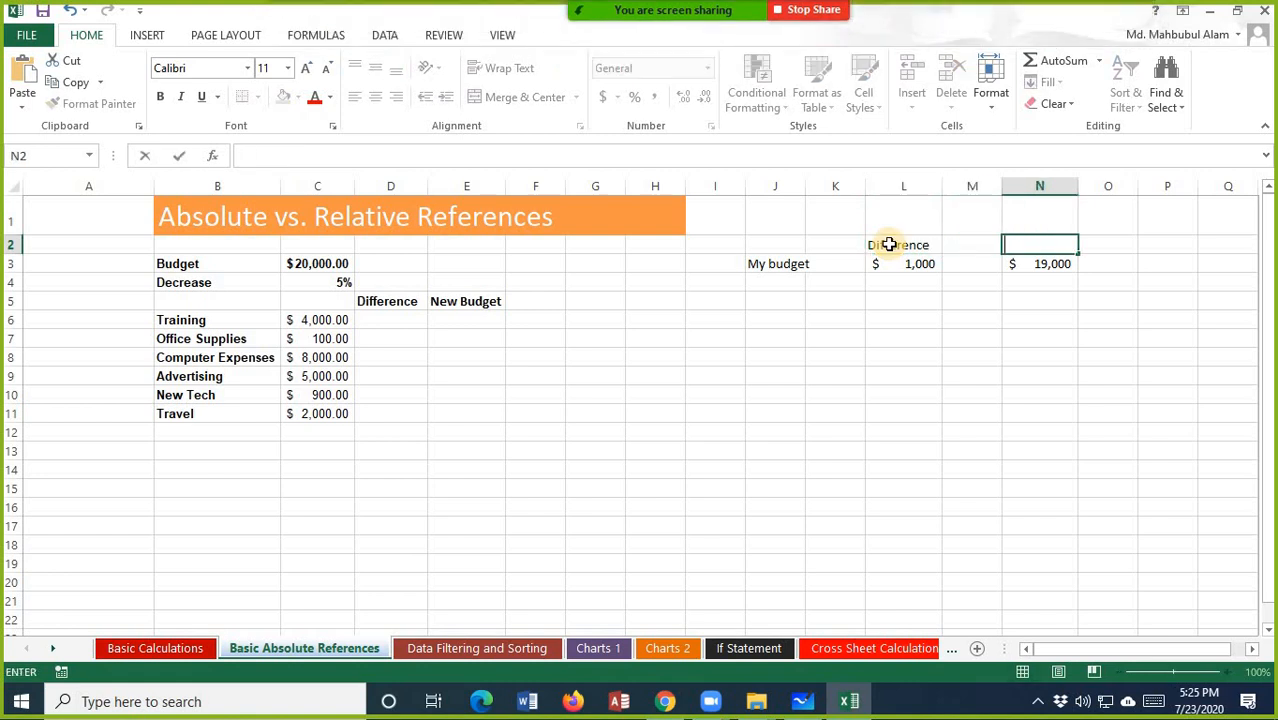
type("BD")
key("BackSpace")
key("BackSpace")
key("BackSpace")
type("Budg")
left_click_drag(889, 244, 921, 265)
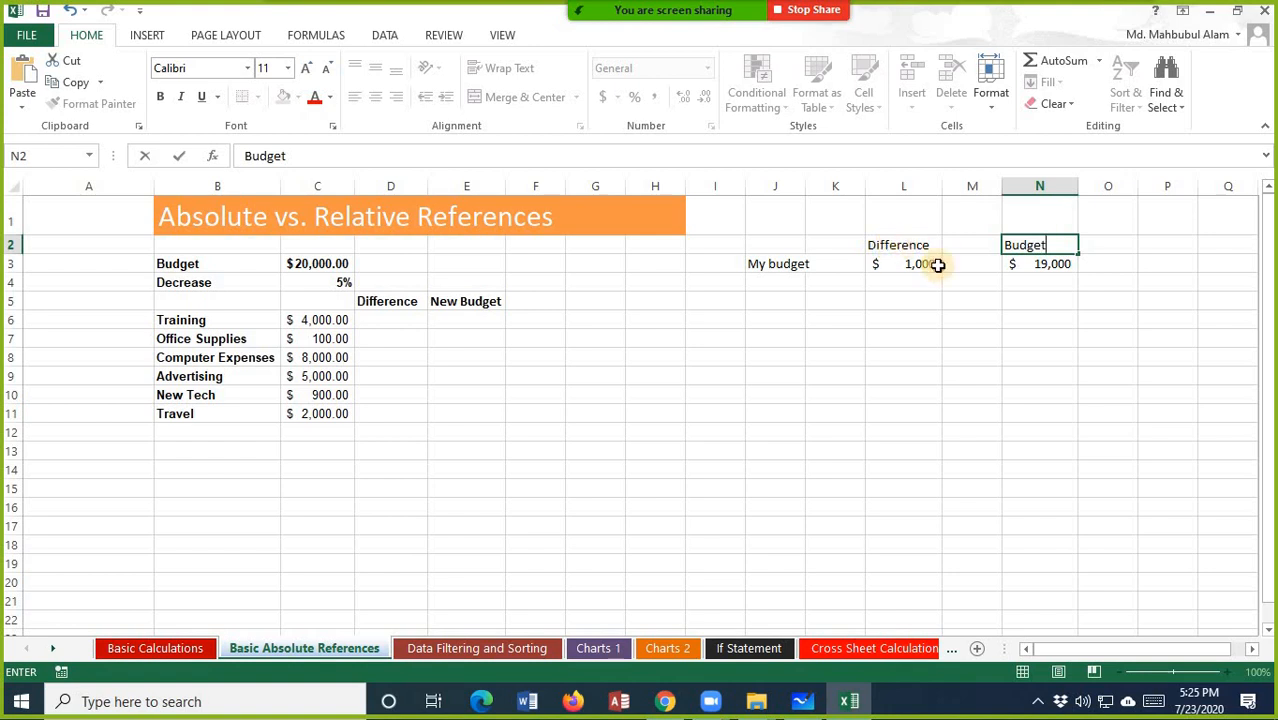
left_click(1093, 369)
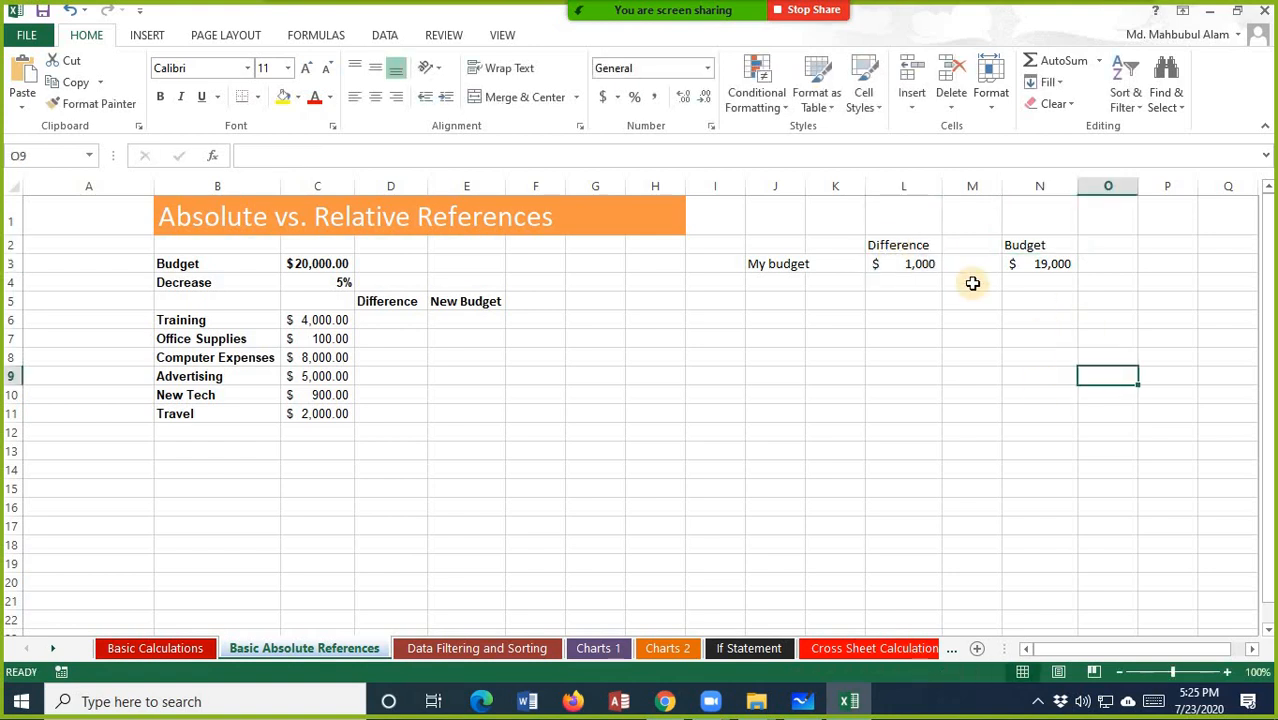
- Calculate the Training difference in D6 with the formula =C6*C4
left_click(395, 318)
type("=s")
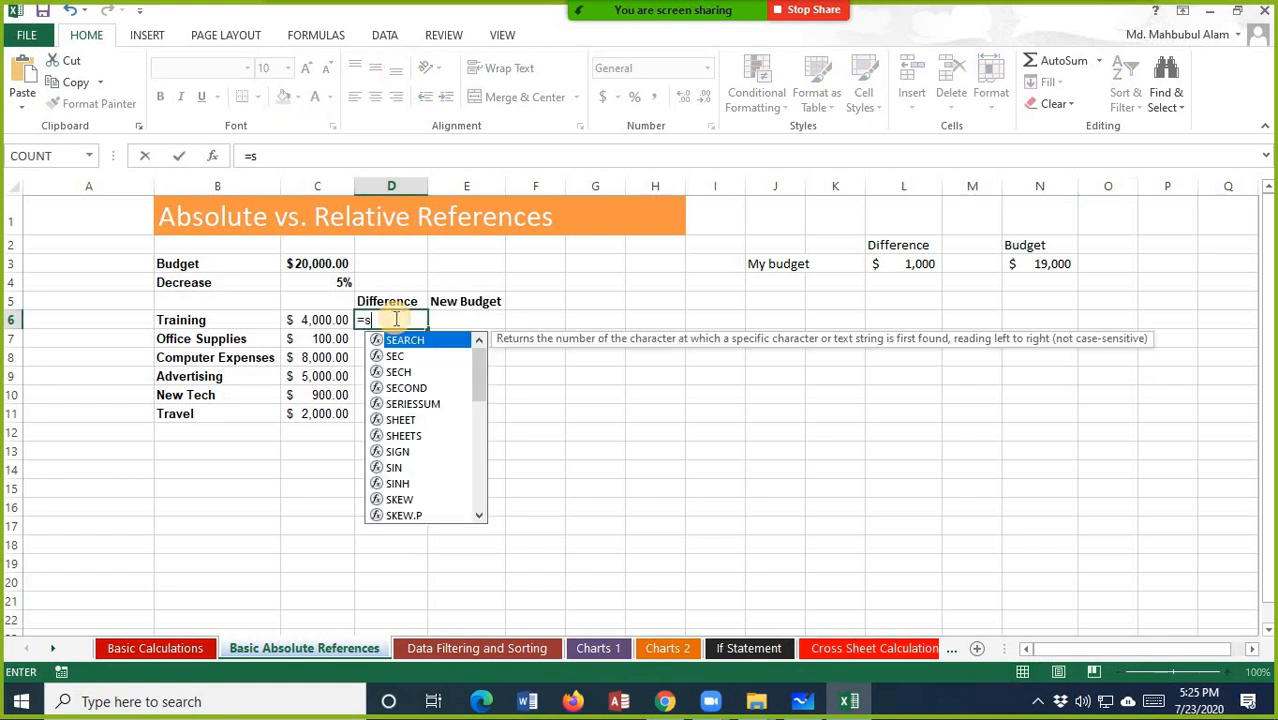
key("BackSpace")
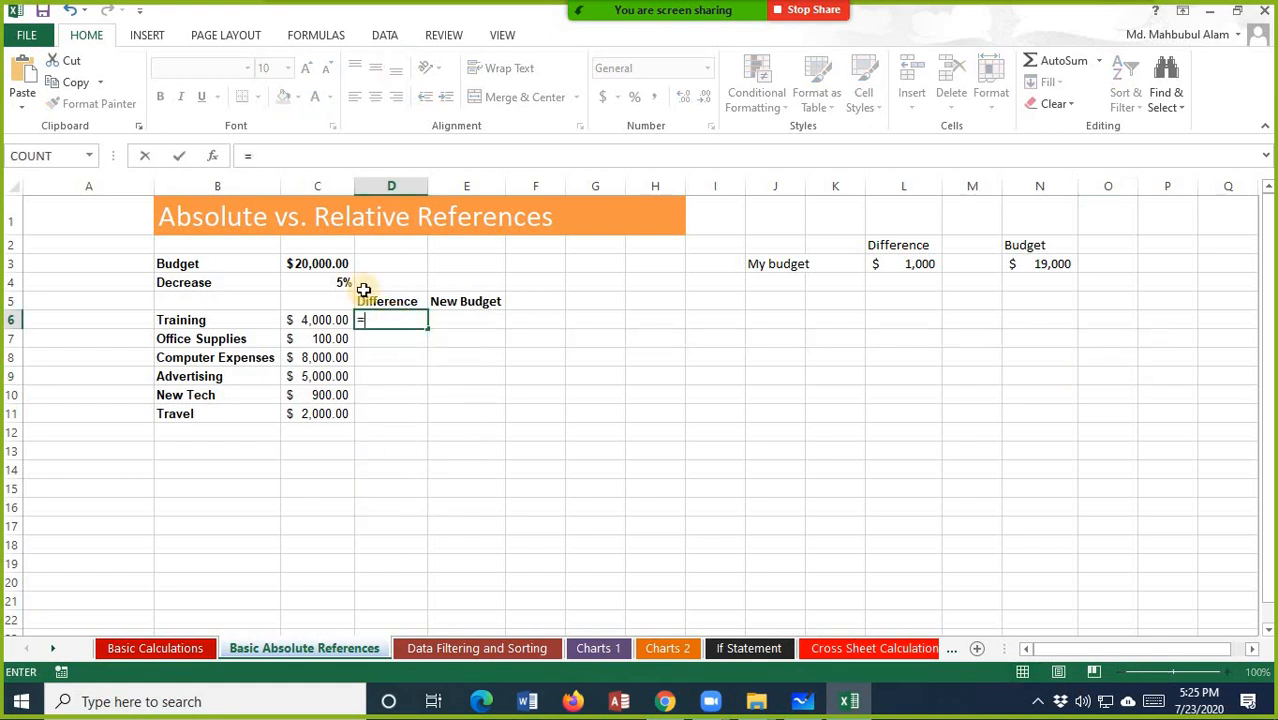
left_click(312, 264)
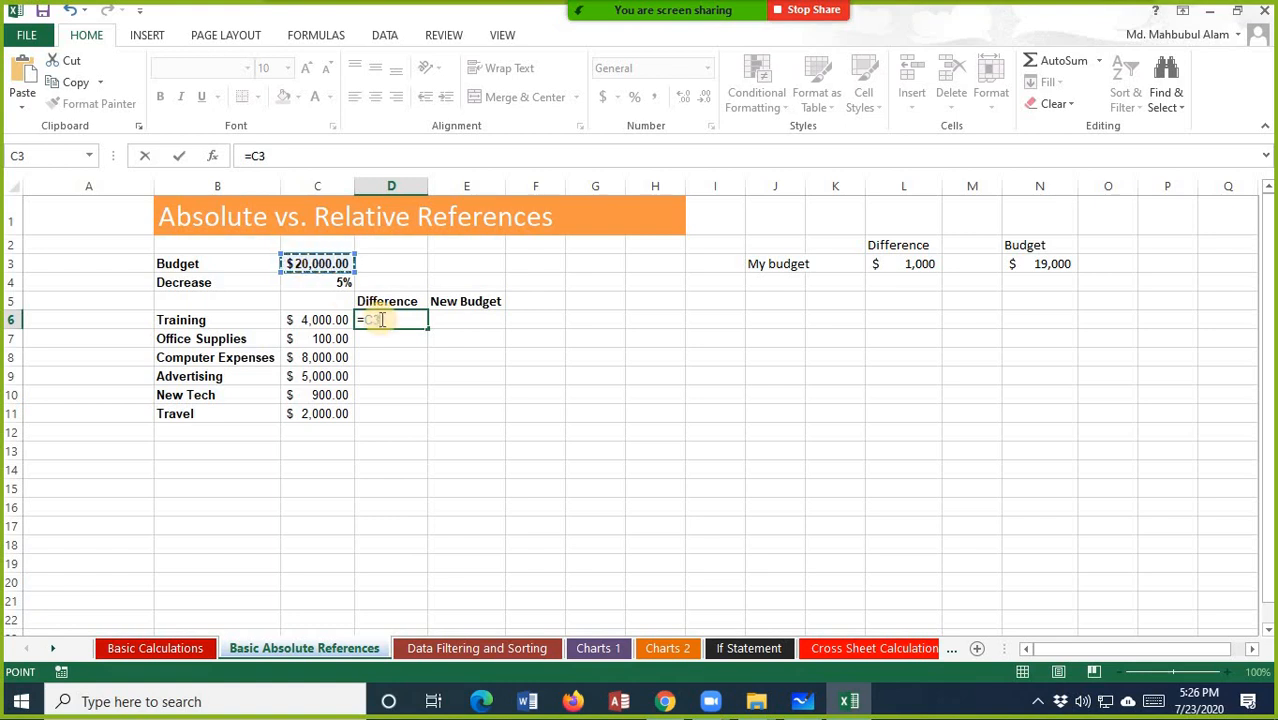
key("BackSpace")
key("BackSpace")
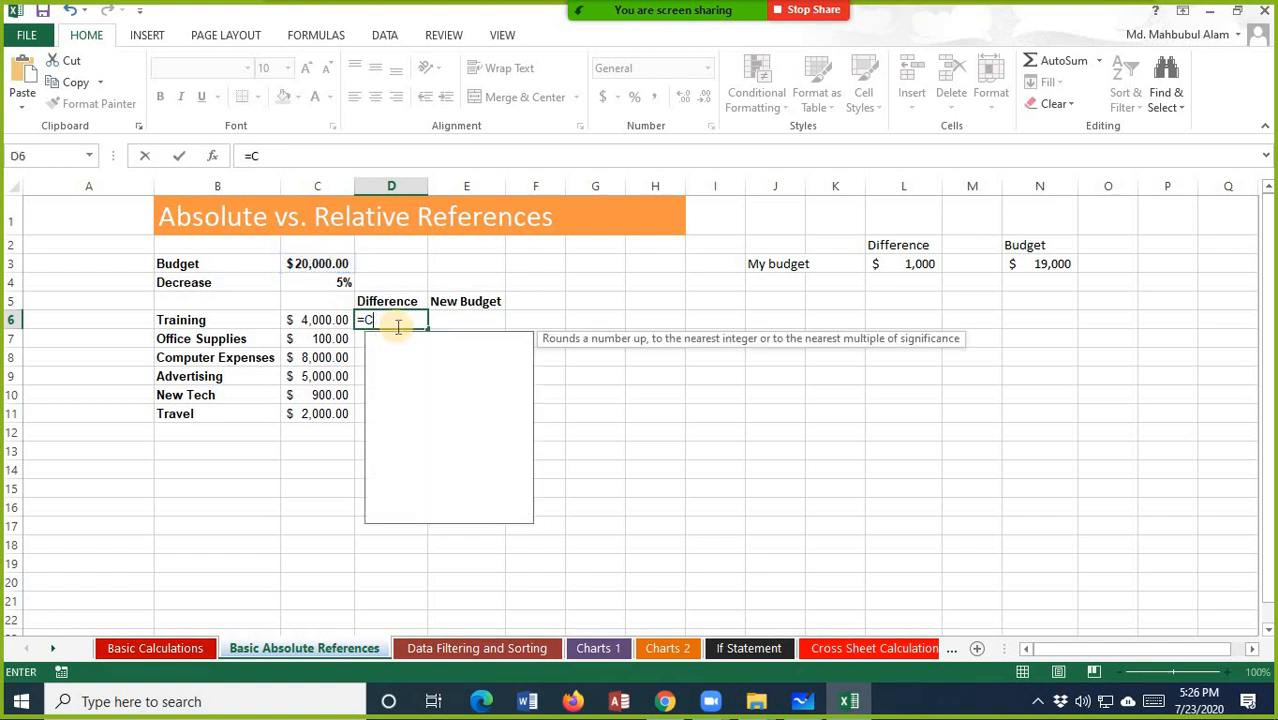
left_click(328, 319)
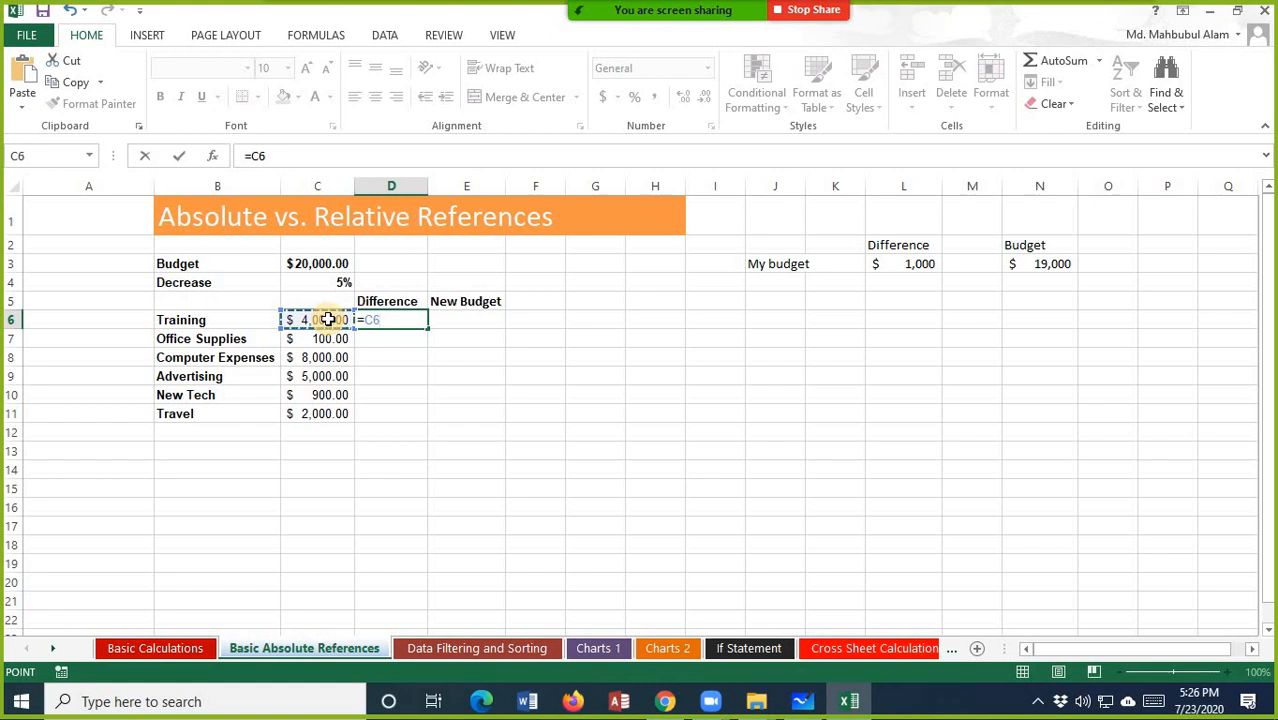
type("*")
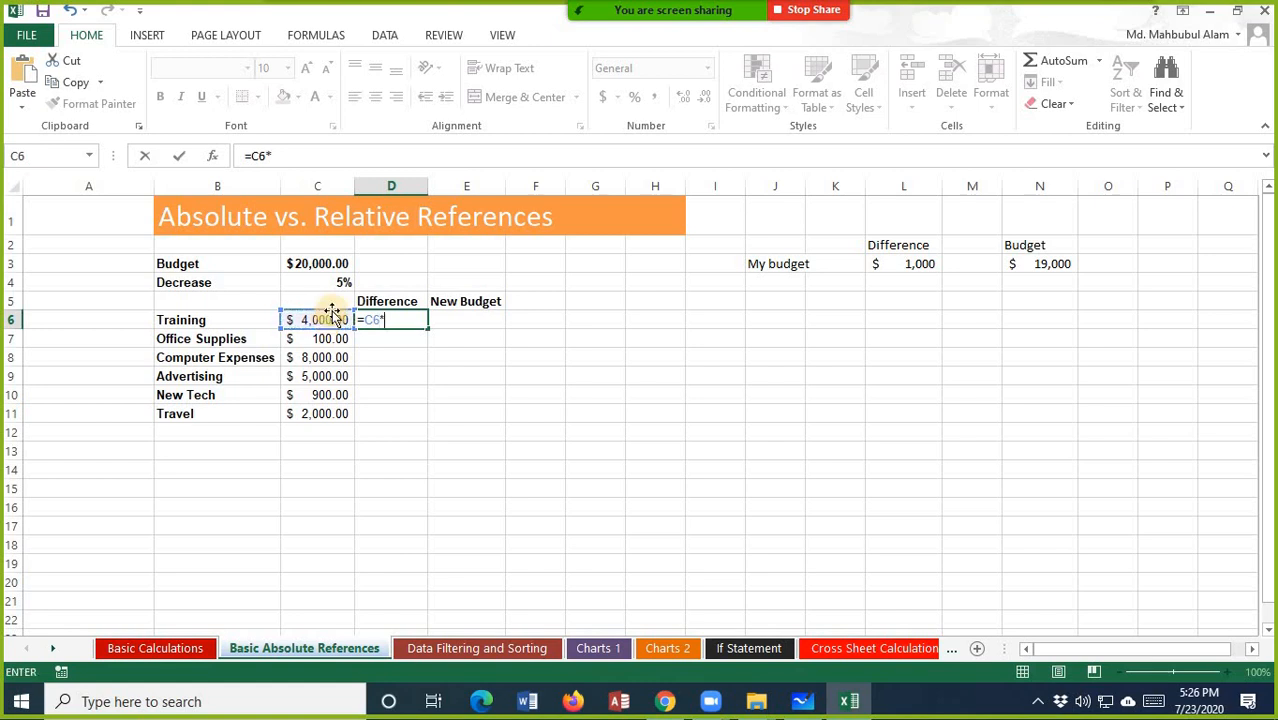
left_click(334, 284)
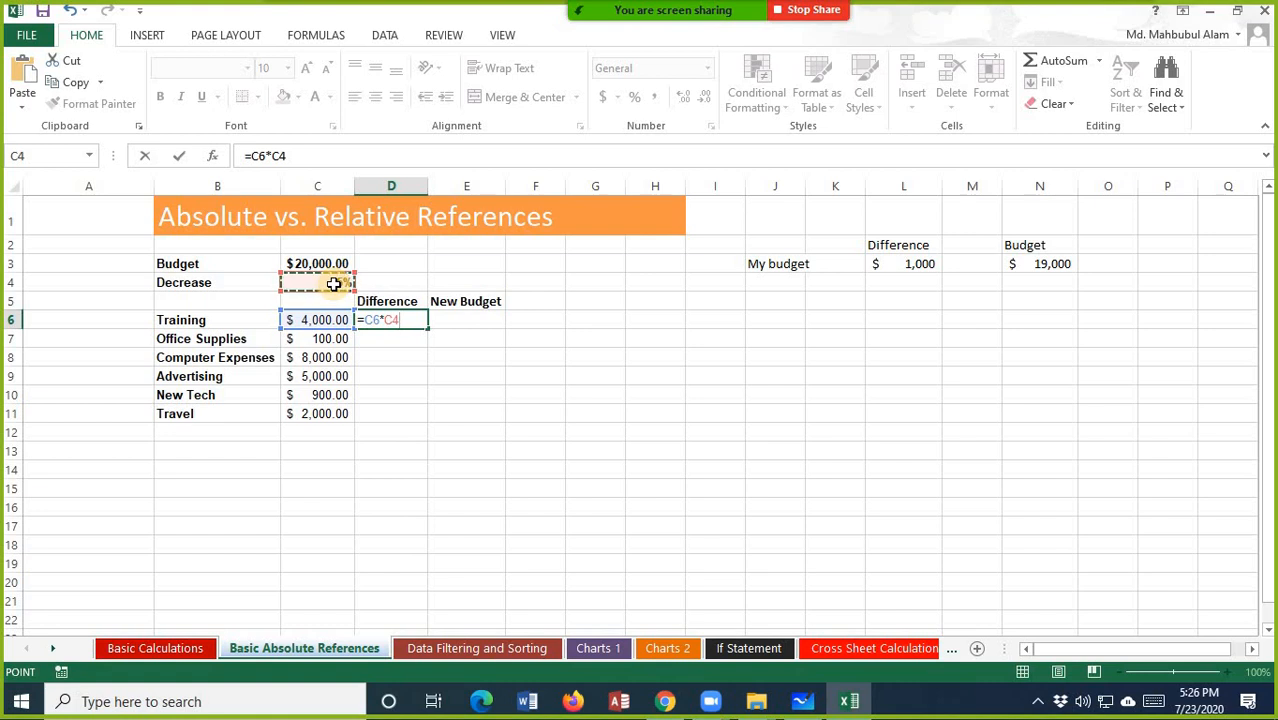
key("Return")
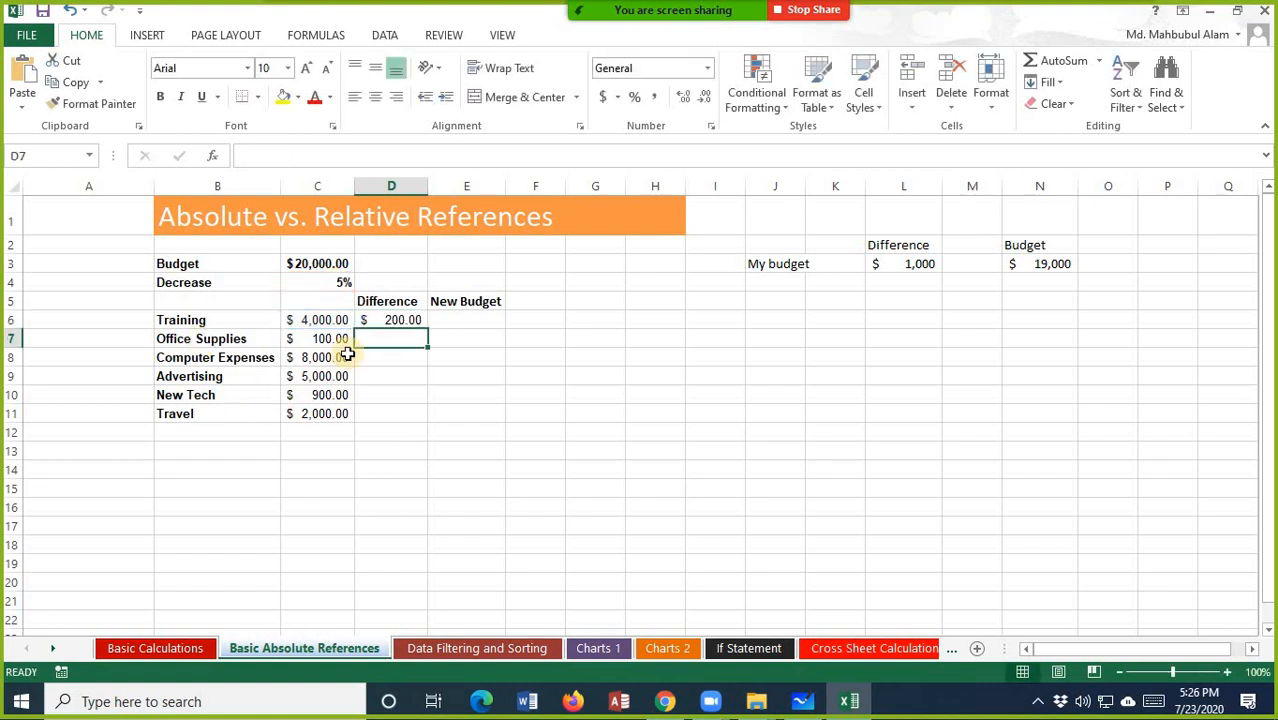
- Calculate the Training new budget in E6 with the formula =C6-D6
left_click(383, 314)
left_click(314, 324)
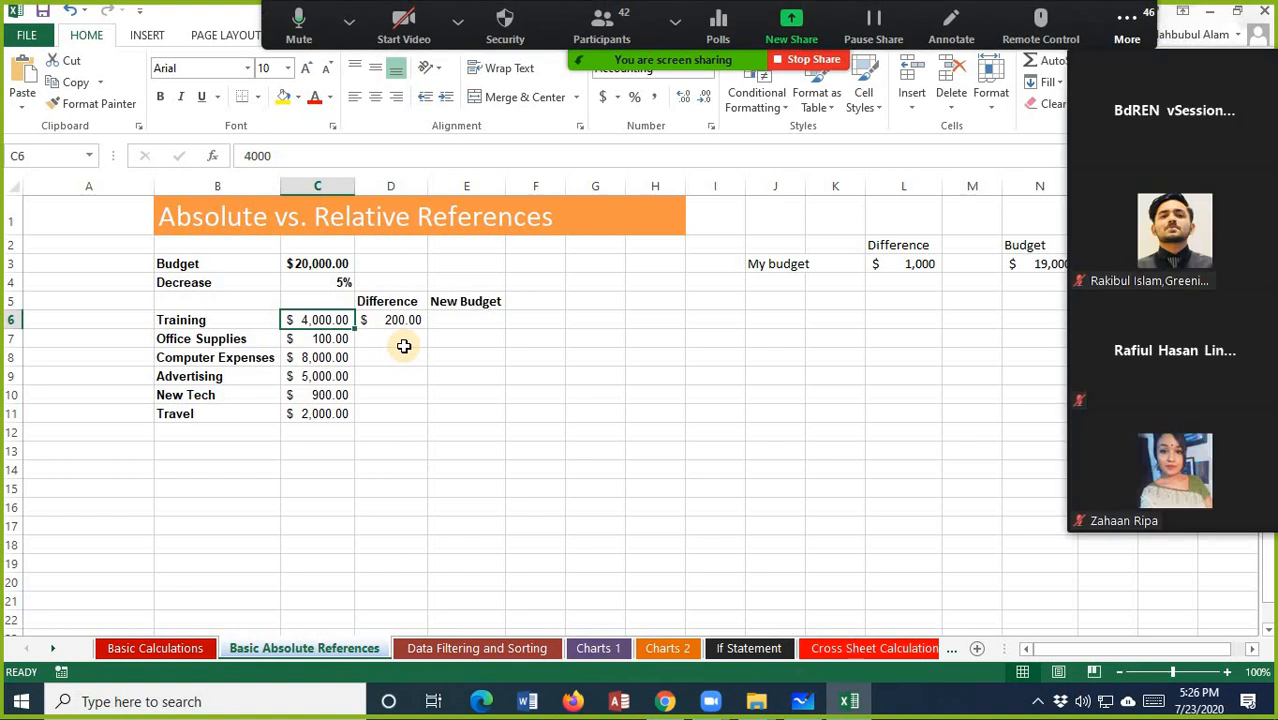
left_click(395, 319)
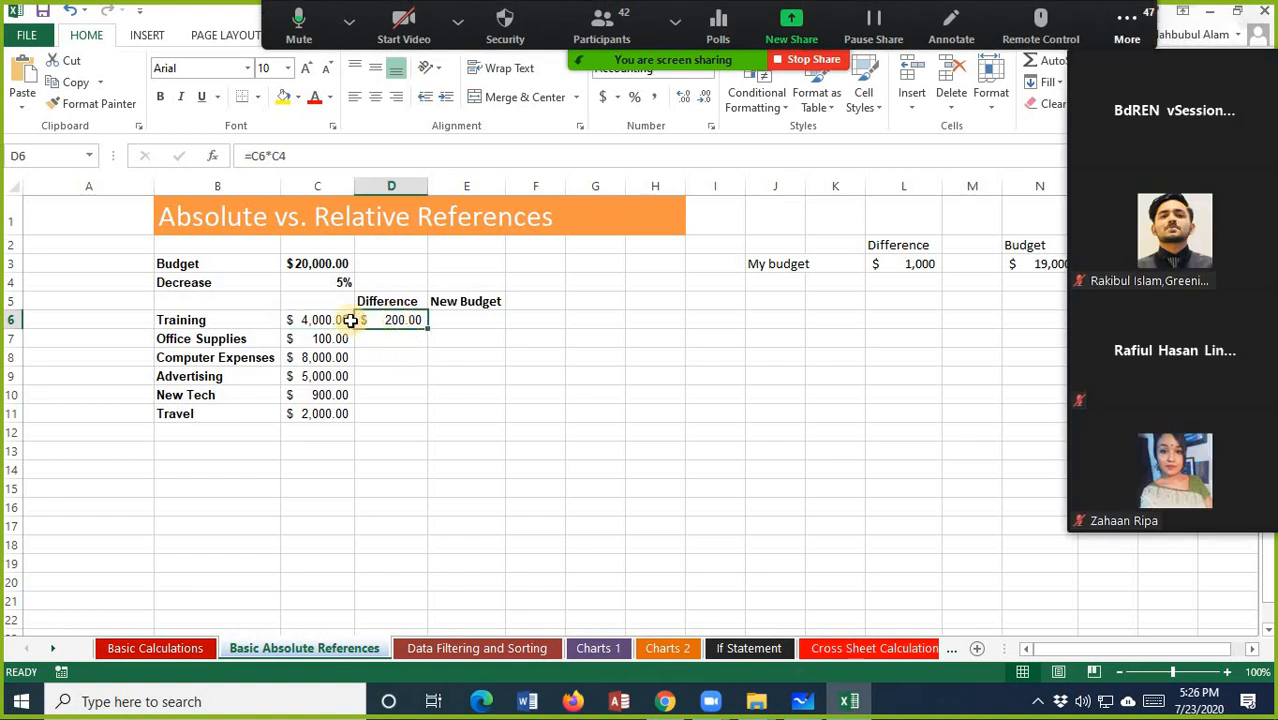
left_click(454, 320)
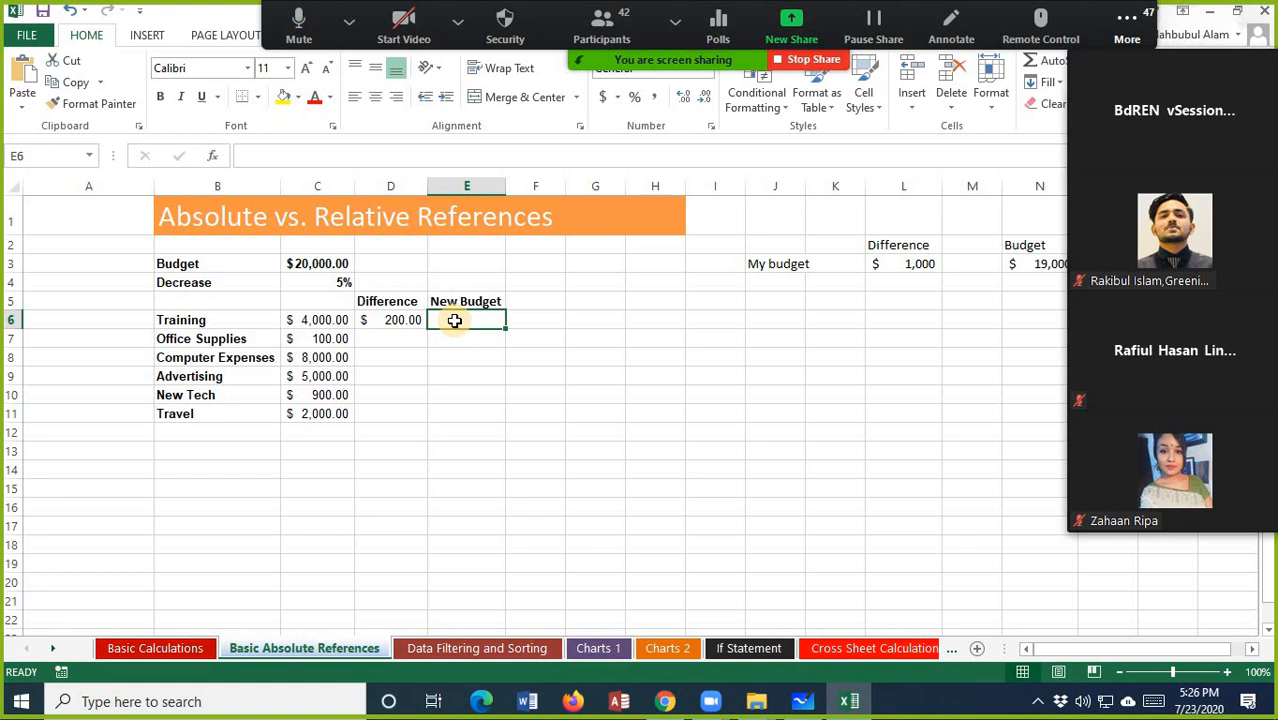
type("=")
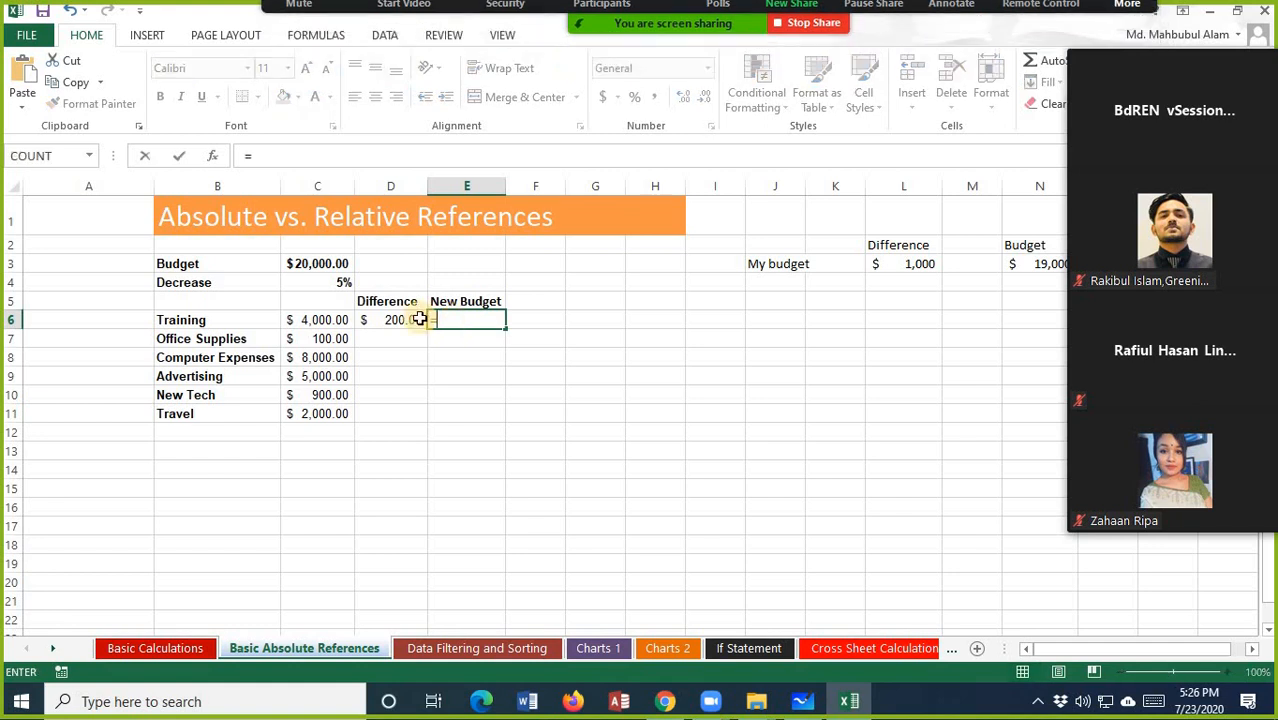
left_click(320, 320)
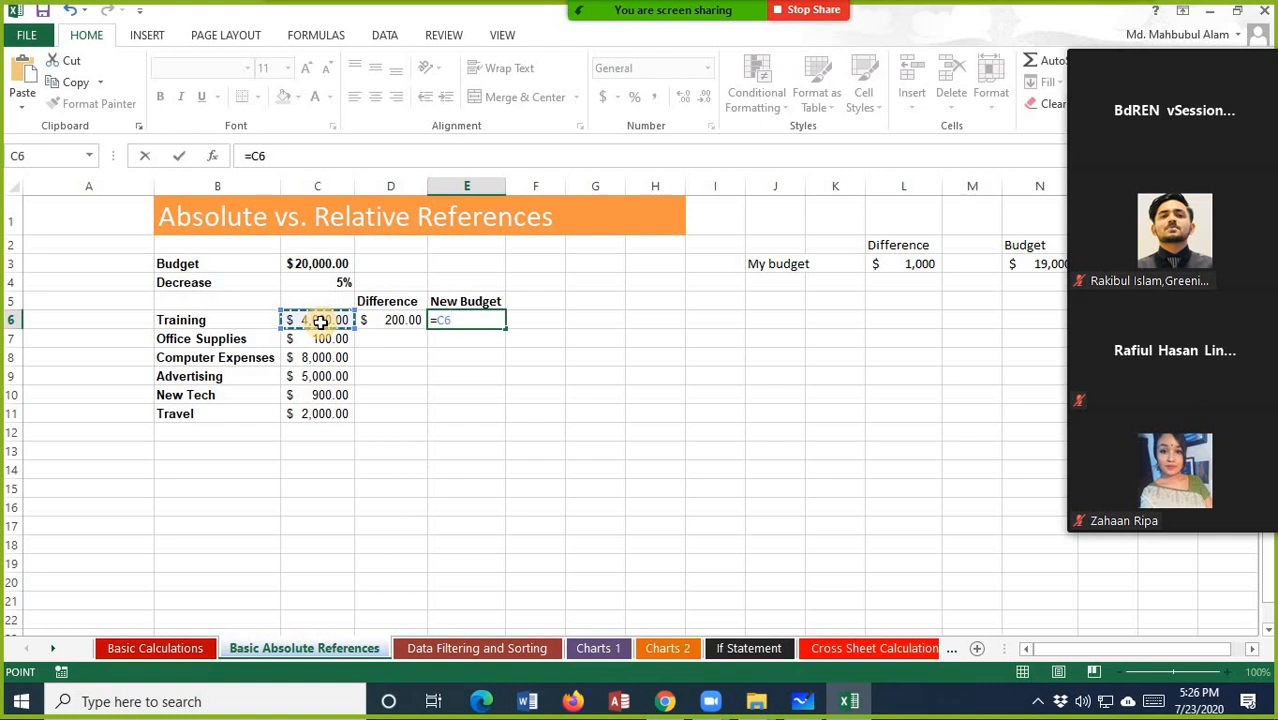
type("-")
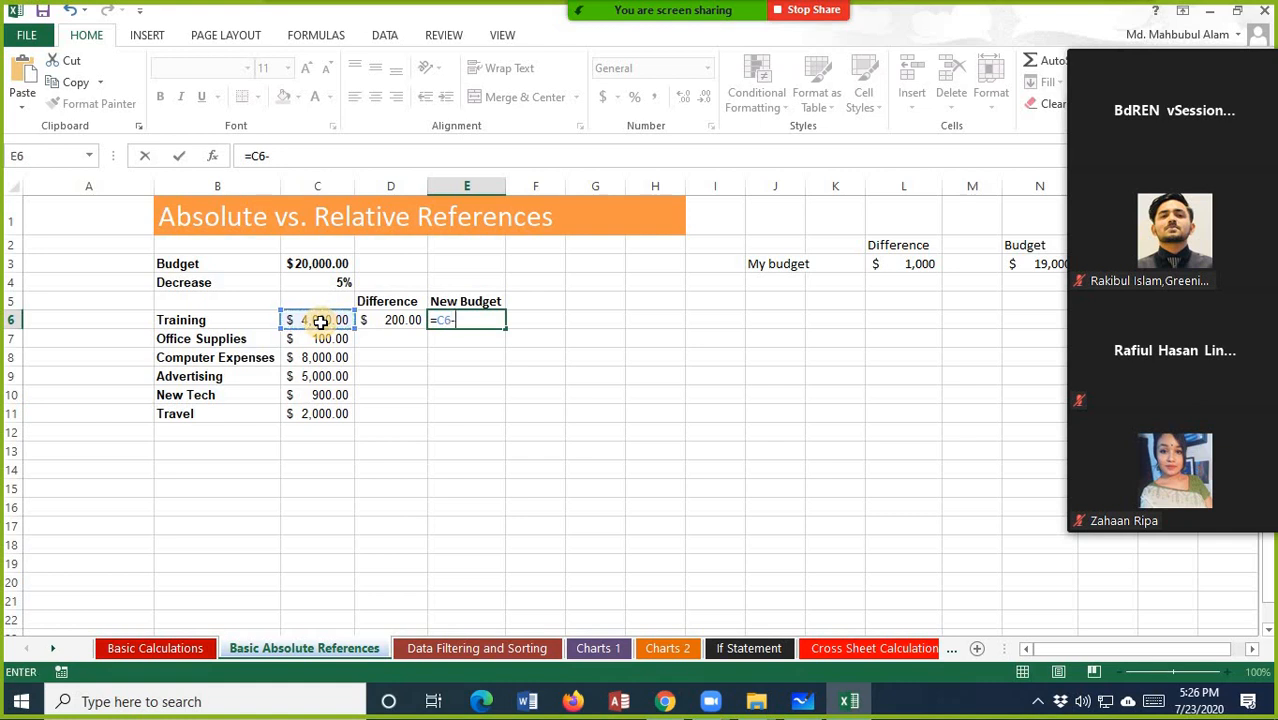
left_click(384, 318)
key("Return")
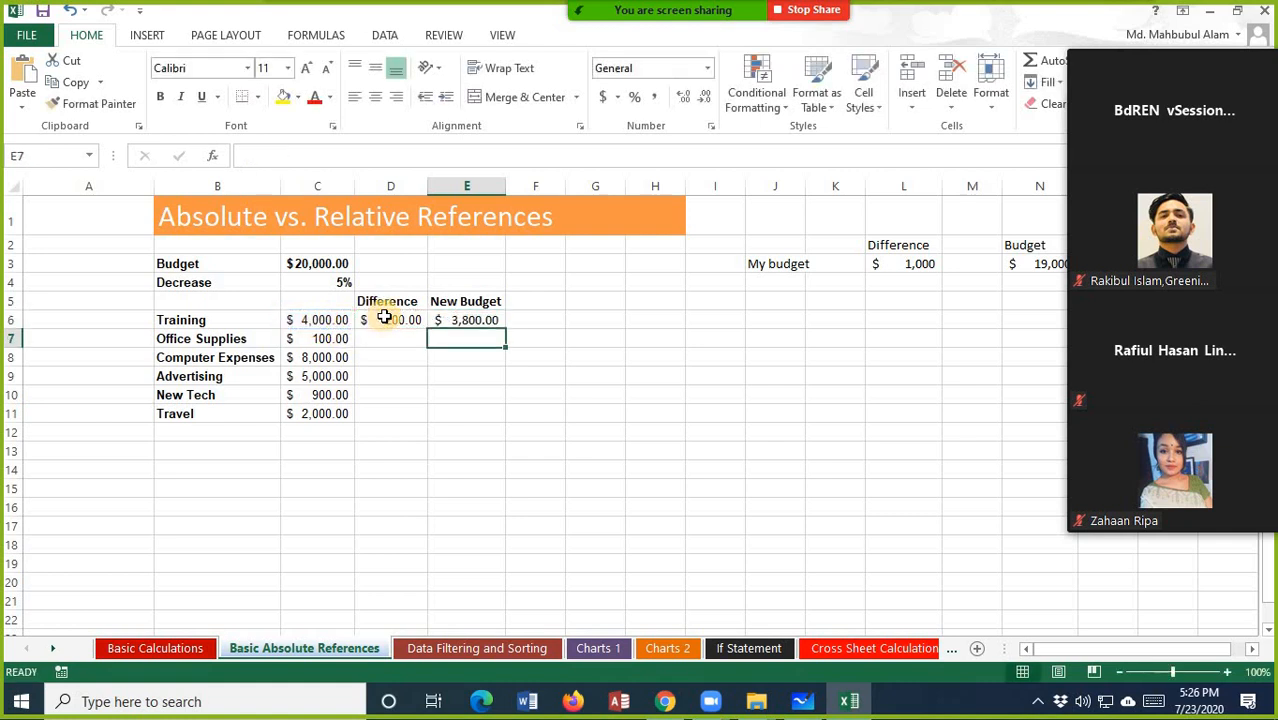
- Review the Training formulas in E6 and D6, and compare them with the first Net Pay formula on the Basic Calculations sheet
left_click(471, 322)
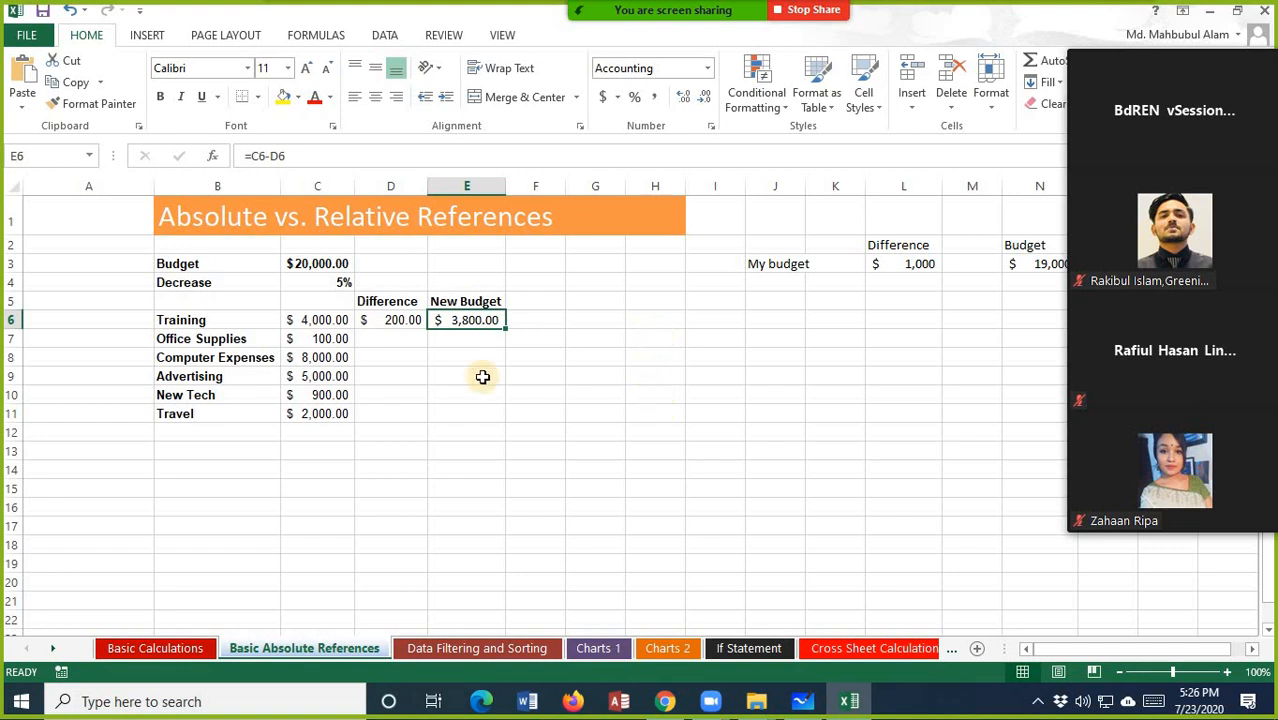
left_click(389, 321)
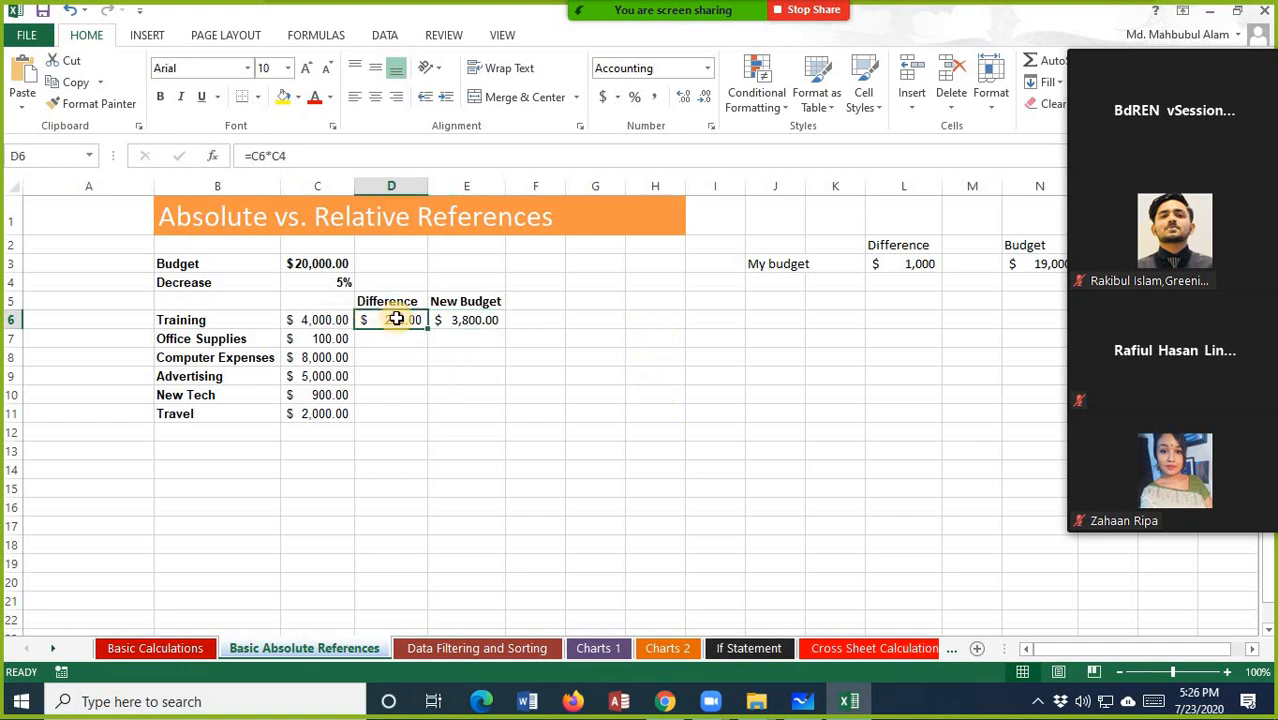
left_click_drag(393, 320, 443, 321)
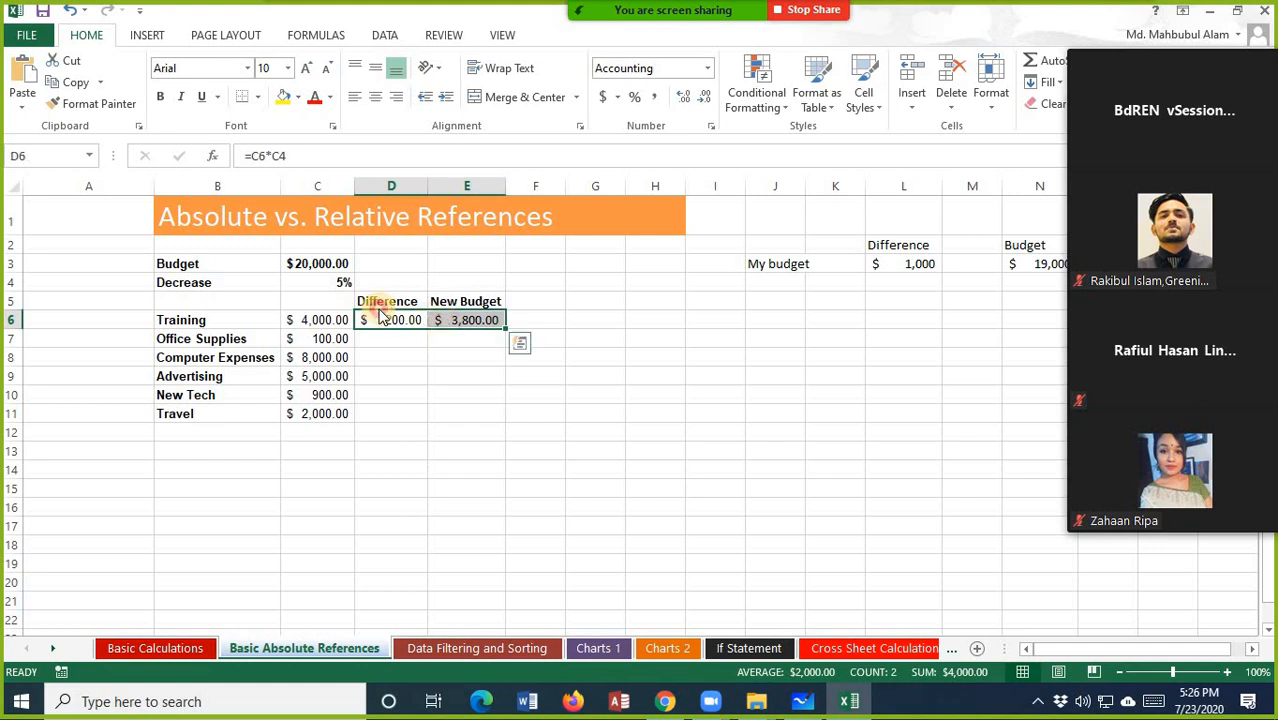
left_click(155, 649)
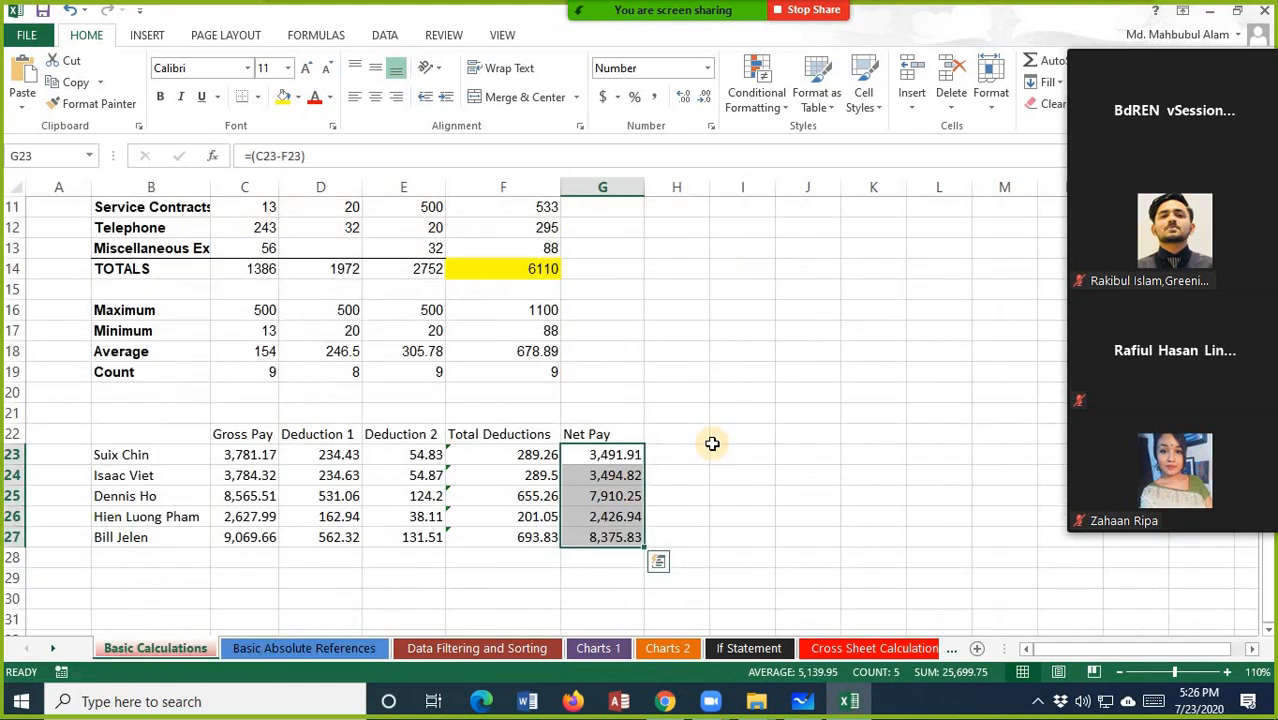
left_click(678, 452)
left_click(610, 453)
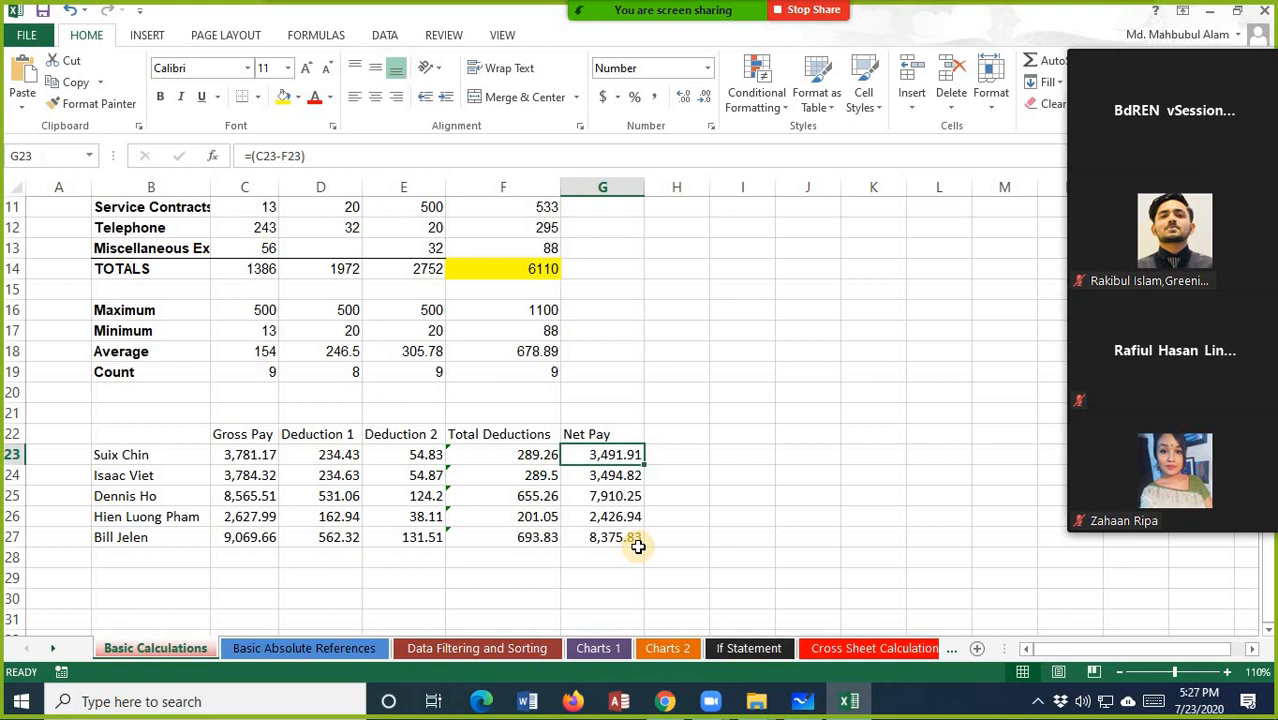
- On the Basic Absolute References sheet, examine the rows and column of the cells C4 and C6 used by the Training difference formula
left_click(336, 650)
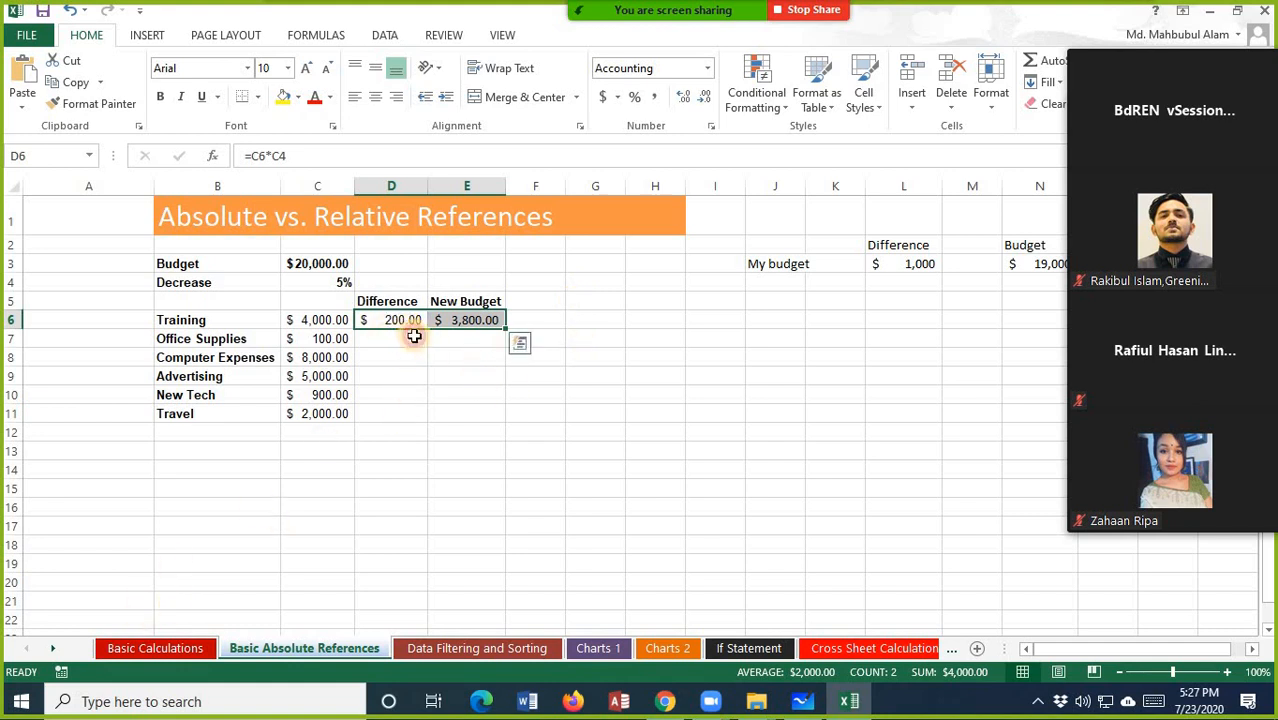
left_click(781, 324)
left_click(400, 318)
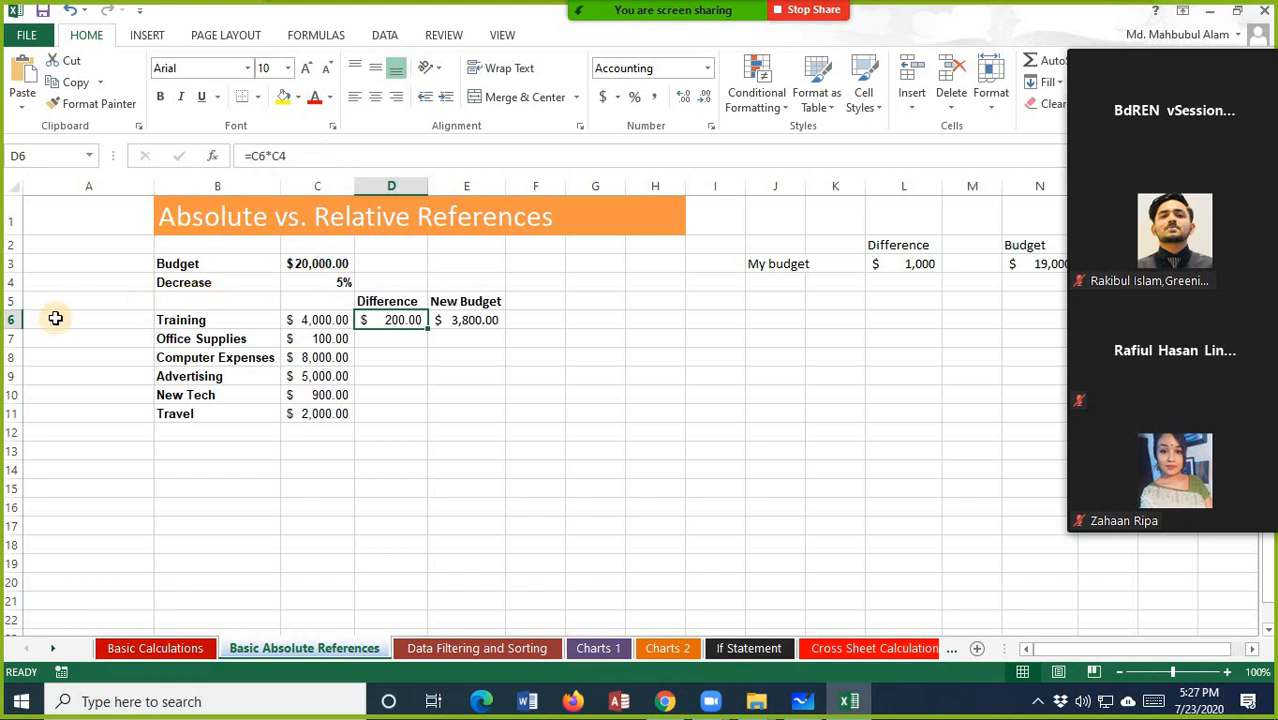
left_click(7, 320)
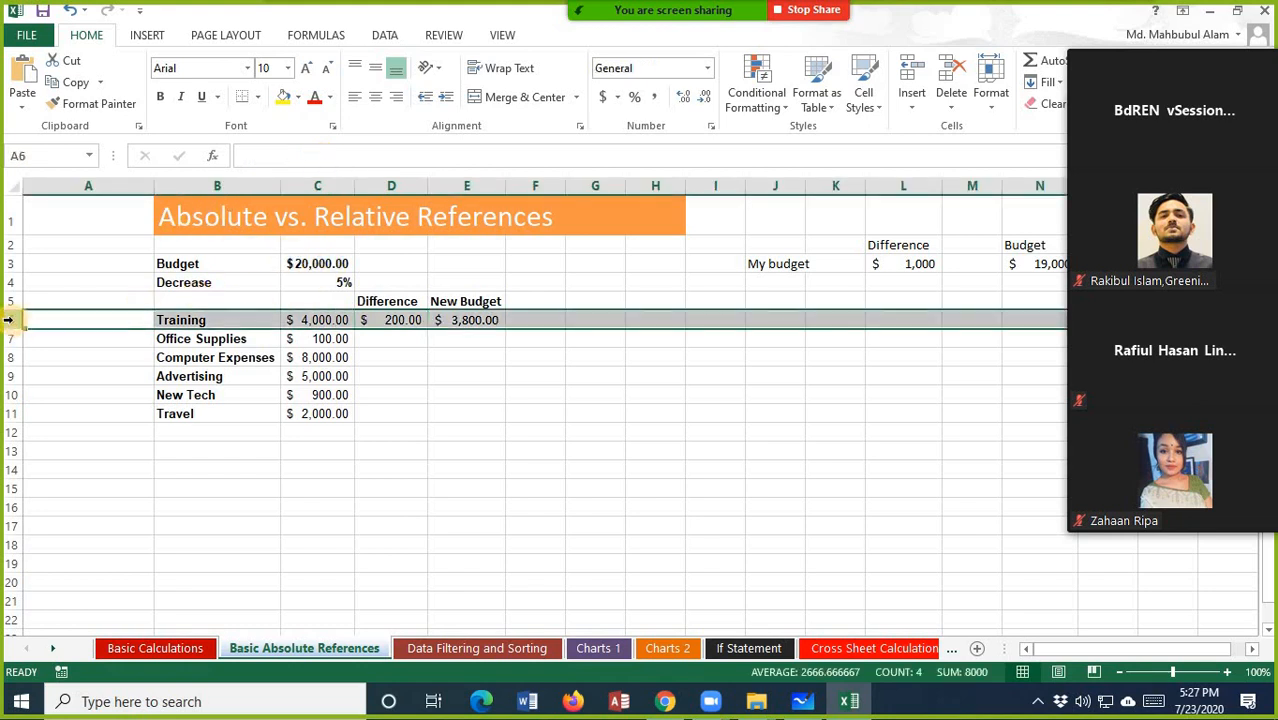
left_click(10, 301)
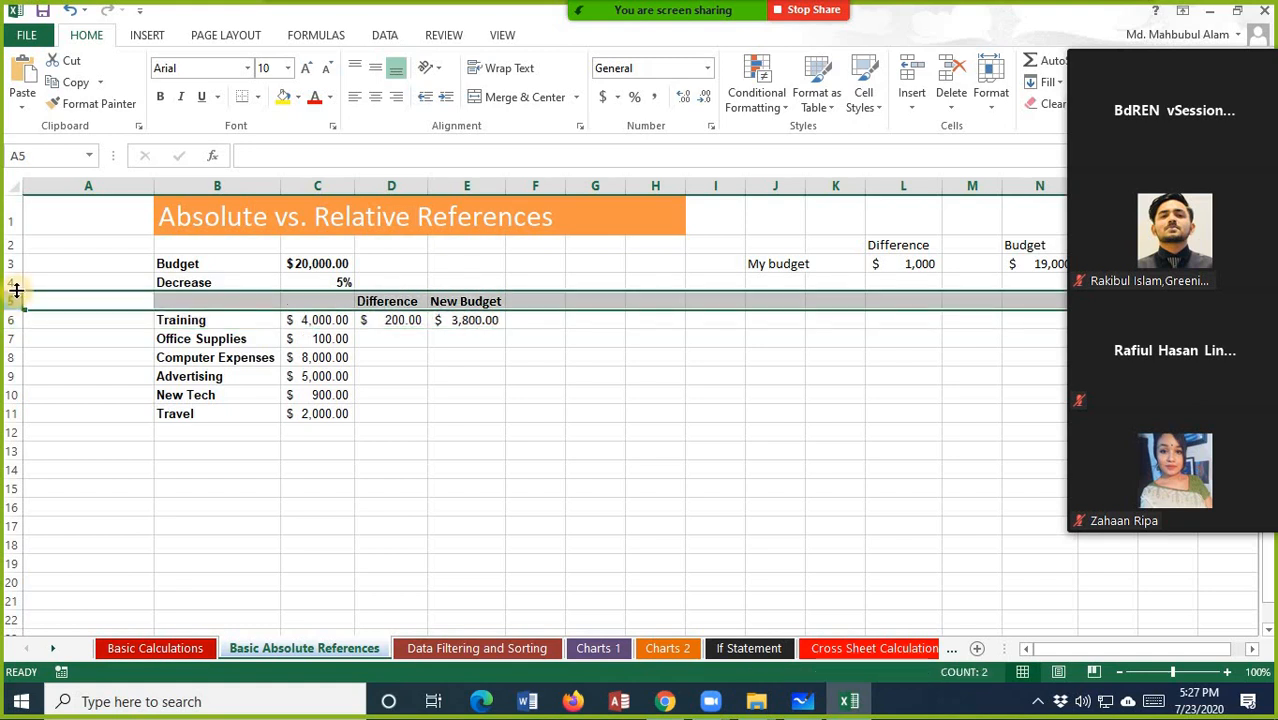
left_click(9, 284)
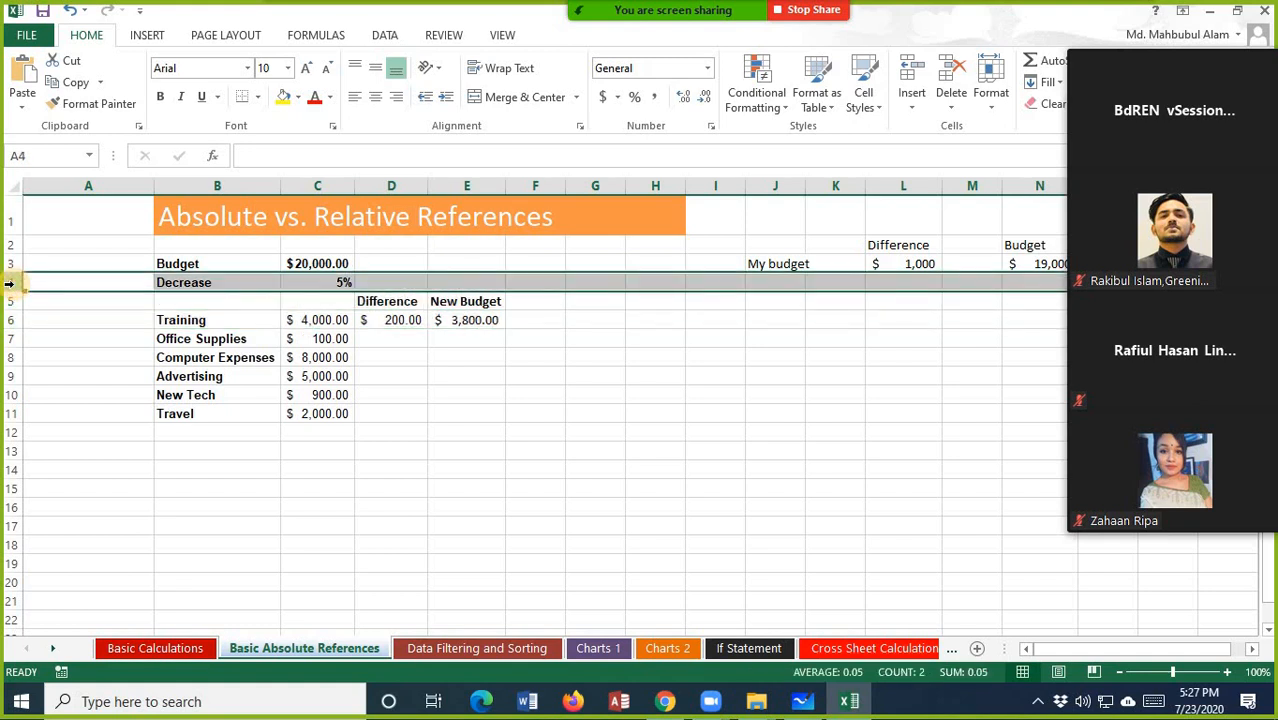
left_click(325, 177)
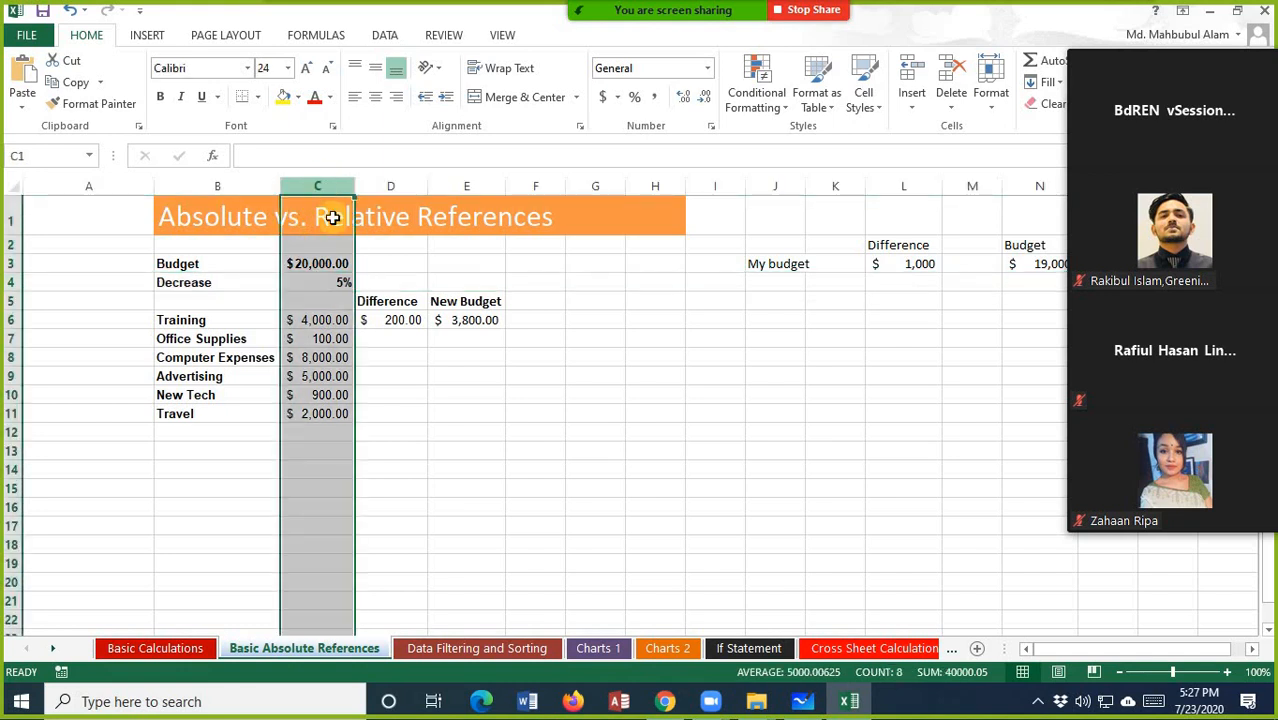
left_click(329, 281)
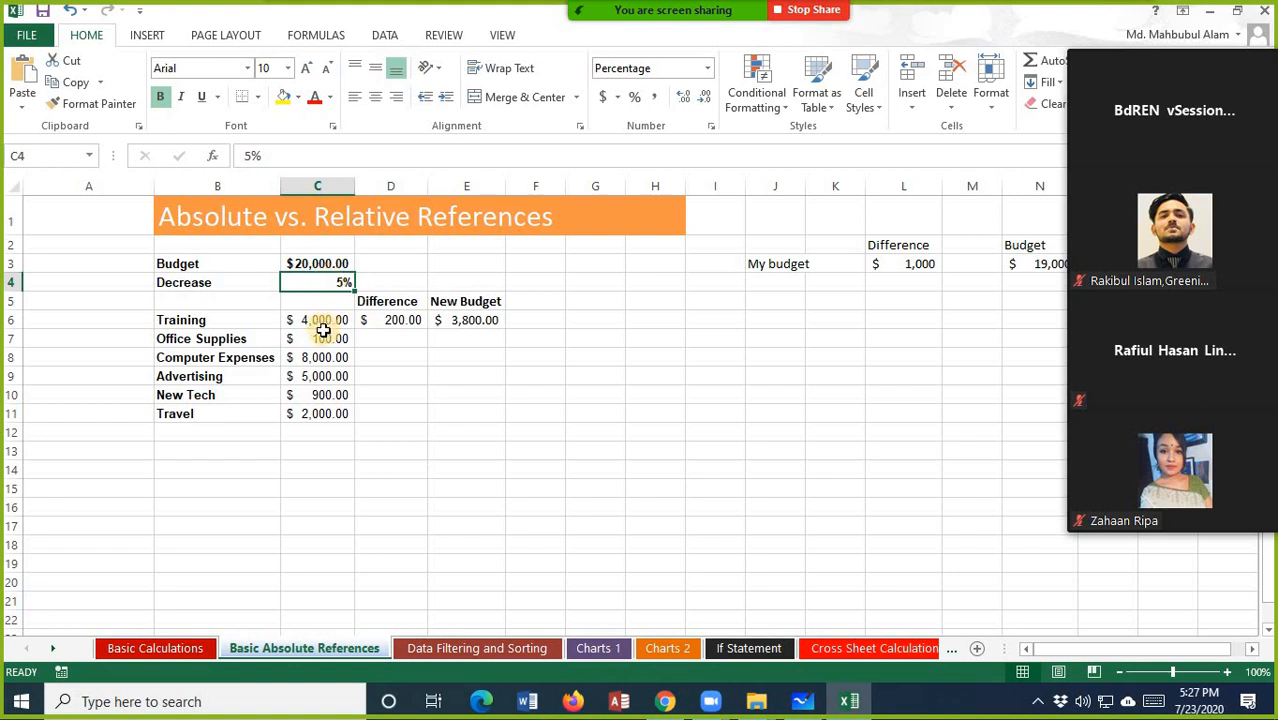
left_click(320, 320)
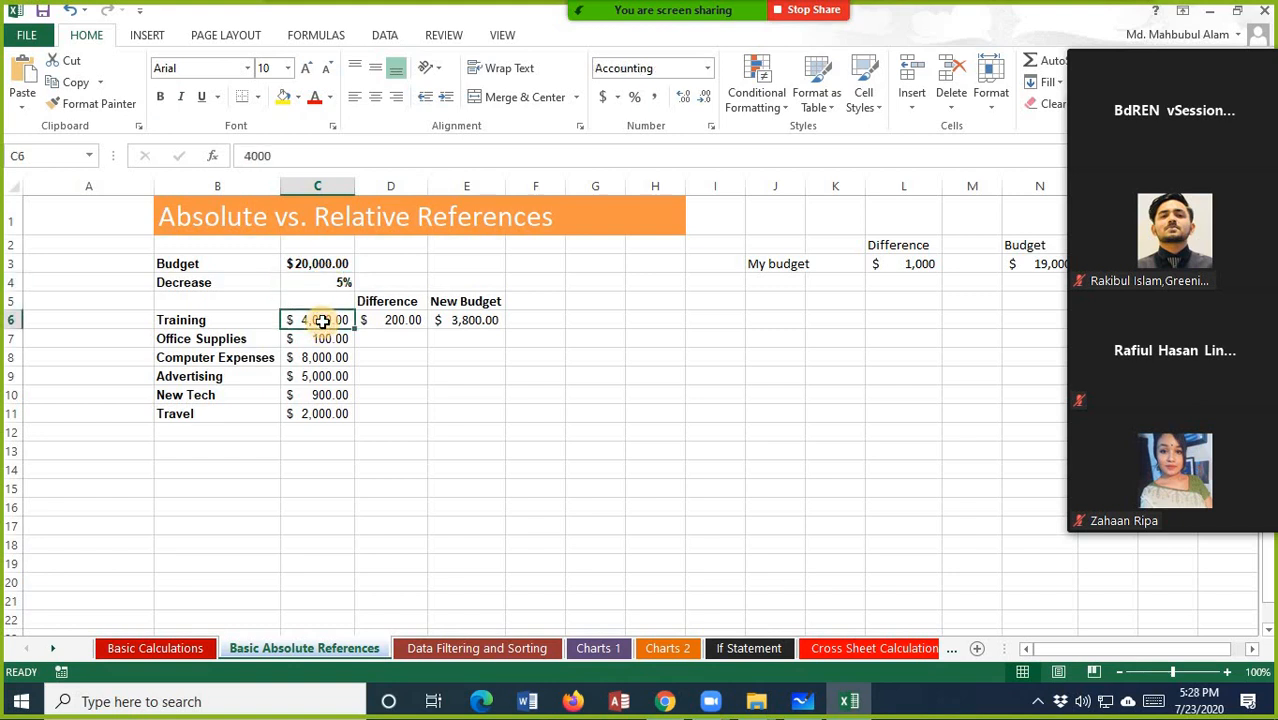
- Fill the difference formula from D6 down to D11 and widen column D so the amounts fit
left_click(384, 320)
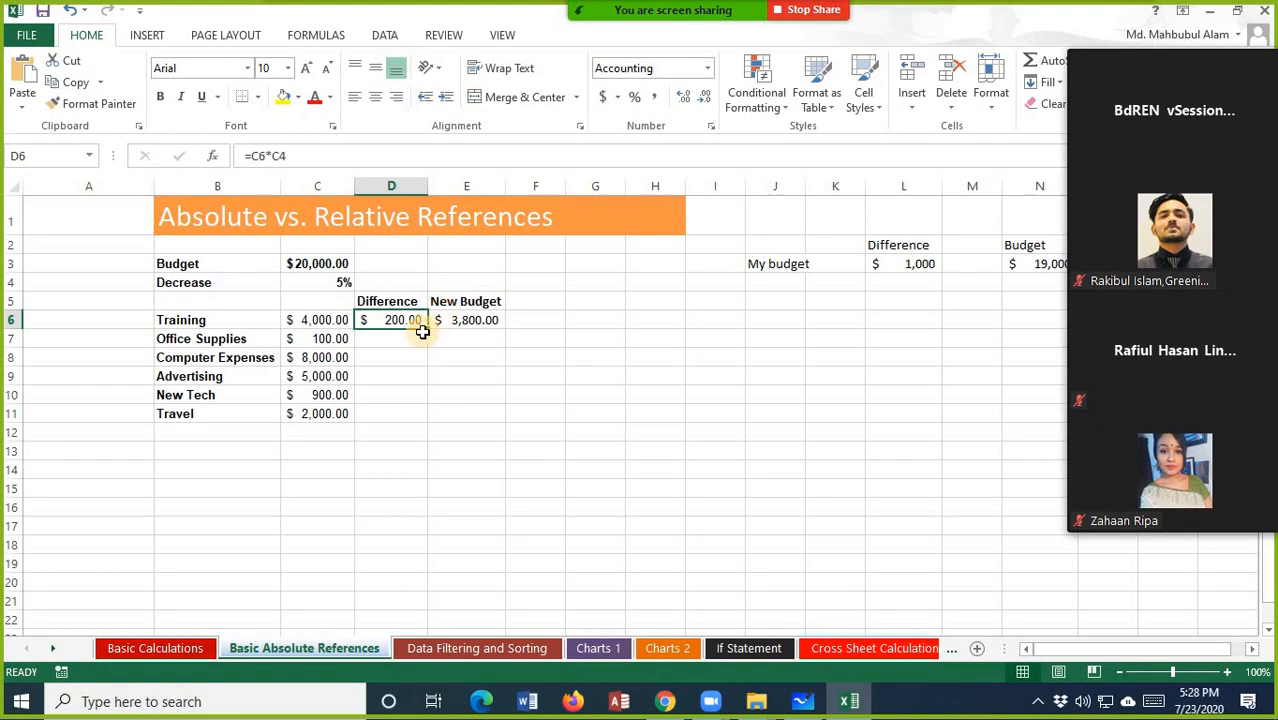
left_click_drag(421, 398, 421, 421)
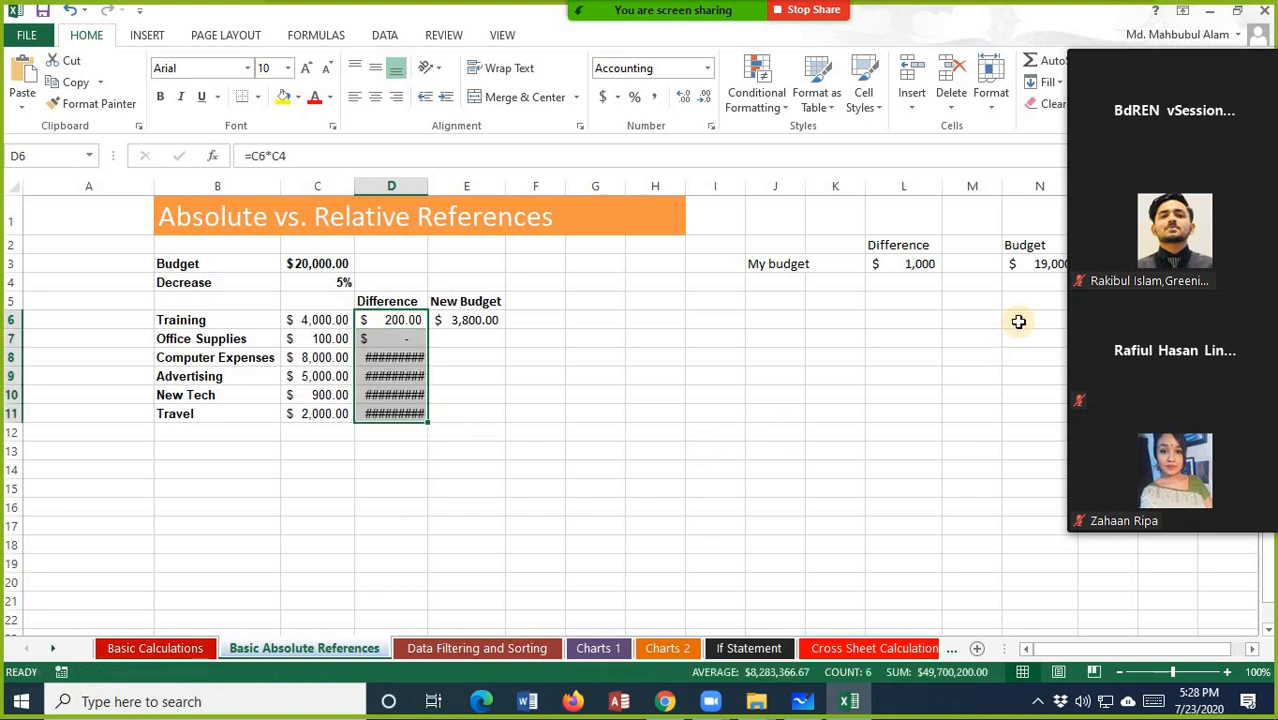
left_click_drag(429, 186, 451, 187)
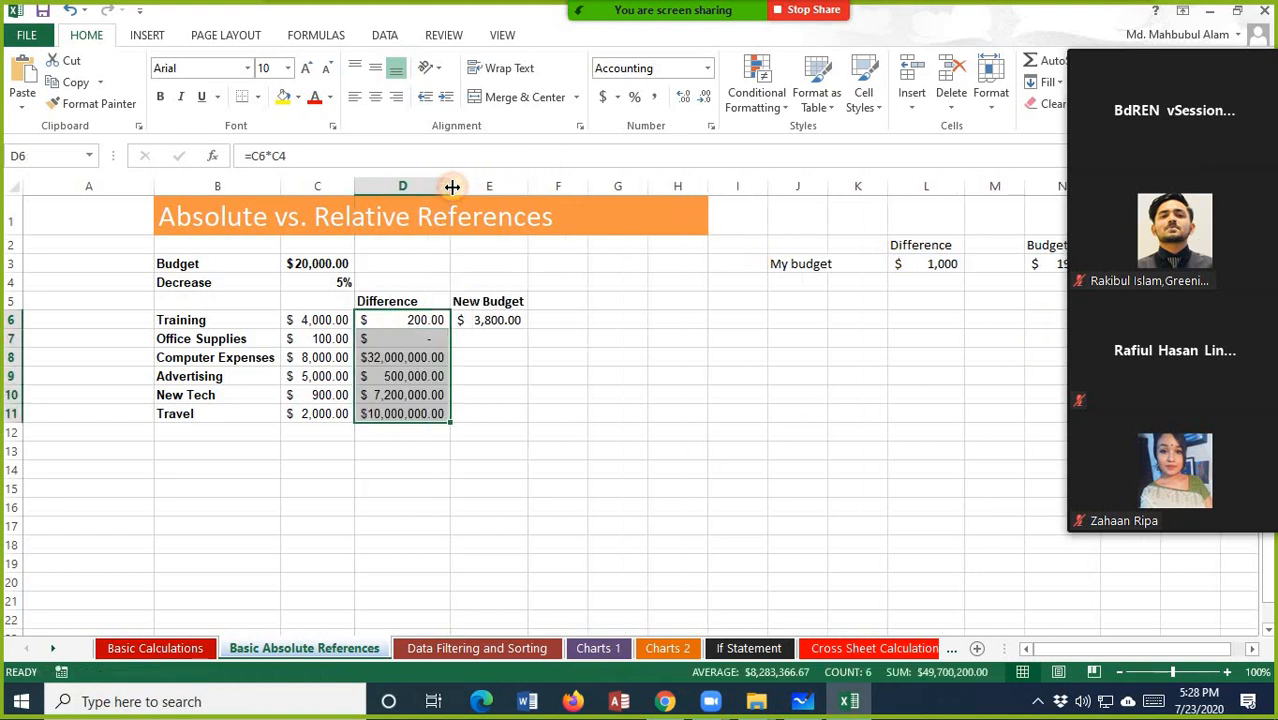
- Examine the copied difference formula in D7 and the cells C7 and C5 it refers to
left_click(433, 340)
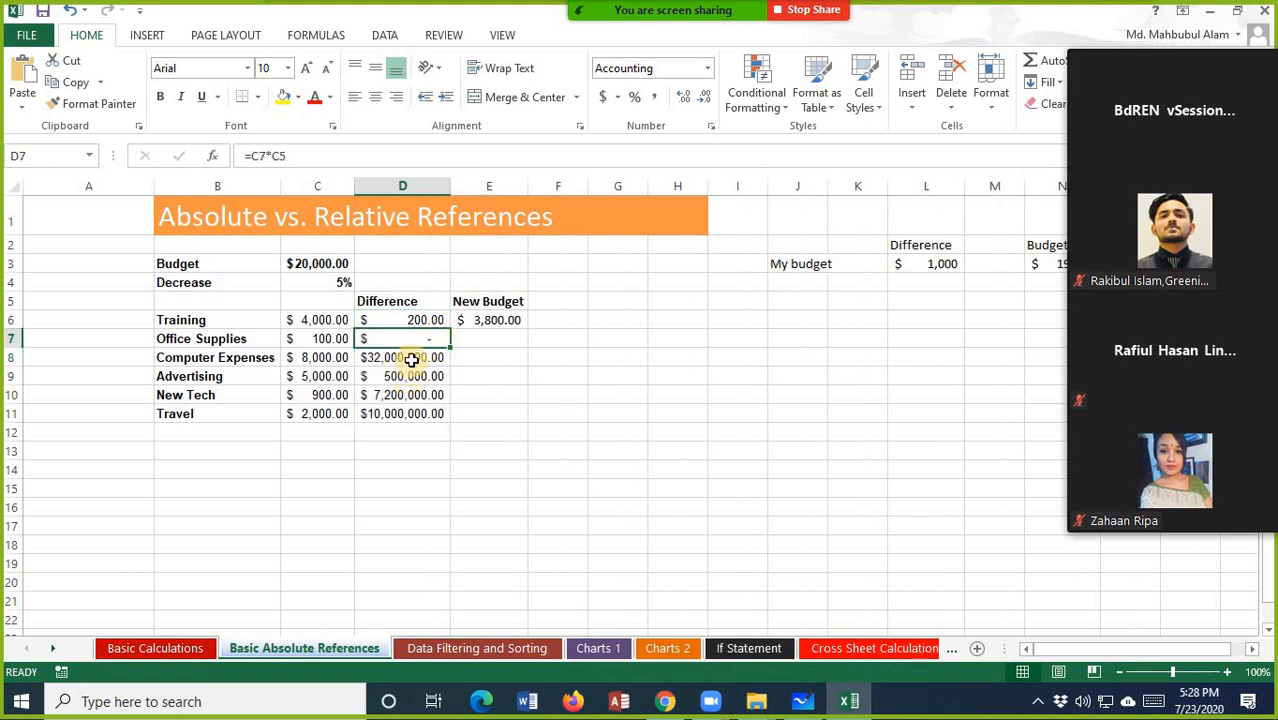
left_click(418, 358)
left_click(427, 337)
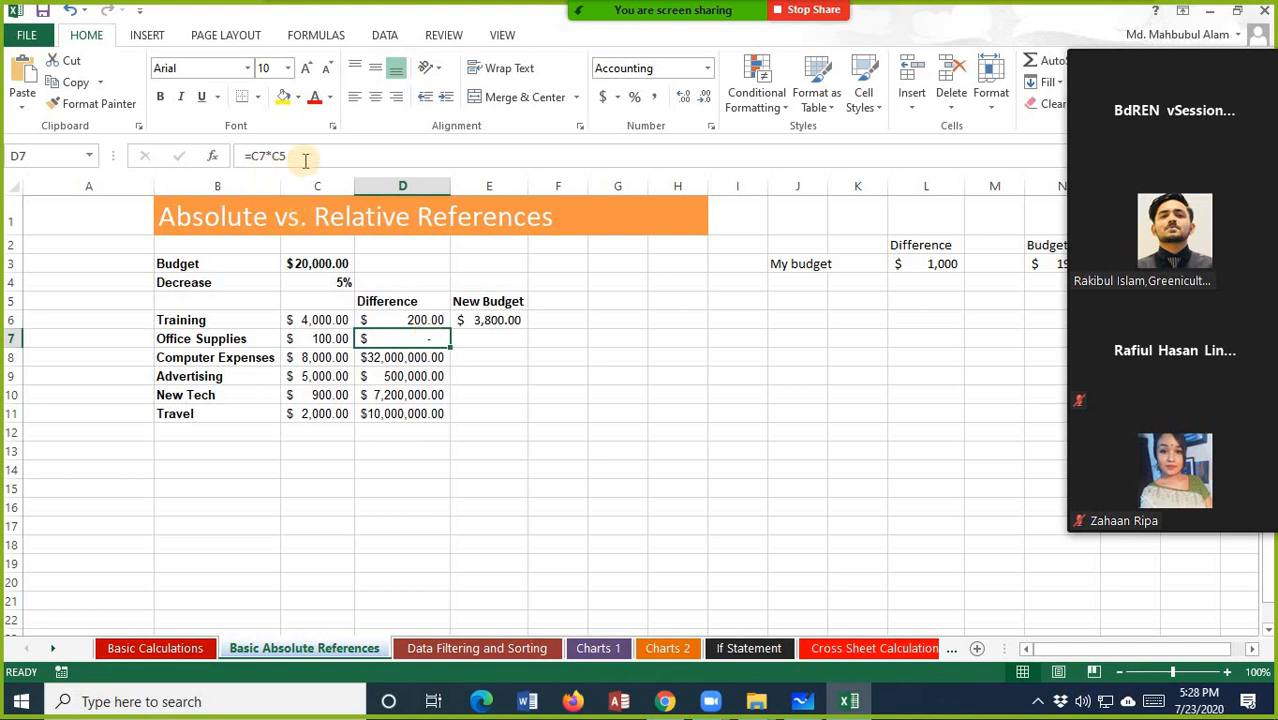
left_click(325, 338)
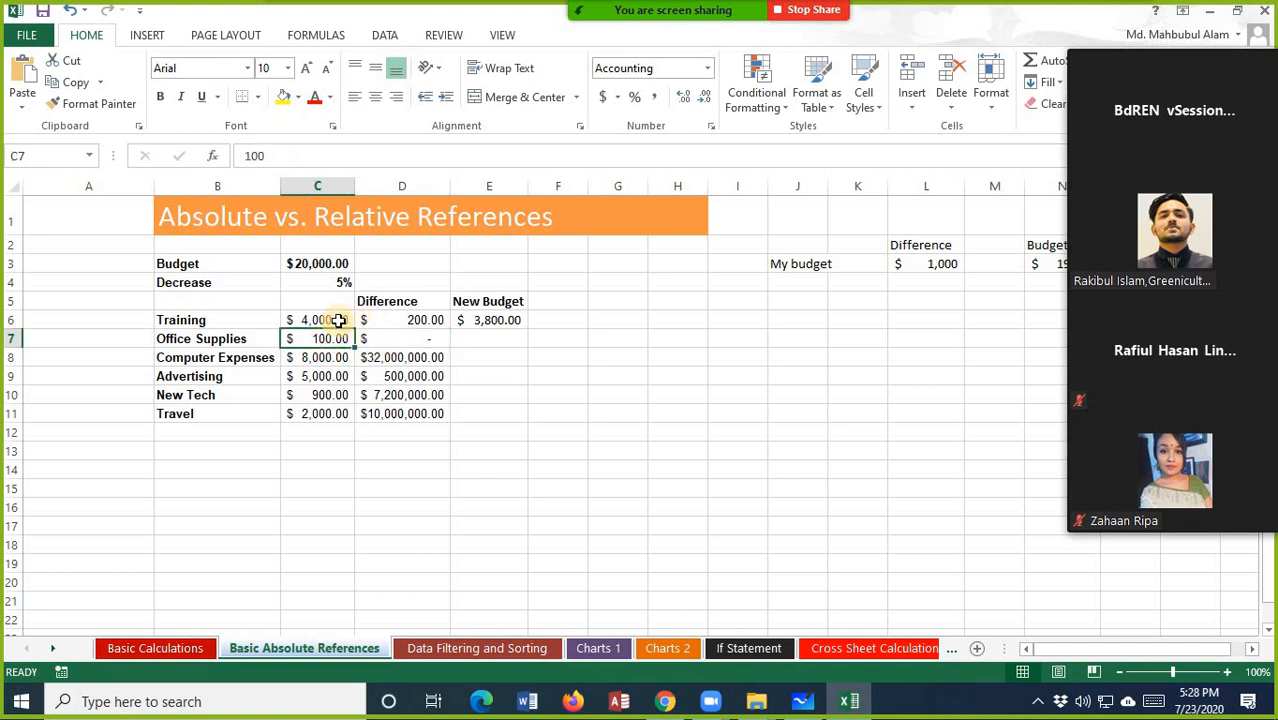
left_click(317, 299)
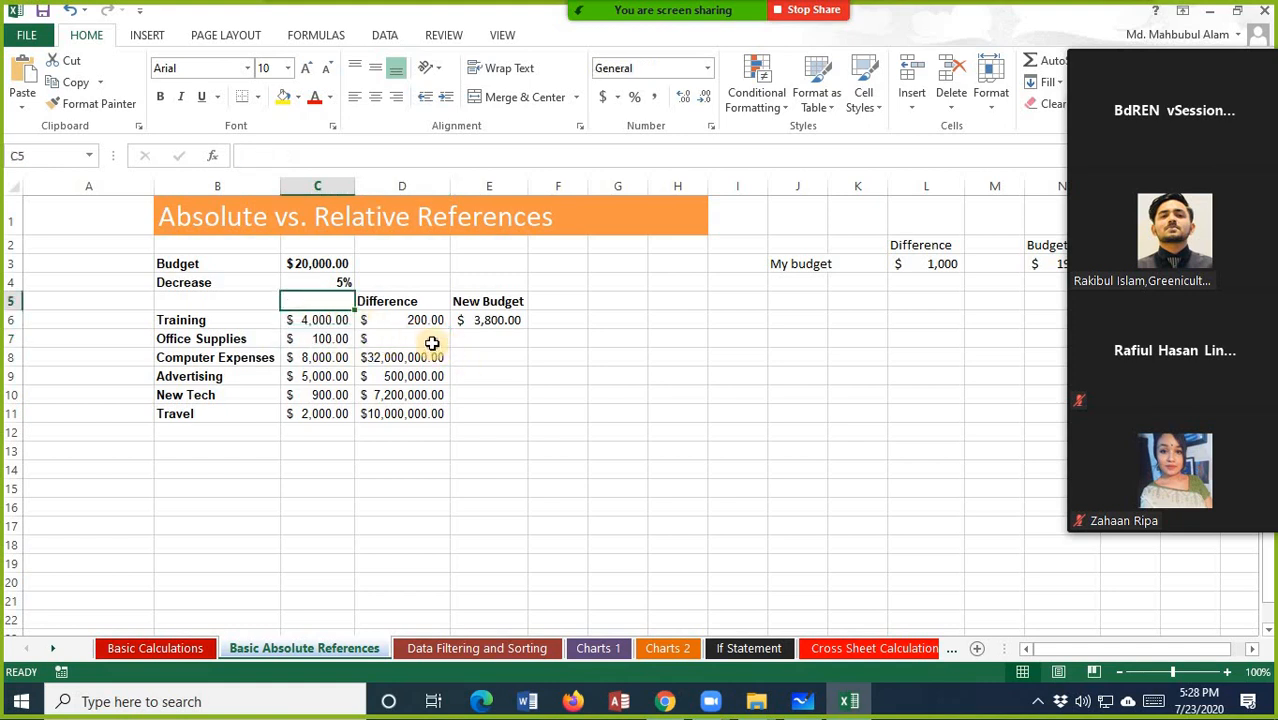
- Examine the copied difference formulas in D7 and D8 and the cells C5, C6 and C8 they refer to
left_click(429, 341)
left_click(321, 299)
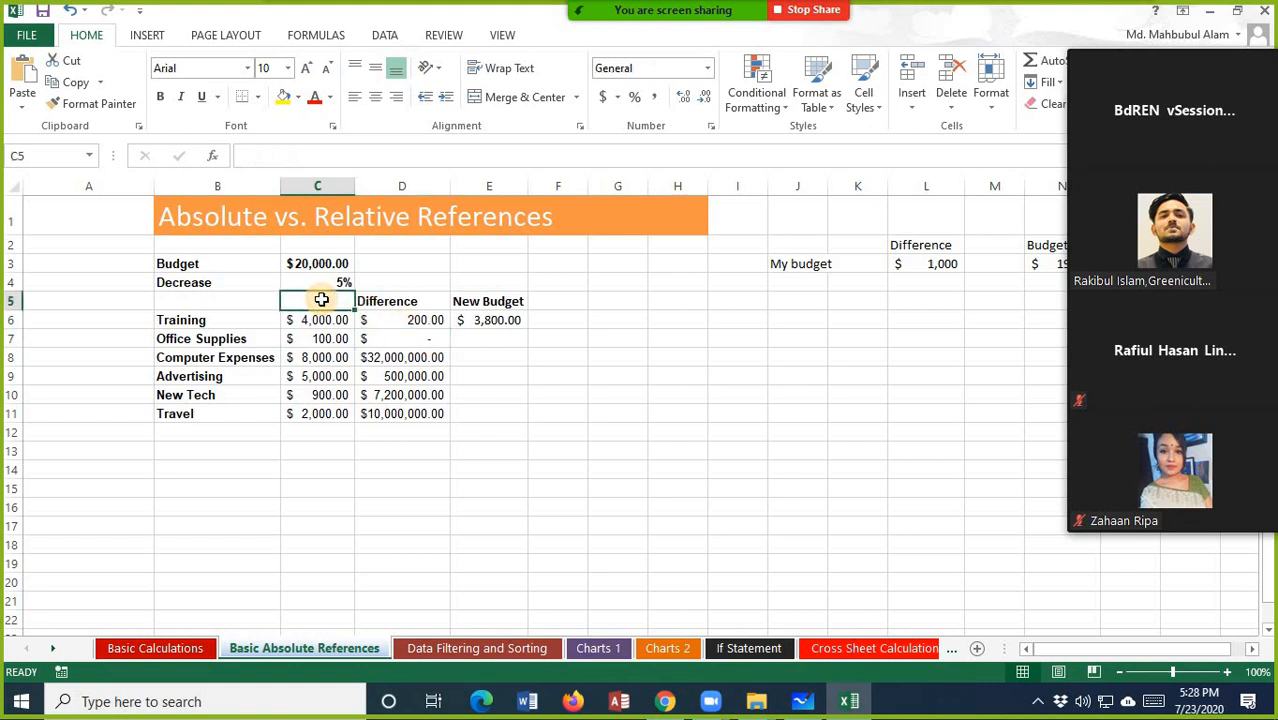
left_click(434, 336)
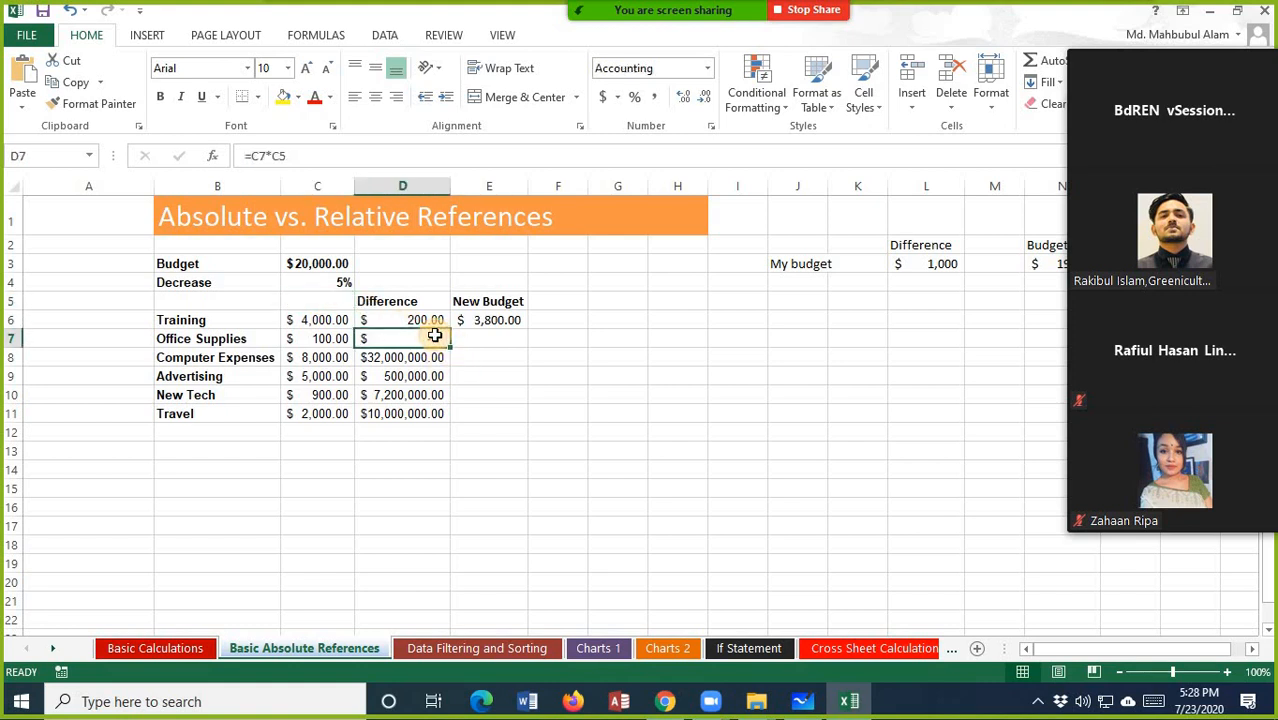
left_click(422, 358)
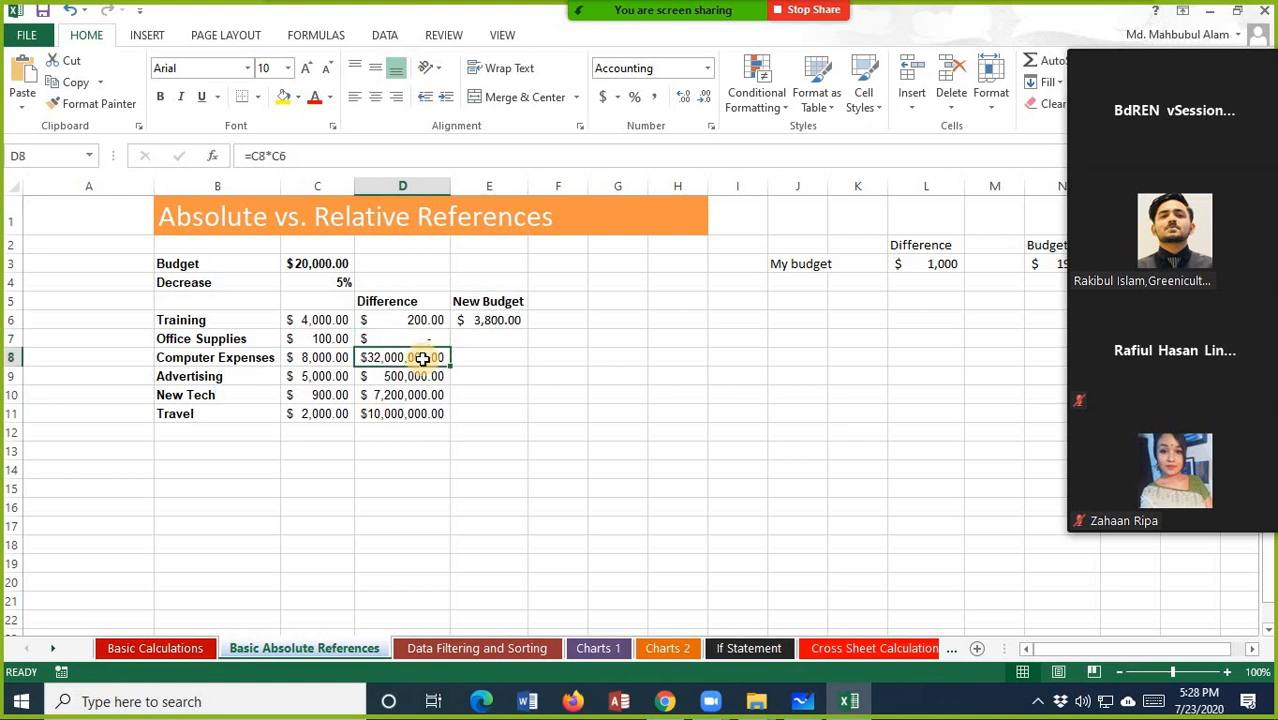
left_click(320, 321)
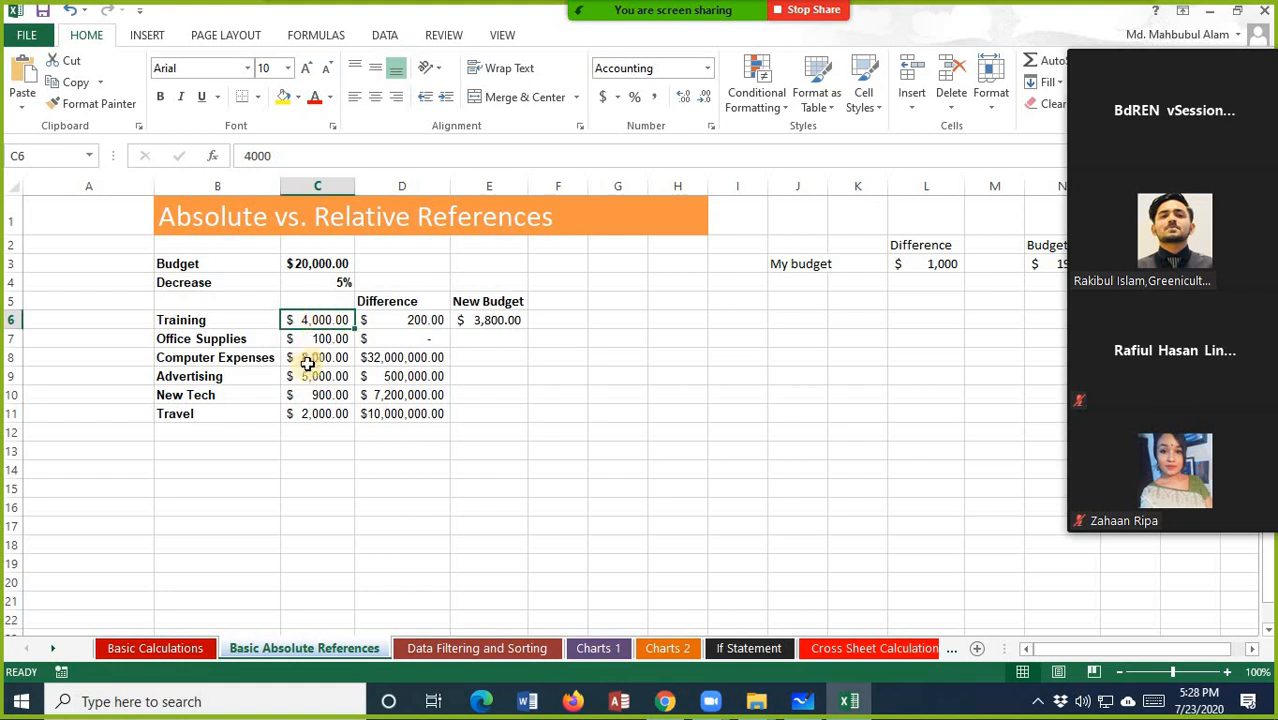
left_click(312, 358)
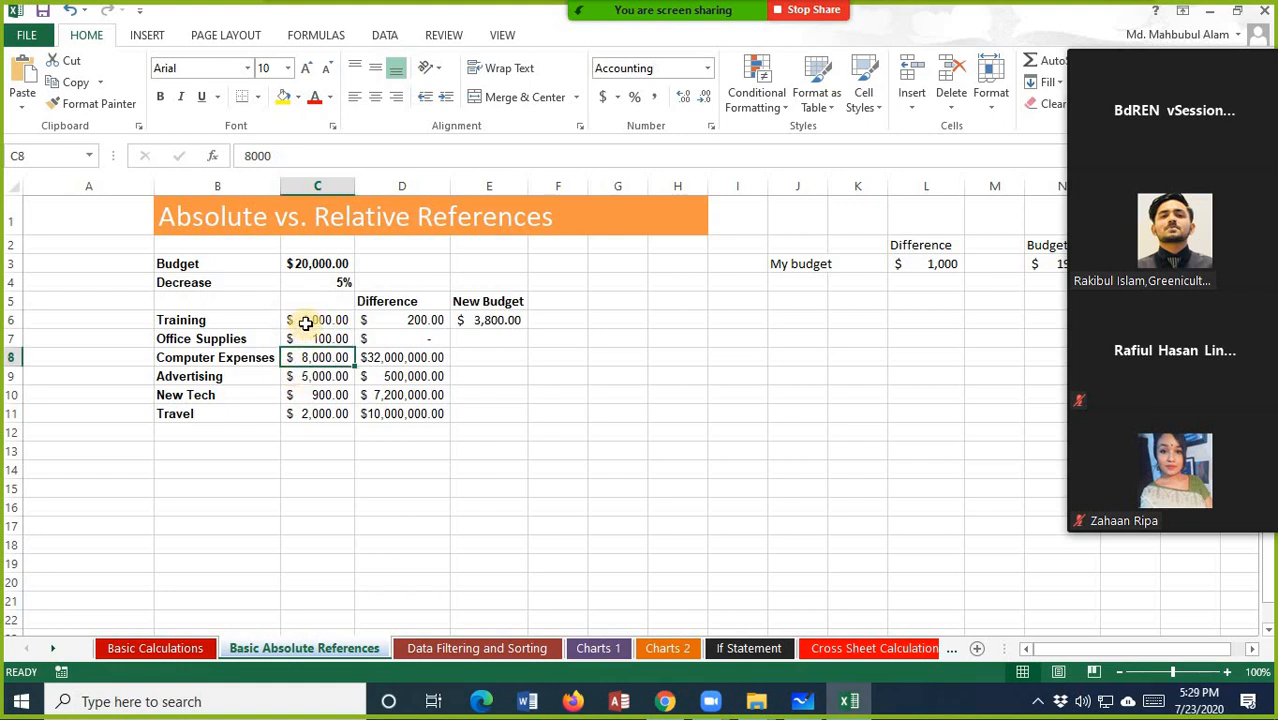
left_click(393, 354)
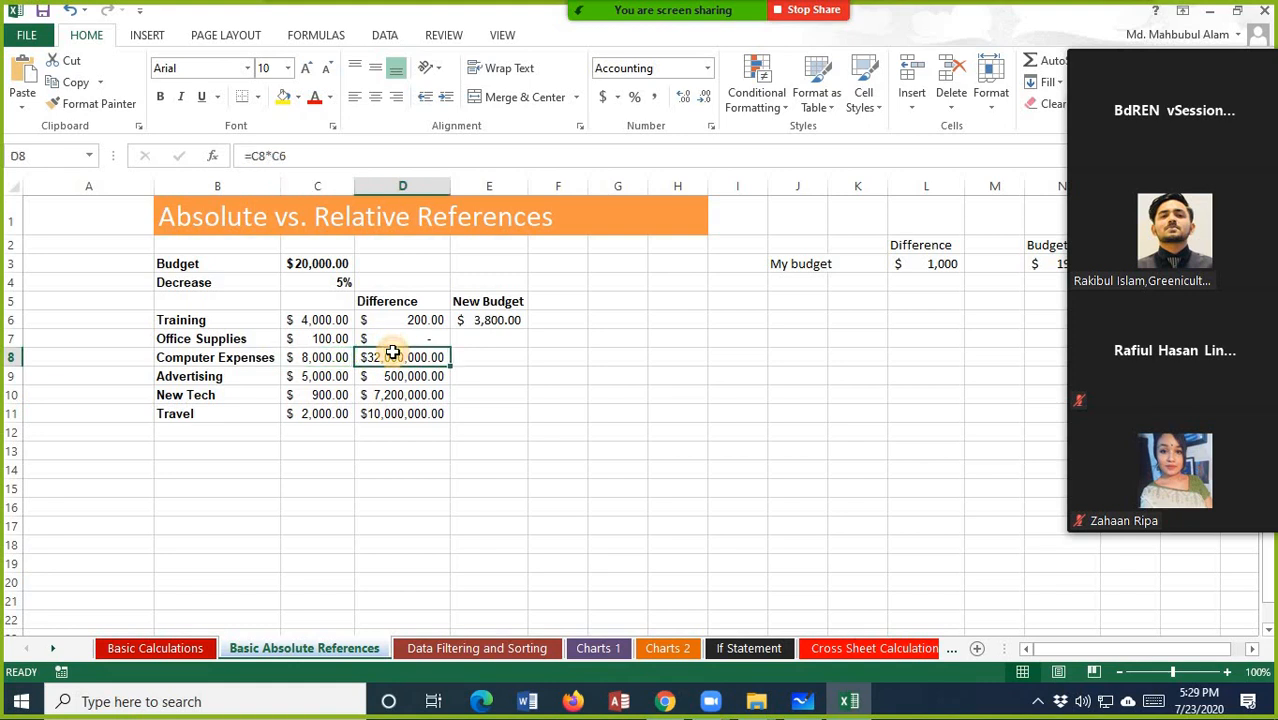
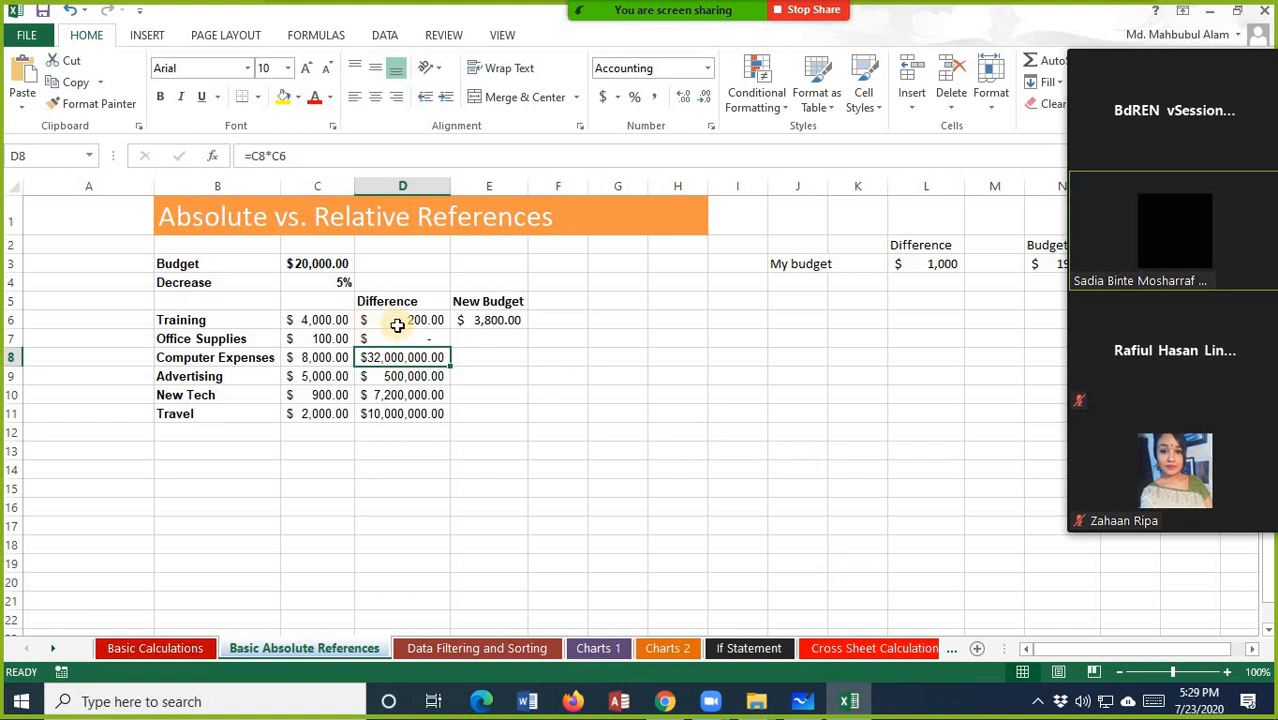
- Clear the Difference and New Budget formulas from the range D6:E11
left_click_drag(397, 322, 463, 414)
key("Delete")
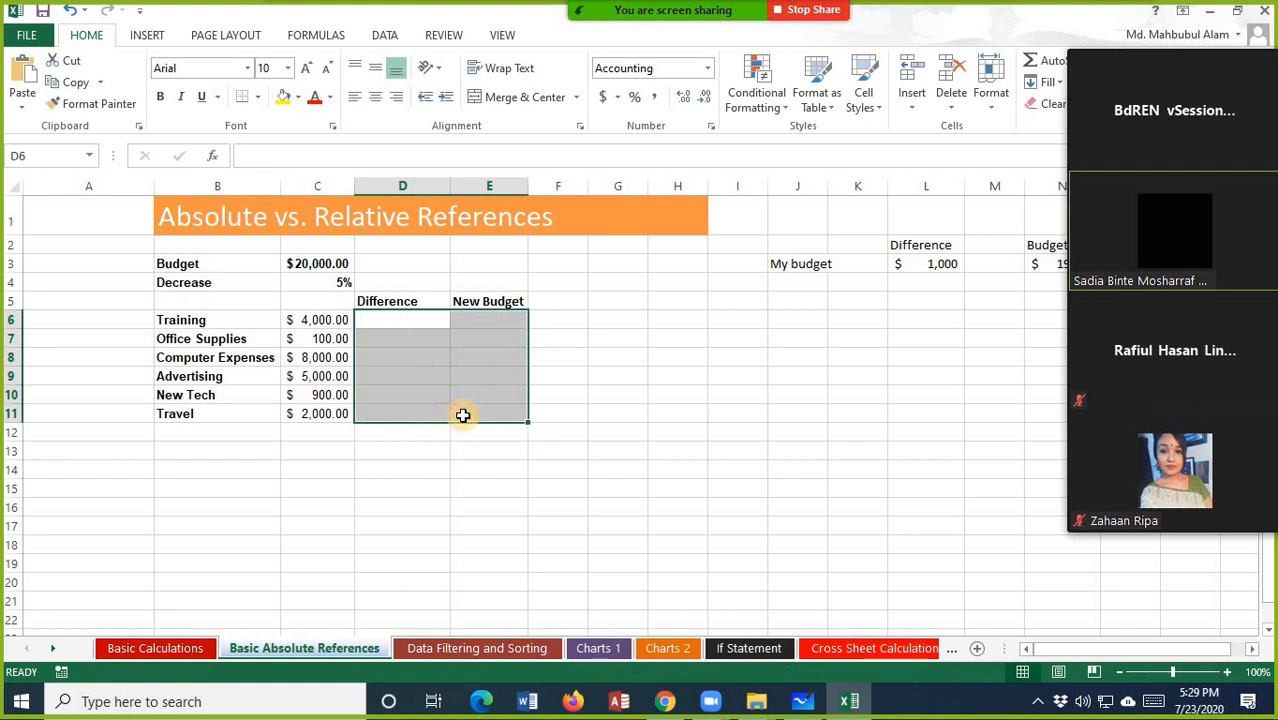
left_click(585, 360)
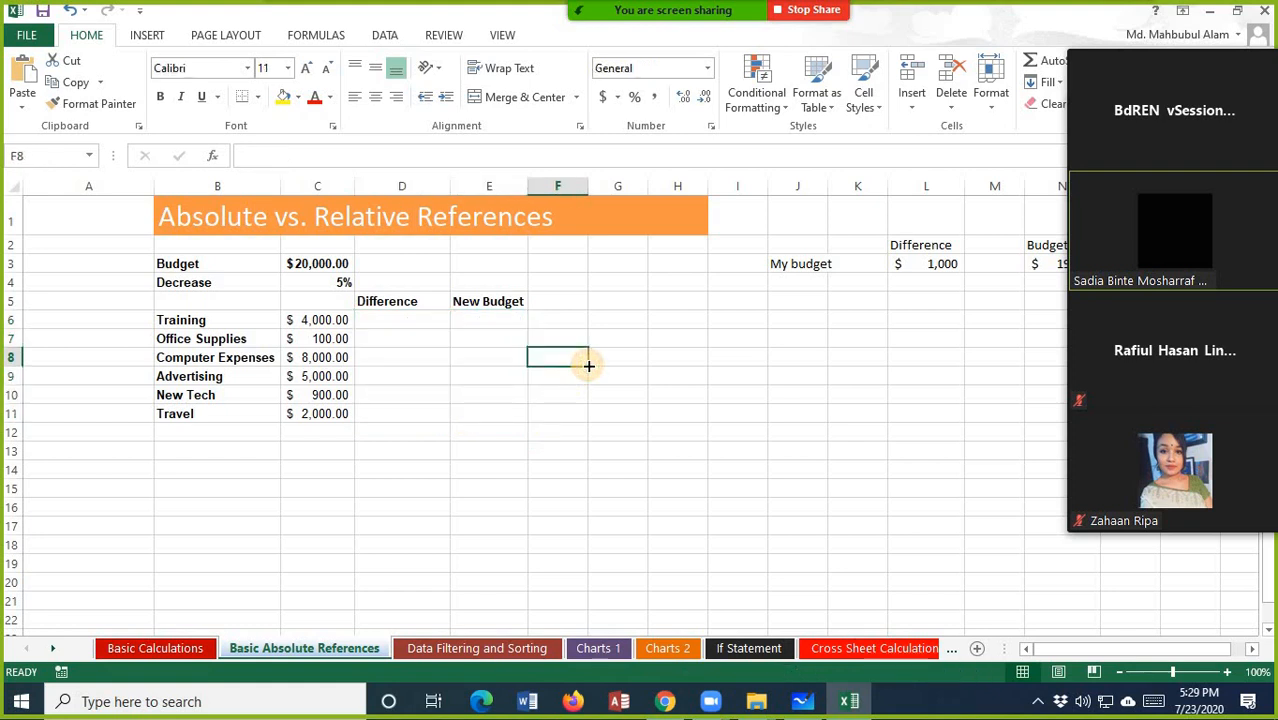
- Start the Training difference formula =C6*C4 in cell D6
left_click(384, 315)
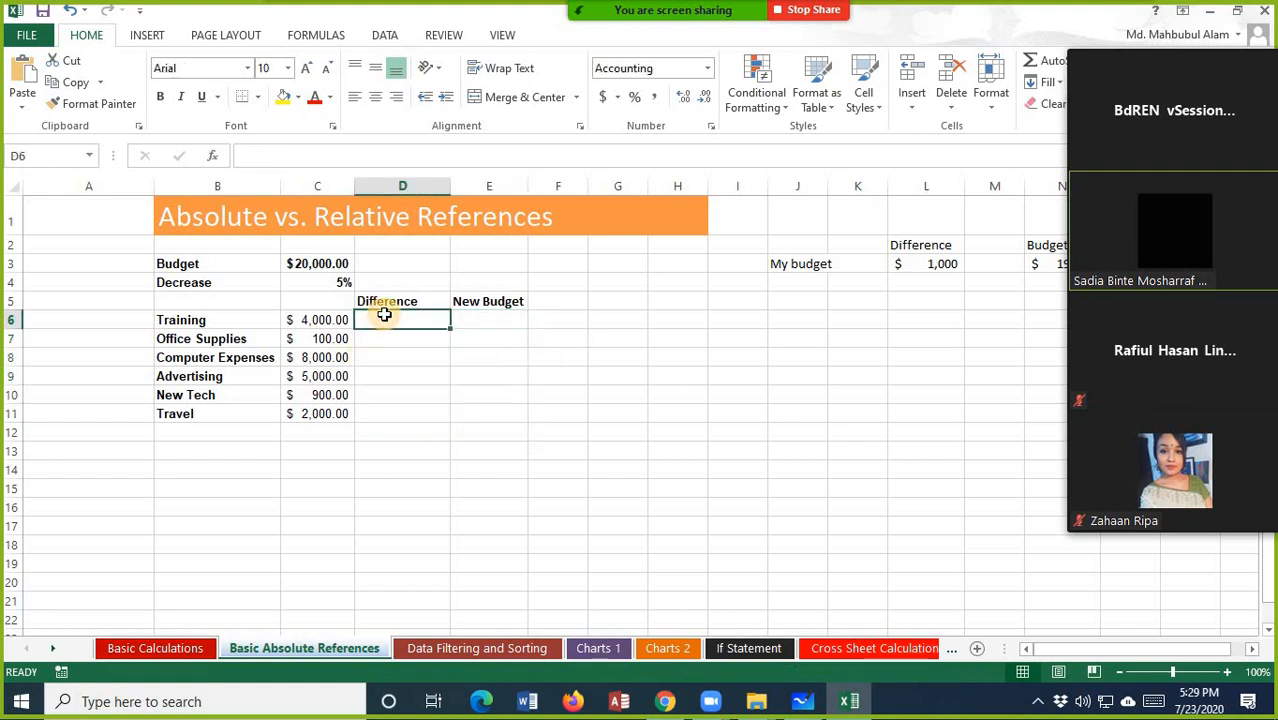
type("=")
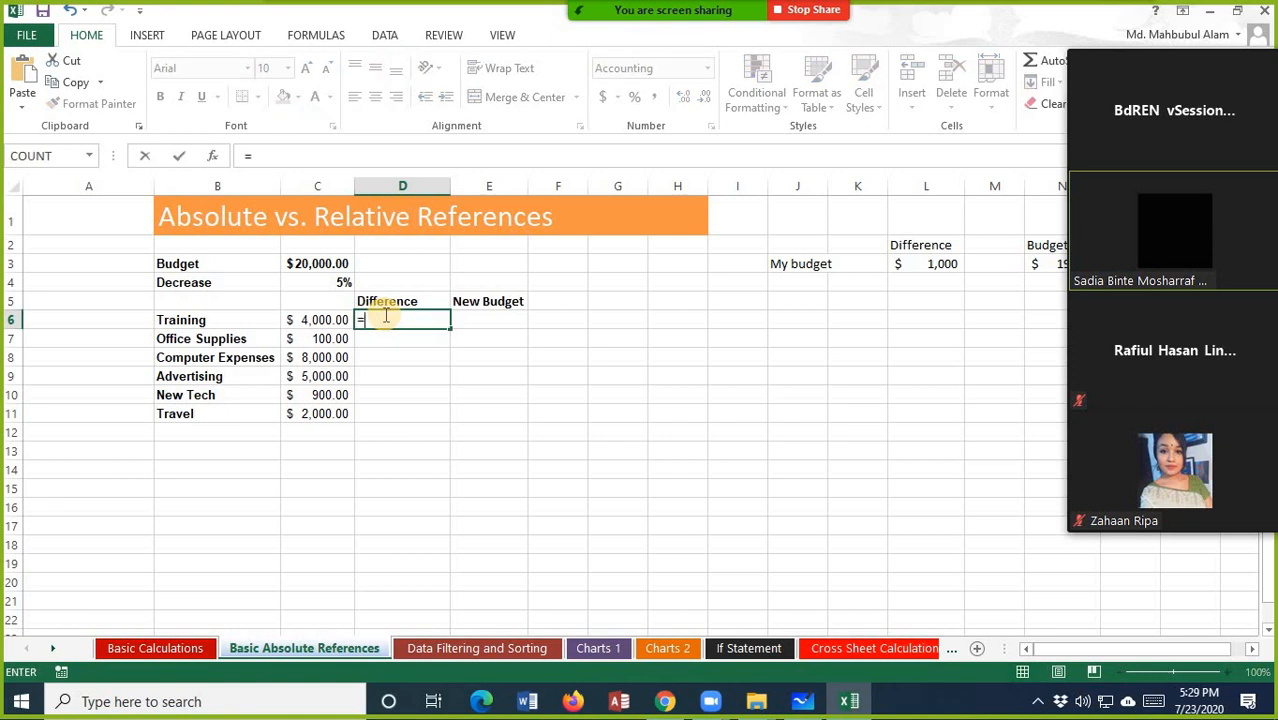
left_click(311, 319)
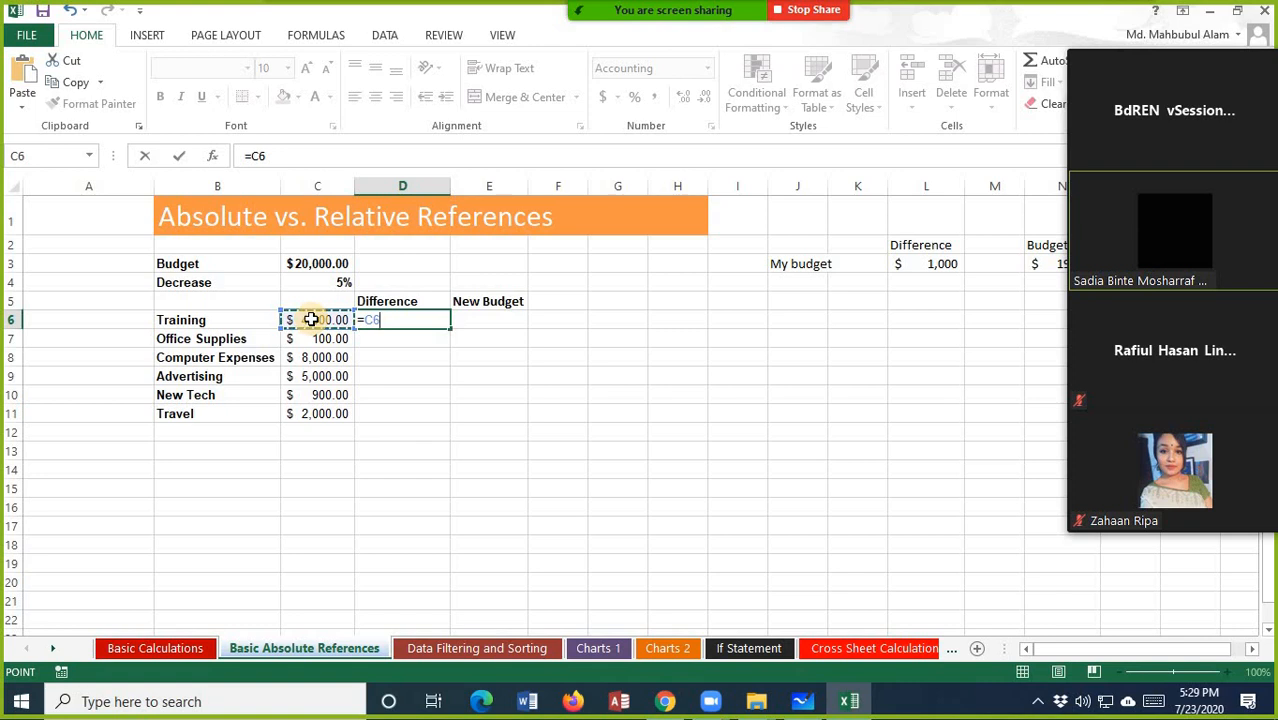
type("*")
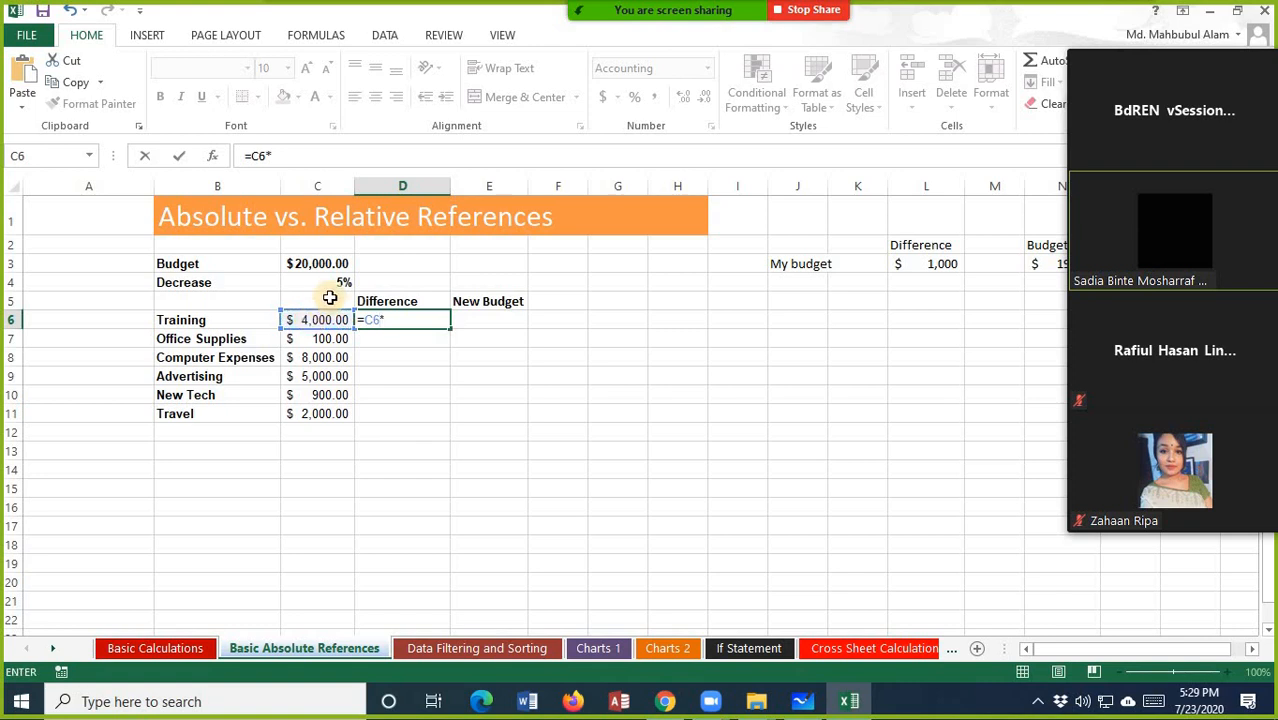
left_click(337, 283)
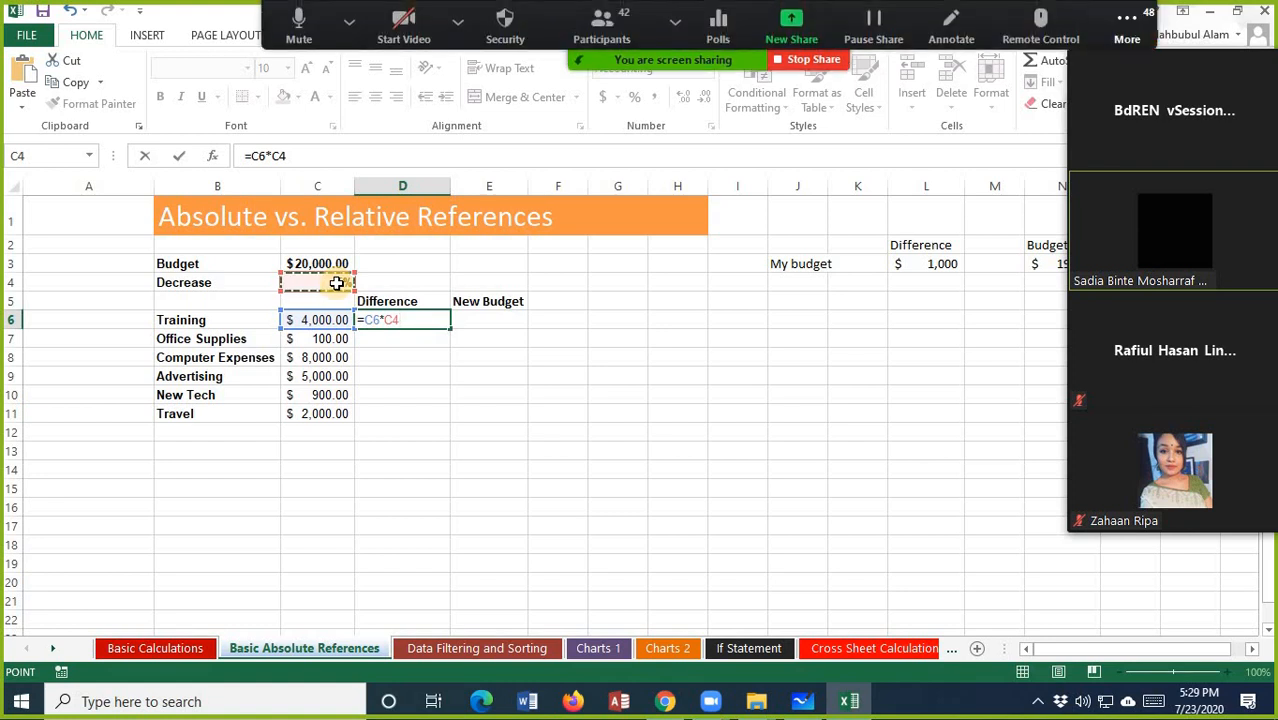
- Try to make the C4 reference absolute with manually entered dollar signs, and cut the formula back to =C6*
left_click(272, 157)
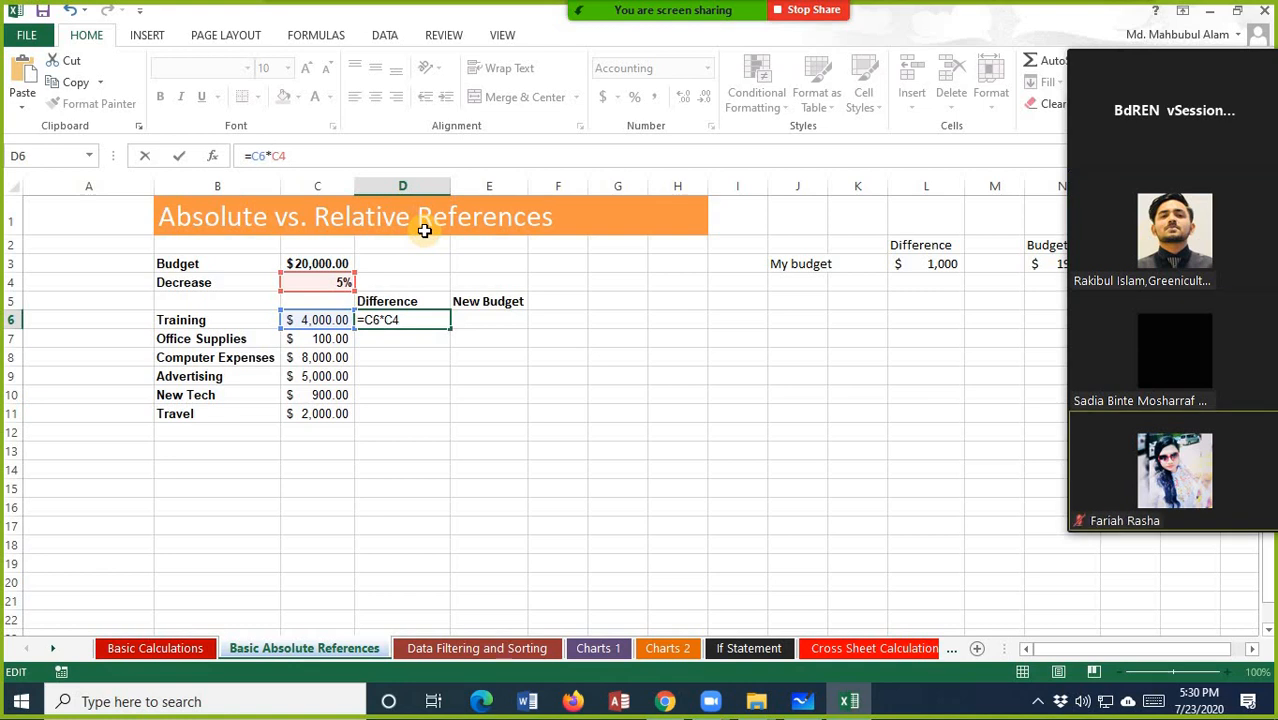
type("$C$")
key("Left")
key("BackSpace")
key("Left")
key("BackSpace")
key("F2")
key("Right")
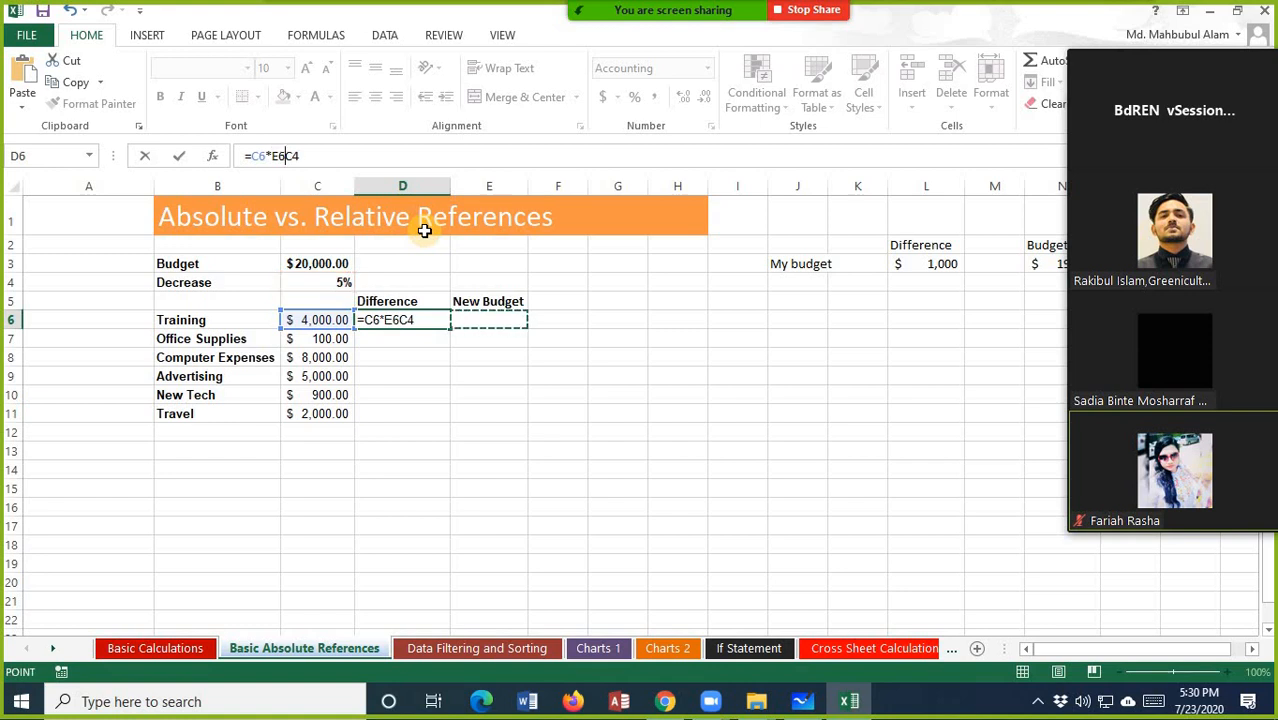
key("Delete")
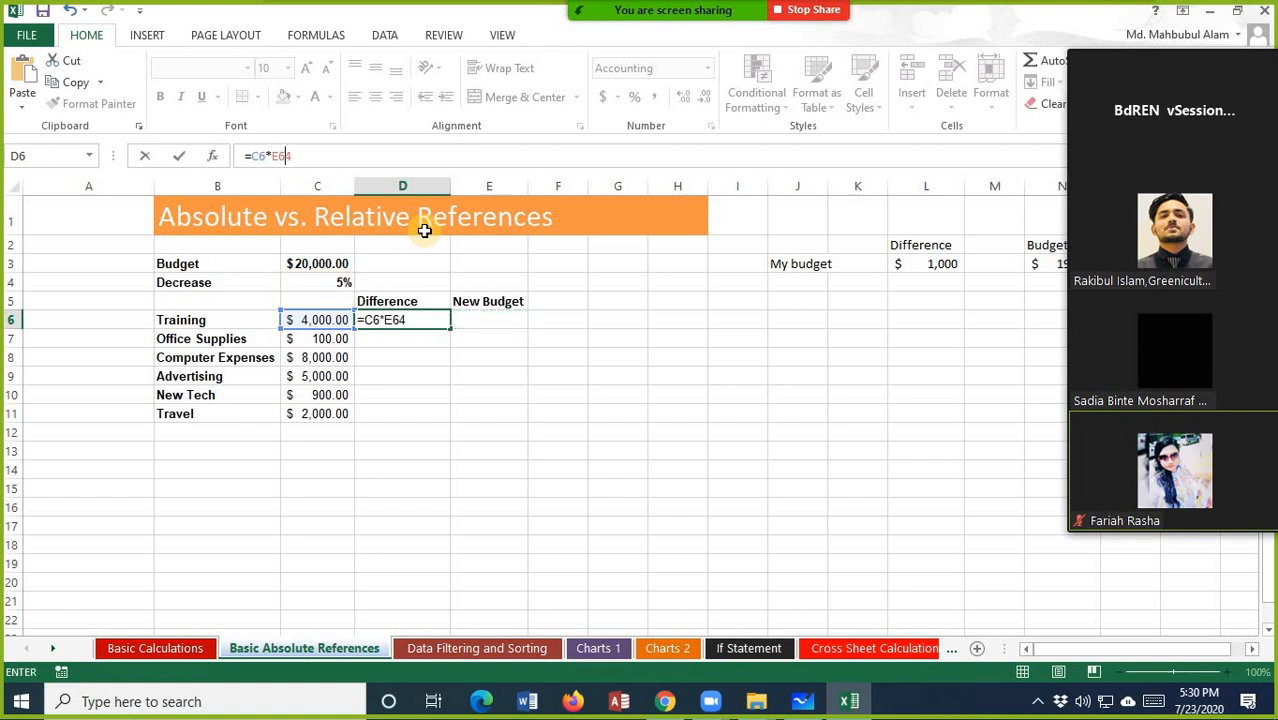
key("Delete")
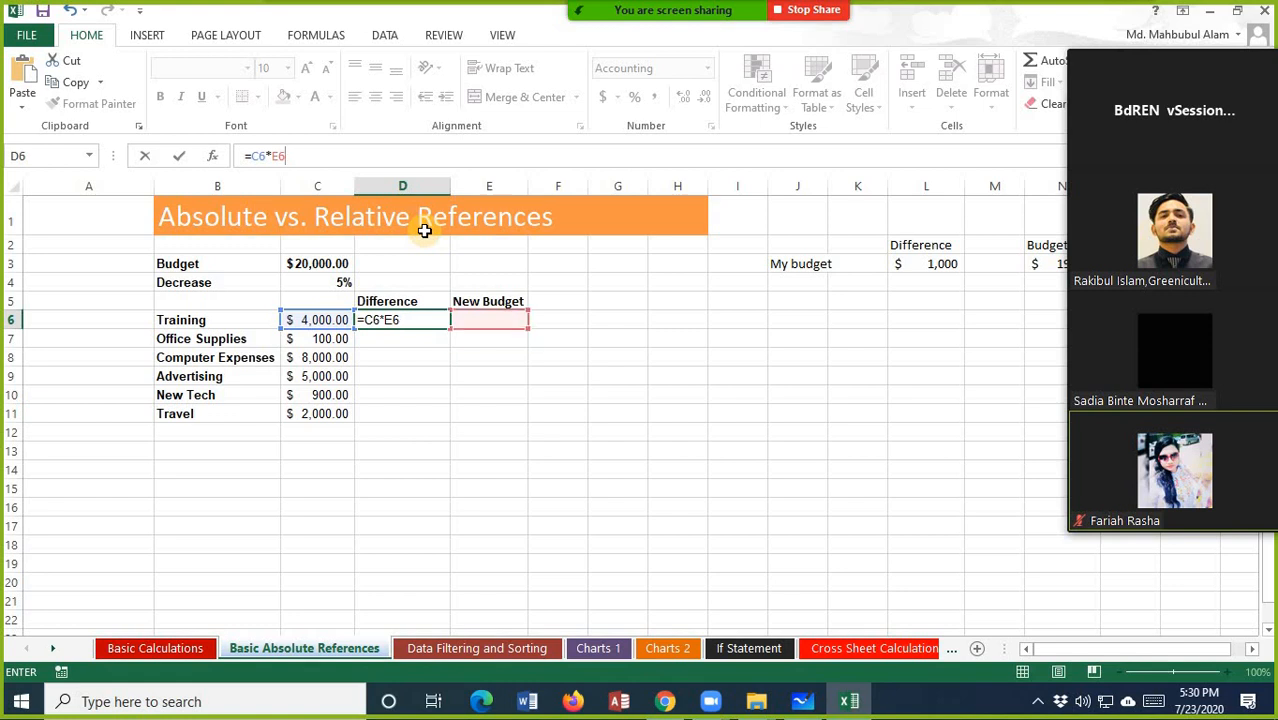
key("BackSpace")
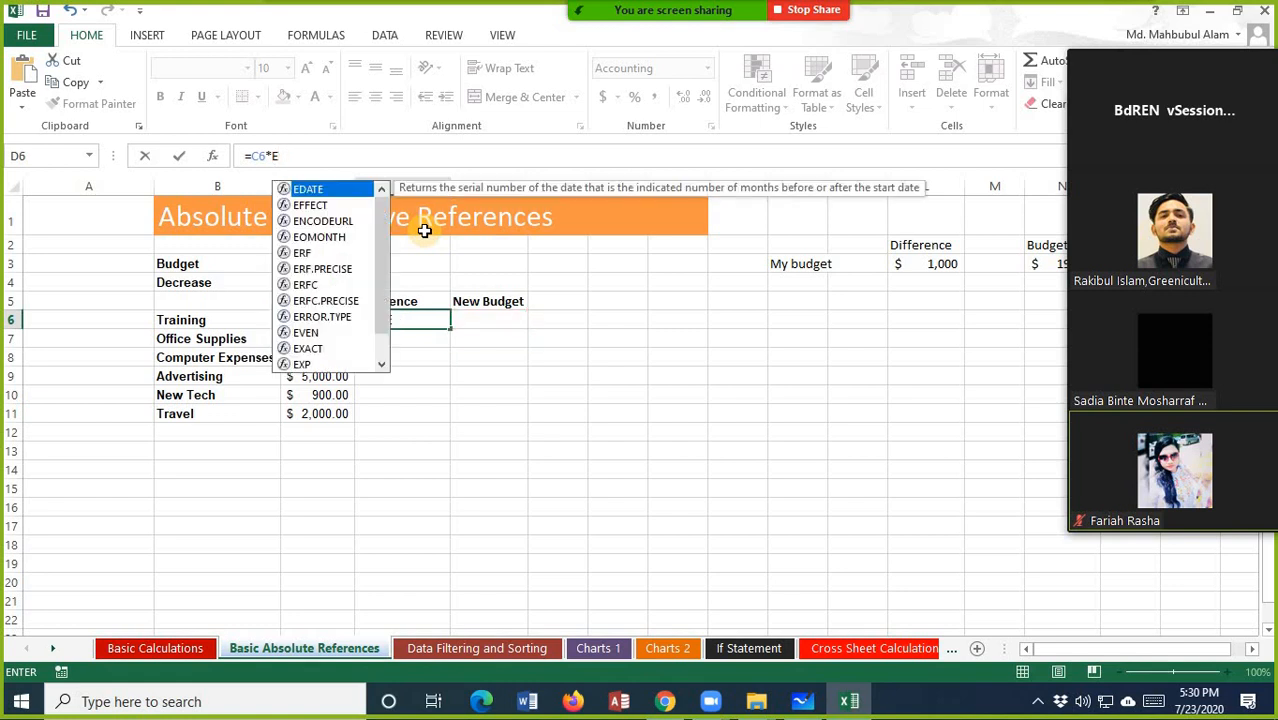
key("BackSpace")
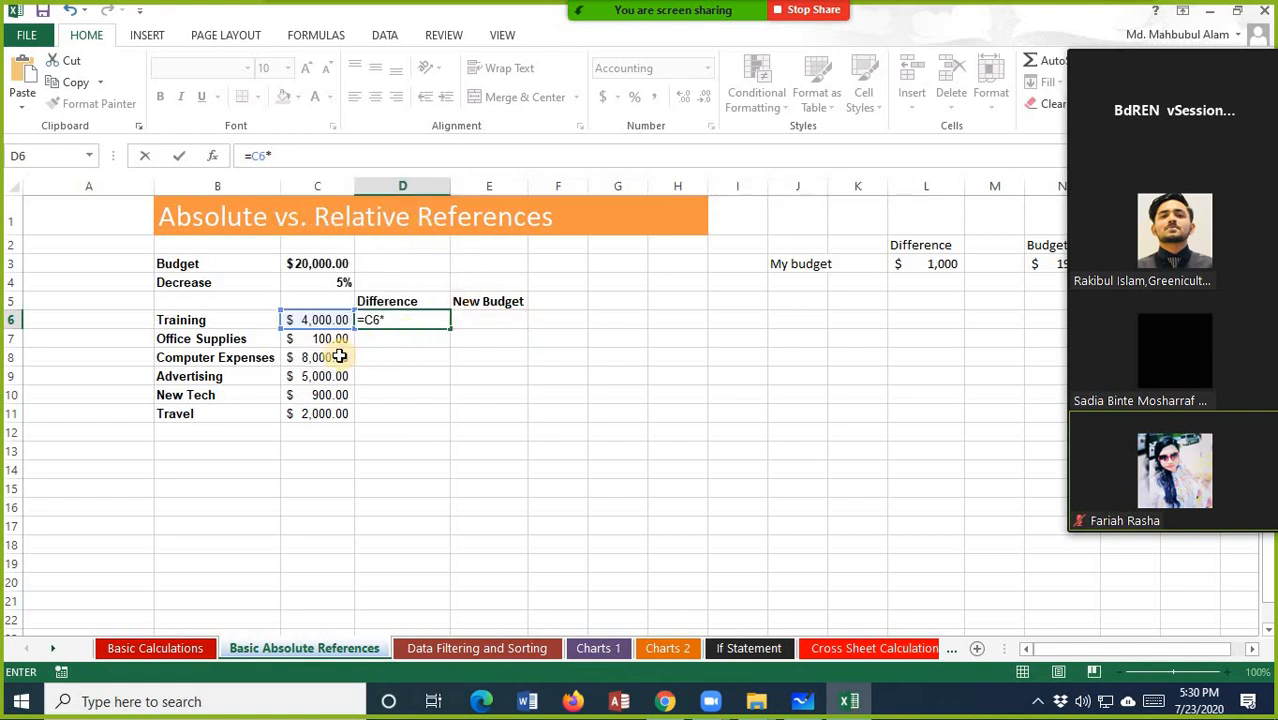
- Add C4 as the multiplier in the D6 formula and cycle it through the absolute and relative reference types
left_click(337, 279)
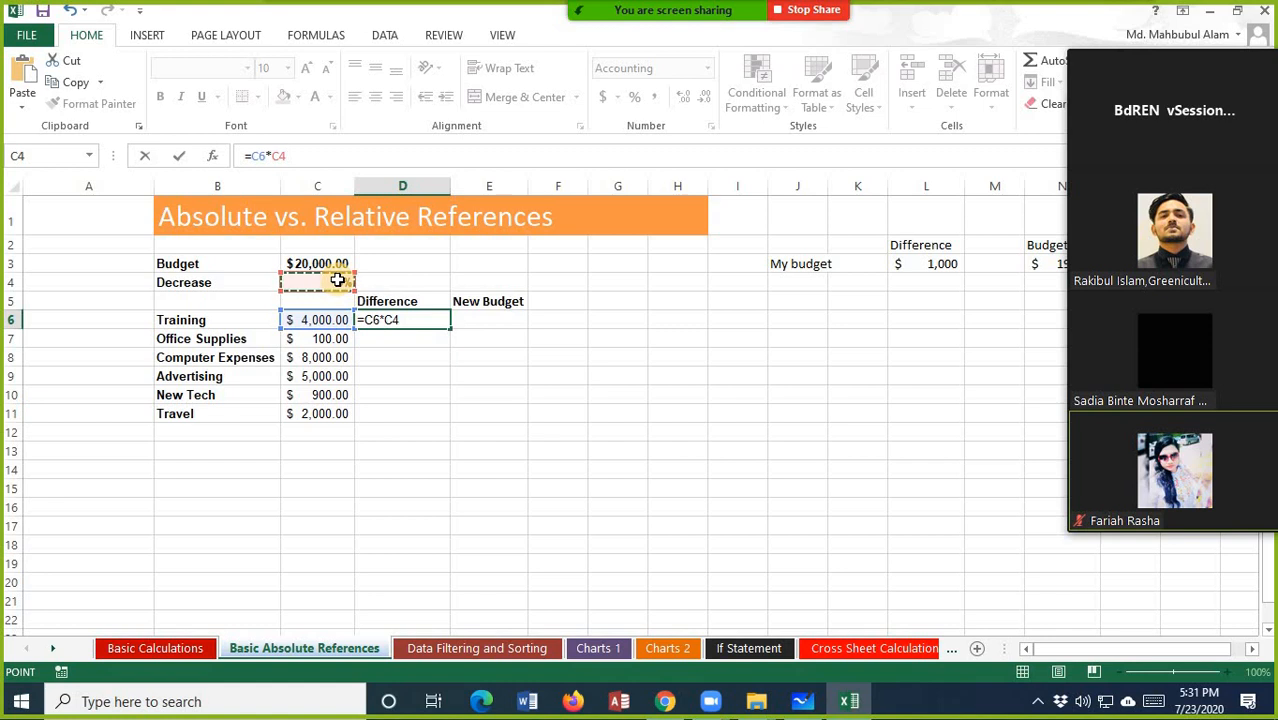
key("F8")
key("F8")
key("F4")
key("F4")
key("F4")
key("F4")
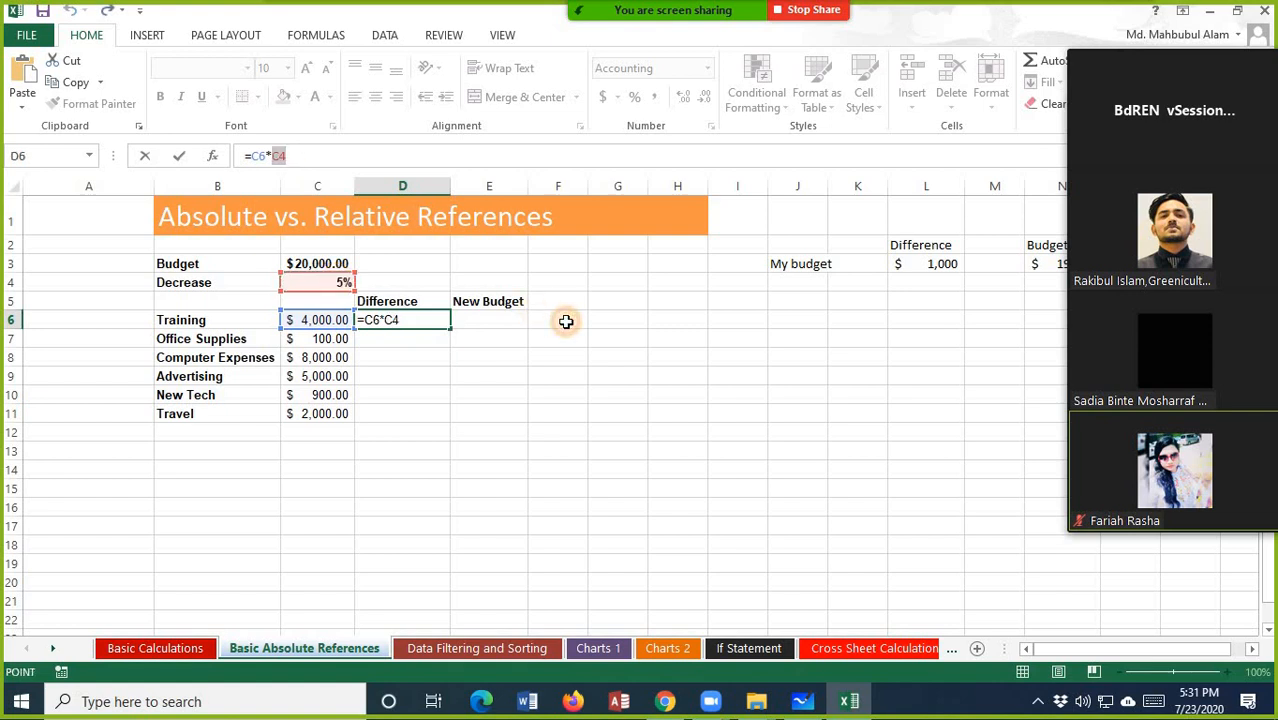
- Reselect C4 as the multiplier and make it absolute so the formula in D6 reads =C6*$C$4
left_click(560, 320)
left_click(316, 283)
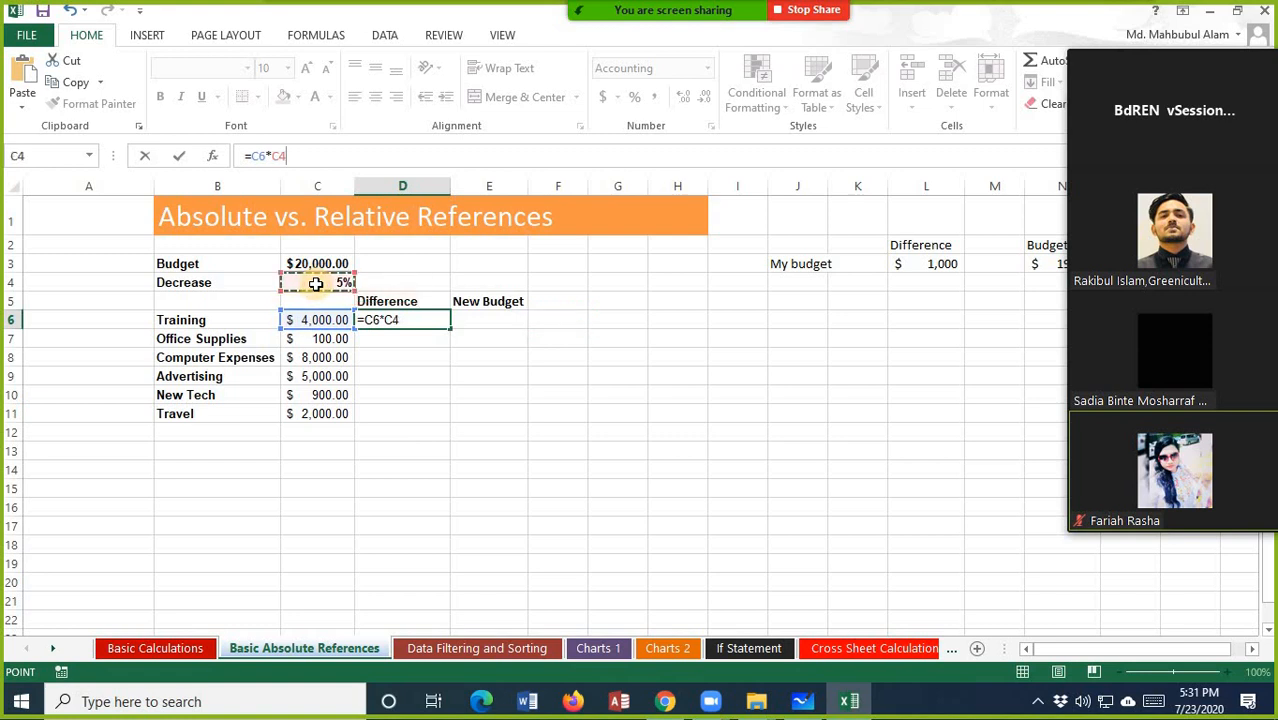
key("F4")
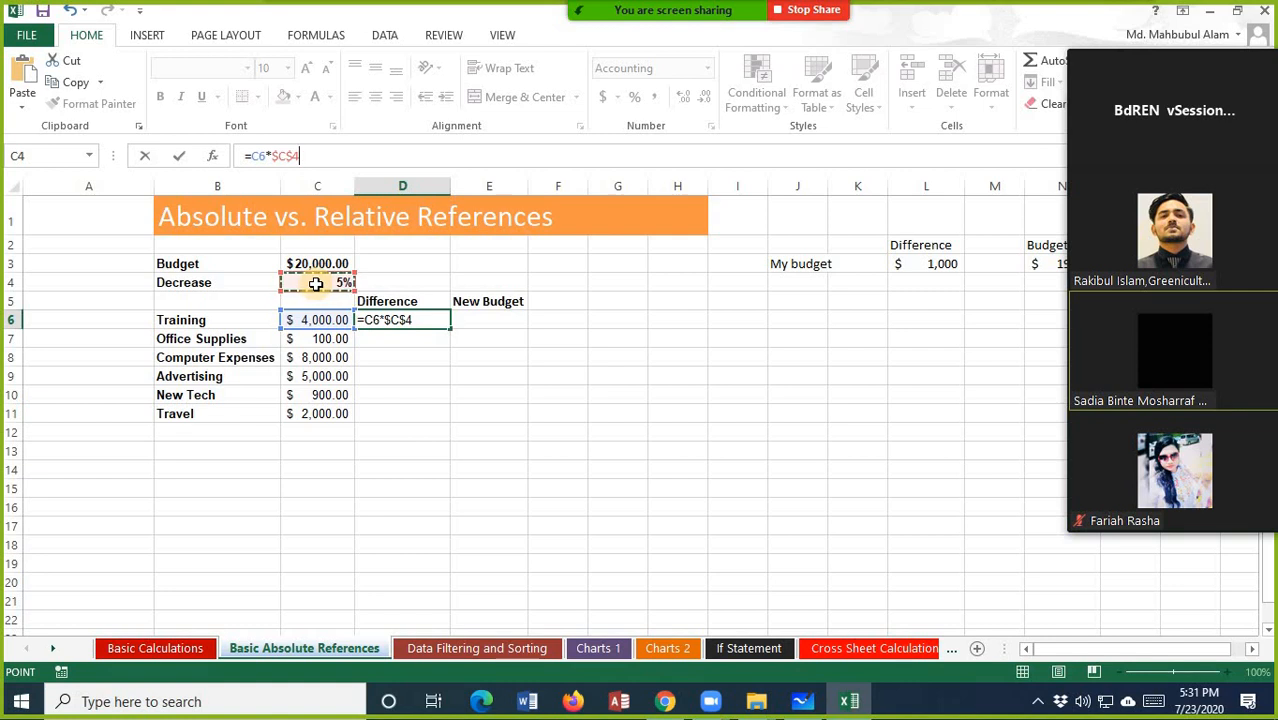
- Discard the entire unfinished formula in D6
key("BackSpace")
key("BackSpace")
key("BackSpace")
key("BackSpace")
key("BackSpace")
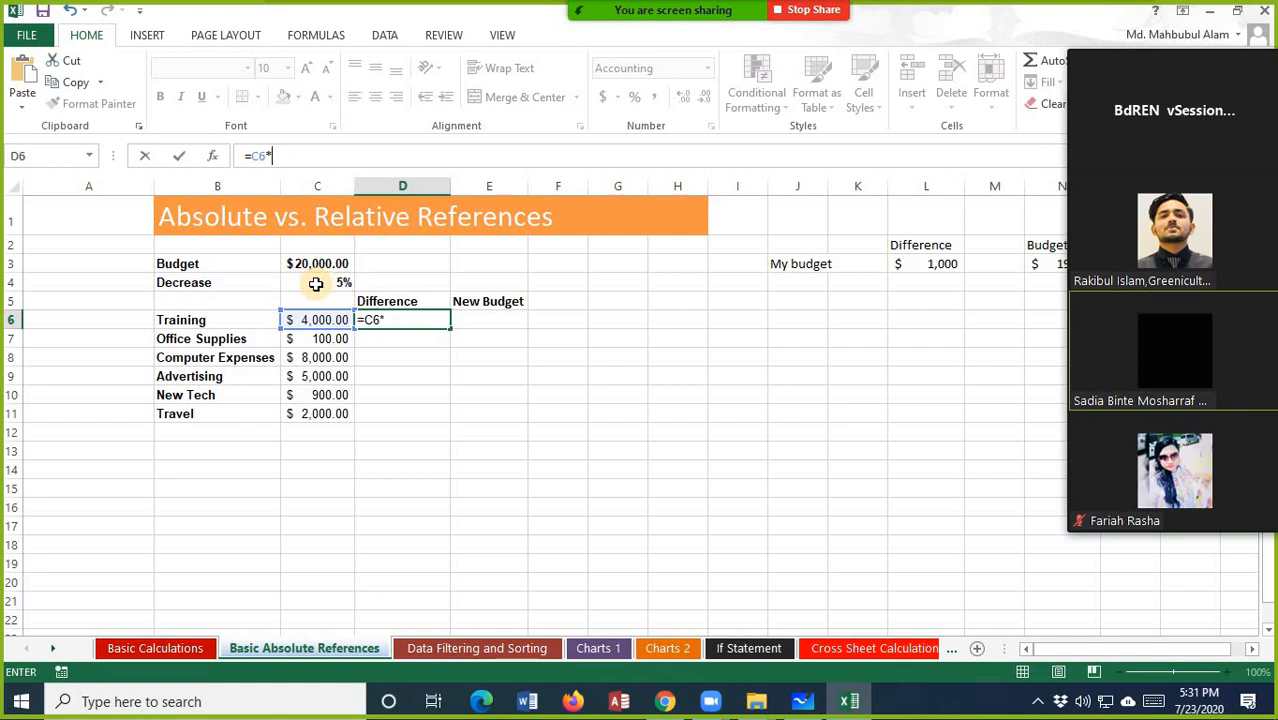
key("BackSpace")
key("BackSpace")
key("BackSpace")
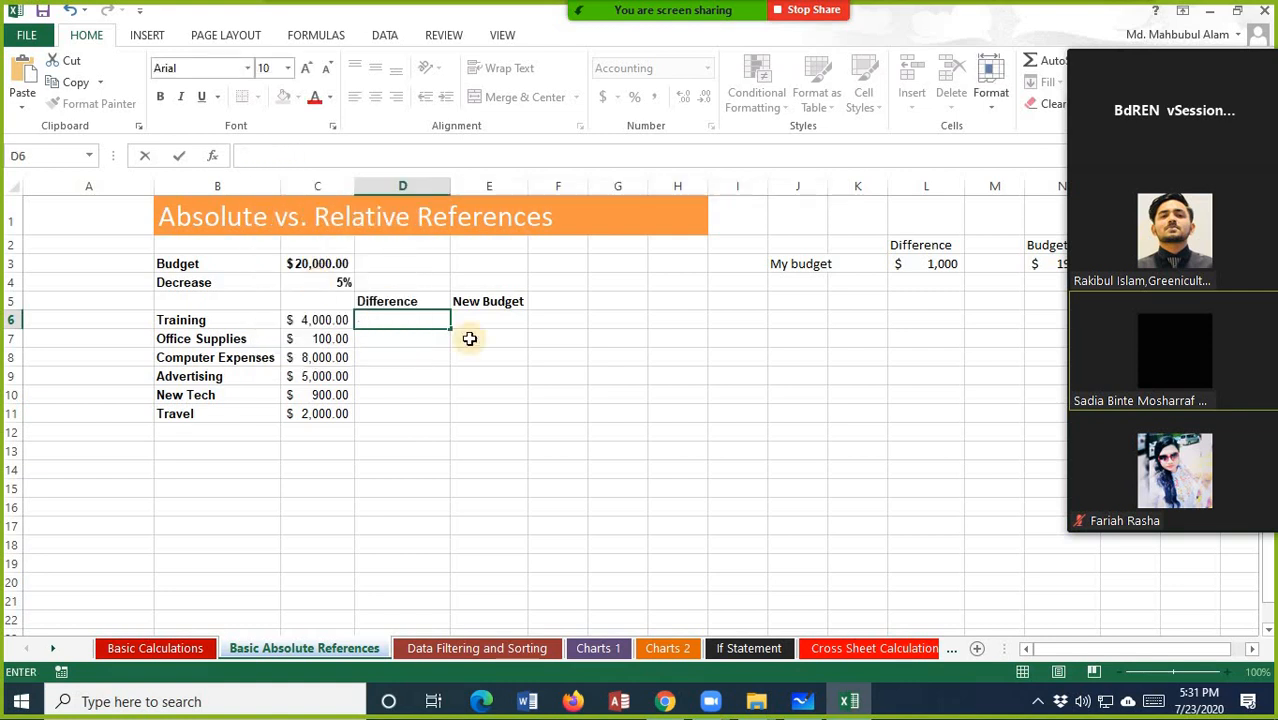
left_click(495, 323)
- Build the Training difference formula =C6*C4 in cell D6 from the Training amount and the Decrease percentage
left_click(396, 322)
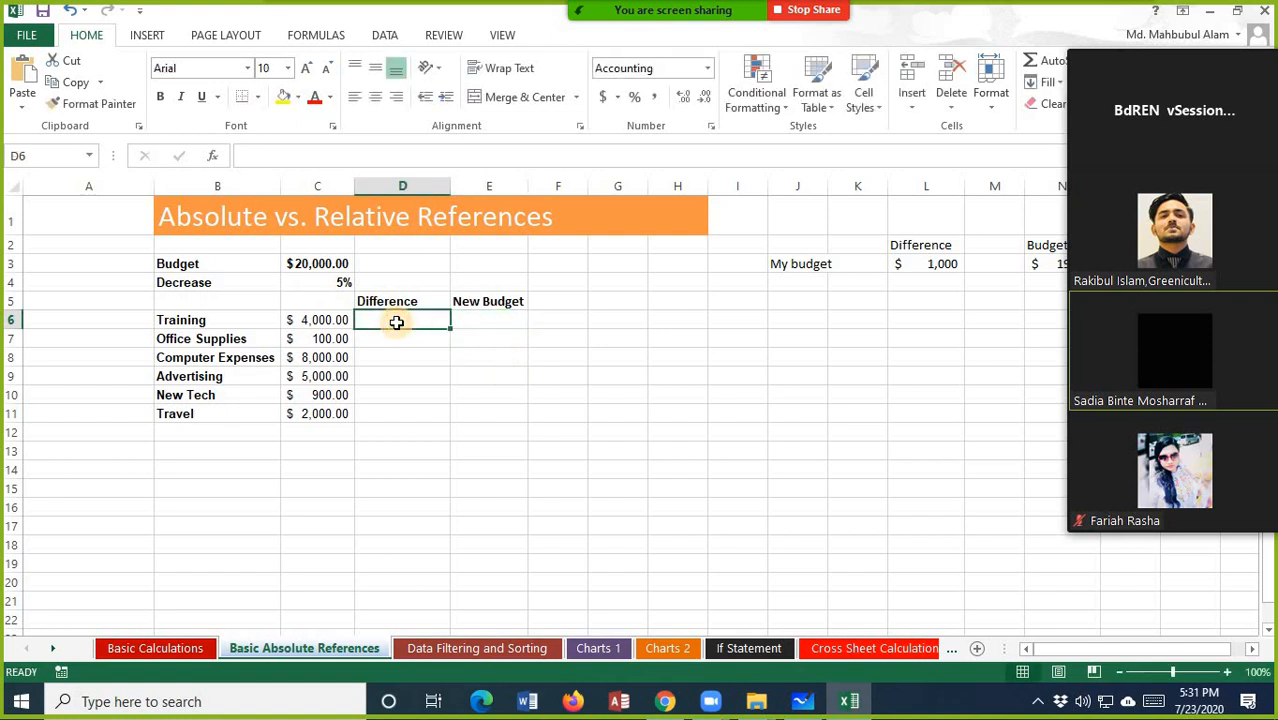
type("=")
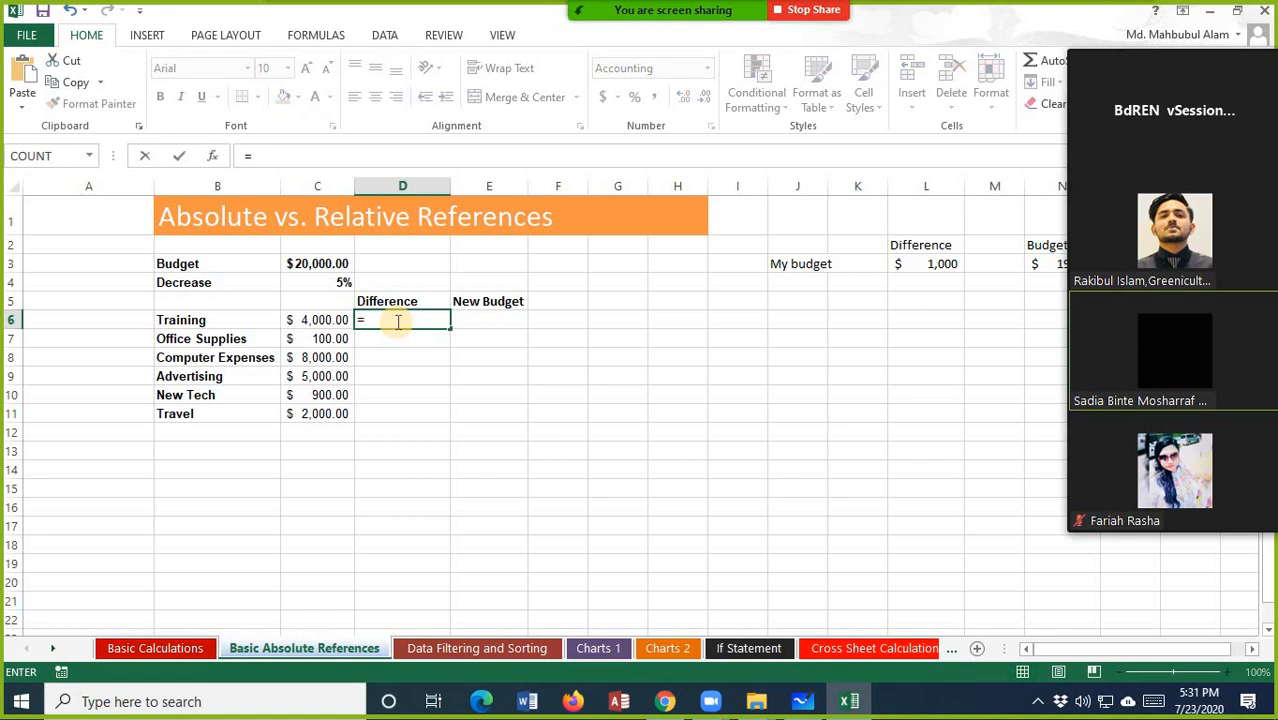
left_click(333, 319)
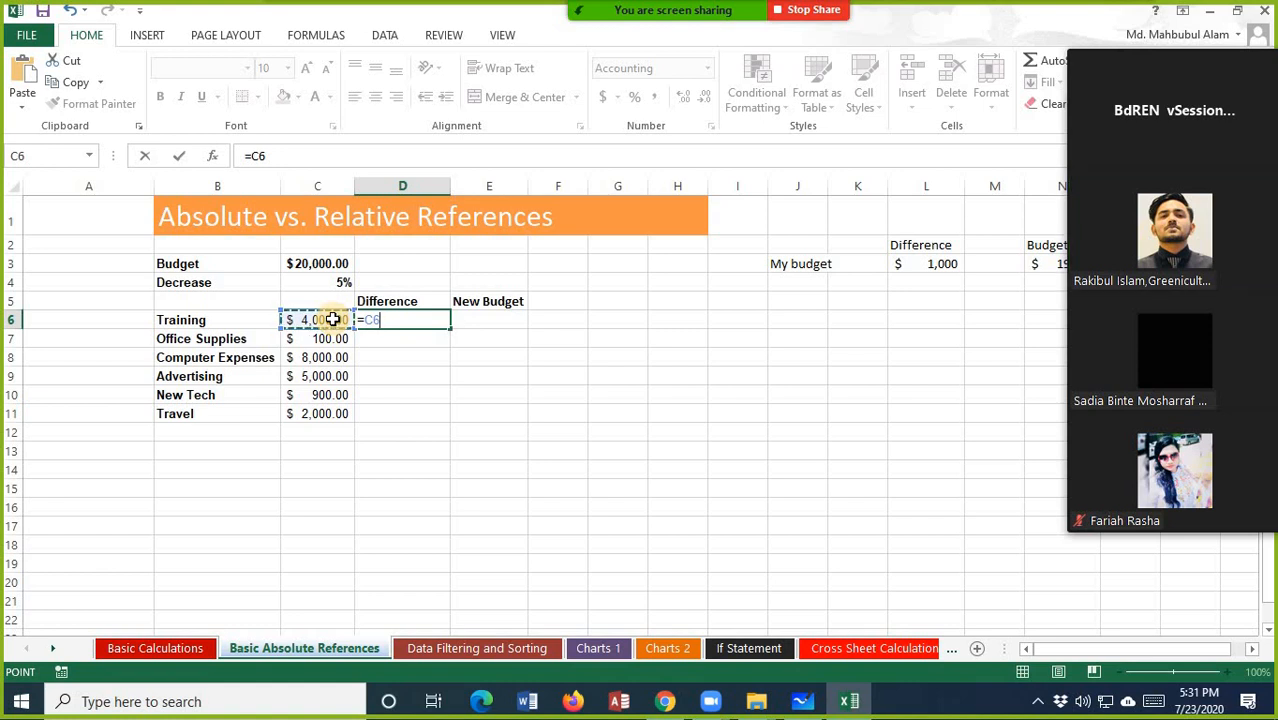
type("*")
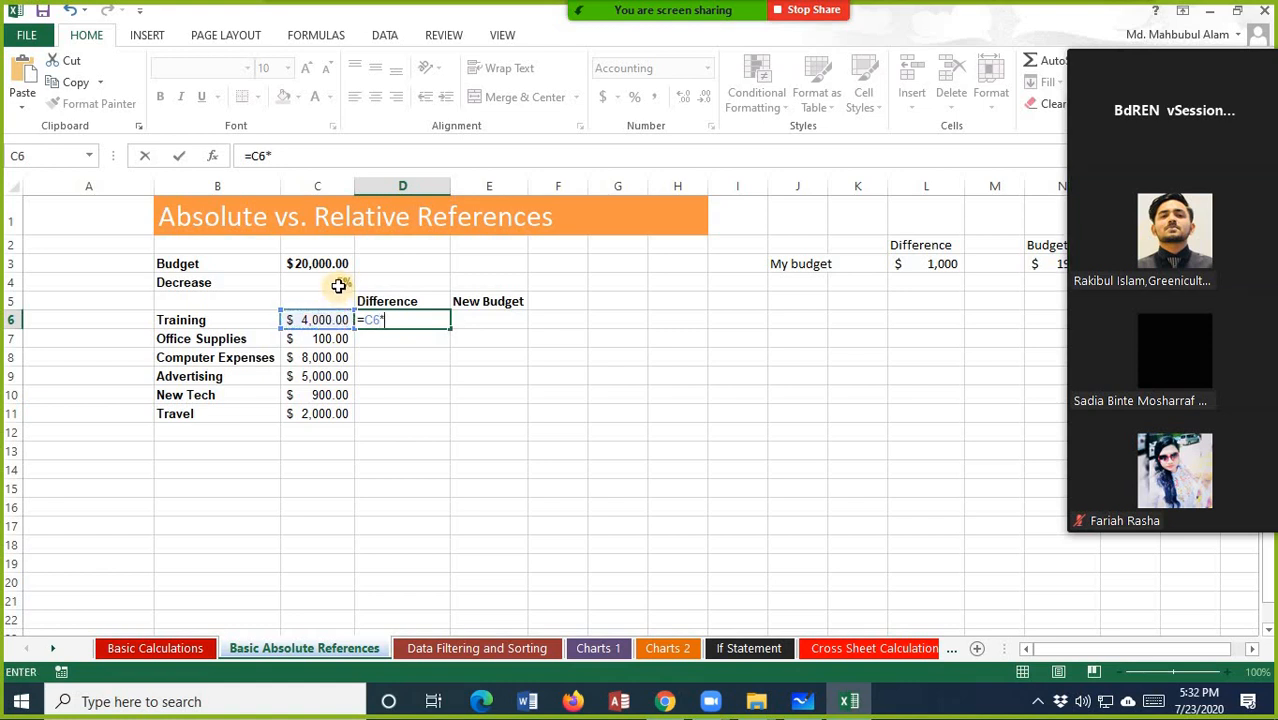
left_click(339, 284)
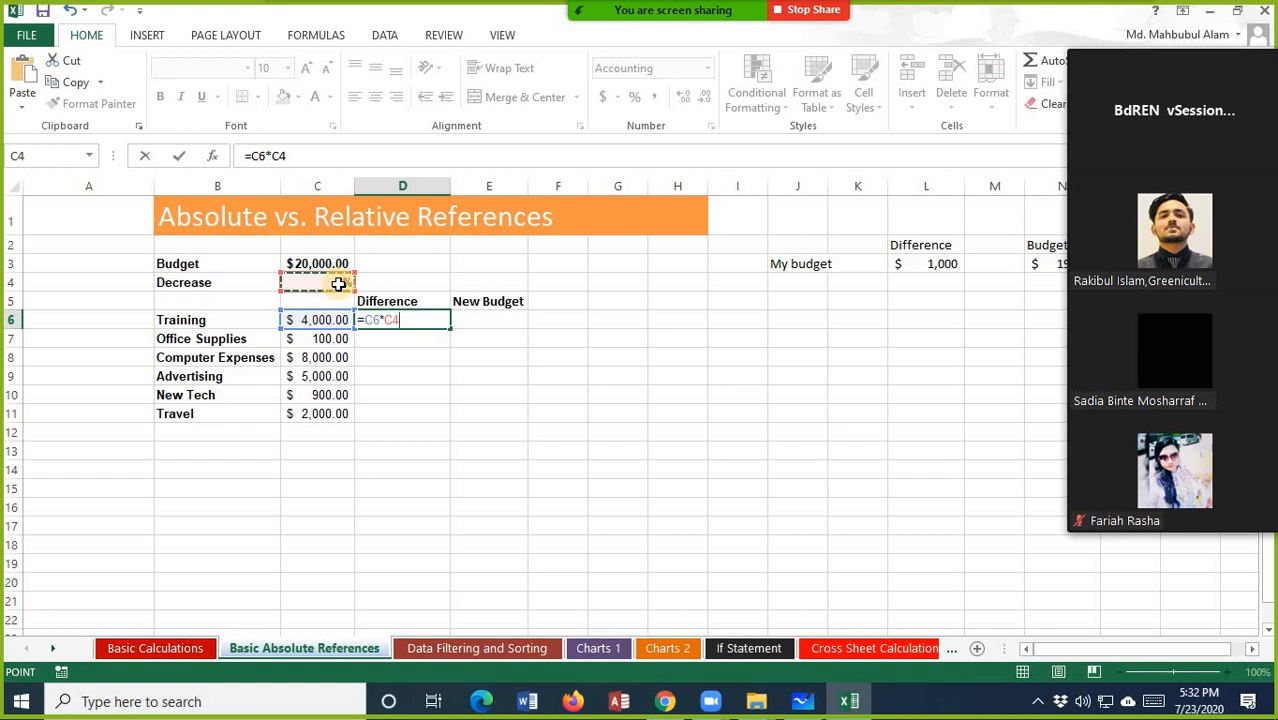
- Try adding dollar signs manually to the C4 reference in the D6 formula, and remove them again
left_click(273, 158)
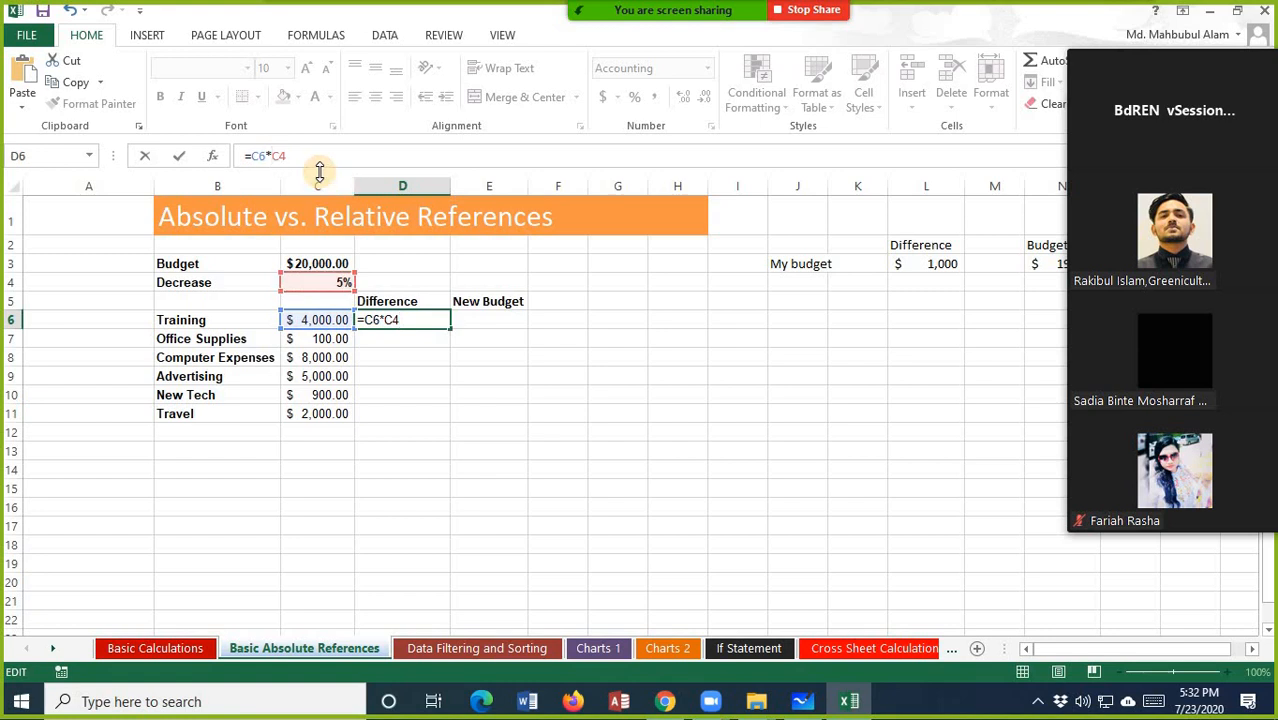
type("$")
key("Right")
type("$")
key("BackSpace")
key("Left")
key("BackSpace")
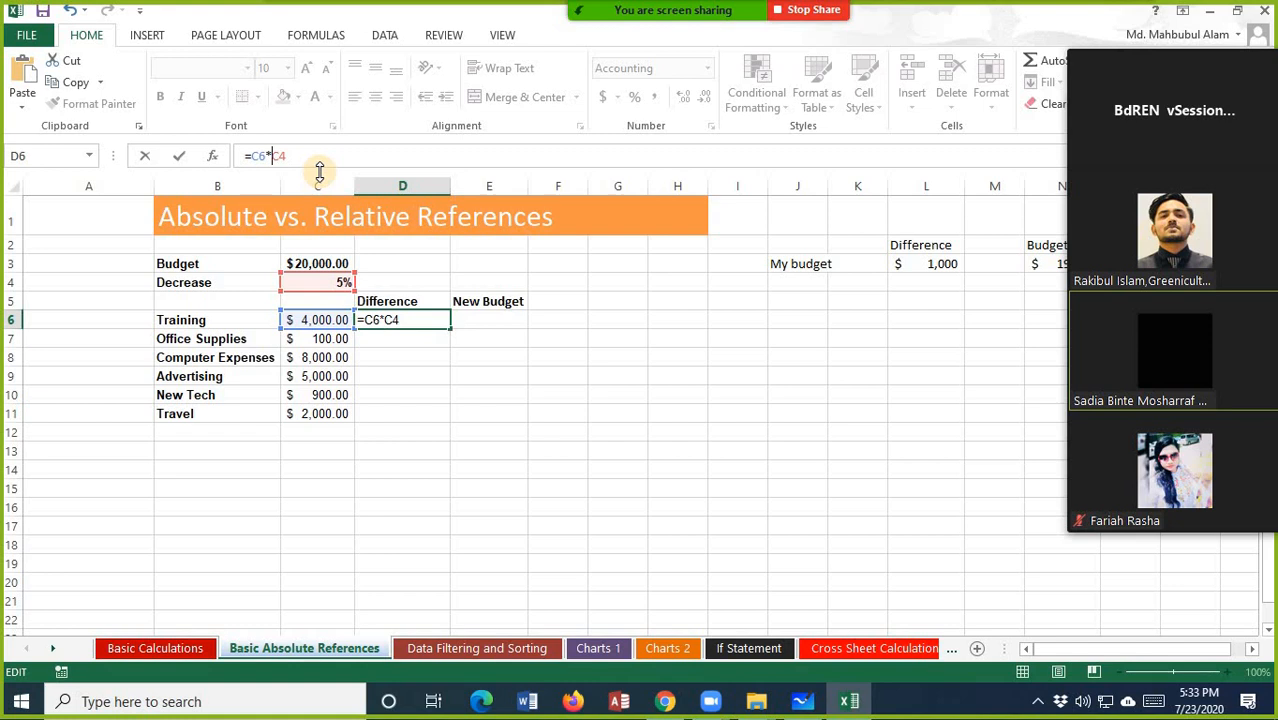
- Make the C4 reference absolute, enter the formula as =C6*$C$4, and select D6 again
key("F4")
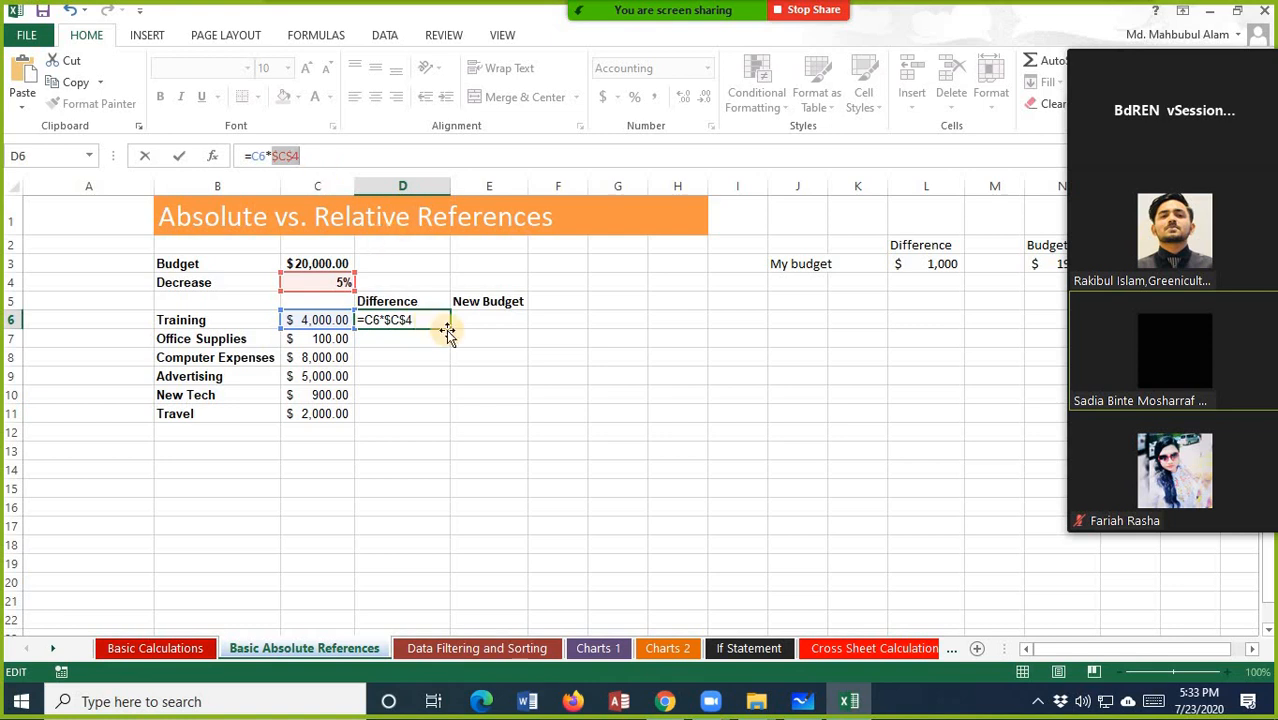
key("Return")
left_click(437, 320)
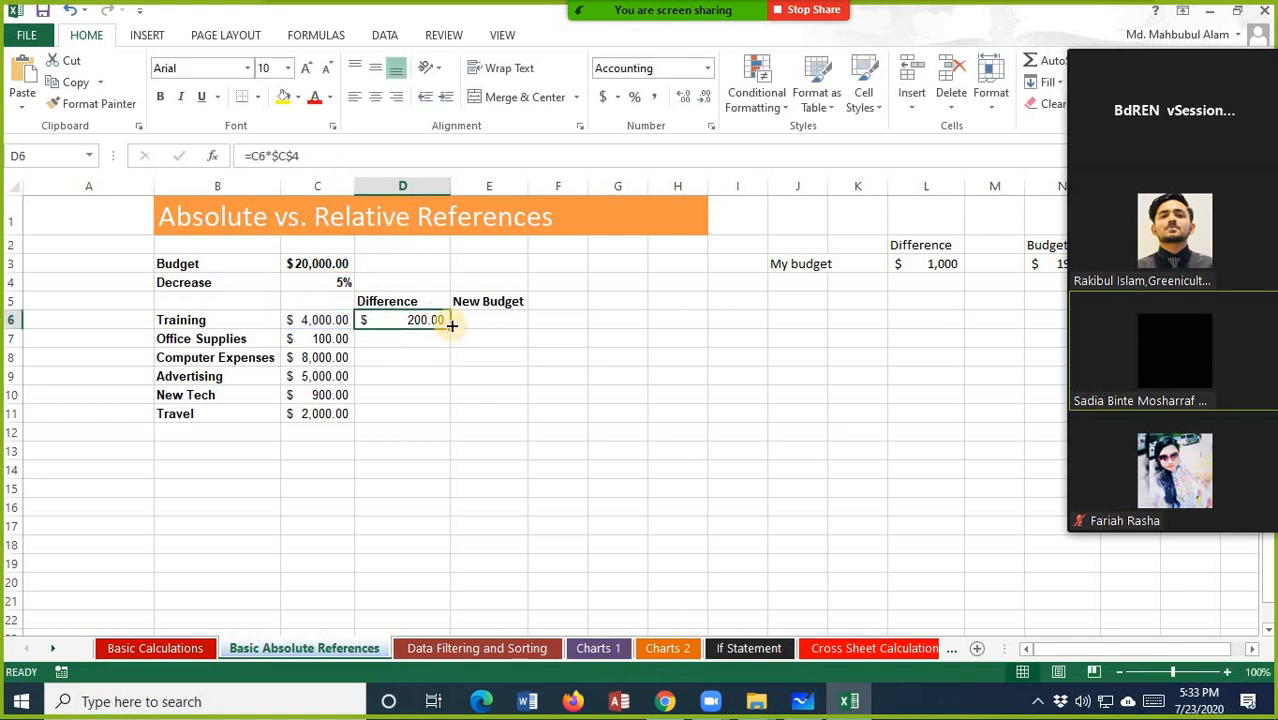
- Copy the Training difference formula from D6 down through D11 and check the references in each copied formula
left_click_drag(449, 328, 453, 418)
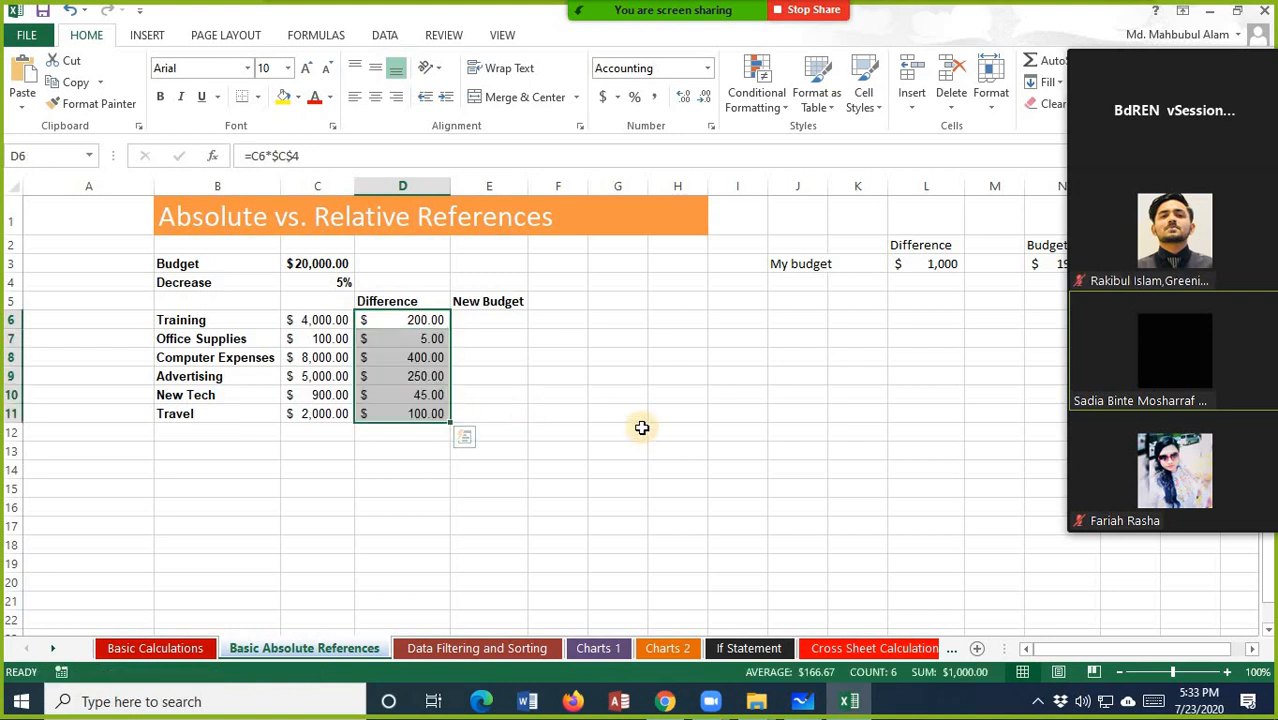
left_click(429, 323)
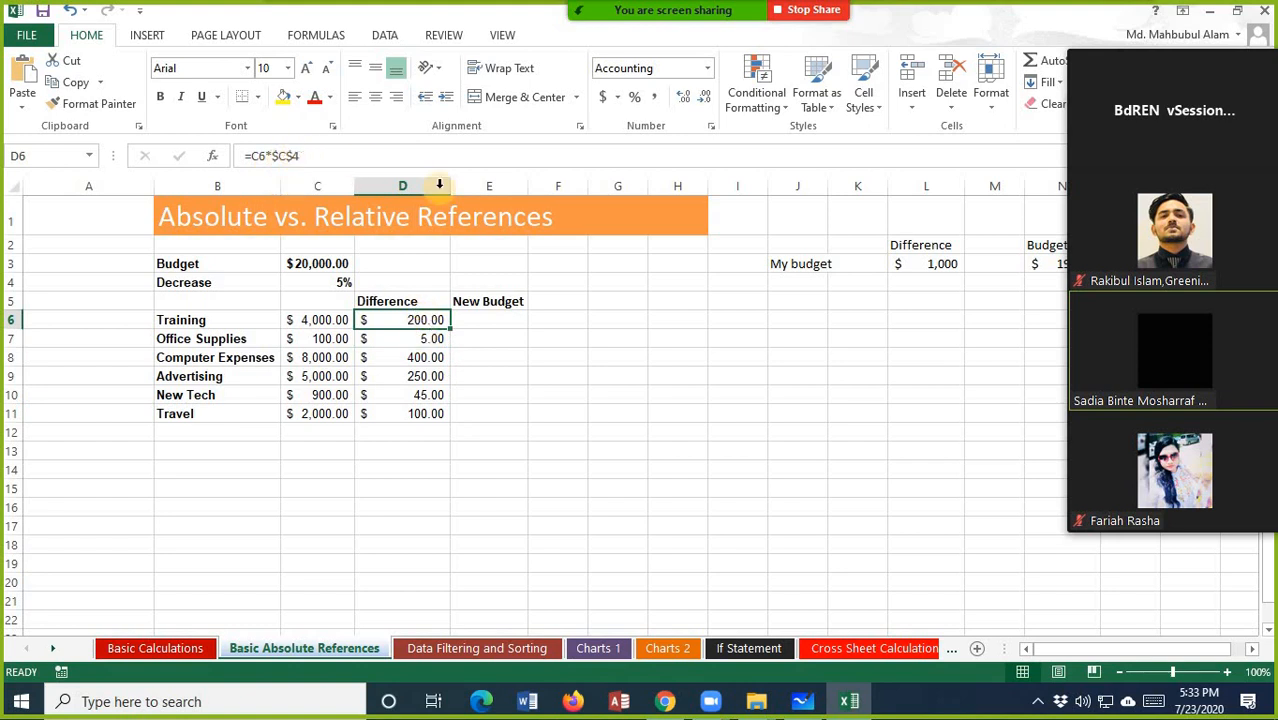
left_click(427, 339)
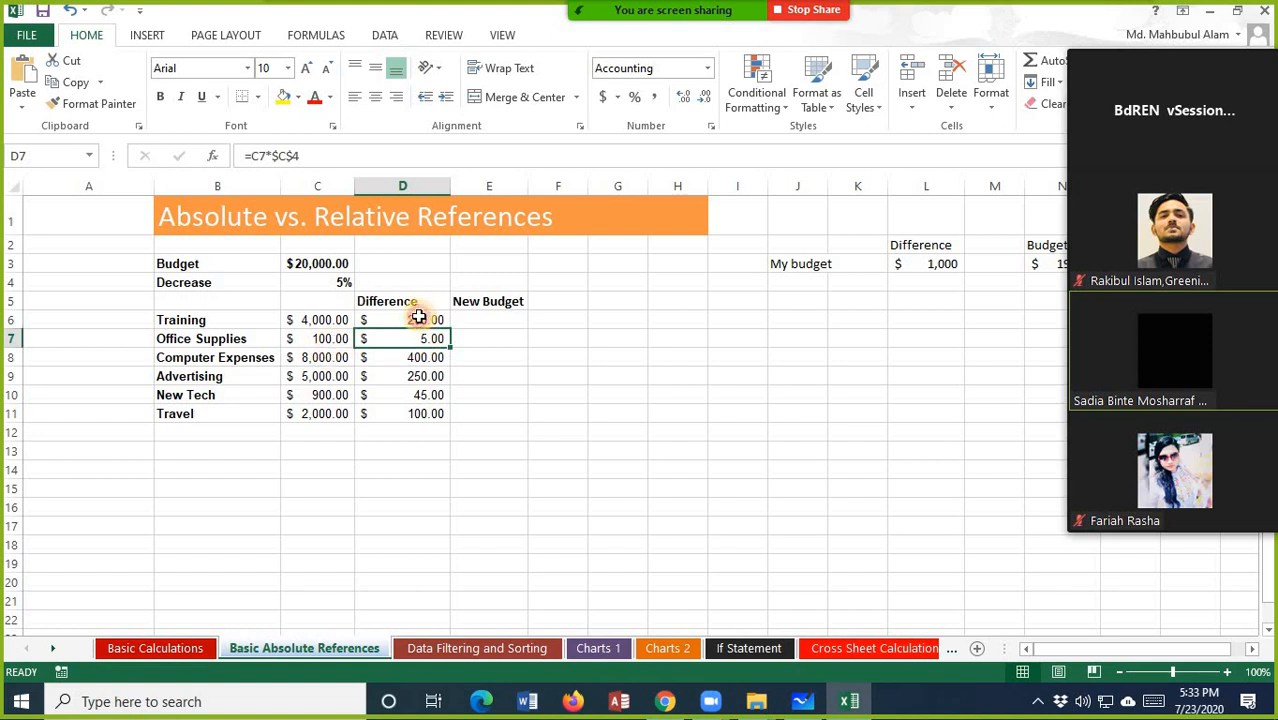
left_click(423, 319)
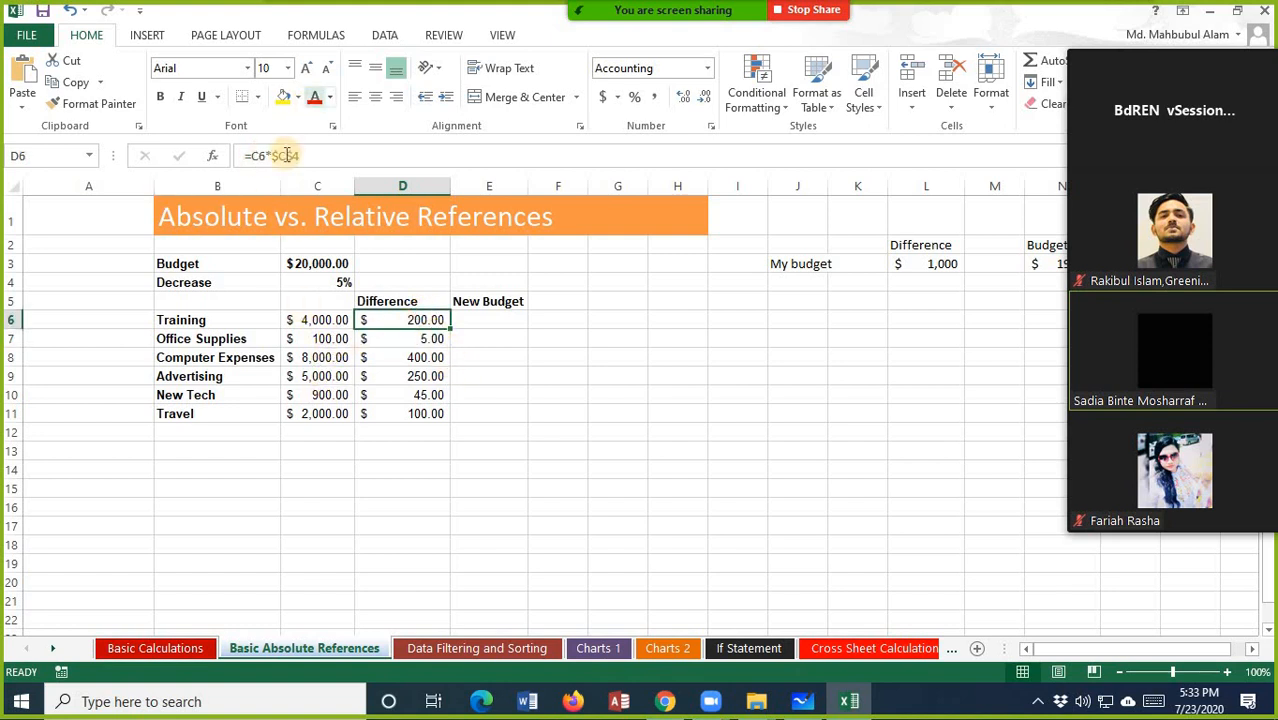
left_click(422, 340)
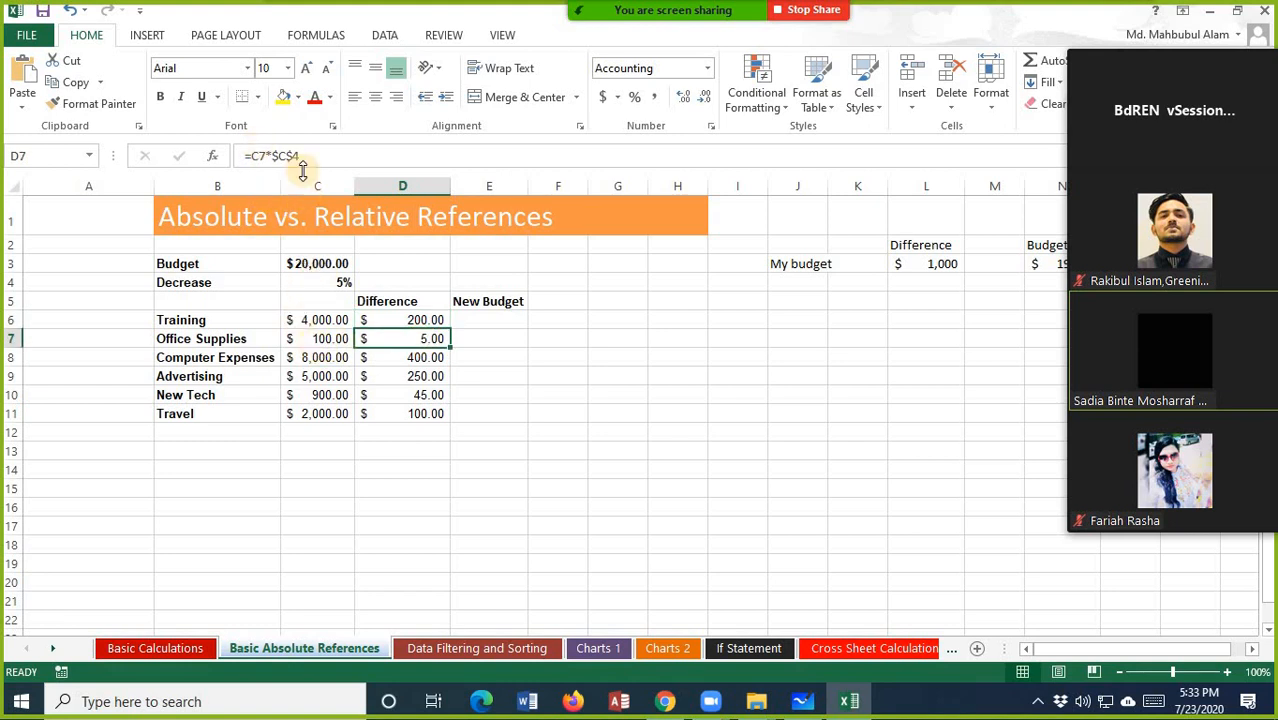
left_click(419, 355)
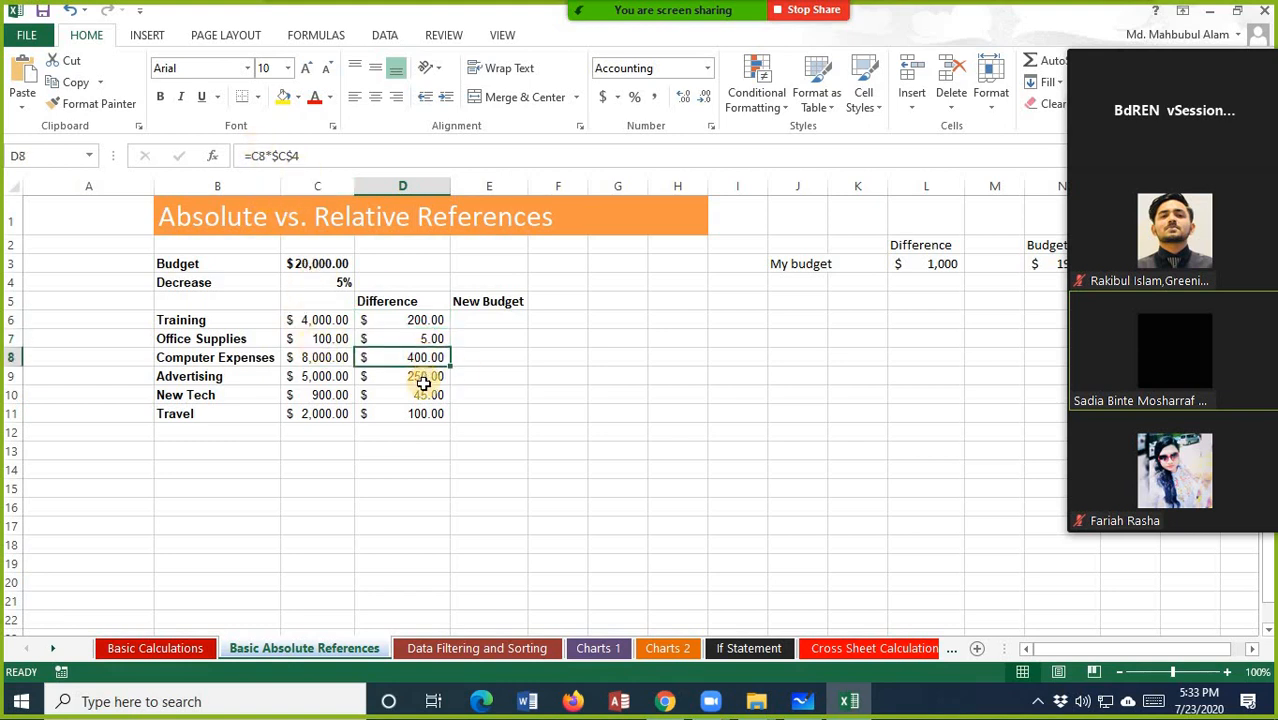
left_click(422, 376)
left_click(422, 396)
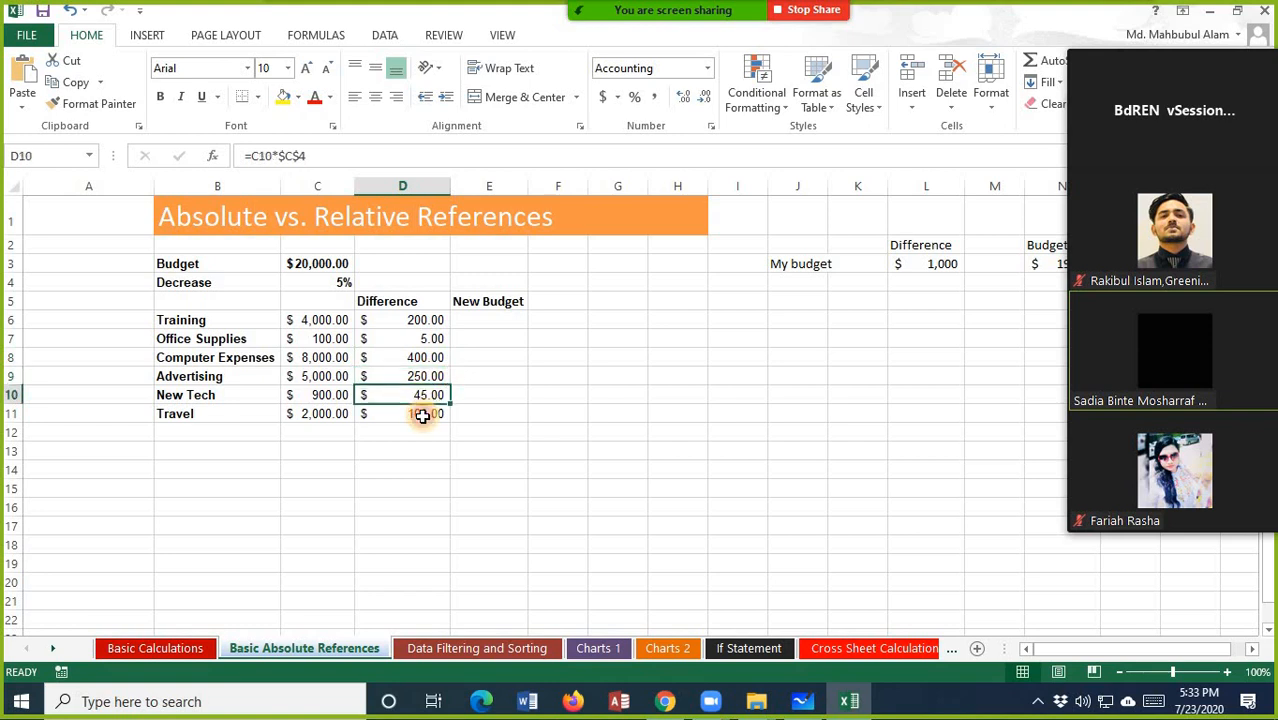
left_click(422, 414)
- Go through the Difference cells D6 to D11 again, comparing the relative amount reference with the absolute $C$4 reference
left_click(413, 339)
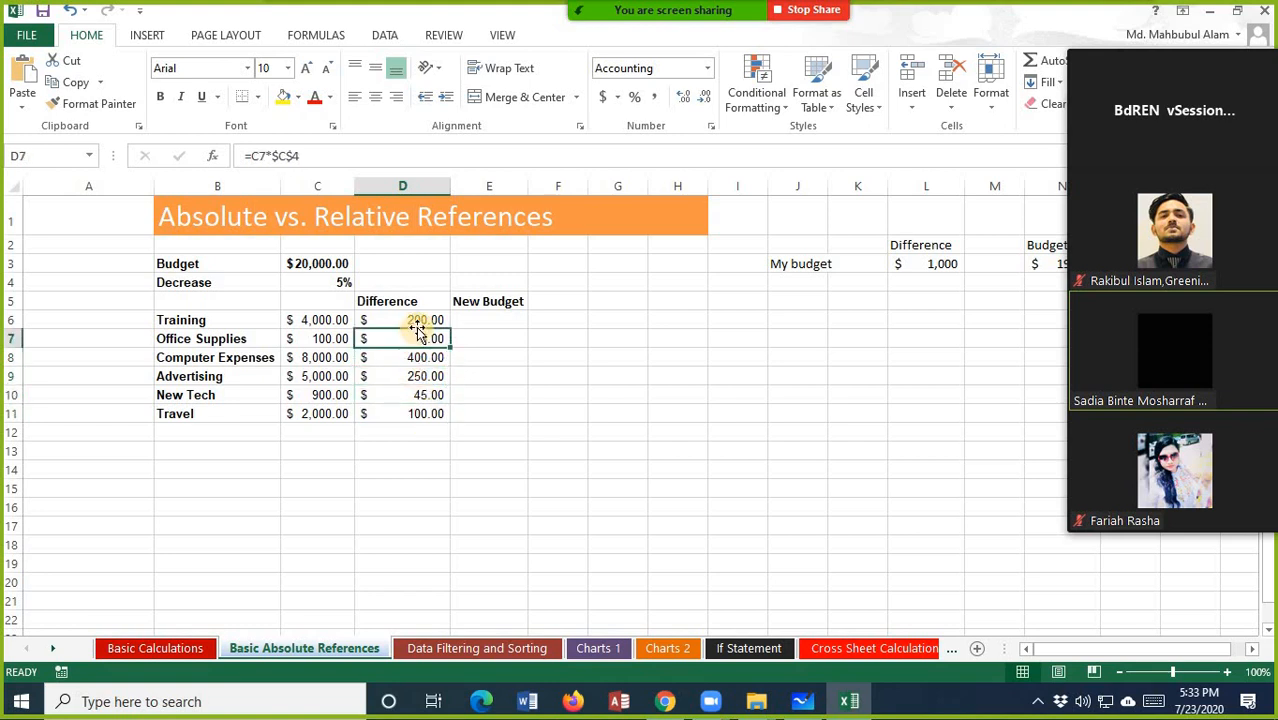
left_click(414, 320)
left_click(410, 340)
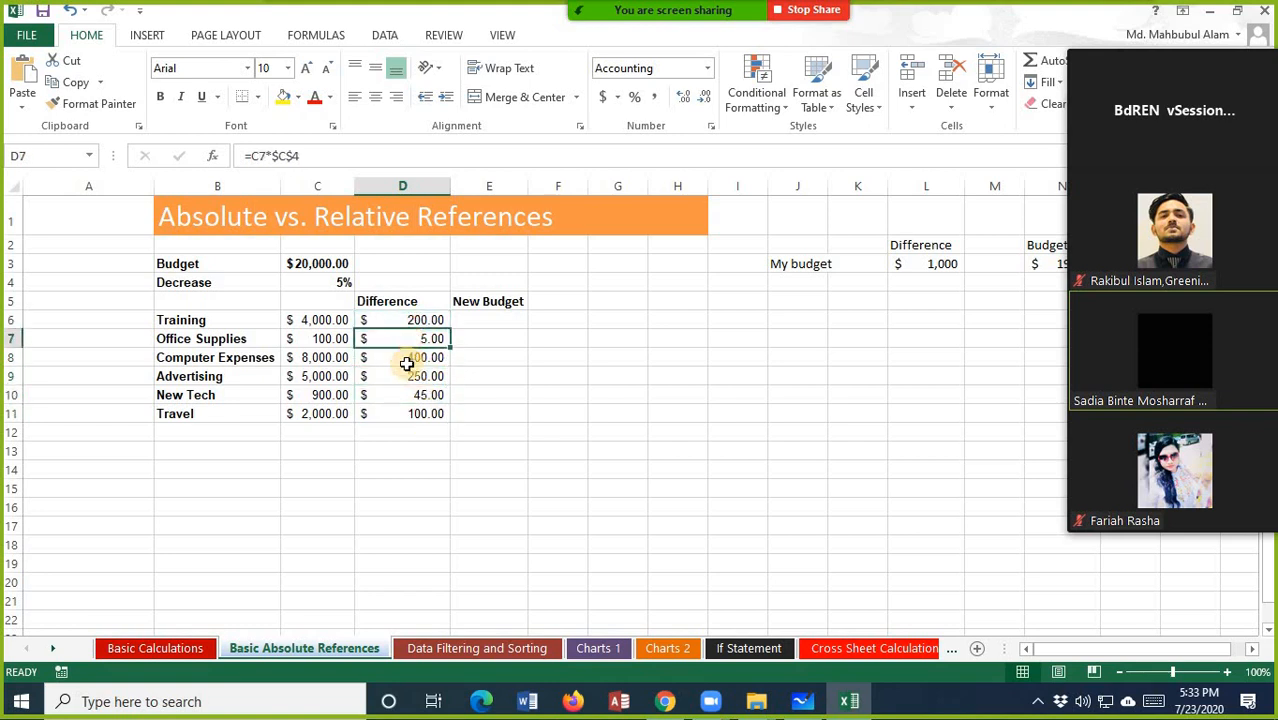
left_click(407, 359)
left_click(408, 377)
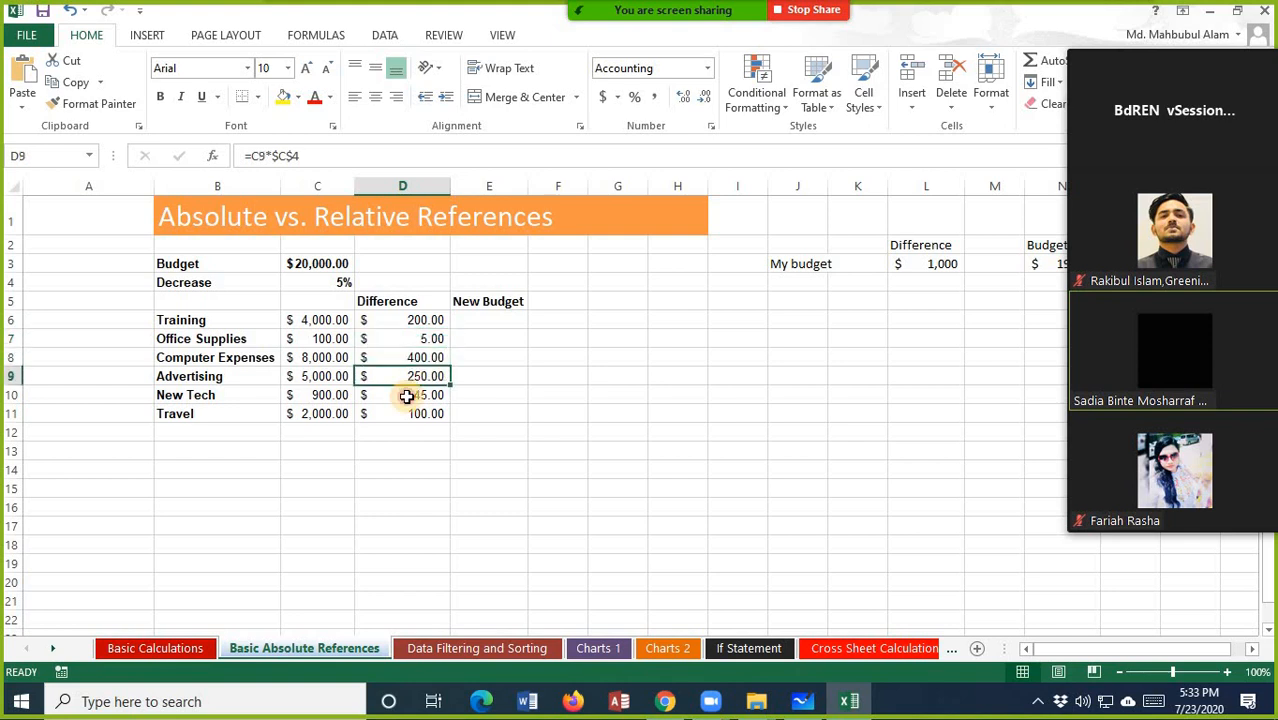
left_click(408, 396)
left_click(409, 413)
left_click(412, 339)
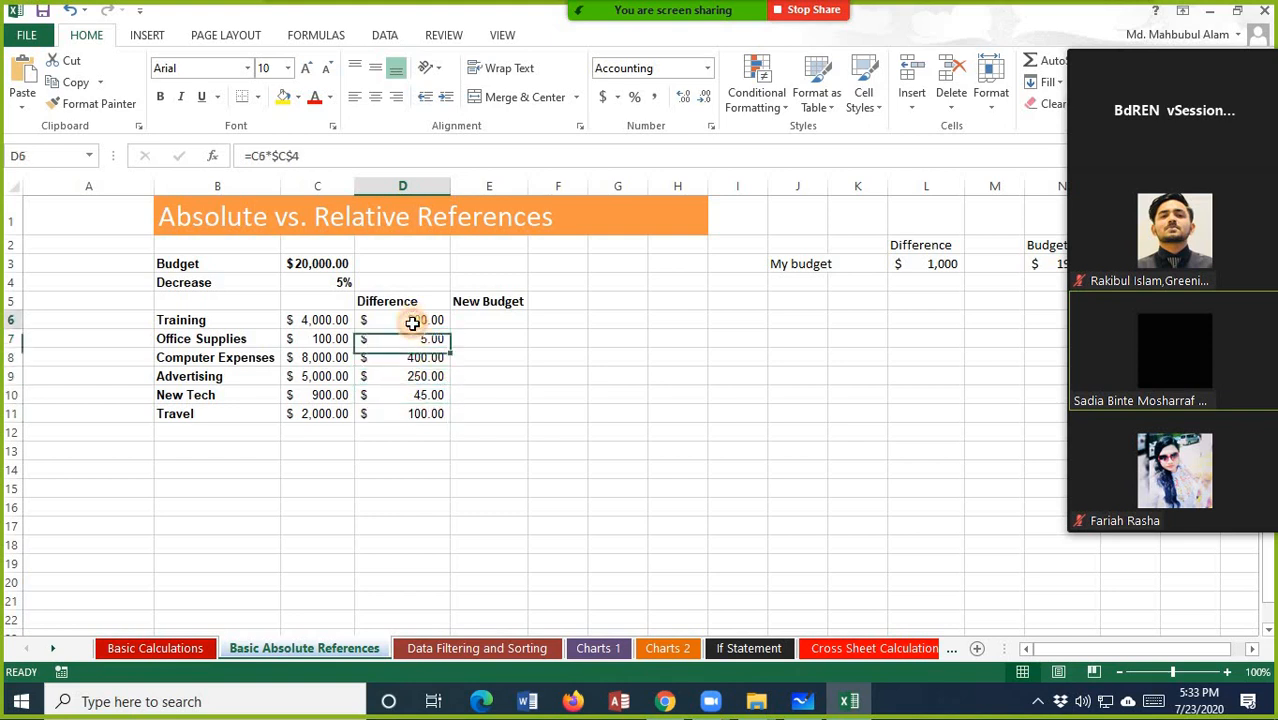
left_click(412, 320)
left_click(409, 339)
left_click(408, 357)
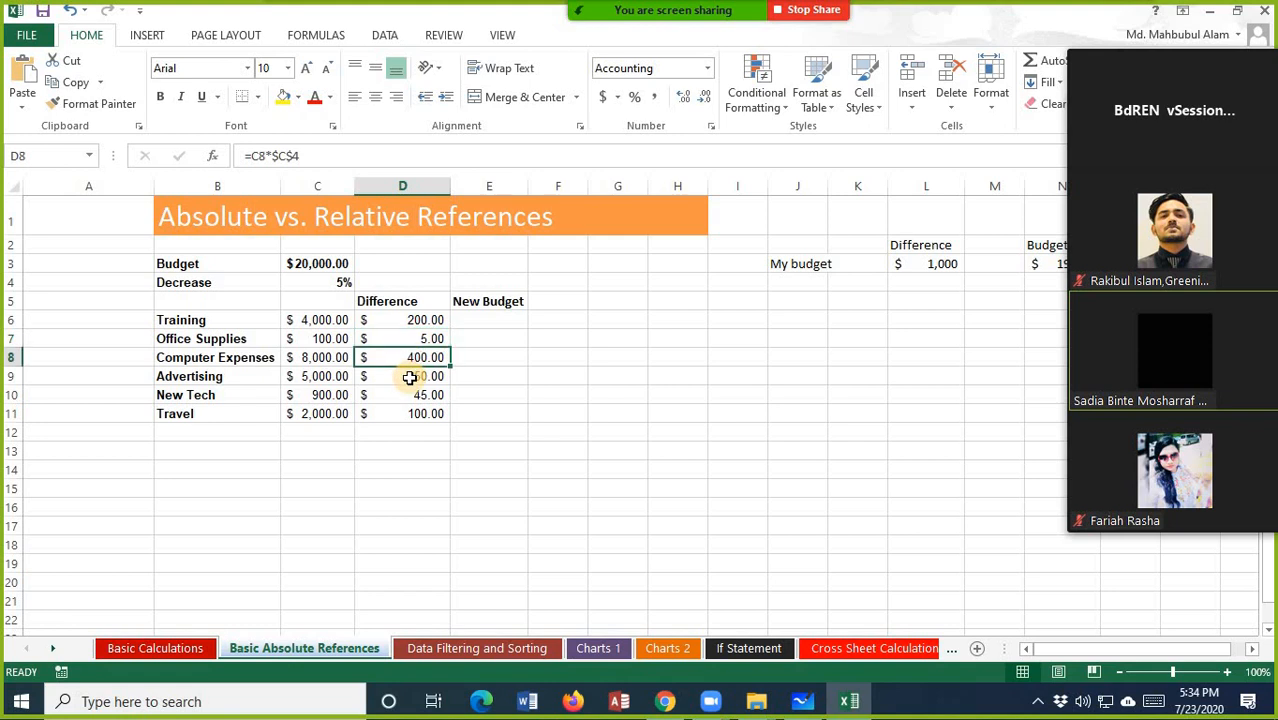
left_click(412, 376)
left_click(409, 395)
left_click(409, 413)
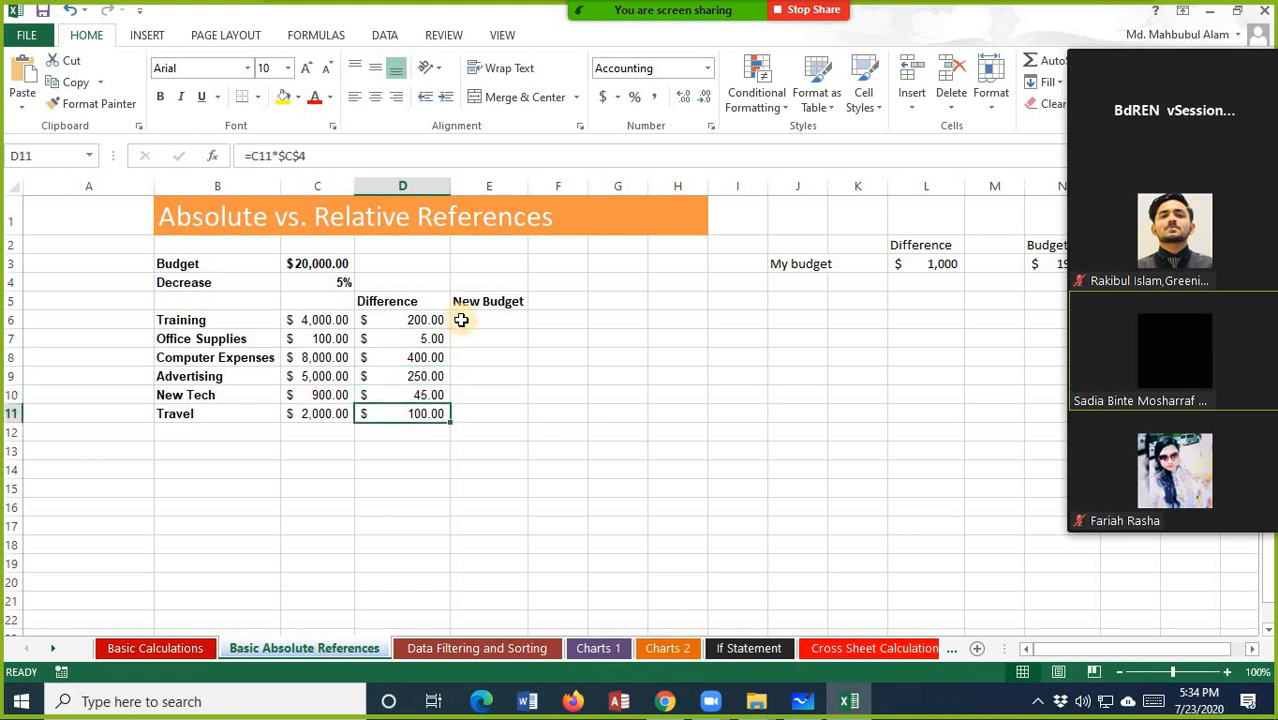
- Build the Training New Budget formula =C6-D6 in cell E6, subtracting the difference from the Training amount
left_click(460, 320)
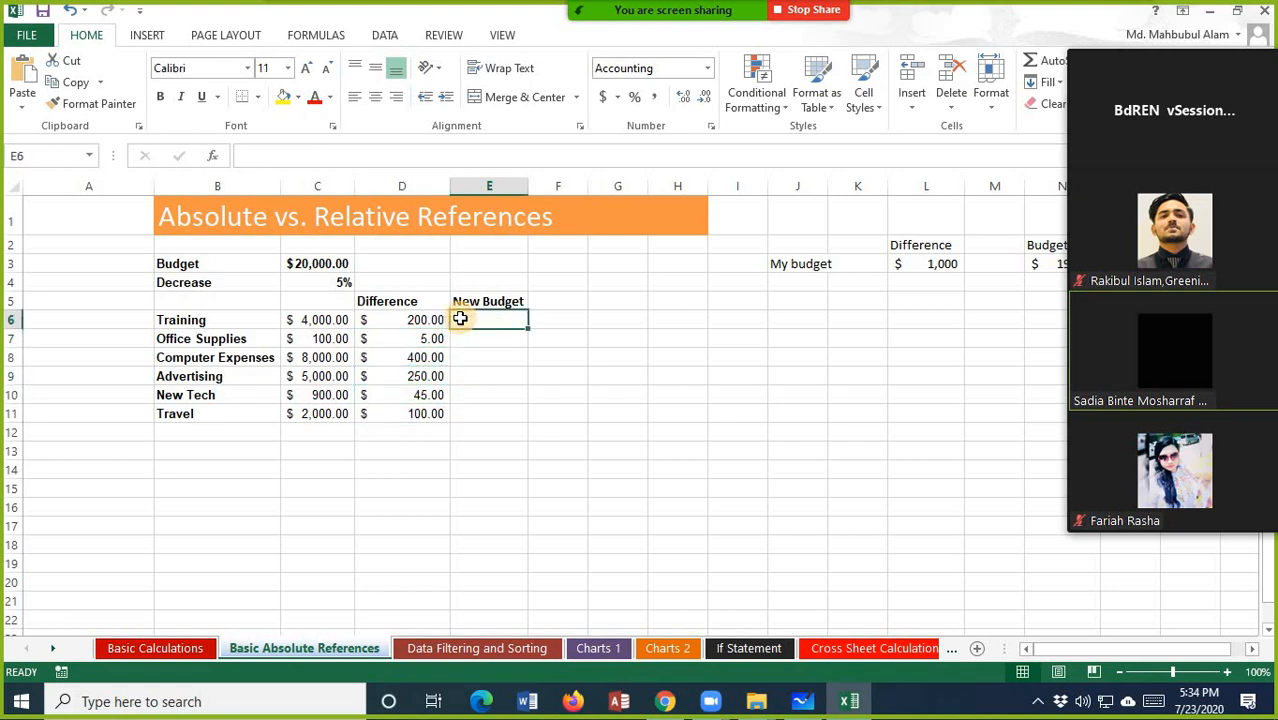
type("=")
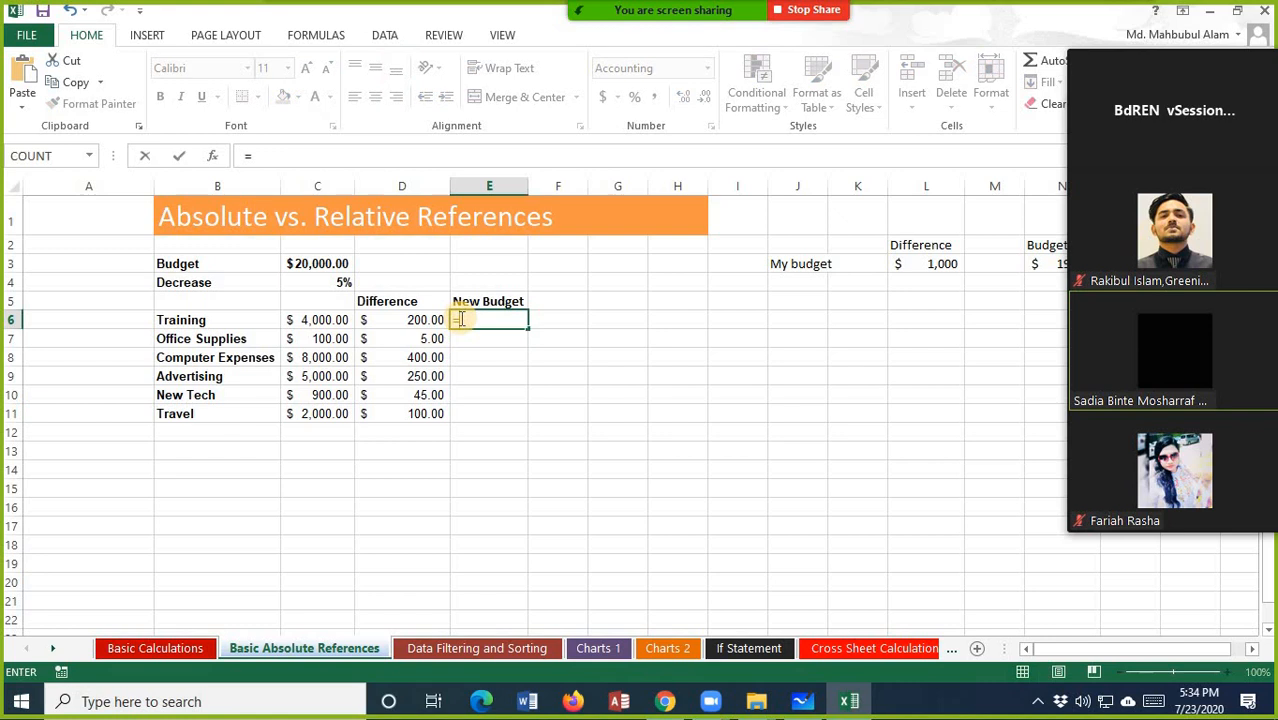
left_click(329, 322)
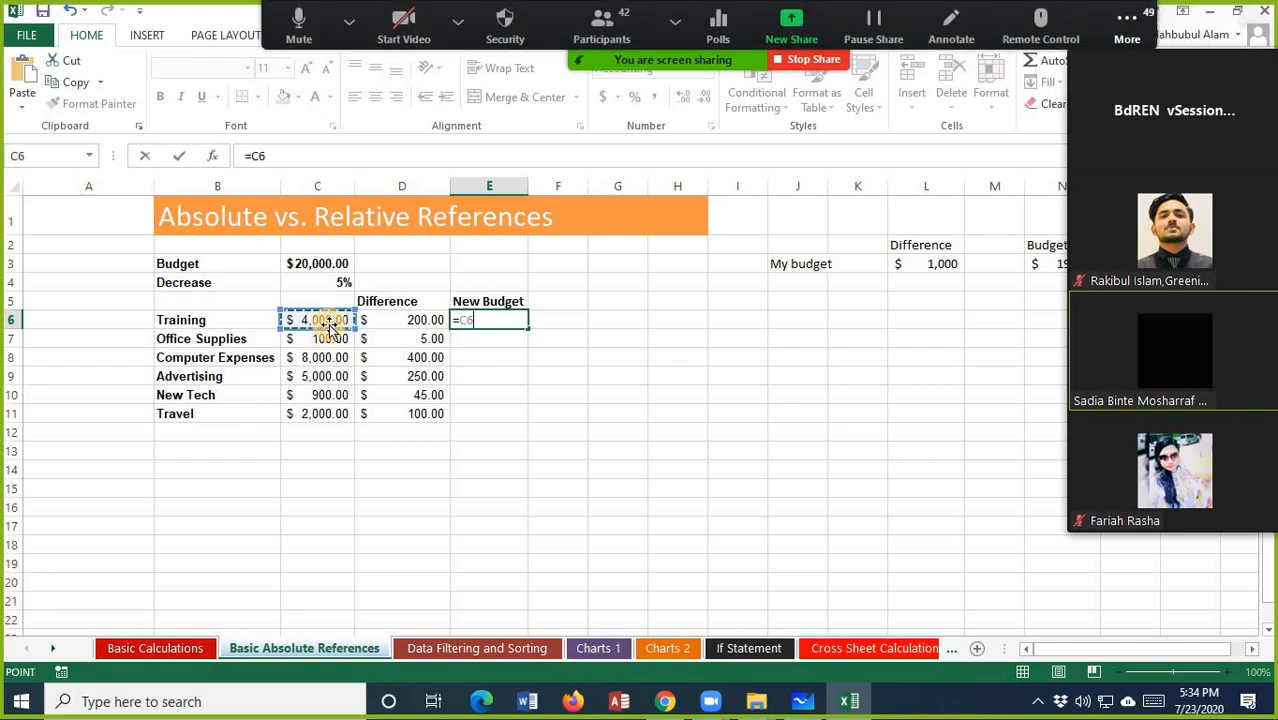
type("-")
left_click(405, 326)
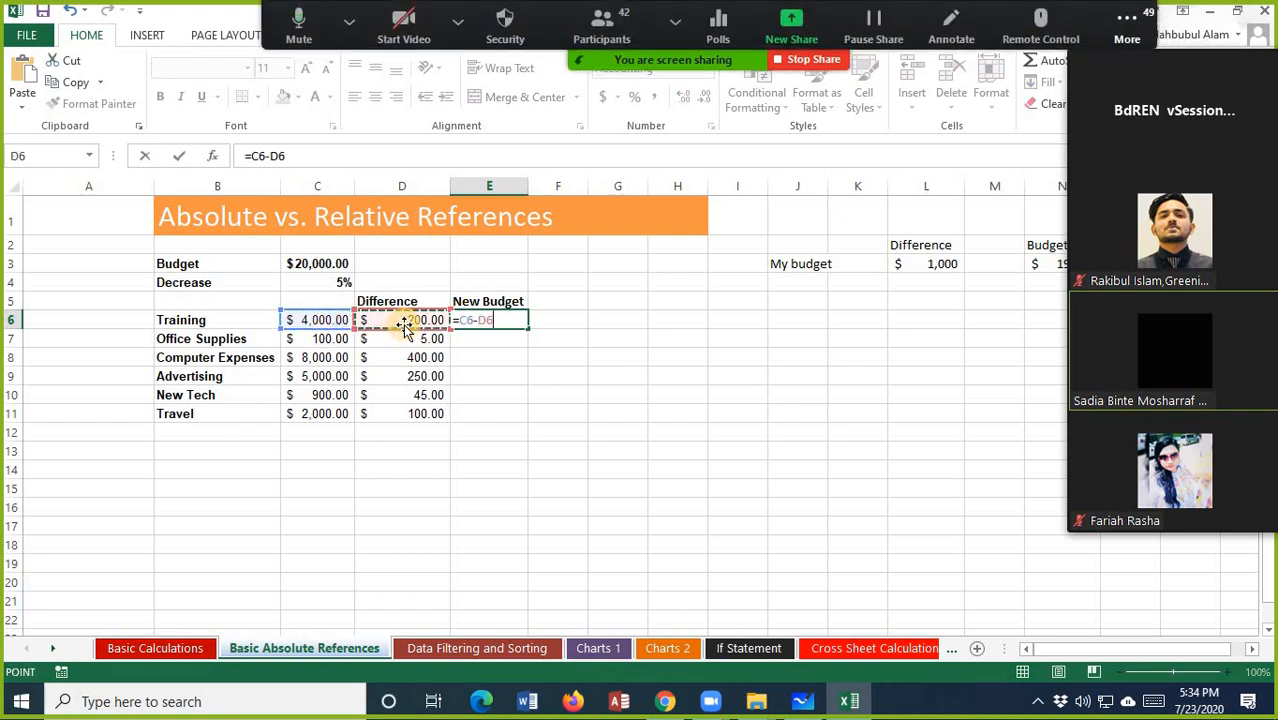
- Enter =C6-D6 as the Training row's New Budget in E6 and fill the formula down to E11
key("Return")
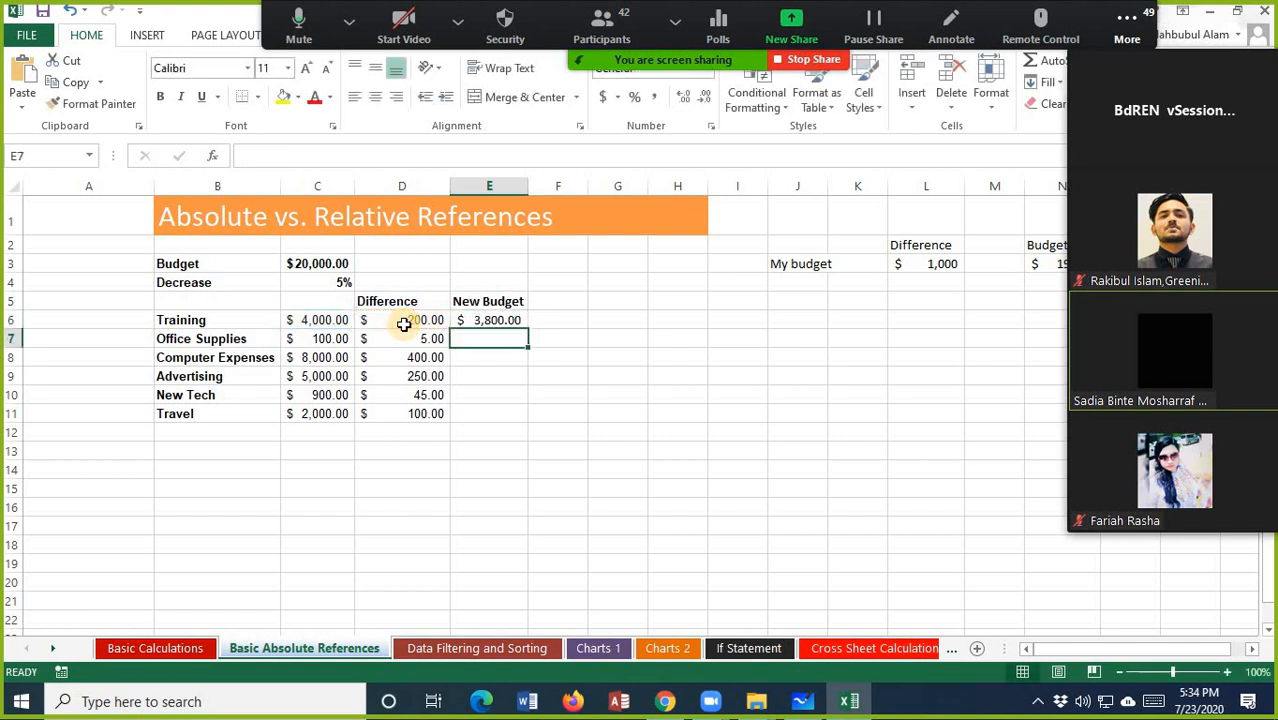
left_click(510, 321)
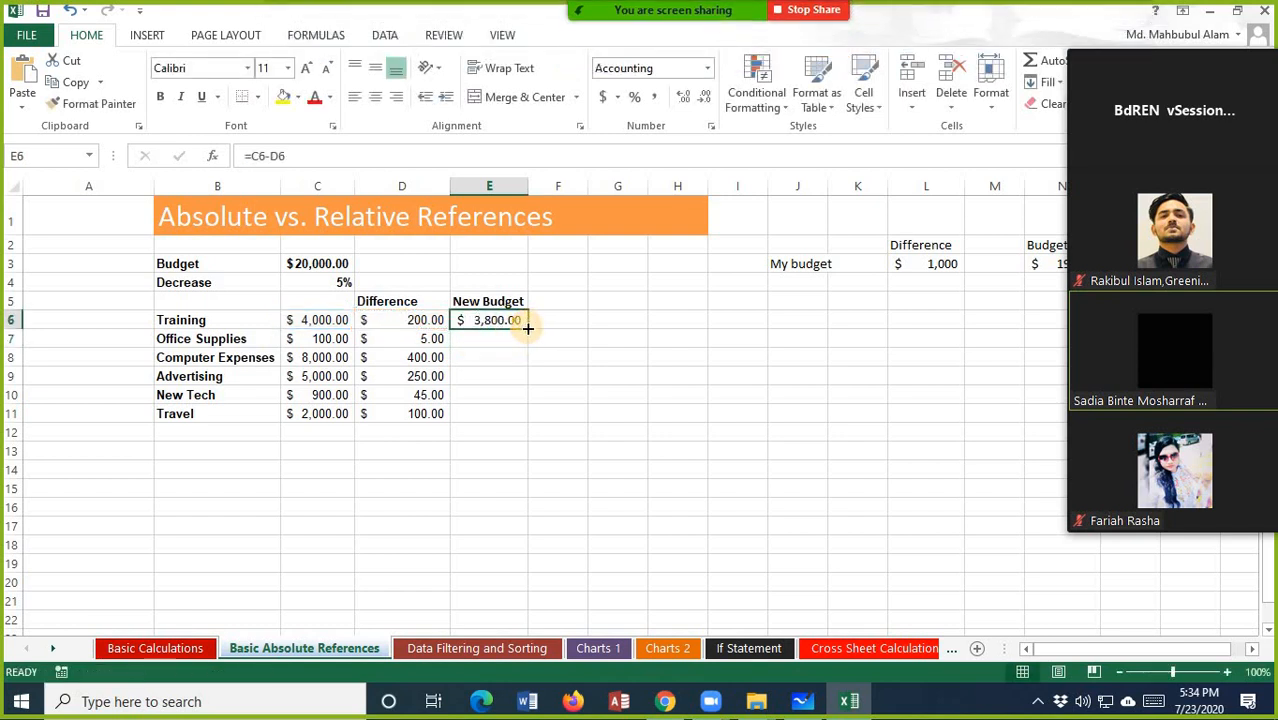
left_click_drag(528, 327, 545, 423)
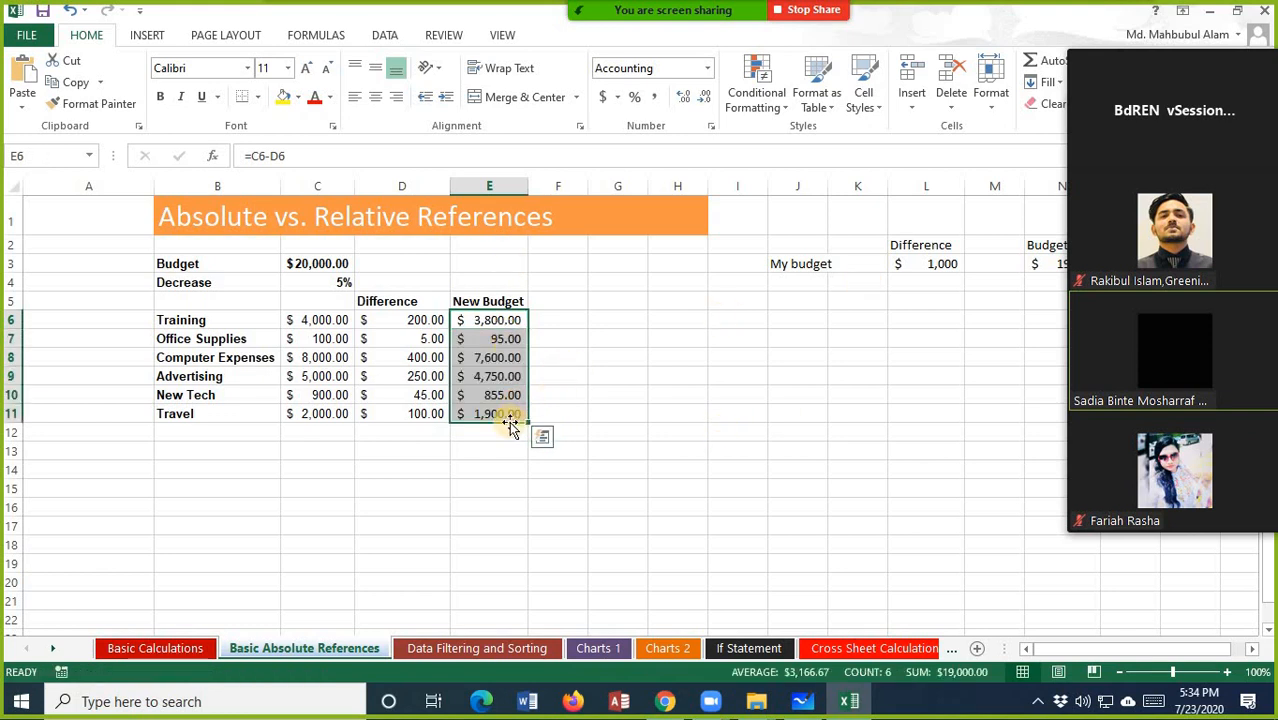
- Total the New Budget column in E16 with =SUM(E6:E11)
left_click(481, 503)
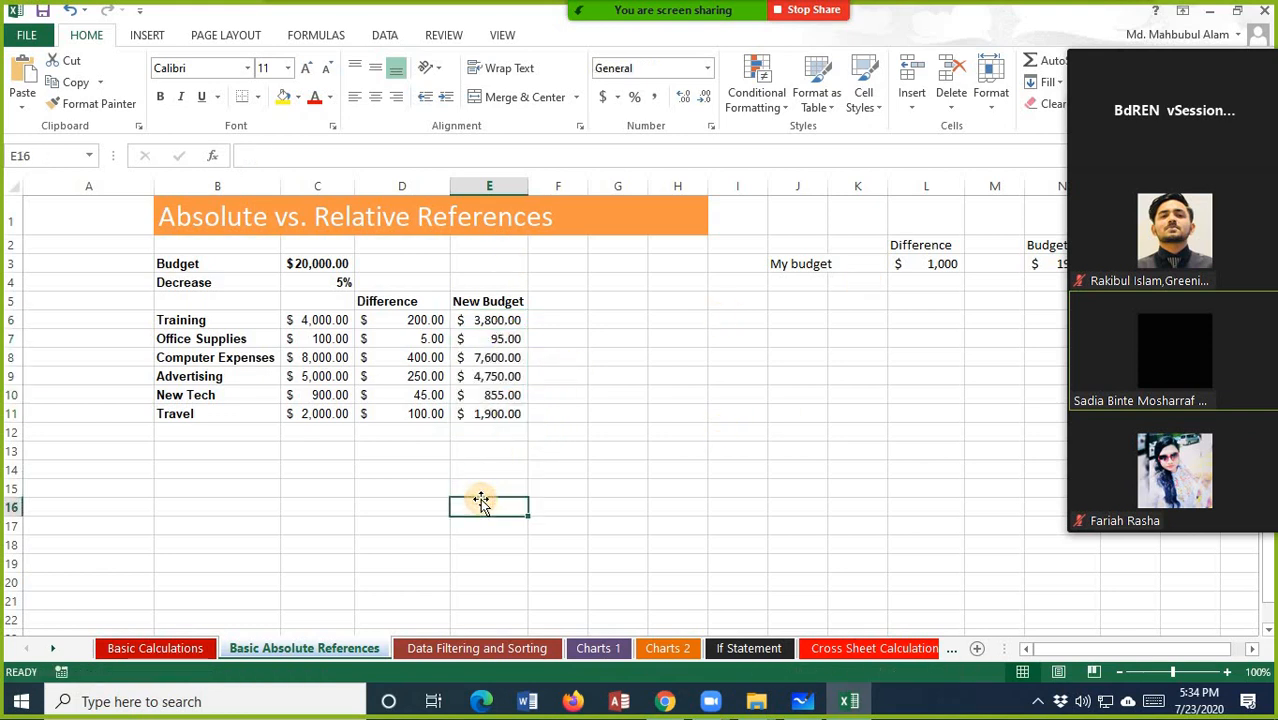
type("=su")
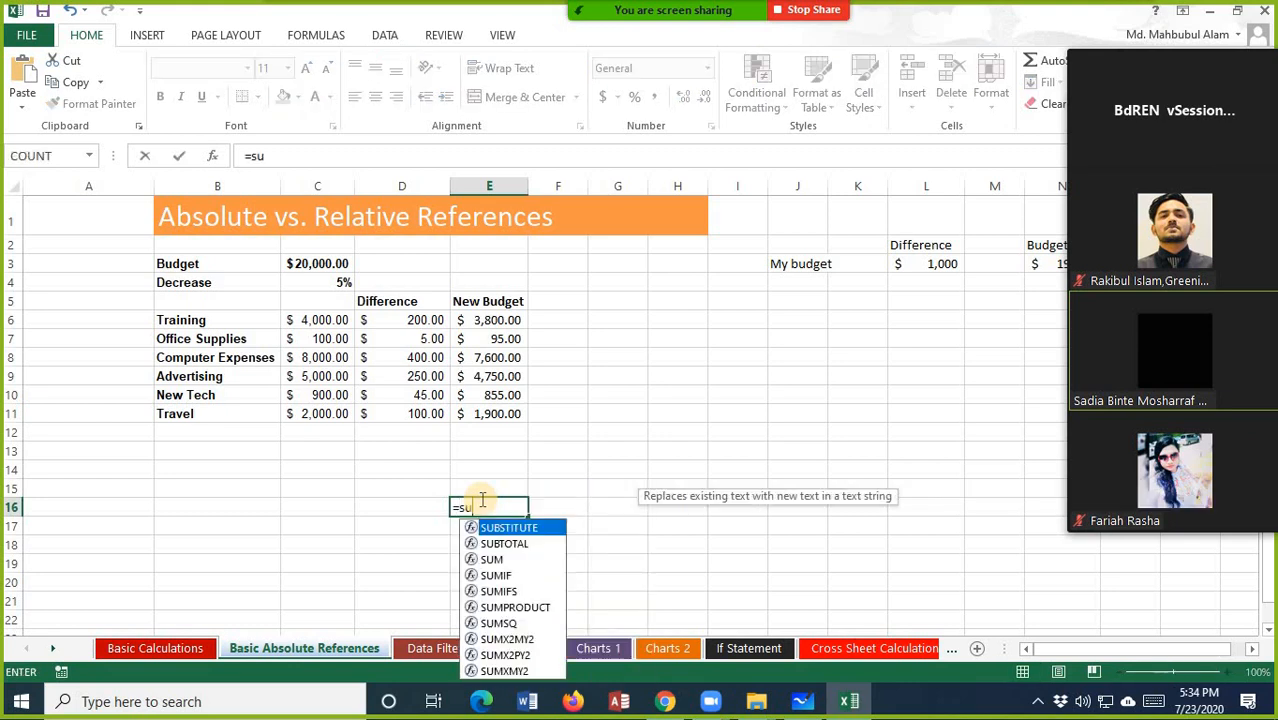
type("m(")
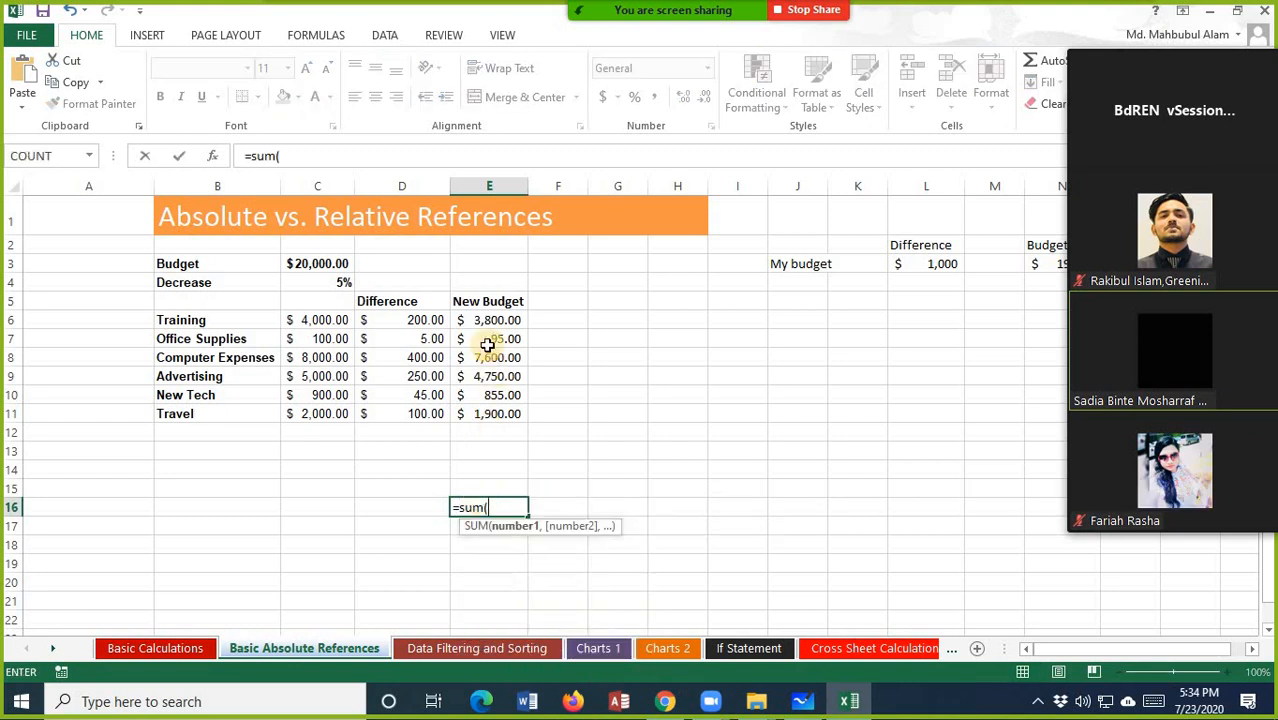
left_click_drag(485, 322, 497, 408)
type(")")
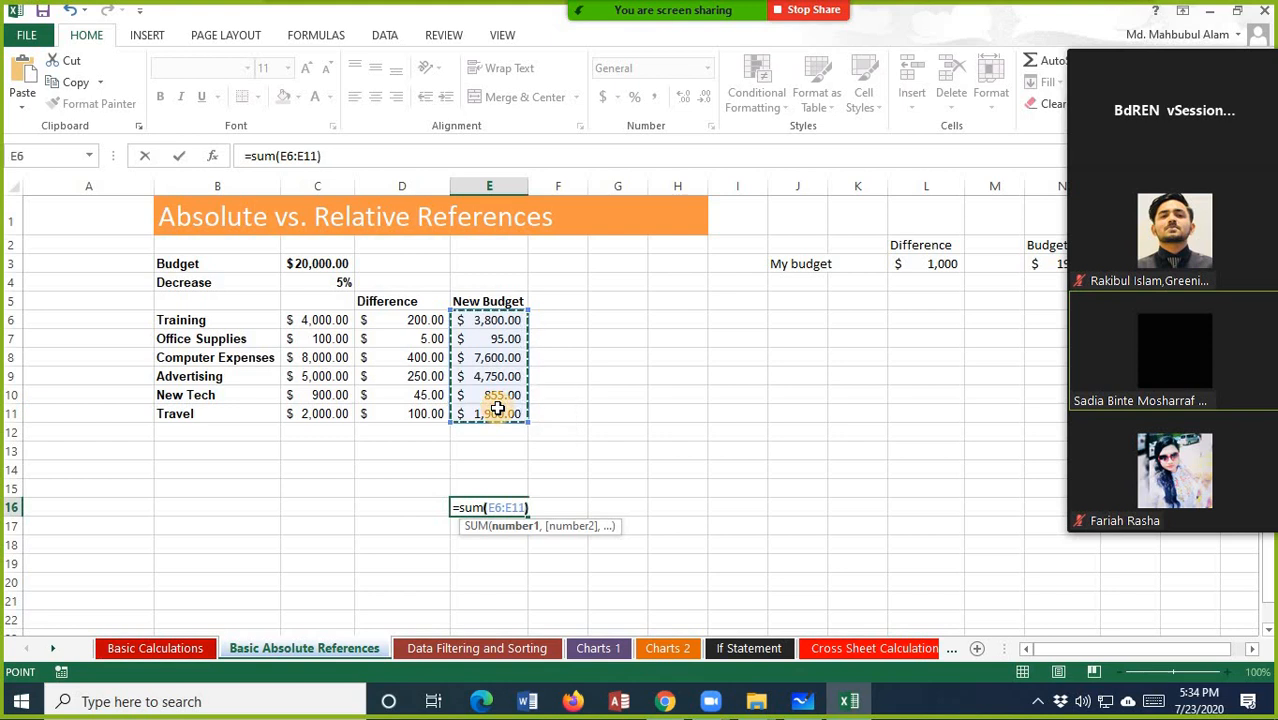
key("Return")
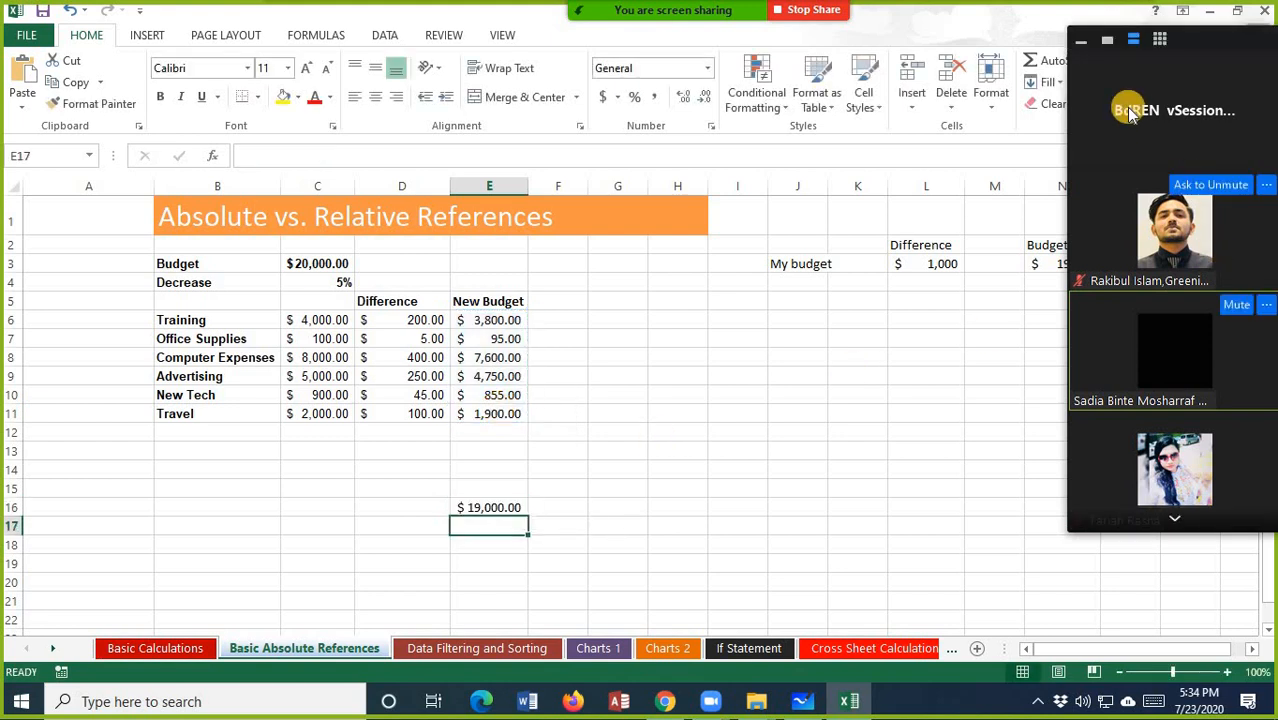
- Collapse the meeting's video panel and compare the Budget in N3 with the New Budget total in E16
left_click(1079, 40)
left_click(1073, 265)
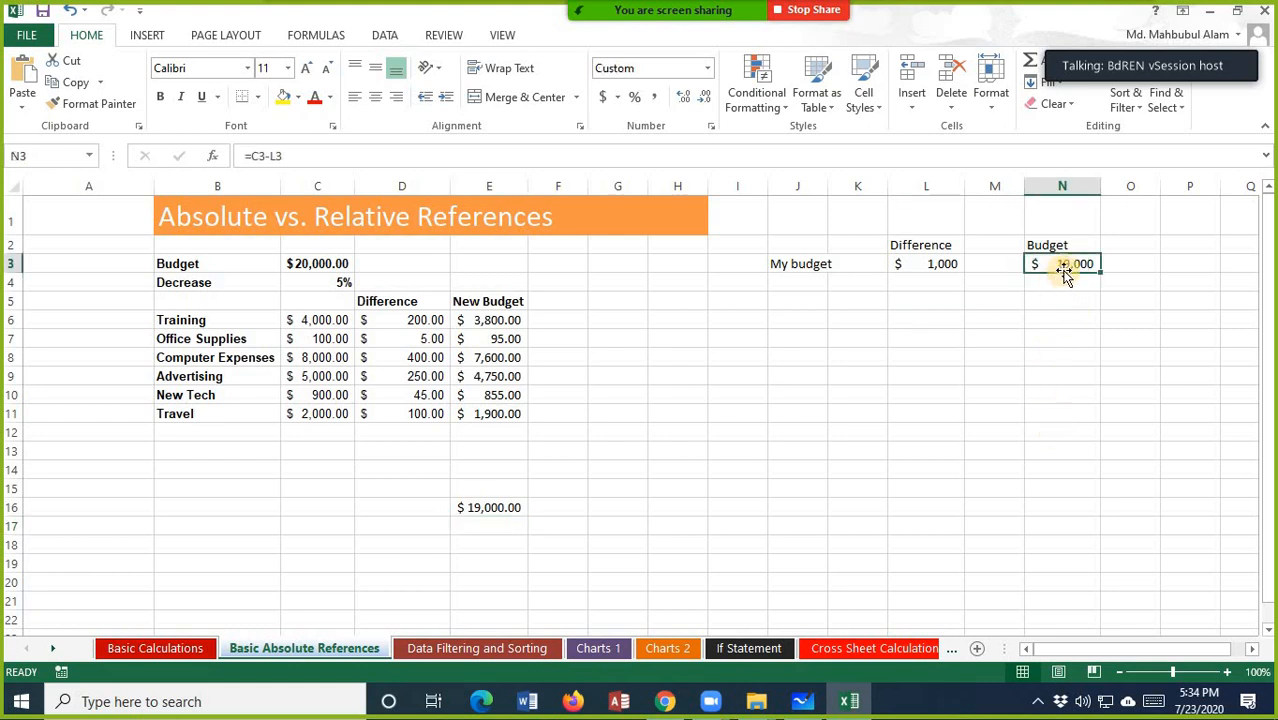
left_click(490, 511)
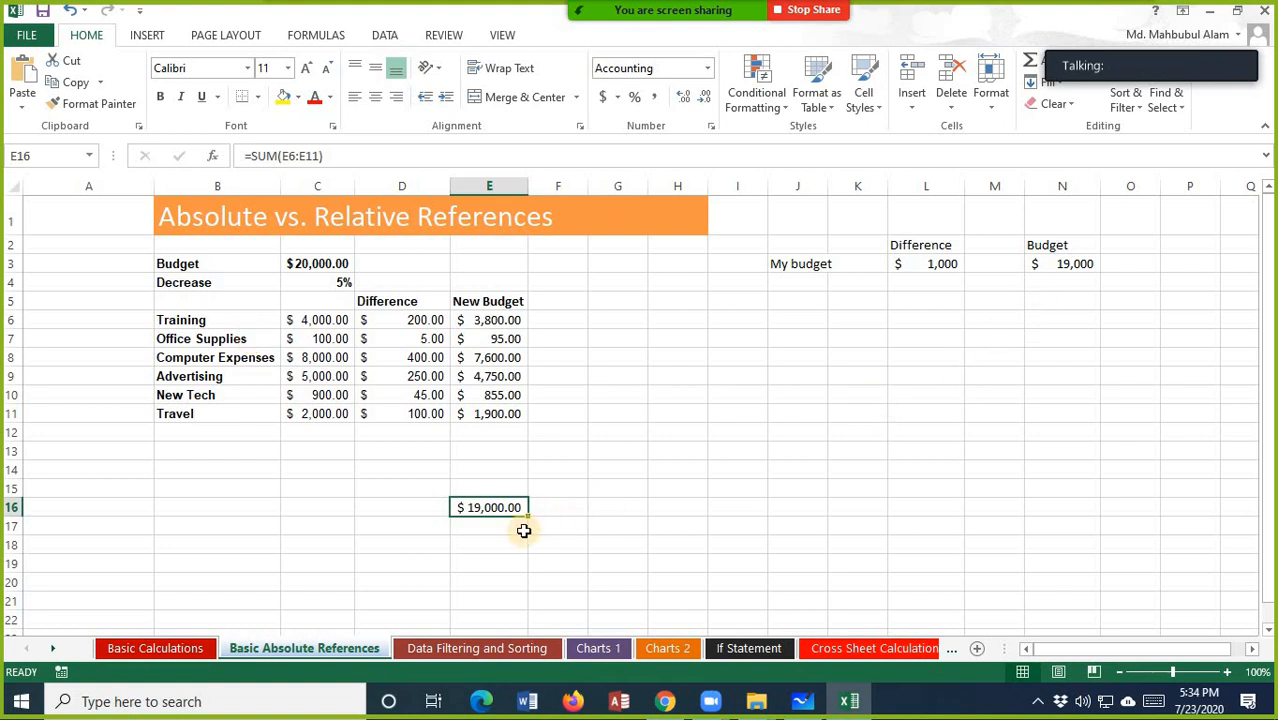
- Undo the total in E16 and enter =SUM(E6:E11) there again
key("ctrl+z")
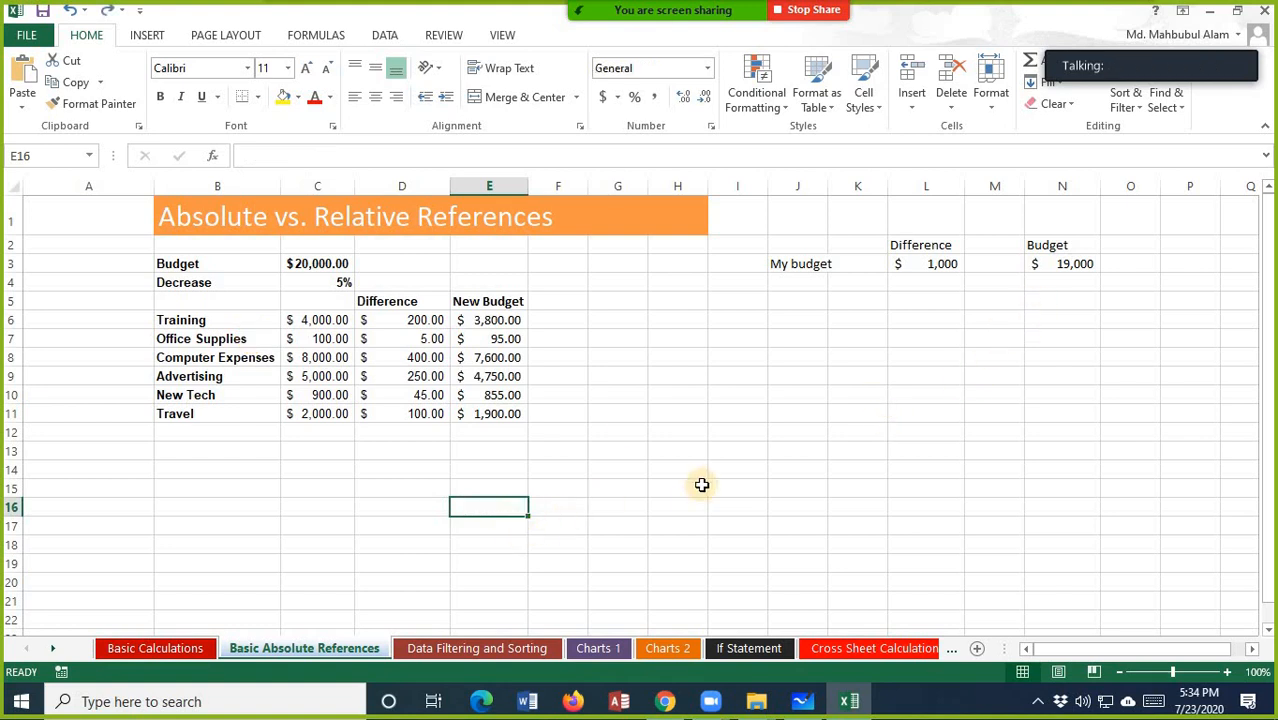
left_click(699, 484)
left_click(478, 505)
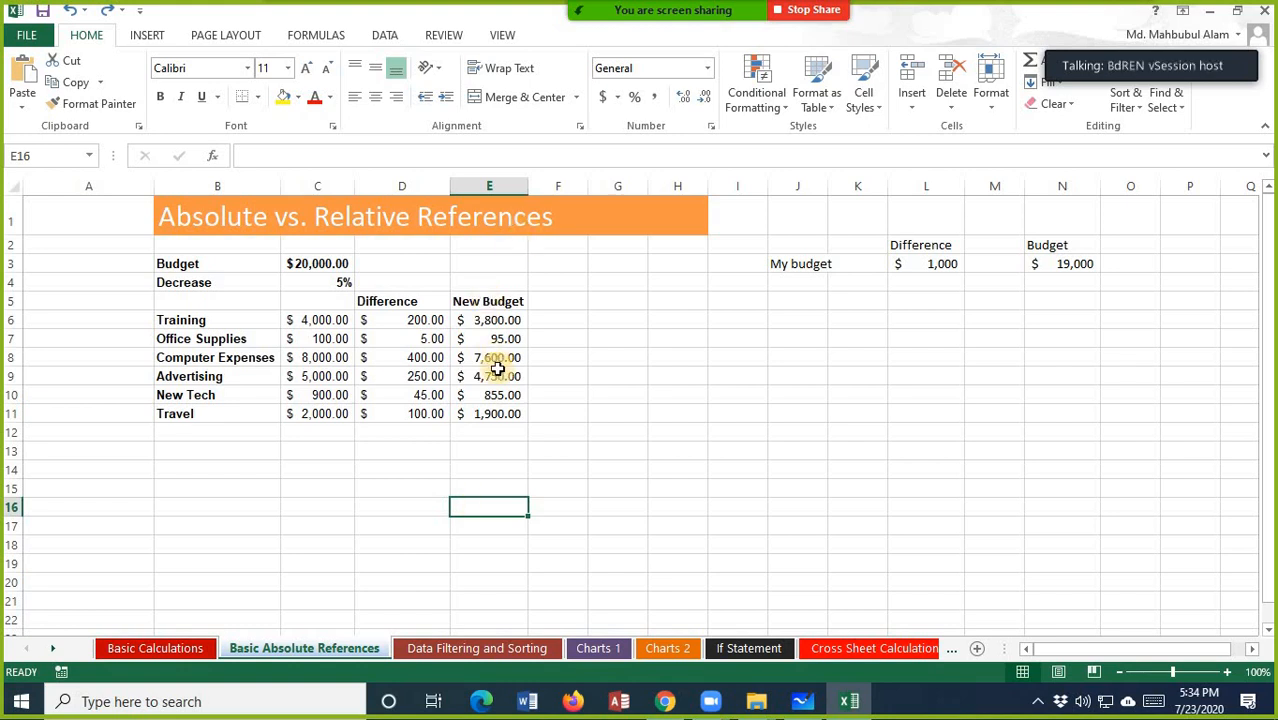
type("=")
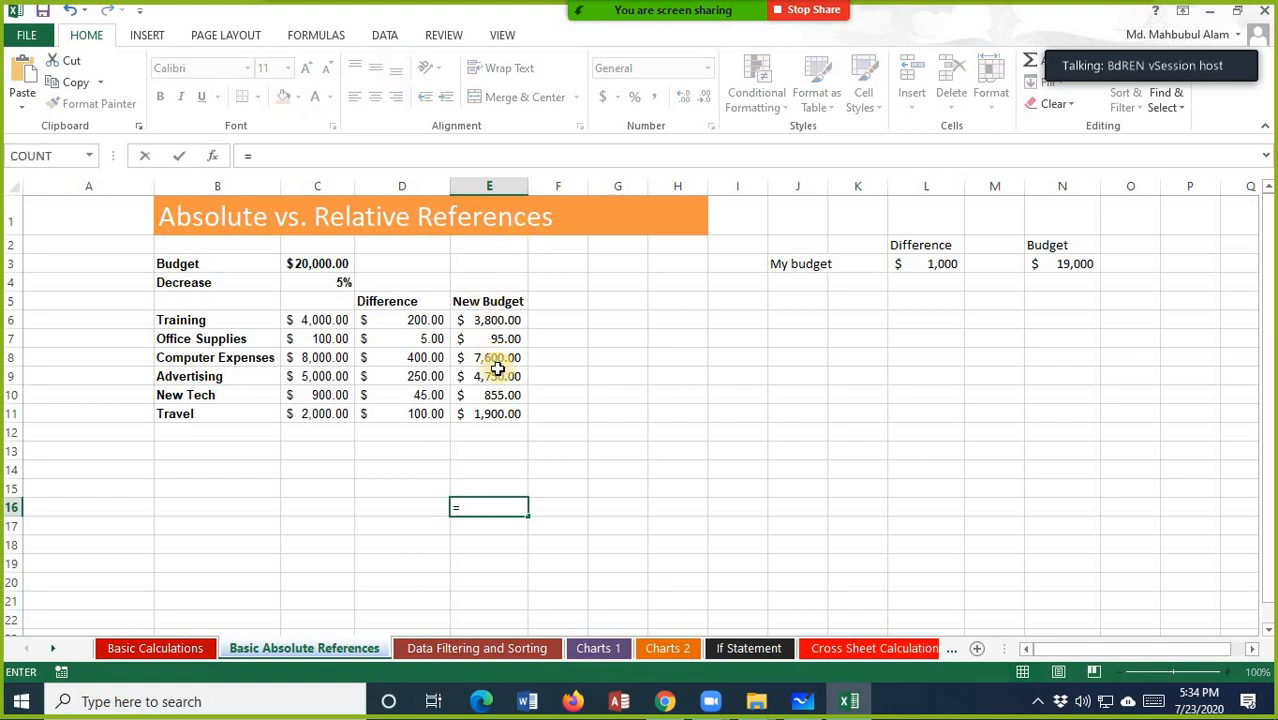
type("sum(")
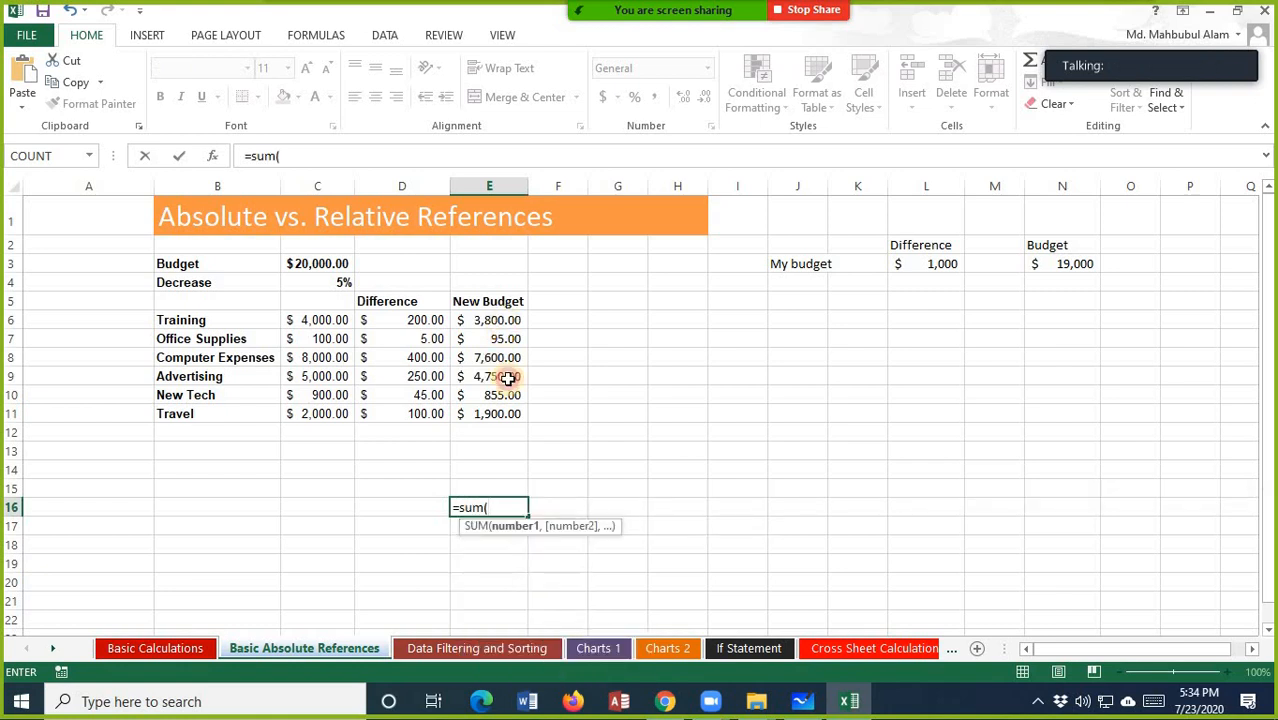
left_click_drag(500, 320, 505, 414)
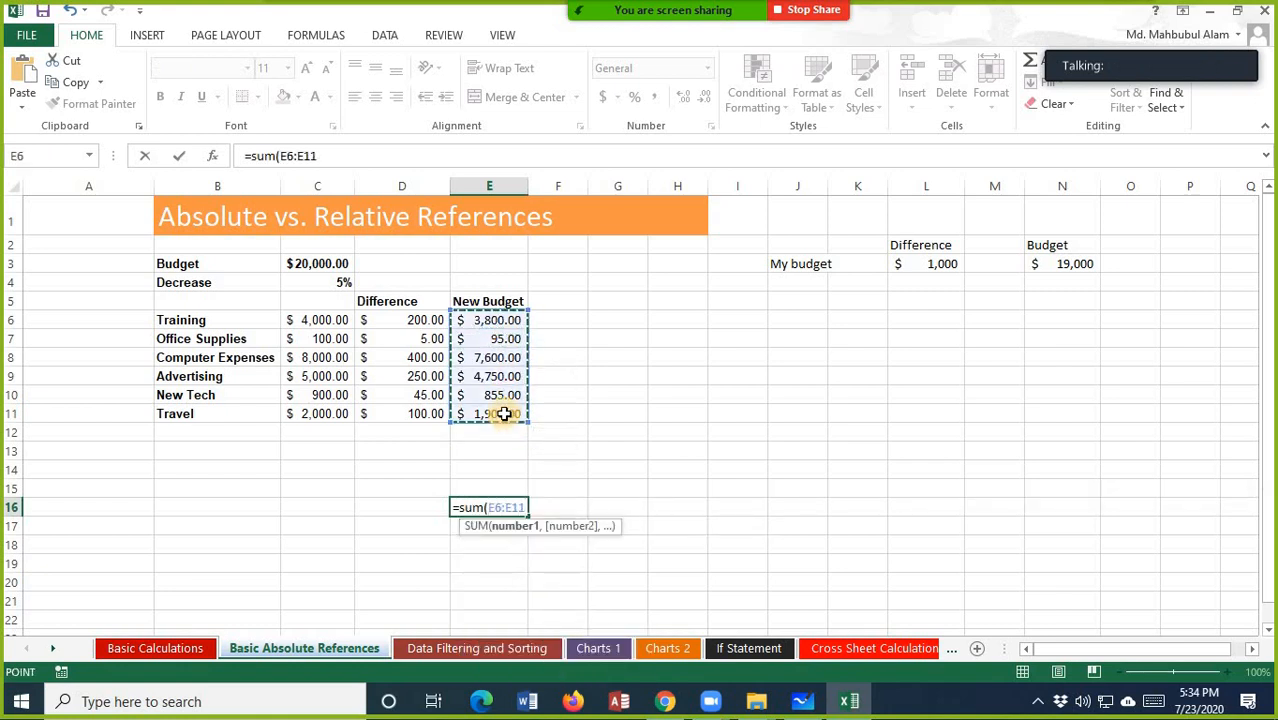
type(")")
key("Return")
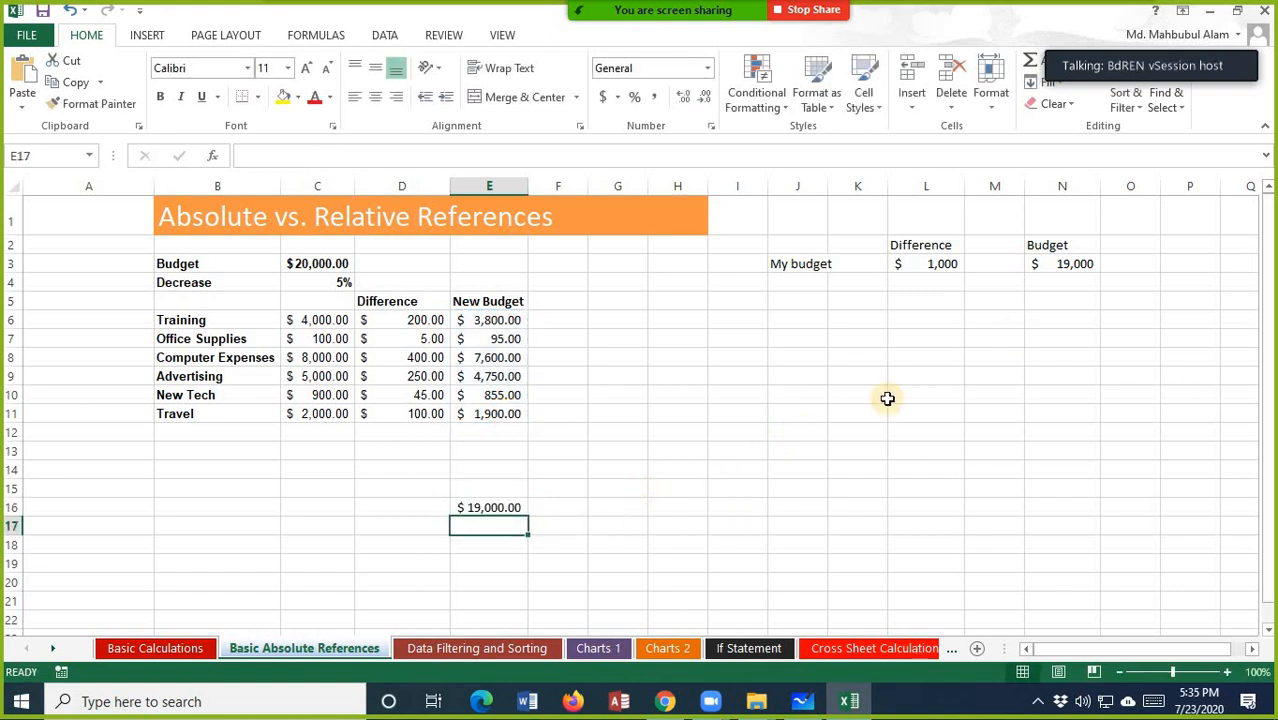
- Check the Budget formula in N3 against the New Budget total formula in E16
left_click(1070, 264)
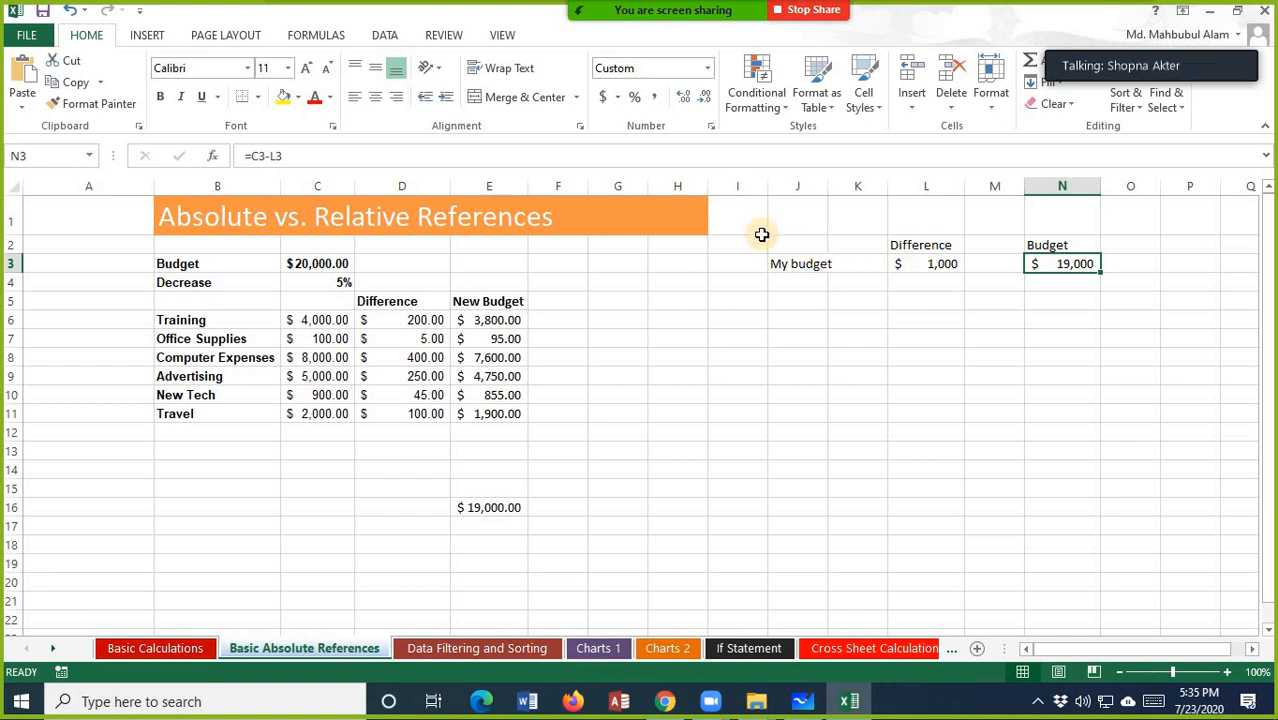
left_click(468, 508)
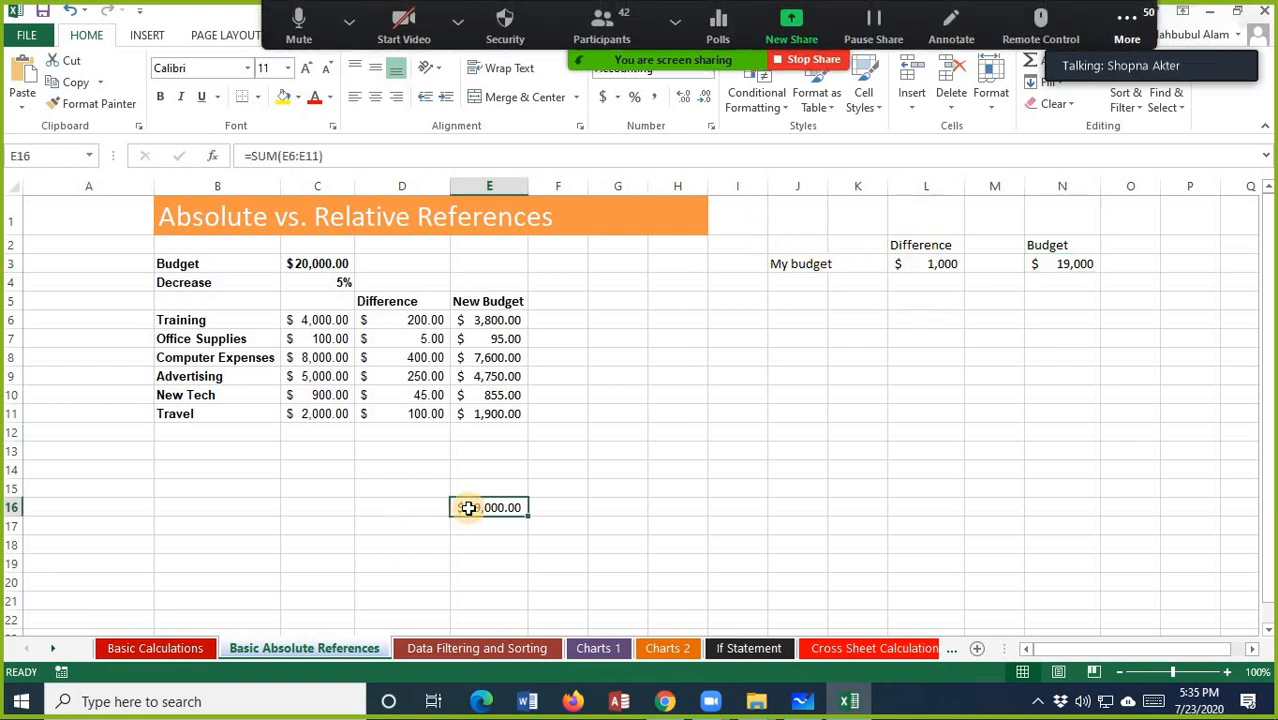
- Clear the New Budget values in E6:E11 and the total in E16
left_click(496, 322)
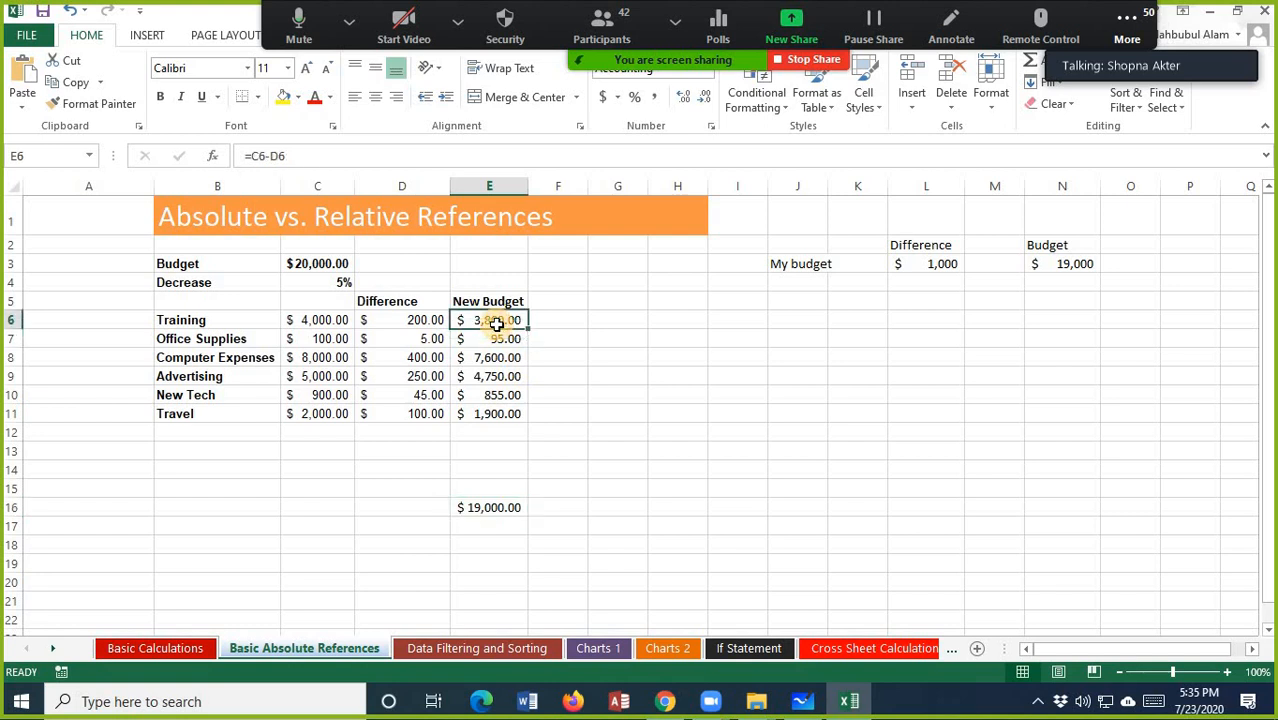
left_click_drag(496, 322, 503, 415)
key("Delete")
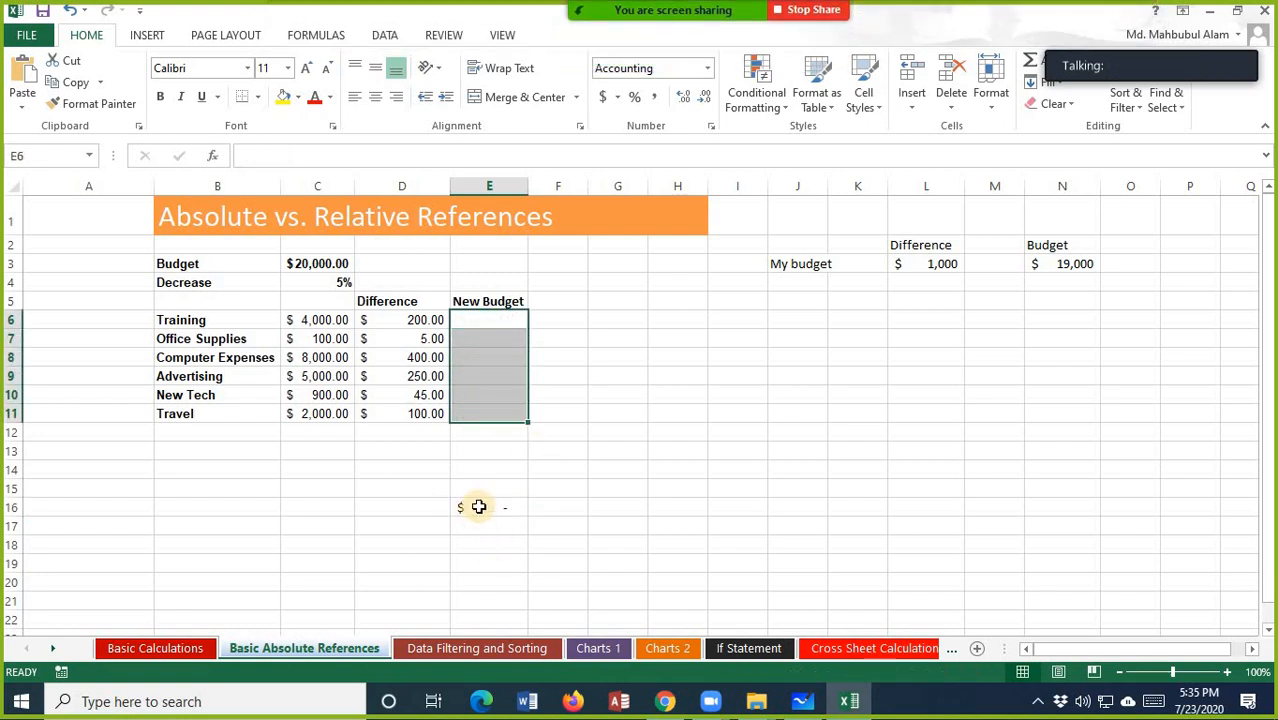
left_click(478, 507)
key("Delete")
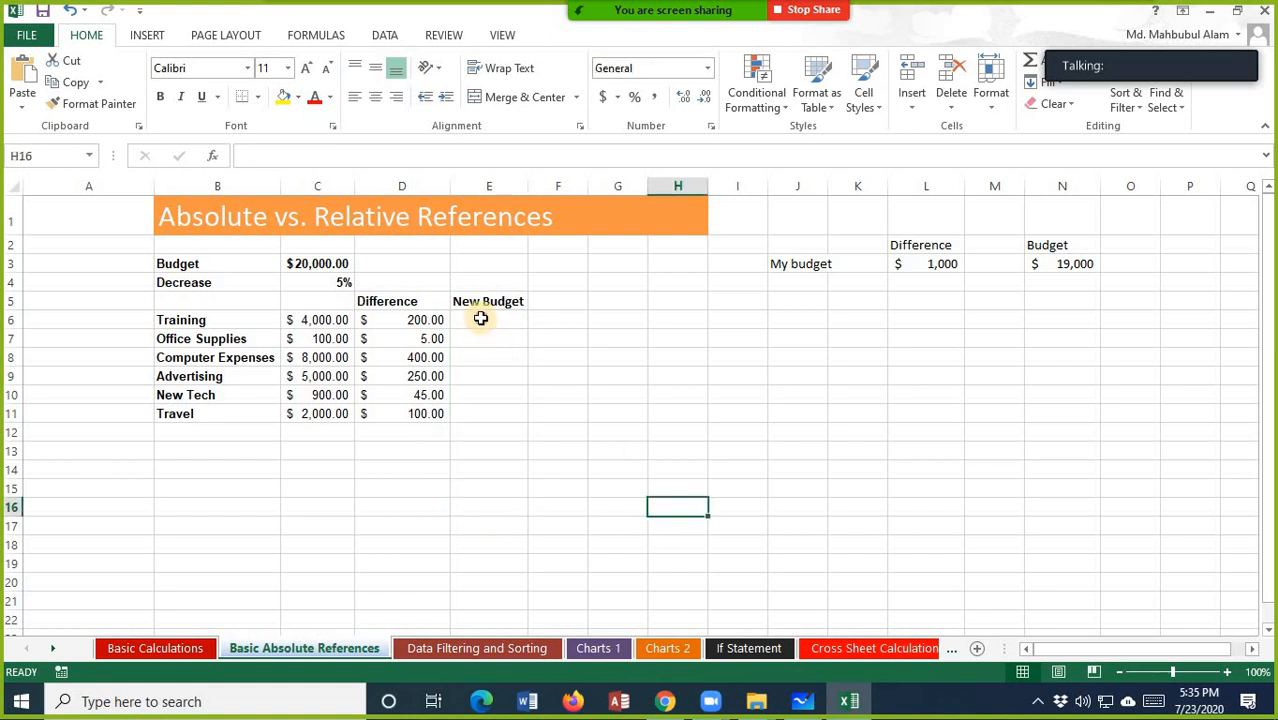
- Calculate the Training row's New Budget in E6 by subtracting the Difference from the original amount with =C6-D6
left_click(482, 318)
left_click(316, 320)
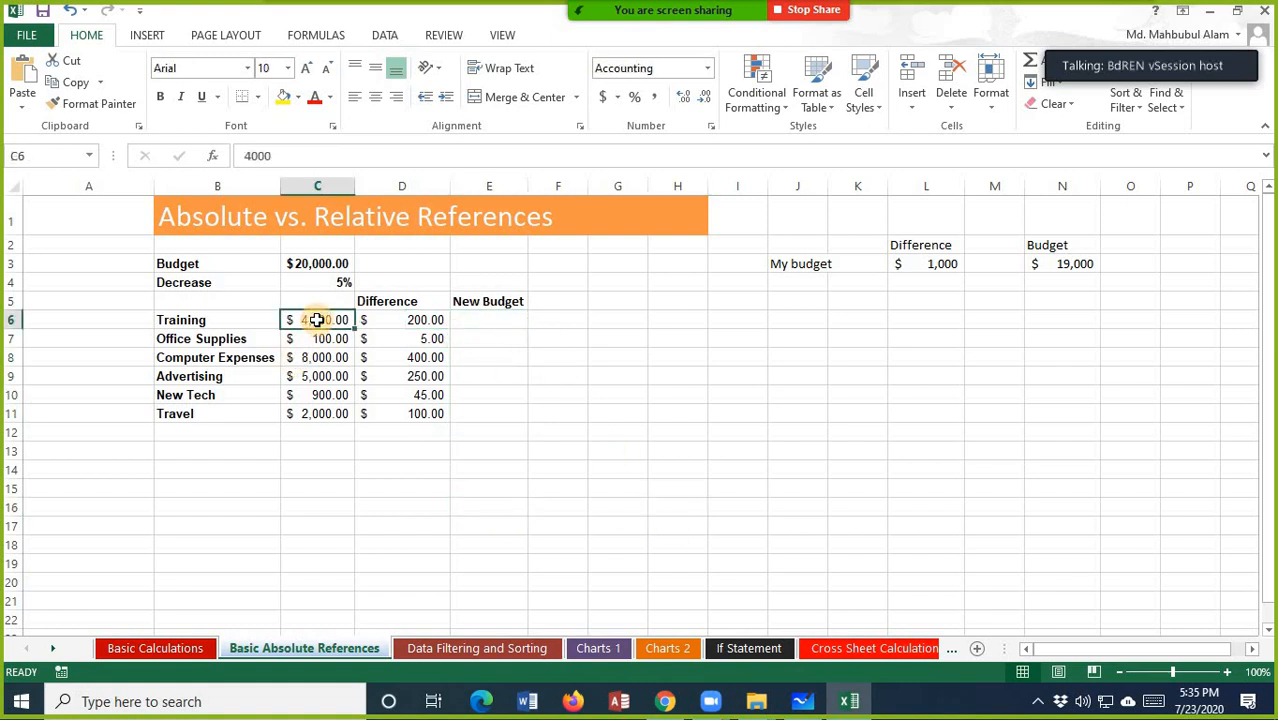
left_click(412, 321)
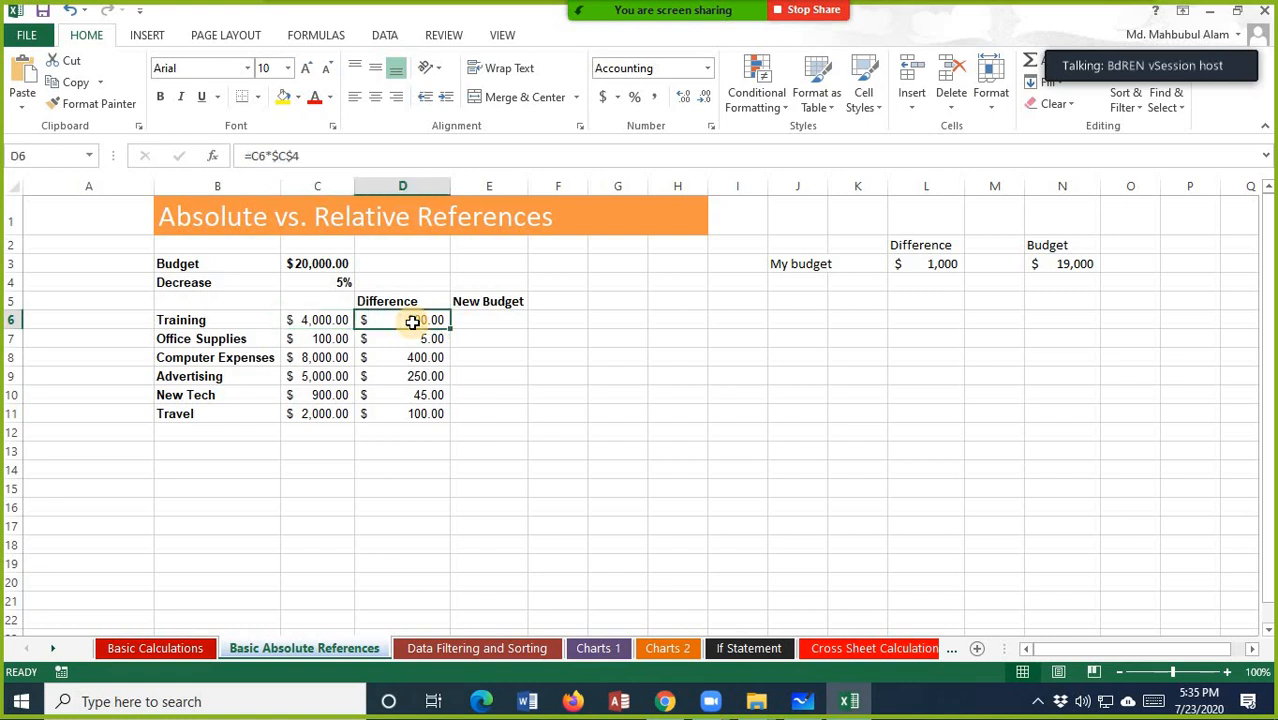
left_click(471, 324)
type("=")
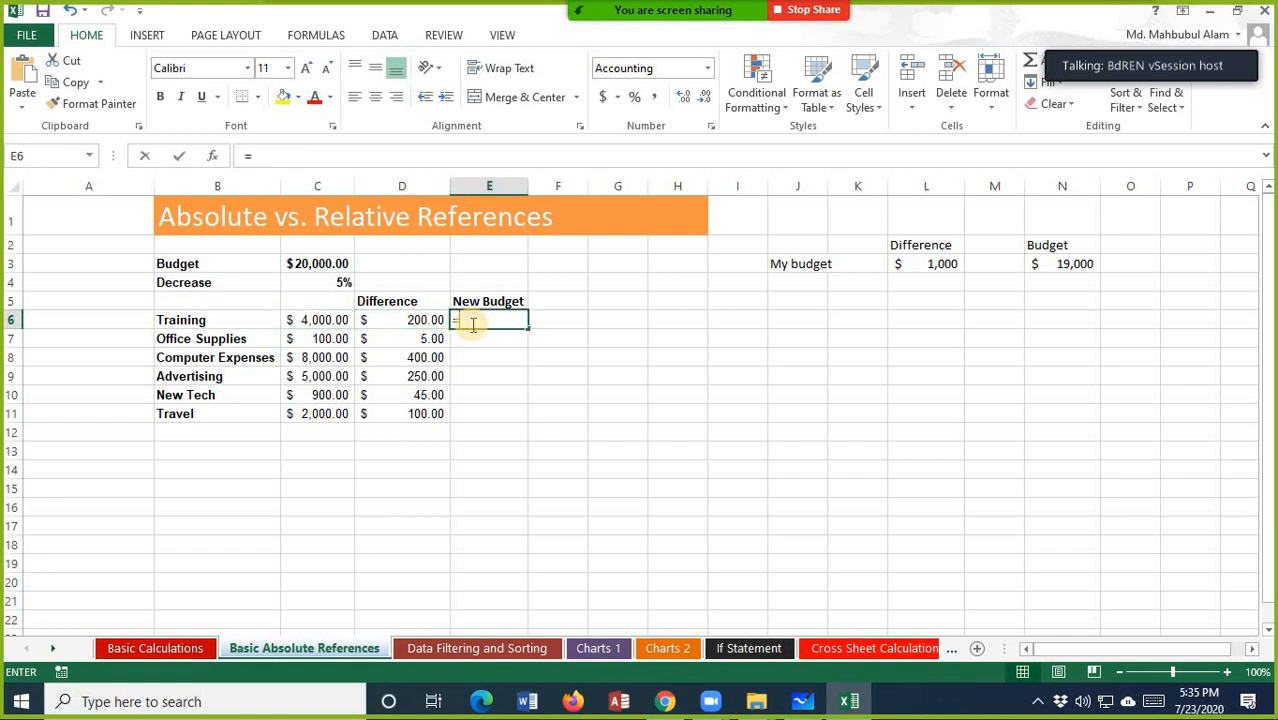
left_click(334, 322)
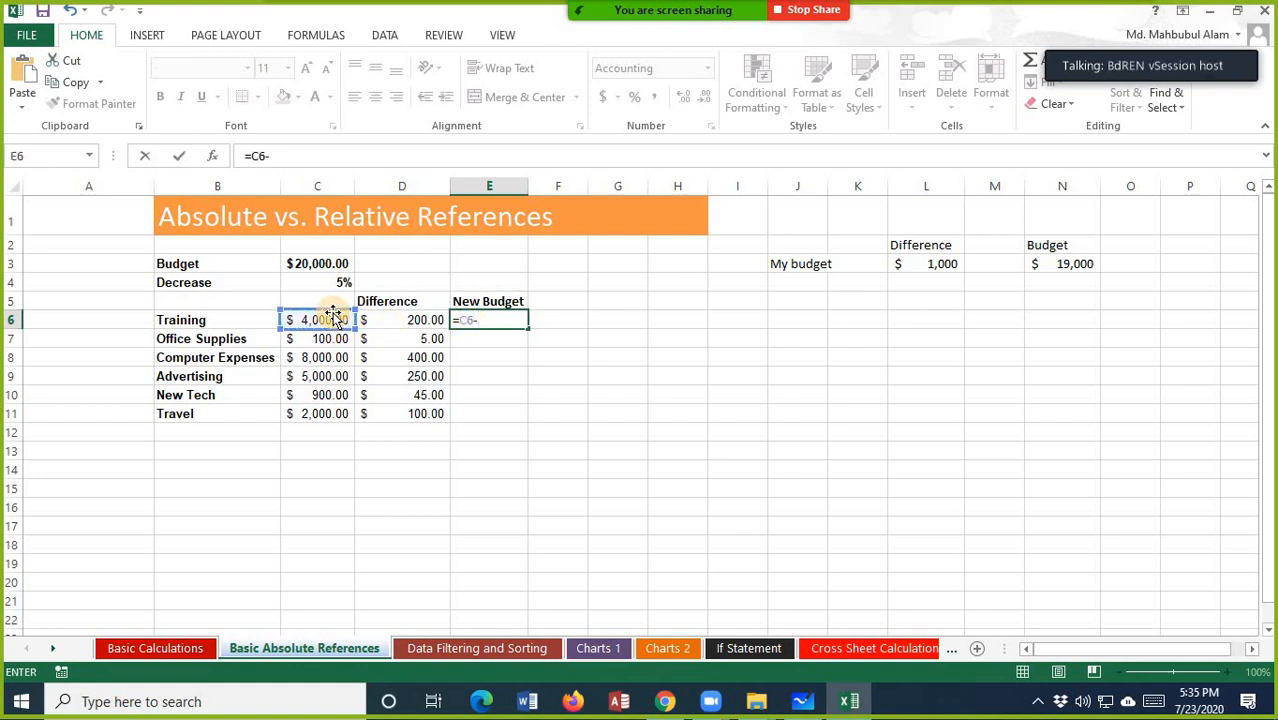
type("-")
left_click(422, 316)
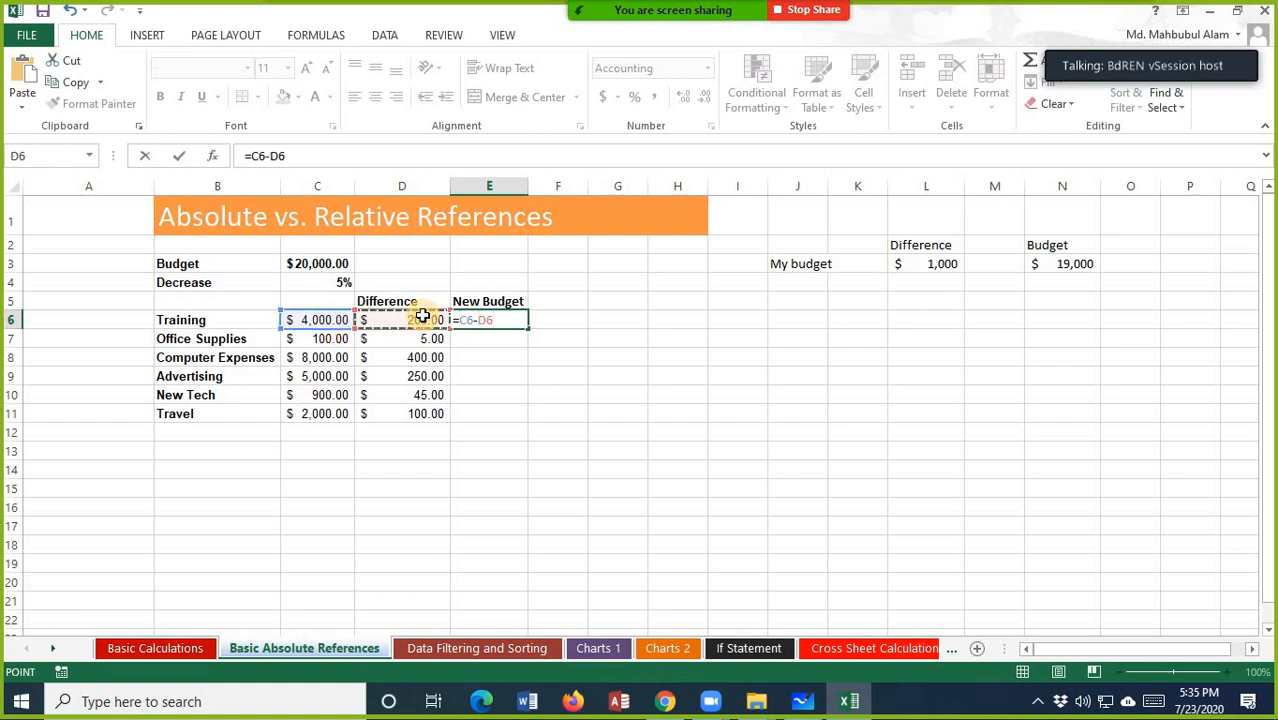
key("Return")
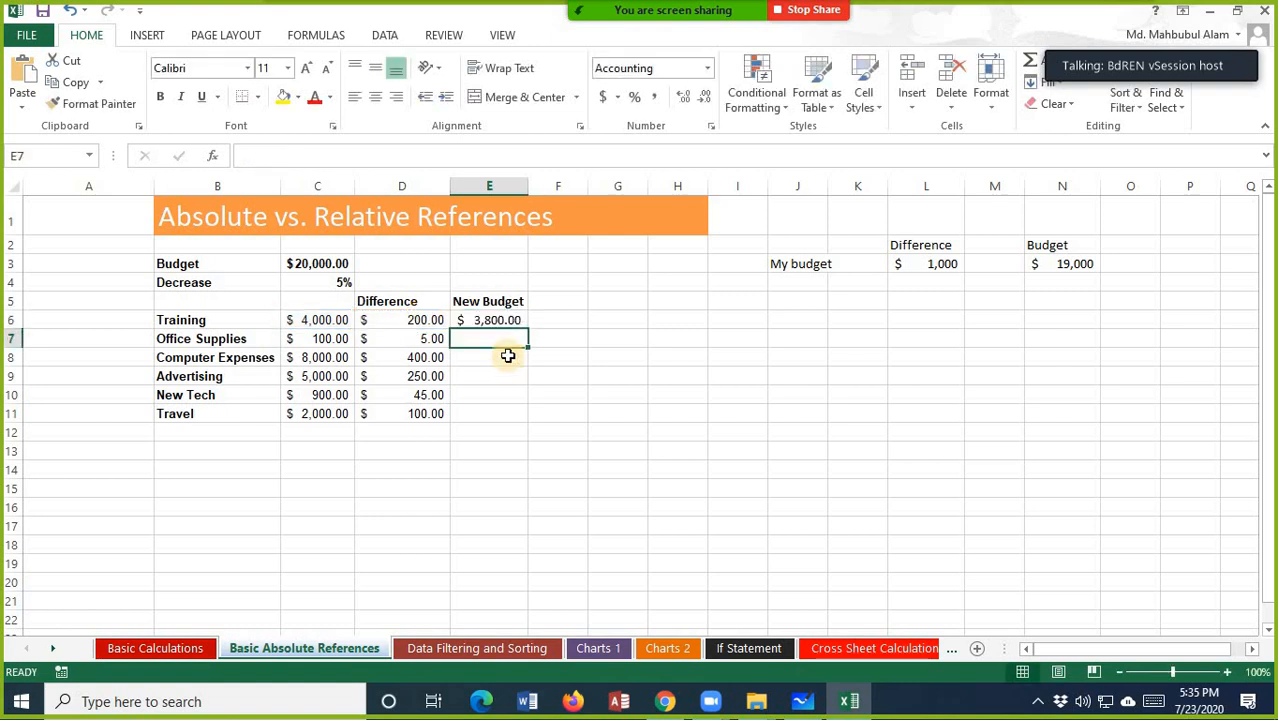
- Copy the New Budget formula from E6 down through the Travel row in E11
left_click(516, 320)
left_click_drag(524, 329, 525, 416)
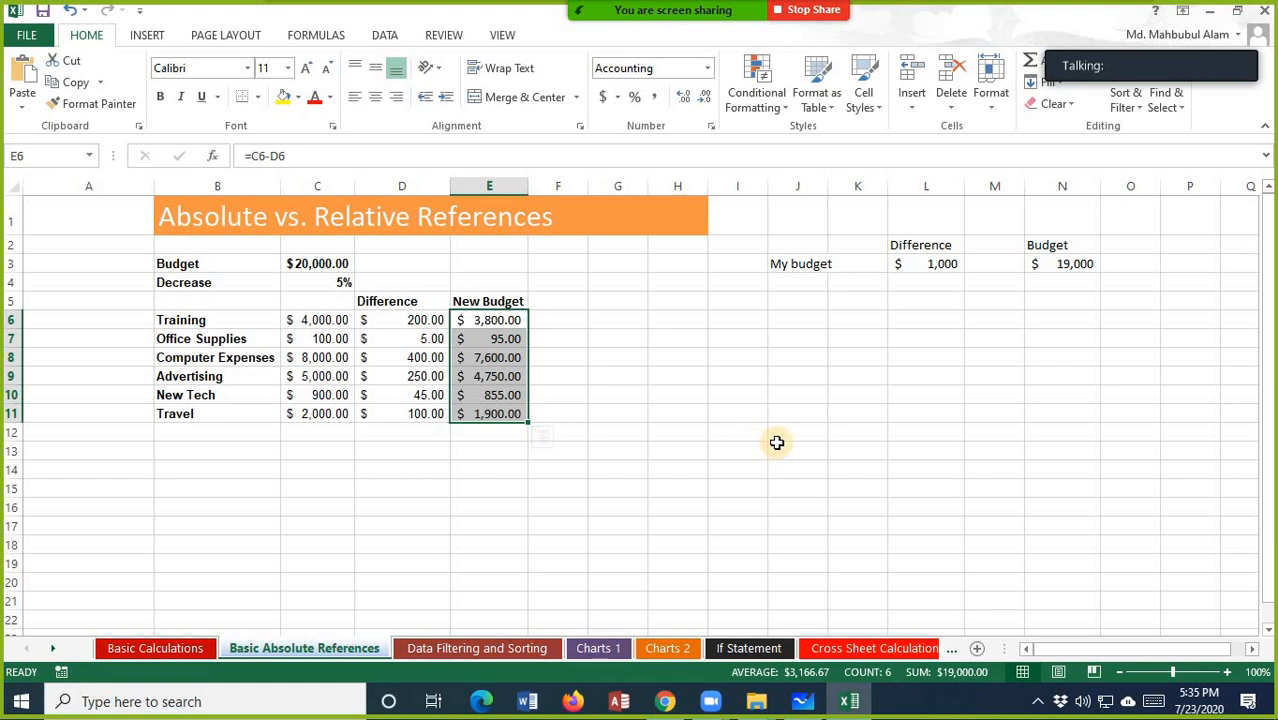
left_click(776, 446)
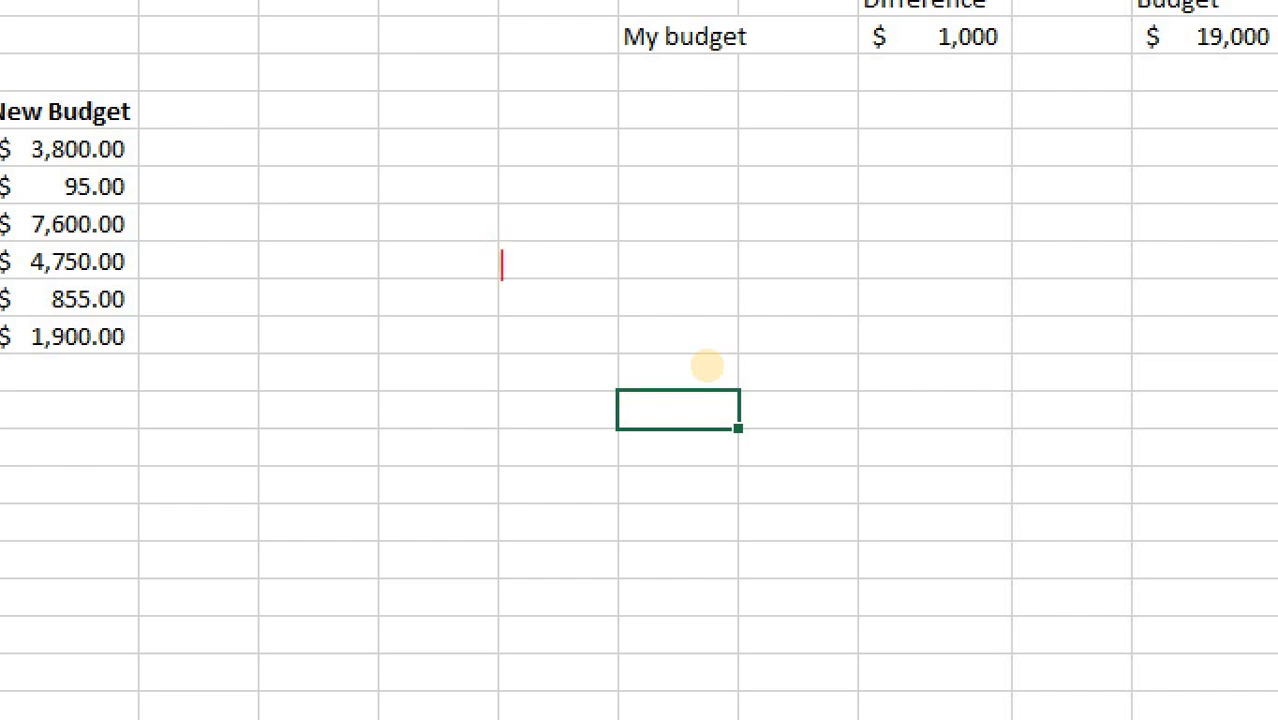
- Annotate the zoomed sheet with the red text "$C4 C$4 $C$4" and mark the $C$4 reference
type("$C")
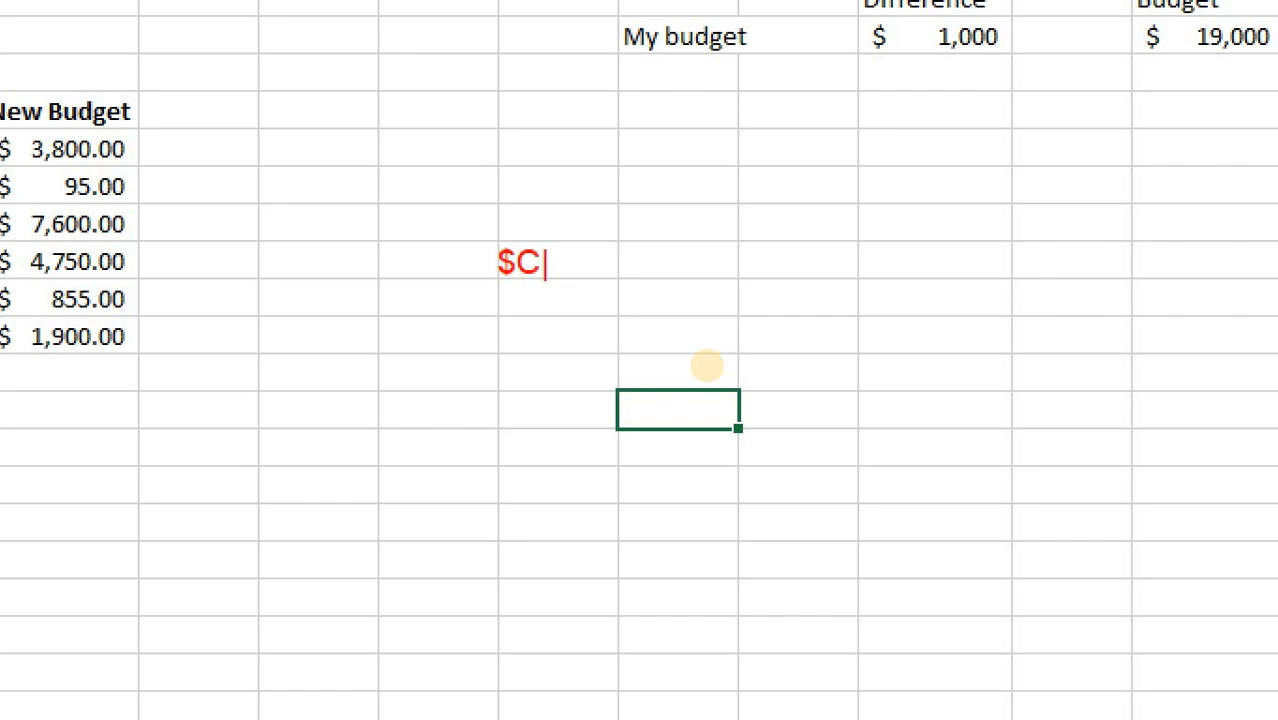
type("4 C")
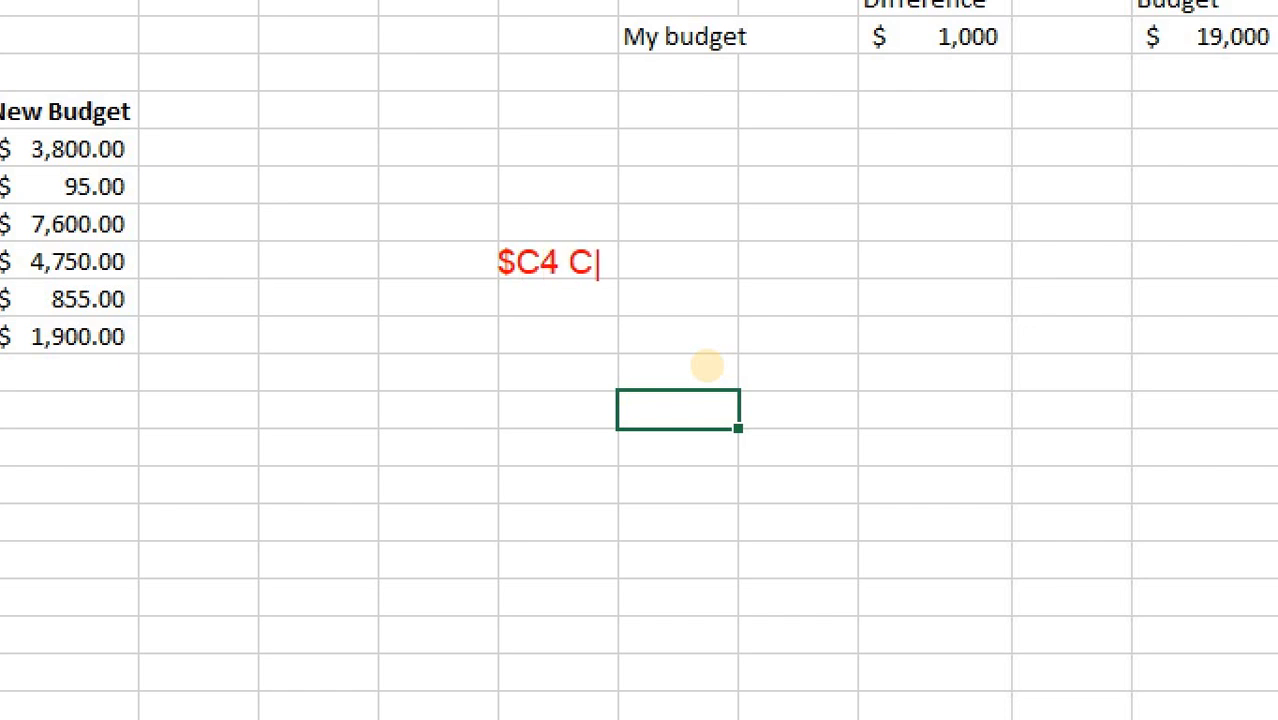
type("$4")
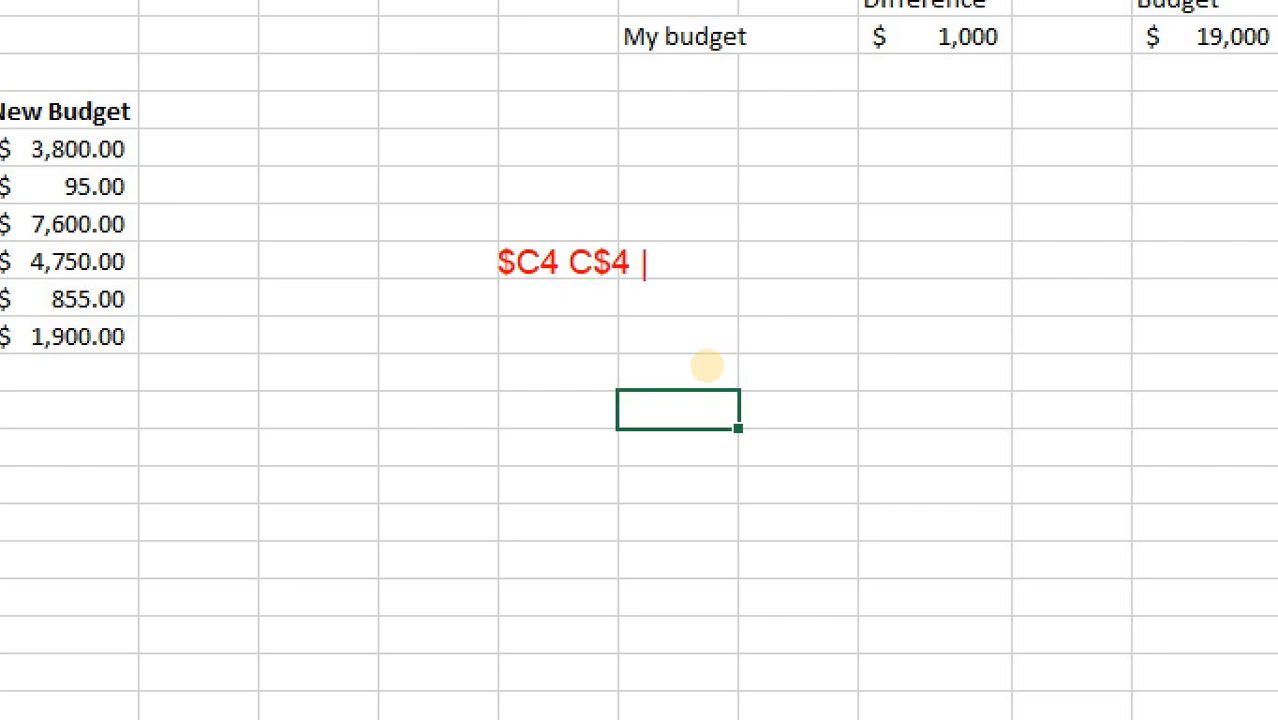
type(" $C$")
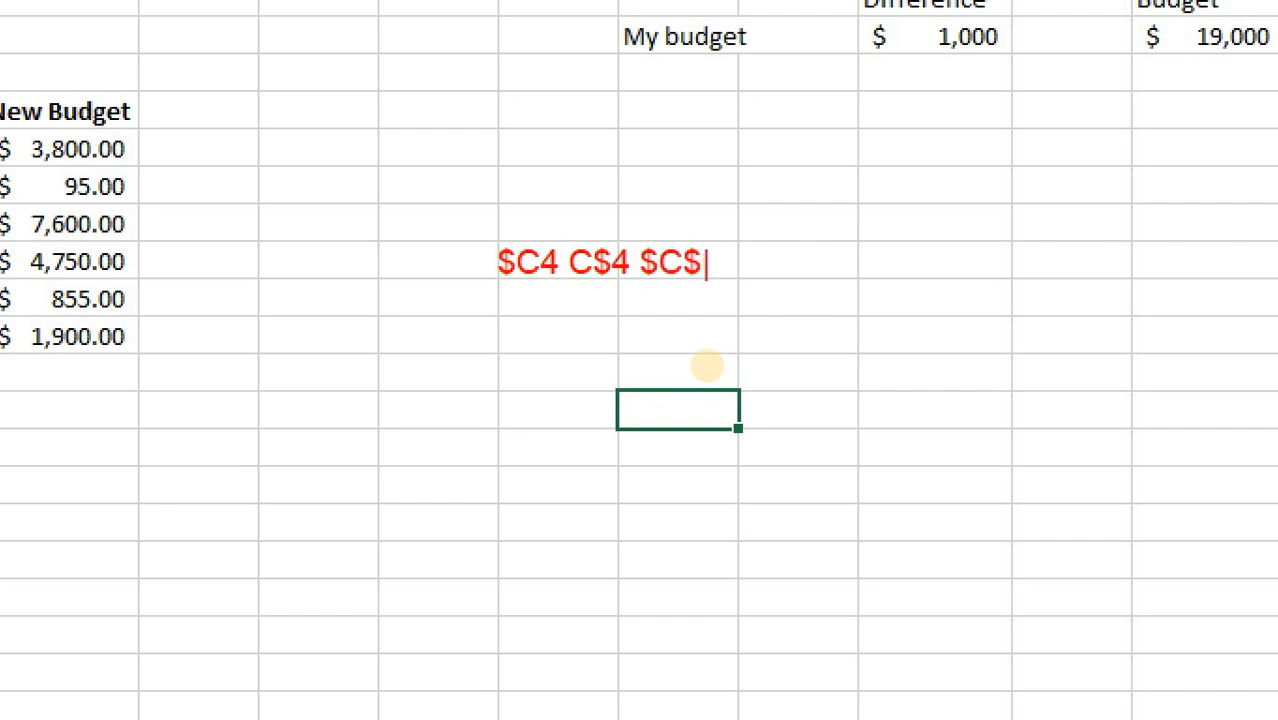
type("4")
key("Escape")
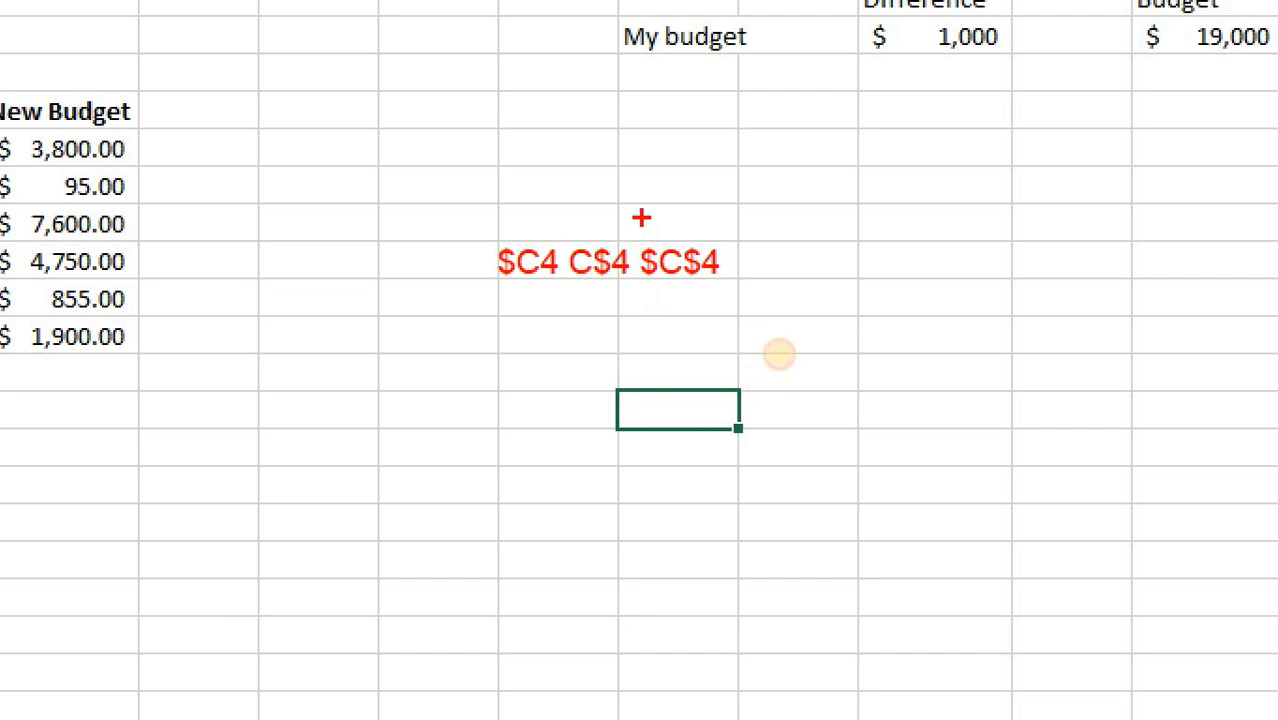
mouse_move(641, 217)
left_mouse_down()
mouse_move(688, 250)
mouse_move(685, 271)
mouse_move(736, 285)
mouse_move(721, 280)
left_mouse_up()
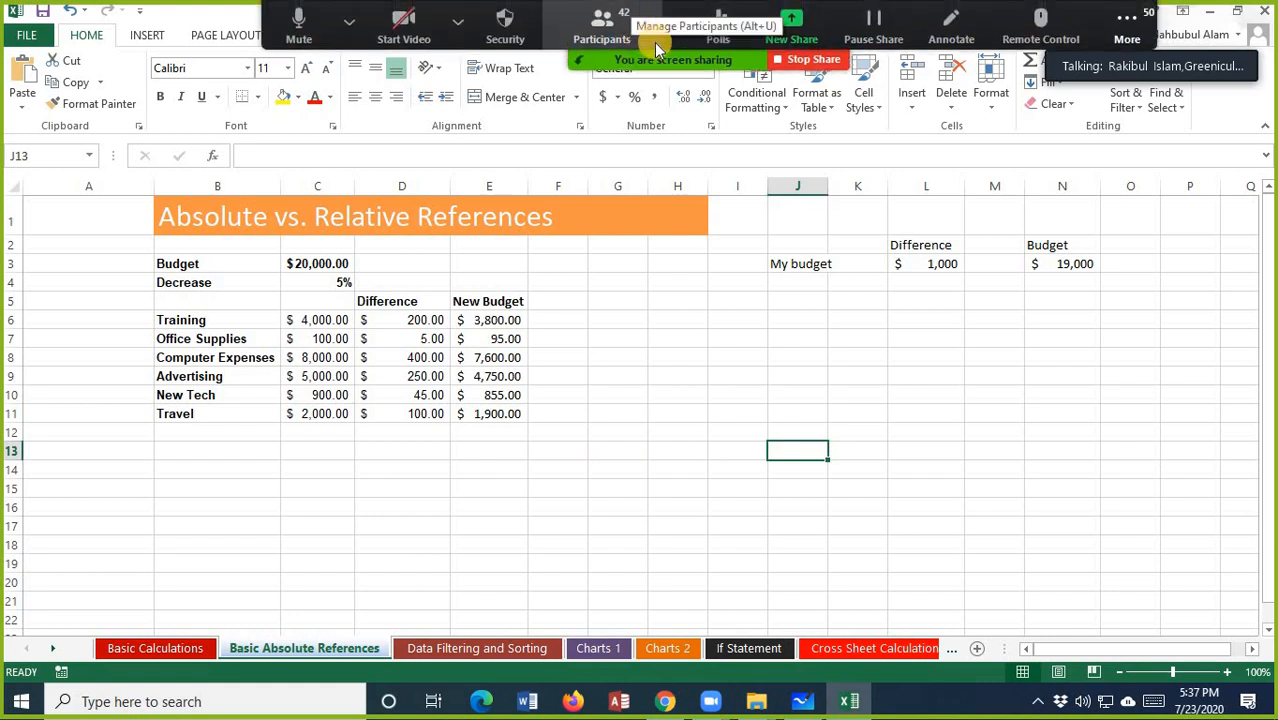
- Point out the Decrease cell C4 and column C on the Basic Absolute References sheet
left_click(453, 649)
scroll(561, 346, "down", 20)
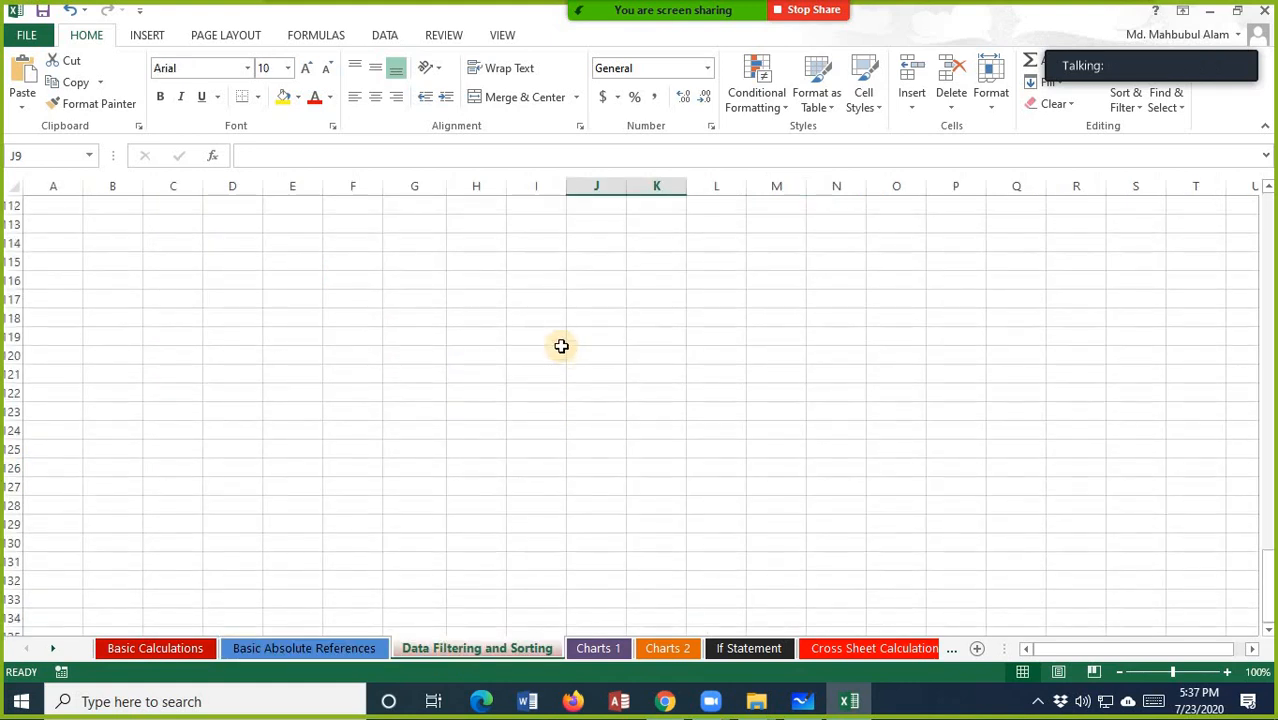
left_click(290, 649)
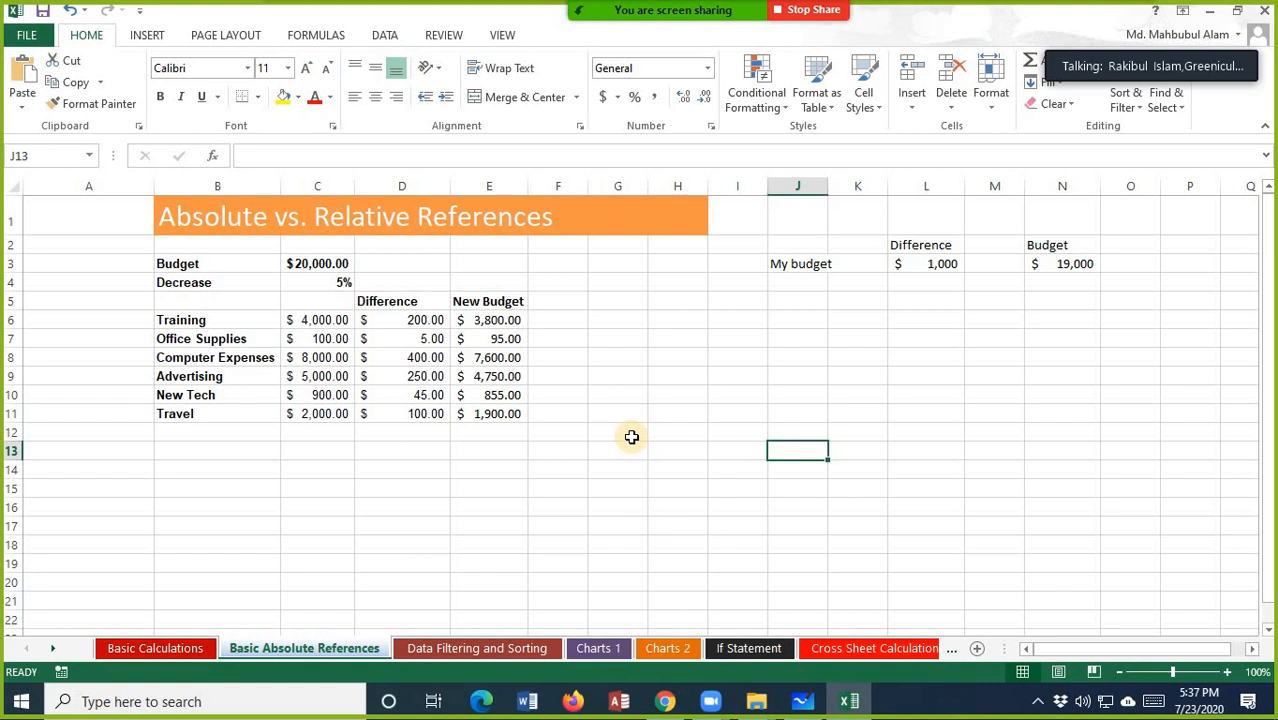
left_click(329, 282)
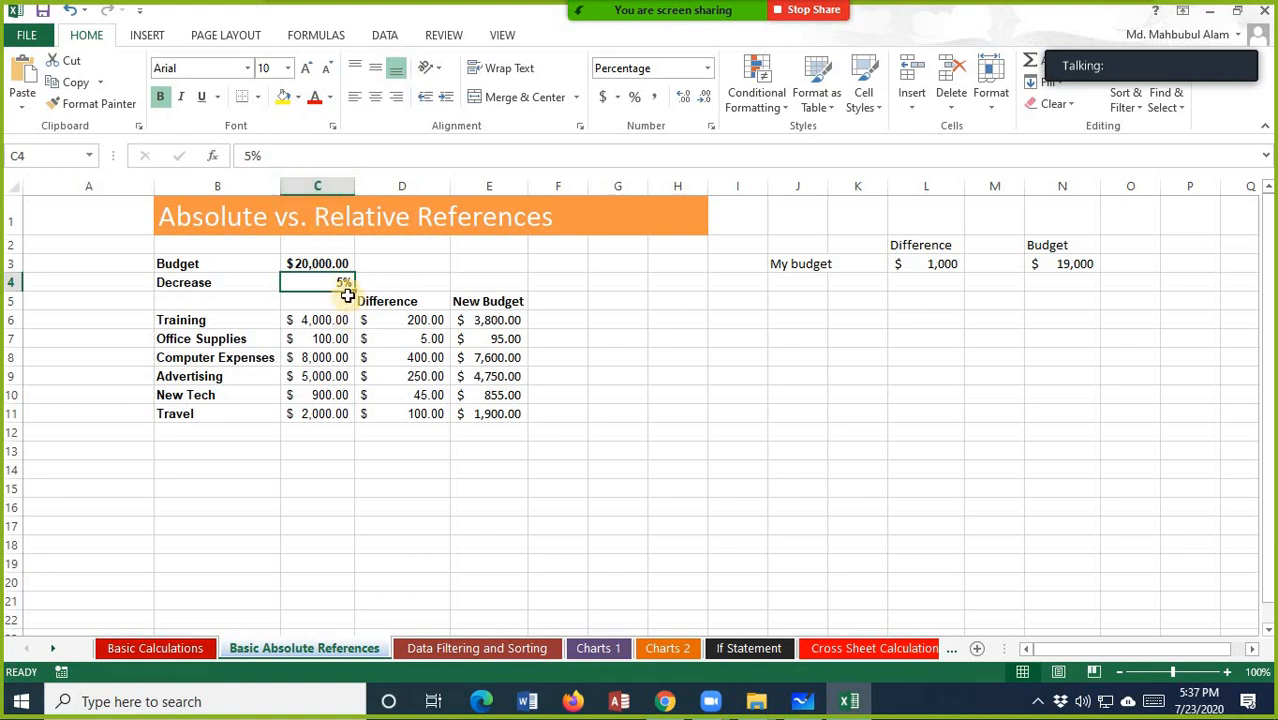
left_click(337, 187)
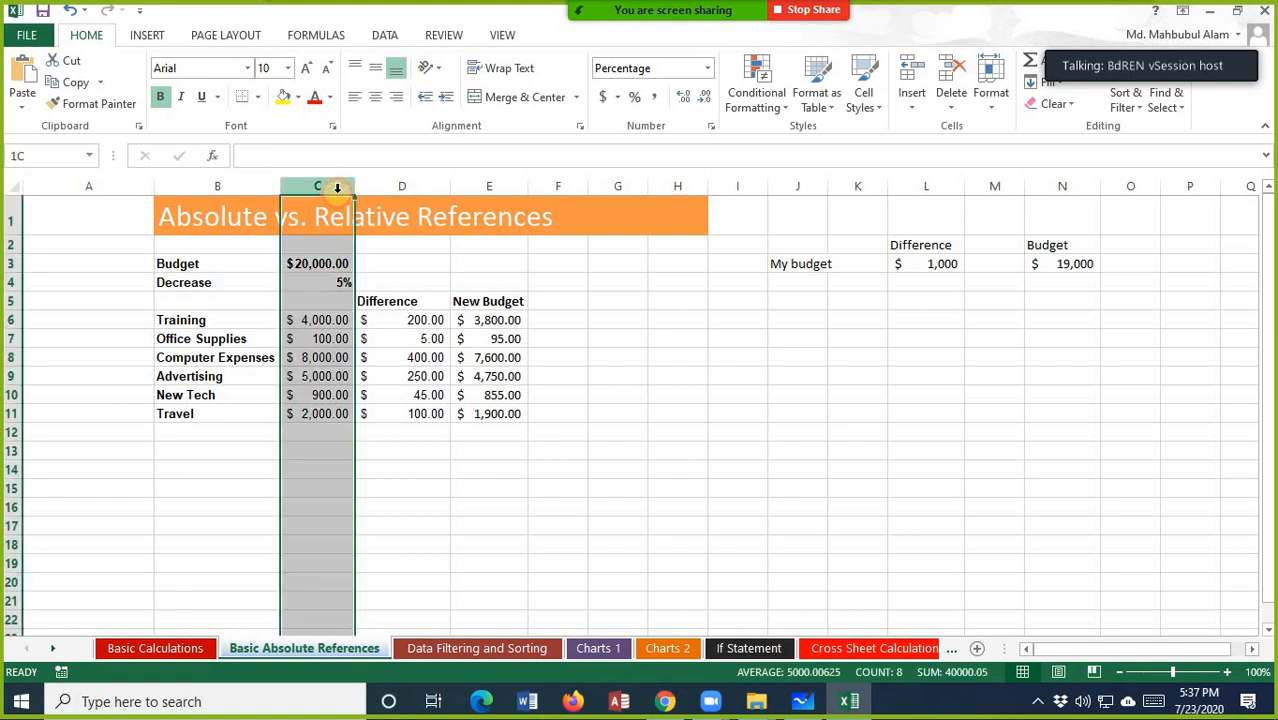
left_click(804, 406)
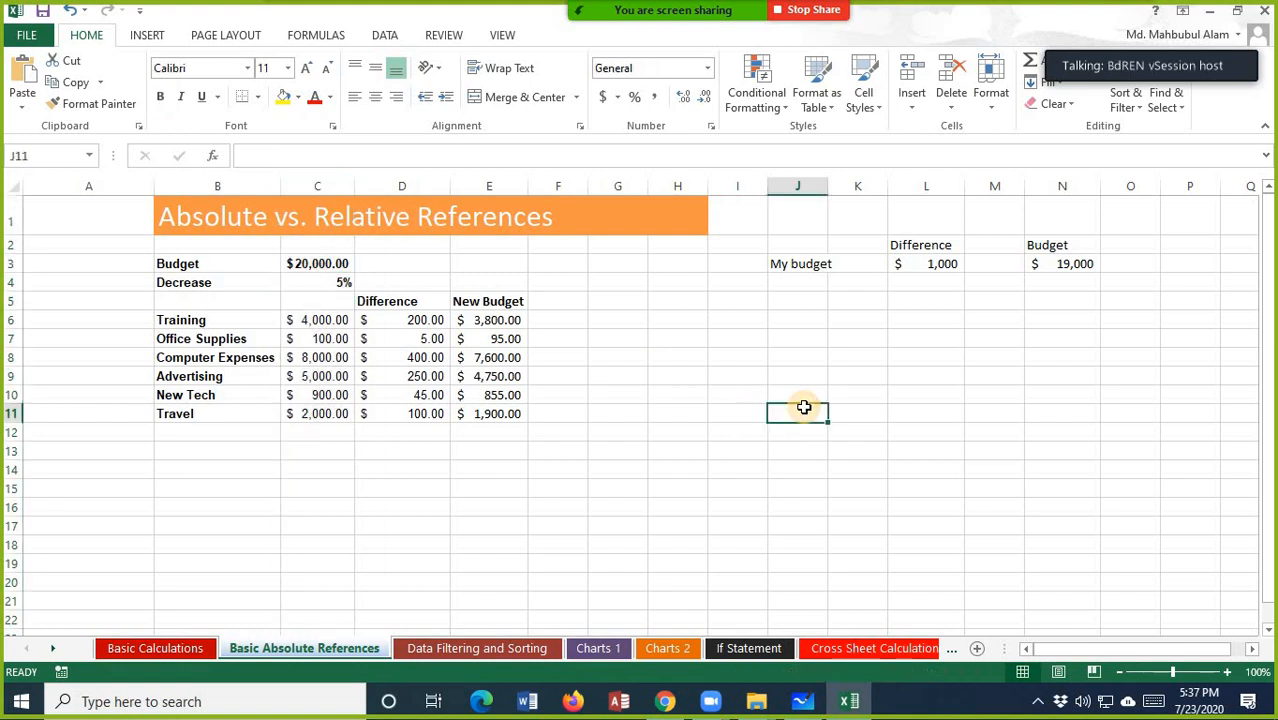
left_click(303, 184)
- Open the Data Filtering and Sorting sheet at the start of its sales table
left_click(441, 650)
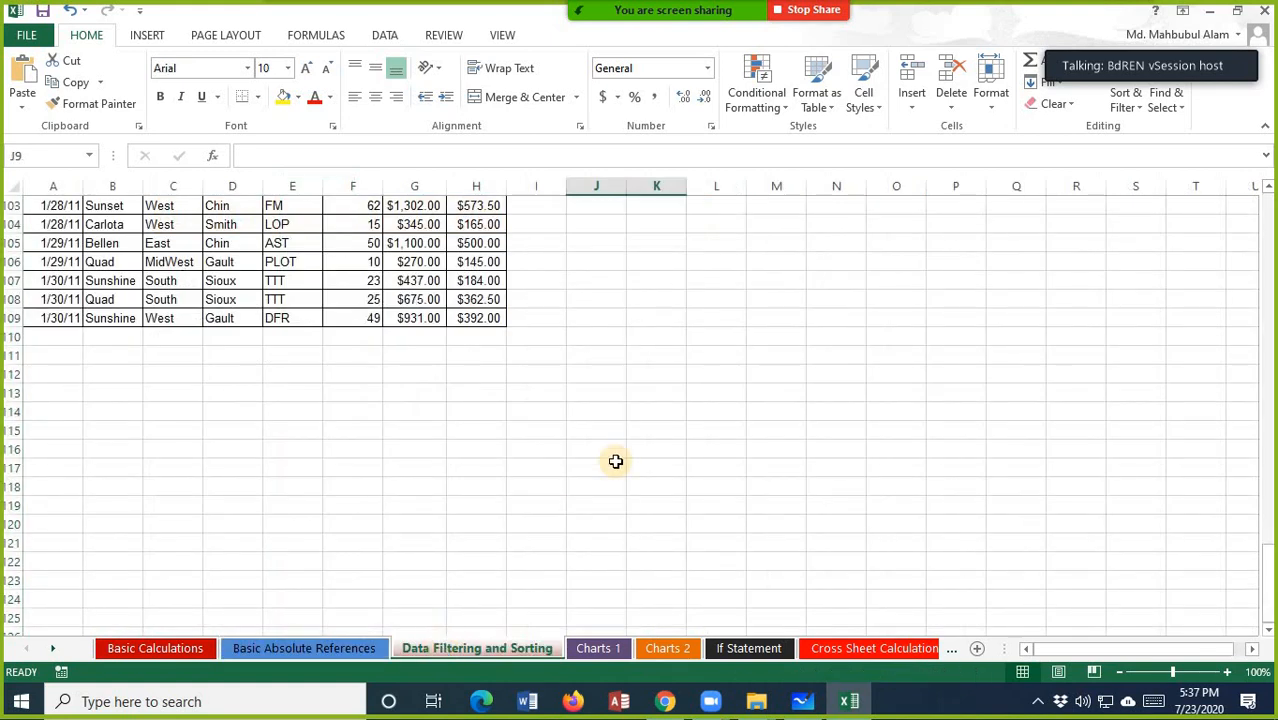
scroll(615, 461, "up", 20)
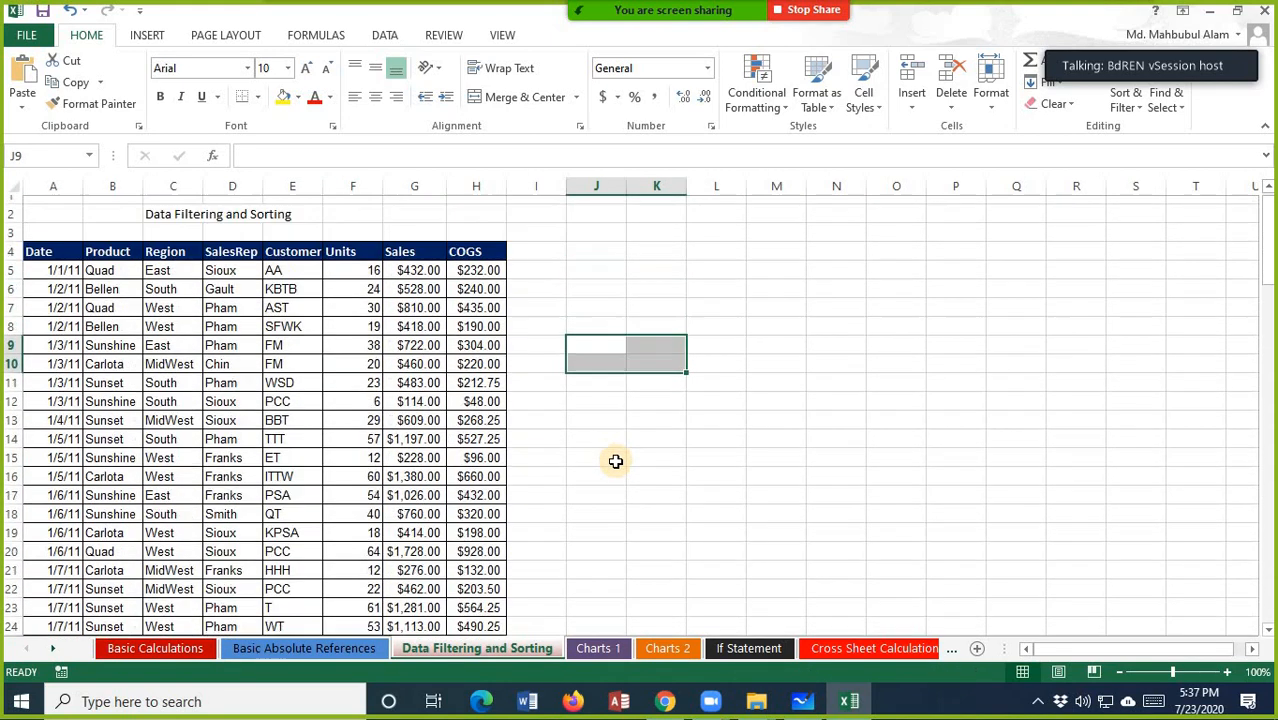
scroll(615, 461, "up", 1)
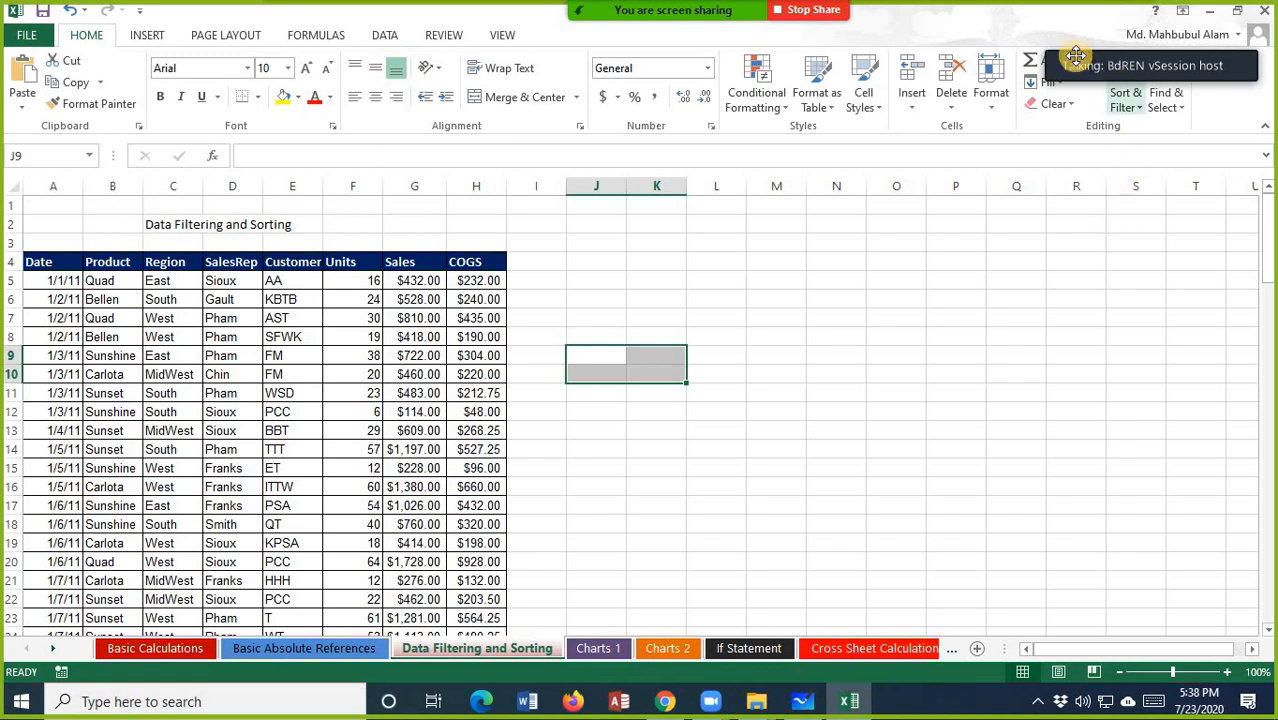
- Move the meeting's floating Talking indicator off the Editing commands onto an empty area of the sheet
mouse_move(1058, 49)
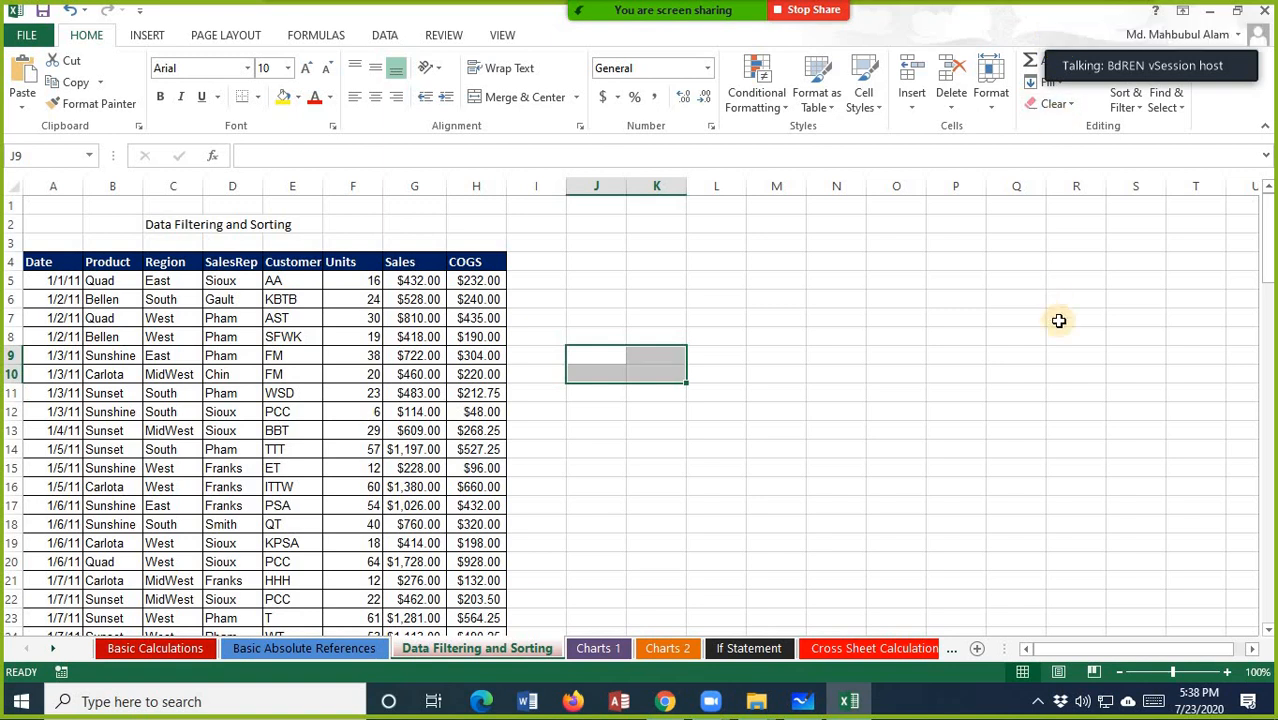
left_click(1184, 64)
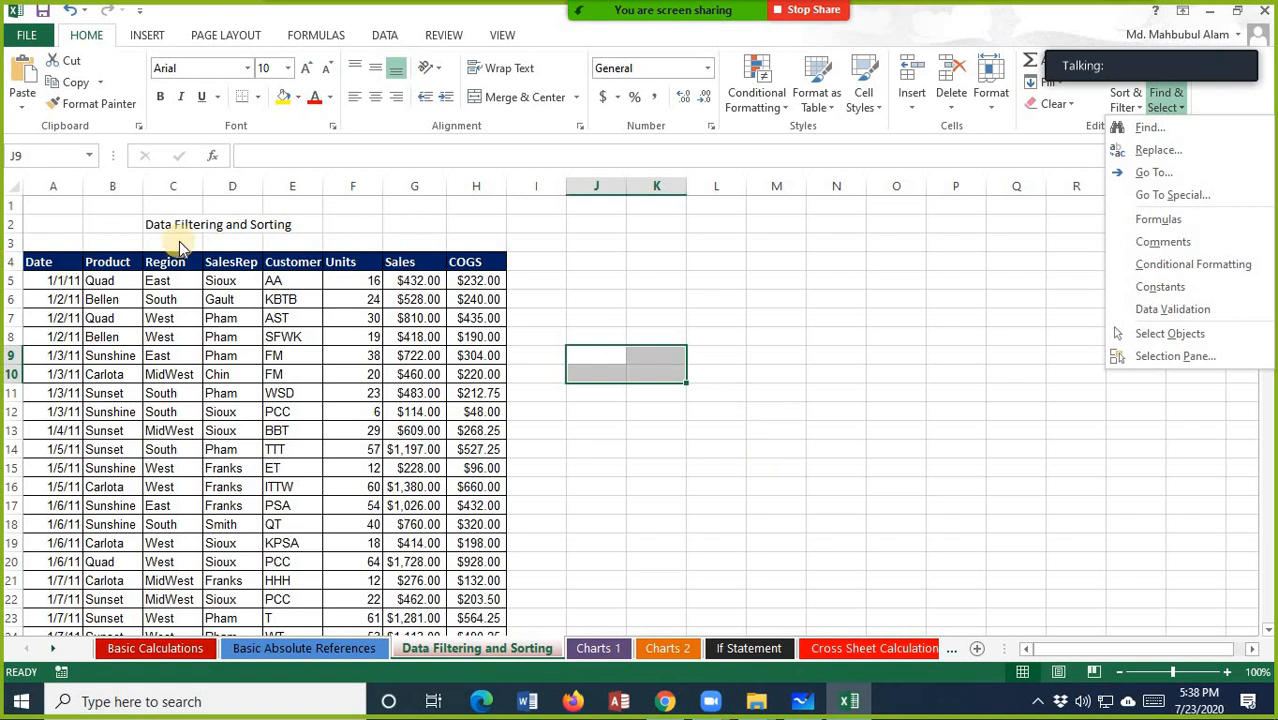
left_click(810, 389)
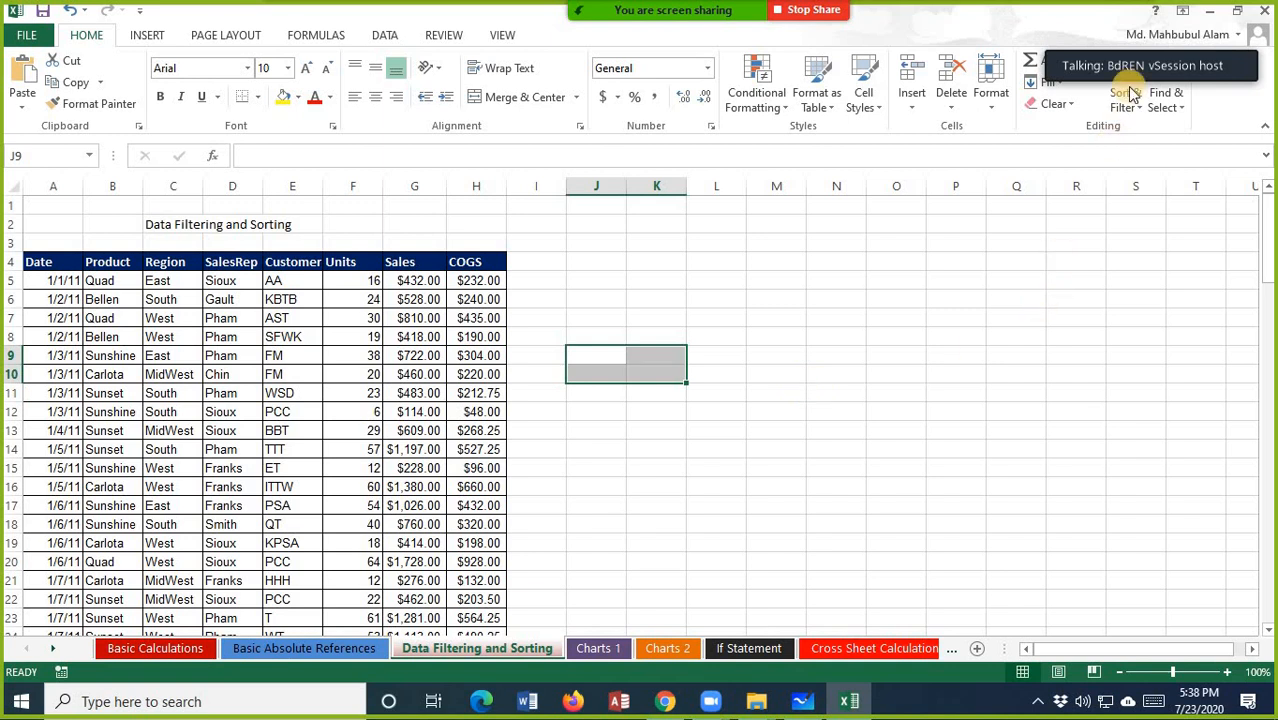
left_click_drag(1162, 45, 1168, 342)
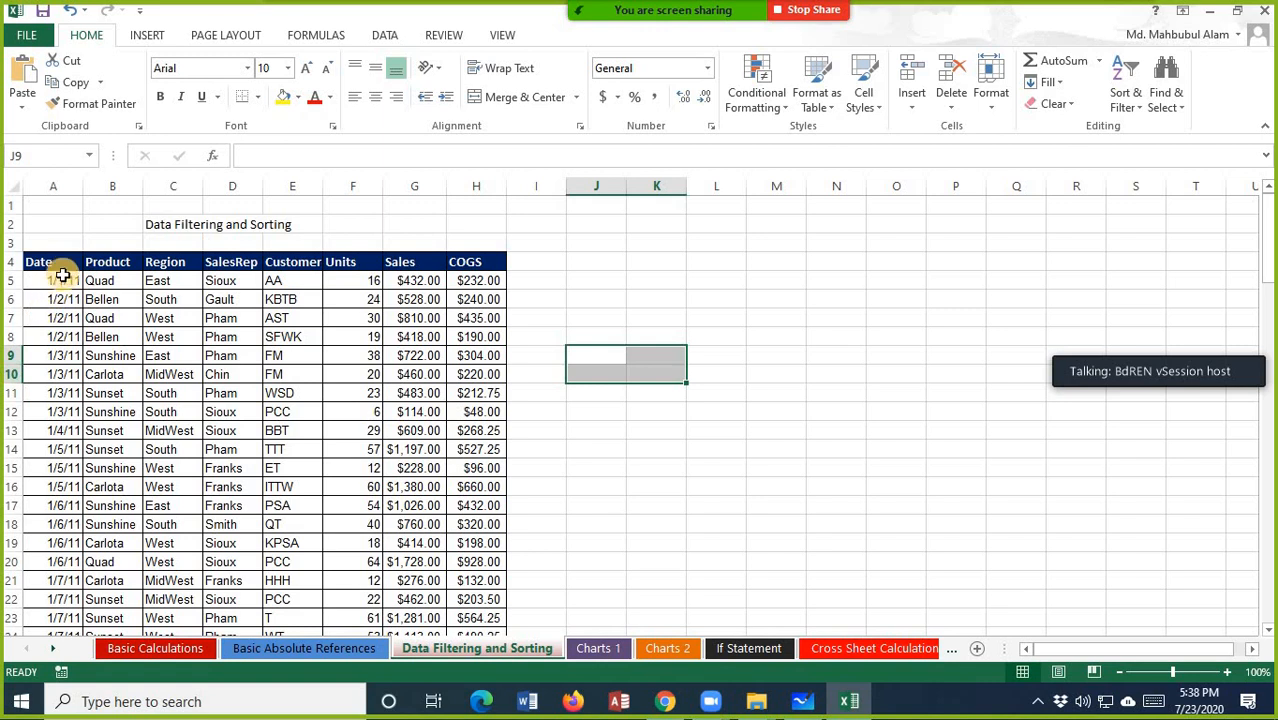
- Select the whole sales table including its headers, from Date in A4 through the last COGS value in H109
left_click_drag(58, 261, 432, 570)
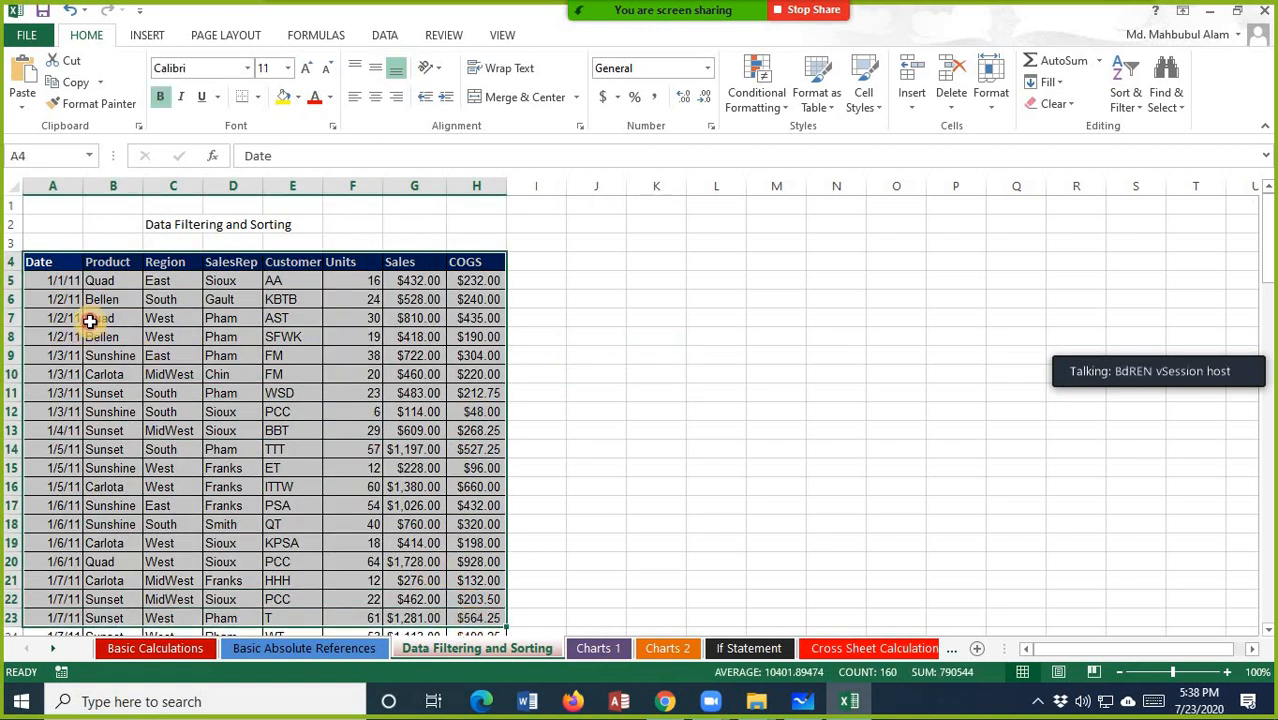
left_click(52, 261)
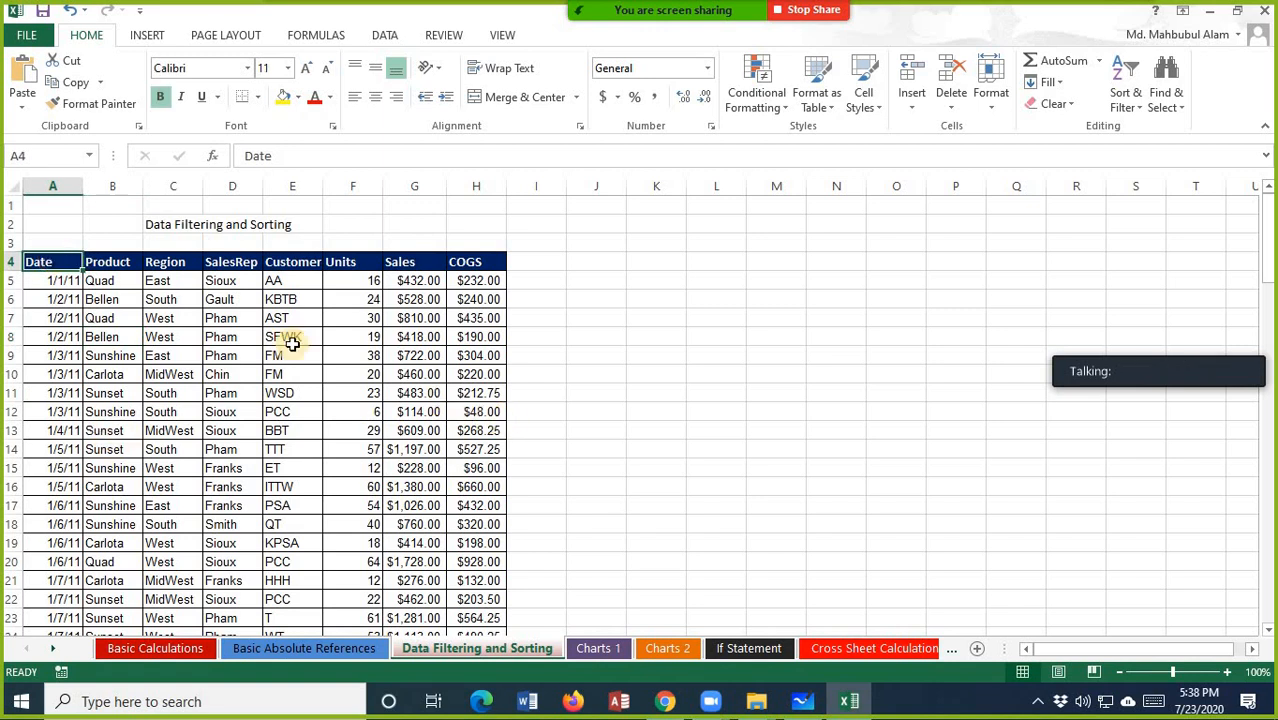
key("shift+Down")
key("shift+Down")
key("shift+Down")
key("shift+Down")
key("shift+Down")
key("shift+Down")
key("shift+Down")
key("shift+Right")
key("shift+Right")
key("shift+Right")
key("shift+Right")
key("shift+Right")
key("shift+Right")
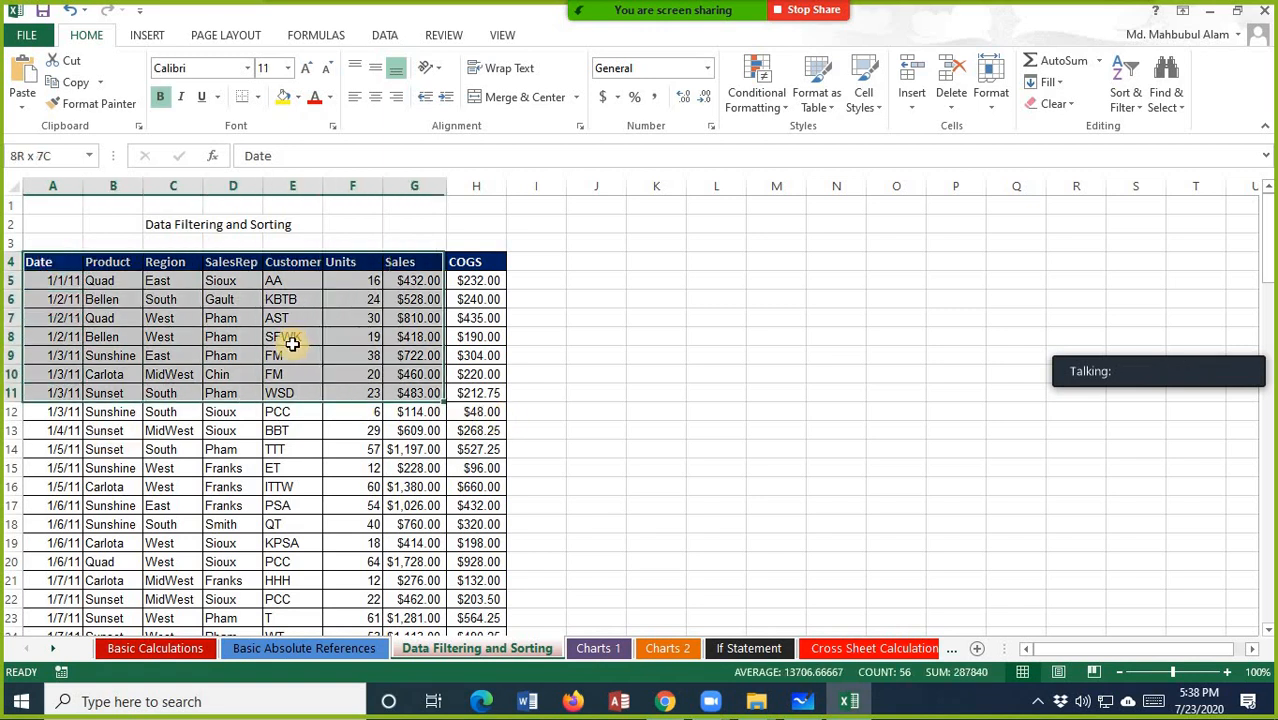
key("shift+Right")
key("shift+Right")
key("shift+Down")
key("shift+Left")
key("shift+Left")
key("shift+Right")
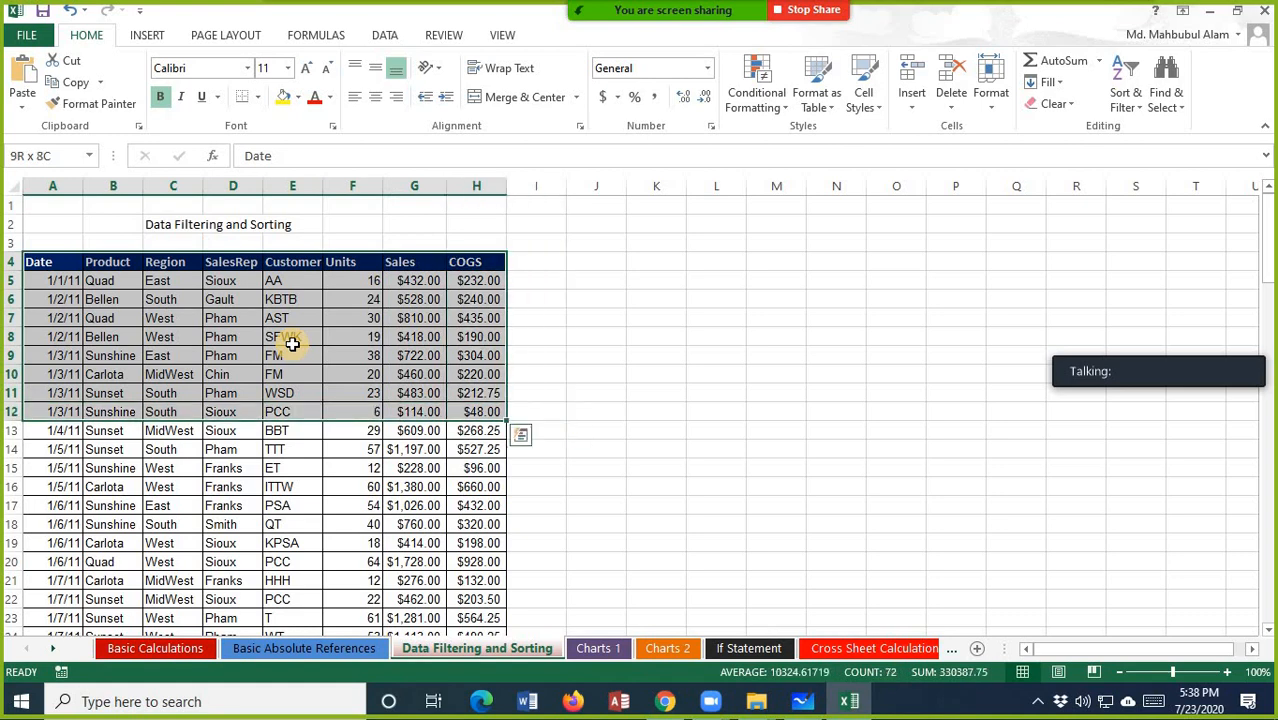
key("shift+Down")
key("shift+Down")
key("shift+Down")
key("shift+Down")
key("shift+Down")
key("shift+Down")
key("shift+Down")
key("shift+Down")
key("shift+Down")
key("shift+Down")
key("shift+Down")
key("shift+Down")
key("shift+Down")
key("shift+Down")
key("shift+Down")
key("shift+Down")
key("shift+Down")
key("shift+Down")
key("shift+Down")
key("shift+Down")
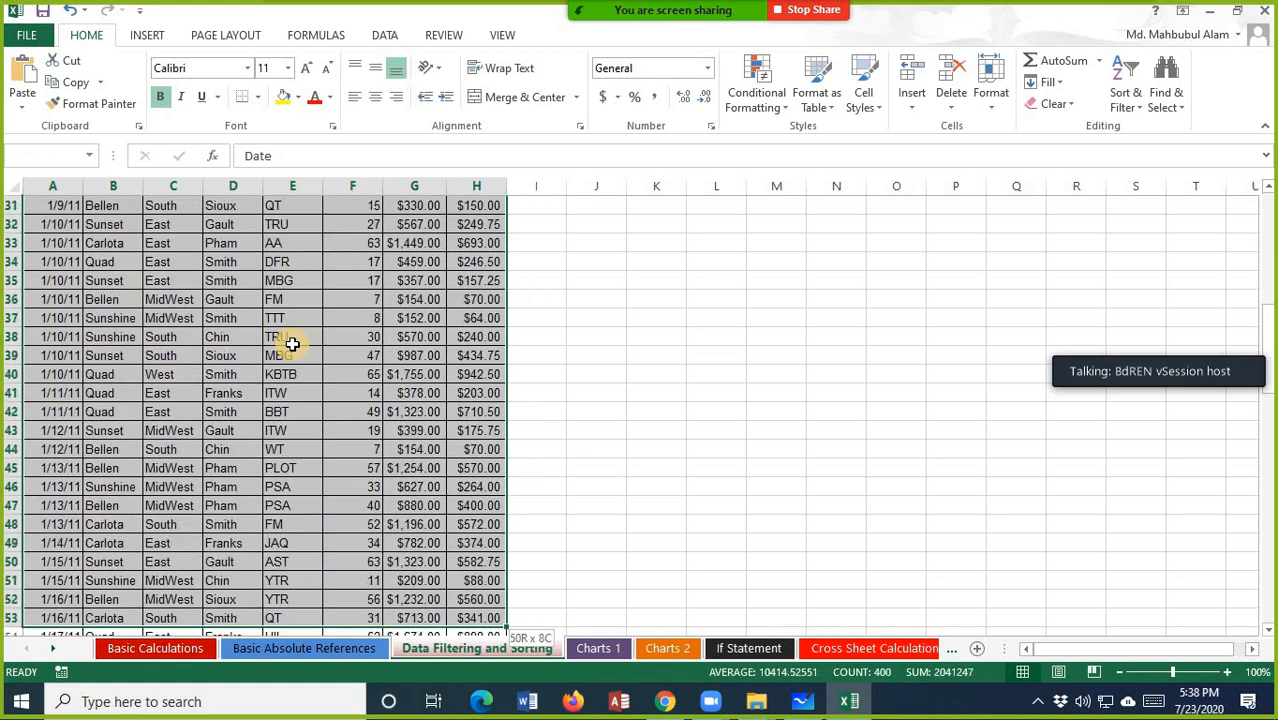
key("shift+Down")
key("shift+Down")
key("shift+Down")
key("shift+Down")
key("shift+Down")
key("shift+Down")
key("shift+Down")
key("shift+Down")
key("shift+Down")
key("shift+Down")
key("shift+Down")
key("shift+Down")
key("shift+Down")
key("shift+Down")
key("shift+Down")
key("shift+Down")
key("shift+Down")
key("shift+Down")
key("shift+Down")
key("shift+Down")
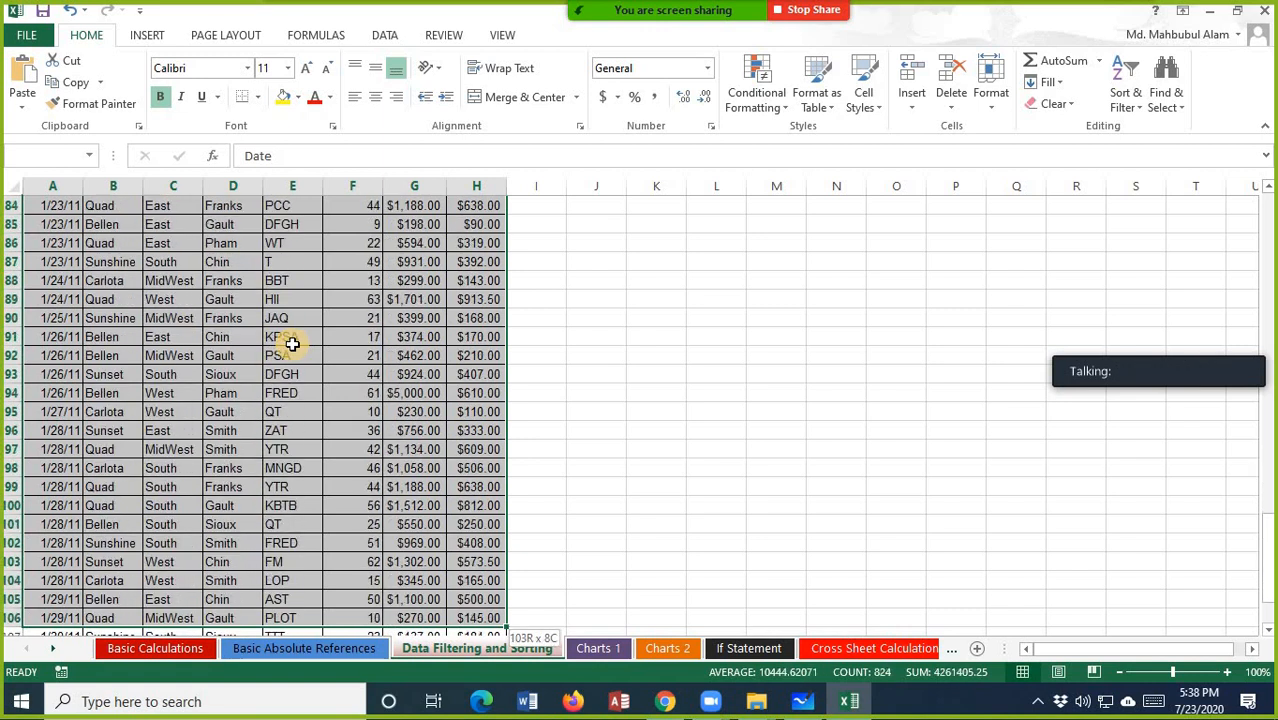
key("shift+Down")
key("shift+Down")
key("shift+Down")
key("shift+Down")
key("shift+Down")
key("shift+Down")
key("shift+Down")
key("shift+Down")
key("shift+Down")
key("shift+Down")
key("shift+Down")
key("shift+Down")
key("shift+Down")
key("shift+Down")
key("shift+Down")
key("shift+Down")
key("shift+Down")
key("shift+Down")
key("shift+Up")
key("shift+Up")
key("shift+Up")
key("shift+Up")
key("shift+Up")
key("shift+Up")
key("shift+Up")
key("shift+Up")
key("shift+Up")
key("shift+Up")
key("shift+Up")
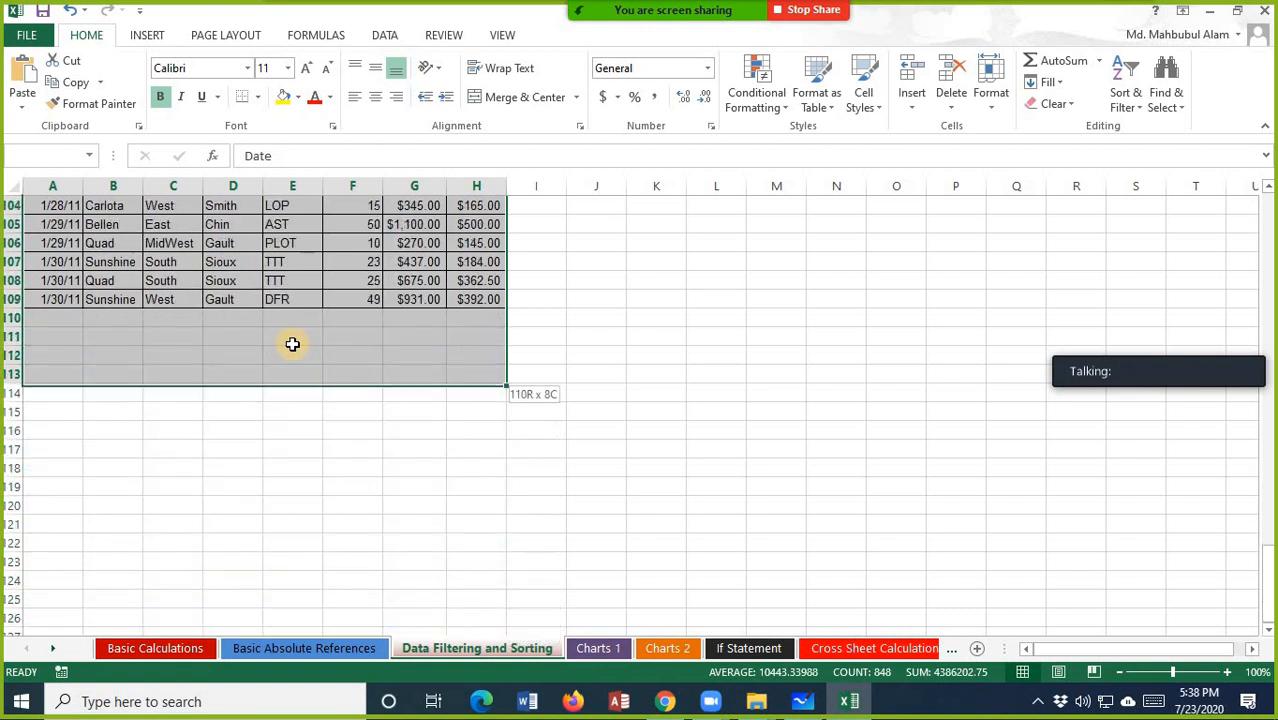
key("shift+Up")
key("shift+Up")
key("shift+Up")
key("shift+Up")
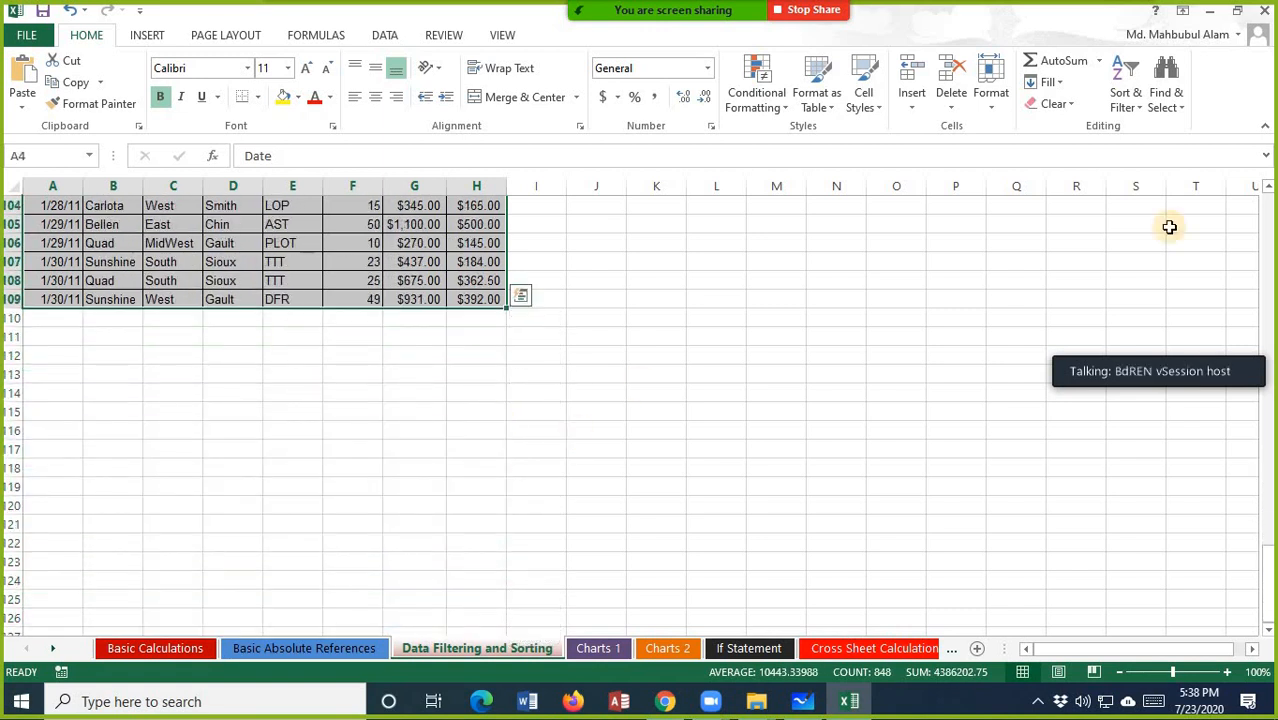
- Show the Sort & Filter options in a zoomed view and mark the command and its Filter option with red rectangles
left_click(1146, 112)
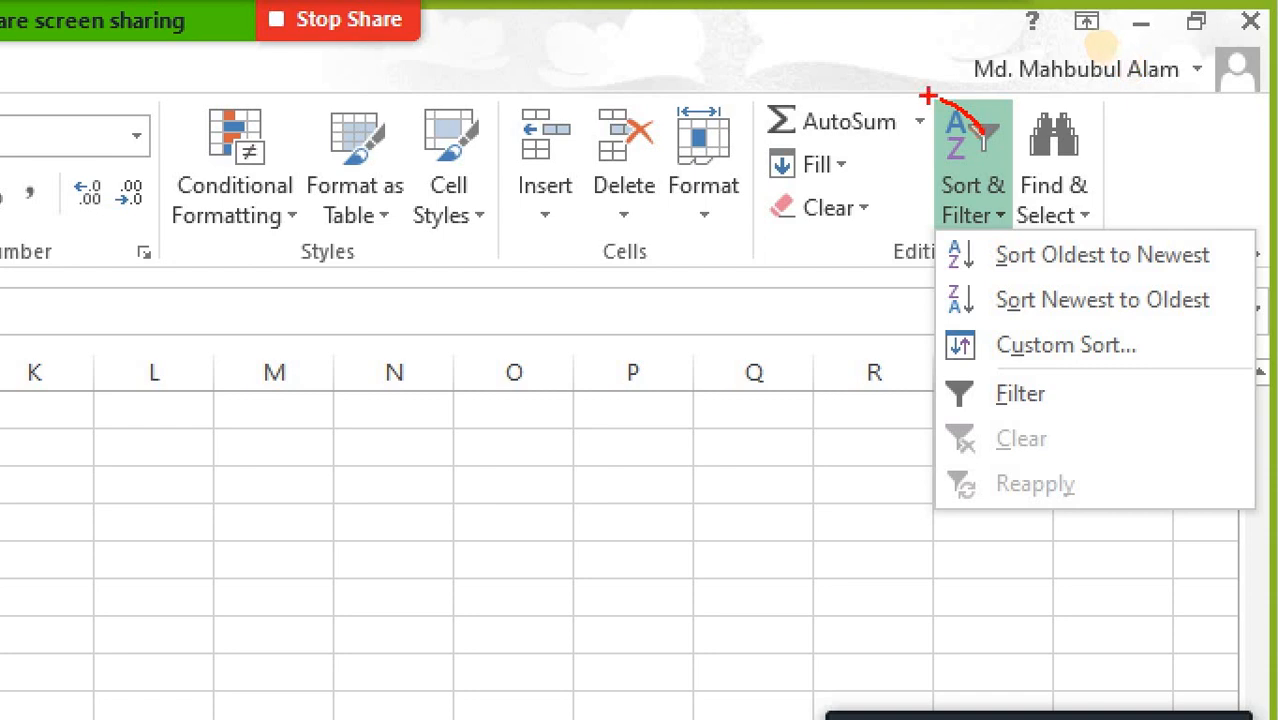
mouse_move(922, 88)
left_mouse_down()
mouse_move(956, 114)
mouse_move(1010, 228)
left_mouse_up()
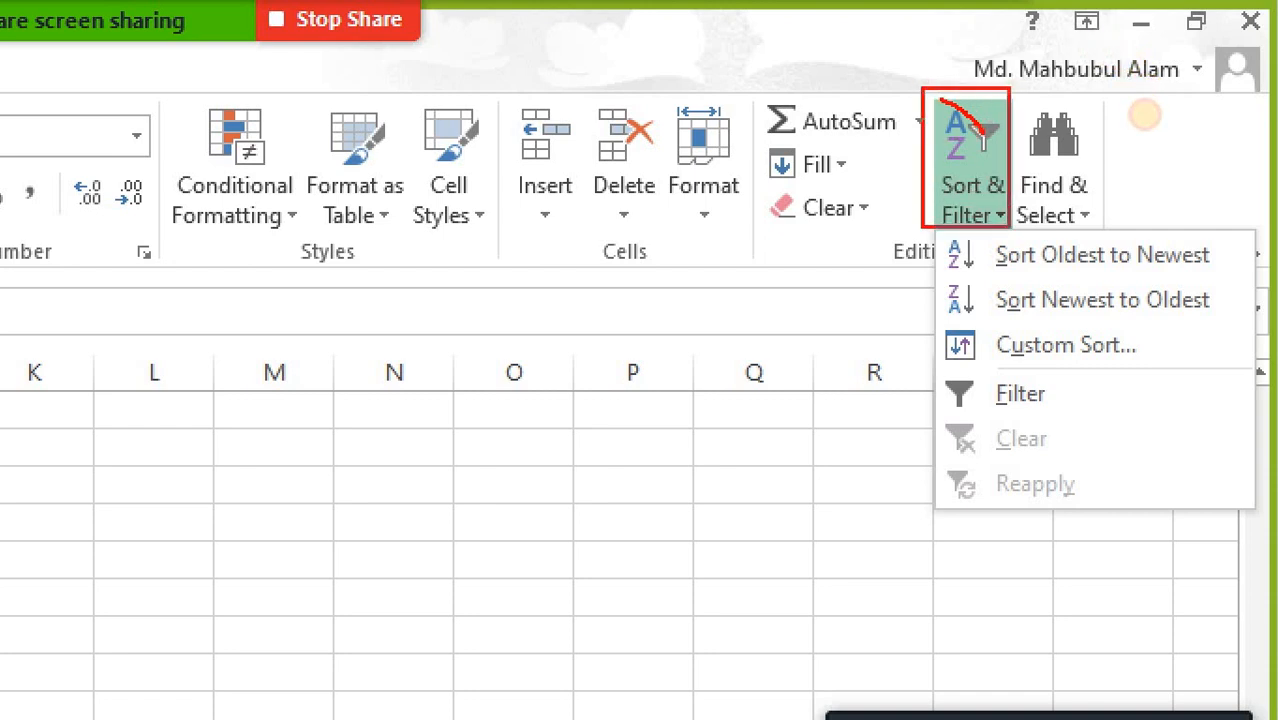
mouse_move(922, 360)
left_mouse_down()
mouse_move(1130, 420)
mouse_move(1248, 420)
left_mouse_up()
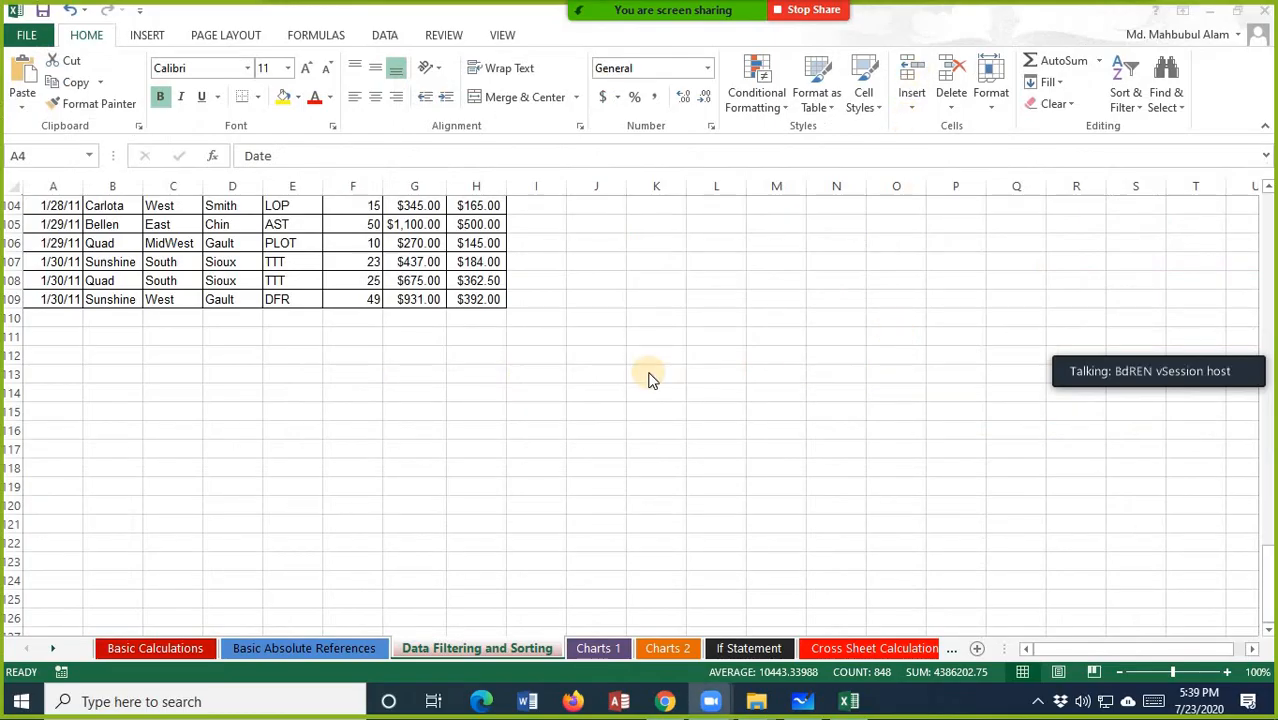
- Turn on Filter for the selected sales table so its row 4 headers get filter arrows
scroll(647, 371, "up", 14)
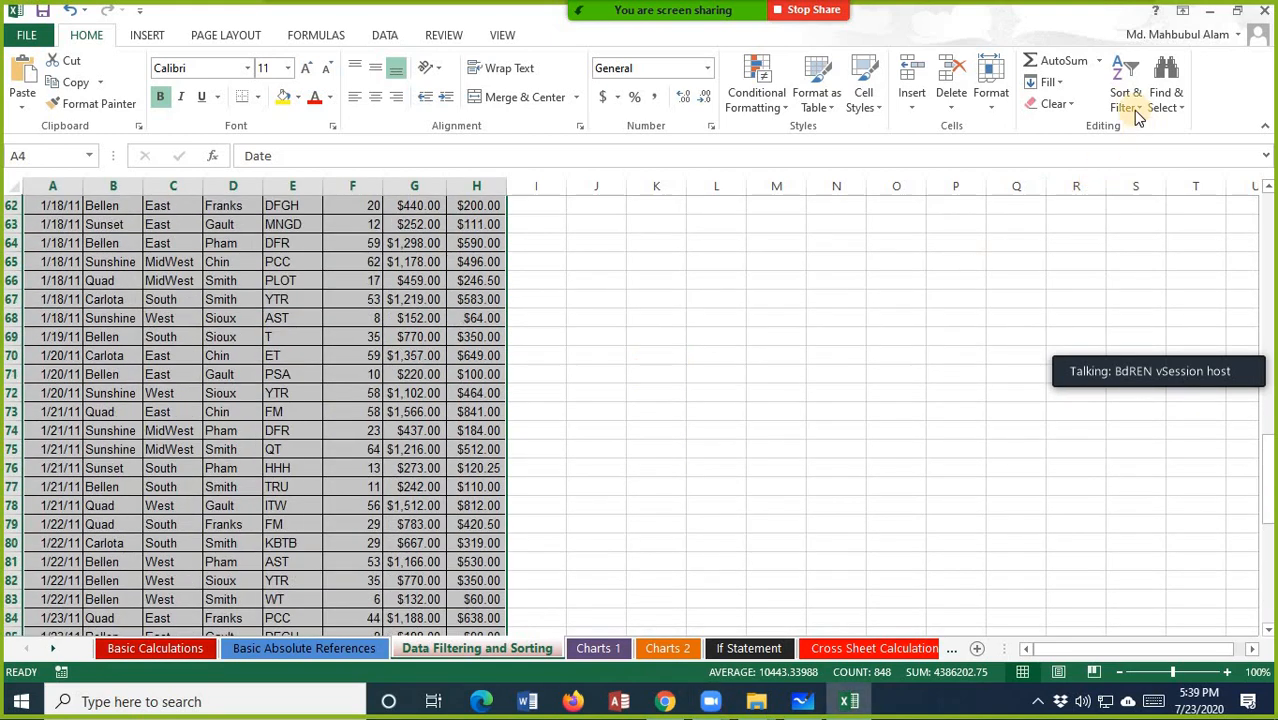
scroll(685, 422, "up", 18)
scroll(657, 383, "up", 3)
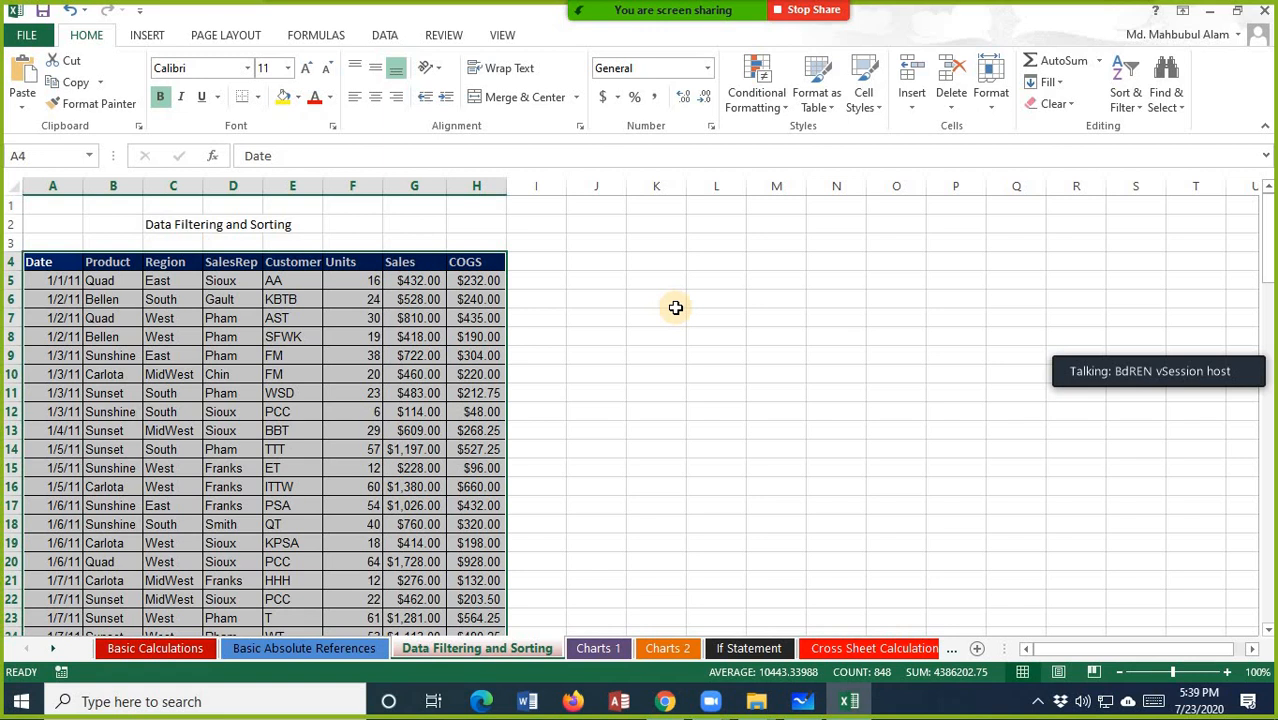
left_click(1140, 112)
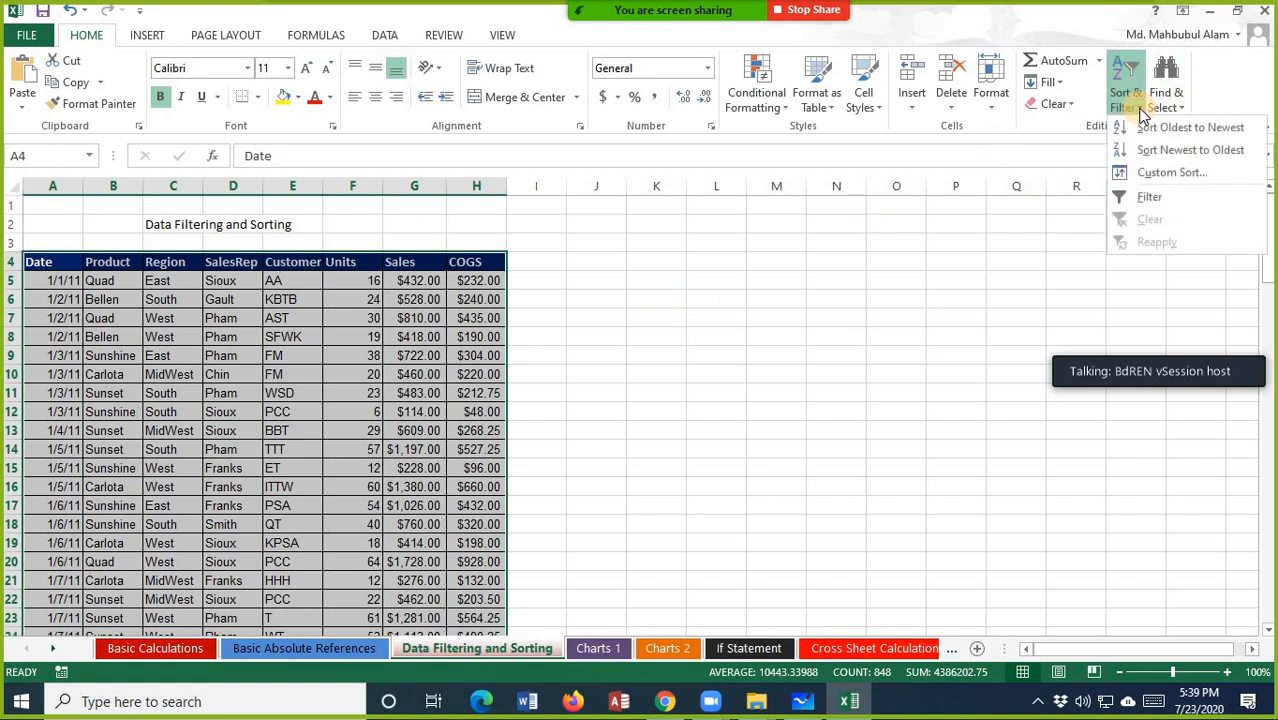
left_click(1164, 198)
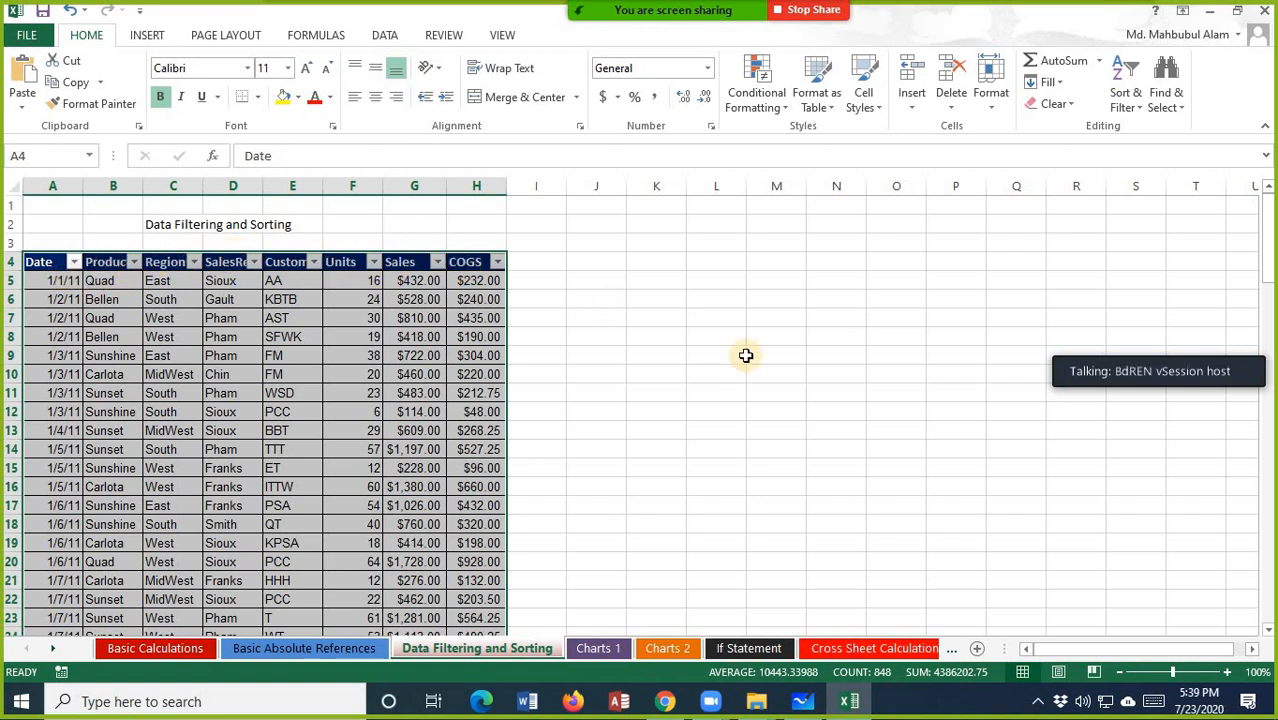
- Turn the sales table's header filters off and back on
left_click(1128, 98)
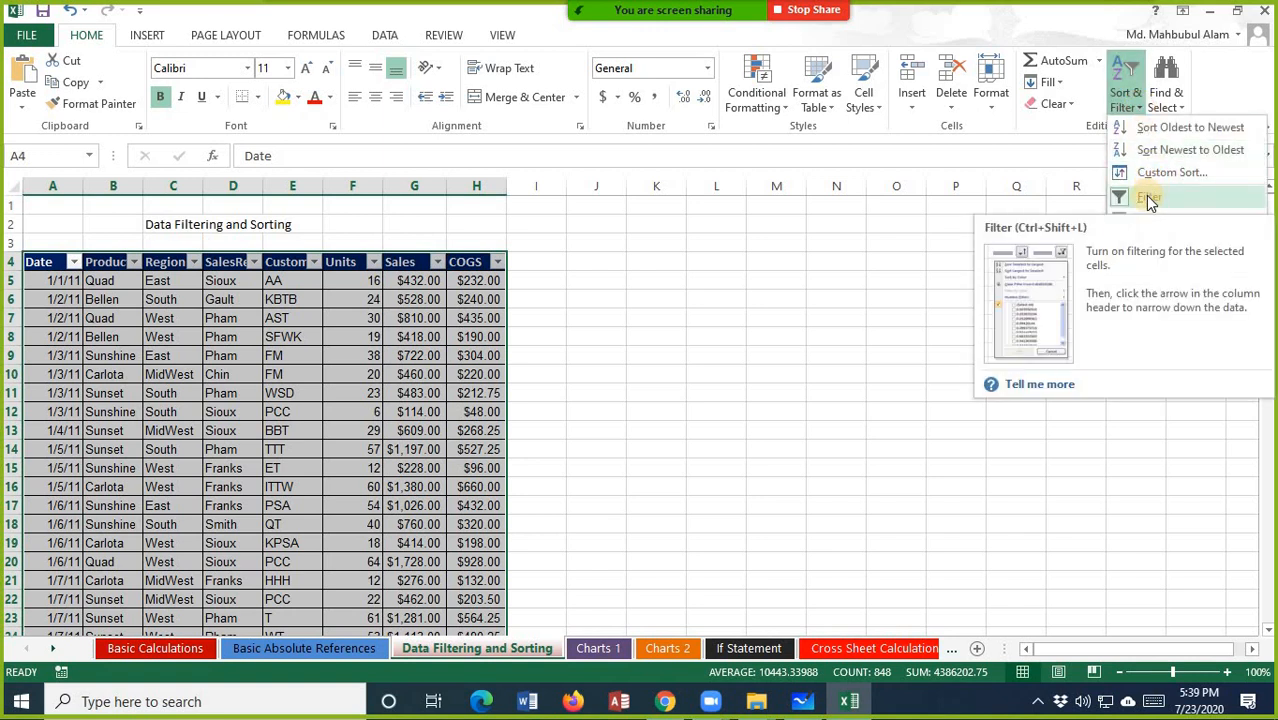
left_click(1148, 199)
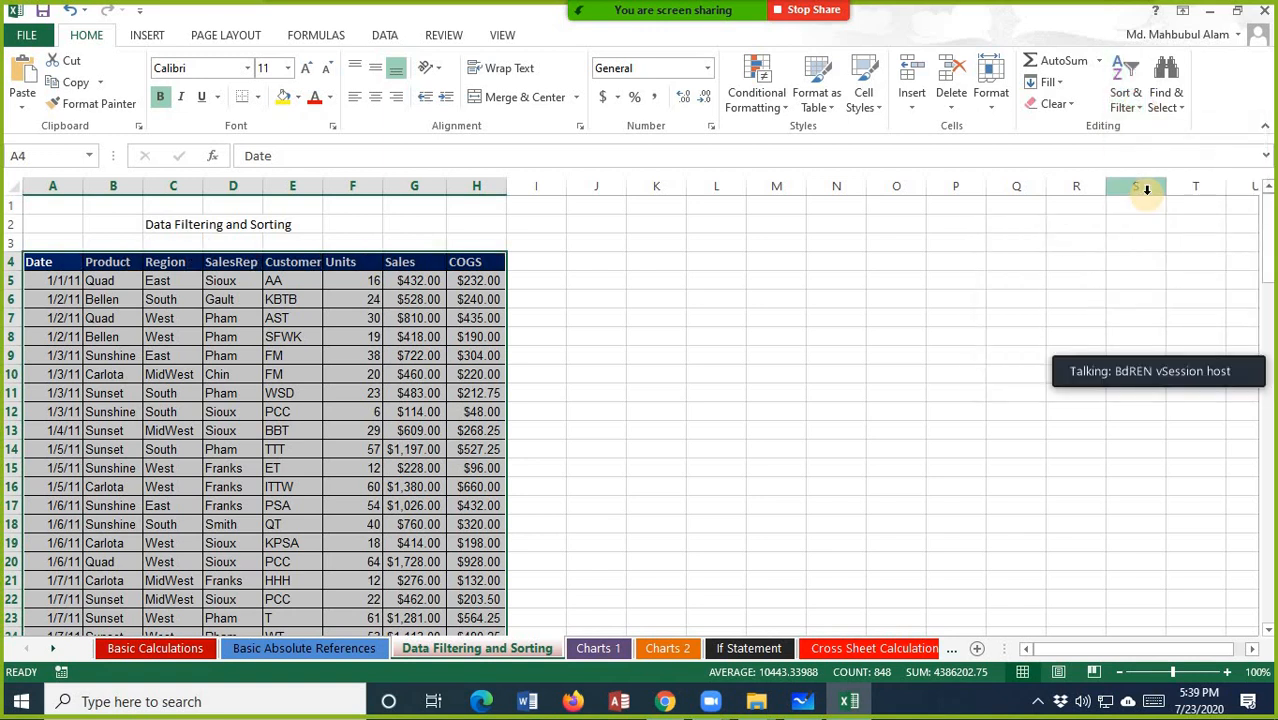
left_click(1128, 100)
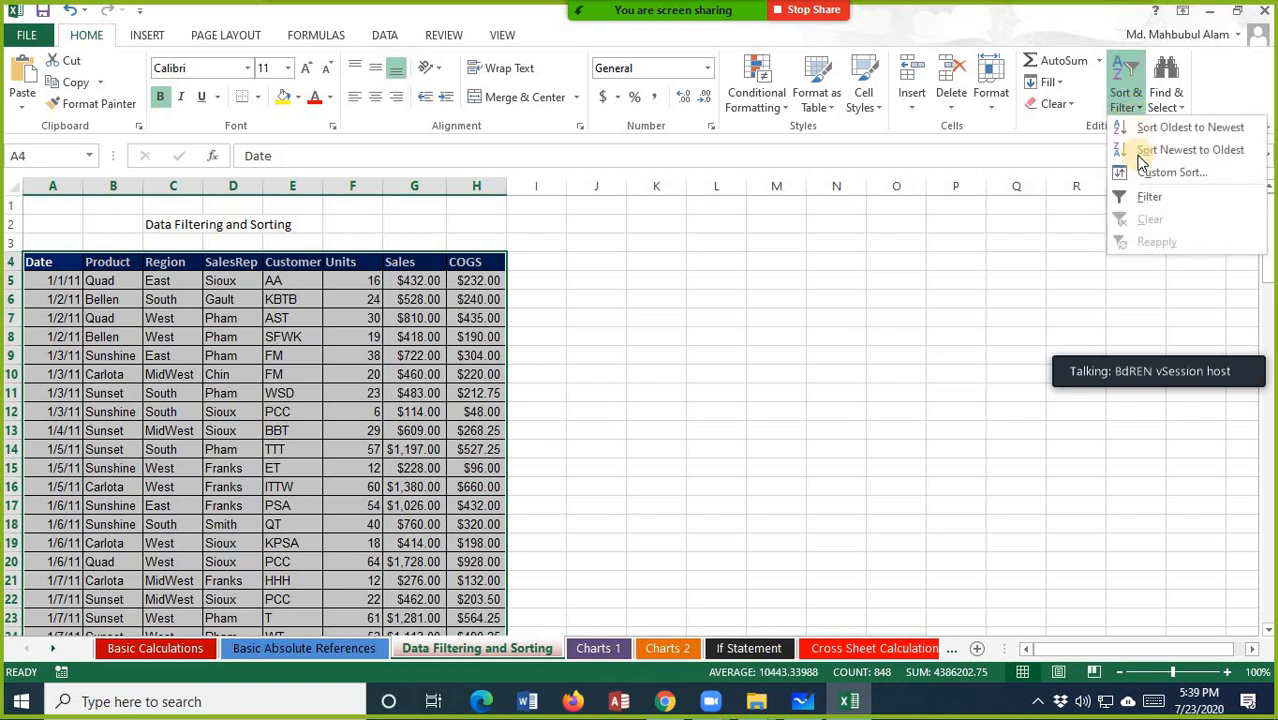
left_click(1148, 199)
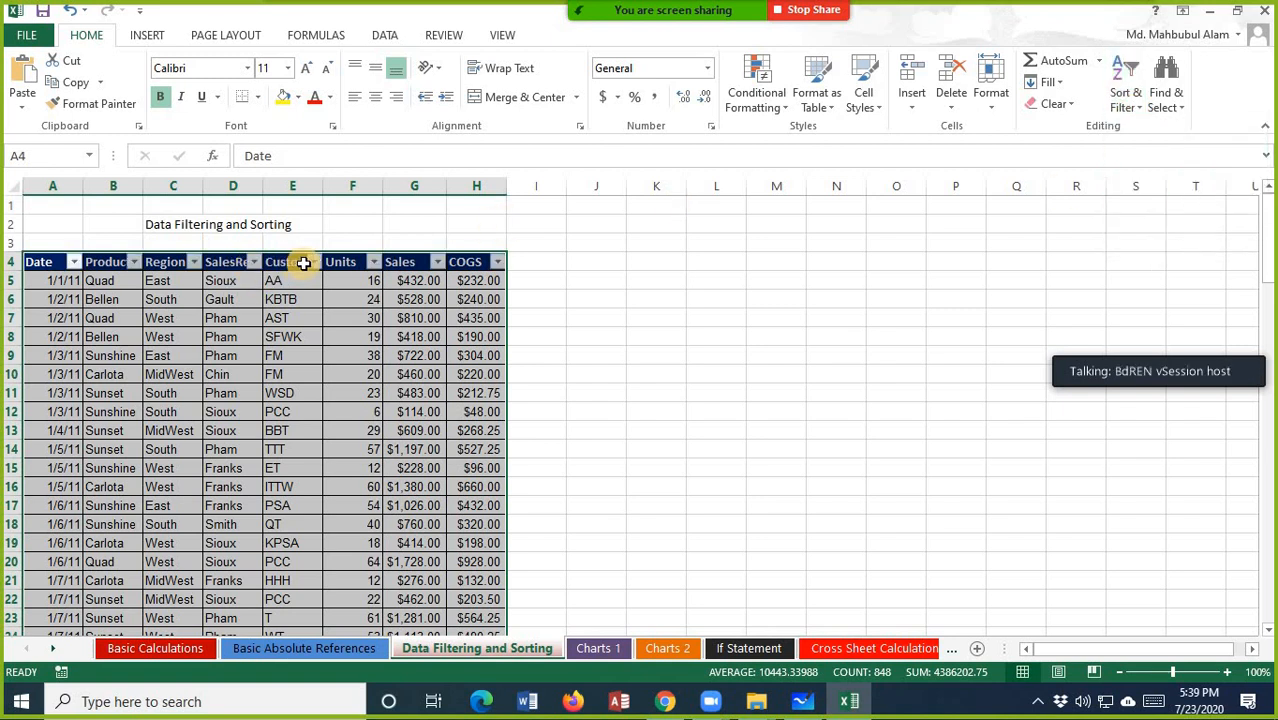
- Deselect the table and widen the Product and SalesRep columns so their headings fit beside the filter arrows
left_click(676, 337)
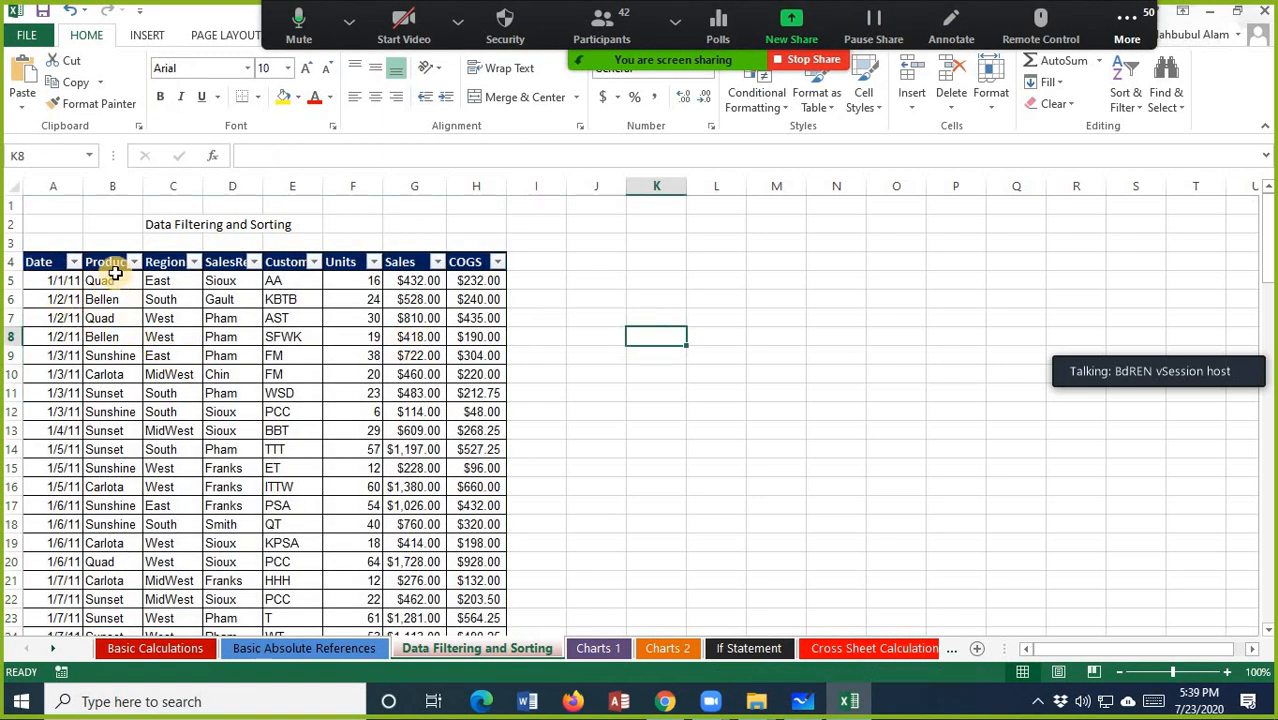
left_click_drag(143, 188, 155, 187)
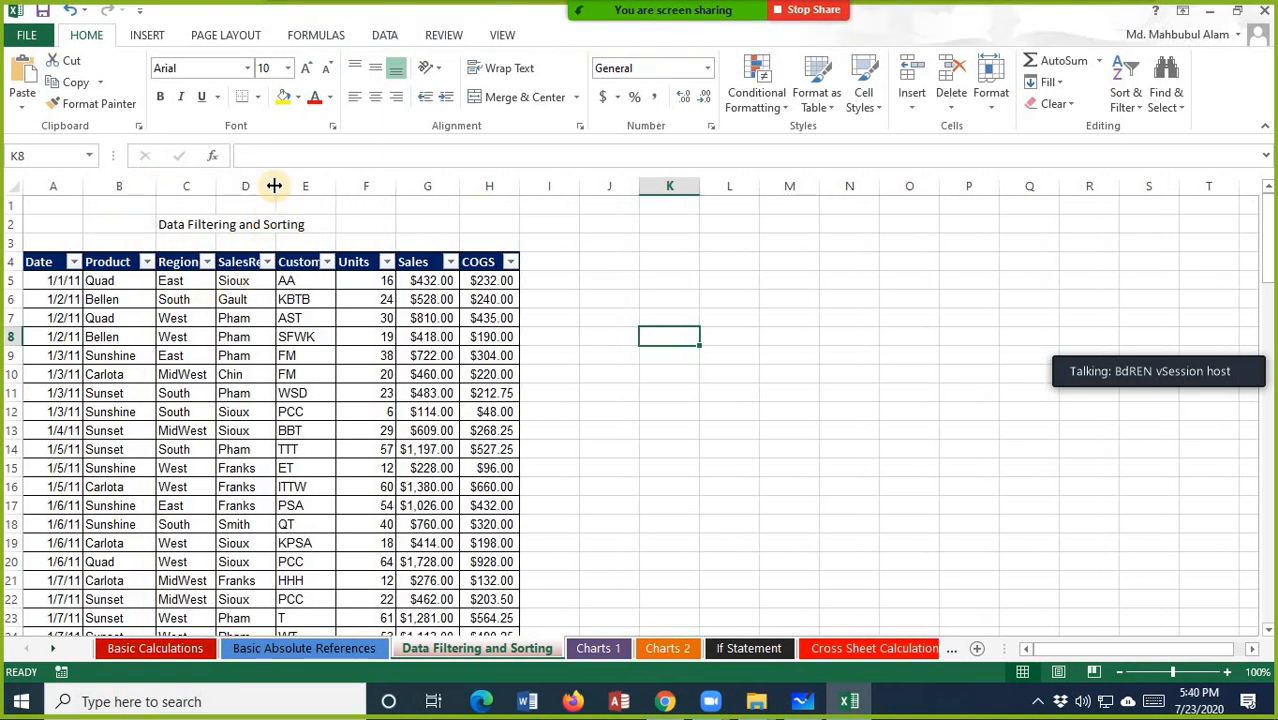
left_click_drag(275, 188, 367, 189)
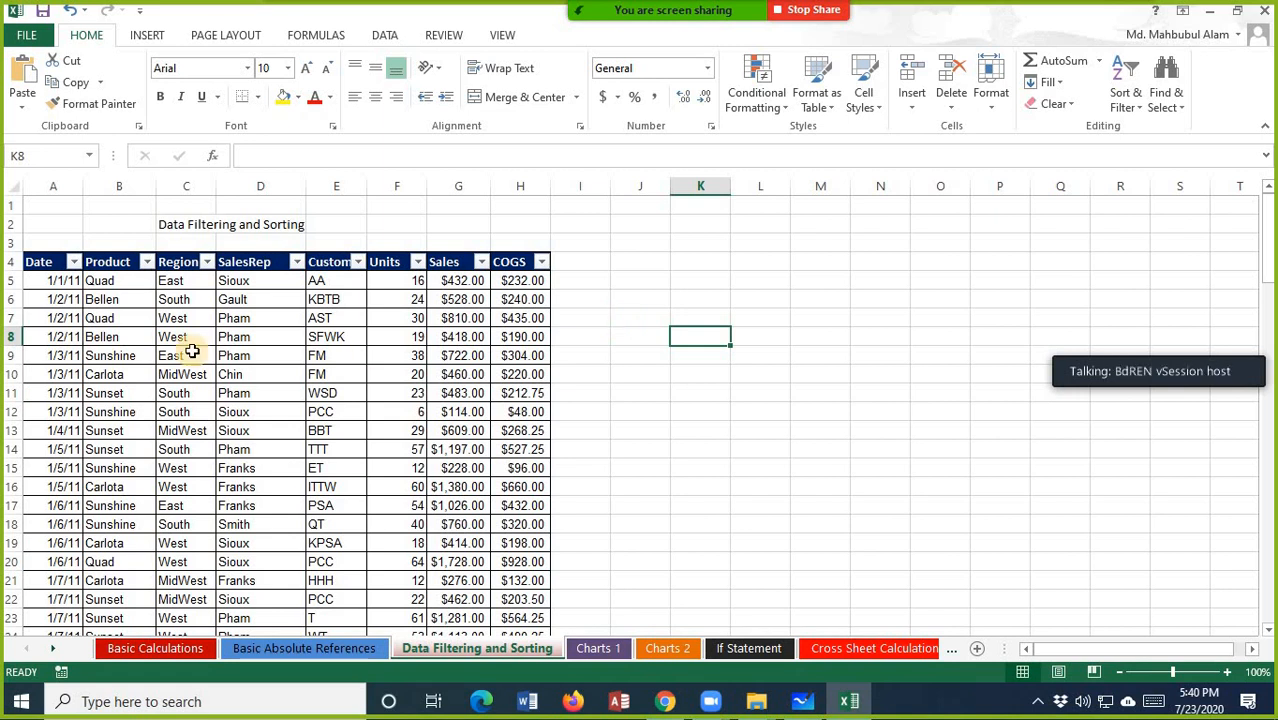
- Filter the sales table's Region column to show only the South records
left_click(206, 262)
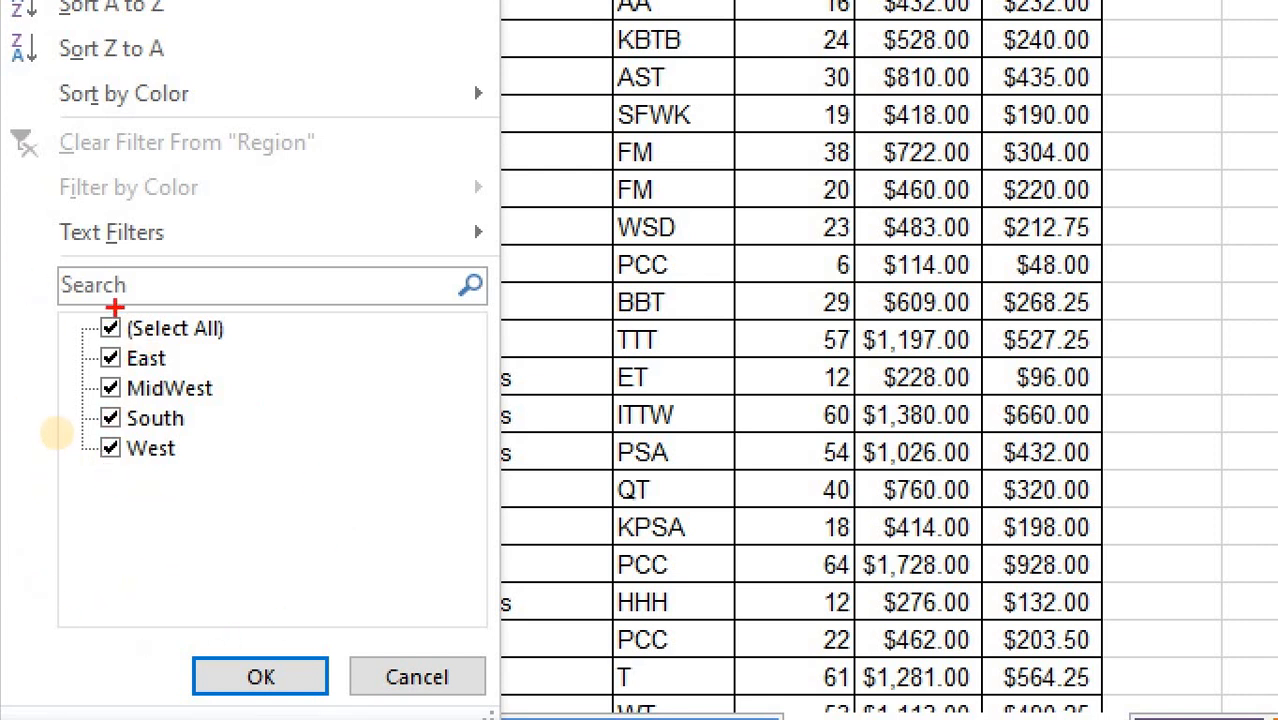
key("Escape")
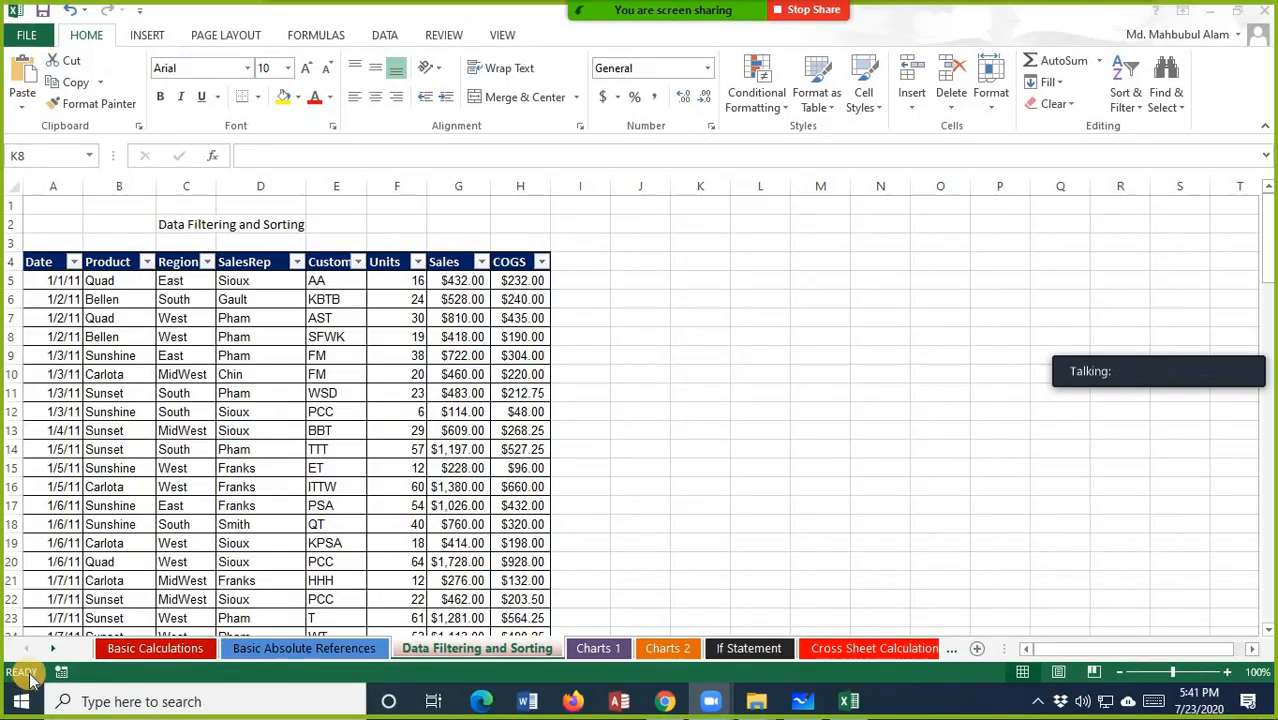
left_click(207, 263)
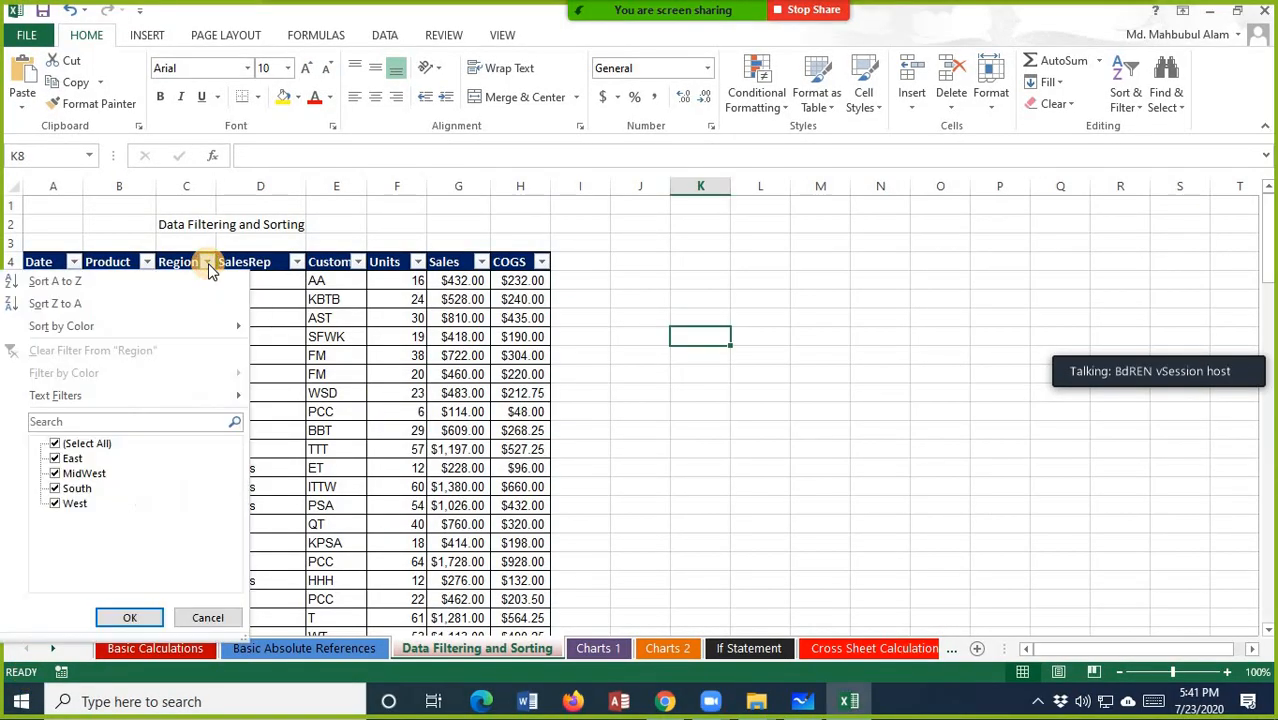
left_click(60, 444)
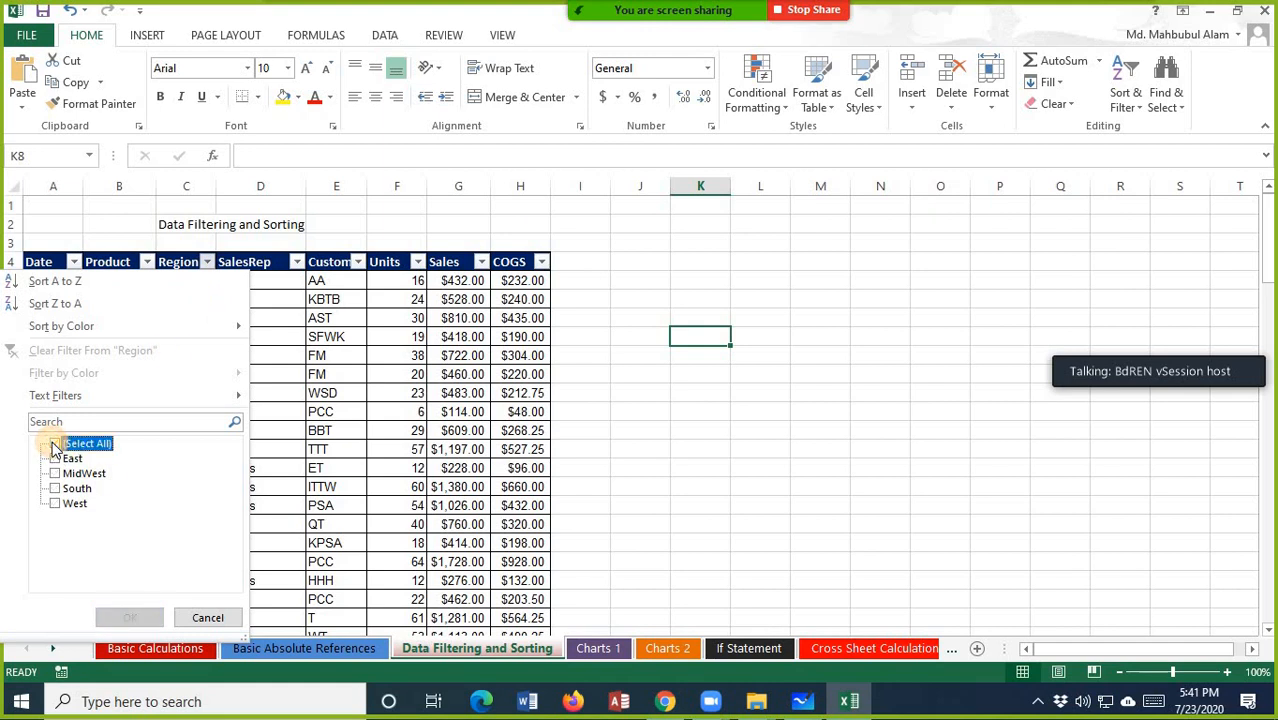
left_click(59, 487)
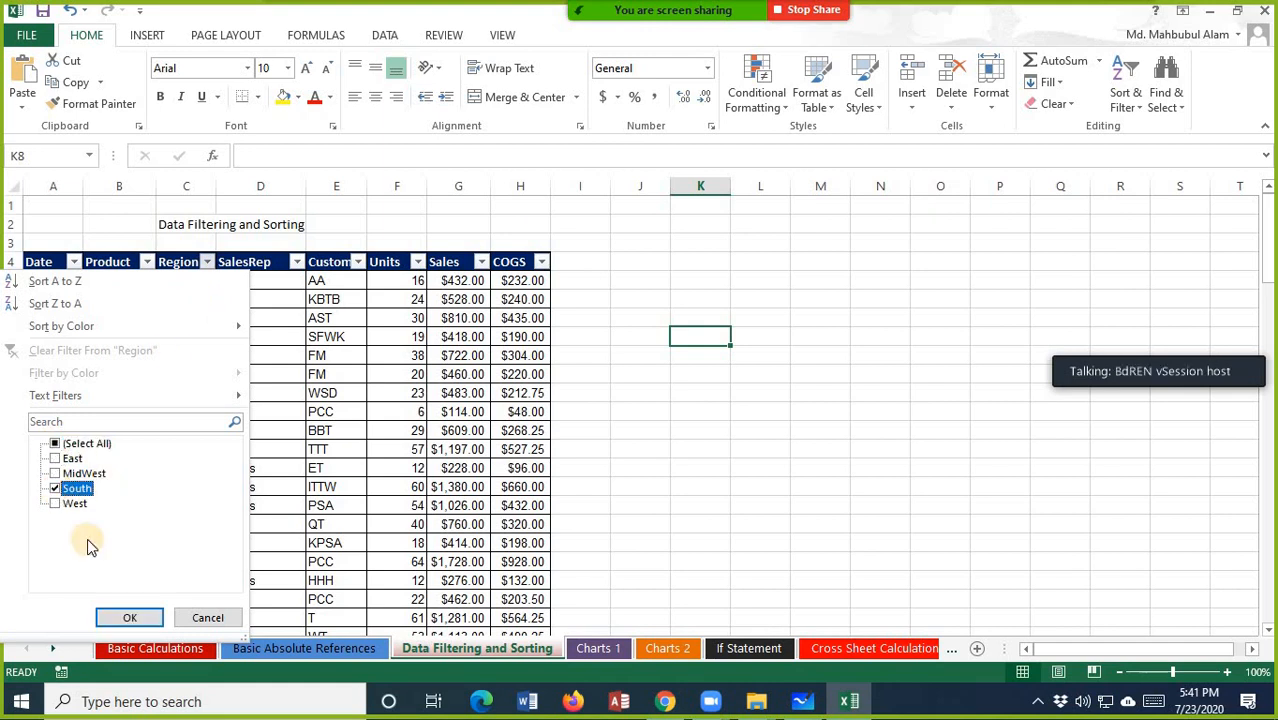
left_click(133, 617)
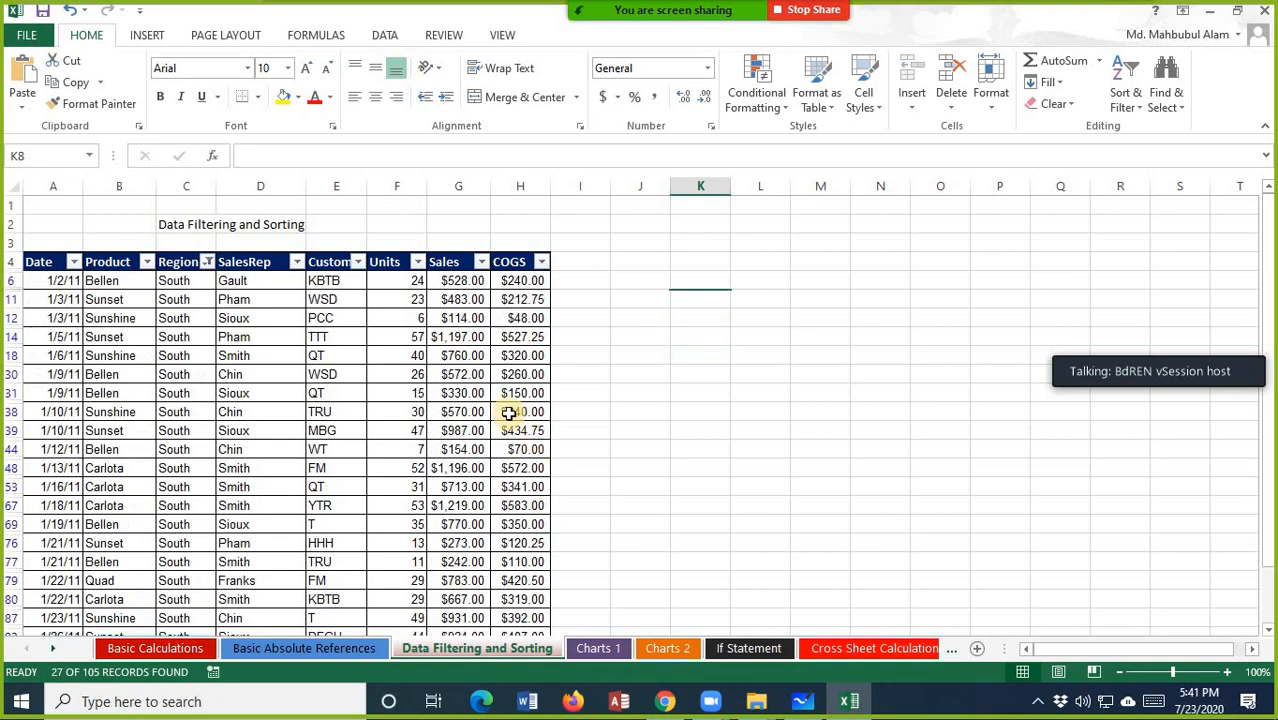
- Look through the filtered South sales records from the first row to the last
scroll(420, 440, "down", 4)
scroll(287, 483, "up", 4)
scroll(287, 483, "down", 4)
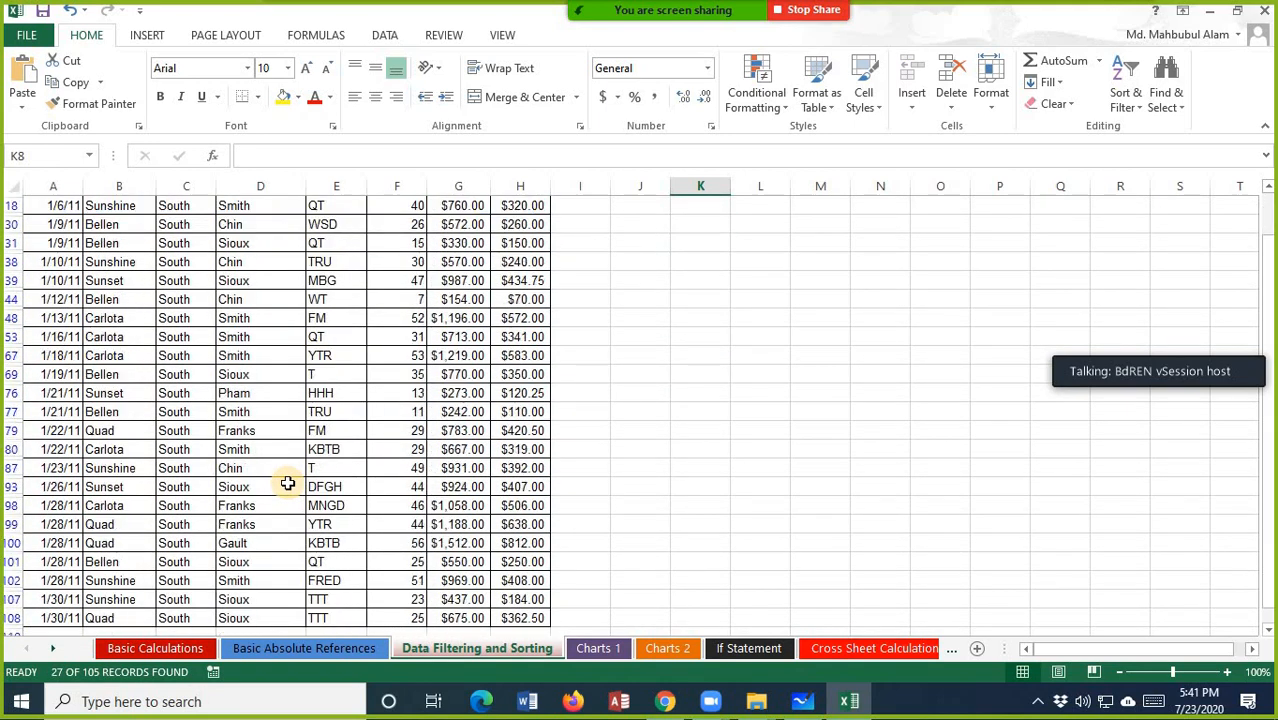
scroll(287, 483, "up", 4)
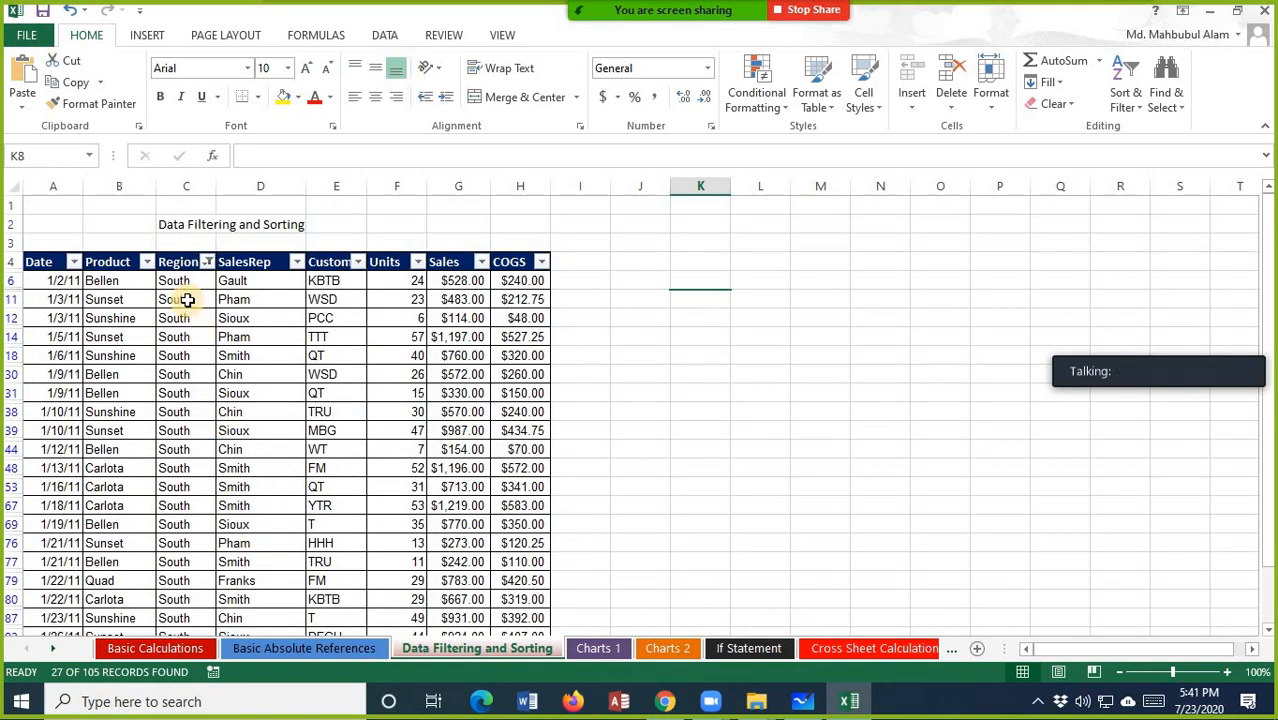
scroll(187, 300, "down", 4)
scroll(187, 300, "up", 5)
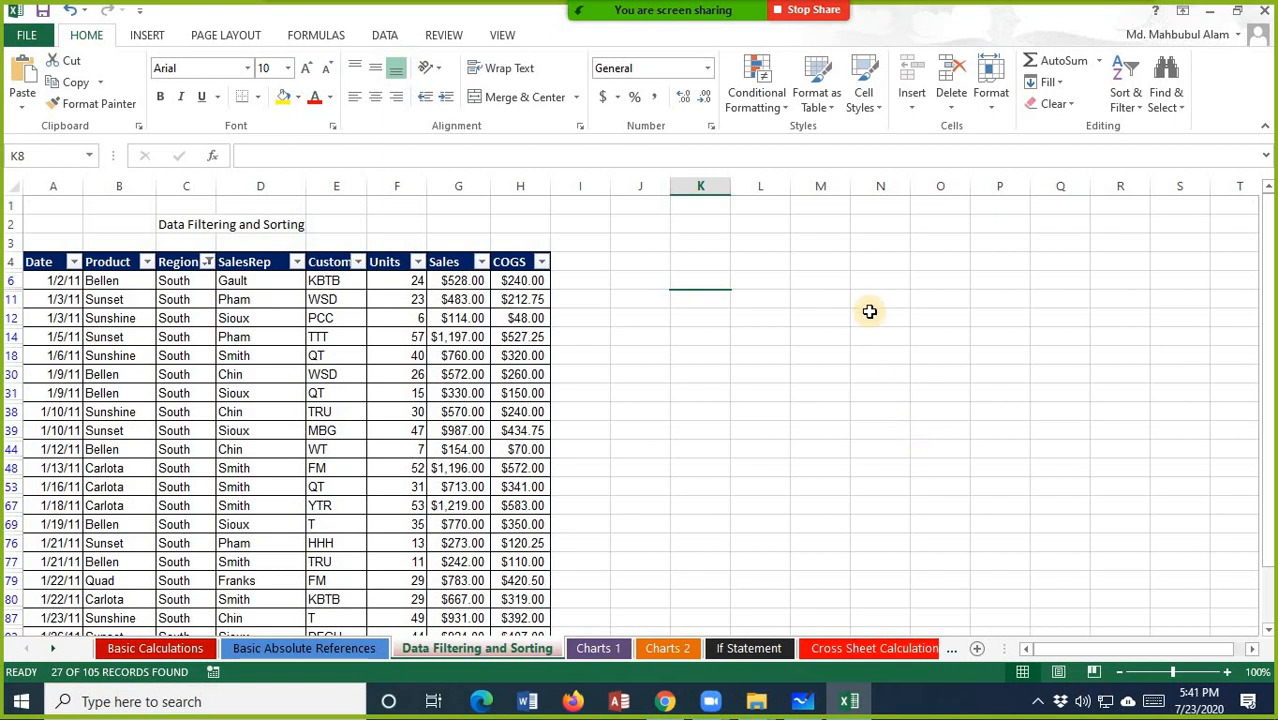
scroll(867, 308, "down", 2)
scroll(591, 324, "up", 2)
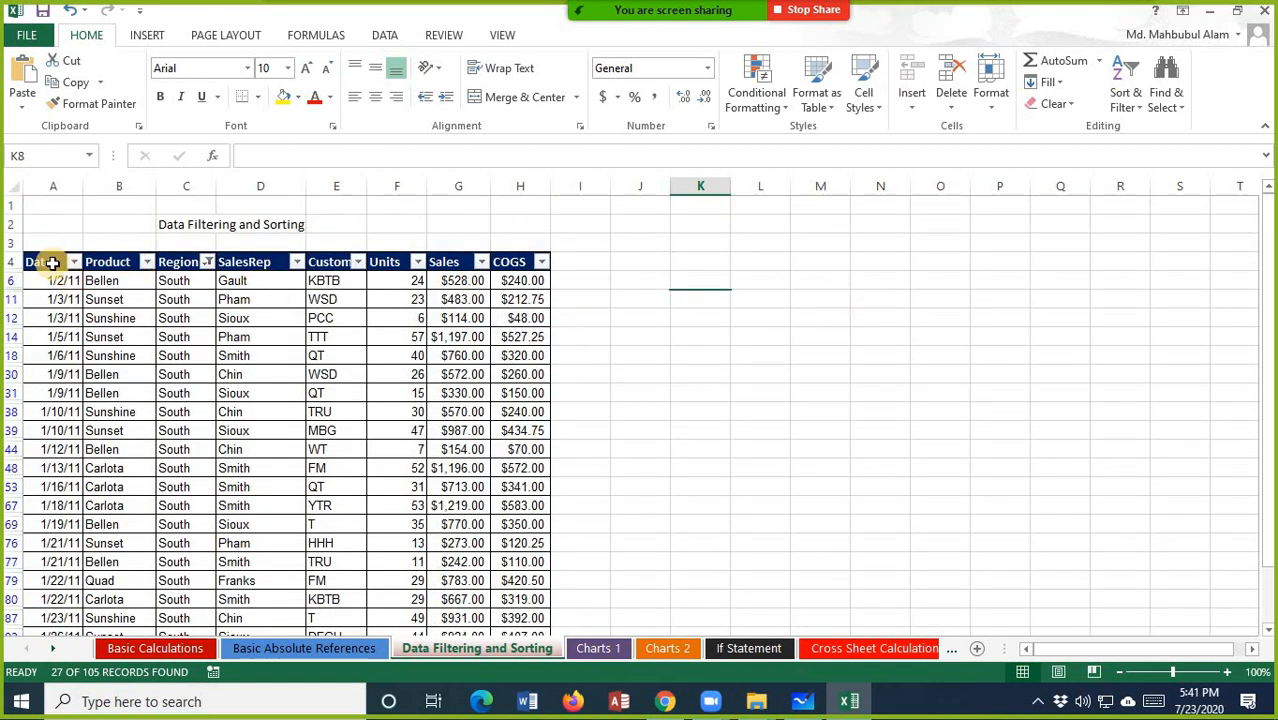
- Highlight the filtered table's cells greater than 1000 using conditional formatting with Light Red Fill with Dark Red Text
left_click_drag(52, 262, 581, 552)
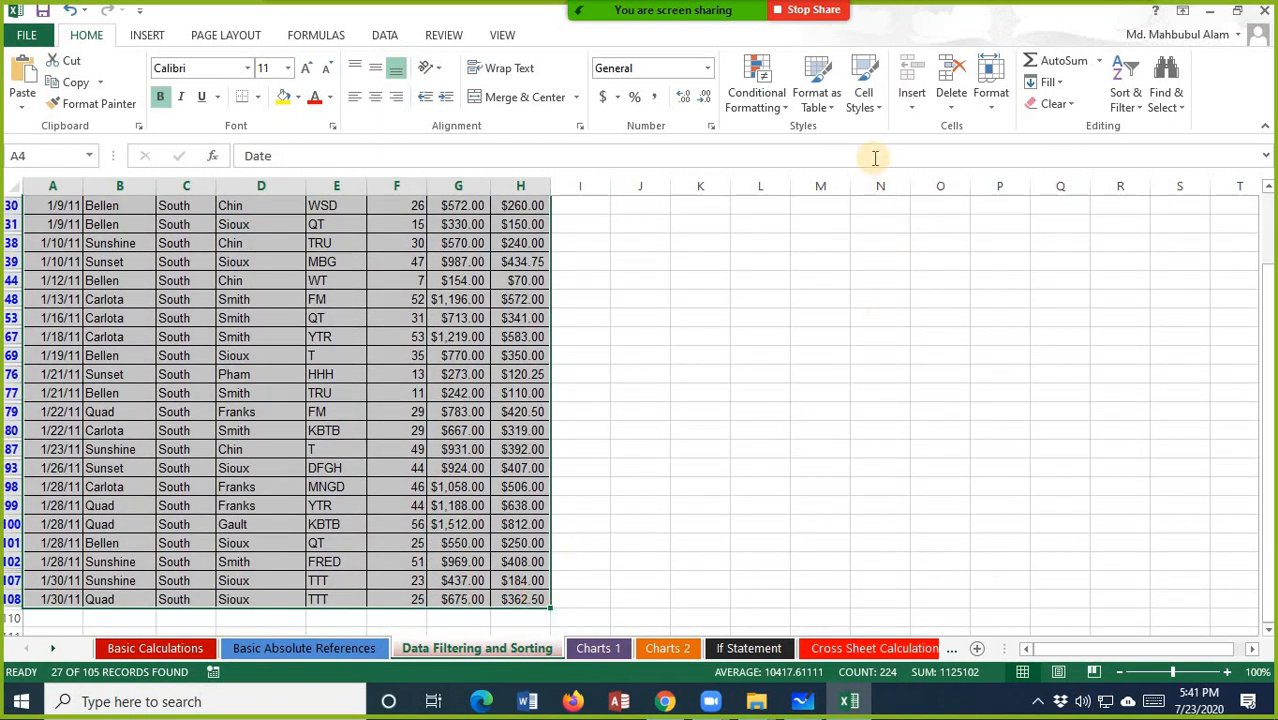
left_click(787, 110)
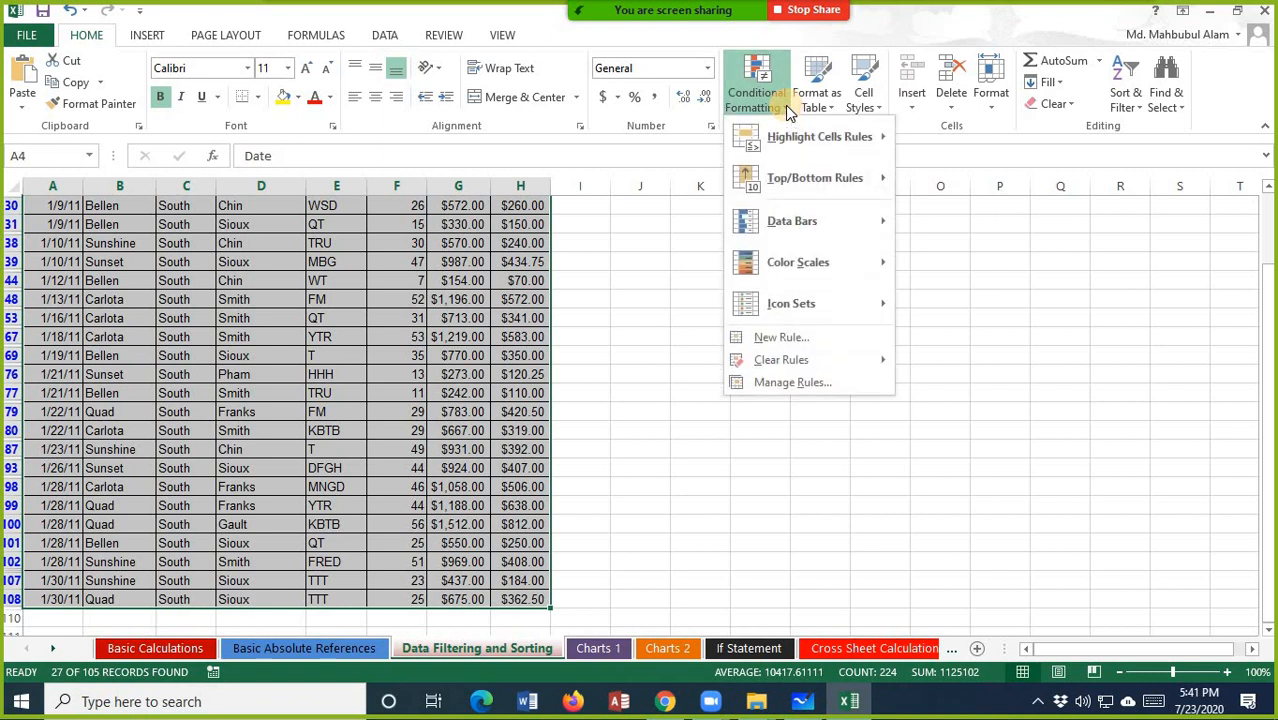
mouse_move(792, 142)
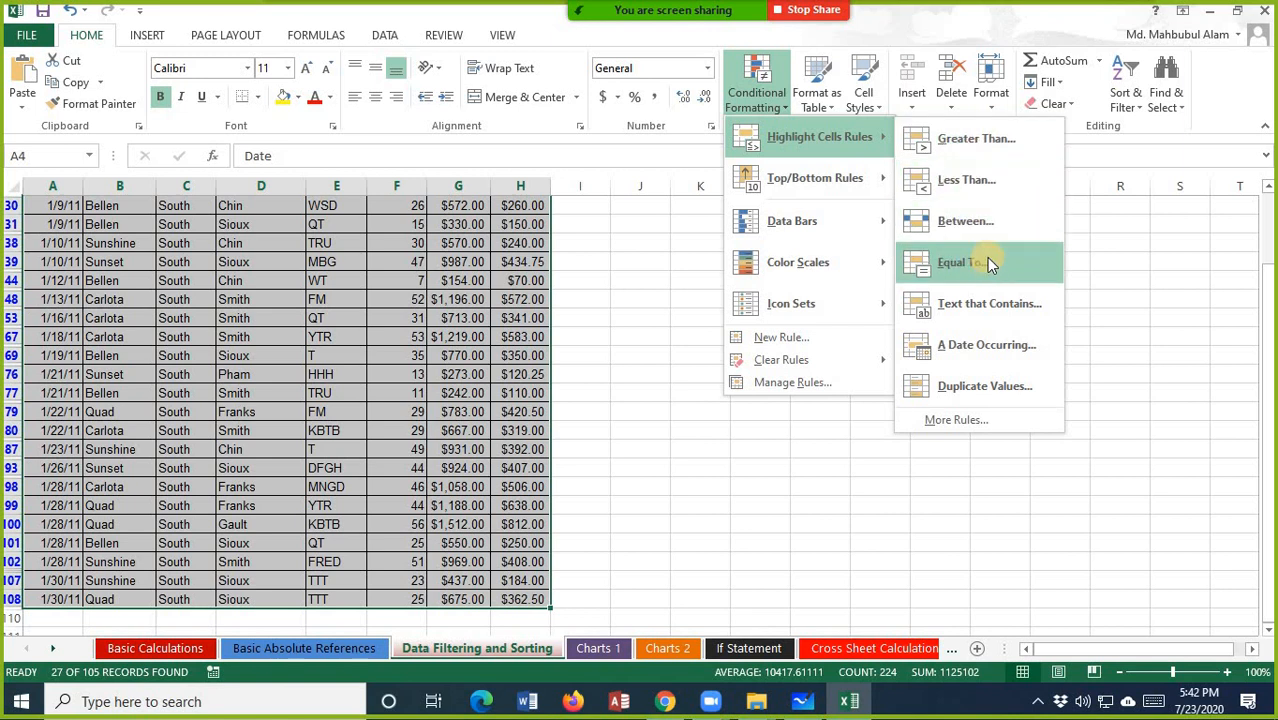
left_click(995, 134)
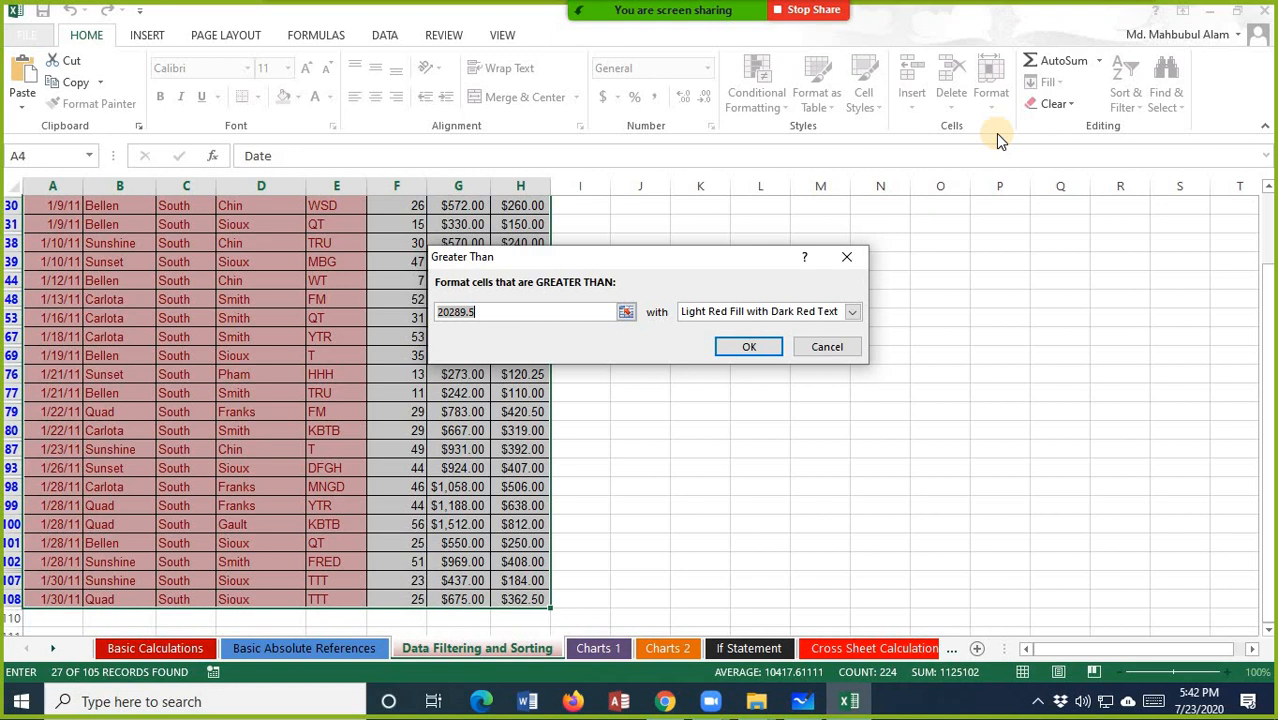
type("1000")
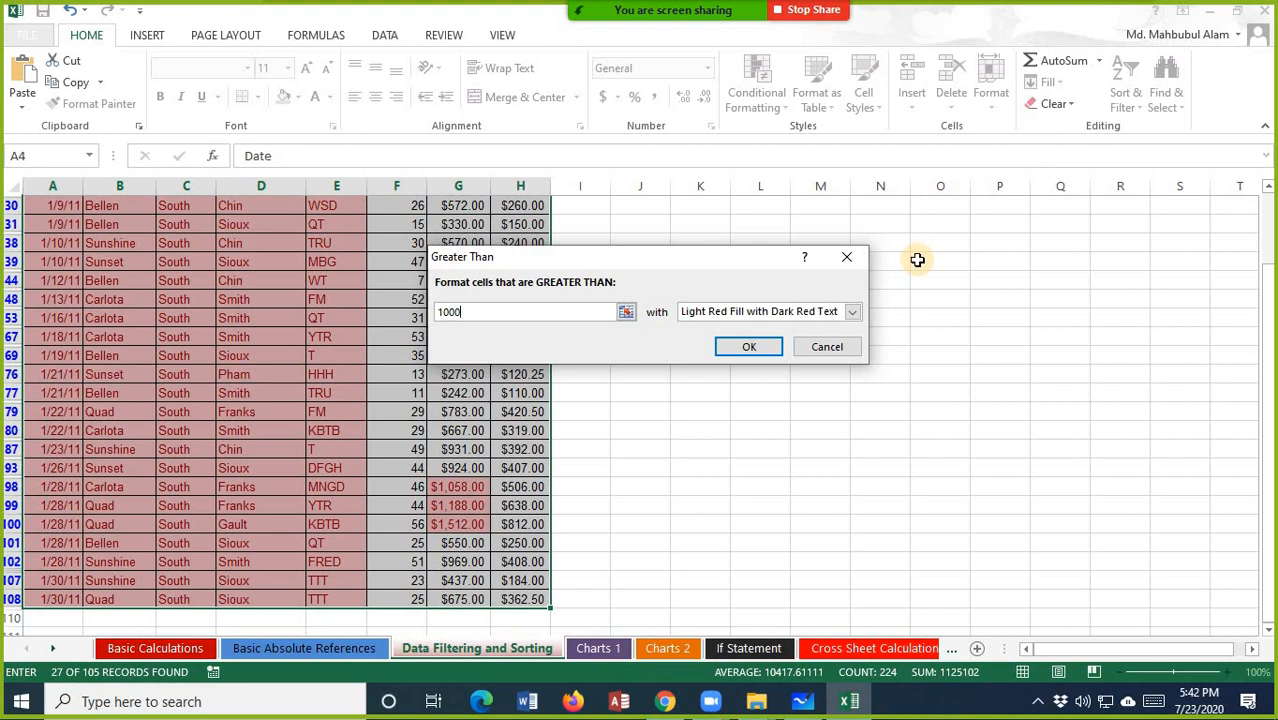
left_click(755, 353)
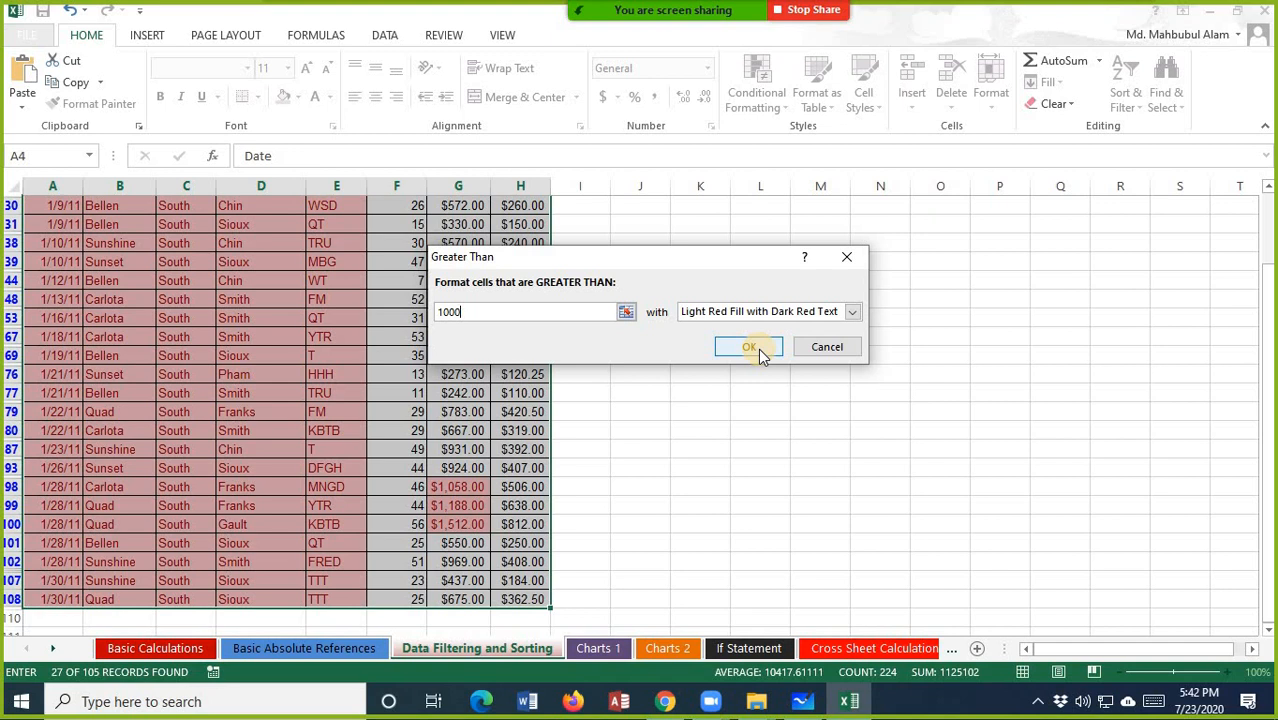
left_click(758, 348)
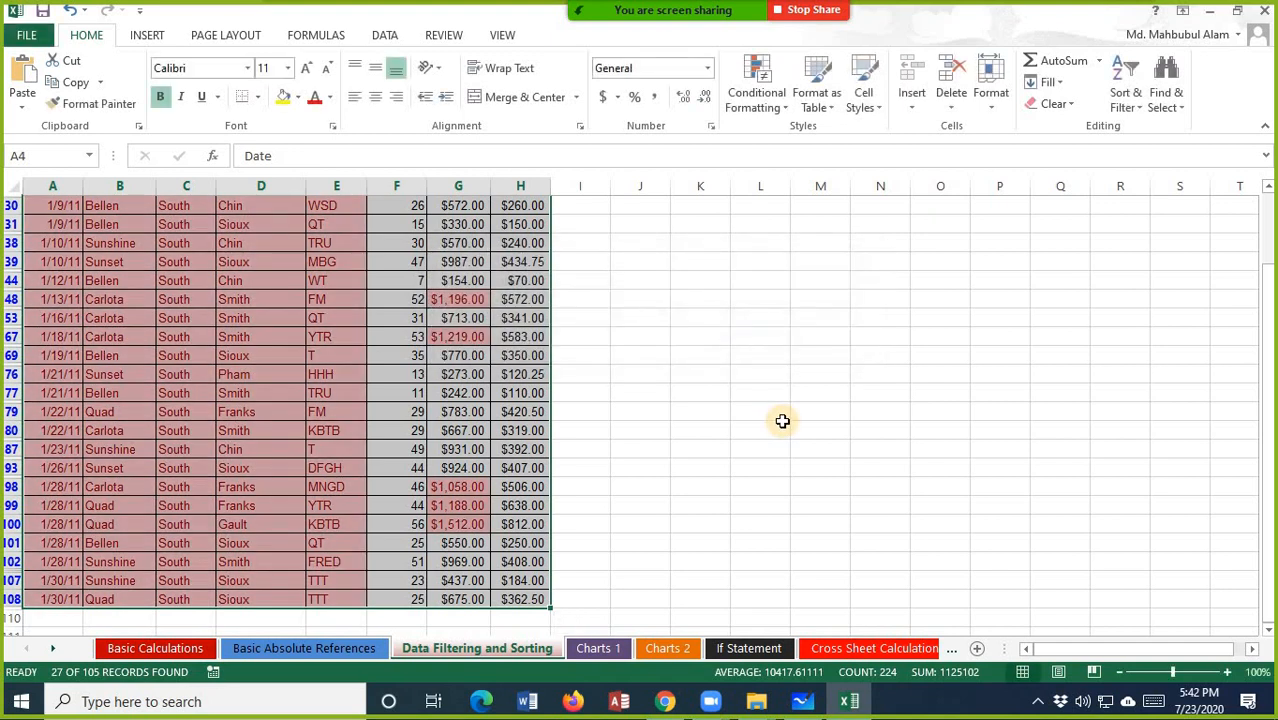
scroll(782, 421, "up", 3)
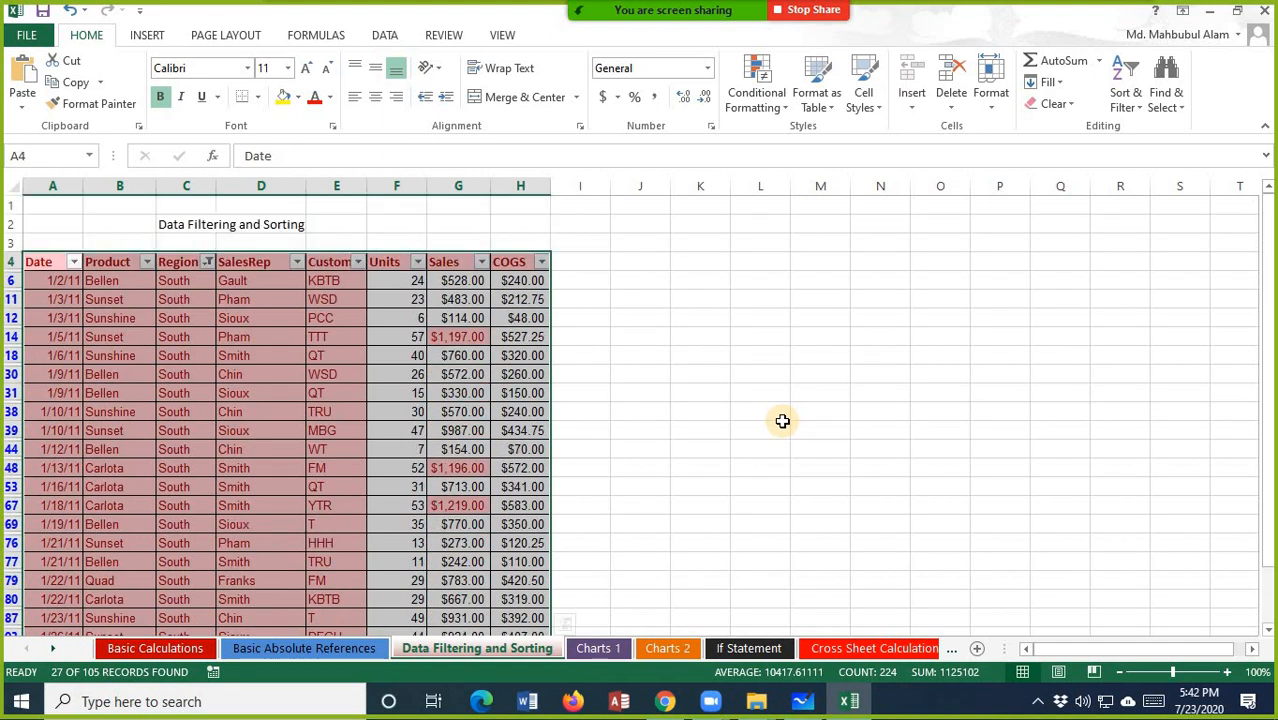
- Undo the greater-than conditional formatting on the sales table and deselect the table
left_click(238, 337)
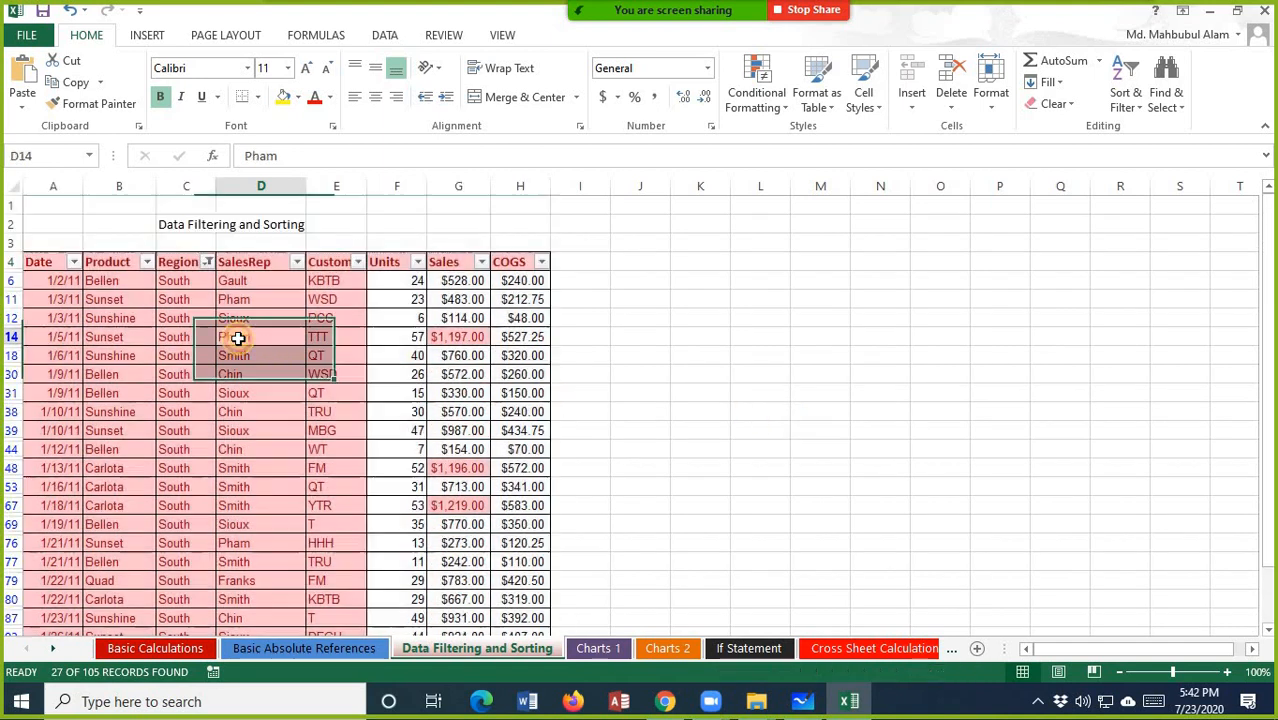
left_click(258, 468)
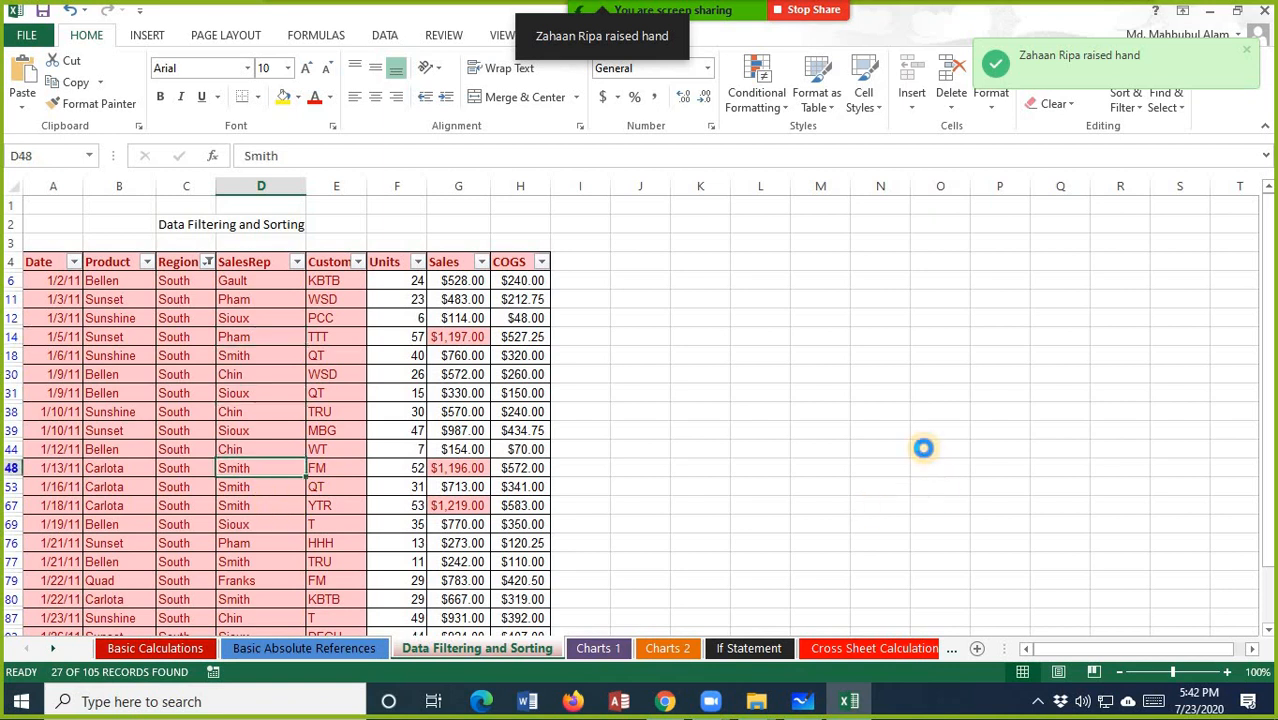
key("ctrl+a")
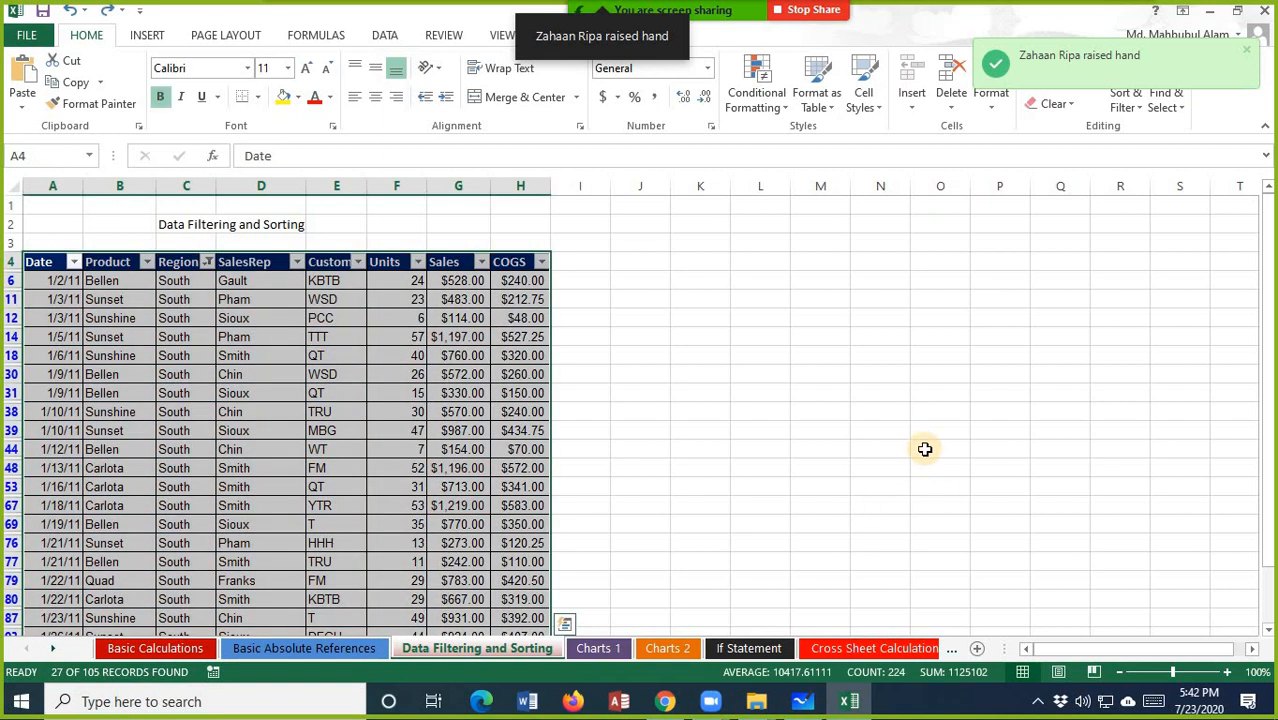
left_click(888, 358)
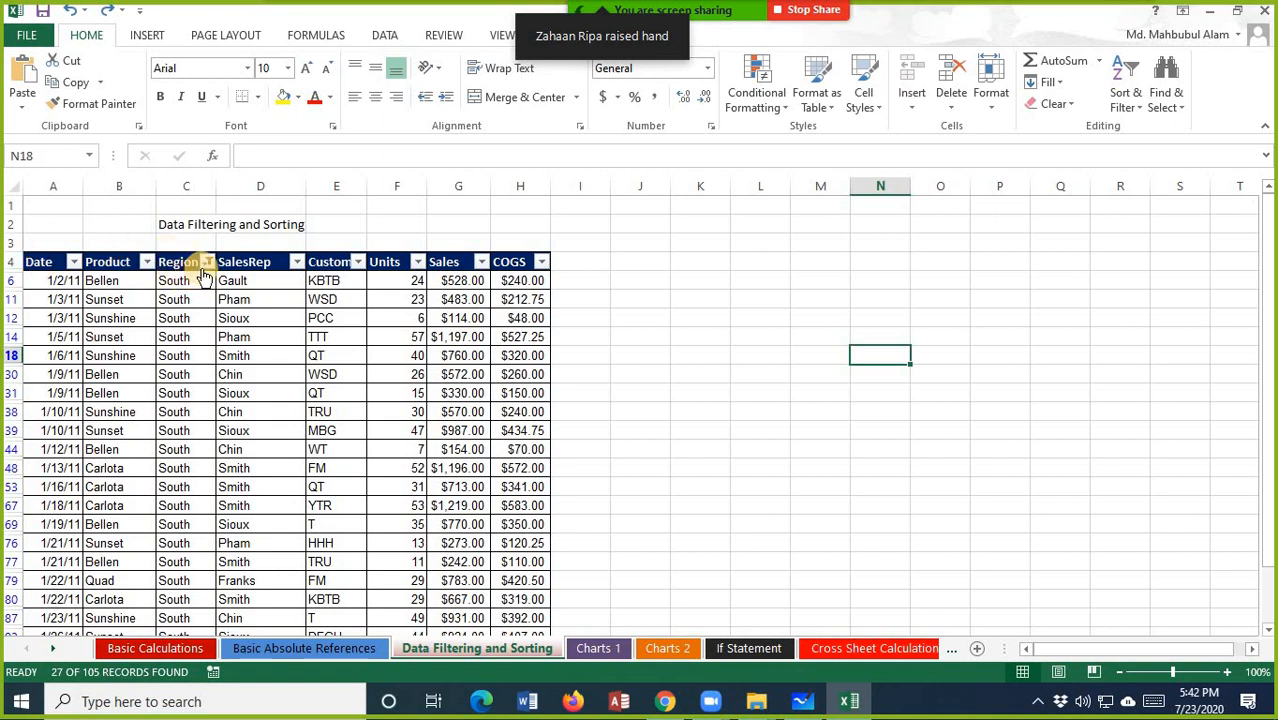
- Show all regions again by reselecting every value in the Region filter
scroll(200, 450, "down", 3)
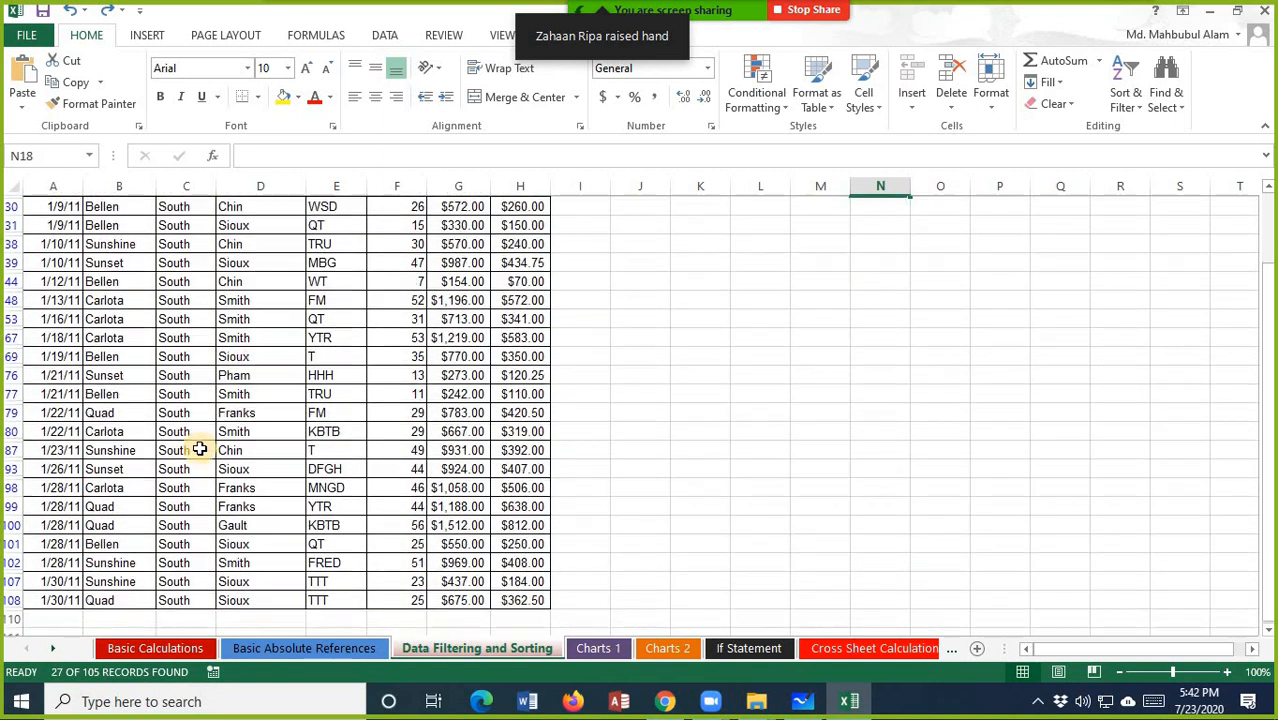
scroll(200, 450, "up", 3)
left_click(207, 262)
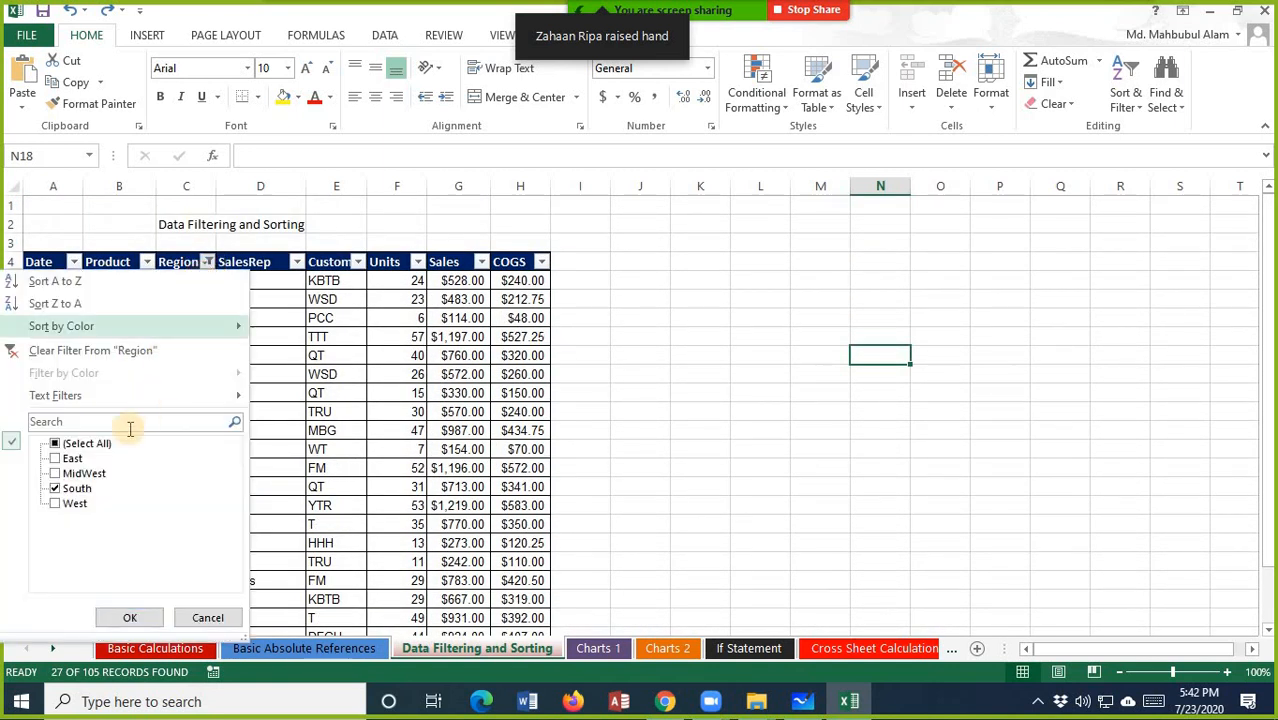
left_click(55, 443)
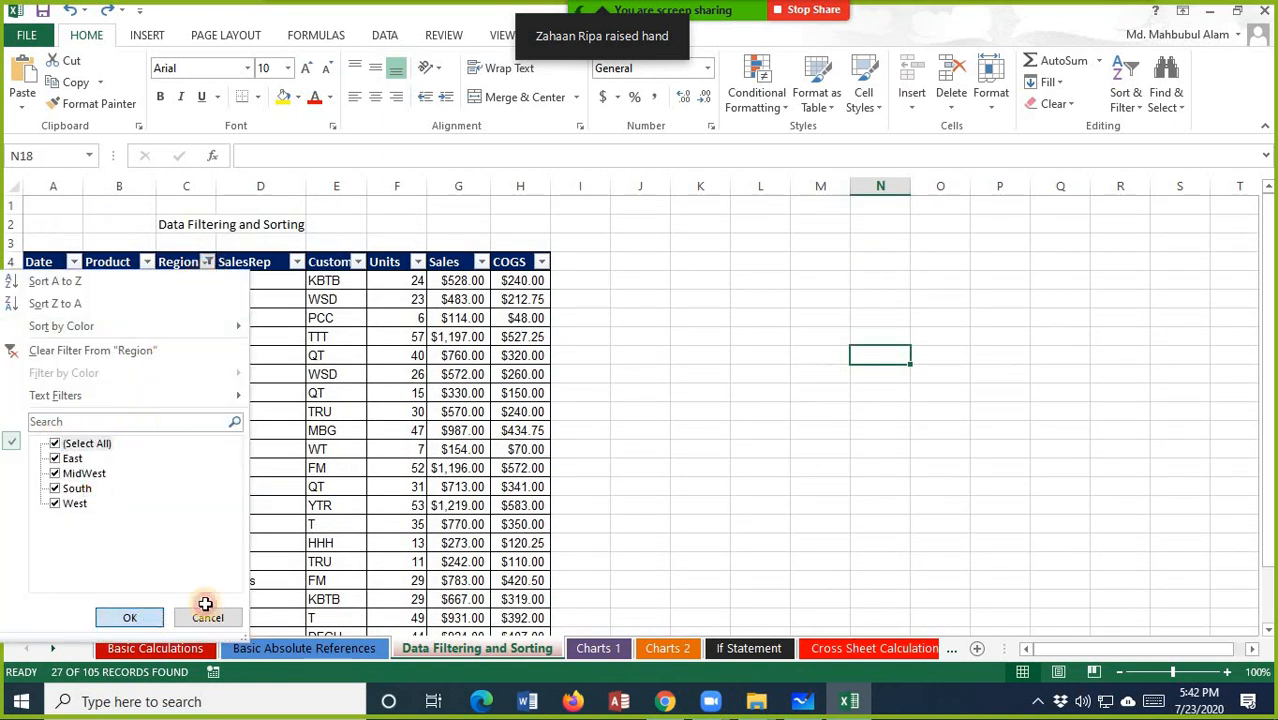
key("Return")
scroll(713, 454, "down", 20)
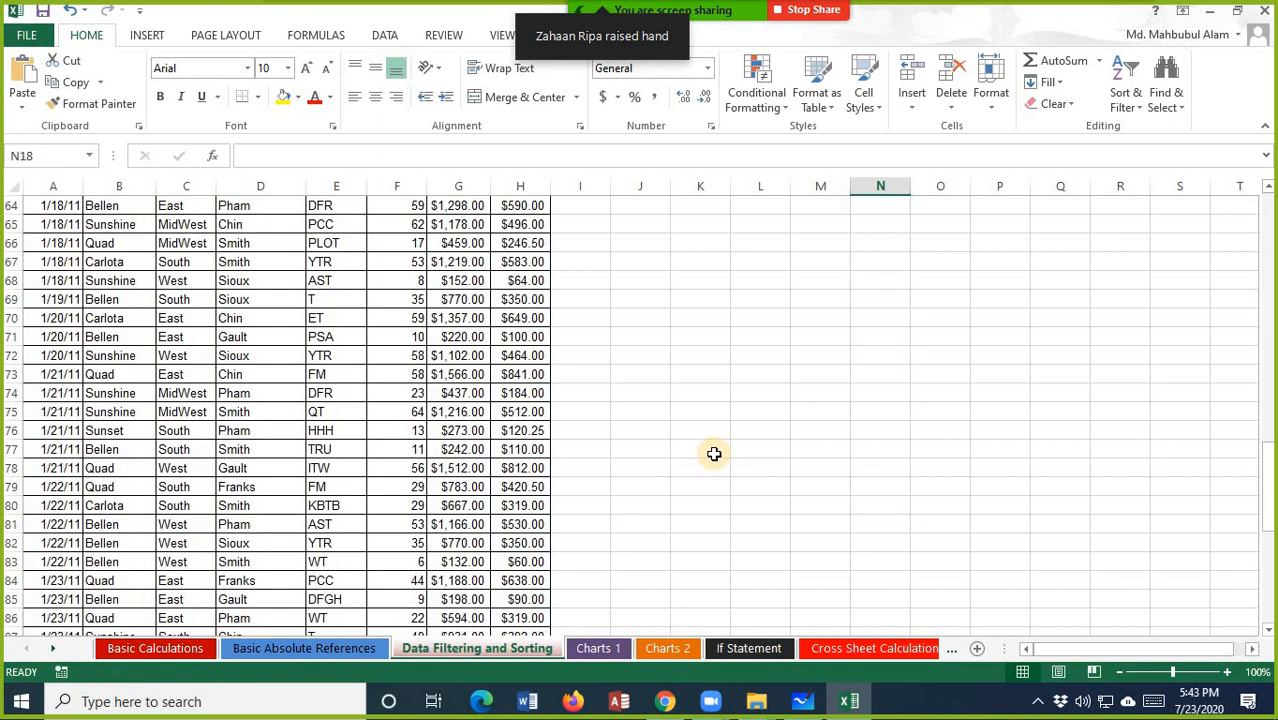
scroll(713, 454, "up", 20)
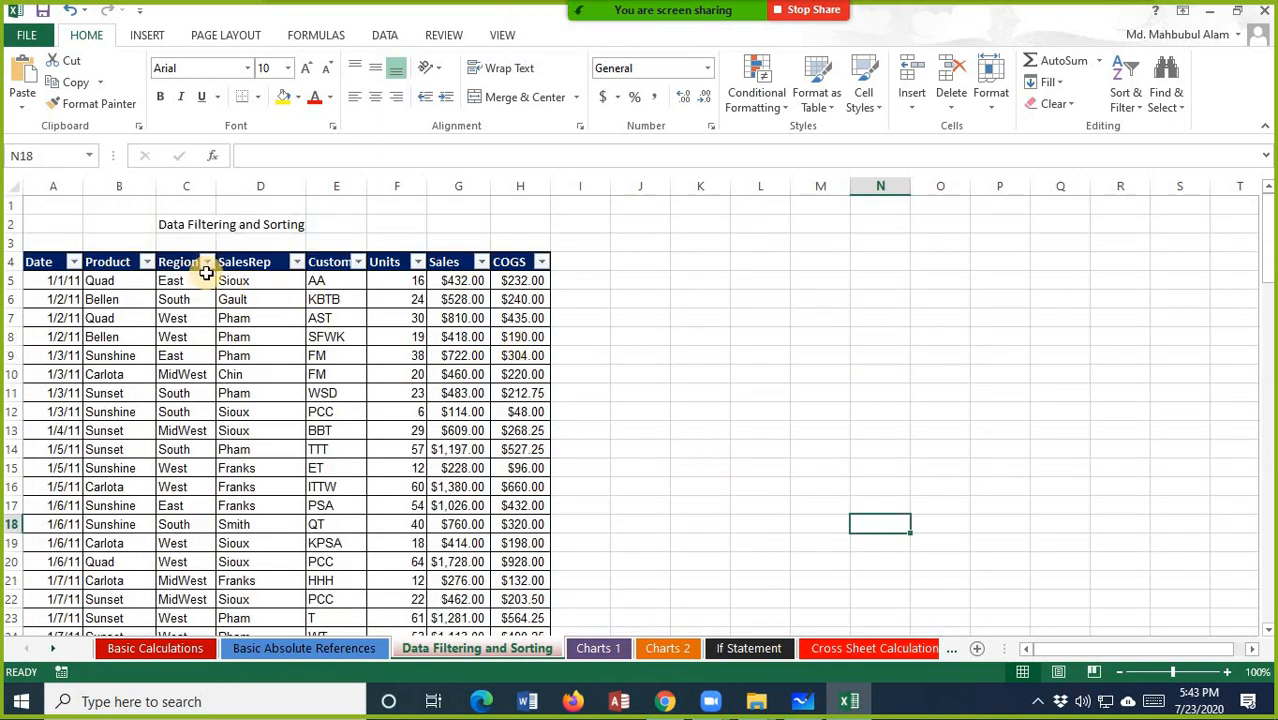
- Limit the Region column's filter to South and check the remaining rows
left_click(207, 261)
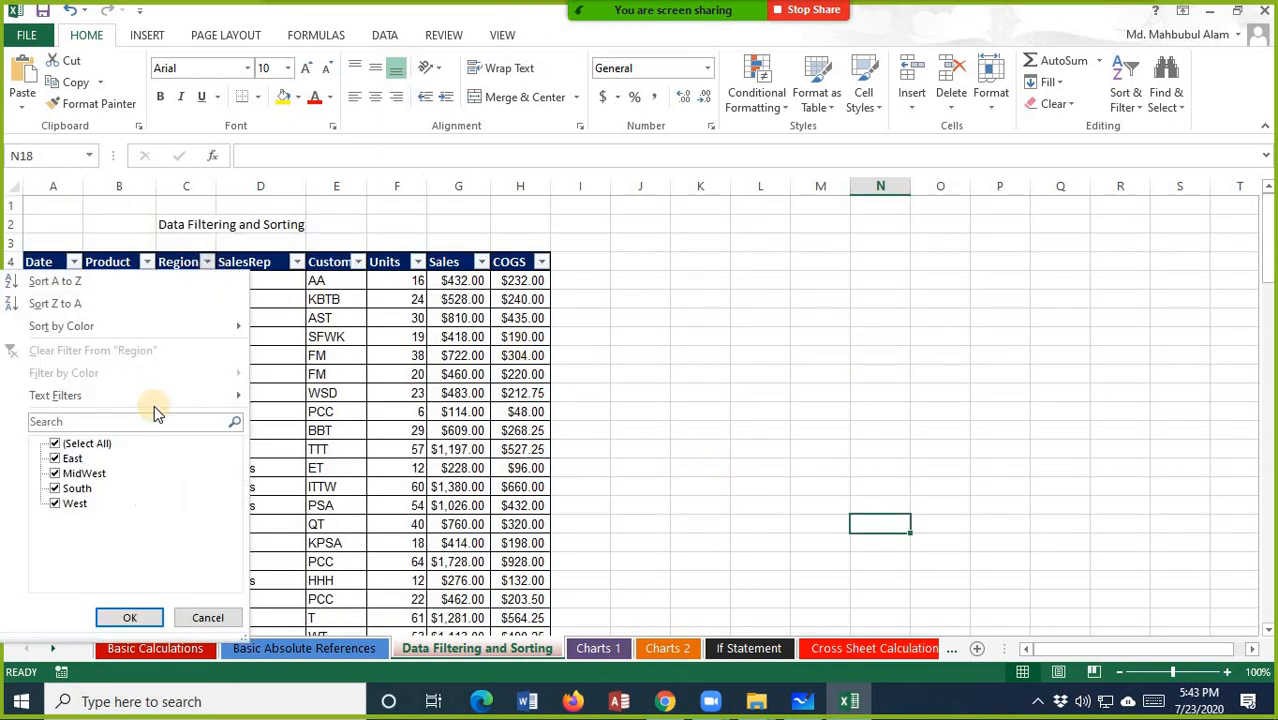
left_click(54, 443)
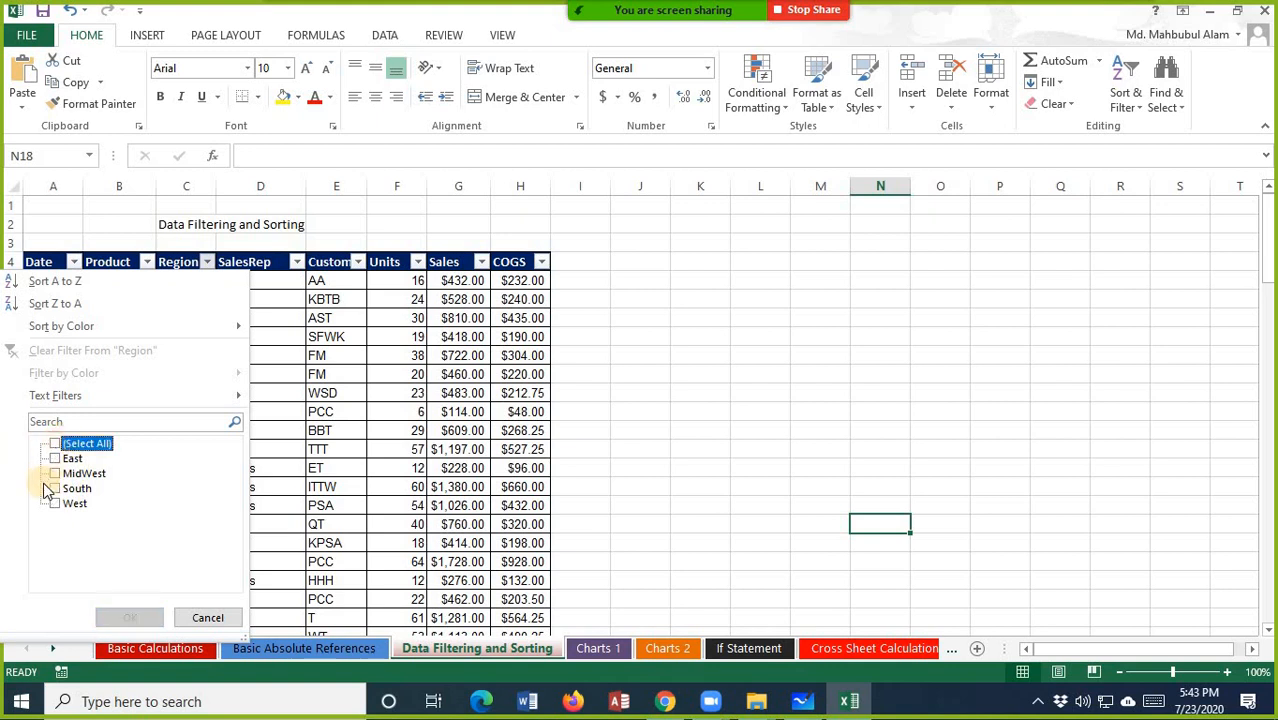
left_click(54, 488)
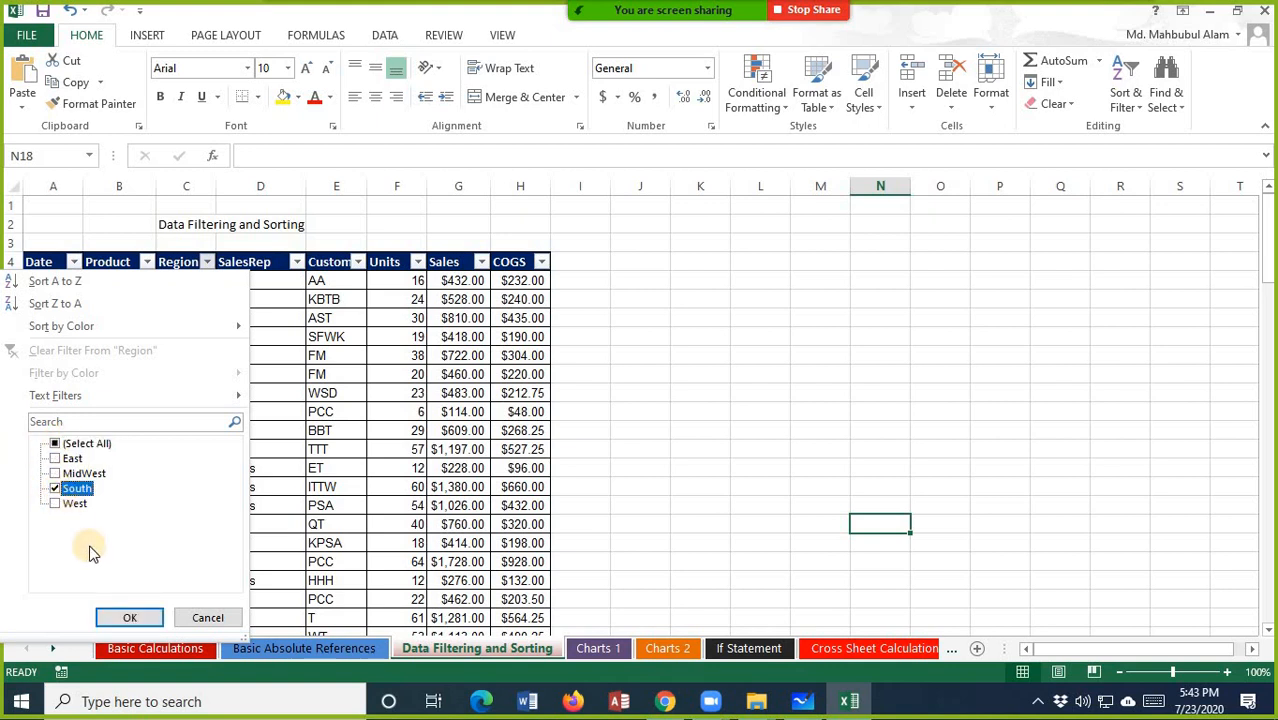
left_click(129, 618)
scroll(224, 465, "down", 5)
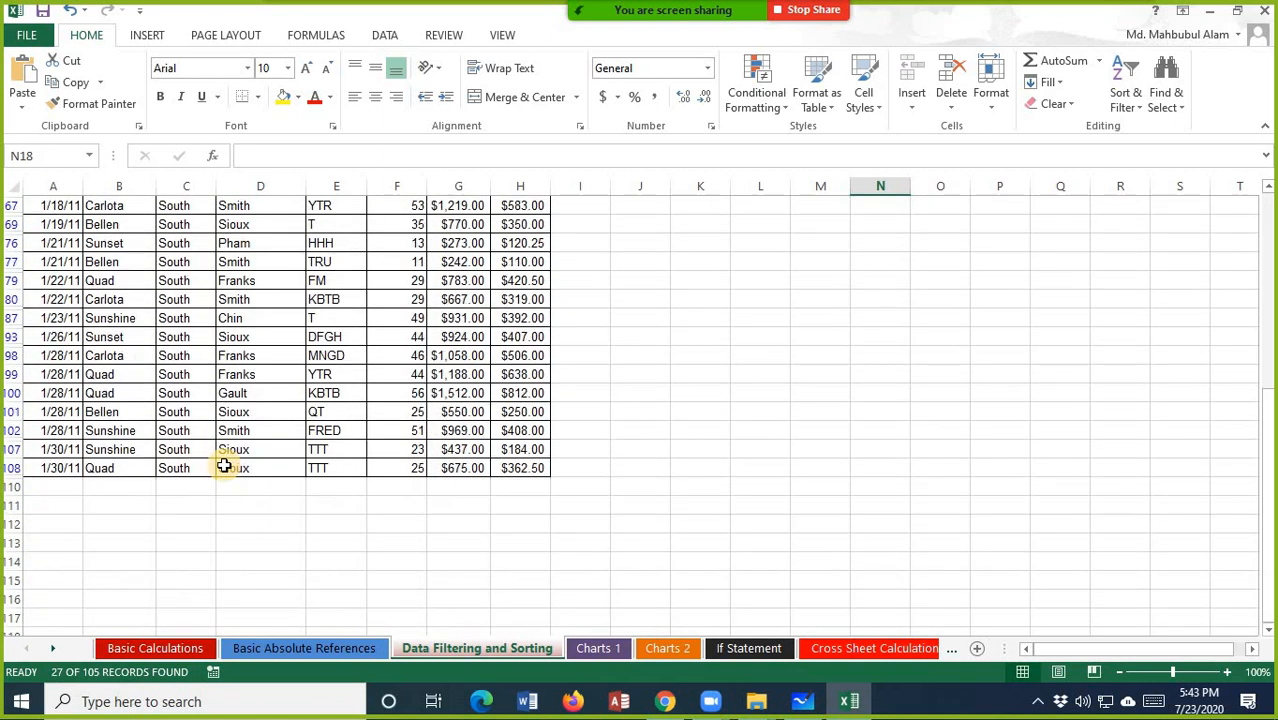
scroll(224, 465, "up", 6)
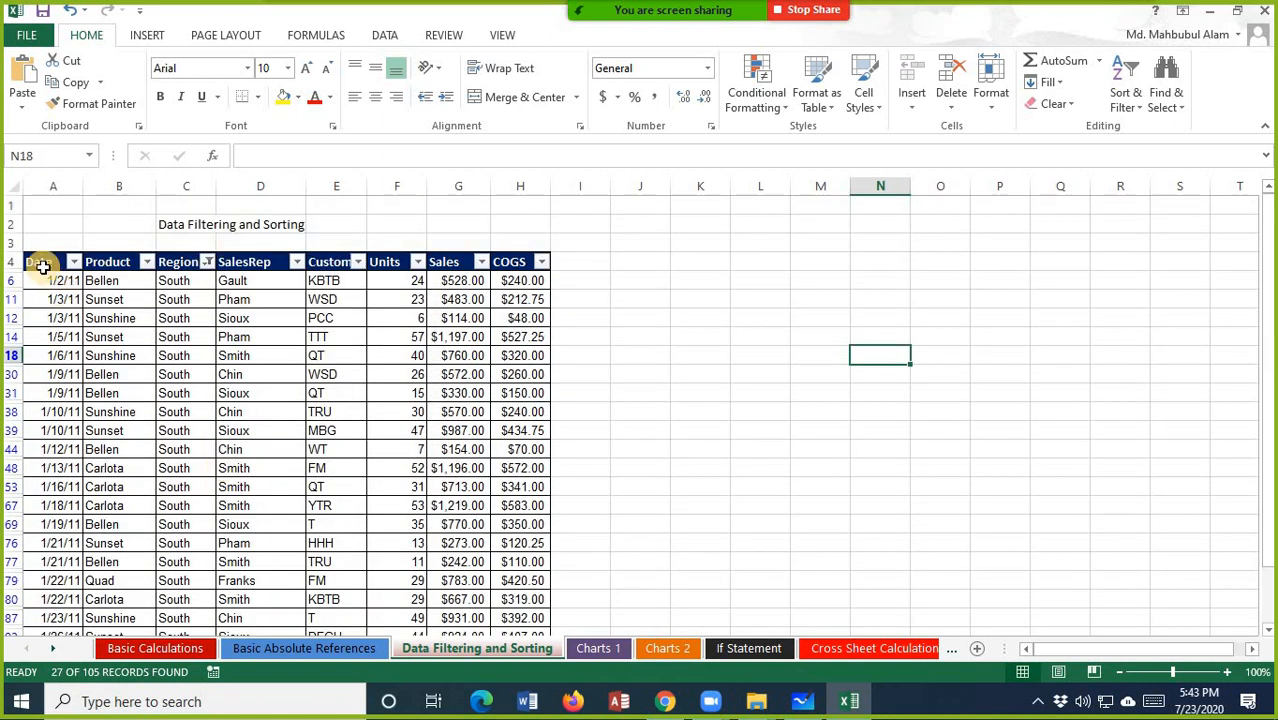
- Select the filtered table A4:H108 and show the Conditional Formatting options in a zoomed view
left_click_drag(43, 267, 500, 599)
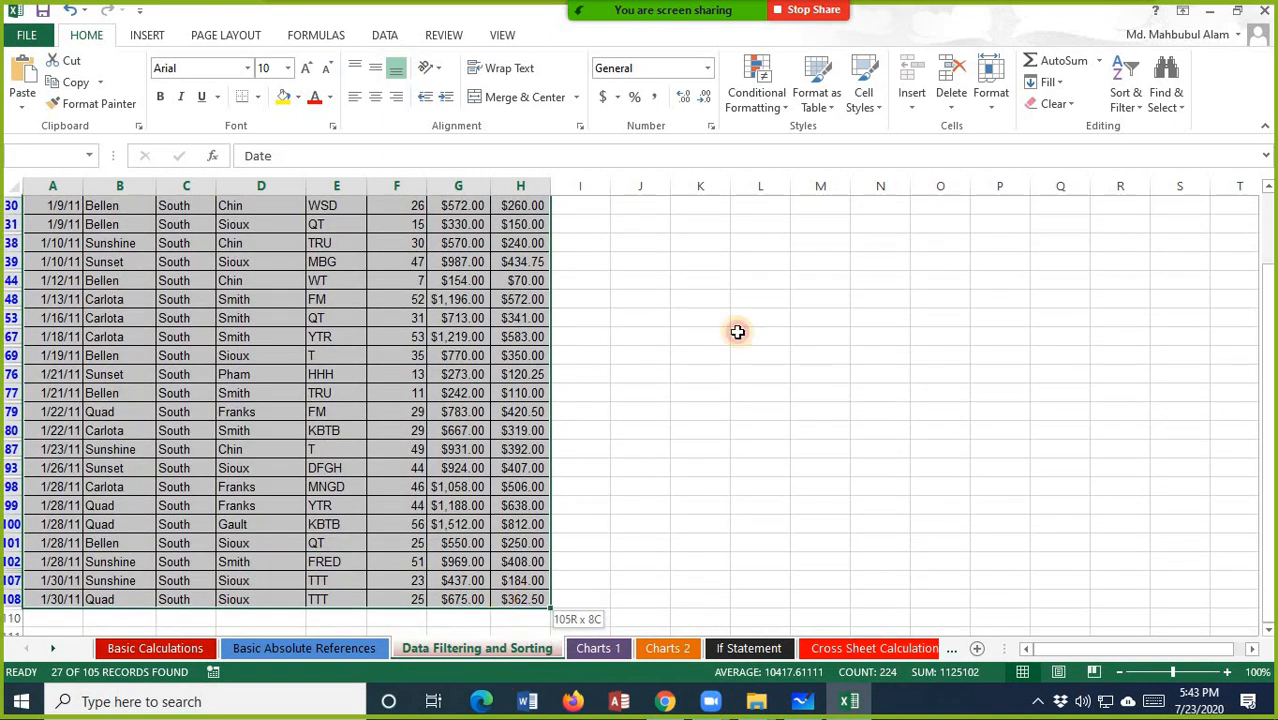
left_click(786, 113)
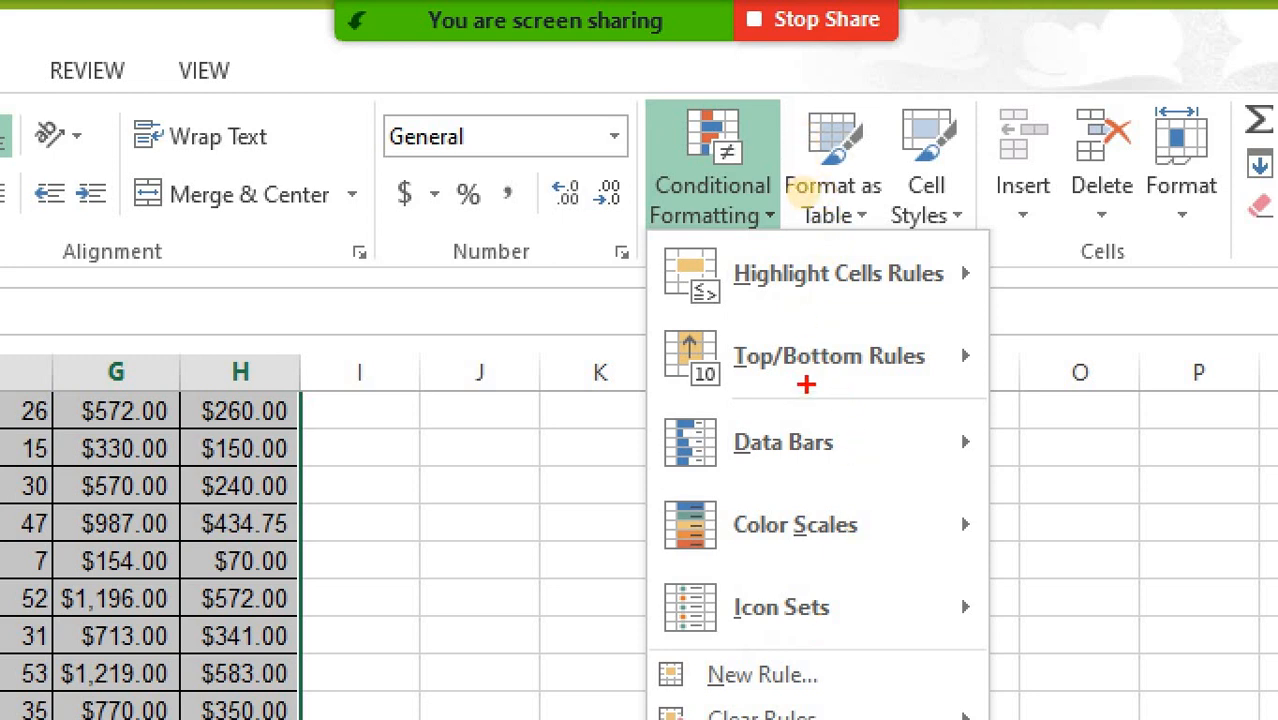
key("Escape")
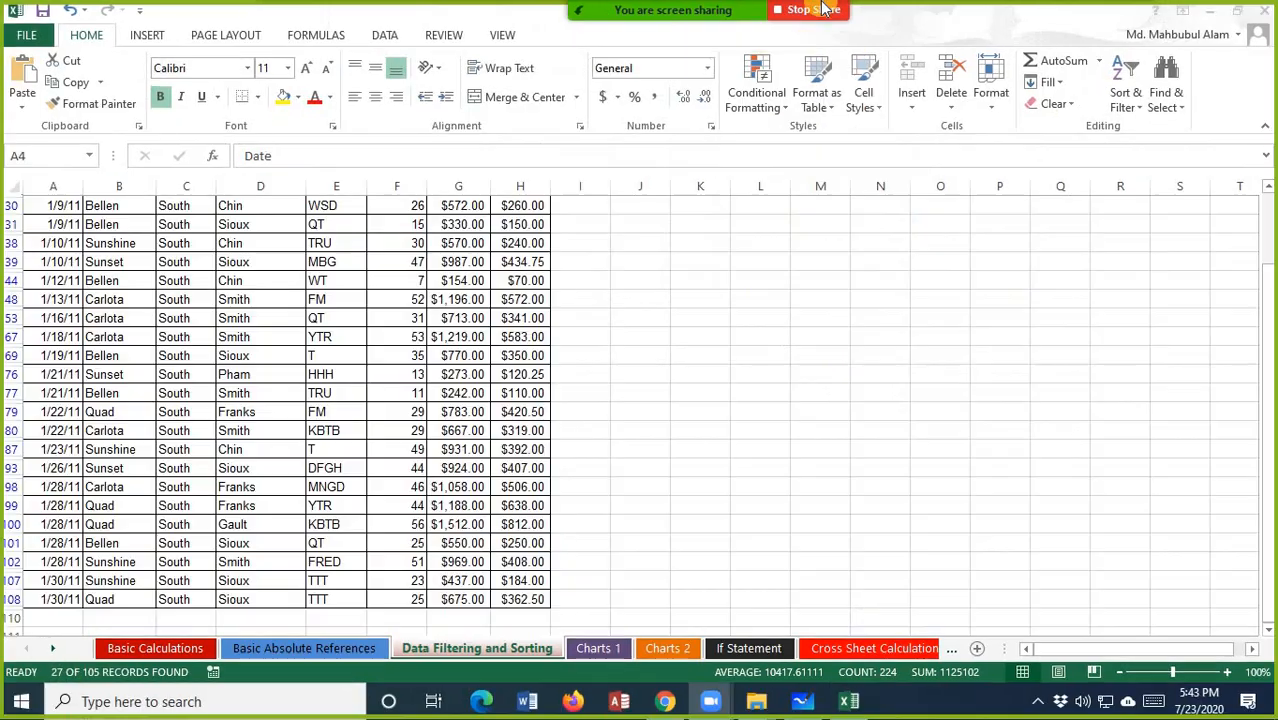
- Highlight cells greater than 1000 in the filtered table with Light Red Fill with Dark Red Text and review the rows
left_click(785, 102)
left_click(785, 102)
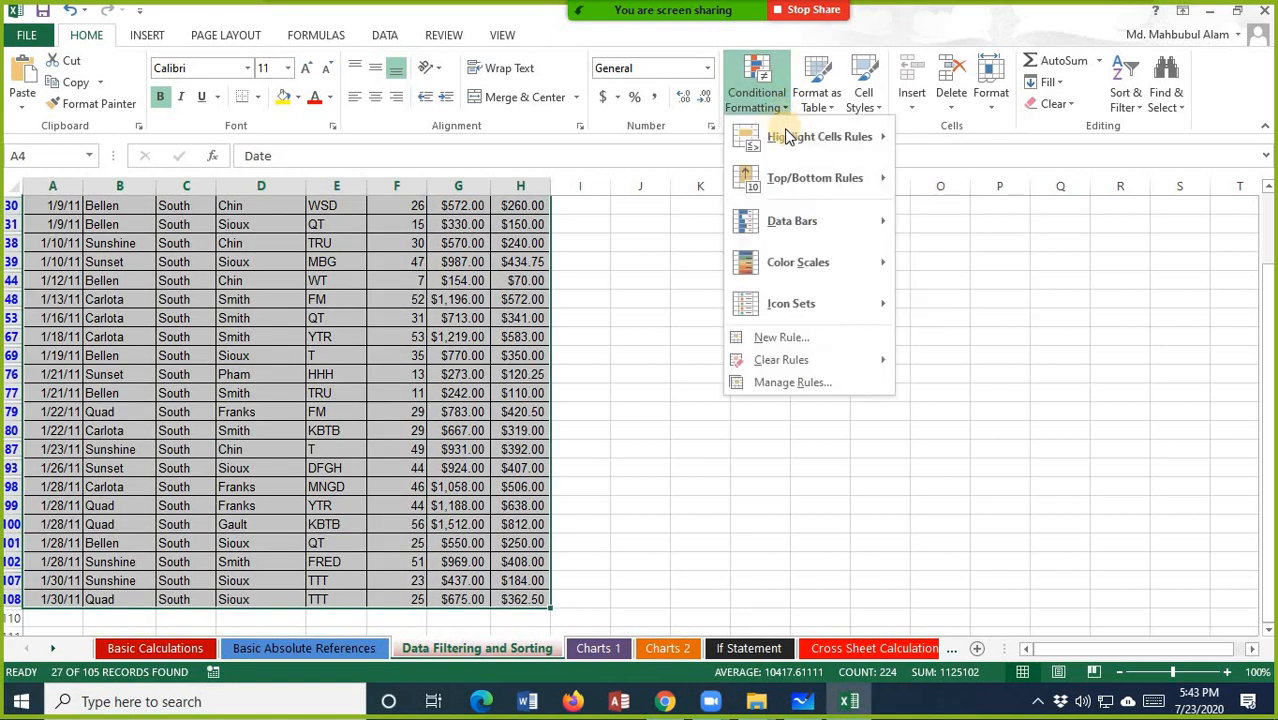
mouse_move(790, 136)
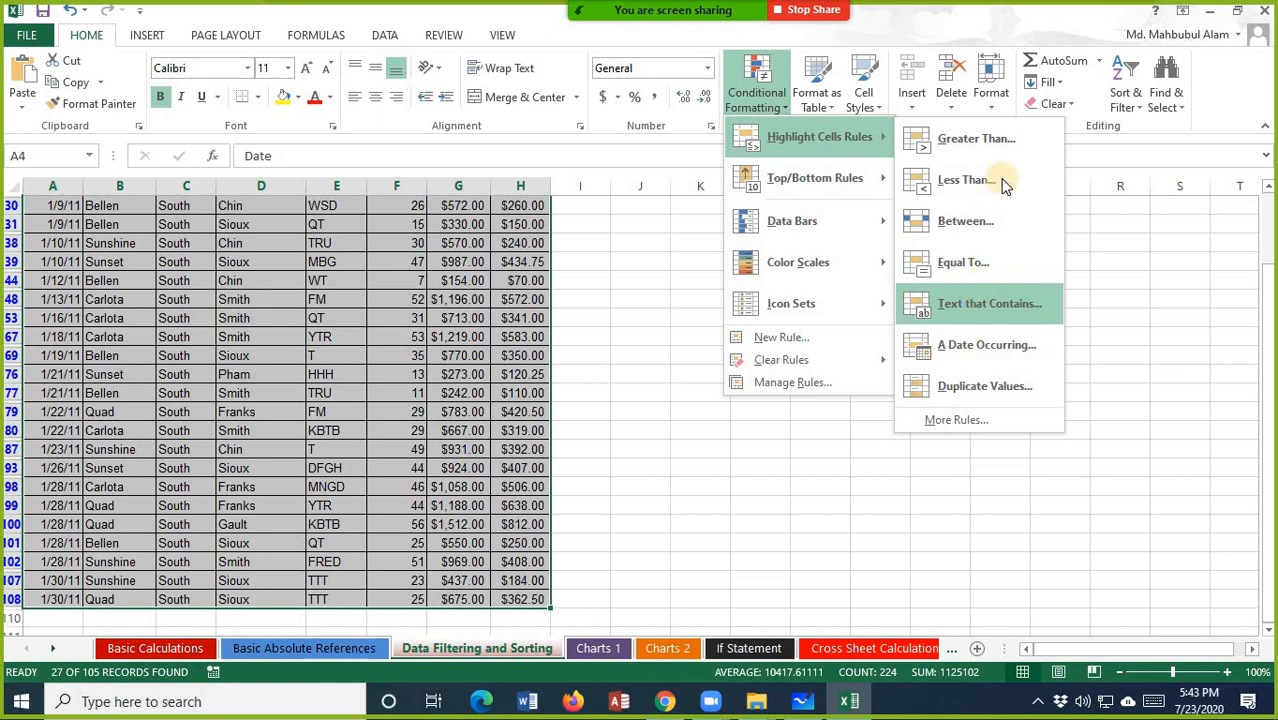
left_click(997, 150)
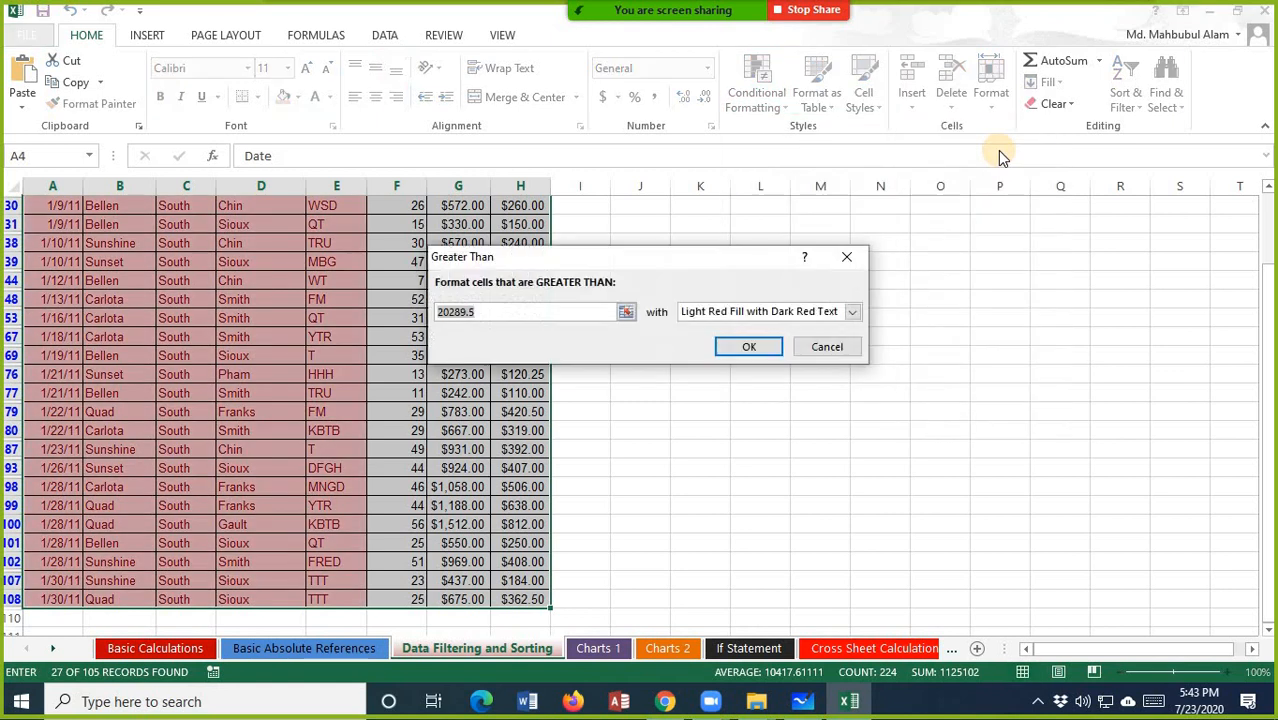
type("1000")
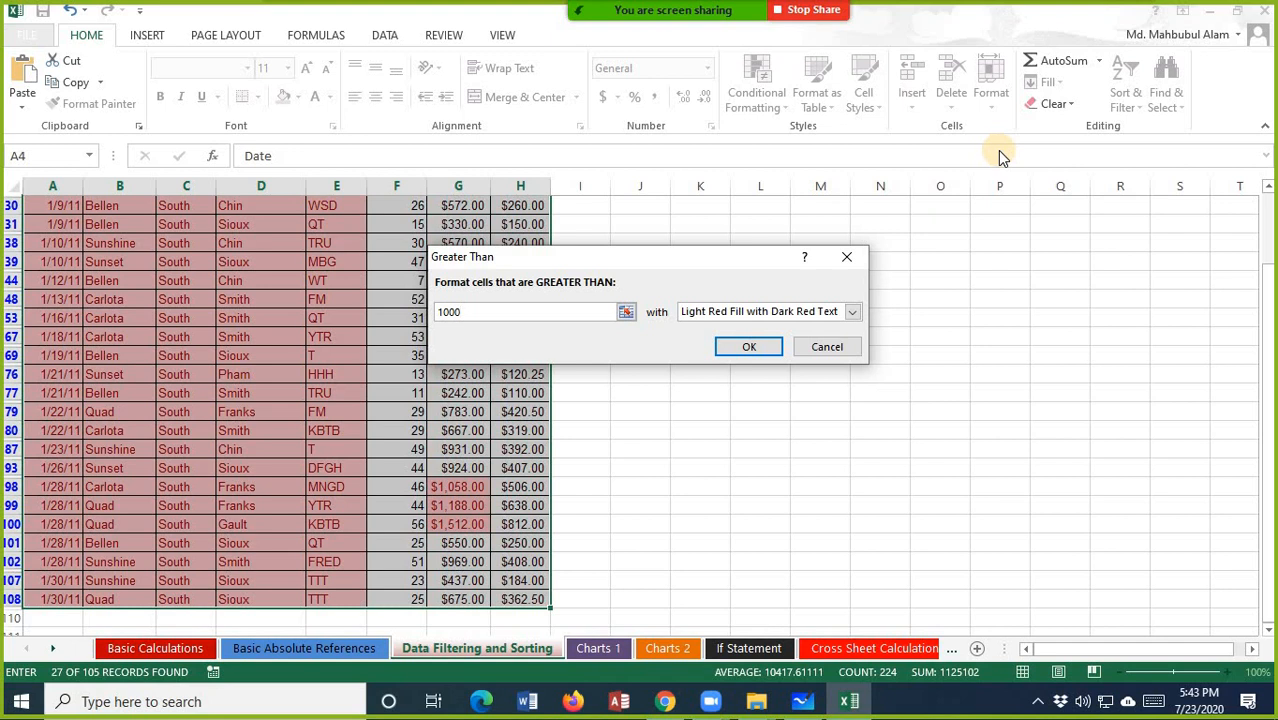
key("Return")
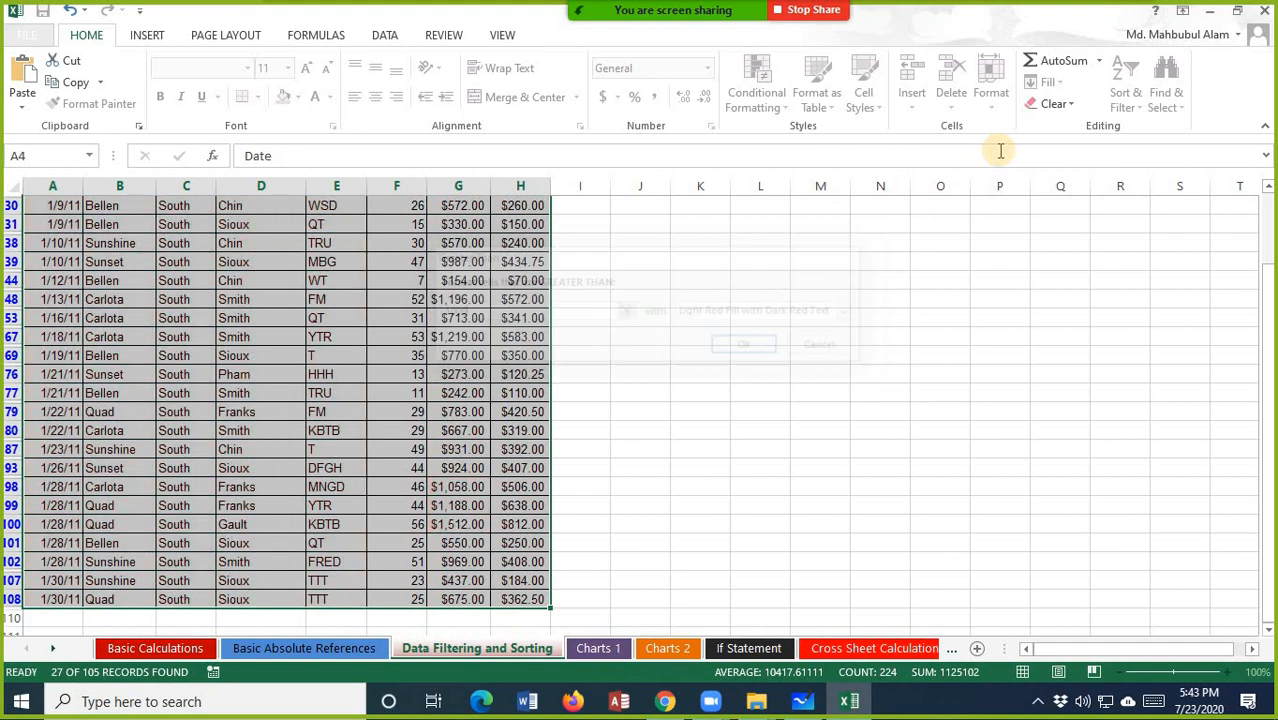
scroll(934, 372, "up", 3)
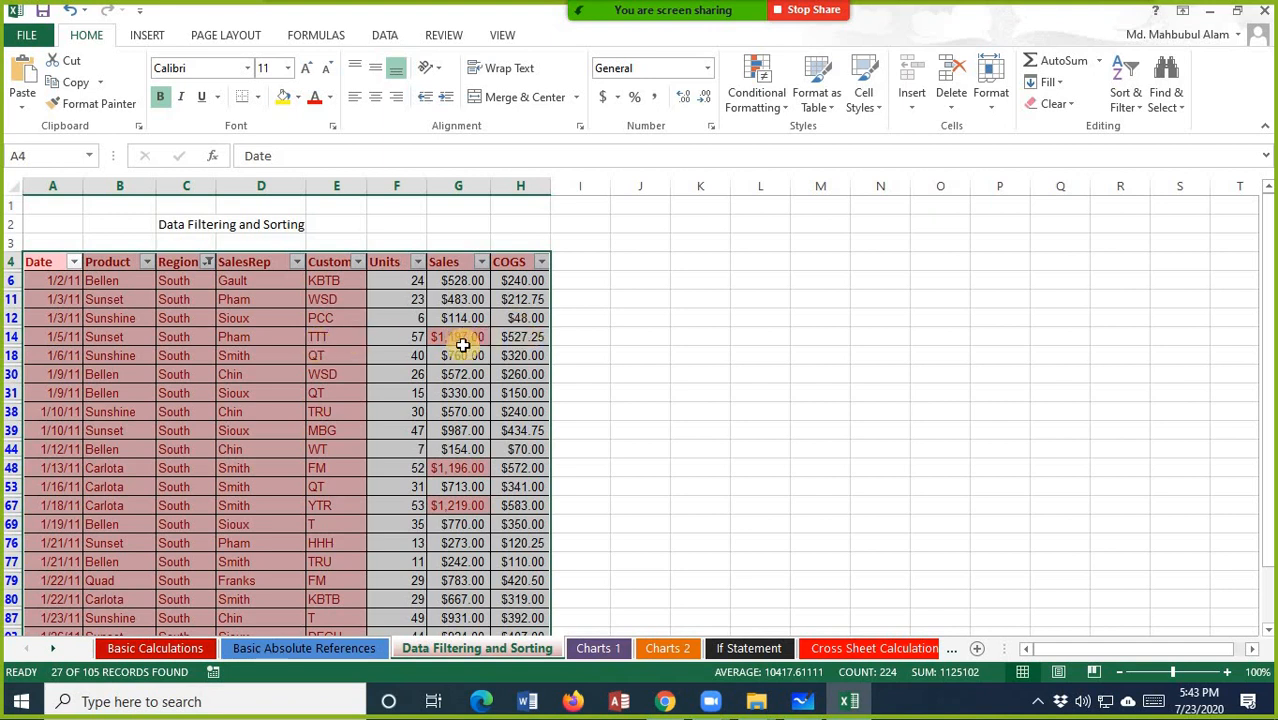
scroll(463, 344, "down", 5)
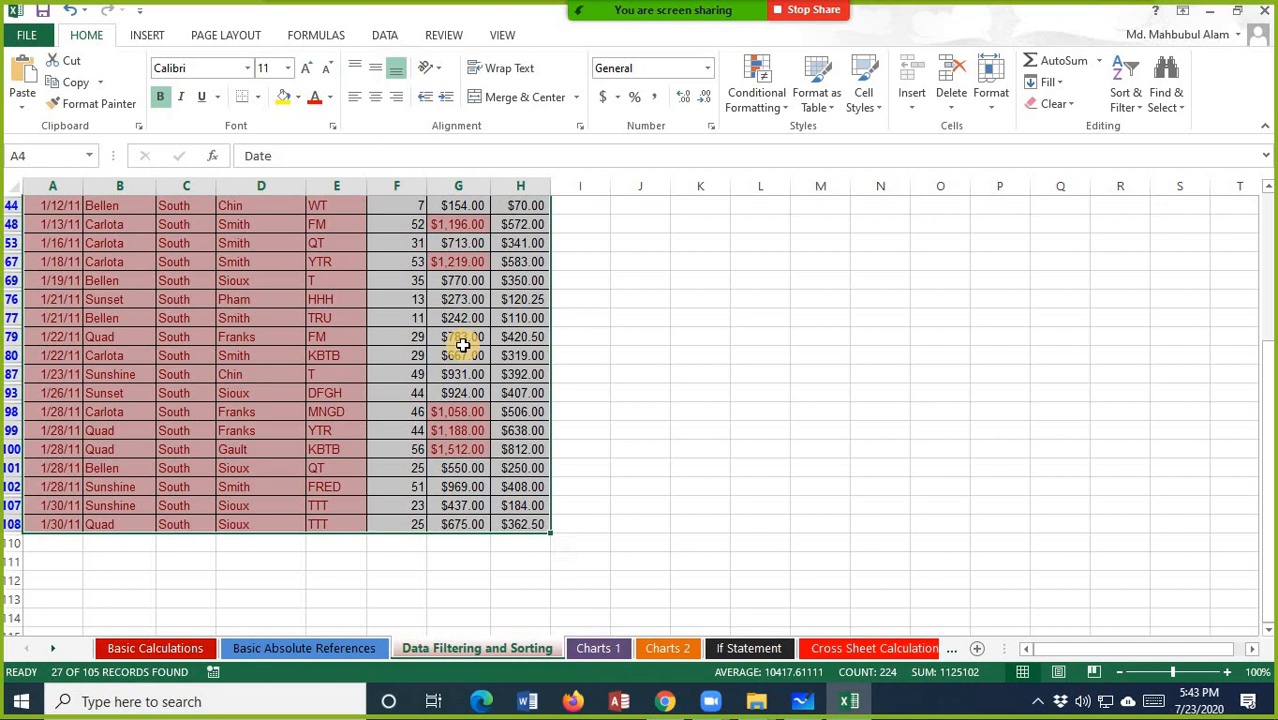
scroll(275, 408, "up", 5)
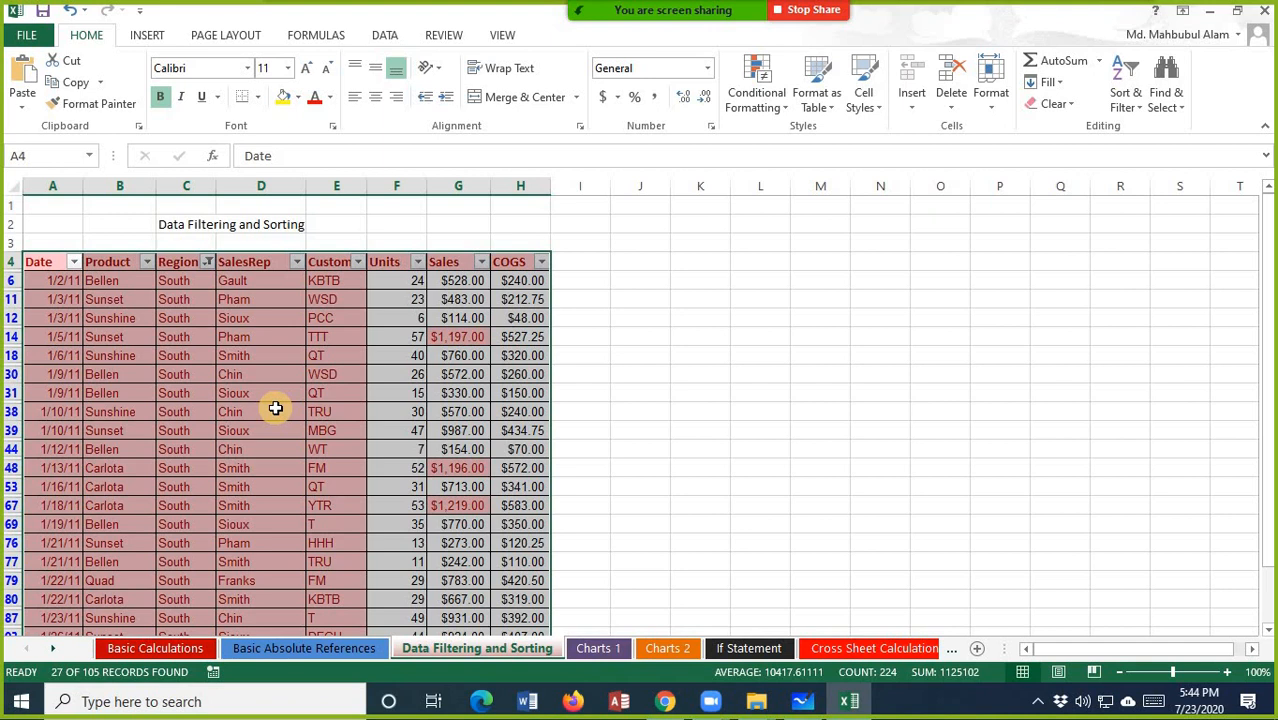
- Add a greater-than rule of 800 with Light Red Fill with Dark Red Text to the selected table and review the rows
left_click(786, 104)
mouse_move(818, 141)
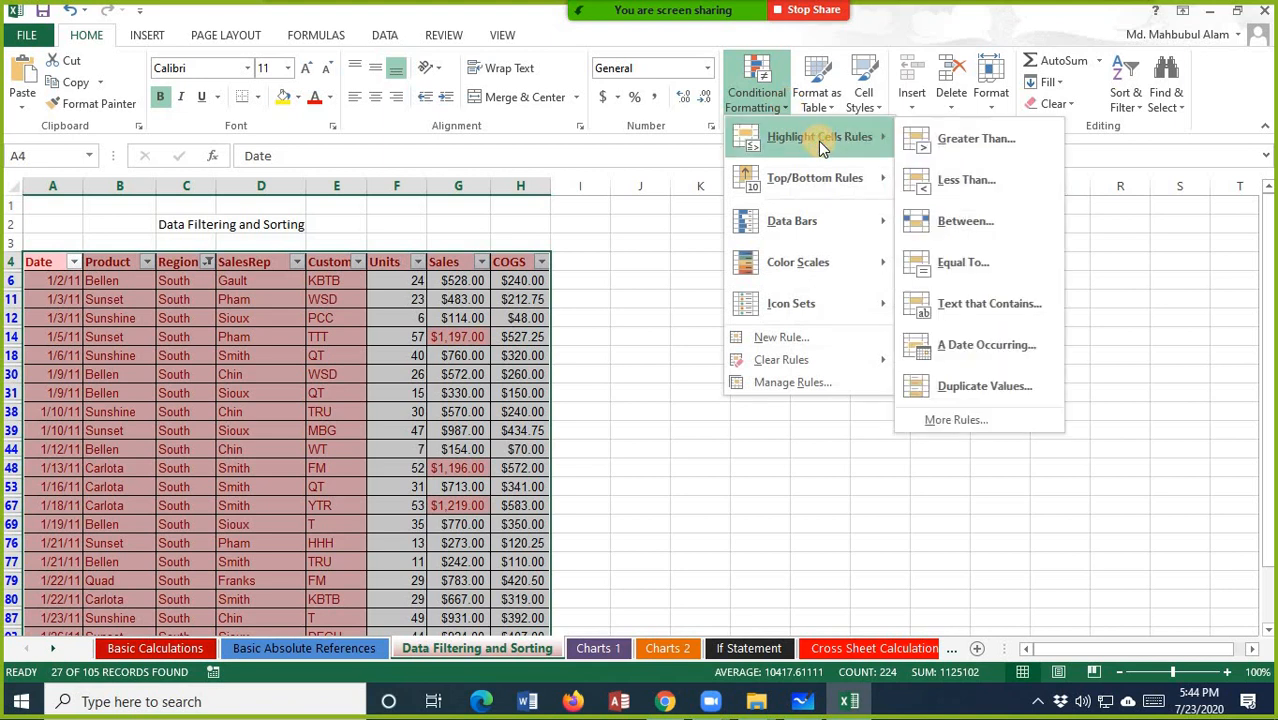
left_click(939, 139)
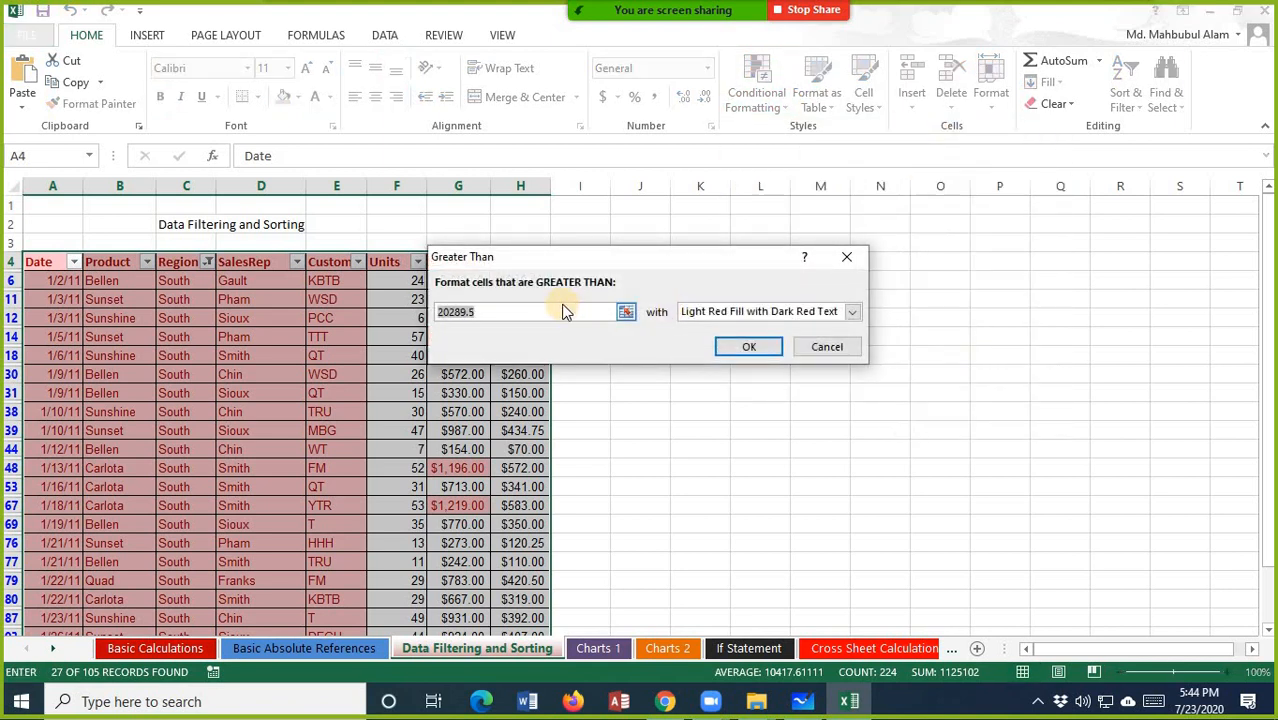
type("800")
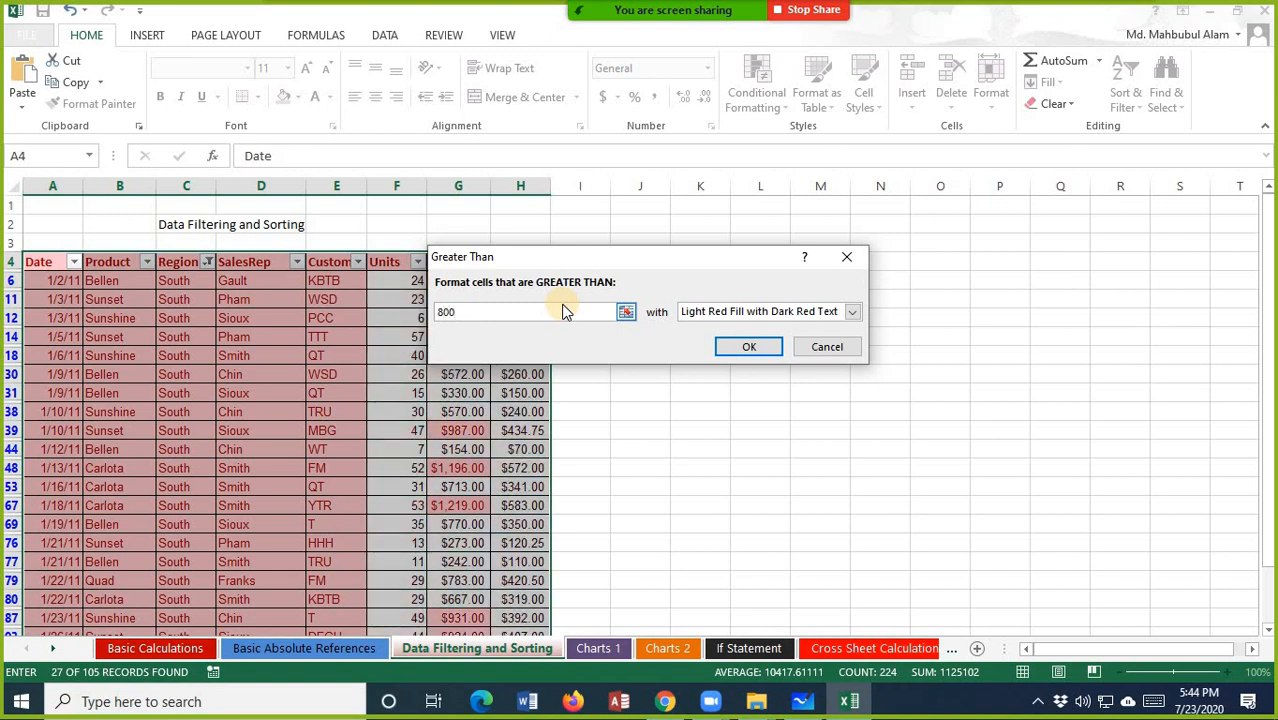
key("Return")
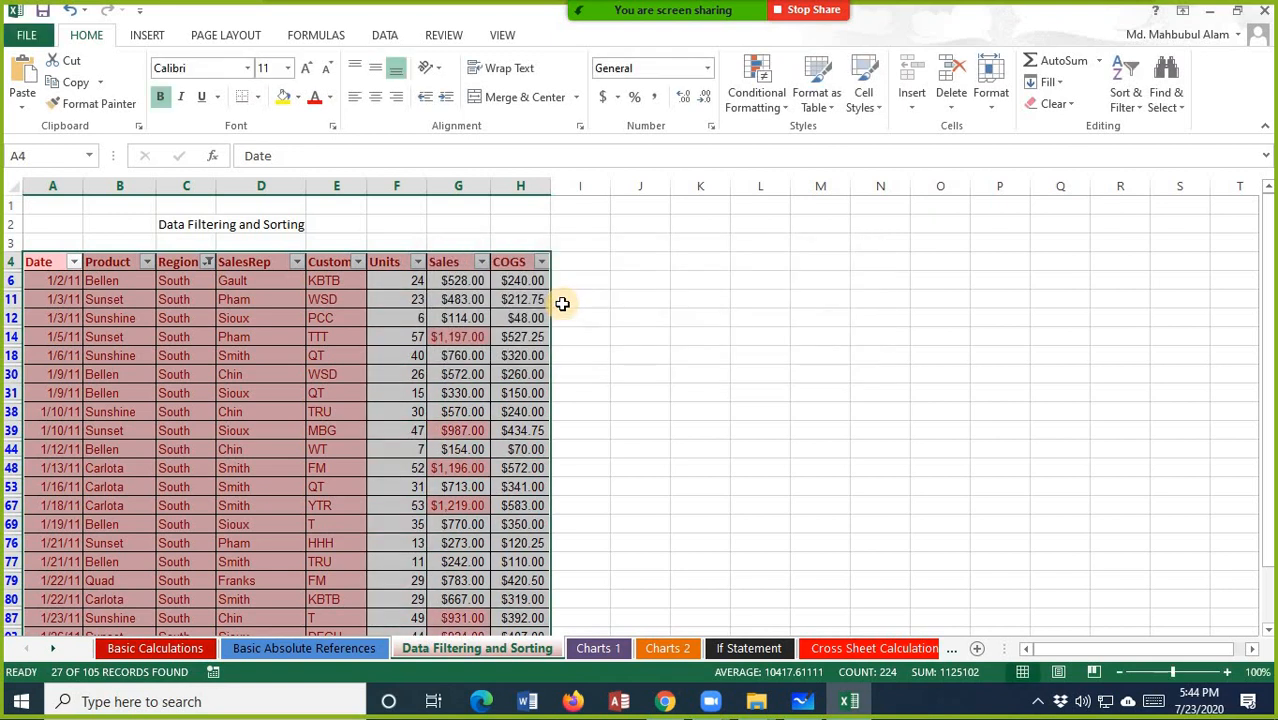
scroll(616, 340, "down", 3)
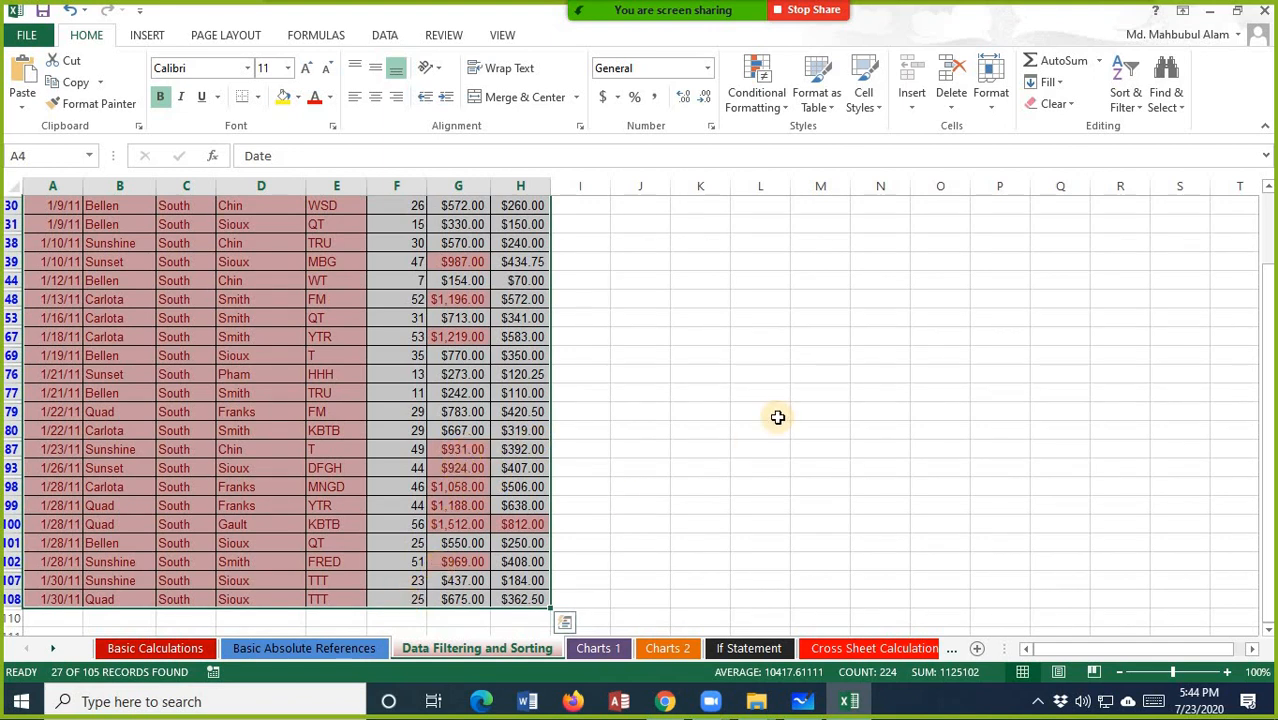
scroll(778, 414, "up", 3)
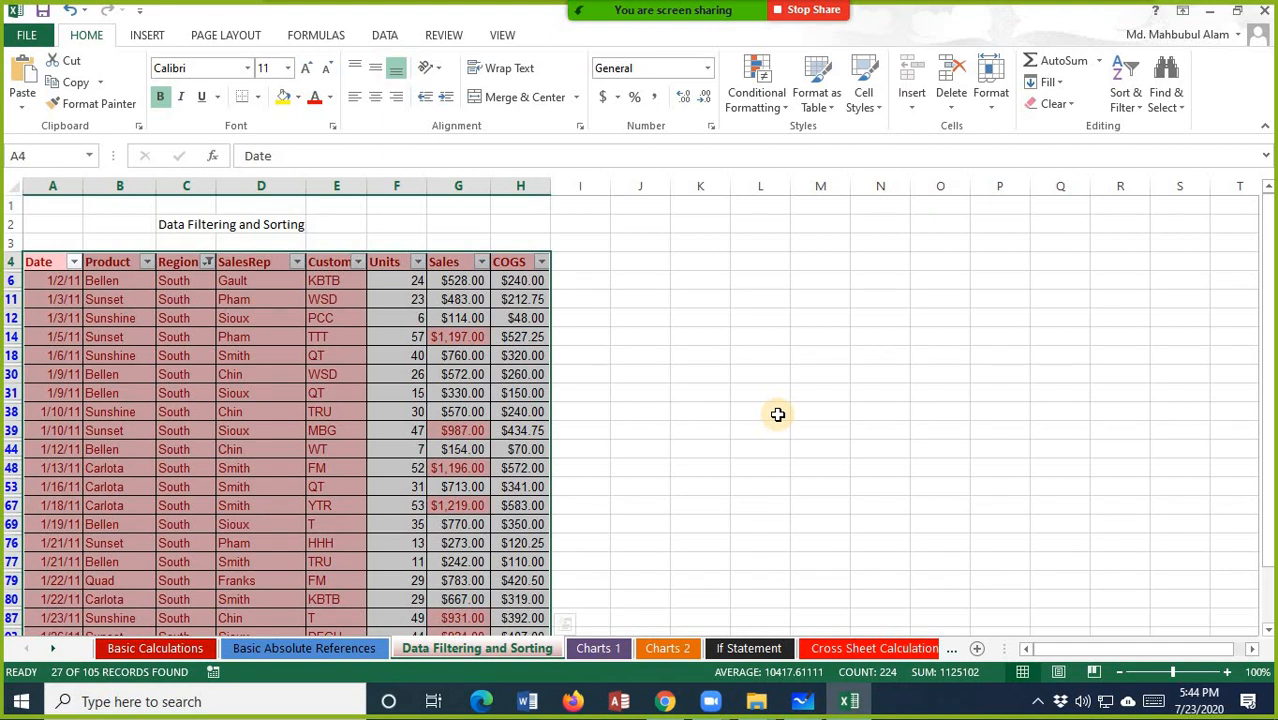
- Add another greater-than rule to the selected table with the threshold set to 1200
left_click(760, 80)
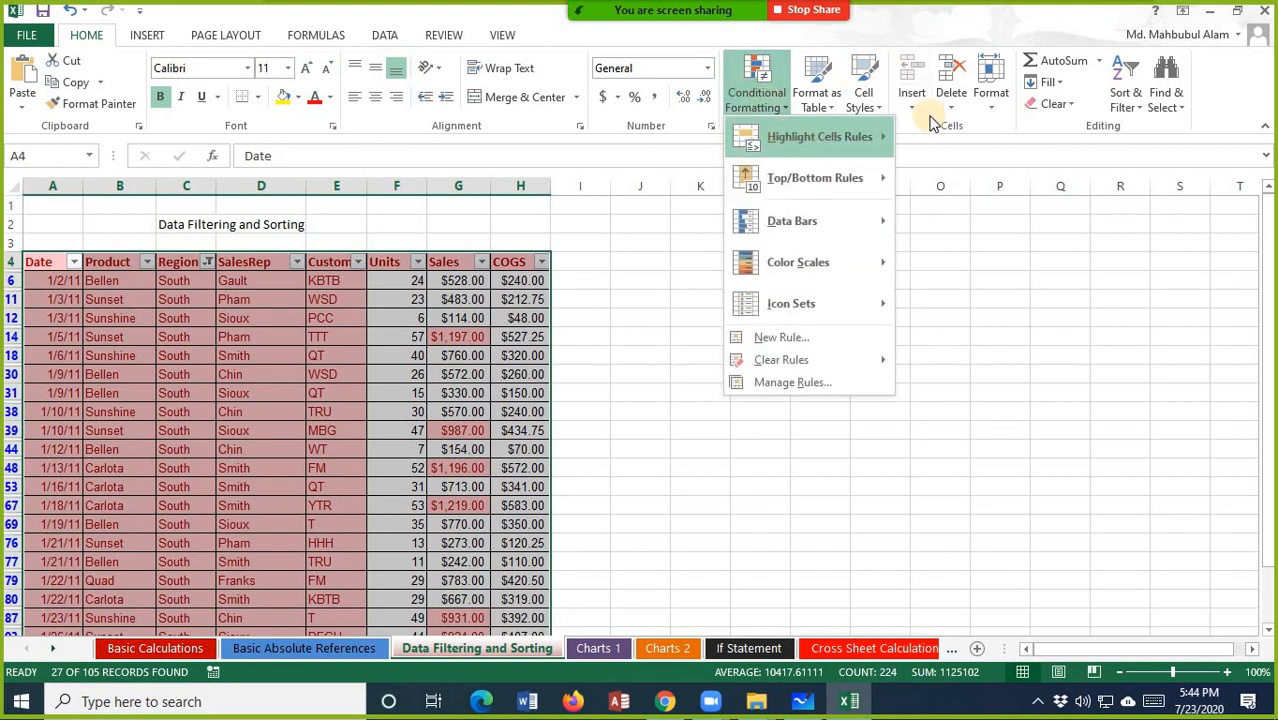
left_click(958, 134)
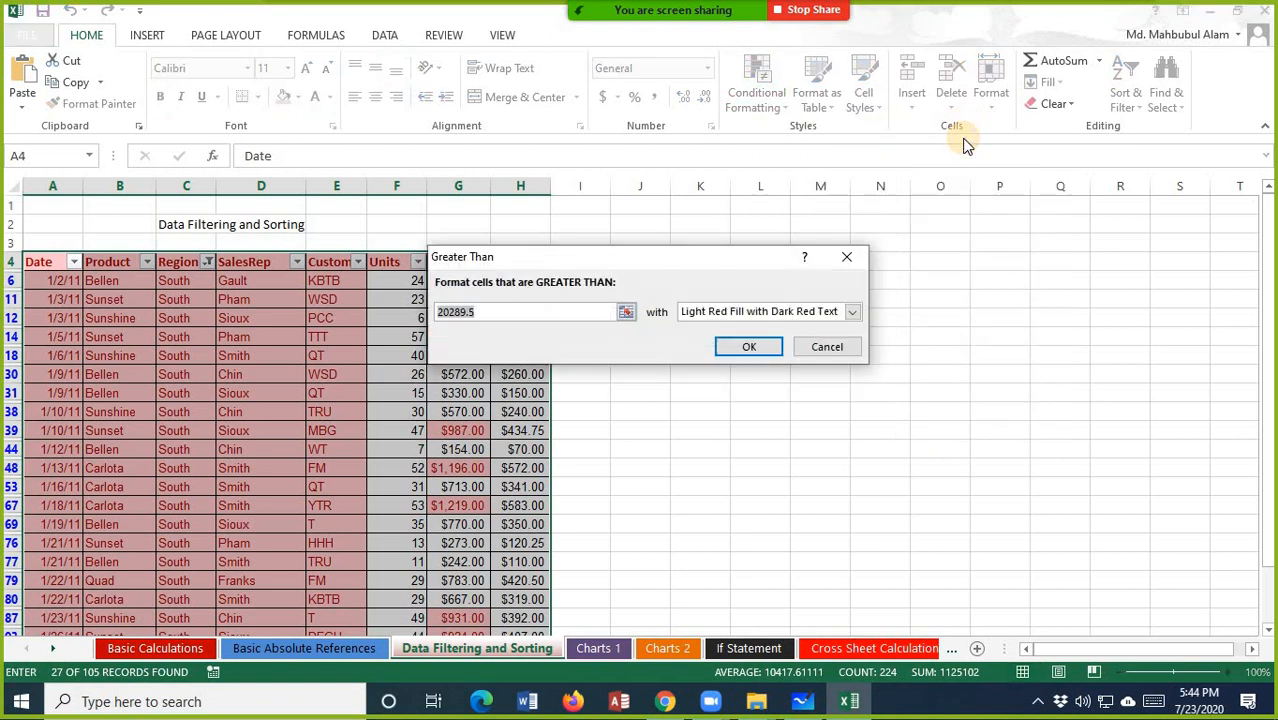
type("1200")
key("Return")
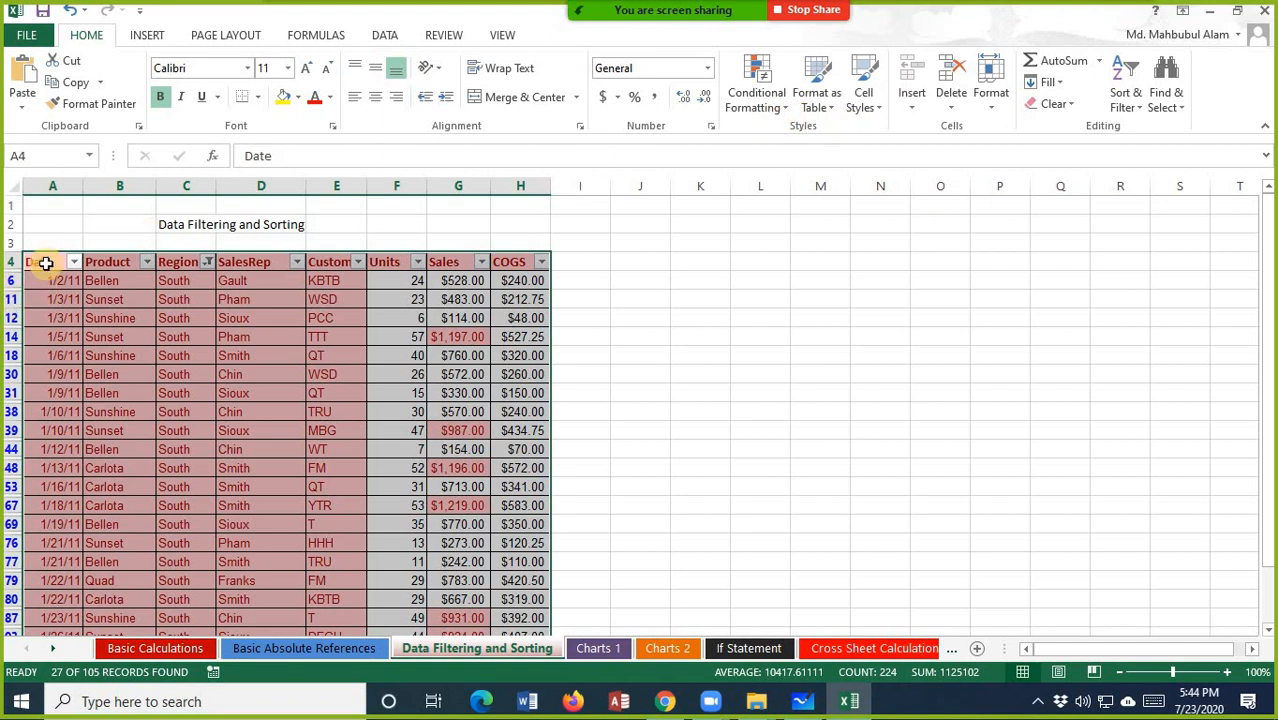
- Reselect the table range A4:H108 and apply the greater-than 1200 highlight with Light Red Fill with Dark Red Text again
left_click_drag(46, 263, 531, 611)
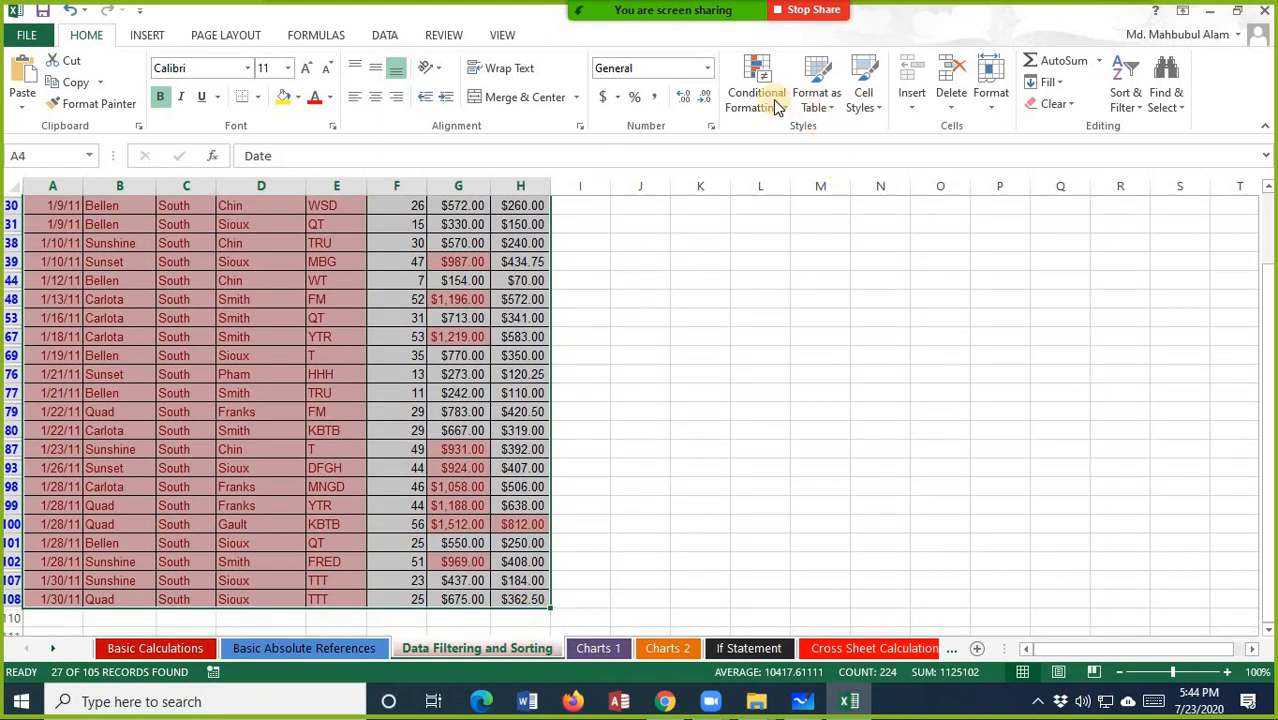
left_click(757, 88)
mouse_move(805, 140)
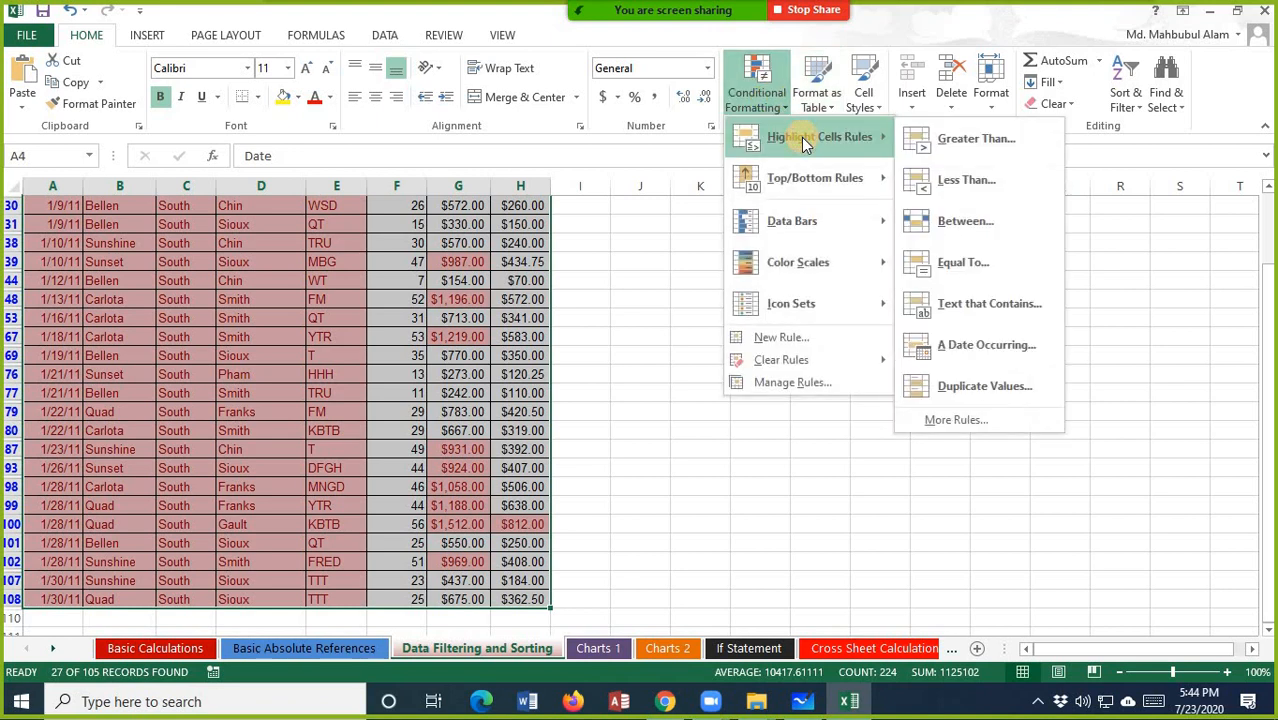
left_click(992, 134)
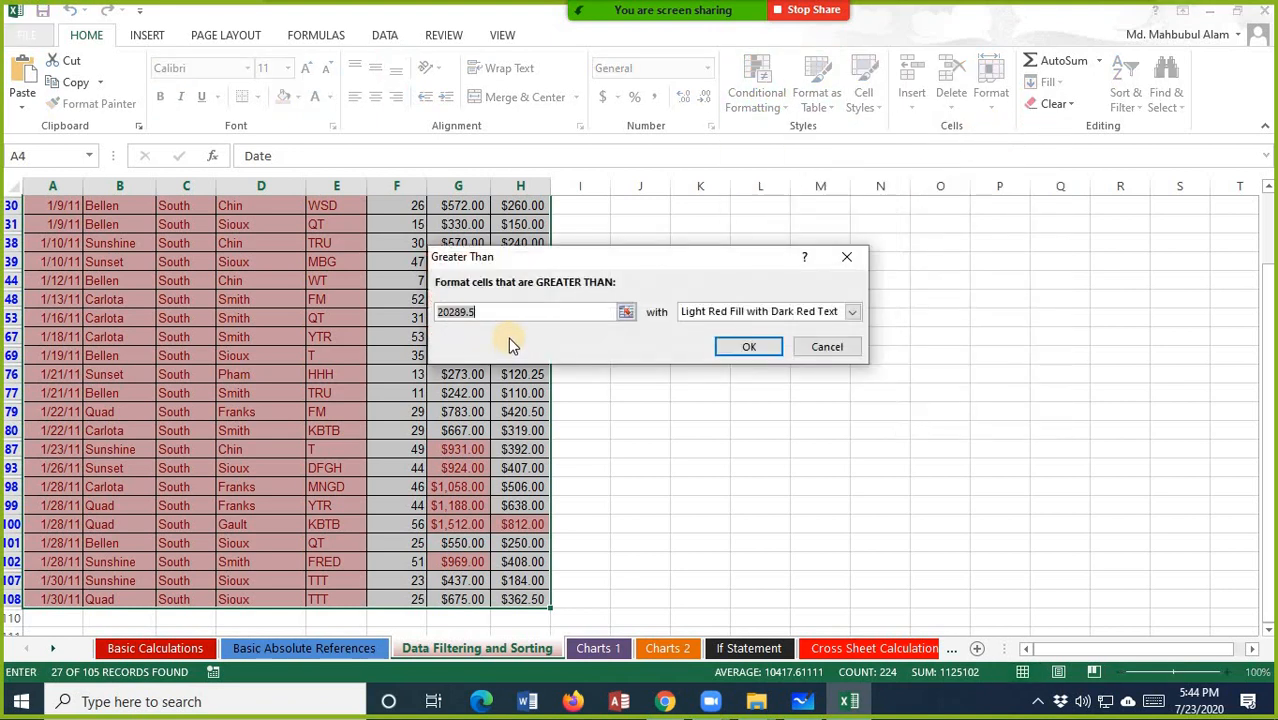
type("1200")
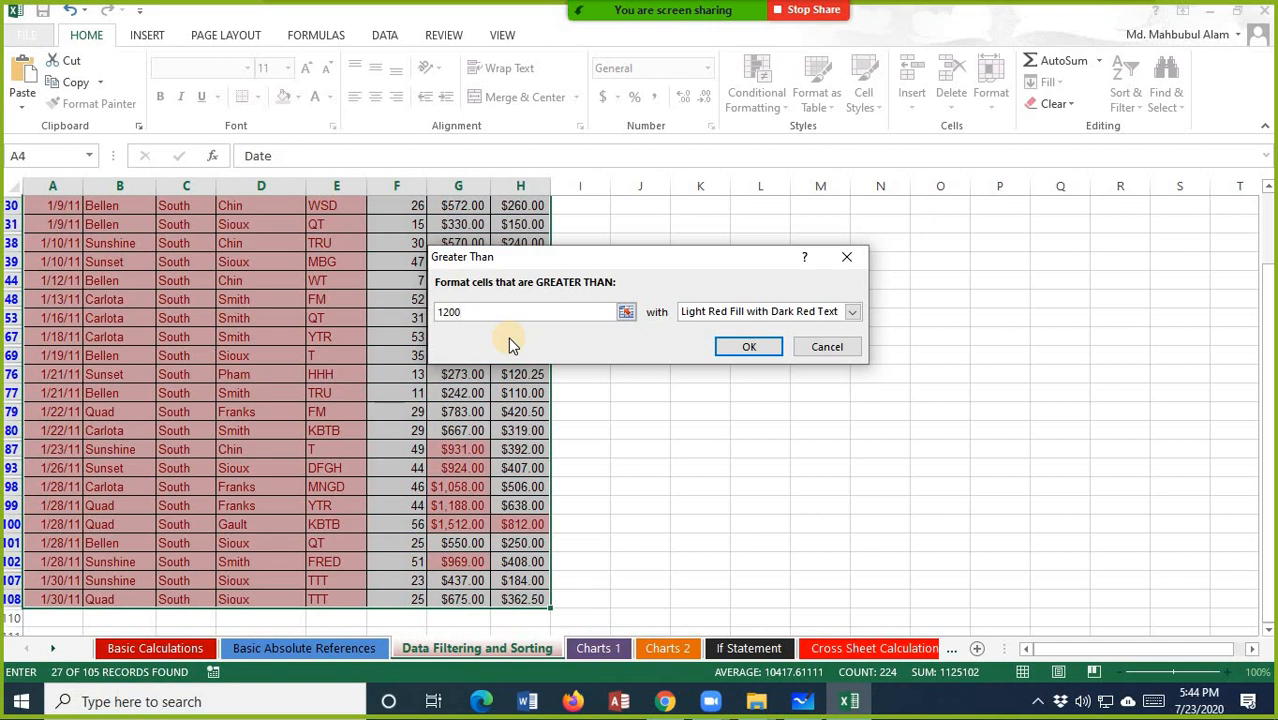
key("Return")
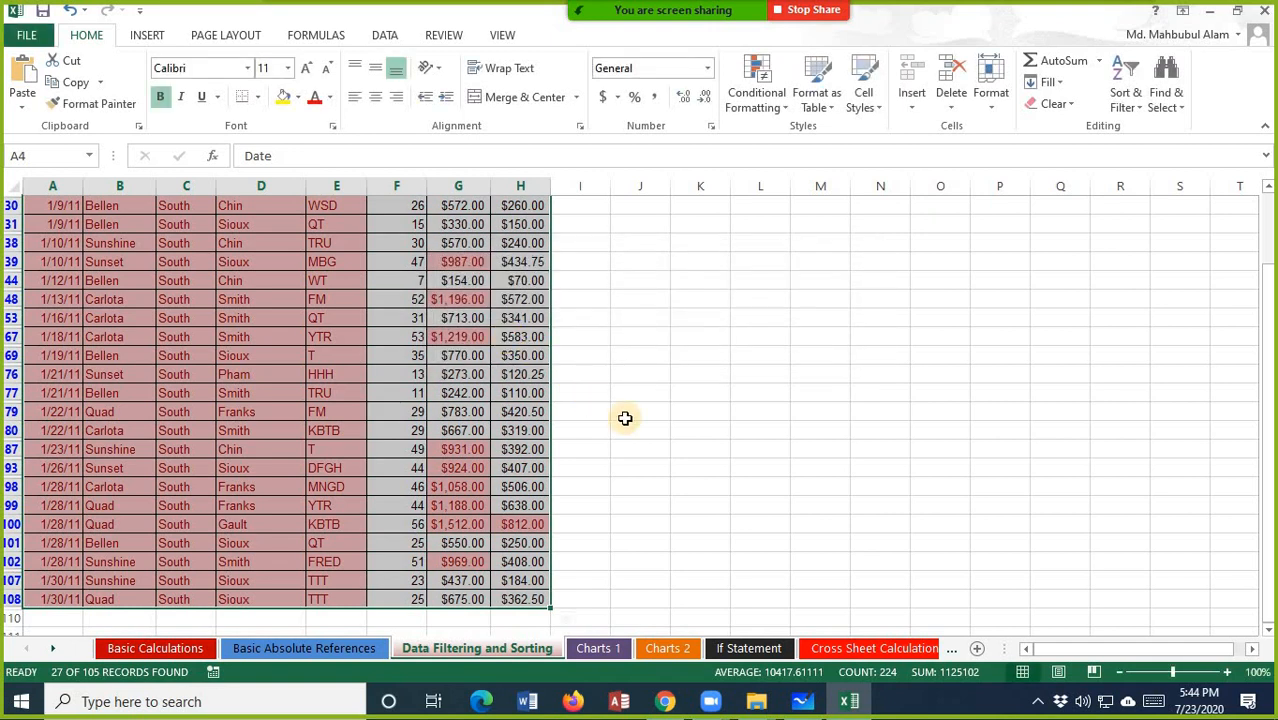
- Undo all the greater-than highlighting on the filtered table and deselect the range
scroll(625, 418, "up", 3)
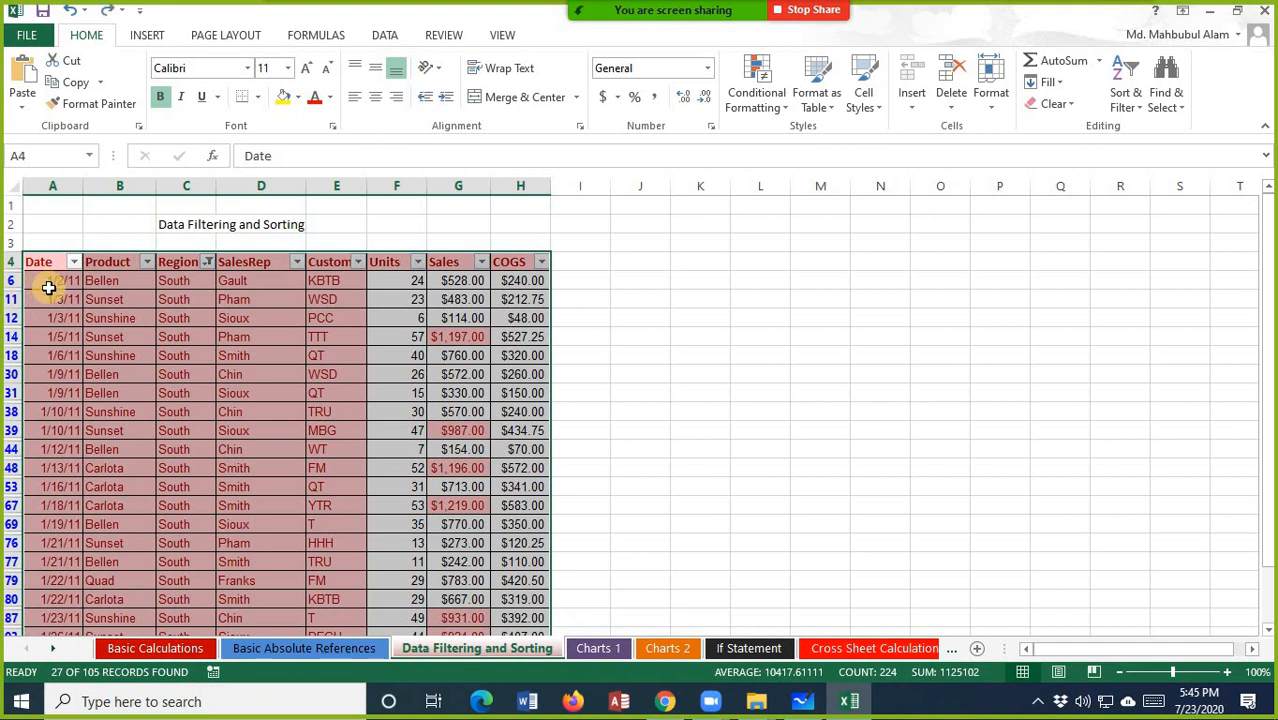
key("ctrl+z")
left_click(655, 284)
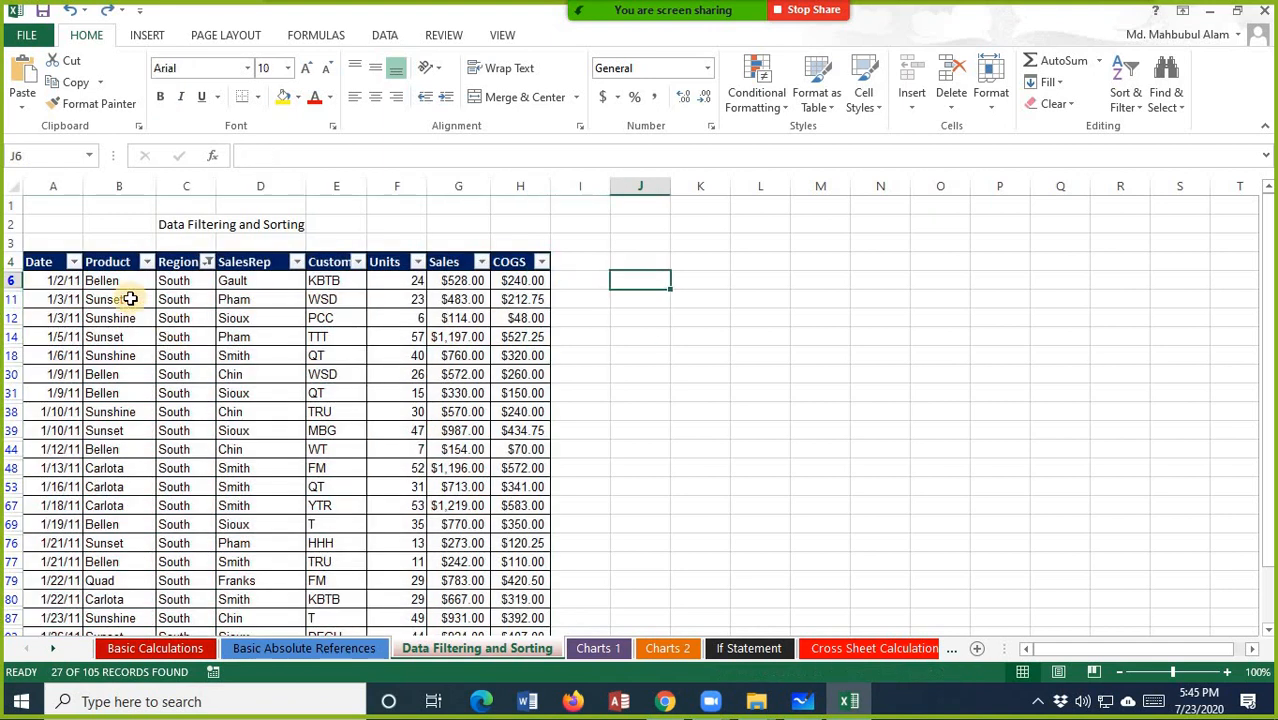
- Select the unformatted table A4:H108 and highlight cells greater than 1200 with Light Red Fill with Dark Red Text
left_click_drag(48, 262, 545, 602)
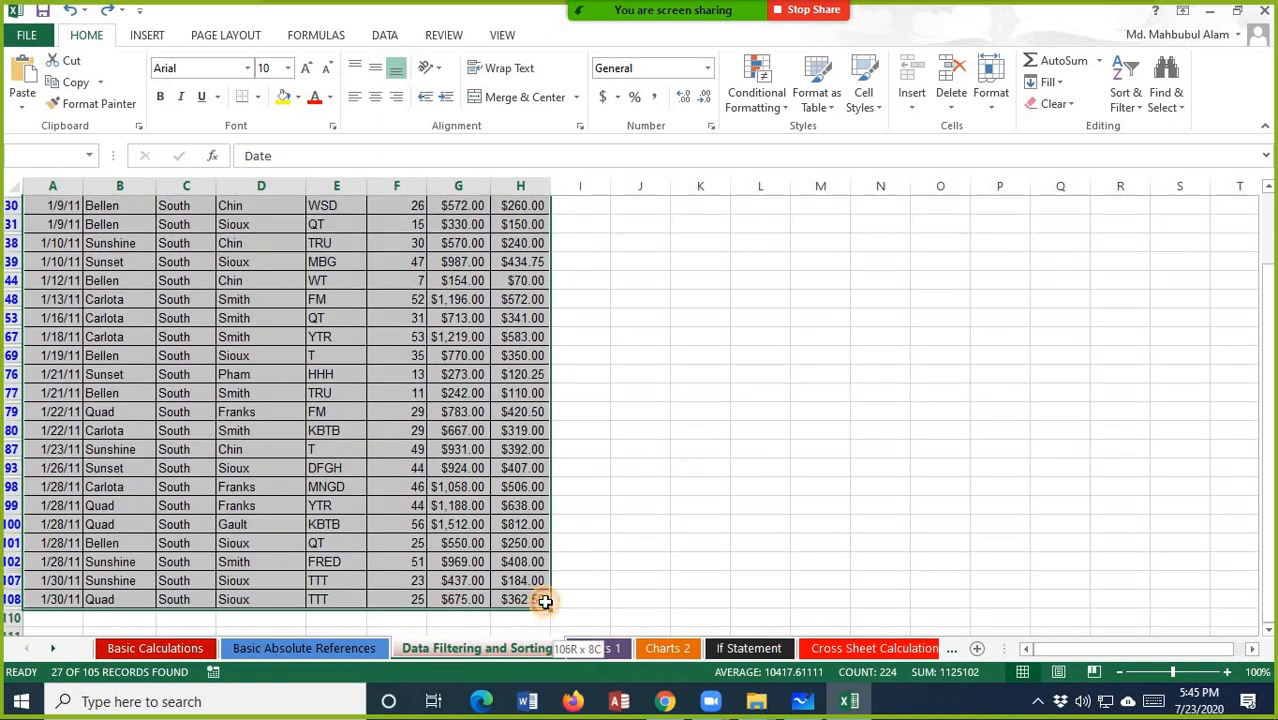
left_click(762, 100)
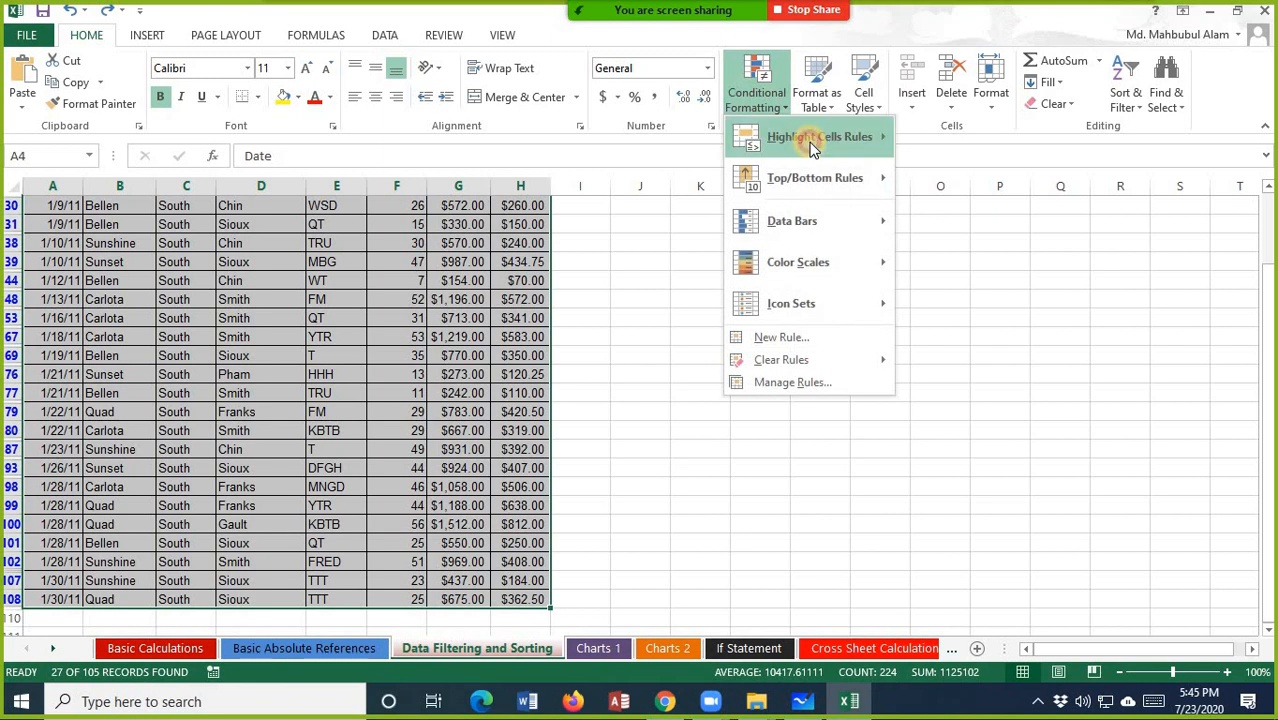
mouse_move(810, 135)
left_click(970, 138)
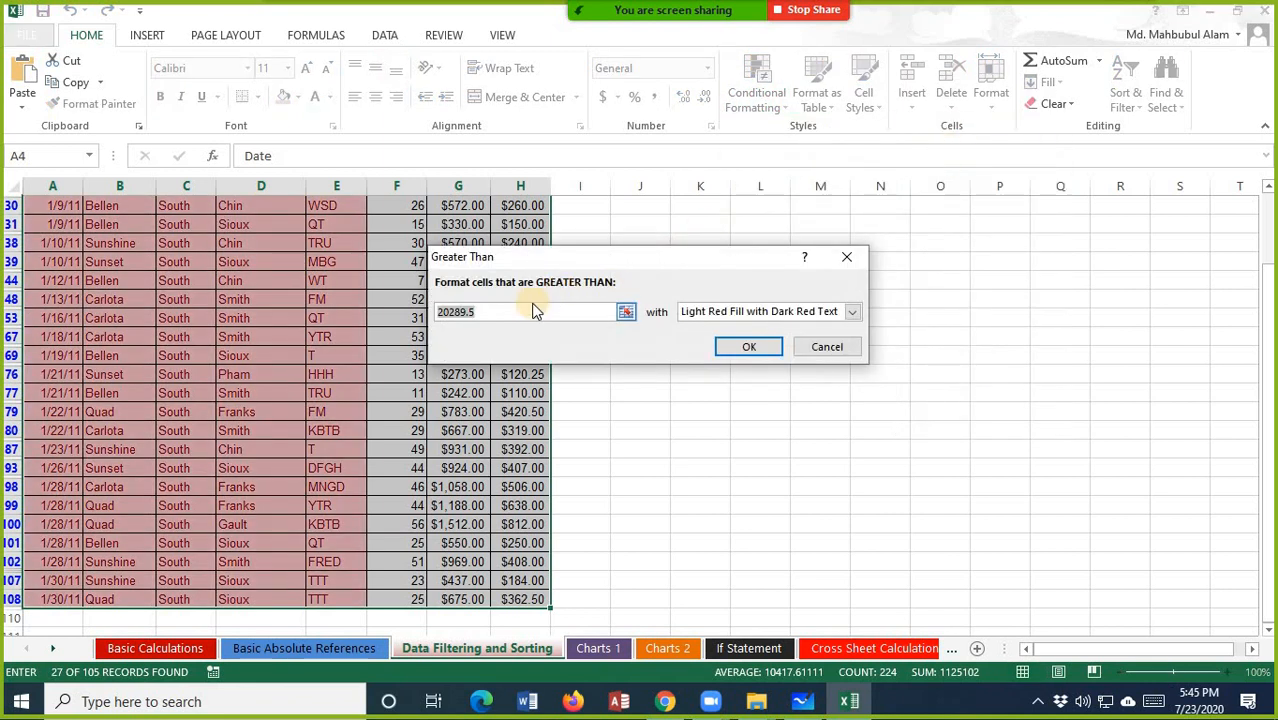
type("12")
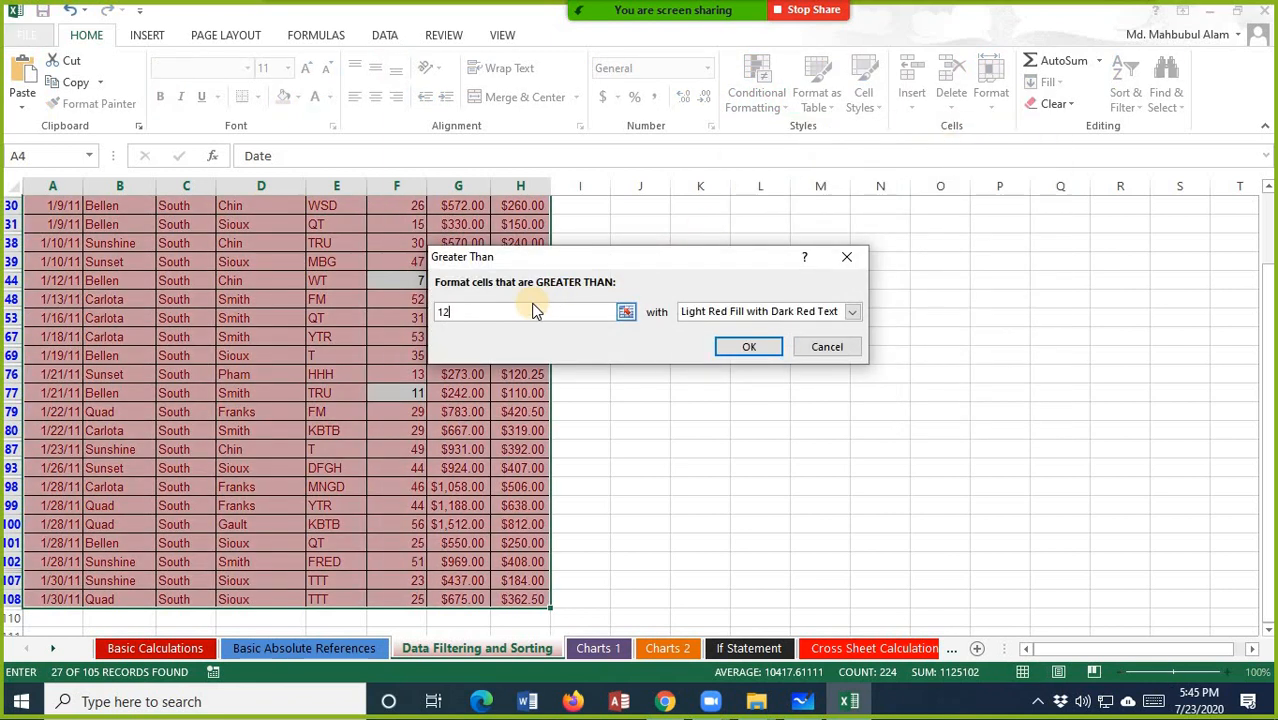
type("00")
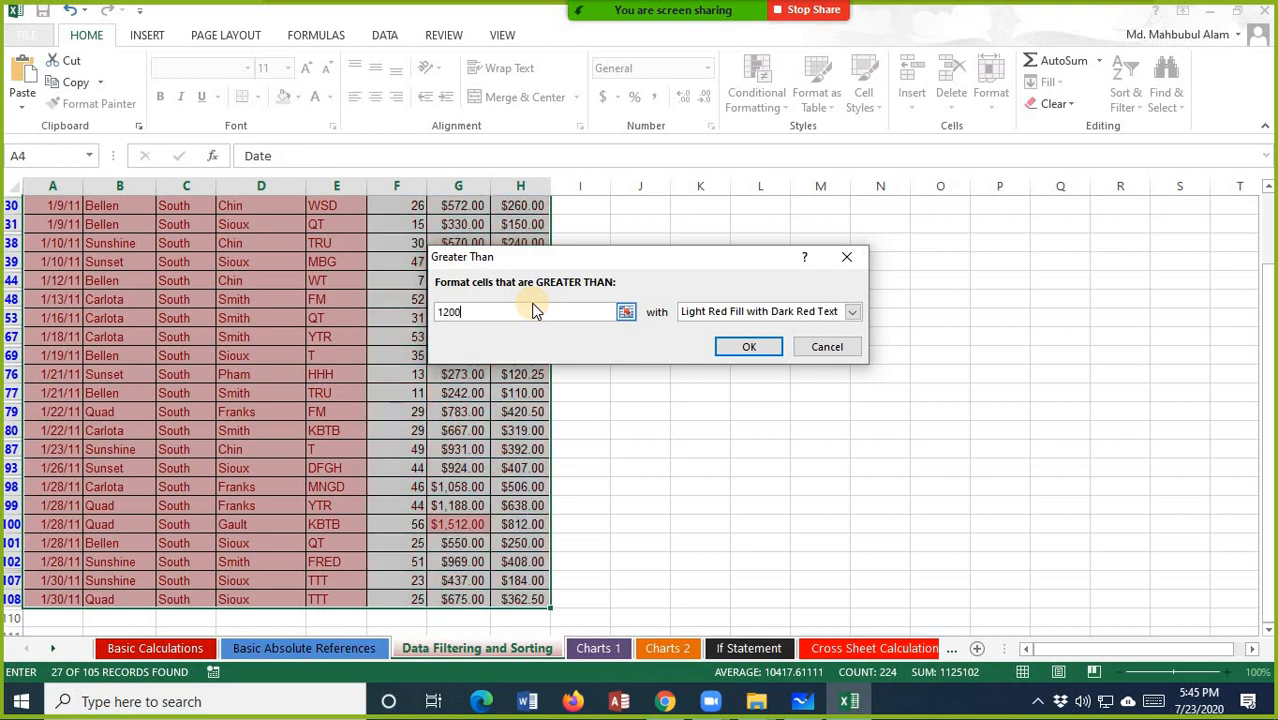
key("Return")
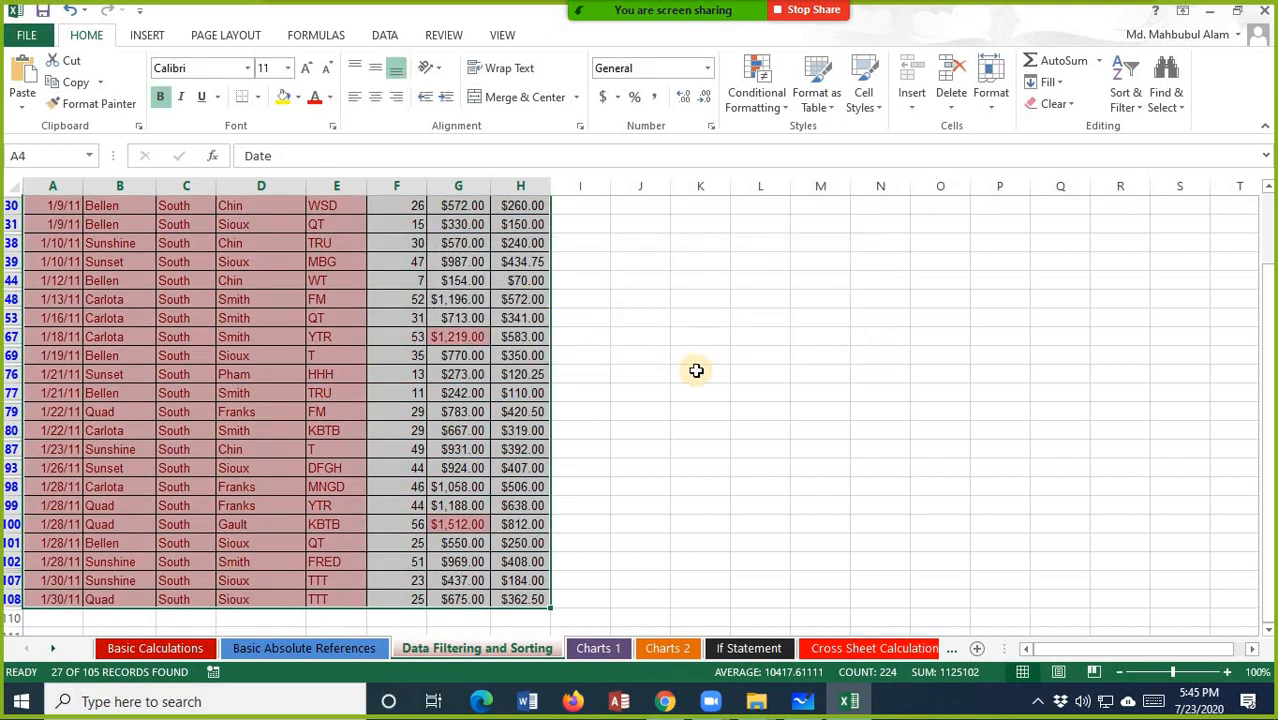
- Examine the highlighted Sales values and check the matching SalesRep cells in rows 67 and 100
scroll(696, 371, "up", 3)
scroll(696, 371, "down", 3)
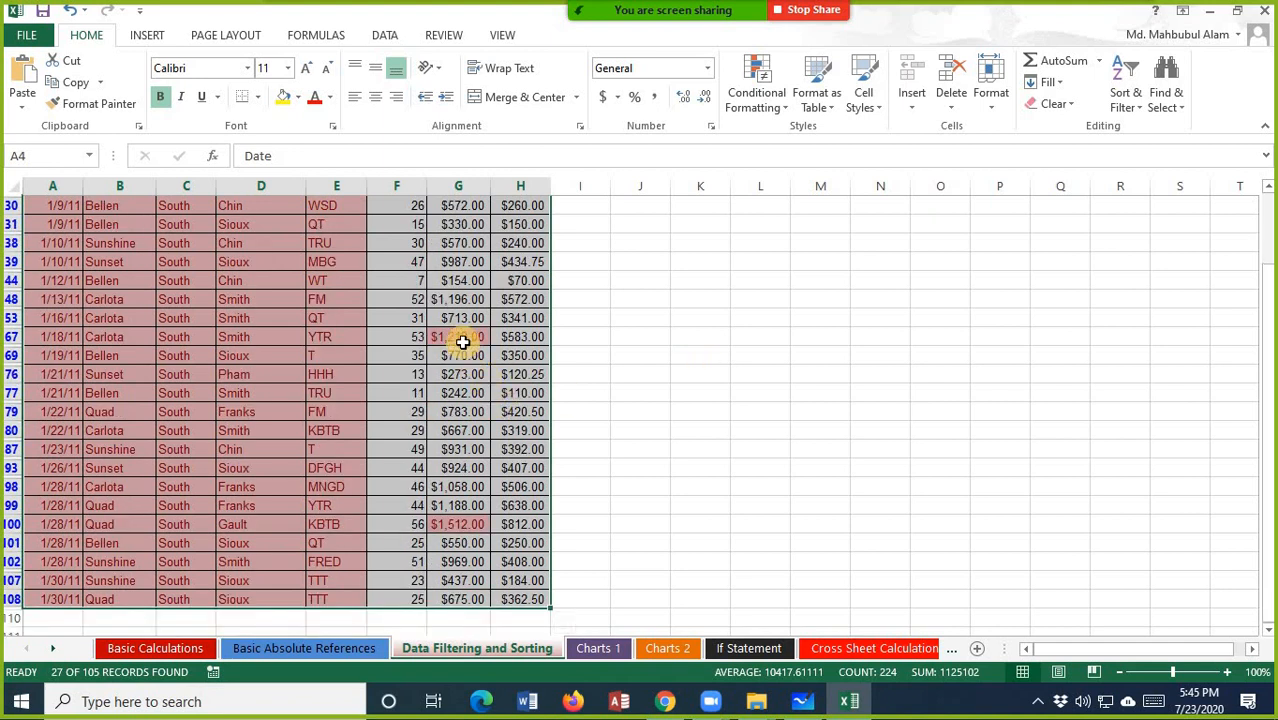
left_click(461, 338)
left_click(239, 336)
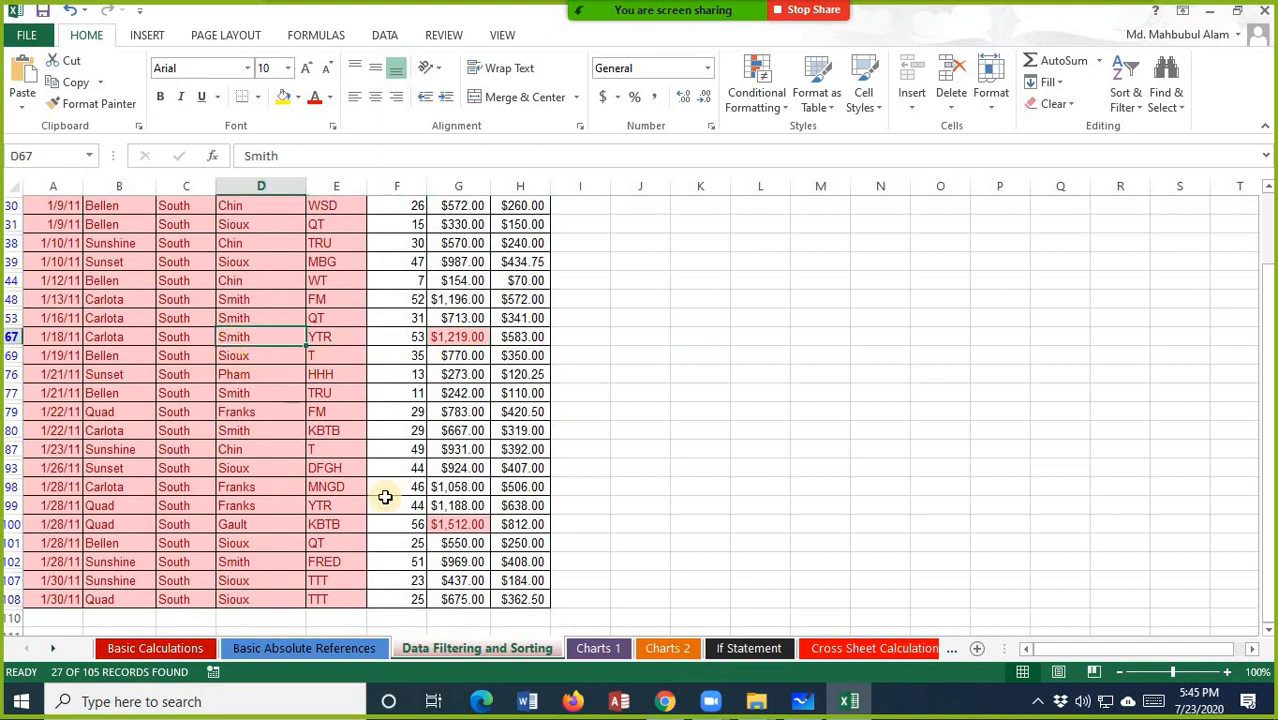
left_click(258, 525)
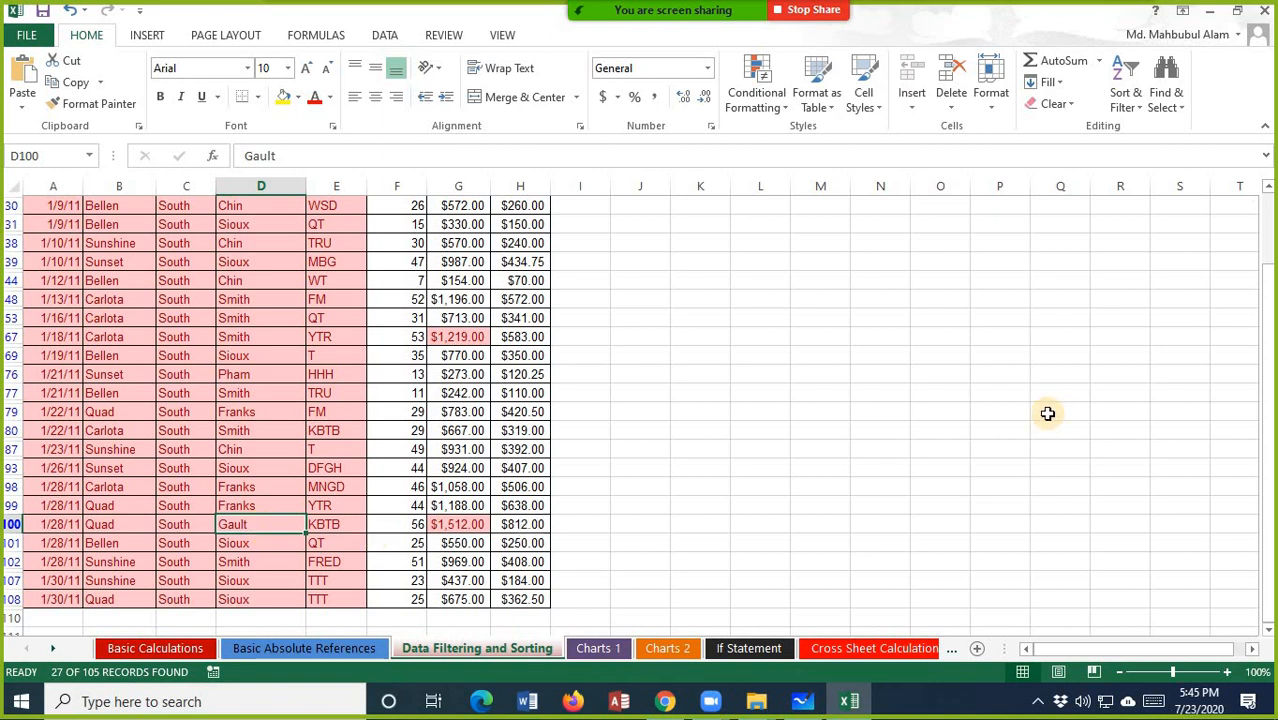
- Undo the greater-than 1200 highlighting and select an empty cell outside the table
scroll(1047, 413, "up", 3)
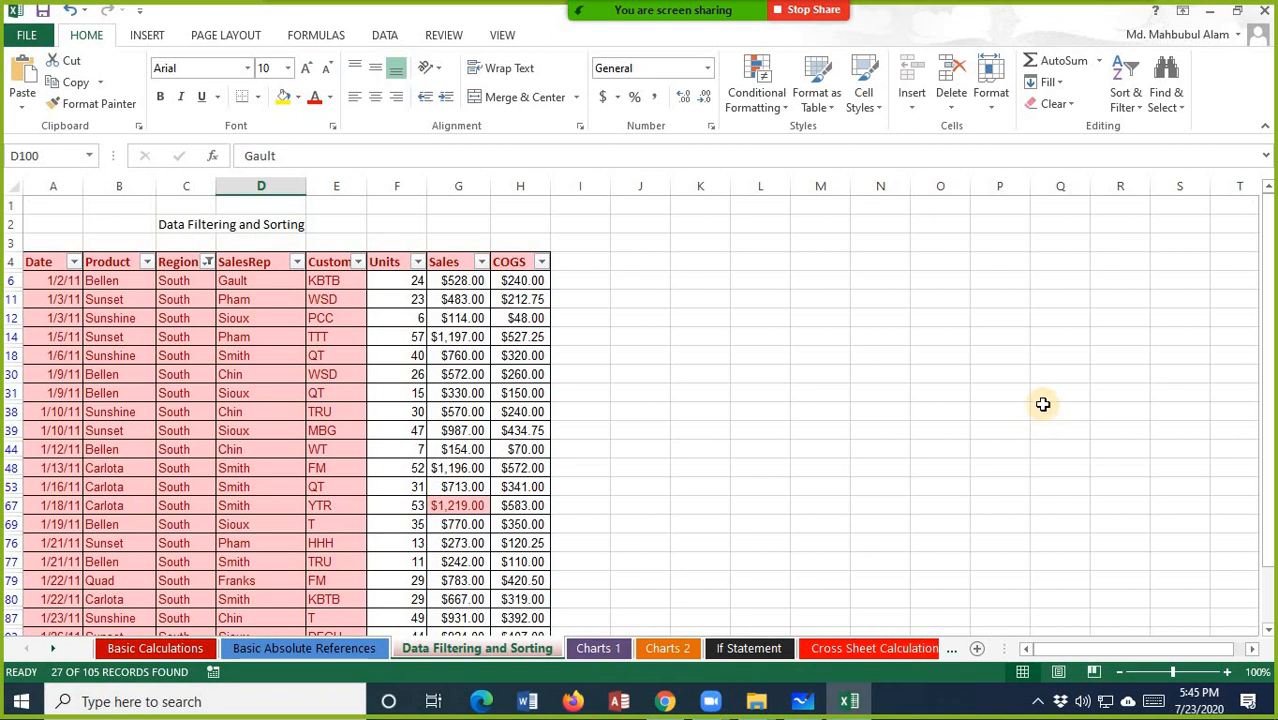
key("ctrl+z")
left_click(1013, 371)
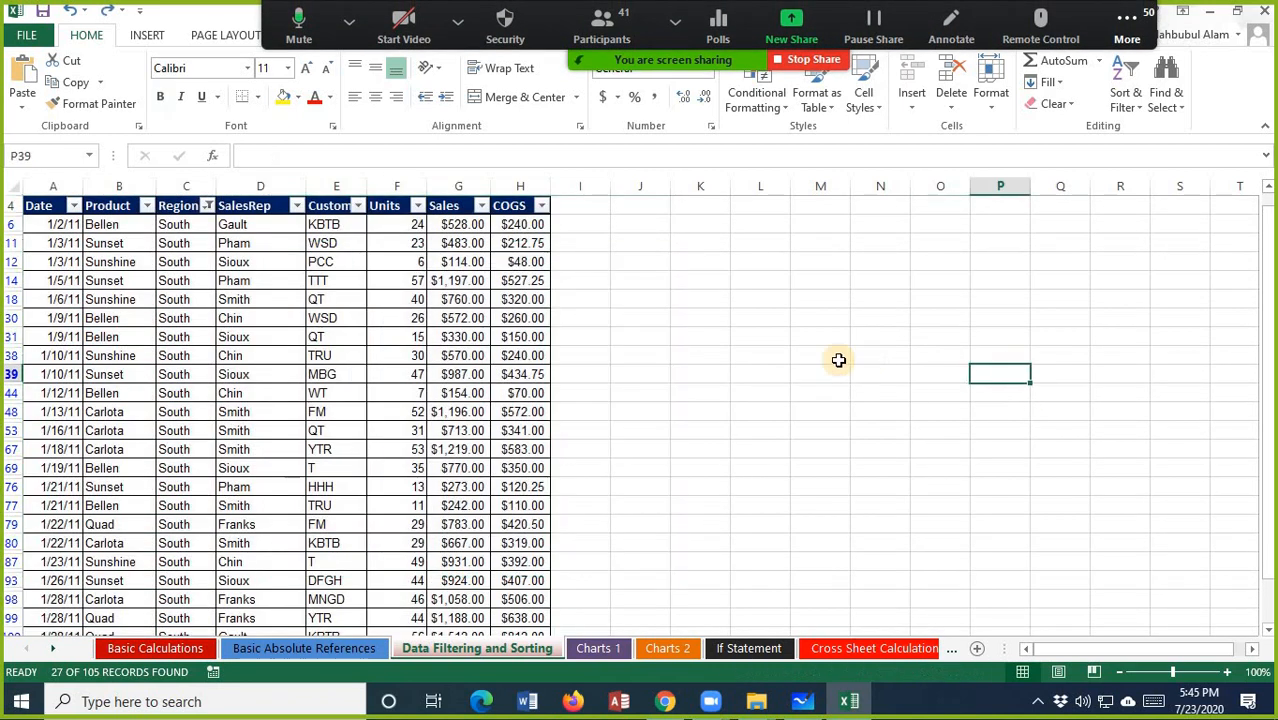
- Reset the Region filter to include all regions and look over the full sales table
scroll(839, 360, "up", 1)
left_click(197, 263)
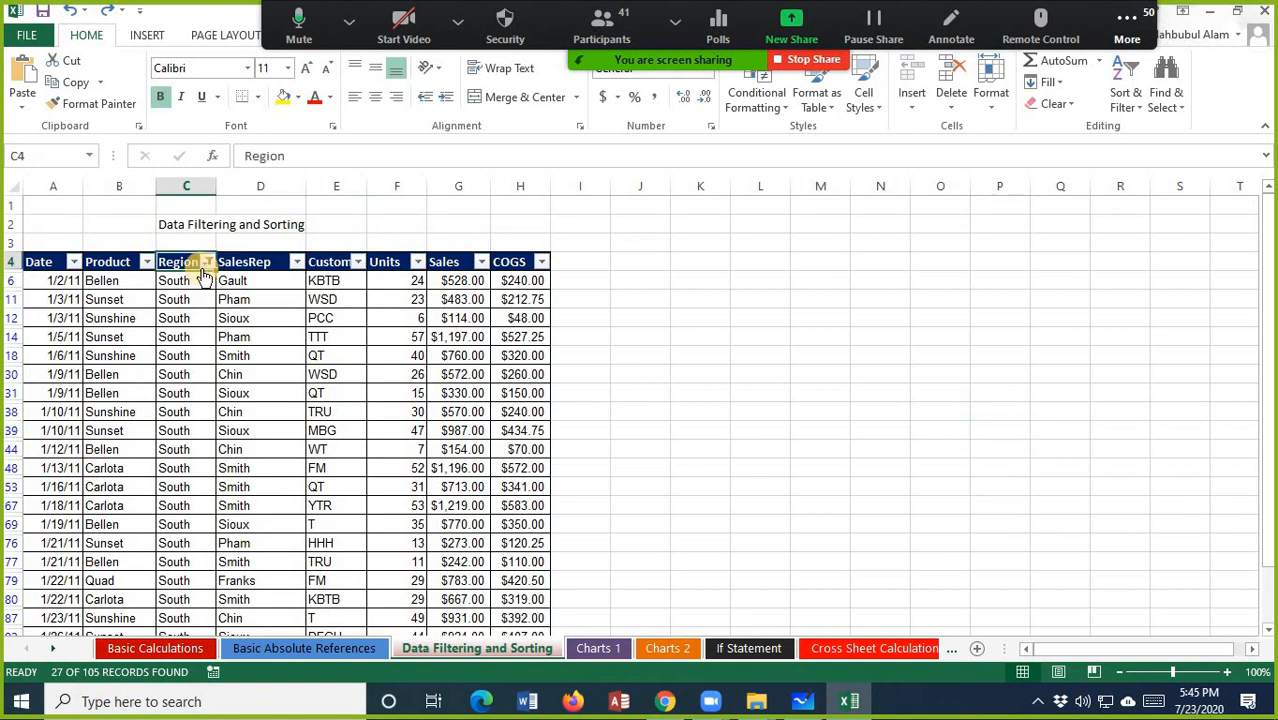
left_click(207, 262)
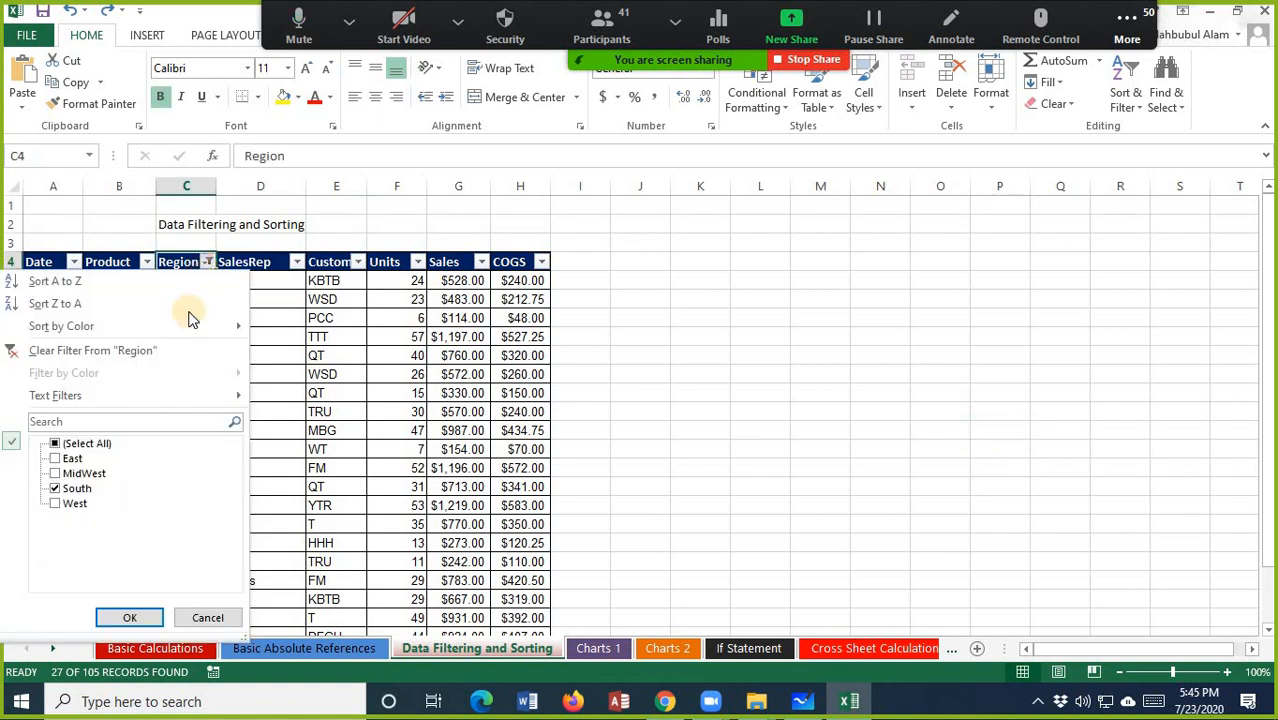
left_click(55, 443)
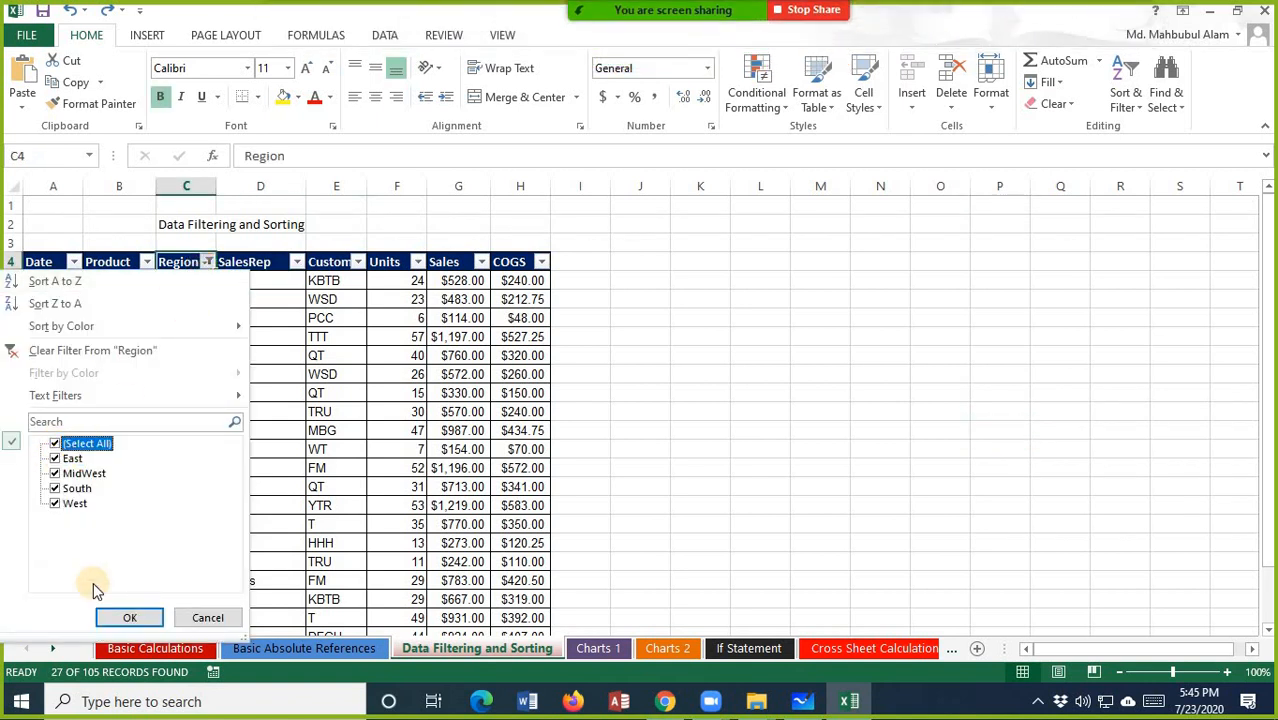
left_click(127, 619)
scroll(700, 443, "down", 11)
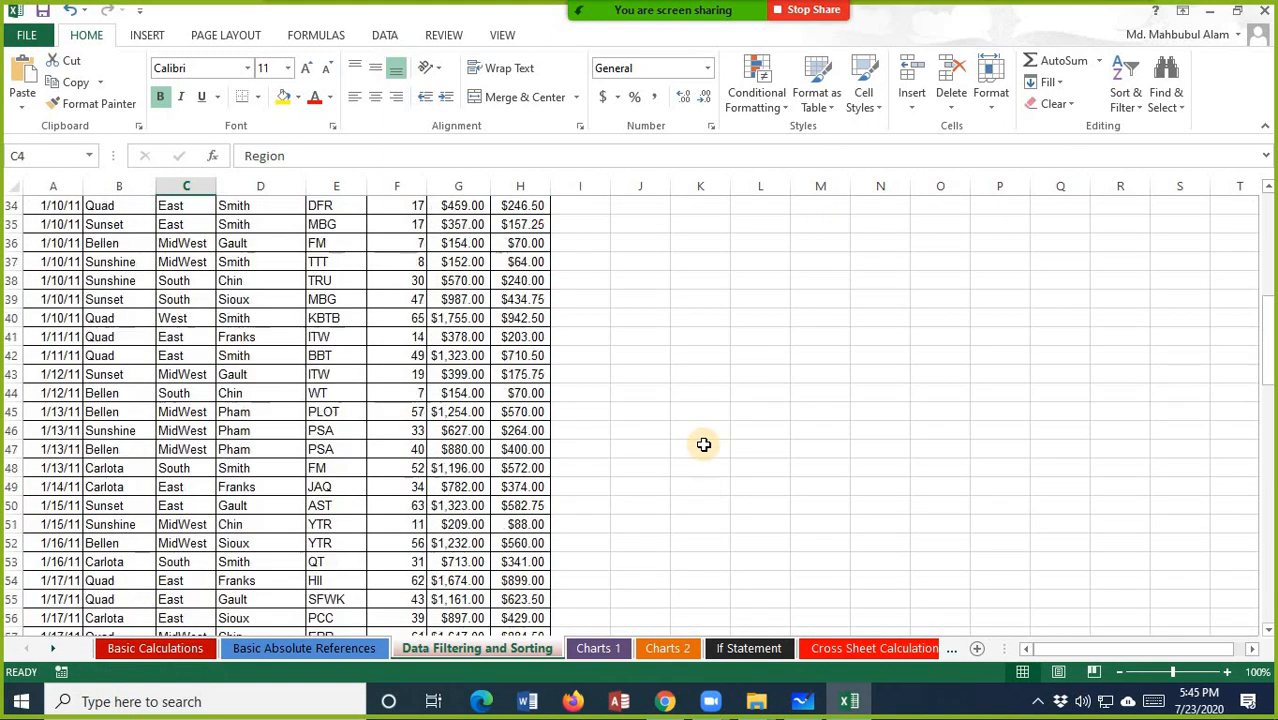
scroll(704, 444, "up", 11)
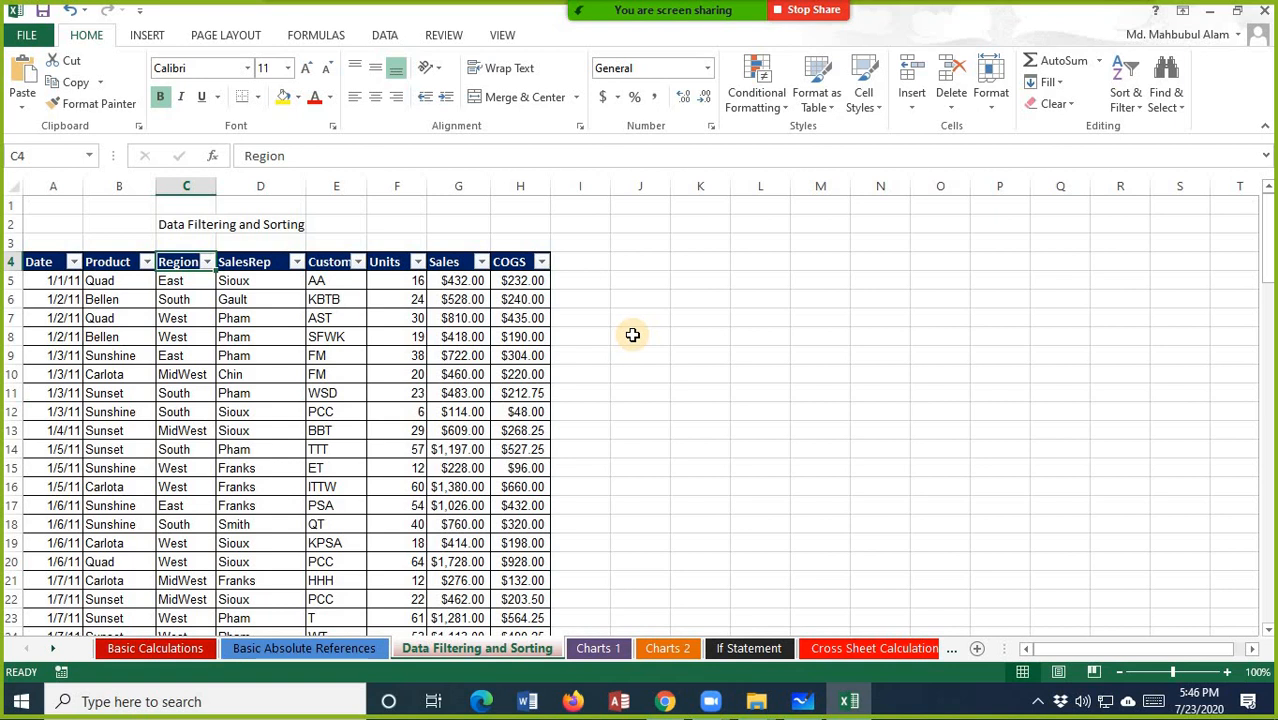
- Filter the SalesRep column to show only the first sales representative in the list
left_click(240, 374)
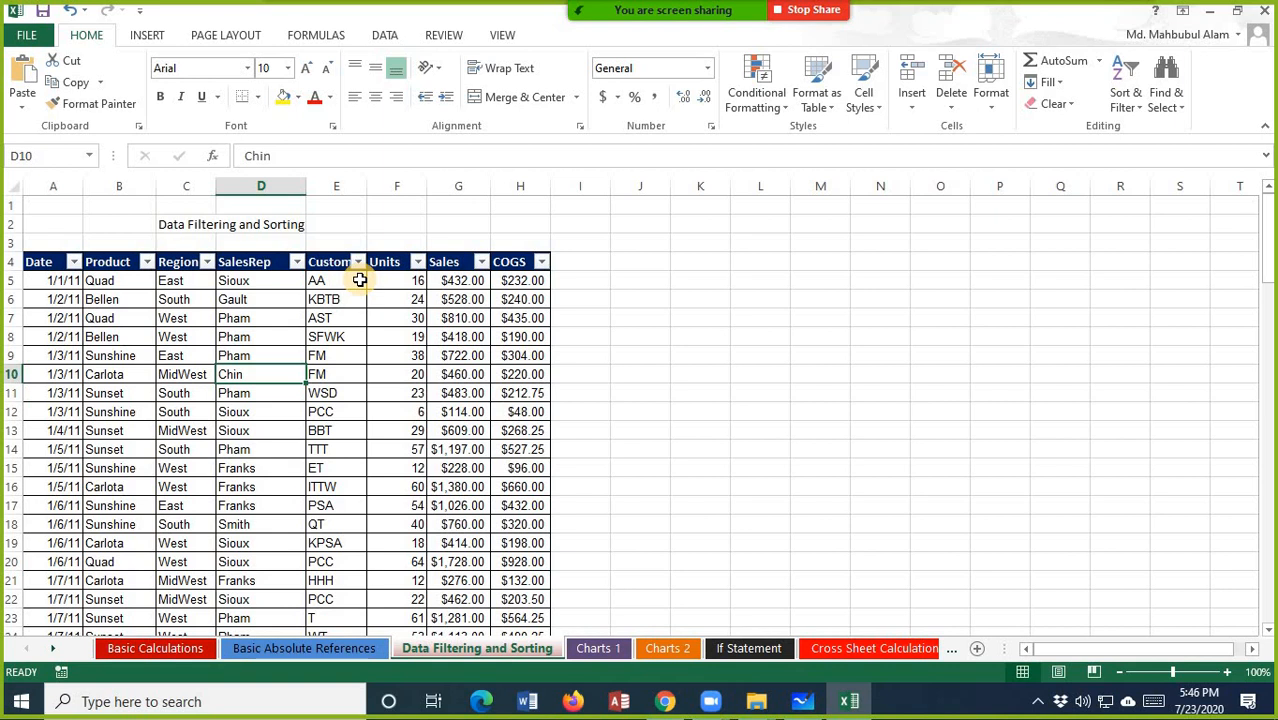
left_click(296, 263)
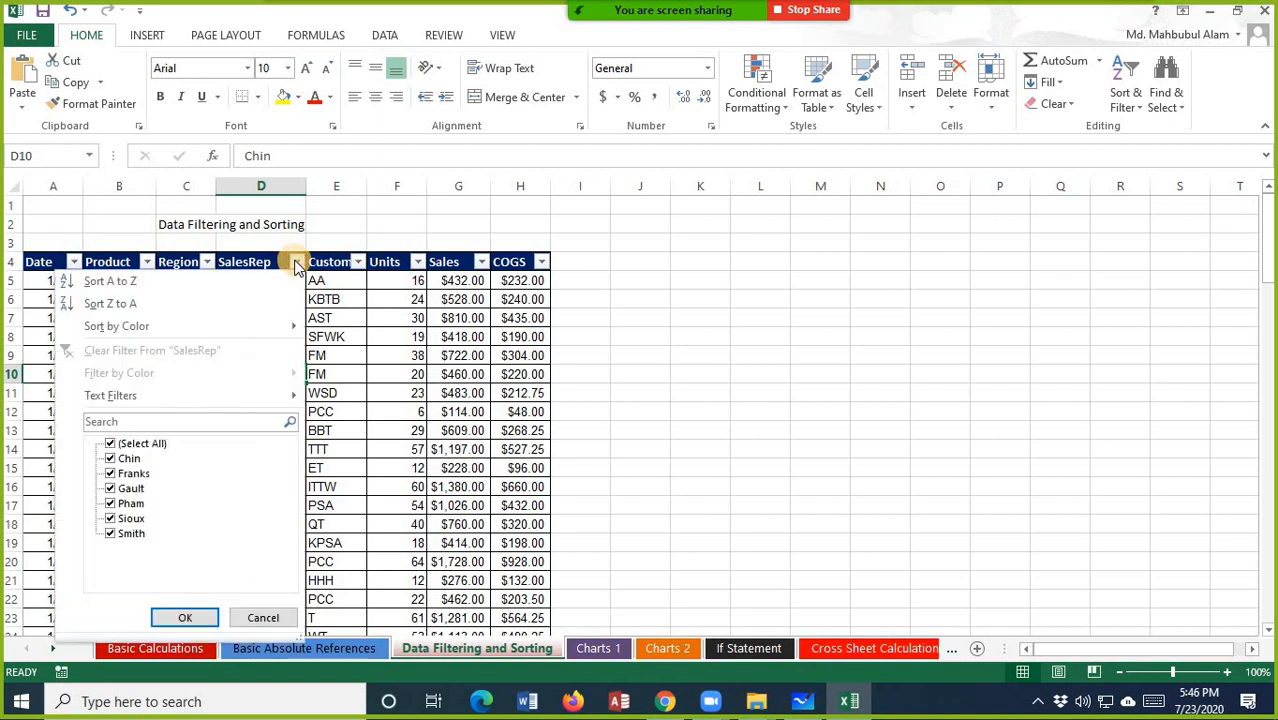
left_click(111, 443)
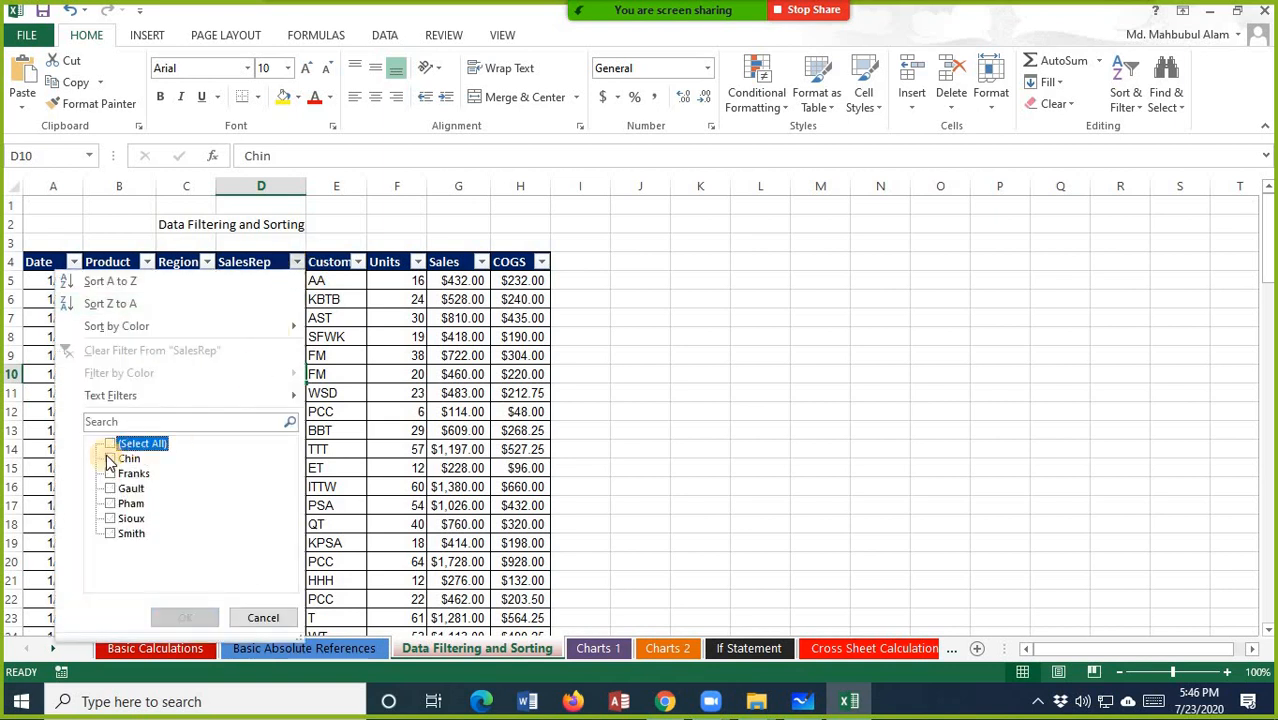
left_click(110, 458)
left_click(185, 617)
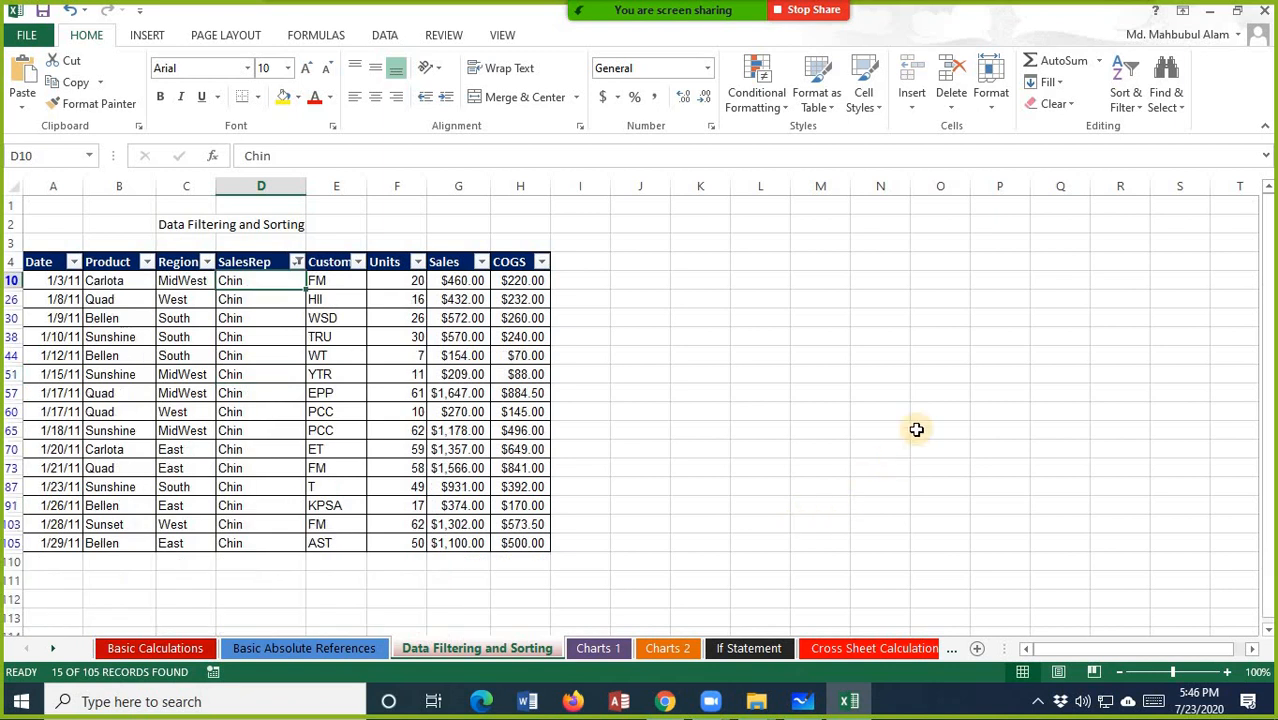
- Enter the label Total in D111, below the filtered table
scroll(916, 429, "down", 1)
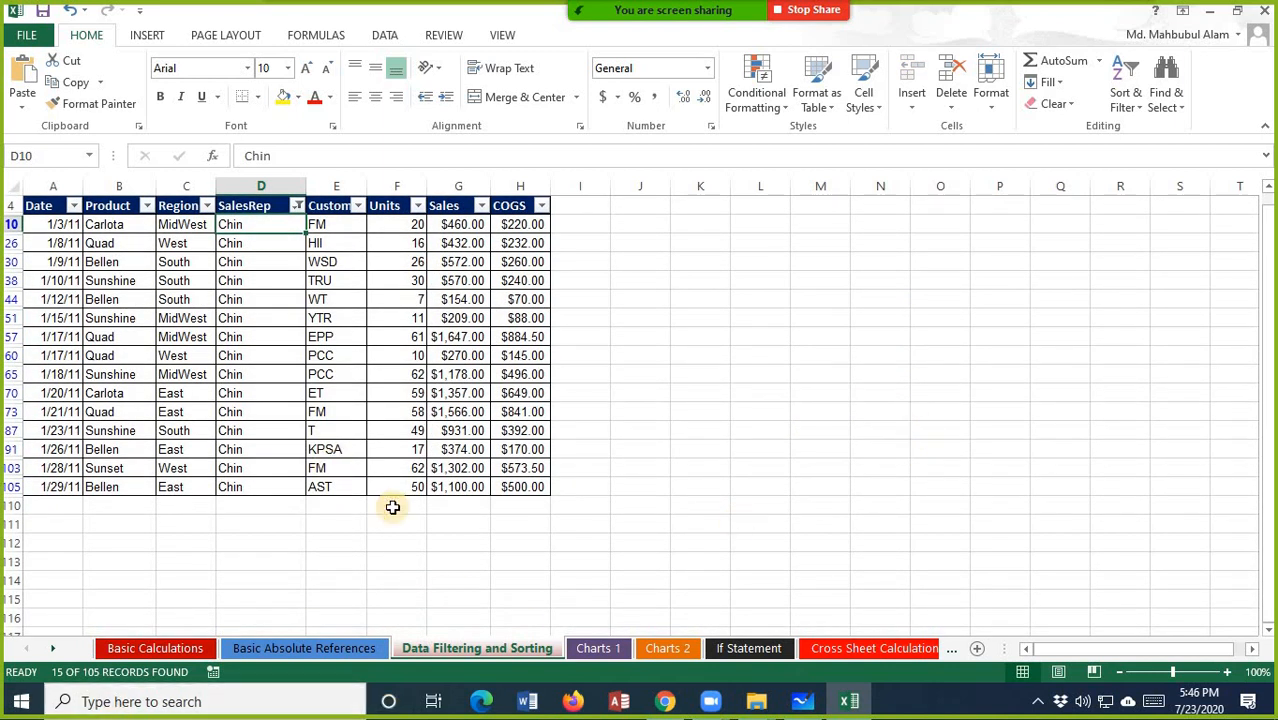
left_click(254, 522)
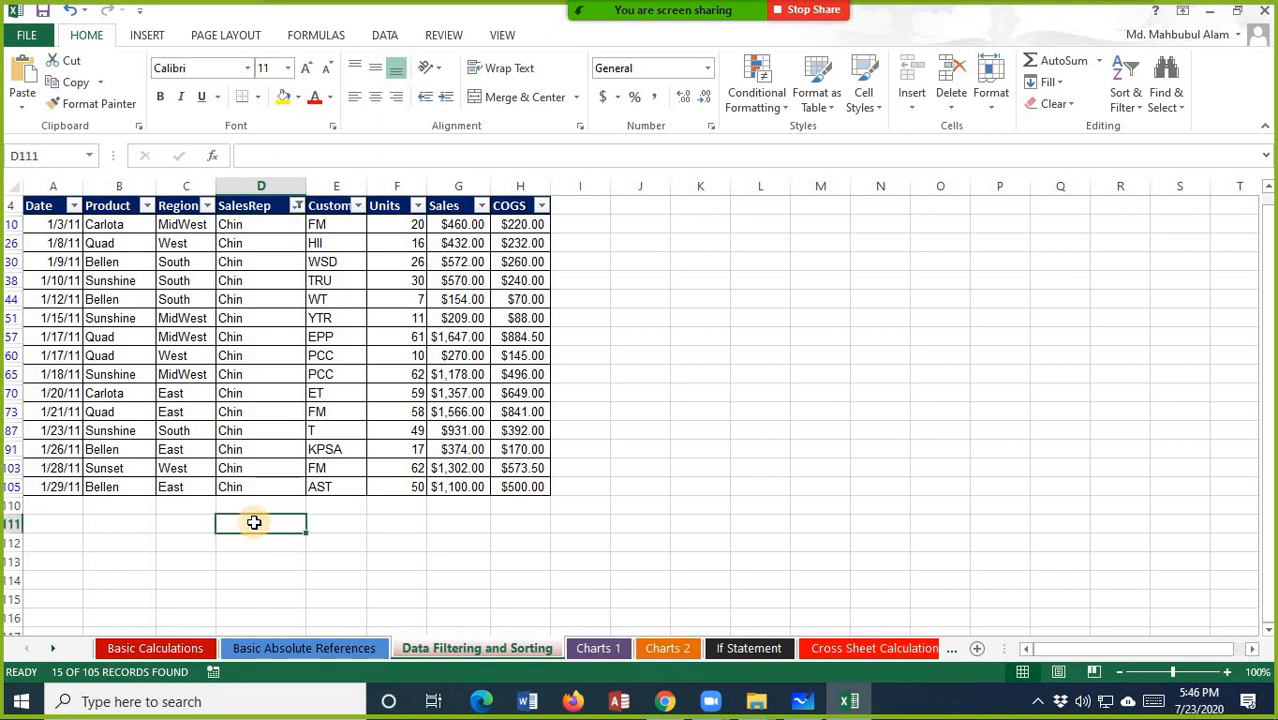
type("Total")
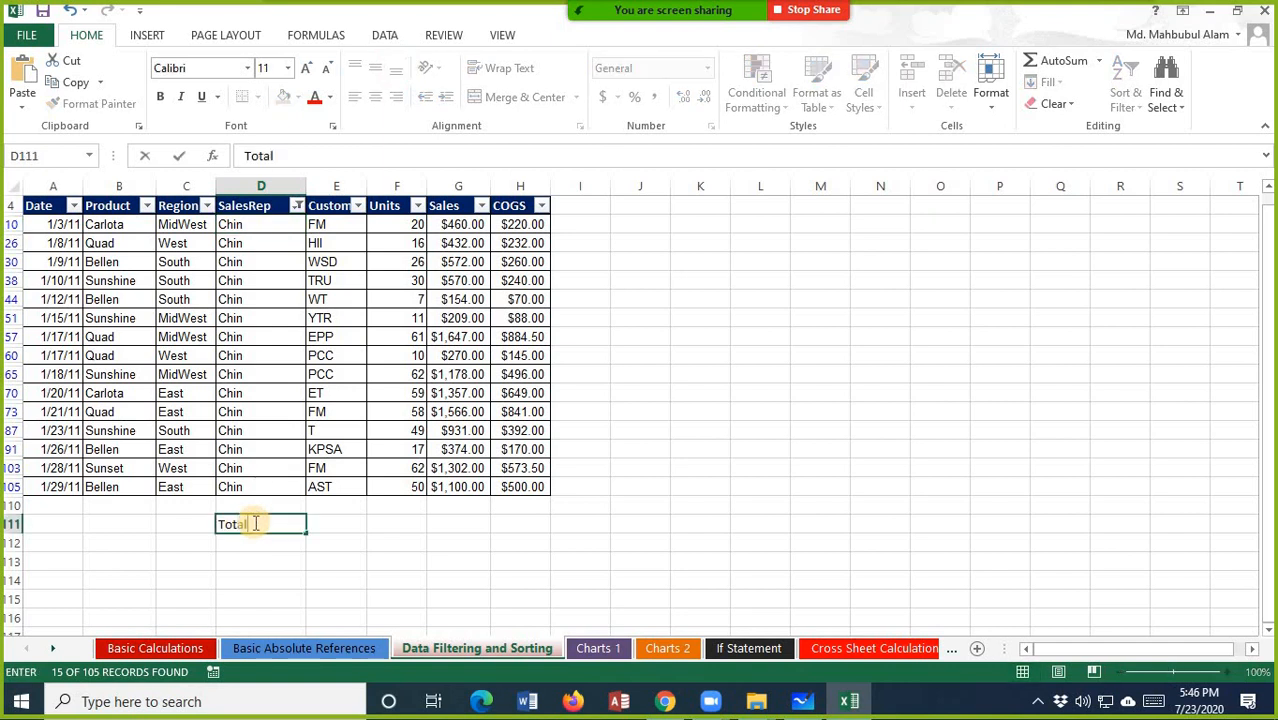
key("Tab")
key("Tab")
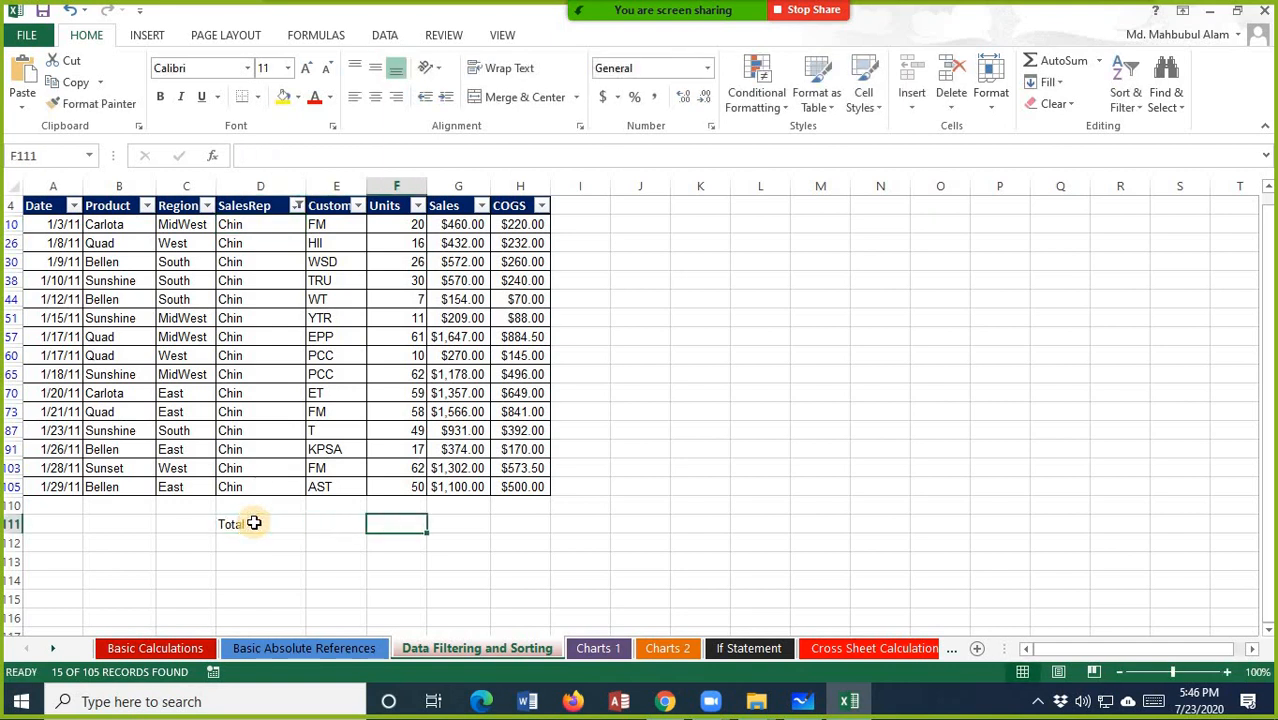
- Sum the filtered Sales values in G111 with a SUM formula over G10:G105
key("Tab")
type("=")
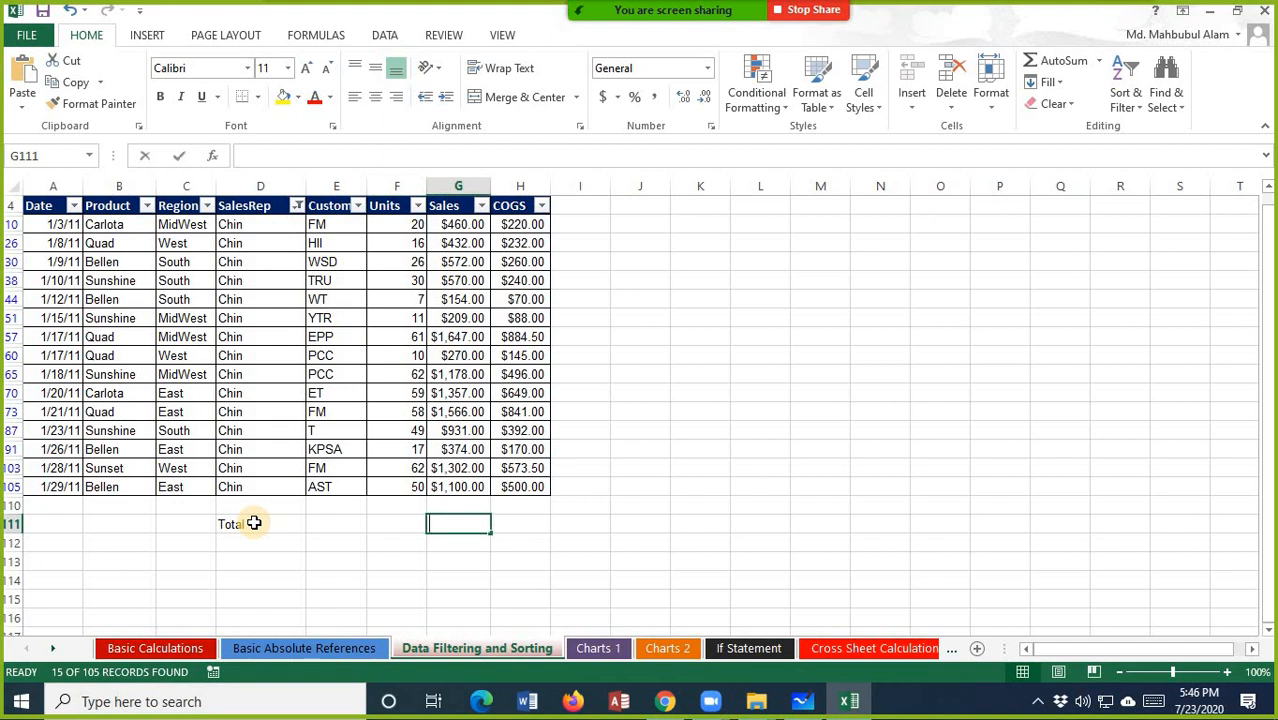
type("su")
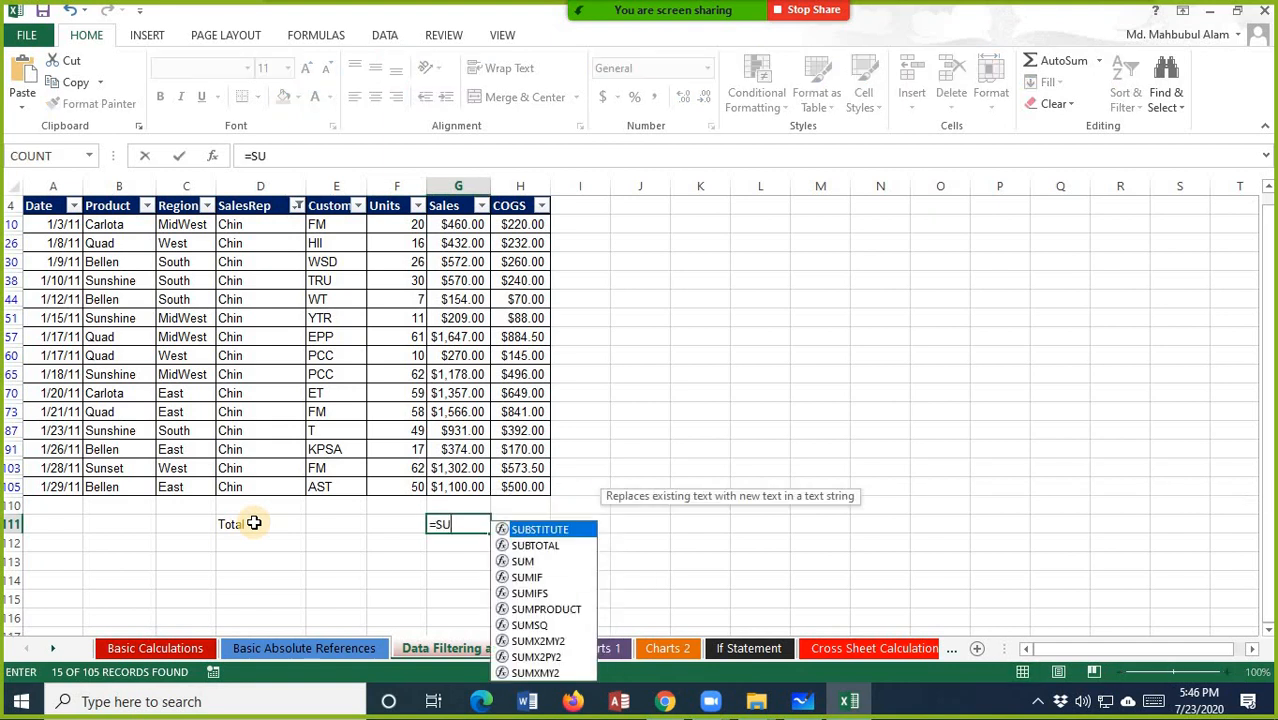
key("BackSpace")
type("um")
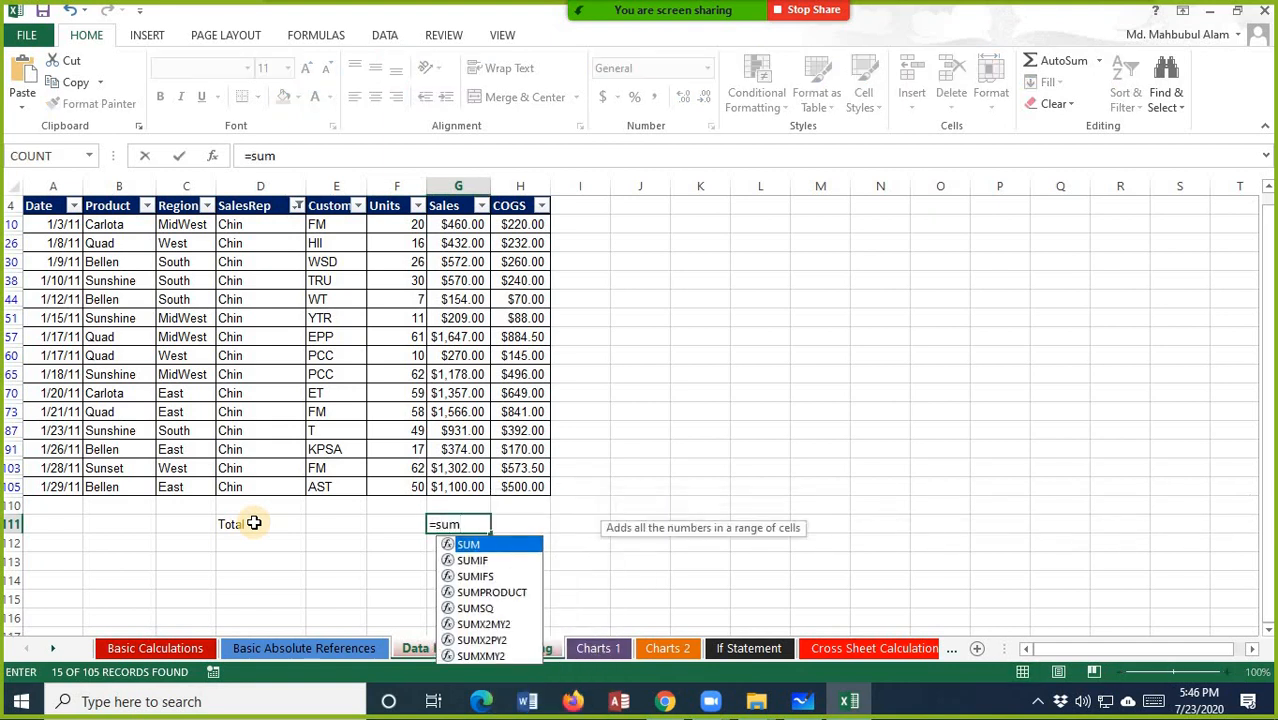
type("(")
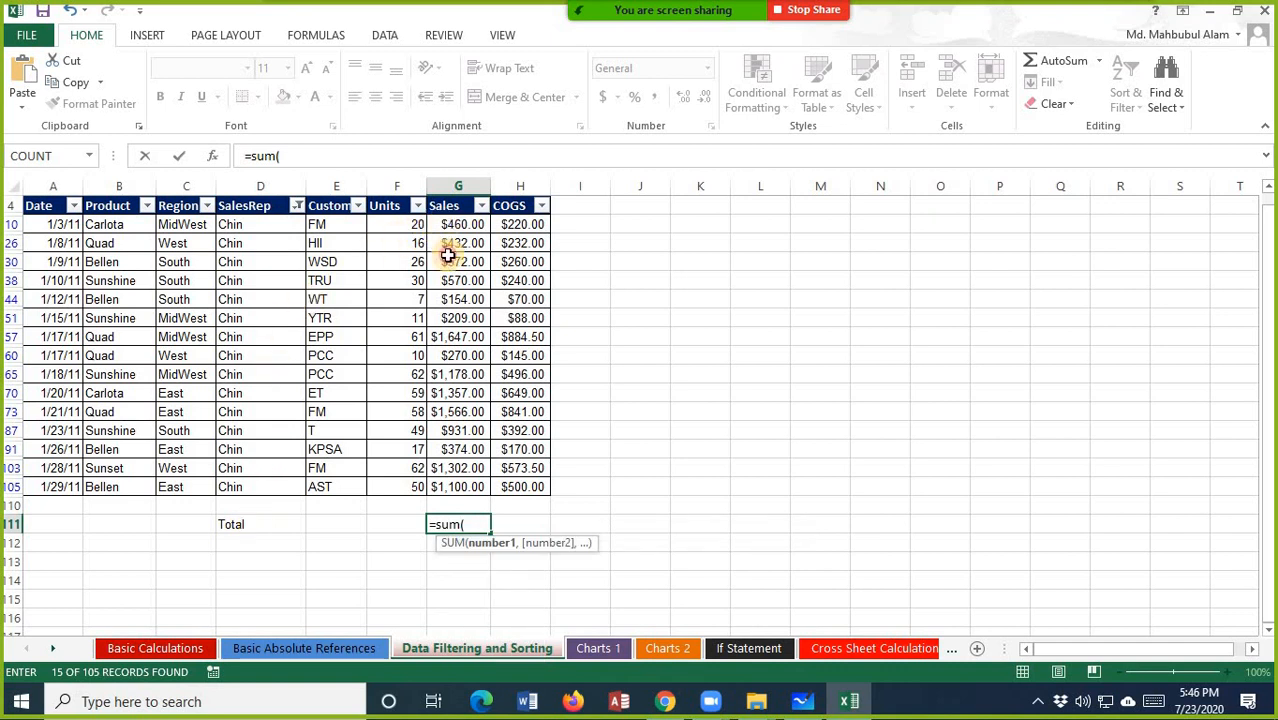
left_click_drag(458, 224, 460, 480)
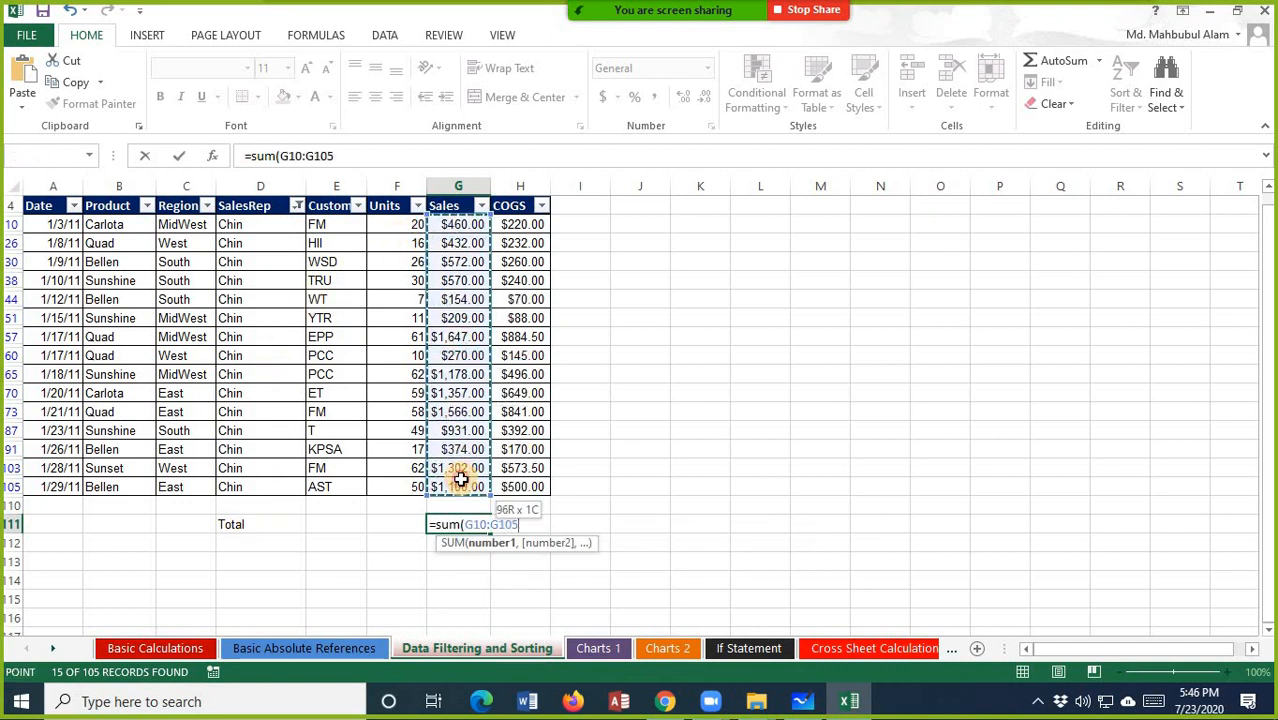
key("Return")
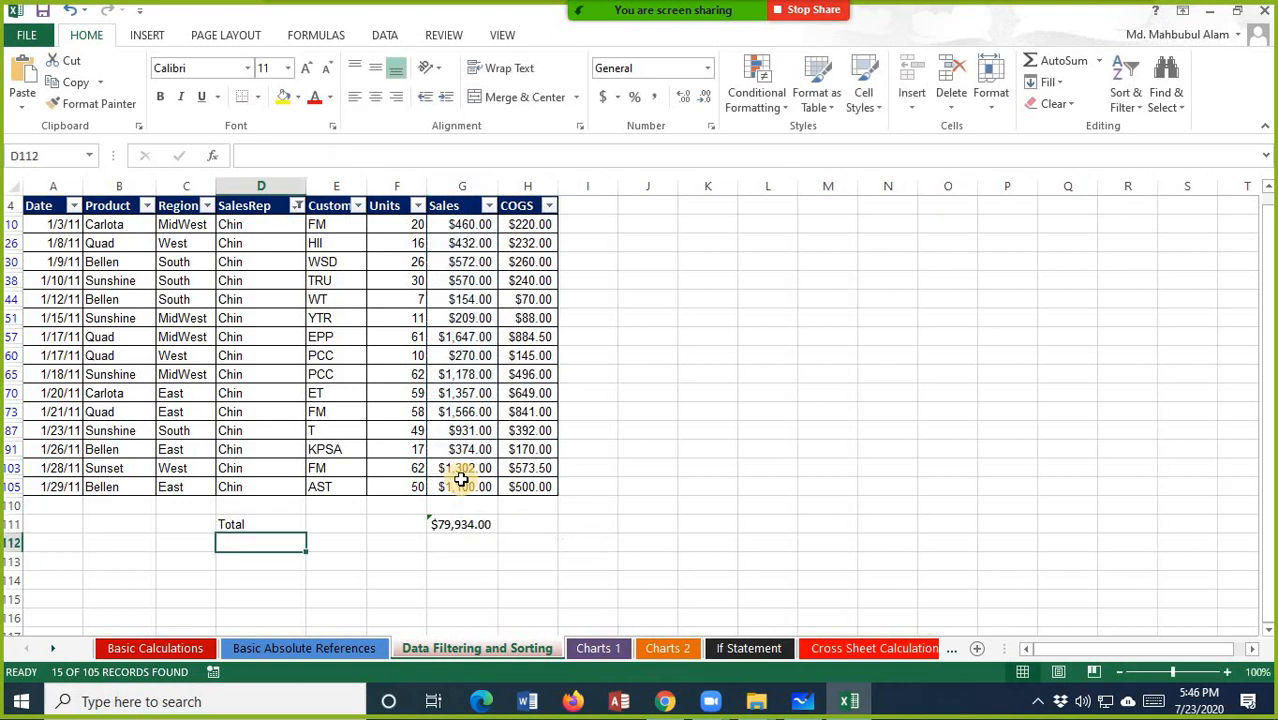
- Check the SUM formula in G111, widen the Sales column slightly and select an empty cell outside the table
left_click(472, 523)
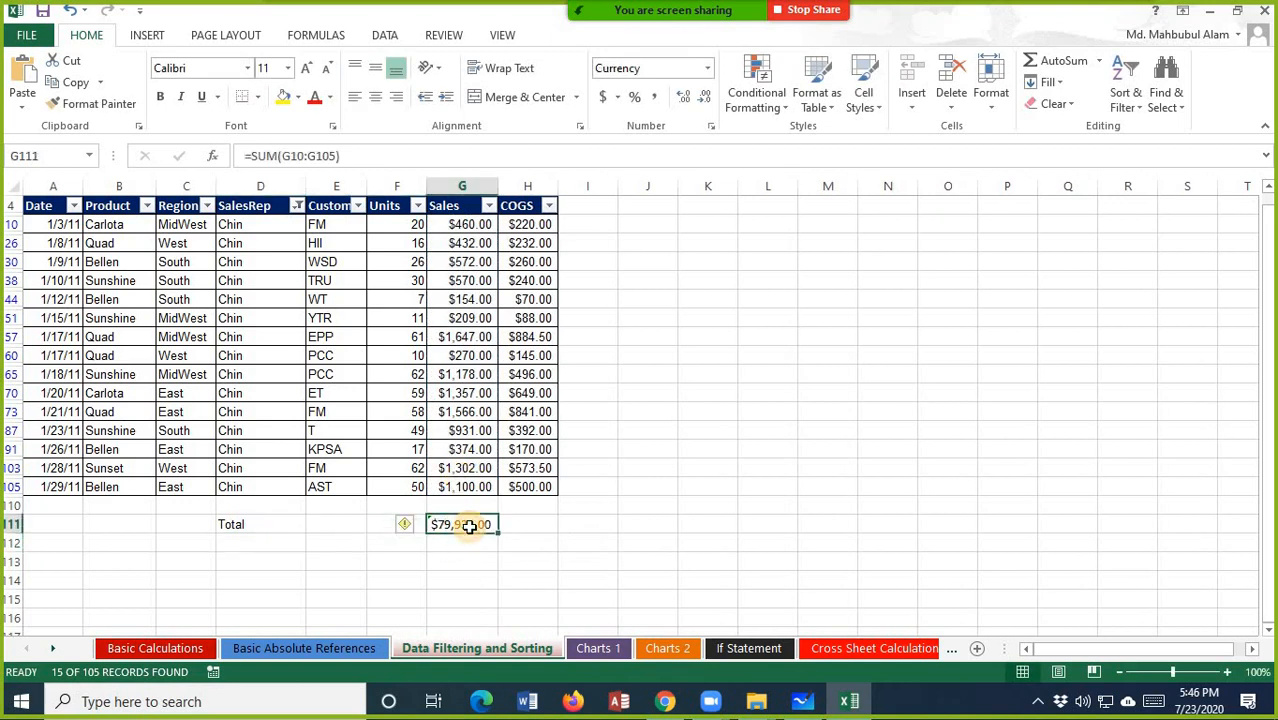
left_click_drag(494, 185, 512, 187)
left_click(813, 381)
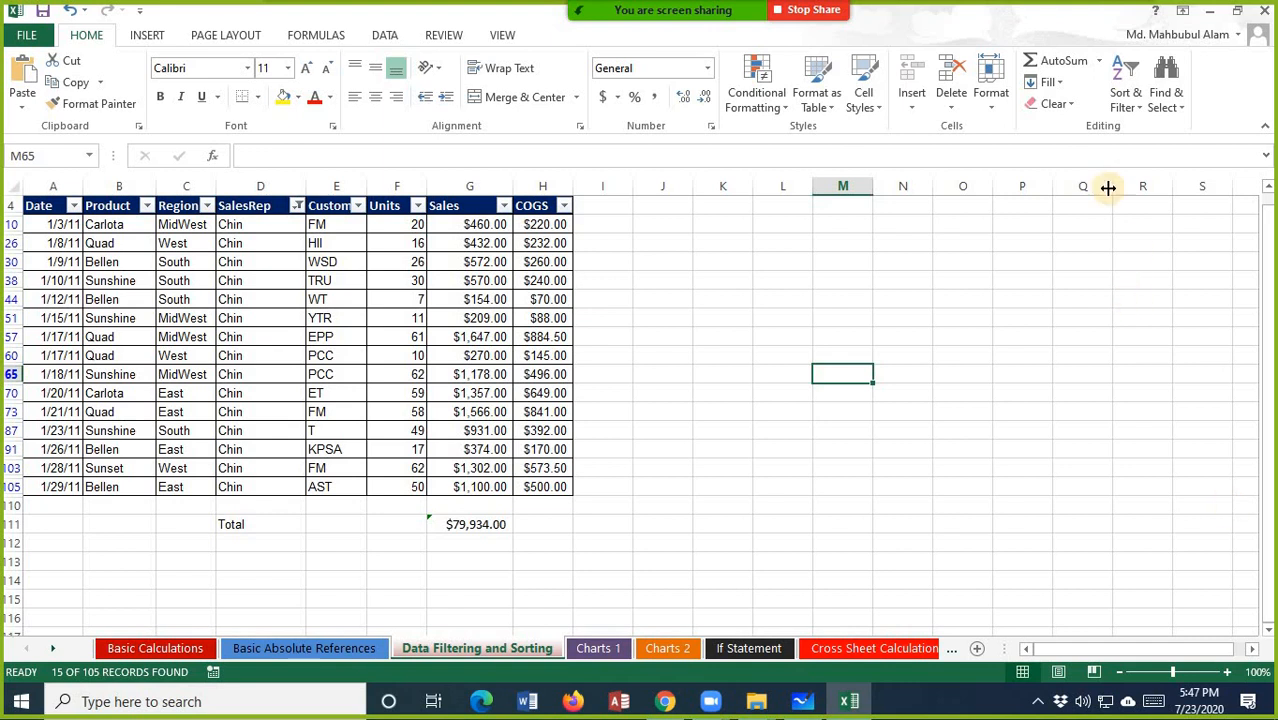
- Open the Zoom meeting chat, read the latest participant messages and close the chat window
mouse_move(549, 5)
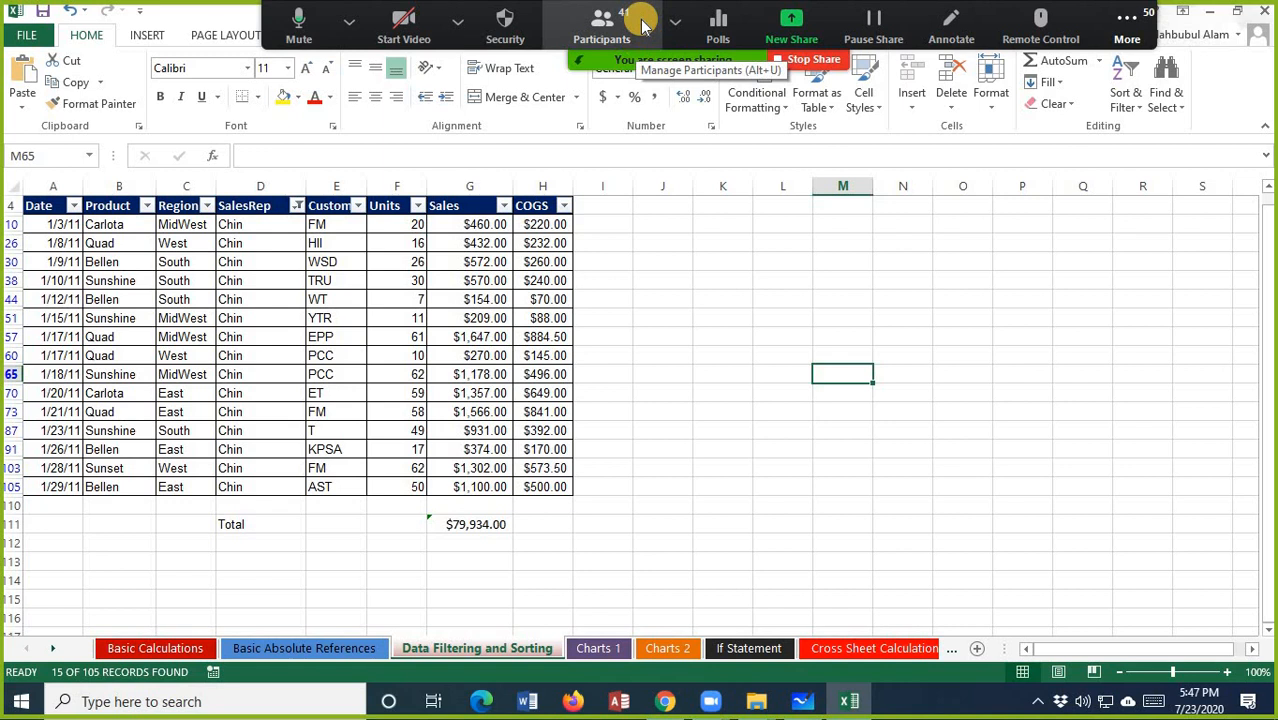
left_click(1130, 24)
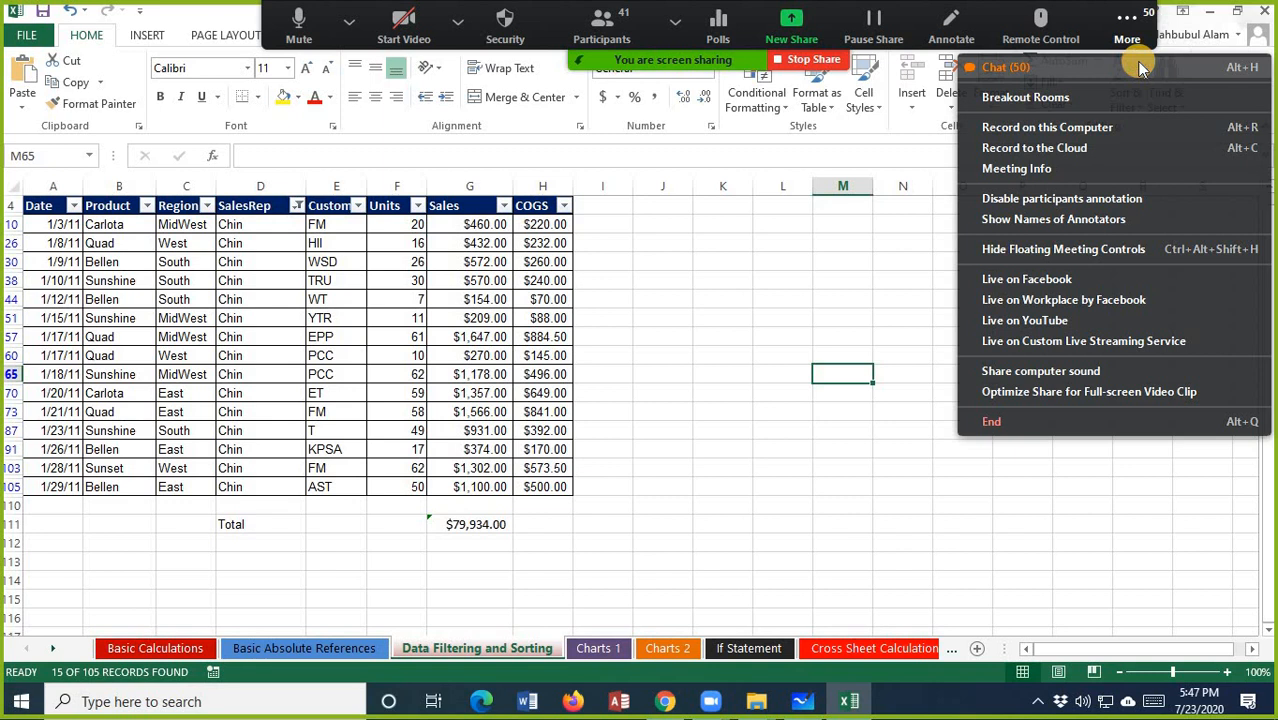
left_click(1140, 67)
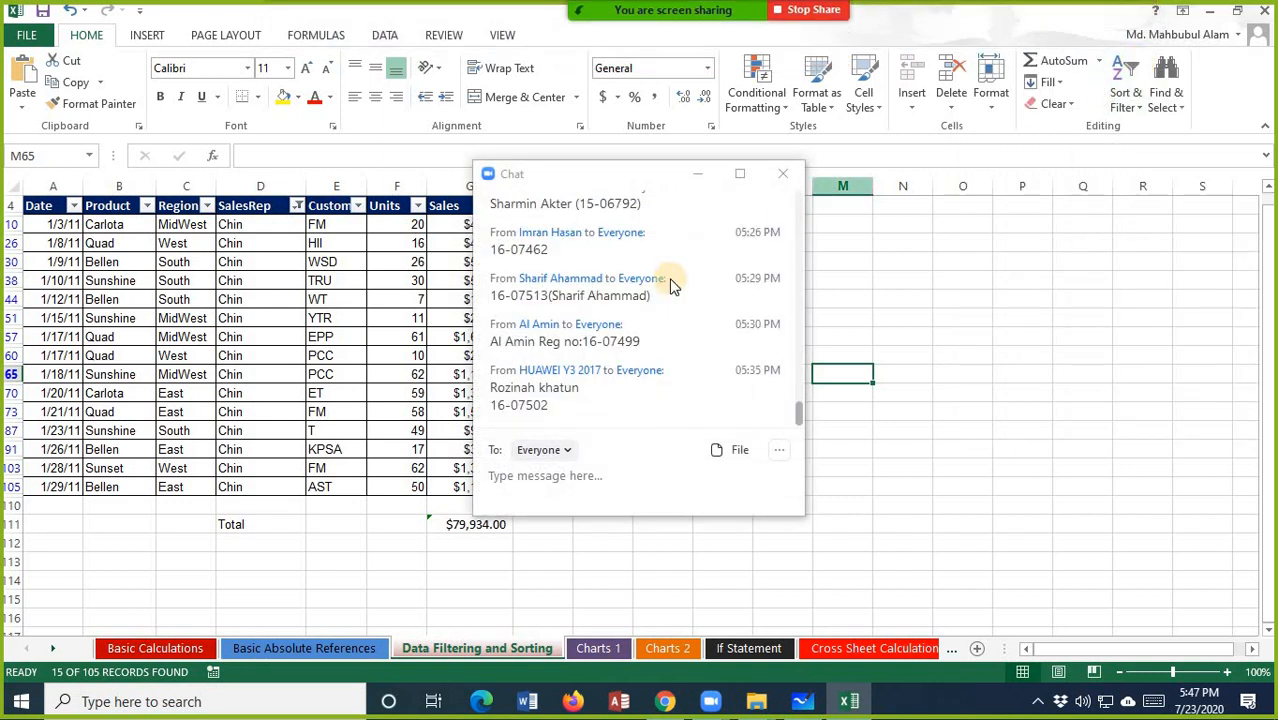
scroll(672, 287, "down", 1)
scroll(672, 287, "up", 2)
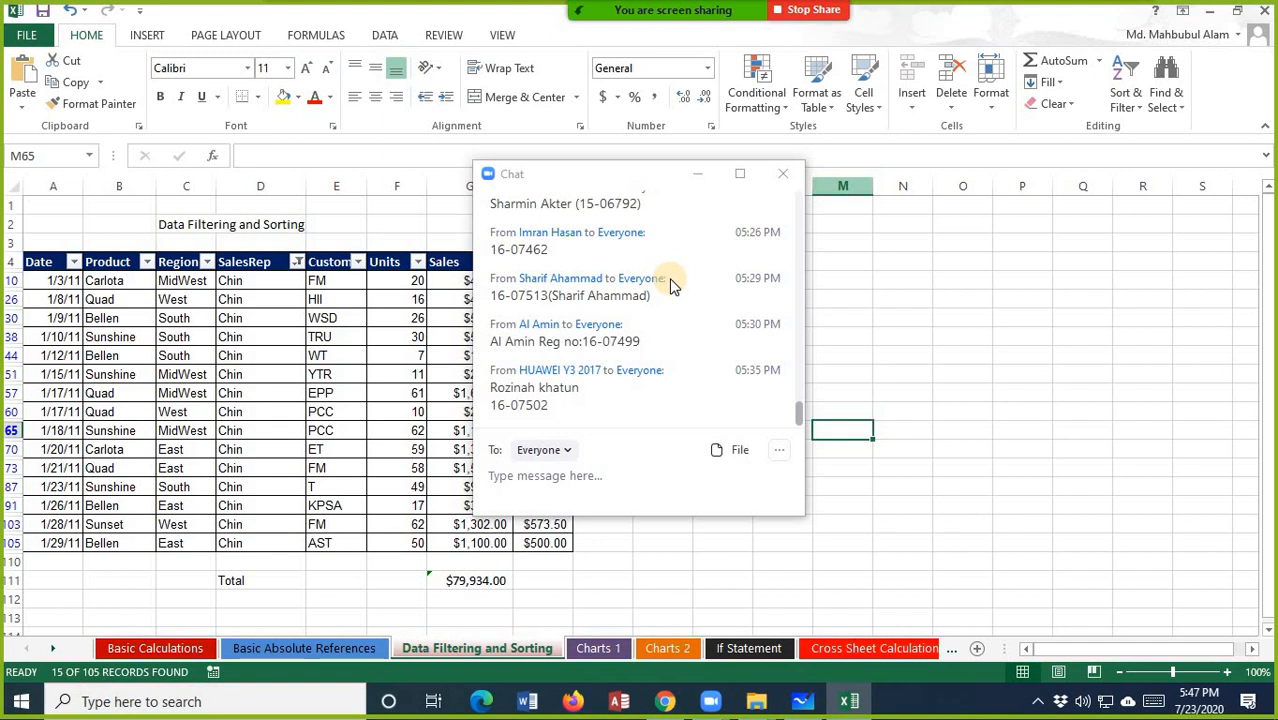
left_click(800, 388)
left_click_drag(800, 388, 790, 426)
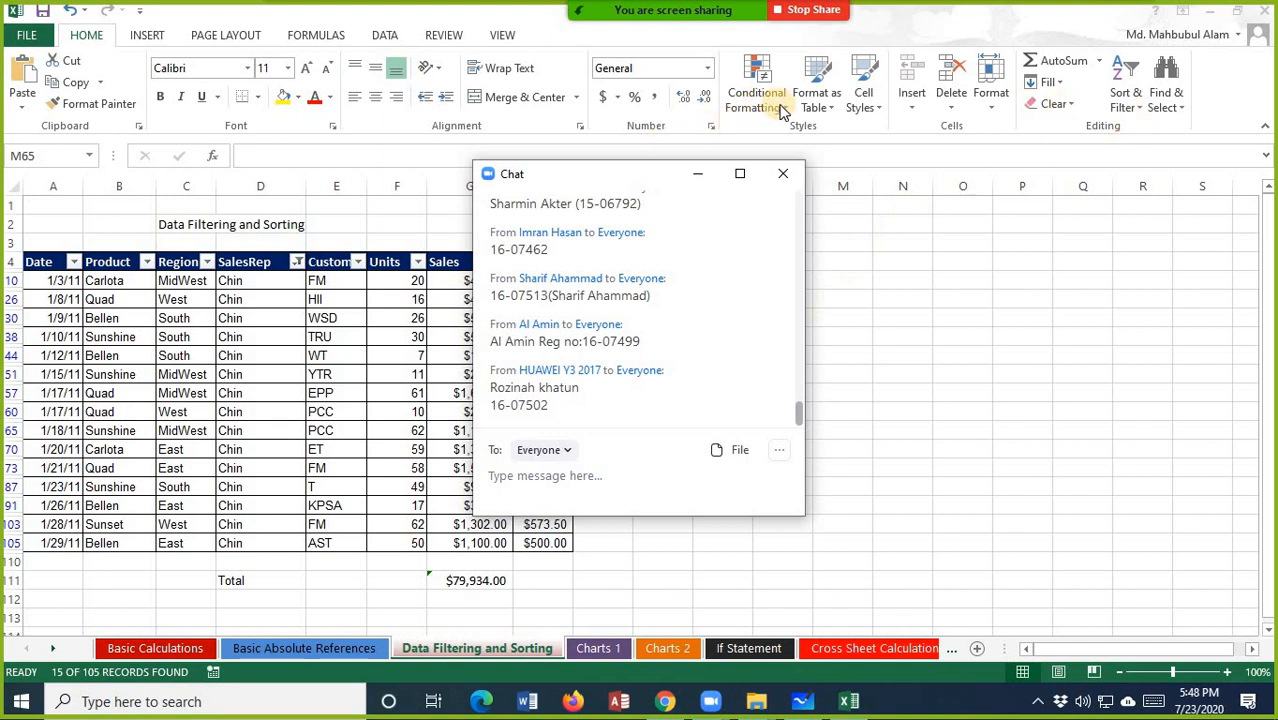
left_click(1144, 115)
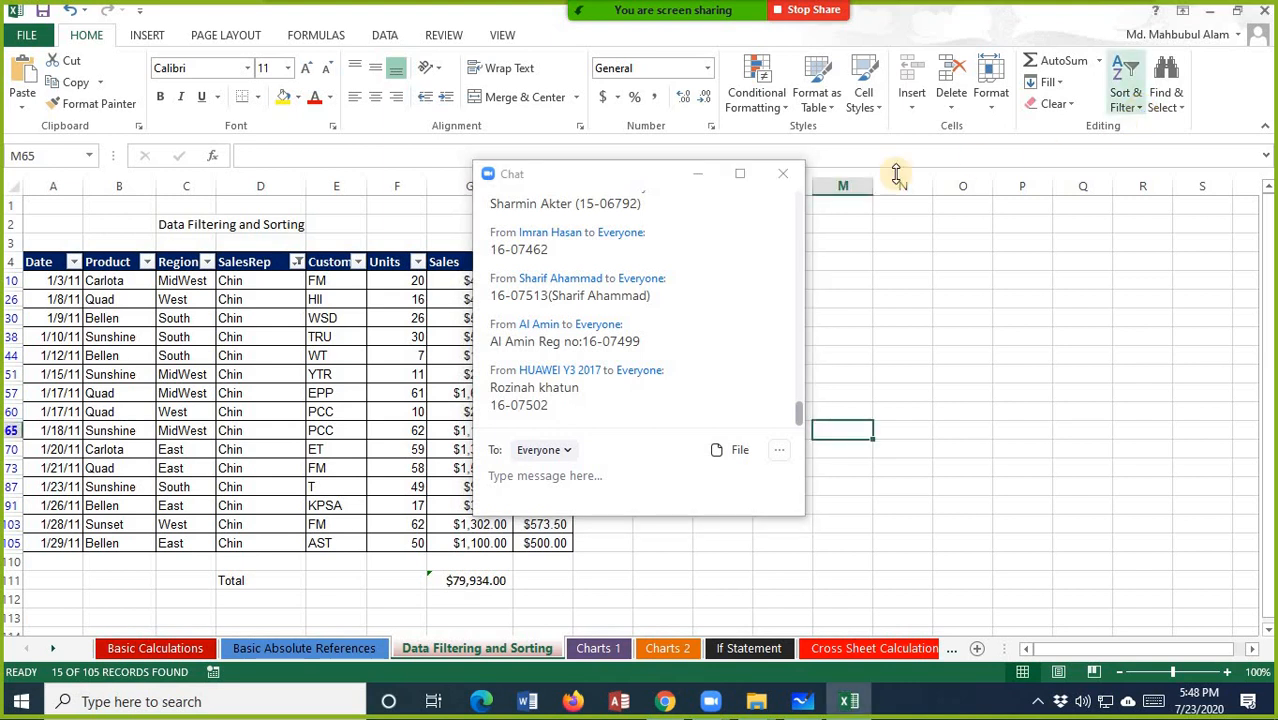
left_click(783, 174)
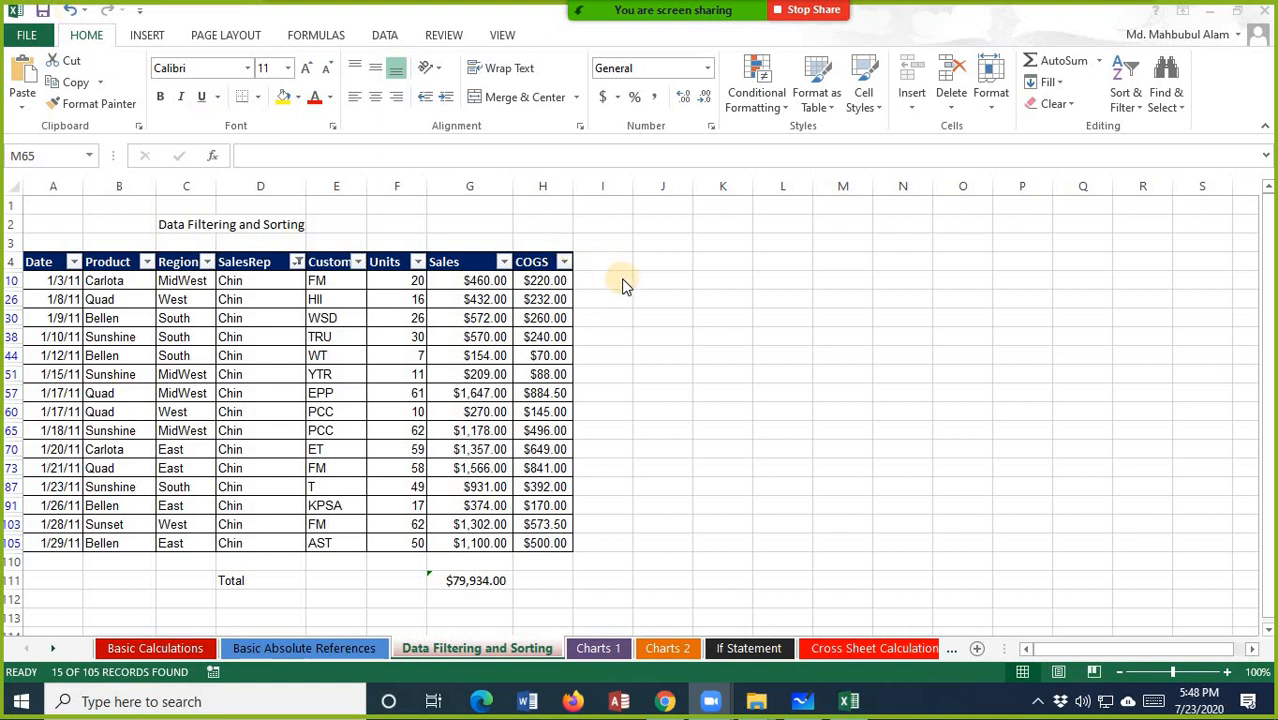
- Undo the Sales column widening, the Total row entries and the SalesRep filter
left_click(720, 360)
key("ctrl+z")
key("ctrl+z")
key("ctrl+z")
key("ctrl+z")
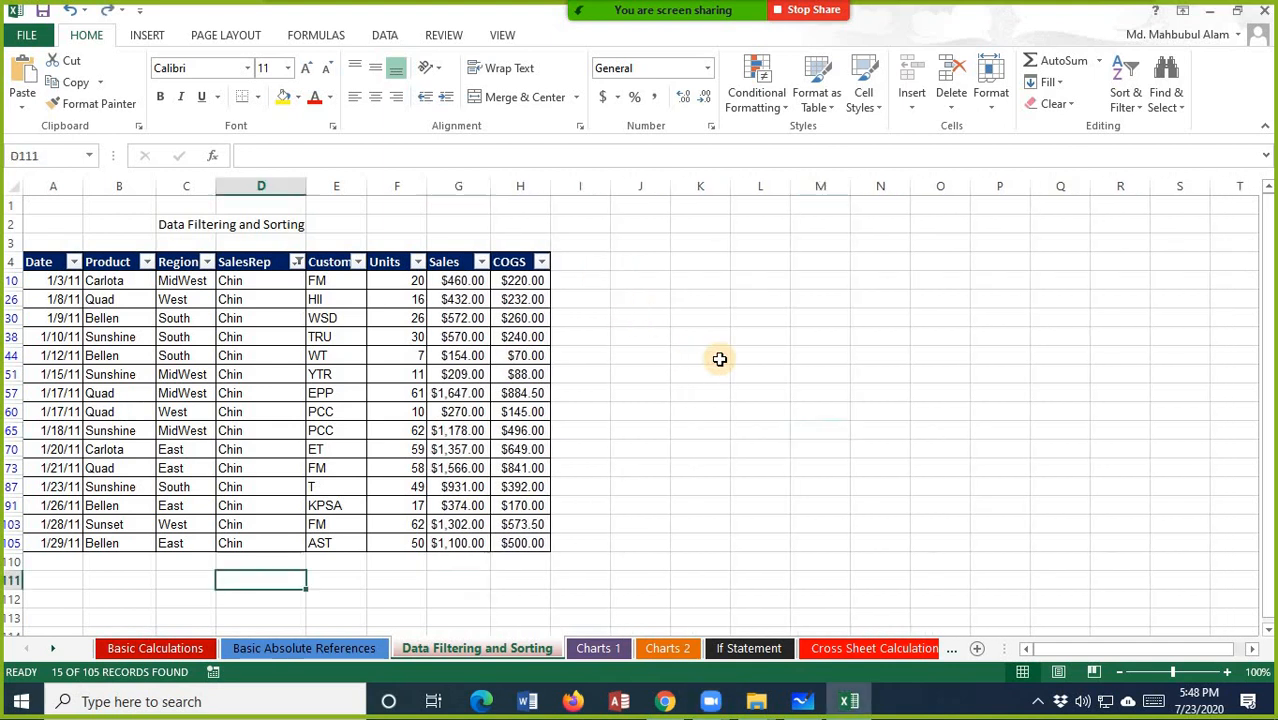
scroll(720, 360, "up", 20)
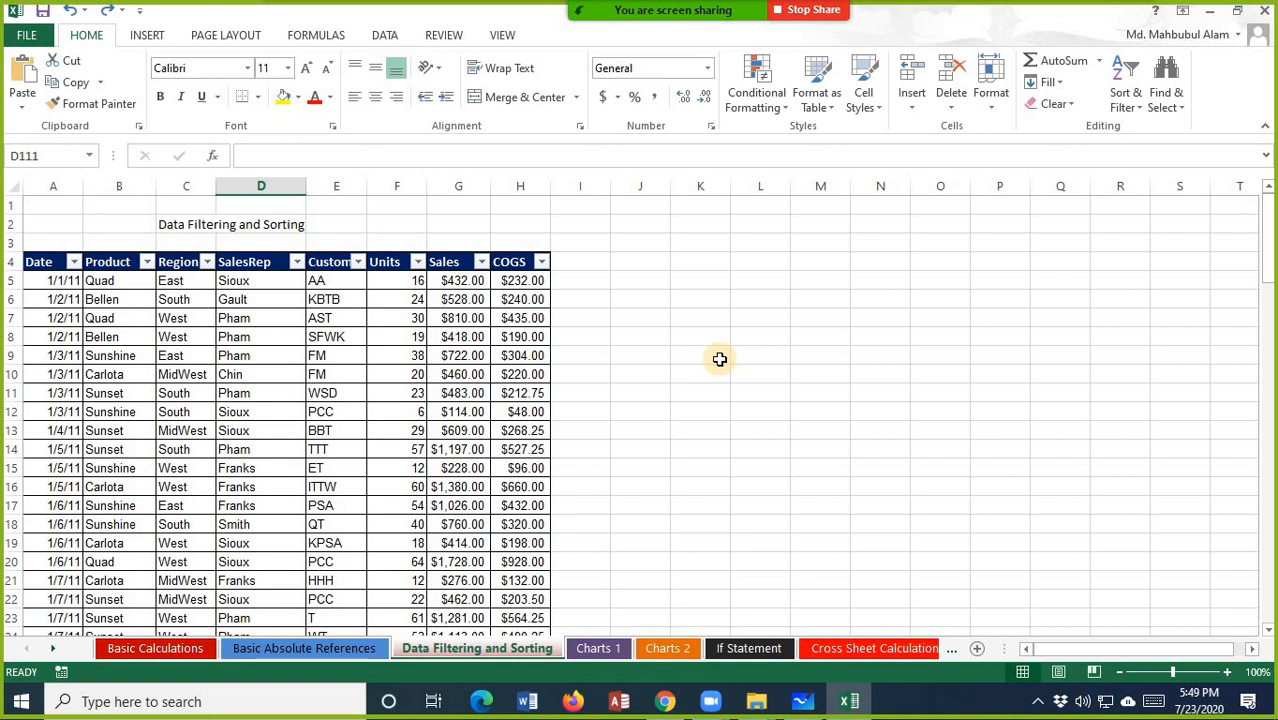
left_click(208, 263)
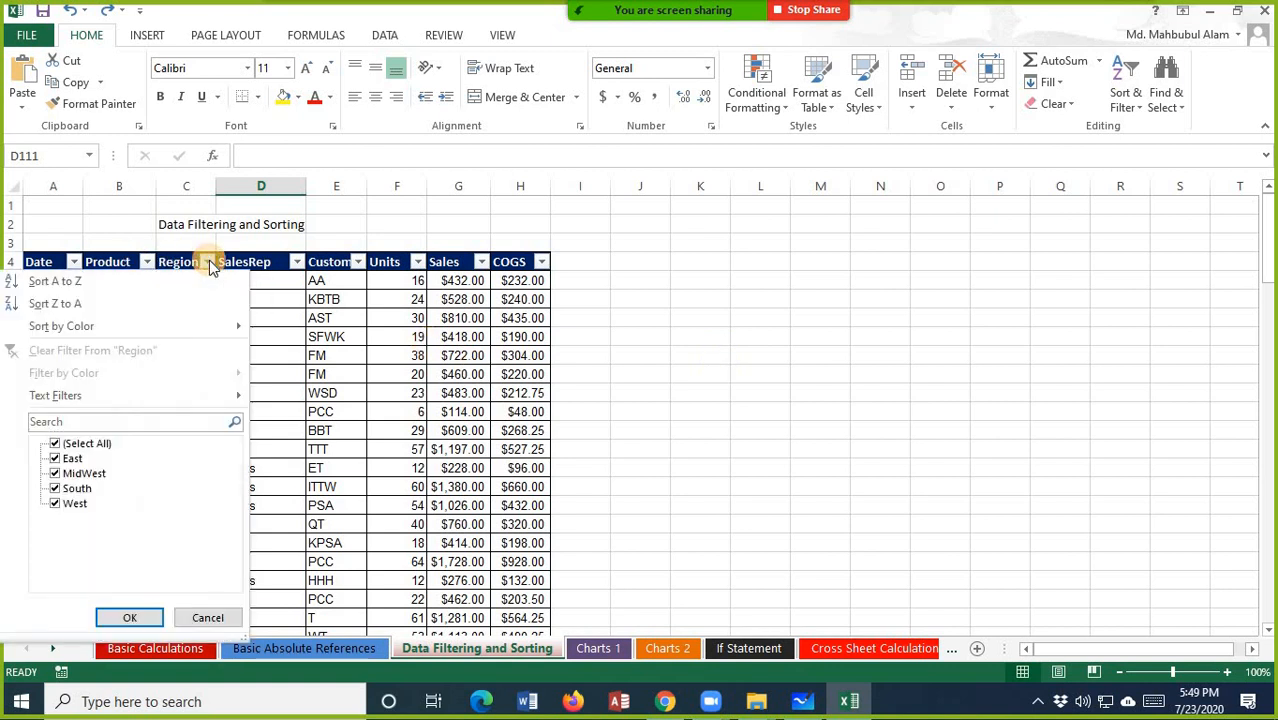
left_click(914, 355)
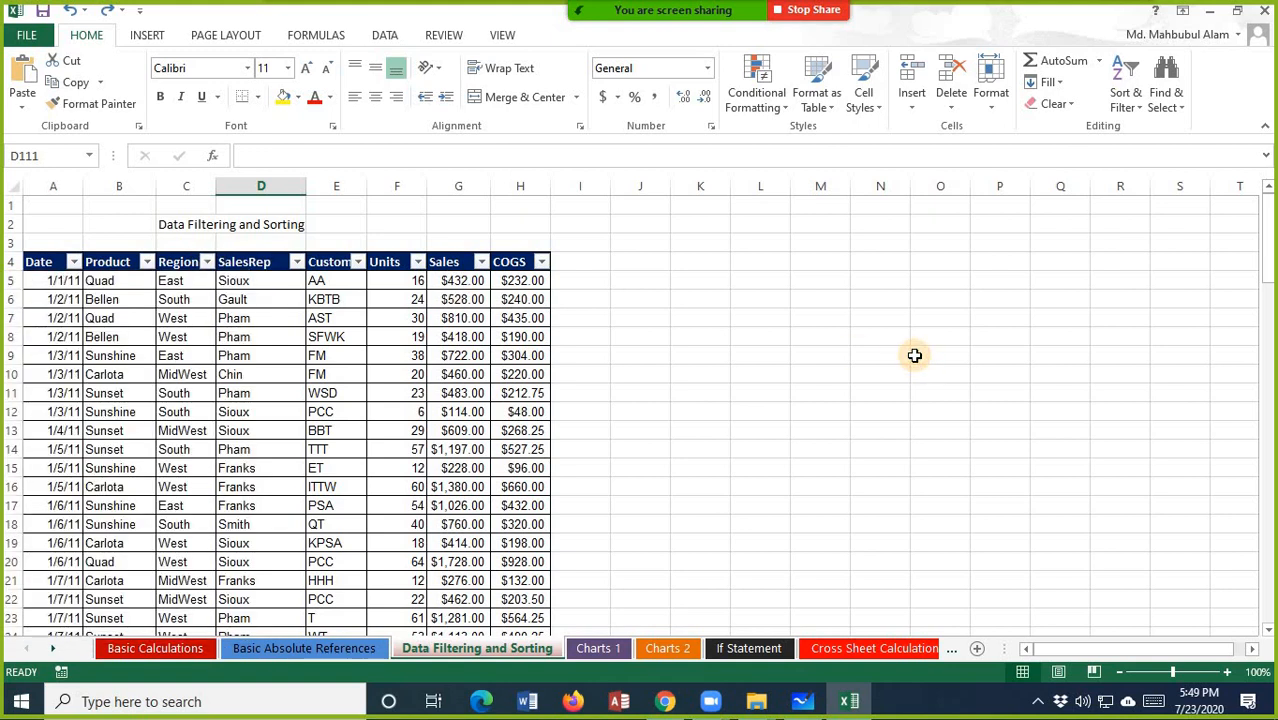
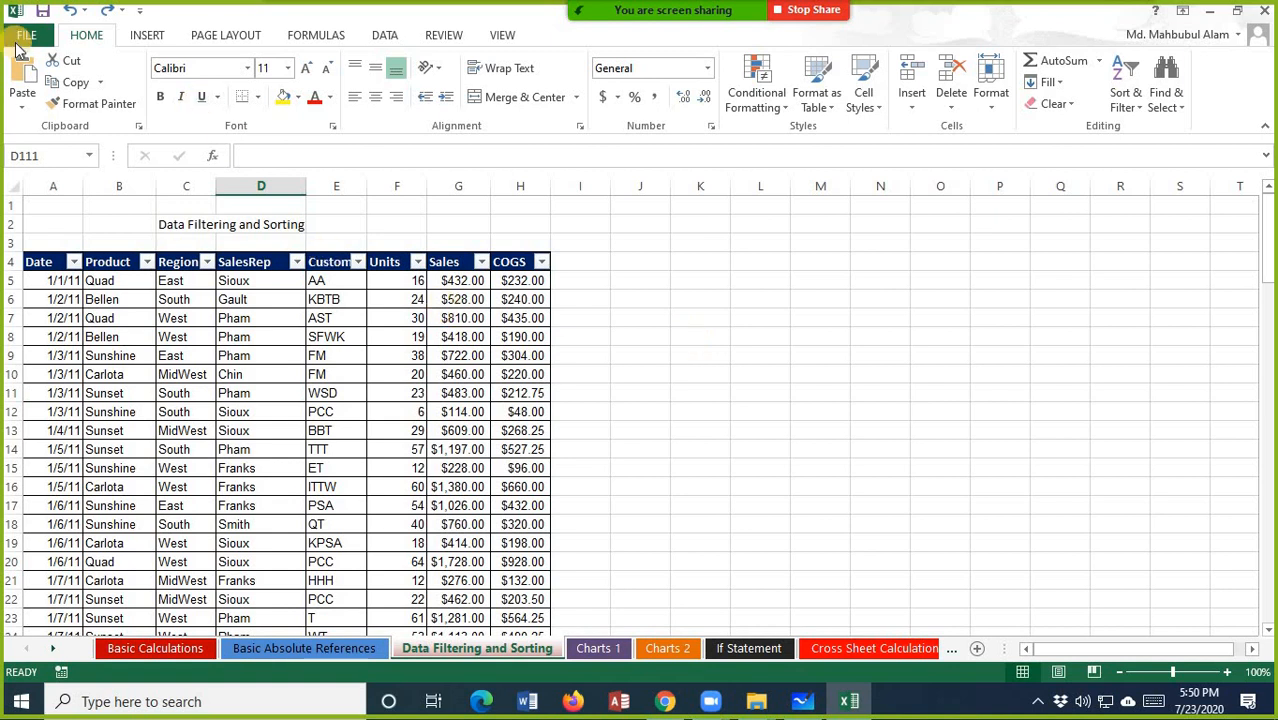
left_click(22, 40)
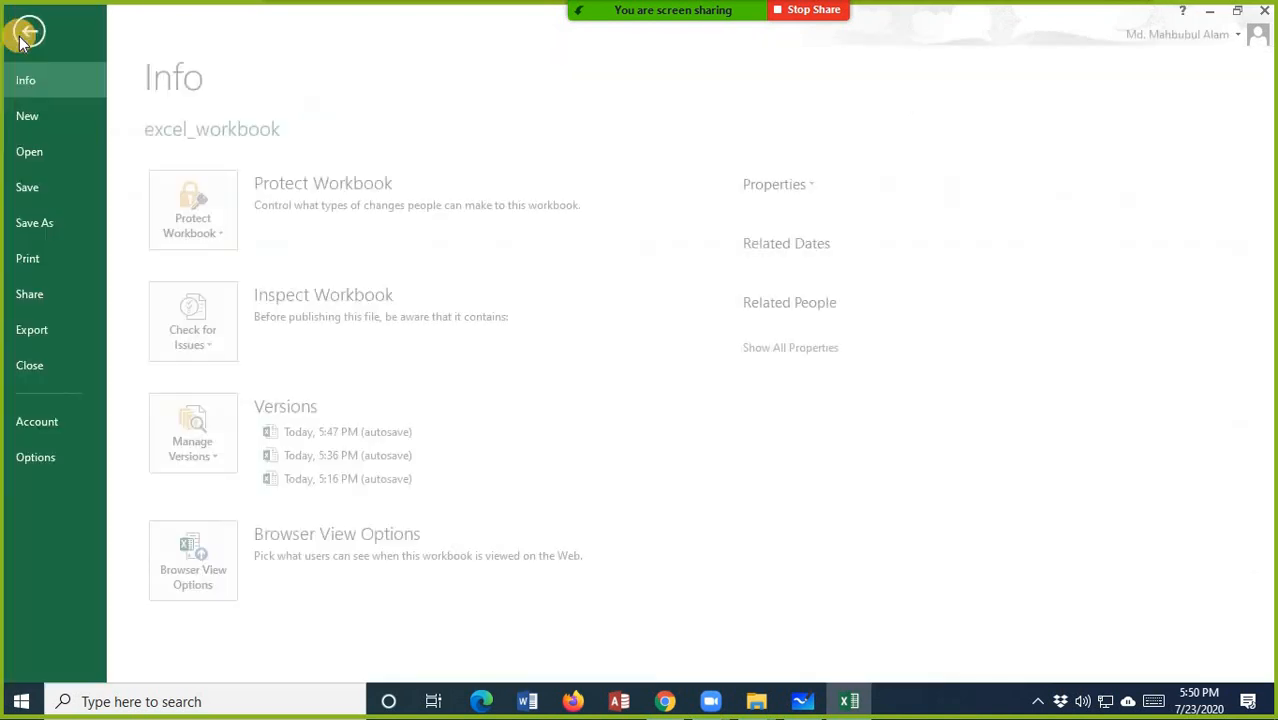
key("Escape")
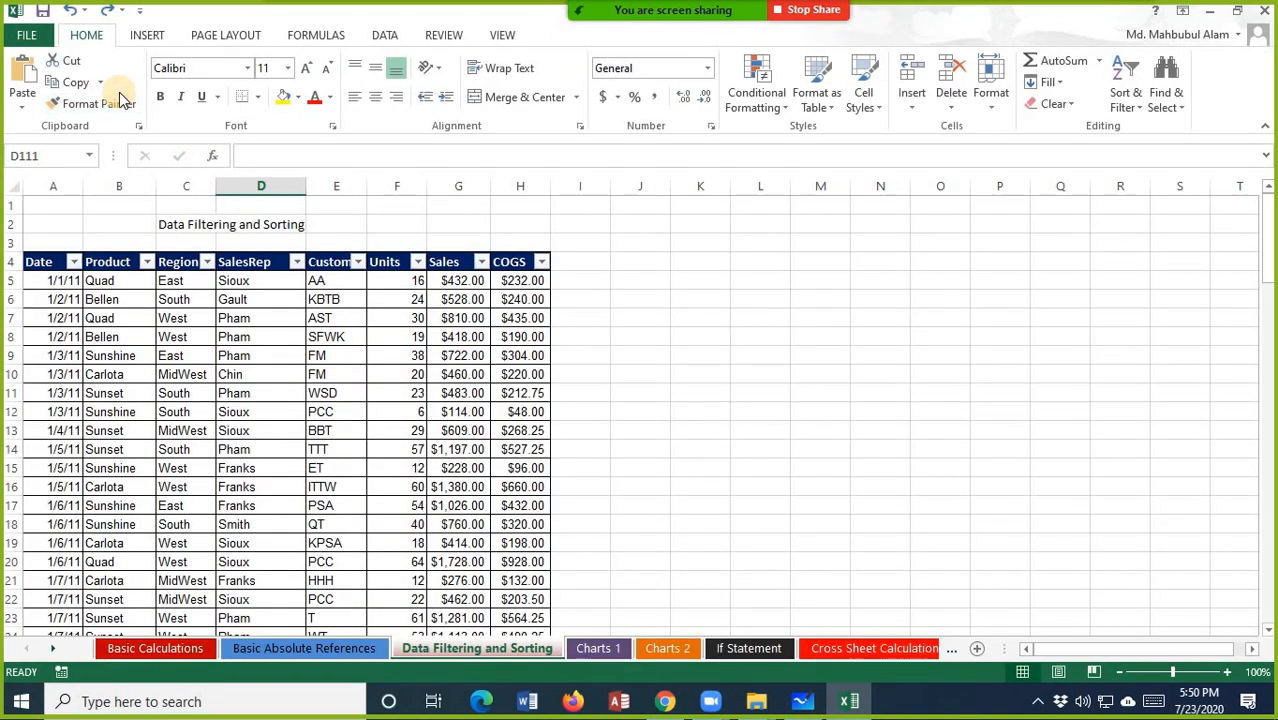
- Browse the Financial and Logical function lists in the function library and close them without inserting a function
left_click(303, 38)
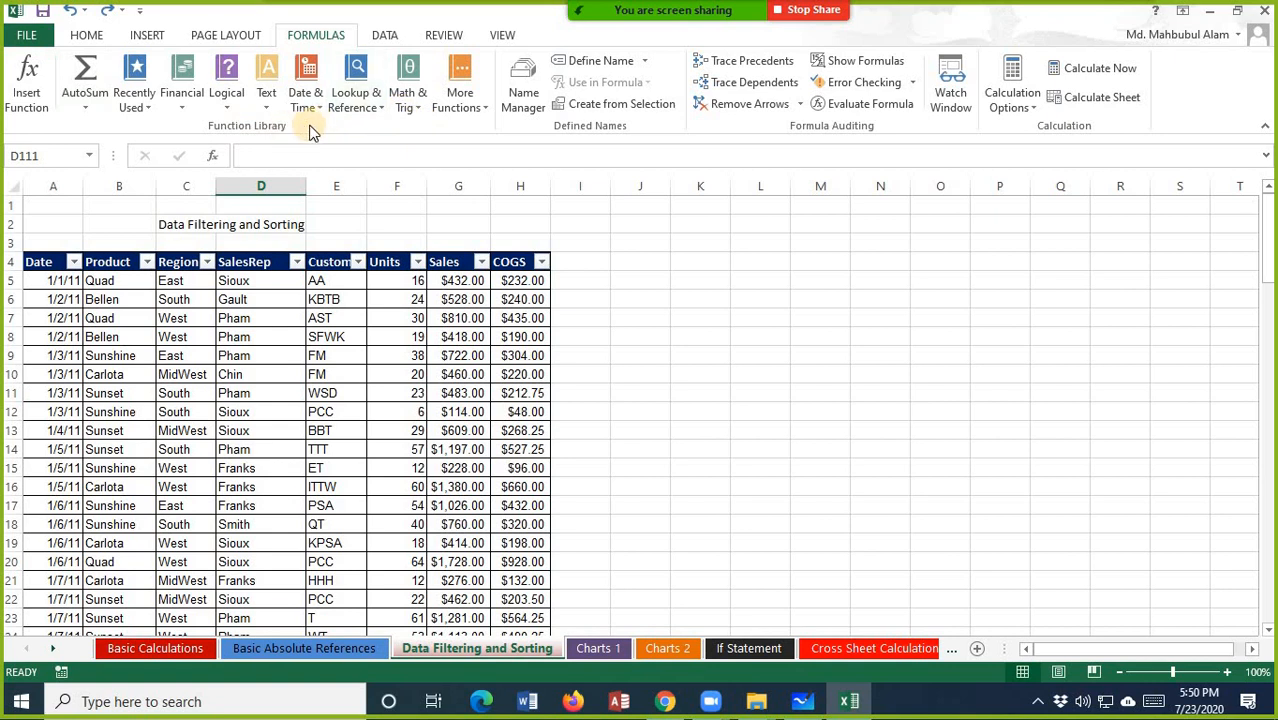
left_click(190, 113)
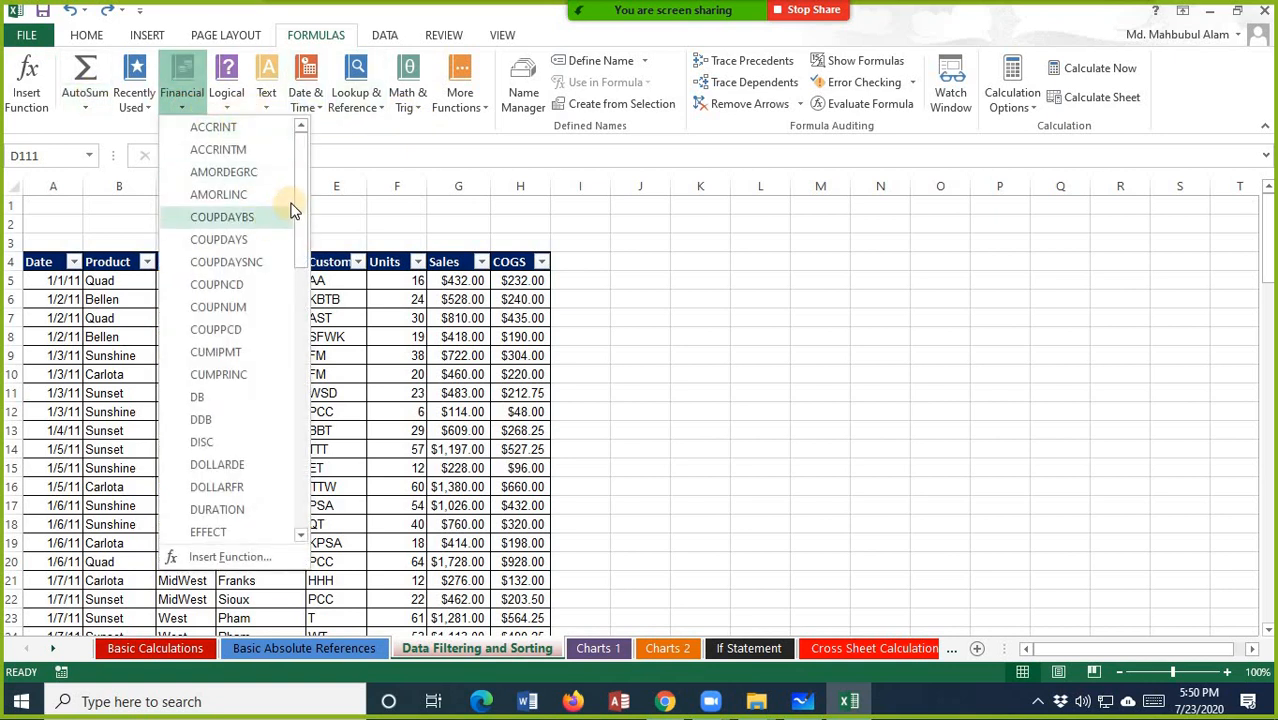
mouse_move(295, 196)
left_mouse_down()
mouse_move(251, 490)
mouse_move(274, 449)
mouse_move(305, 150)
mouse_move(328, 508)
mouse_move(313, 187)
left_mouse_up()
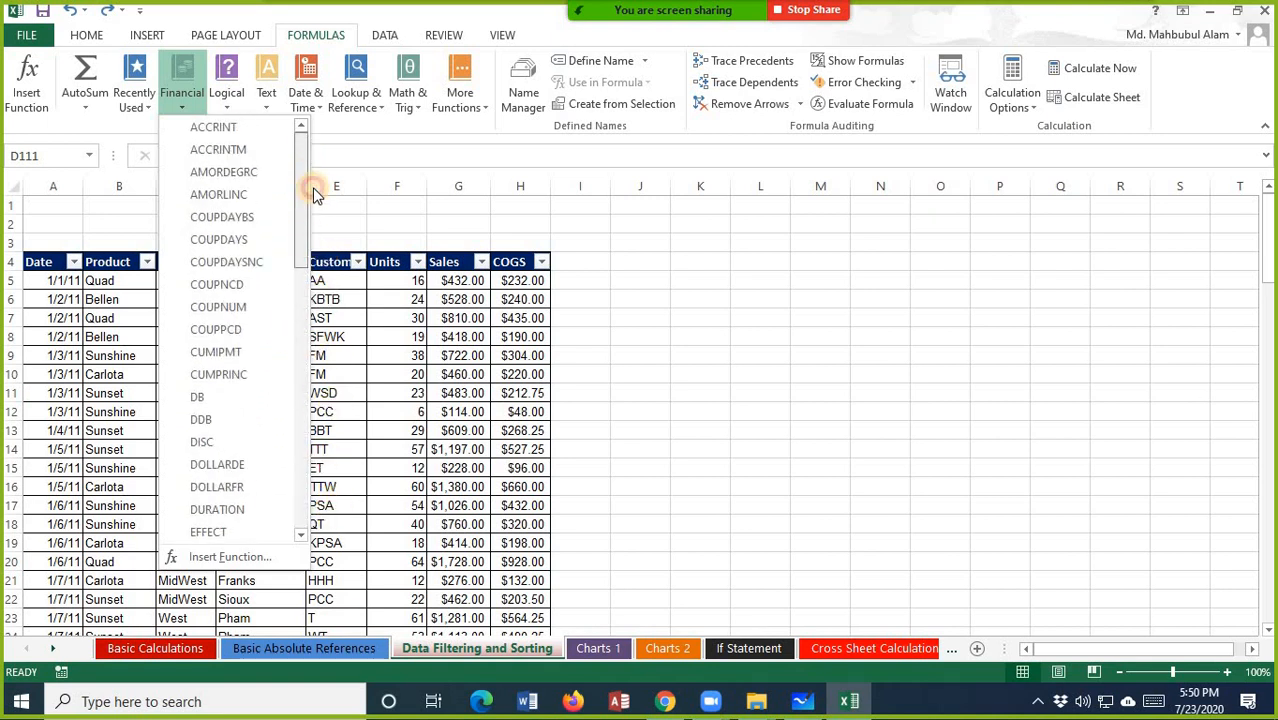
left_click(225, 107)
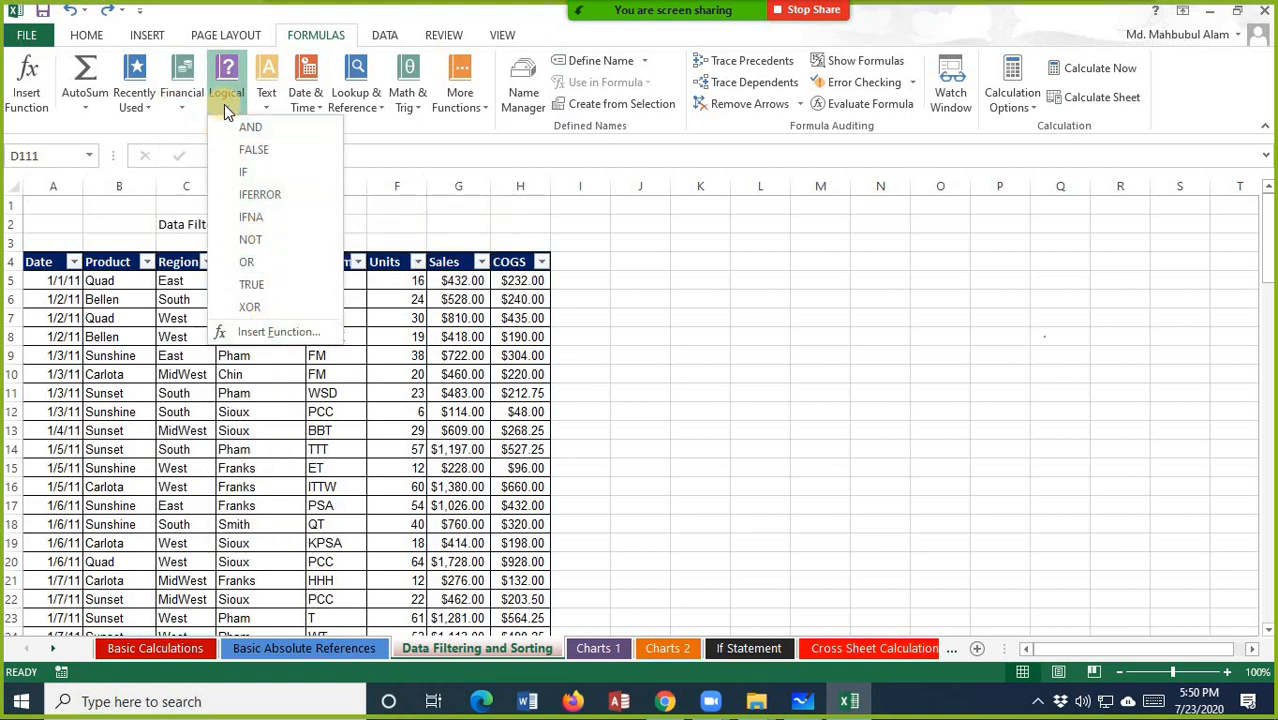
left_click(177, 100)
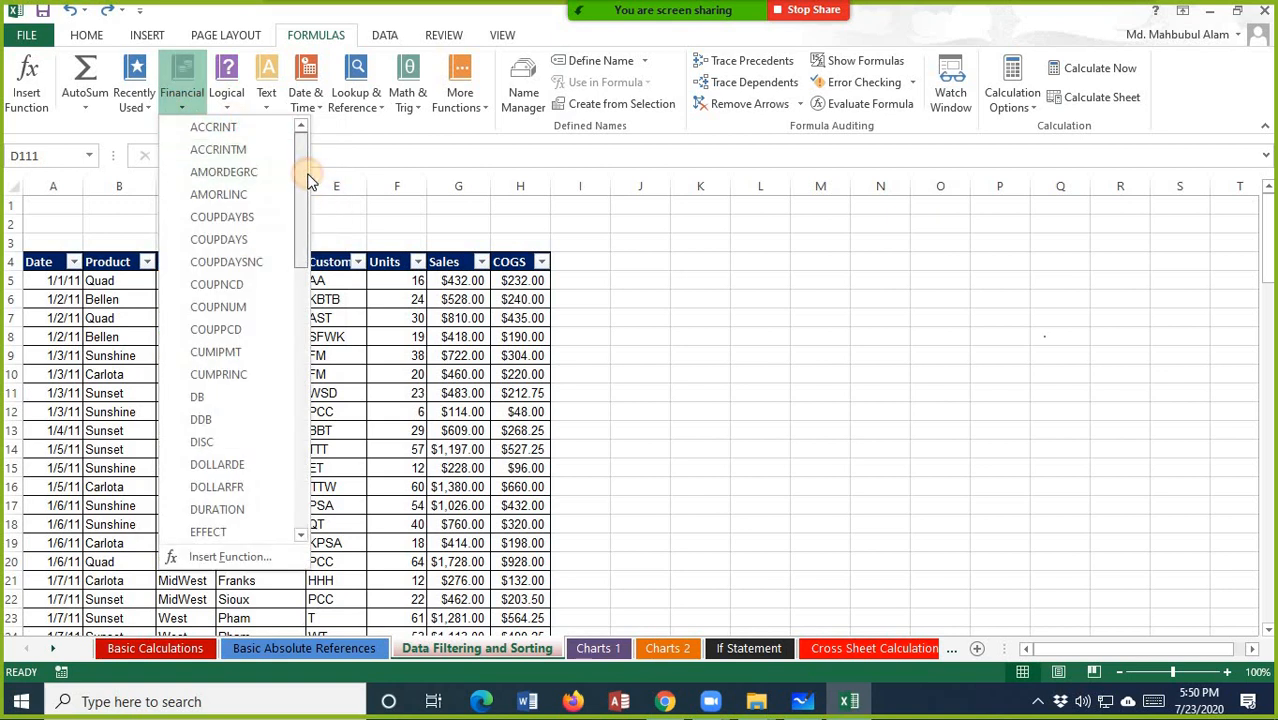
left_click(234, 104)
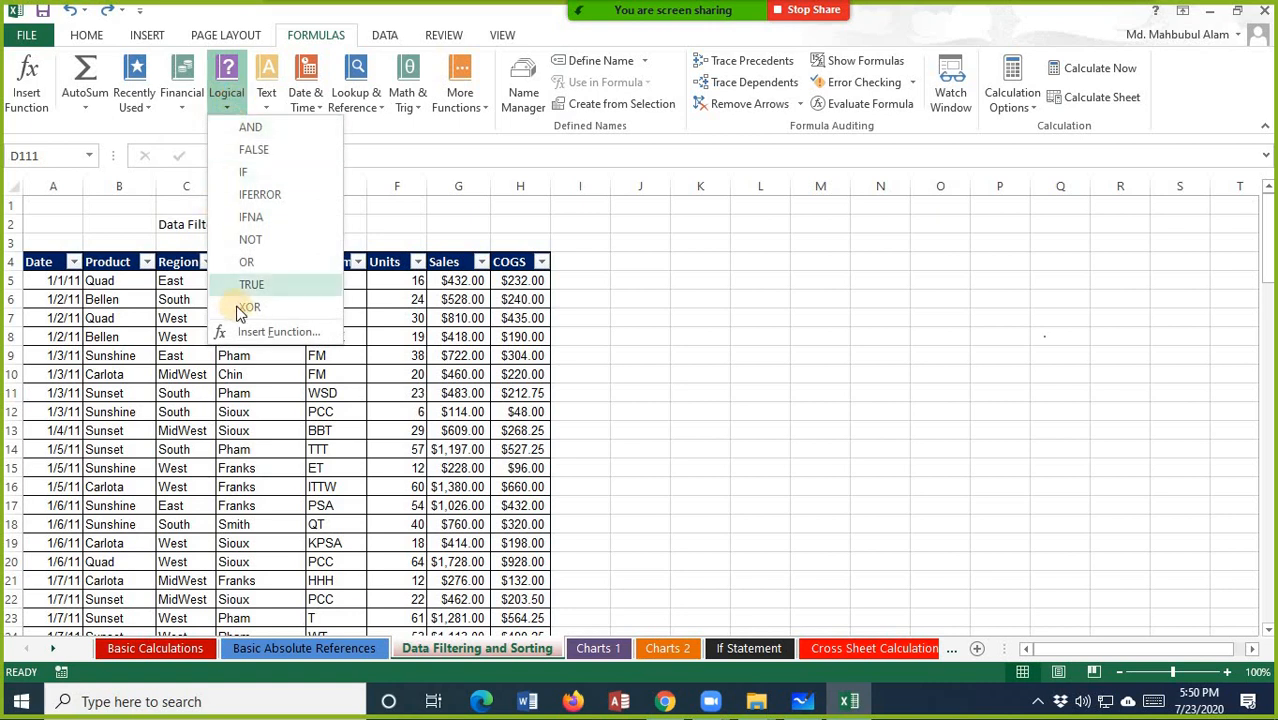
left_click(188, 106)
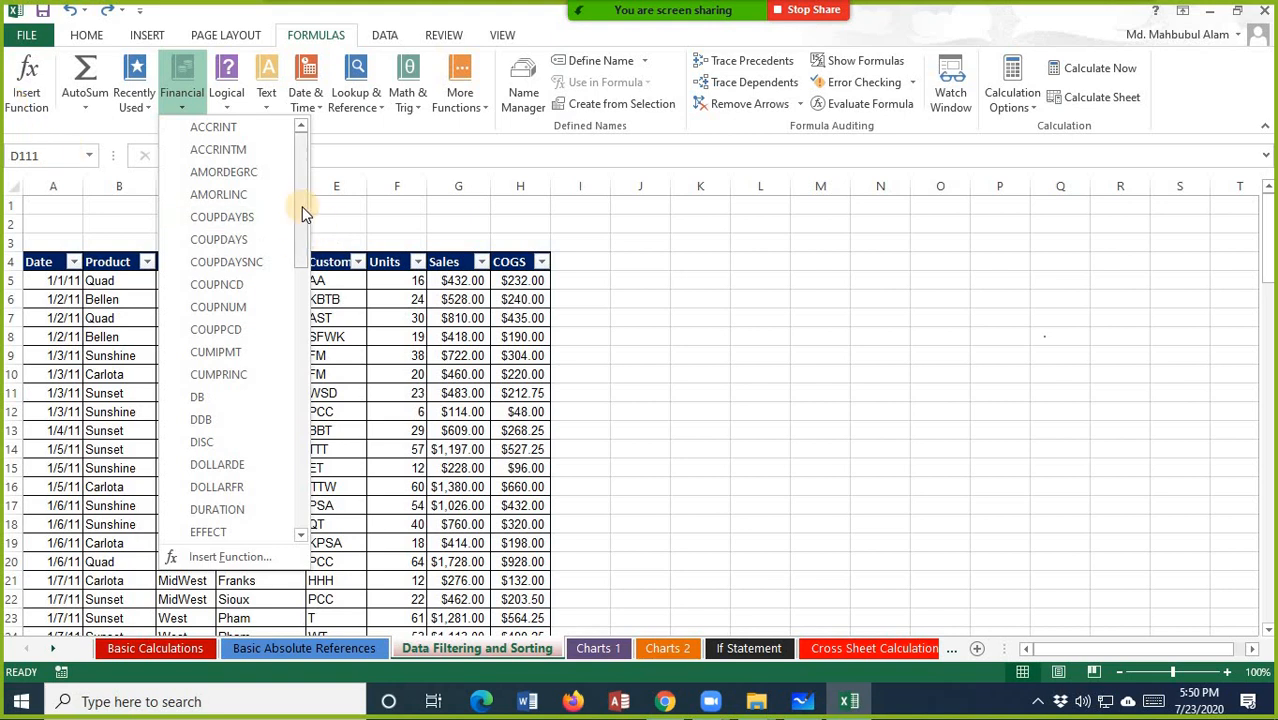
mouse_move(297, 208)
left_mouse_down()
mouse_move(282, 419)
mouse_move(294, 506)
mouse_move(314, 191)
left_mouse_up()
left_click(298, 236)
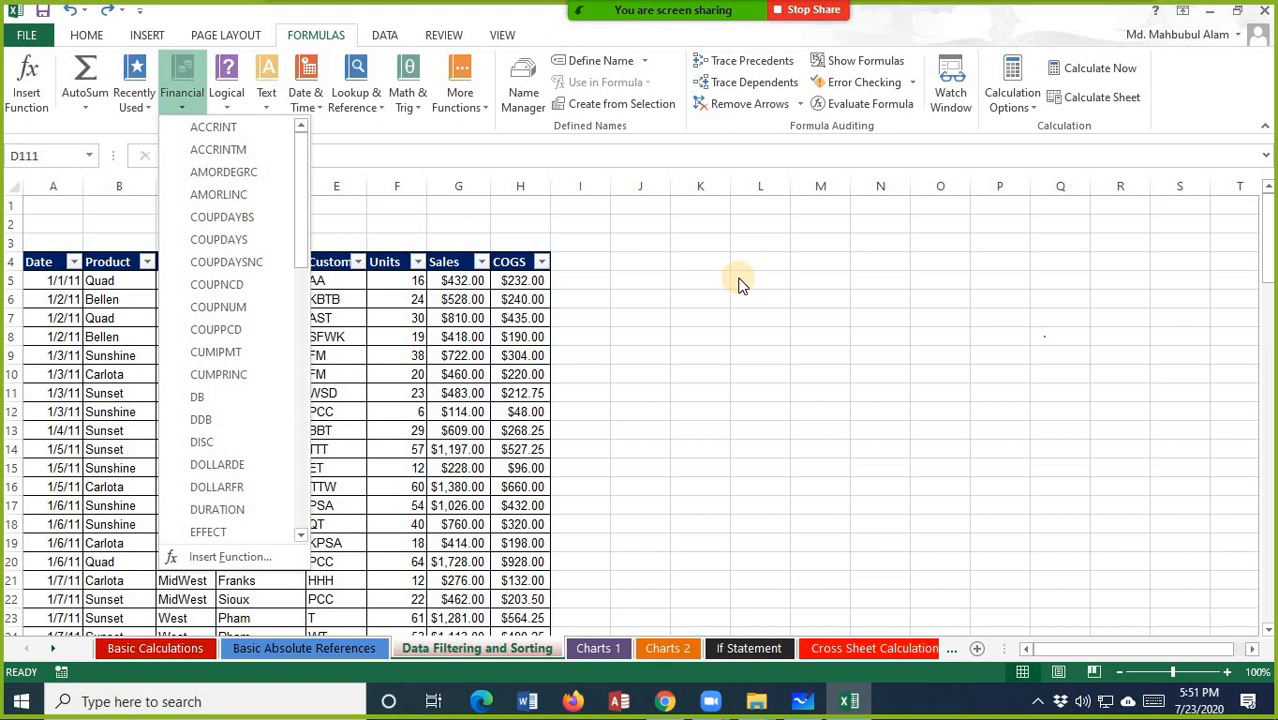
left_click(1025, 259)
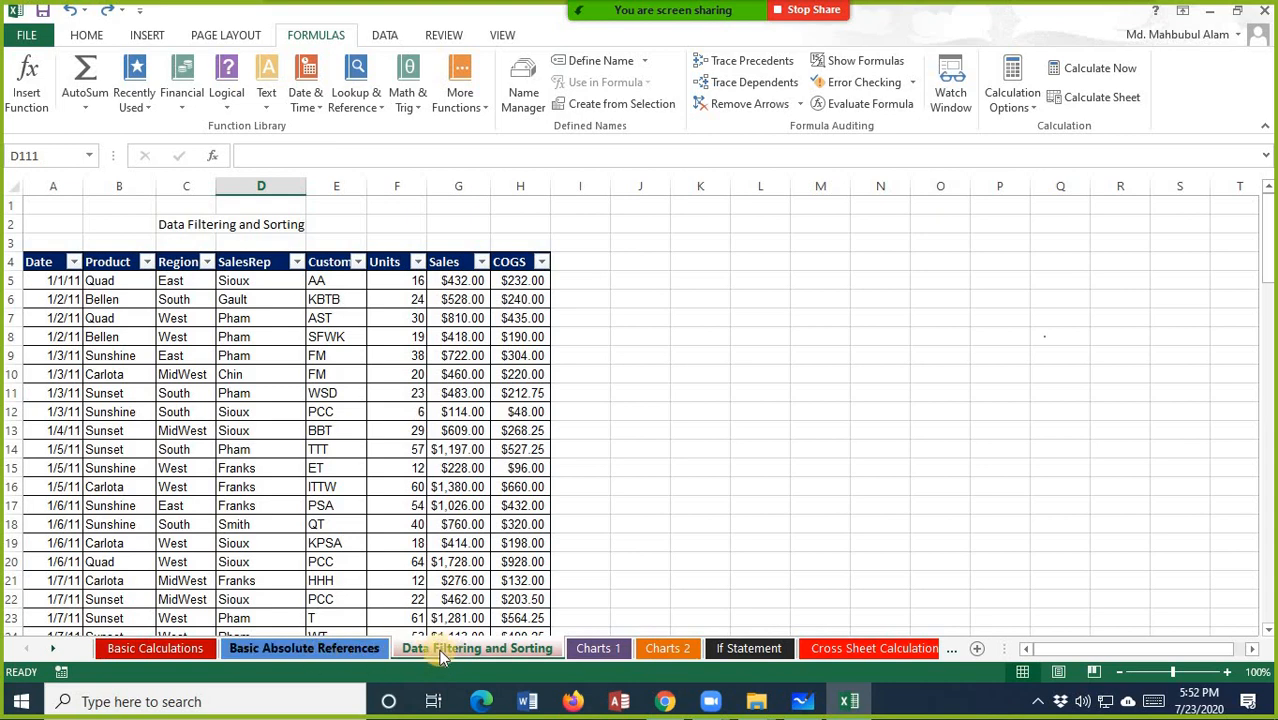
- Look over the sales table down to its last row and the Charts 2 sheet, ending on the Charts 1 sheet
scroll(438, 428, "down", 10)
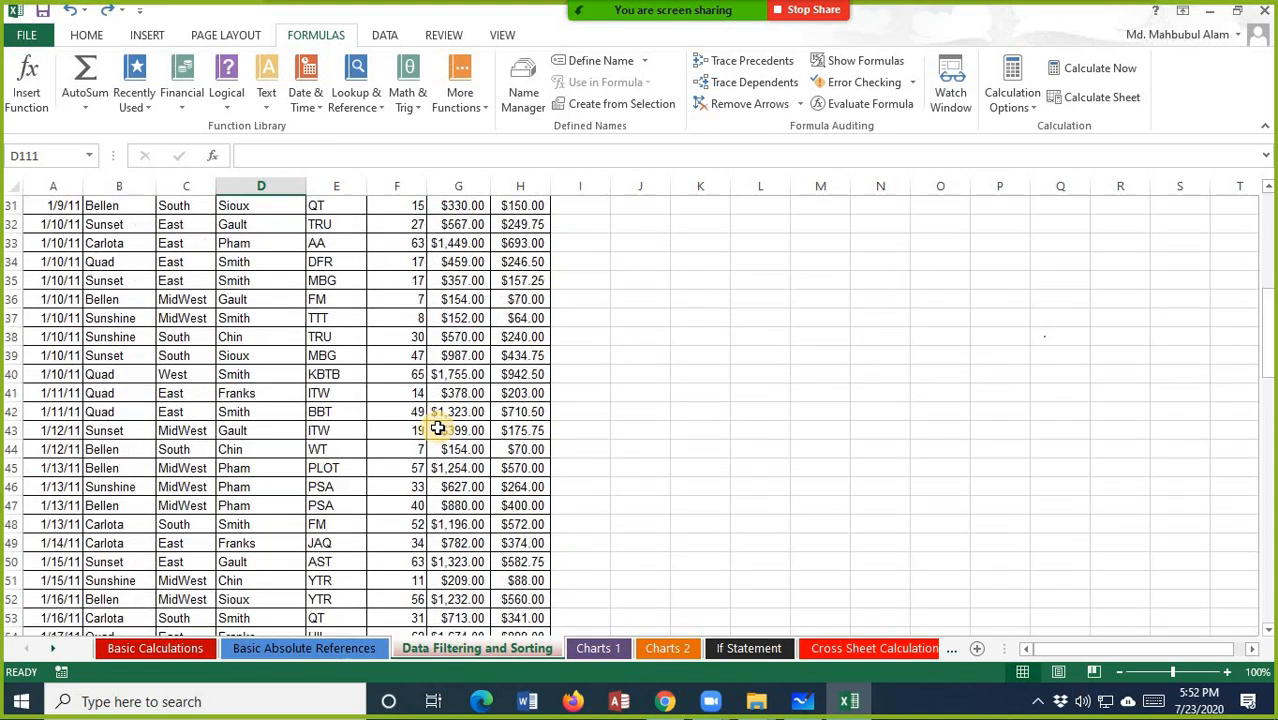
scroll(438, 428, "down", 20)
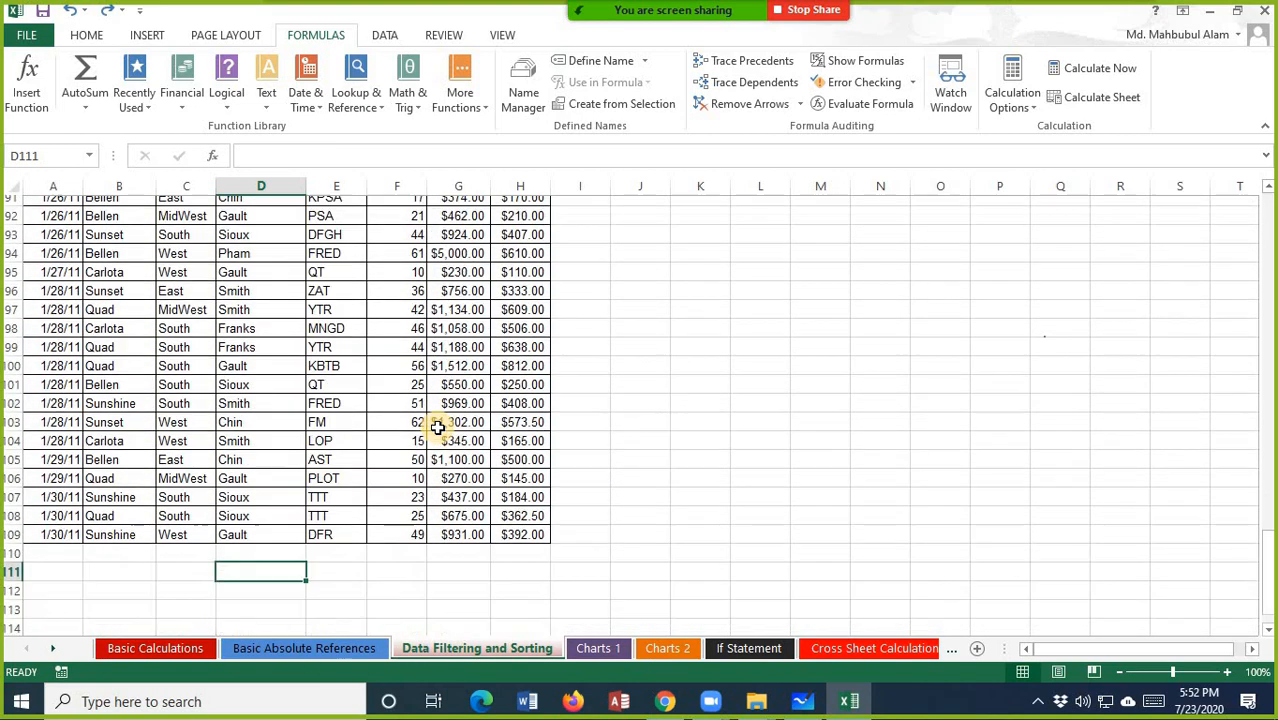
scroll(438, 428, "up", 19)
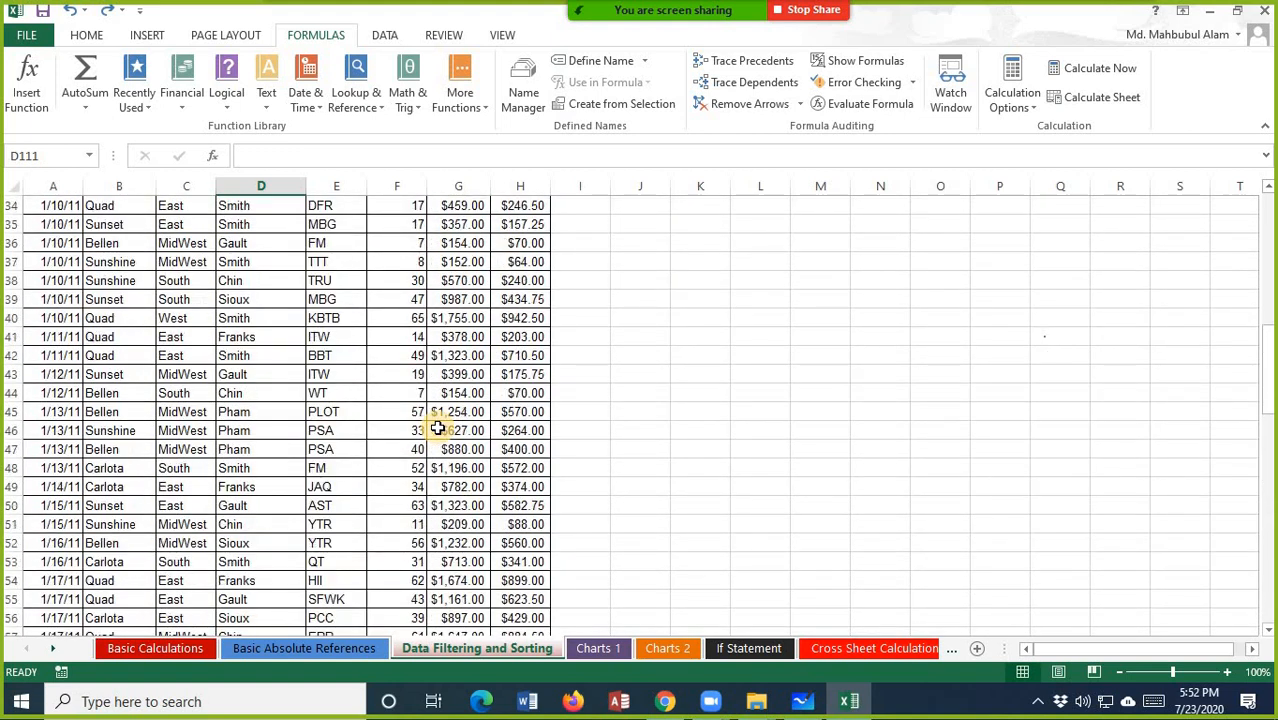
scroll(438, 428, "up", 11)
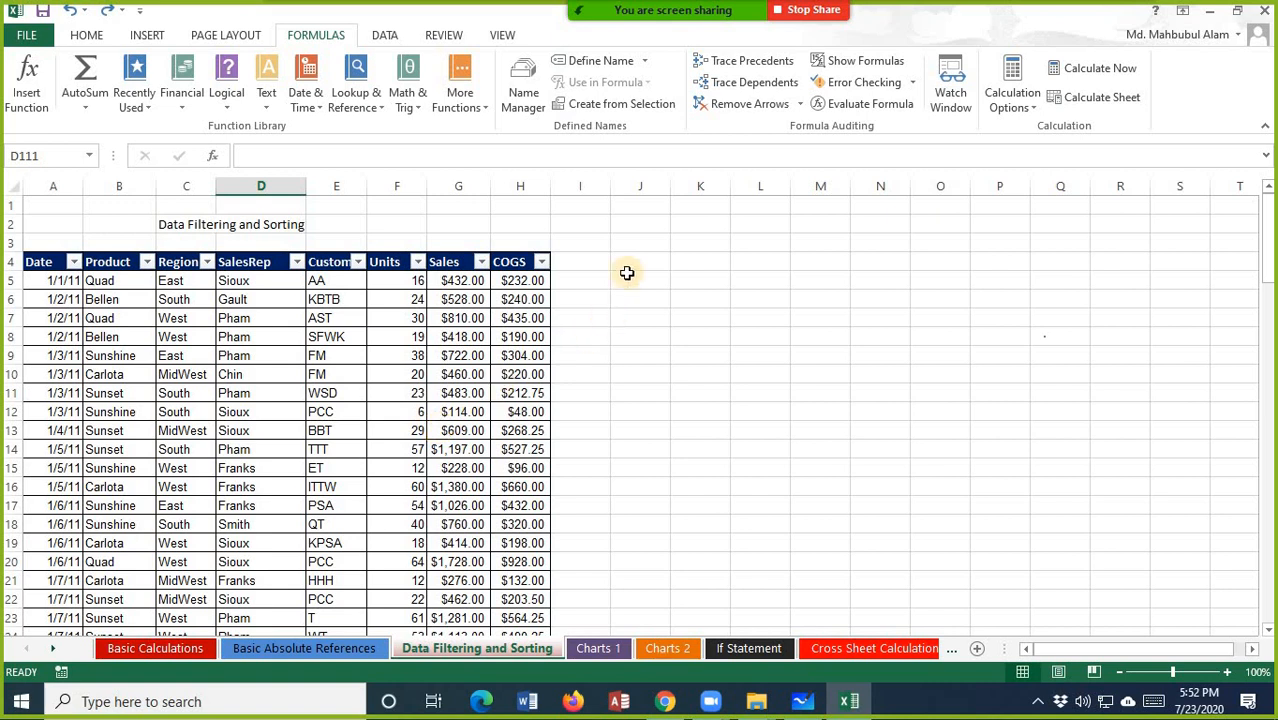
left_click(600, 648)
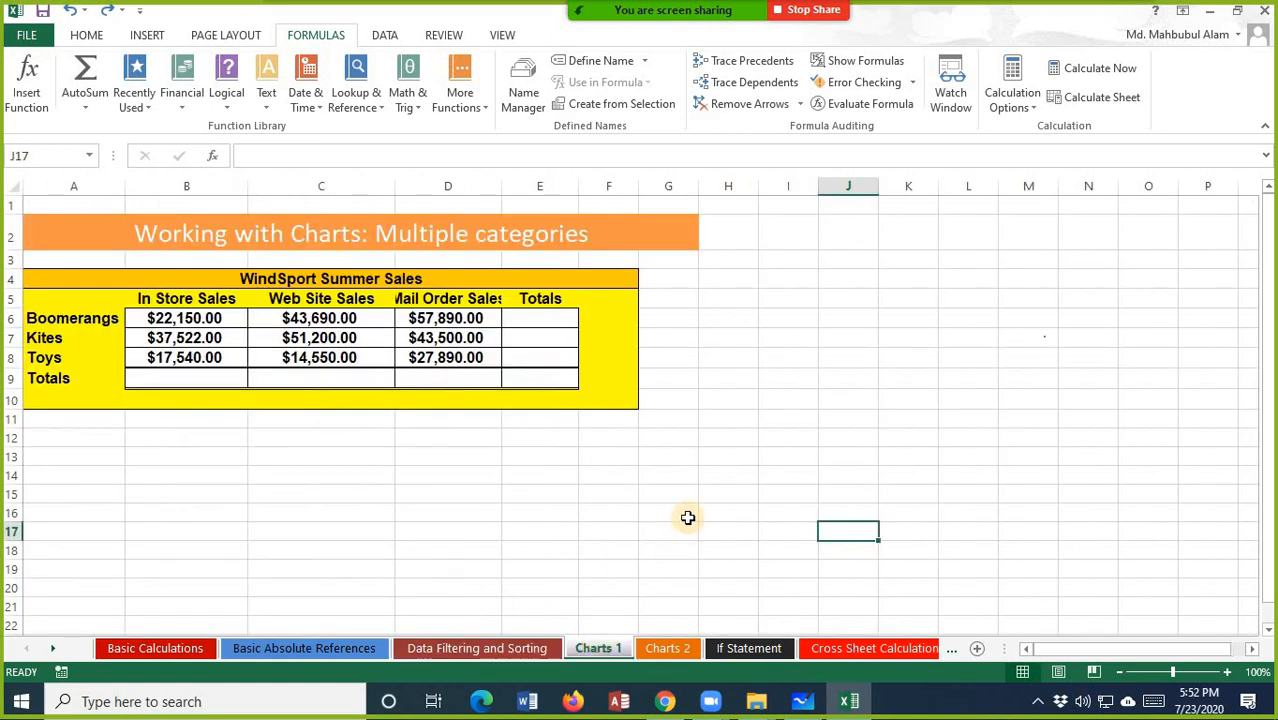
left_click(666, 649)
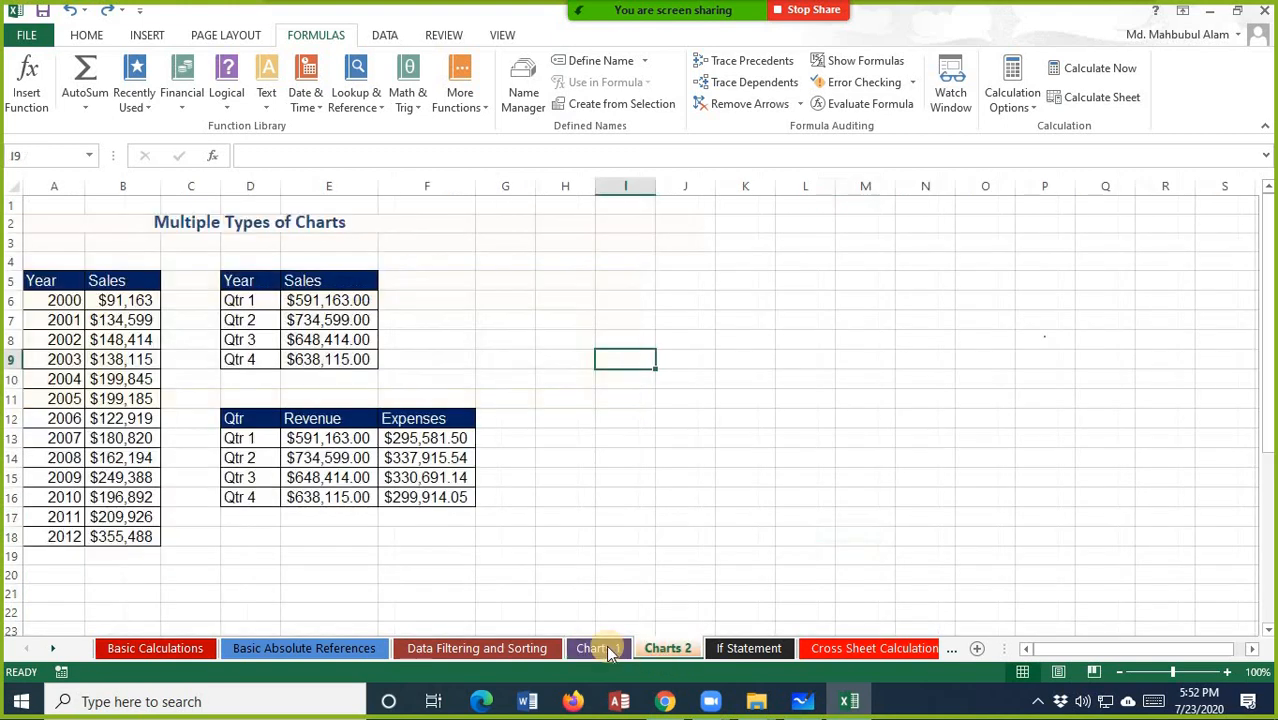
left_click(592, 648)
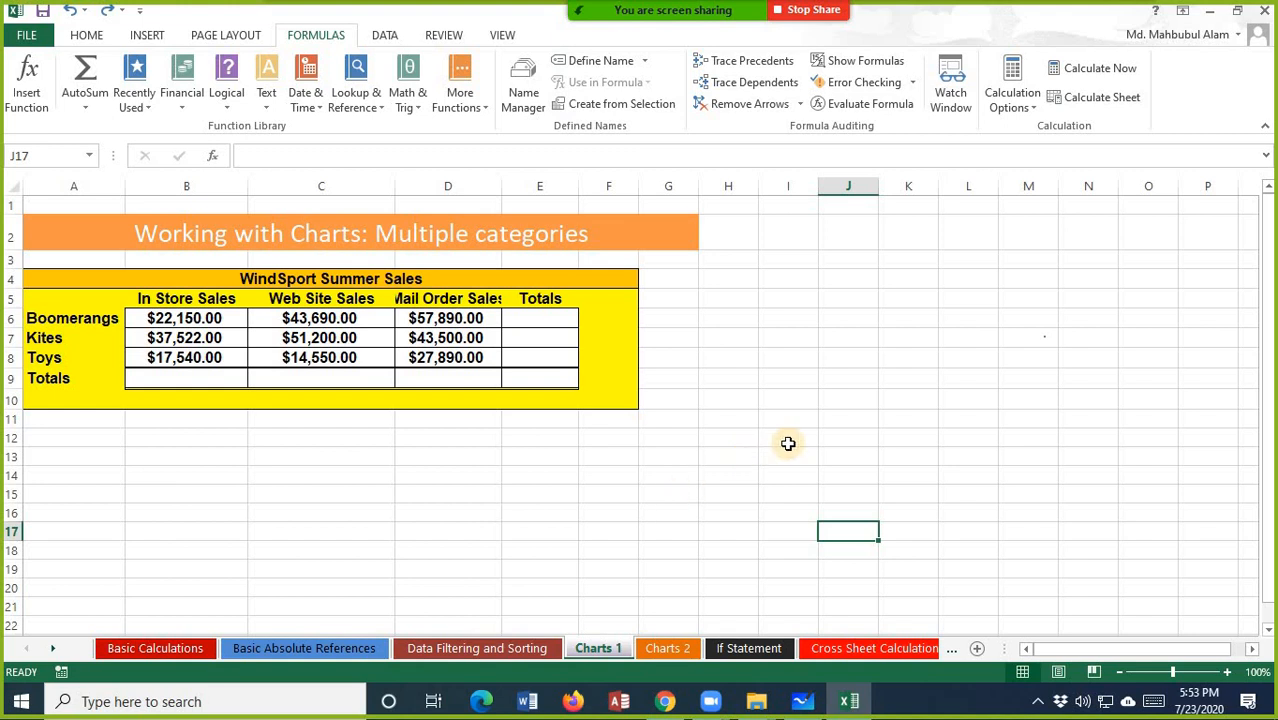
- Insert a 2-D clustered column chart from A5:D8 and place it beside the WindSport Summer Sales table, starting around column H
left_click(148, 36)
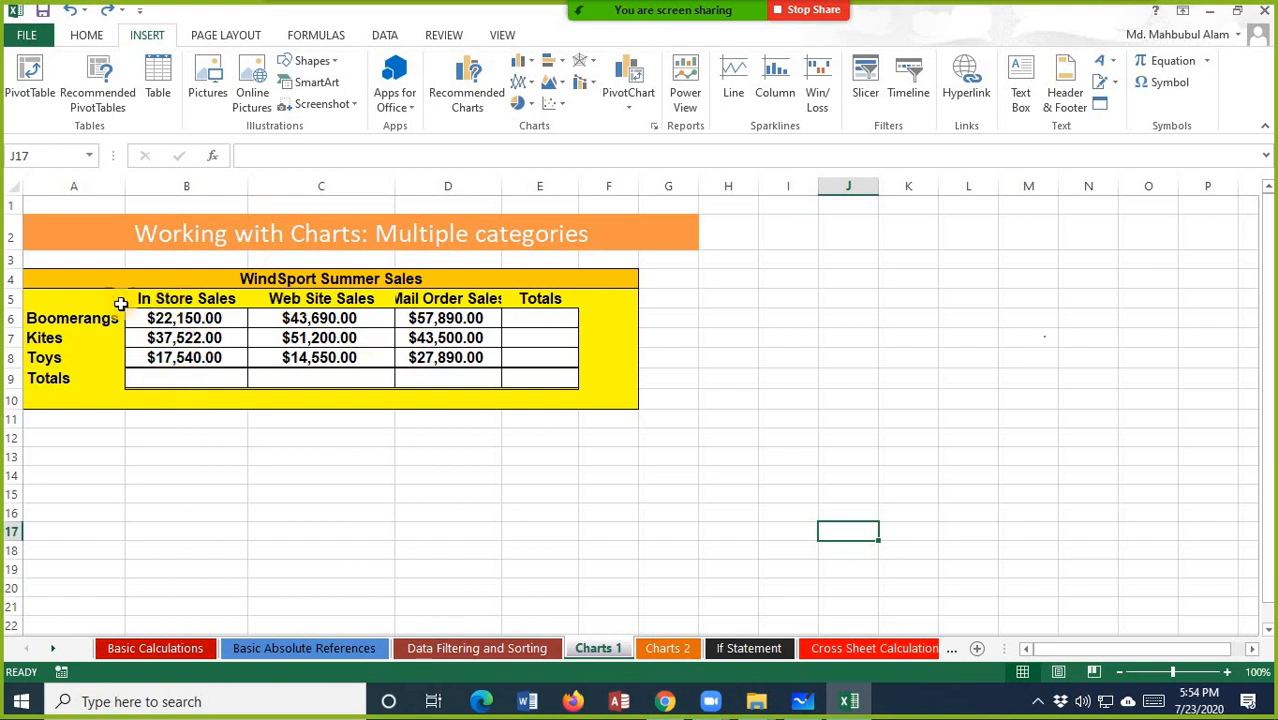
left_click_drag(52, 302, 484, 358)
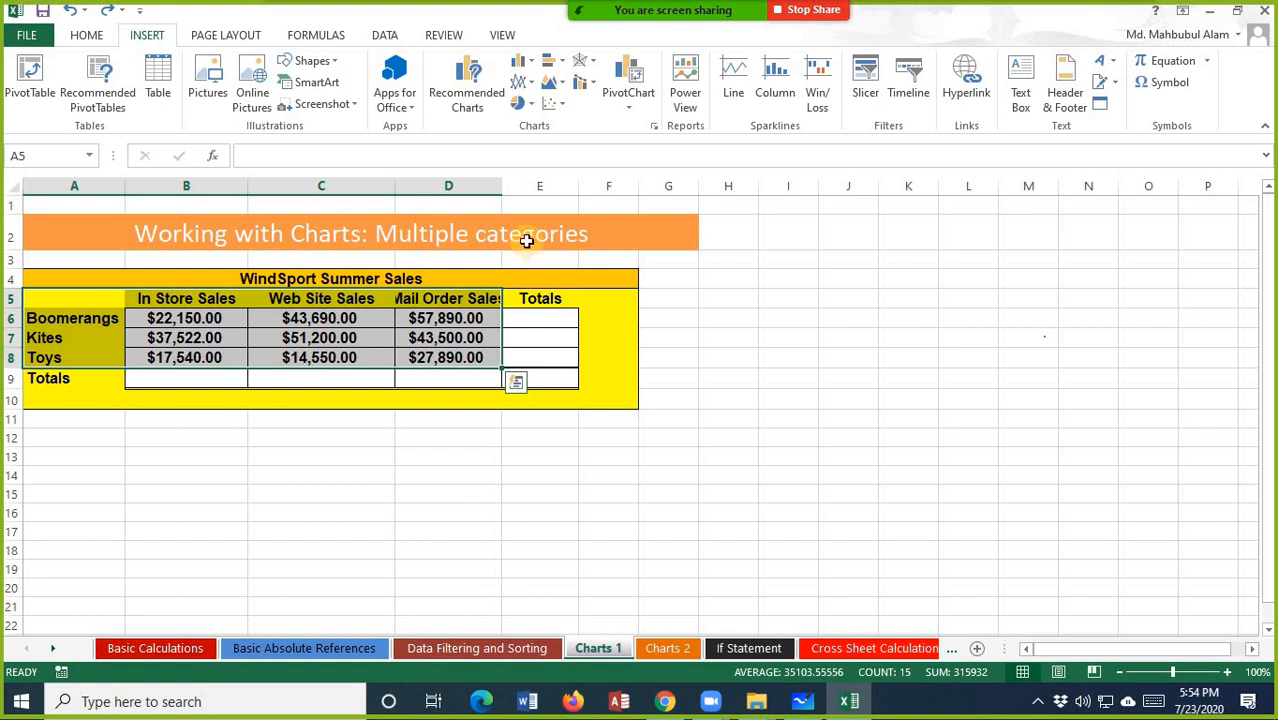
left_click(730, 416)
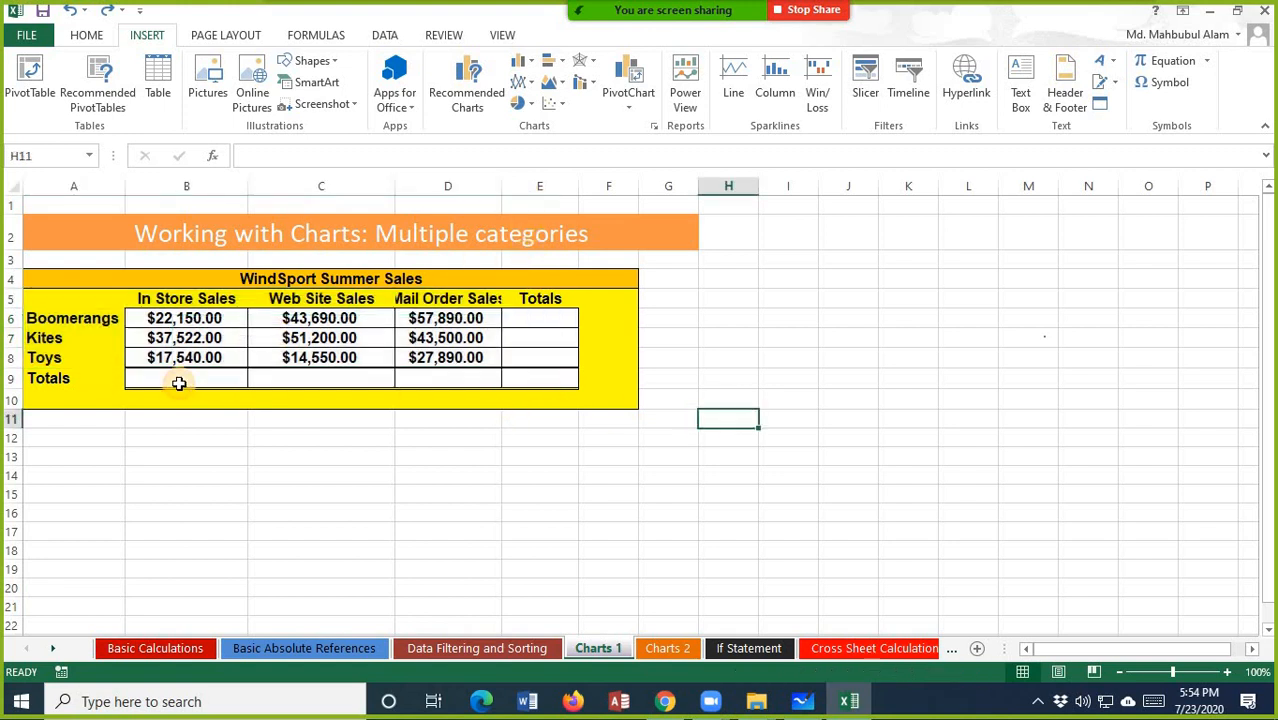
left_click_drag(78, 303, 430, 340)
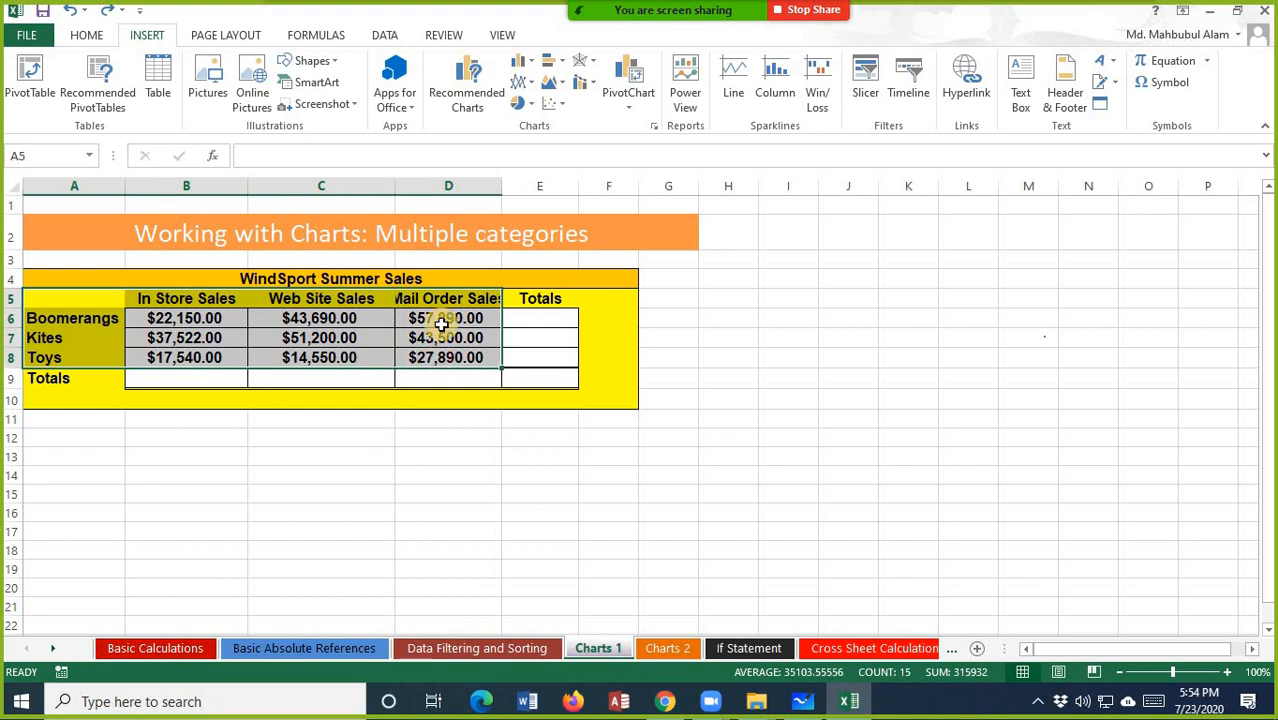
left_click(520, 66)
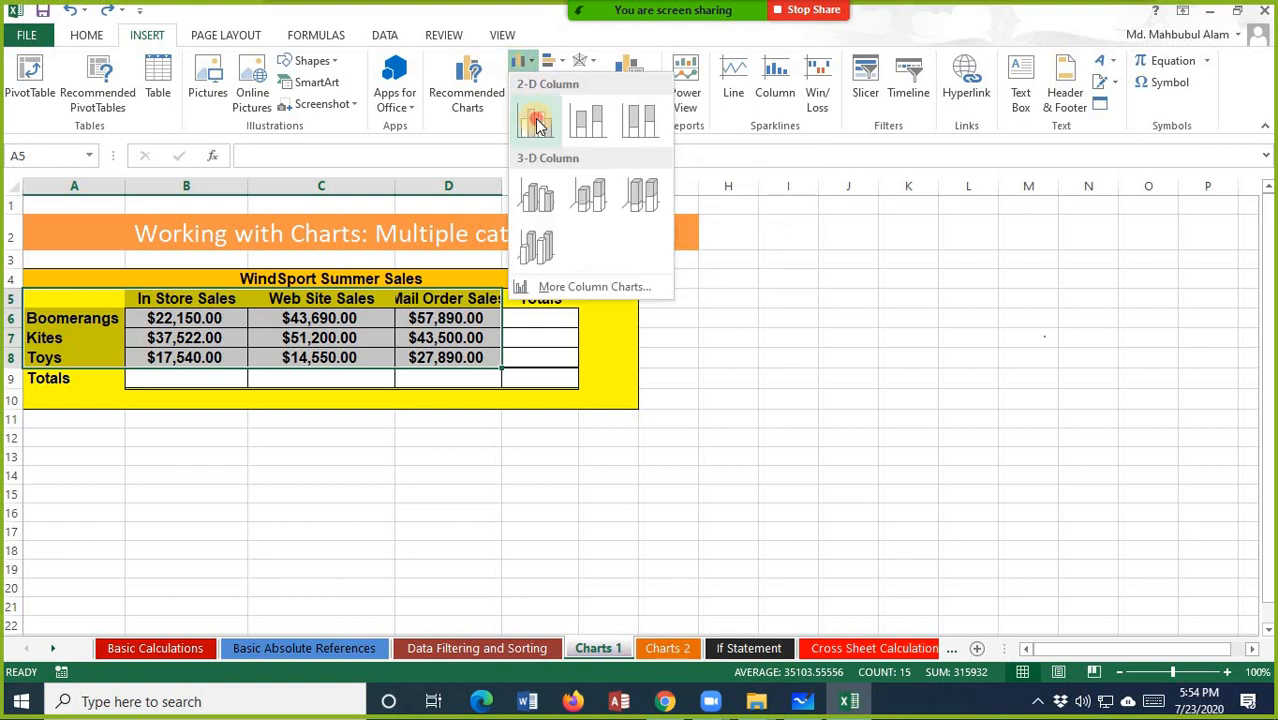
left_click(543, 136)
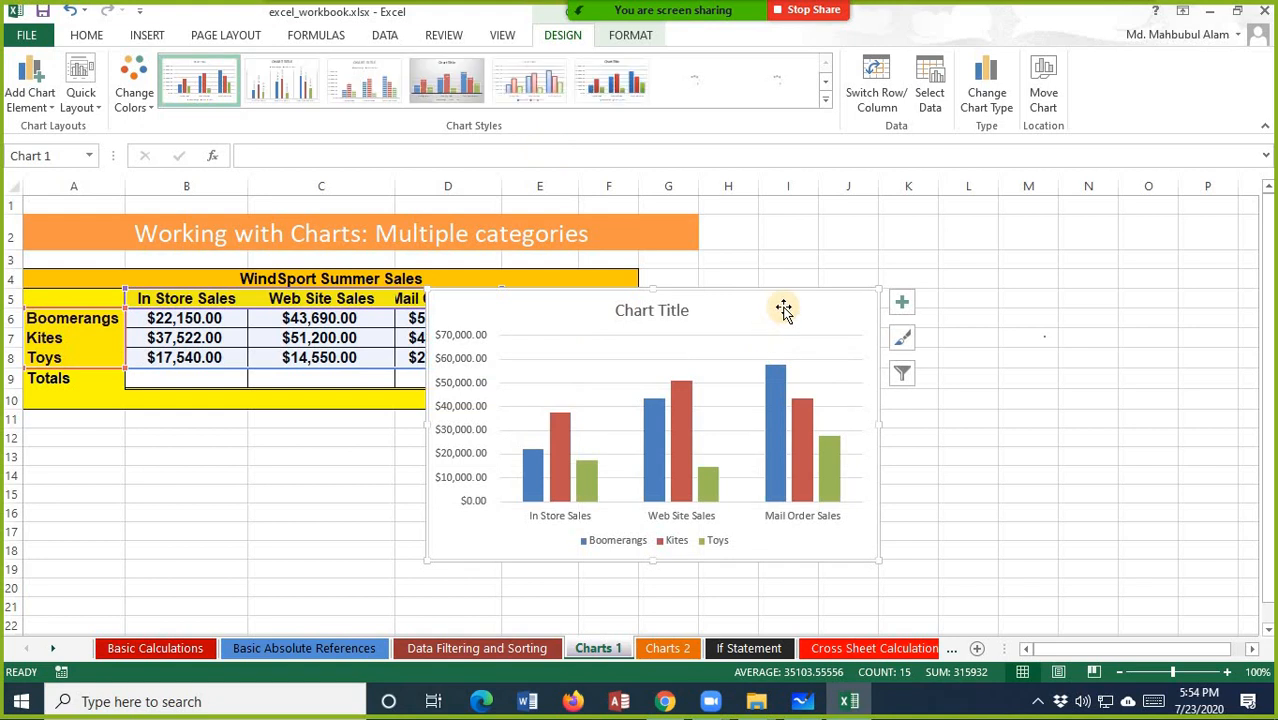
left_click_drag(845, 331, 1115, 300)
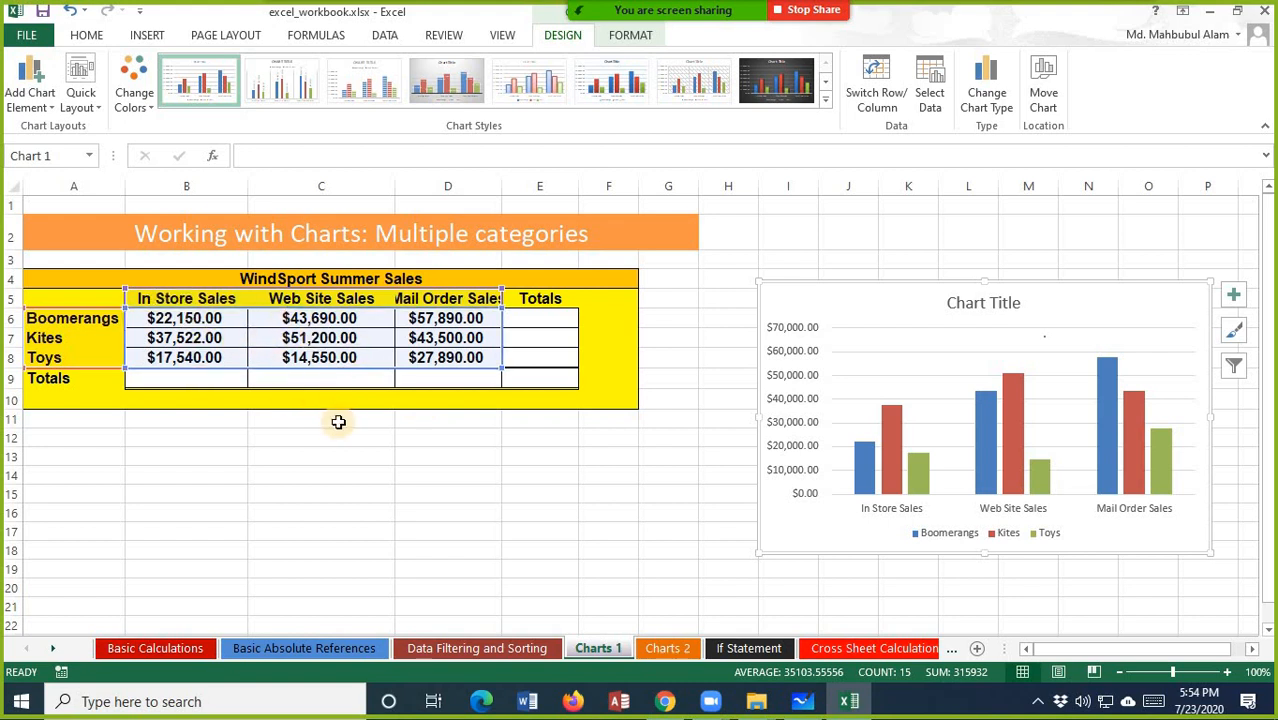
- Point out the three sales channel headings and the product labels A6:A8 by selecting them, widening column C slightly
left_click(190, 298)
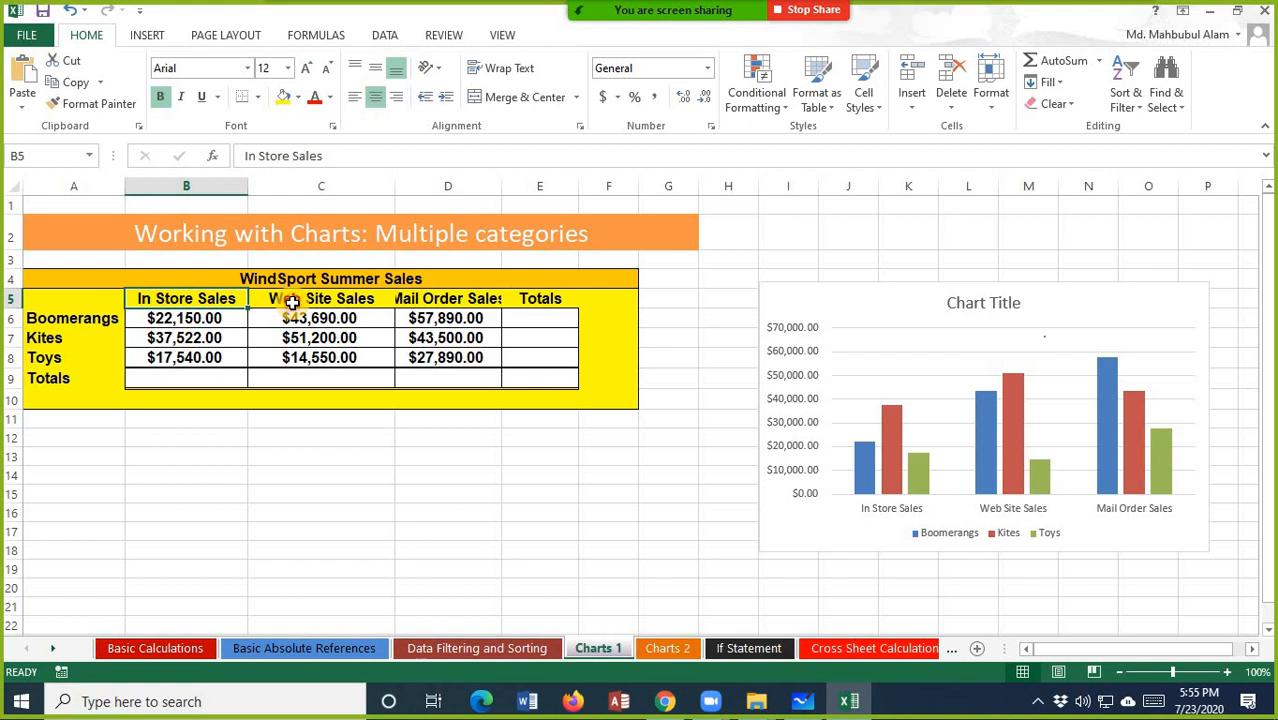
left_click(291, 302)
left_click(436, 302)
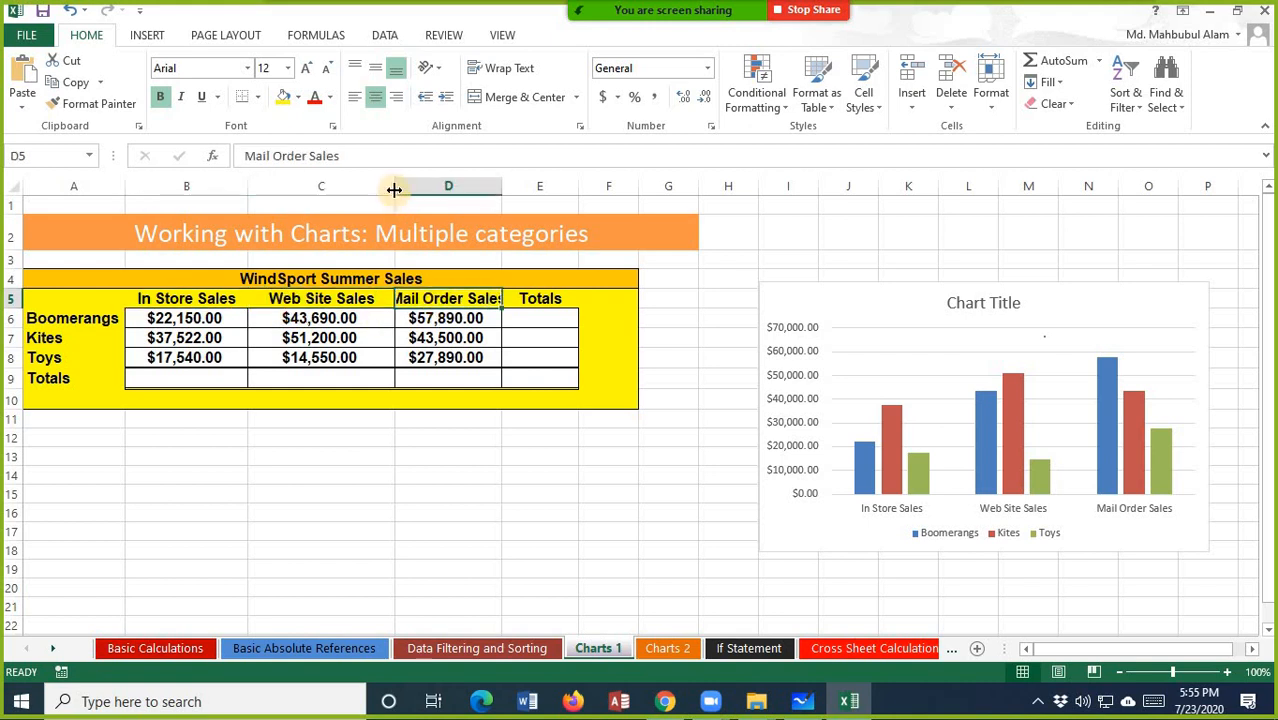
mouse_move(394, 187)
left_mouse_down()
mouse_move(413, 187)
mouse_move(401, 187)
left_mouse_up()
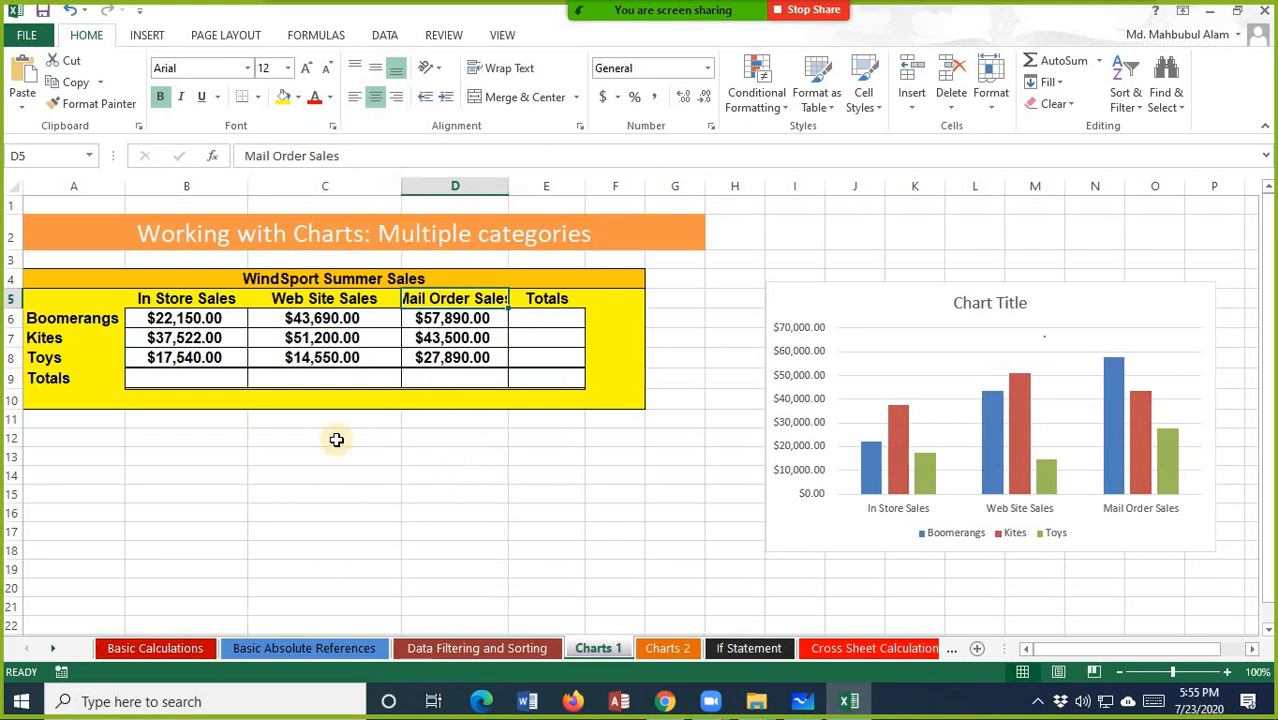
left_click(50, 322)
left_click_drag(50, 322, 48, 353)
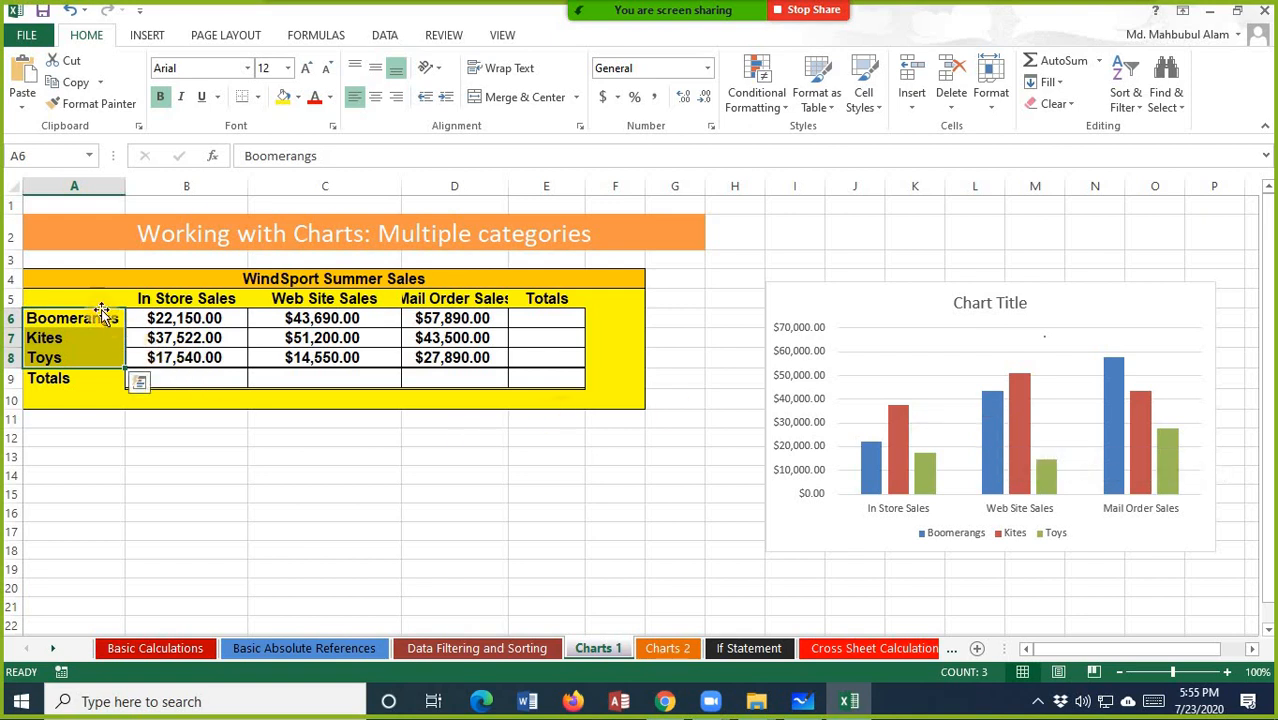
- Insert a 2-D line chart from the same sales range A5:D8
left_click_drag(100, 308, 452, 358)
left_click(388, 403)
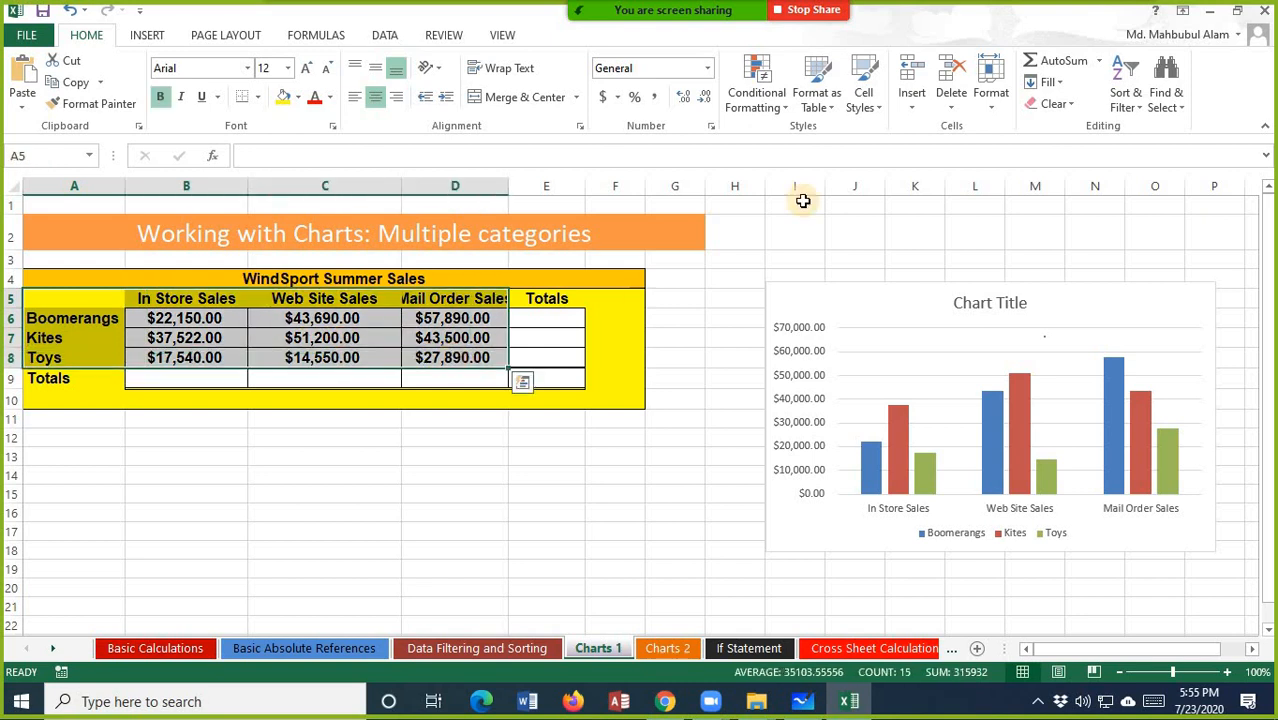
left_click(147, 35)
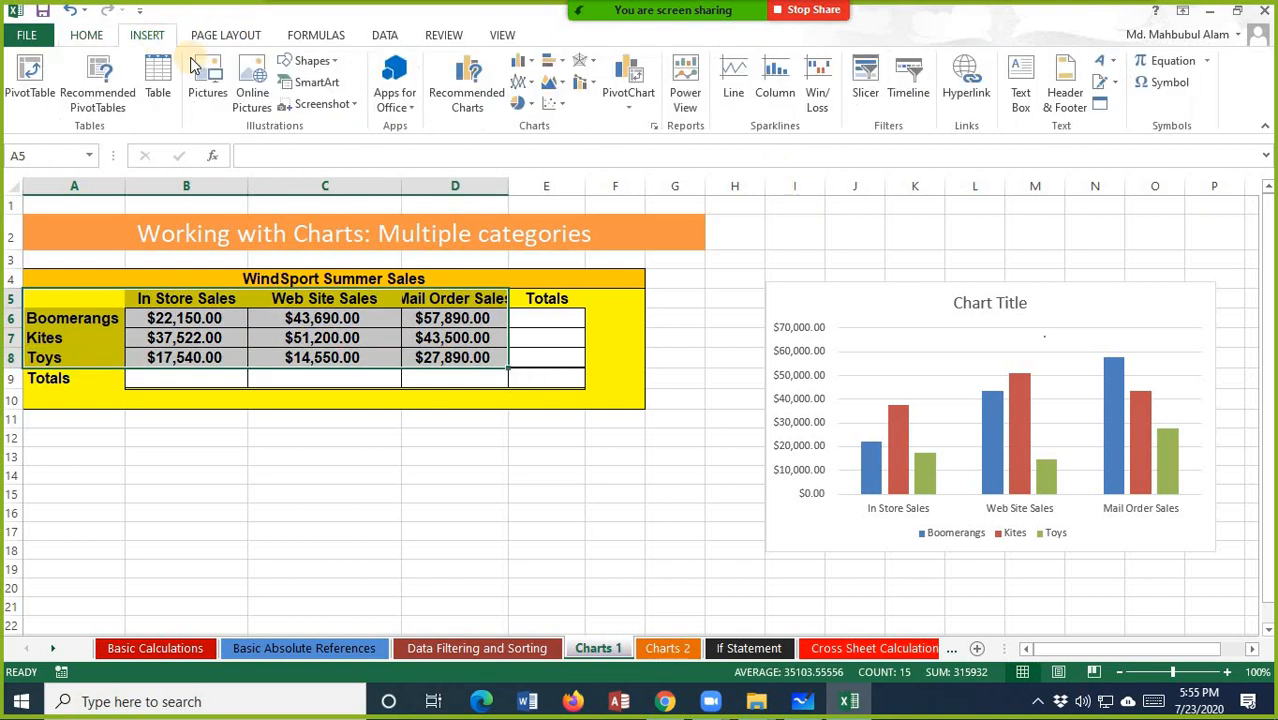
left_click(520, 82)
left_click(533, 140)
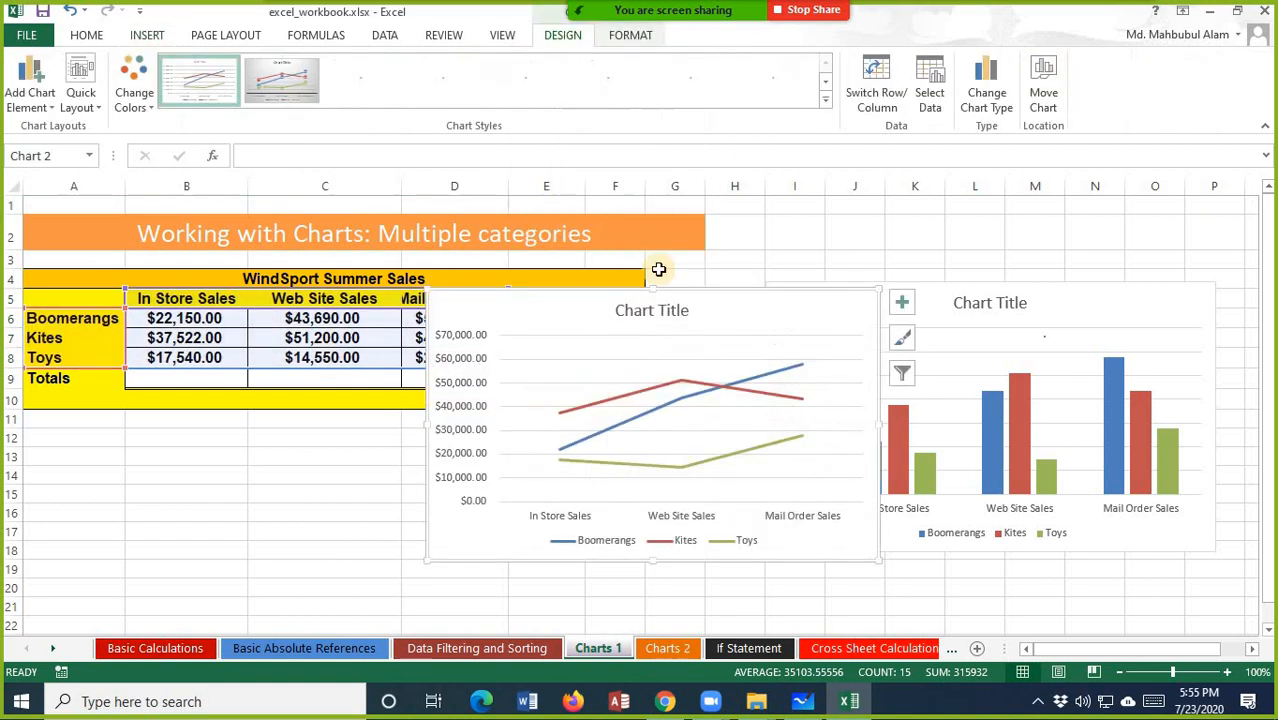
- Shift the line chart's plot area slightly down and move the whole chart into the empty cells below the sales table
scroll(890, 214, "down", 2)
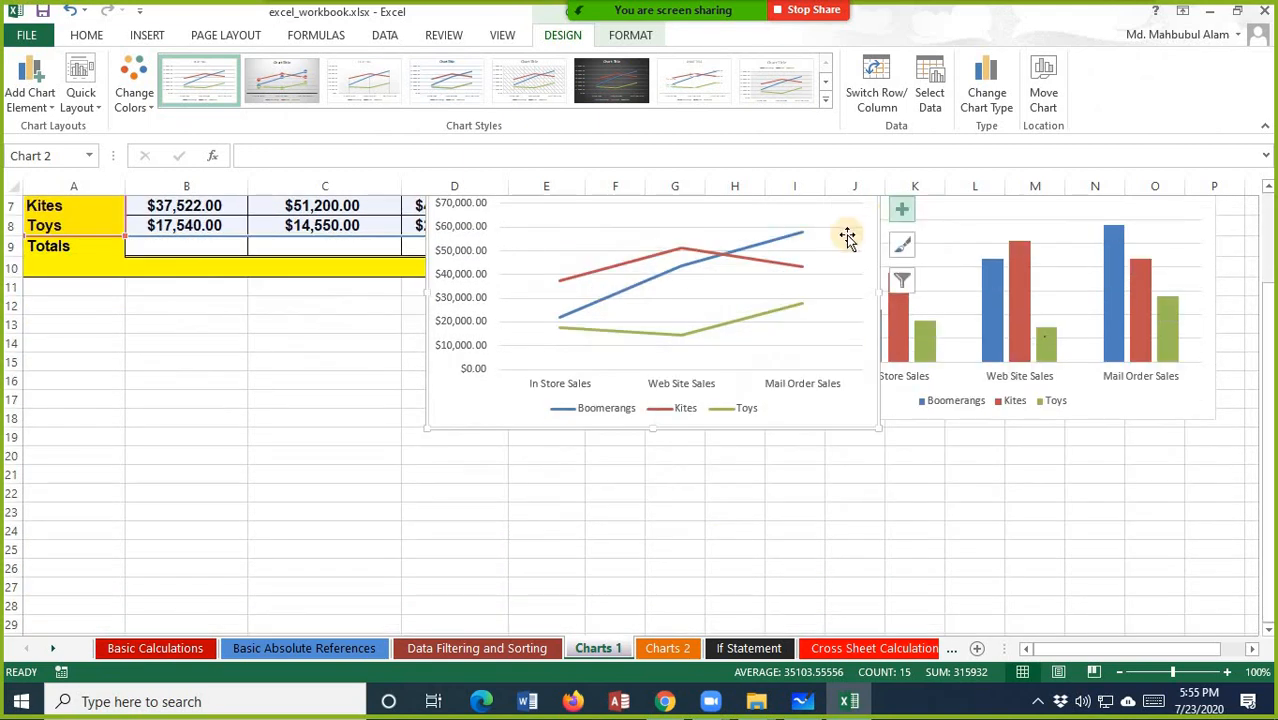
mouse_move(845, 231)
left_mouse_down()
mouse_move(825, 268)
mouse_move(845, 247)
left_mouse_up()
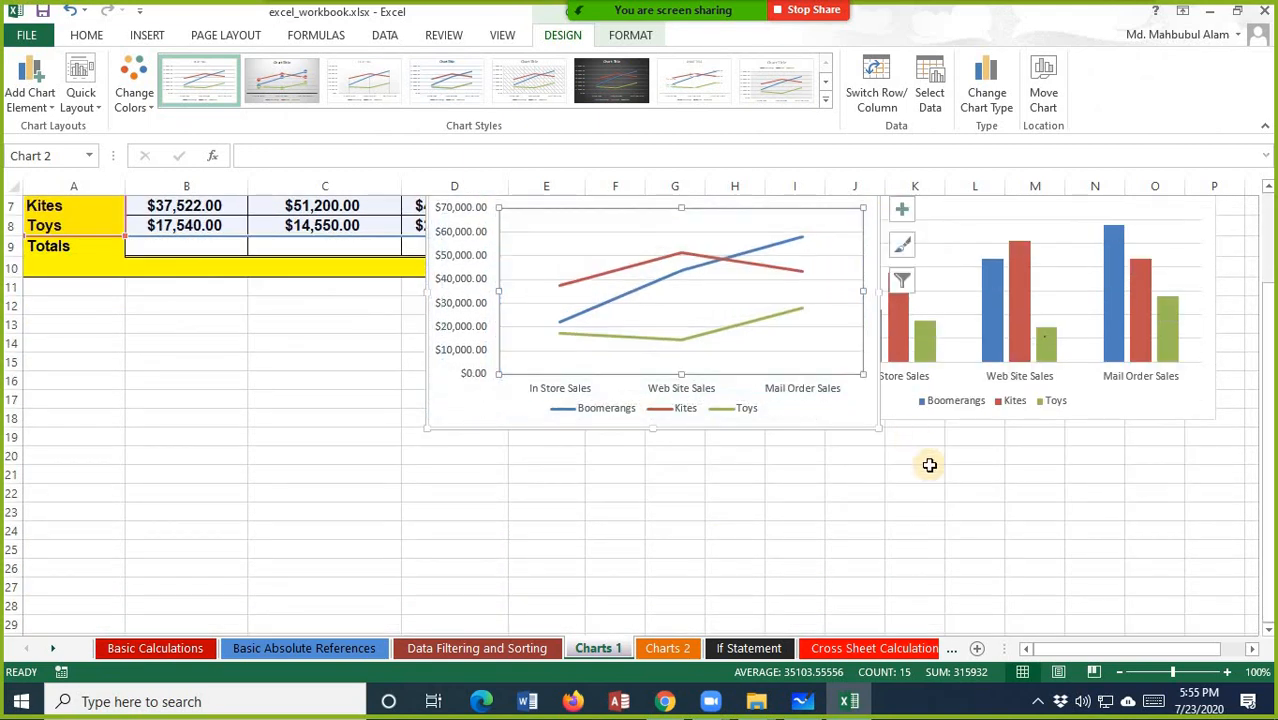
left_click(940, 477)
scroll(836, 314, "up", 1)
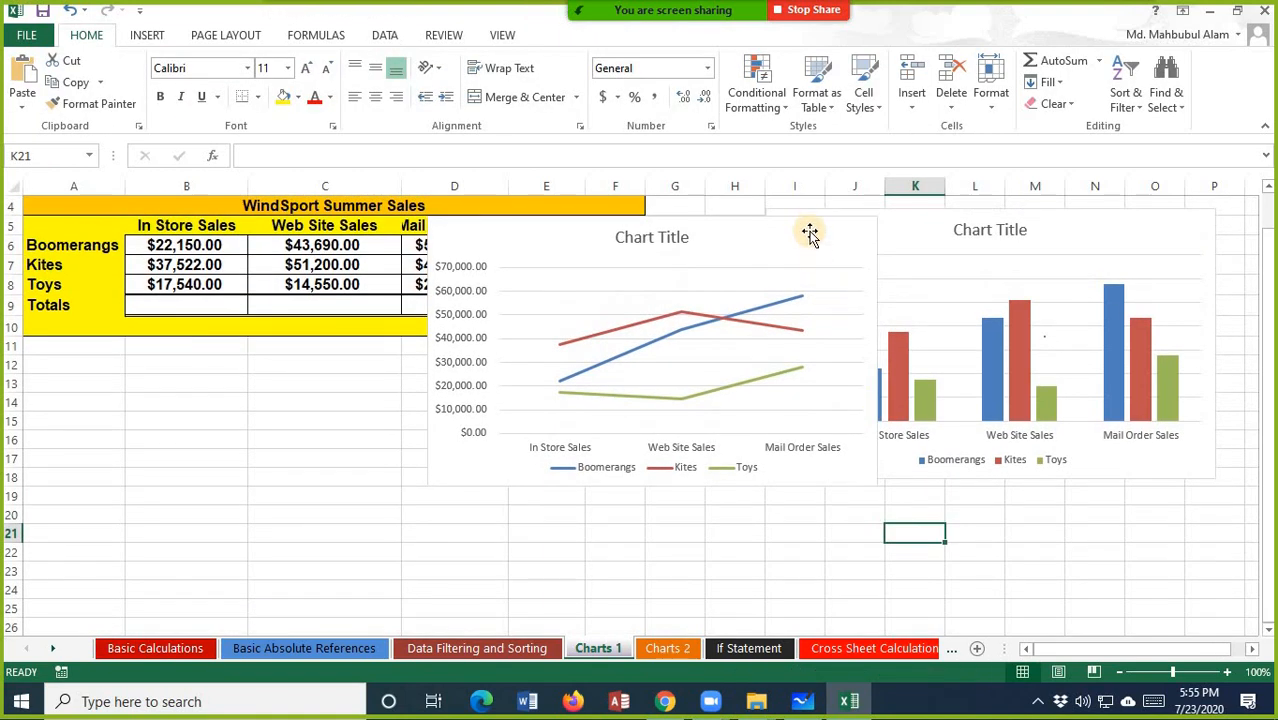
left_click_drag(810, 228, 591, 371)
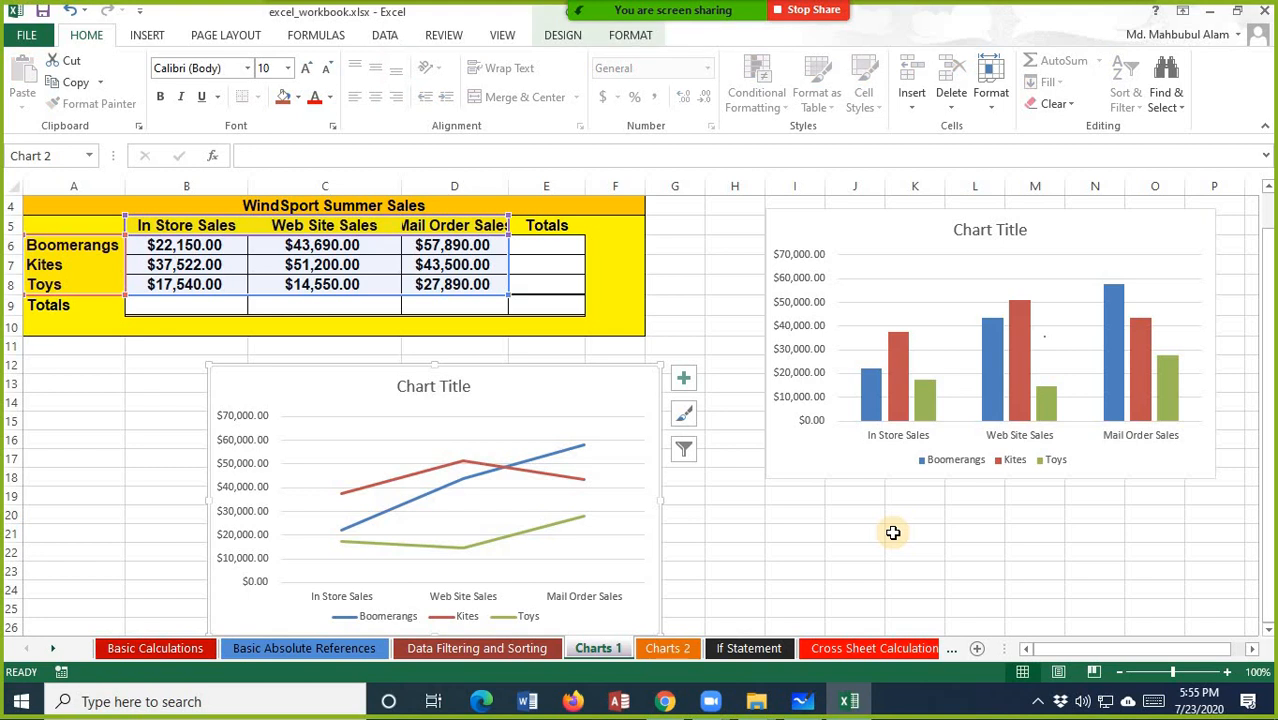
scroll(893, 533, "down", 1)
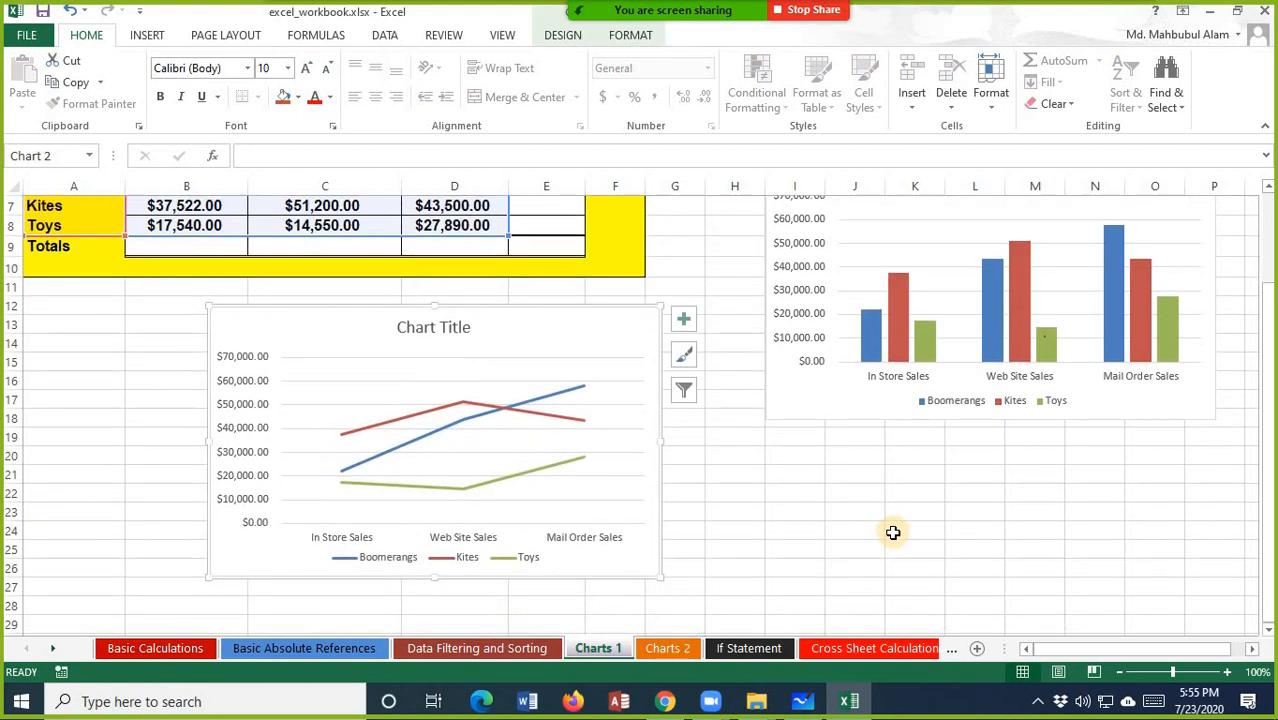
- Move the column chart down into the empty cells beside the line chart, below the sales table
left_click(941, 233)
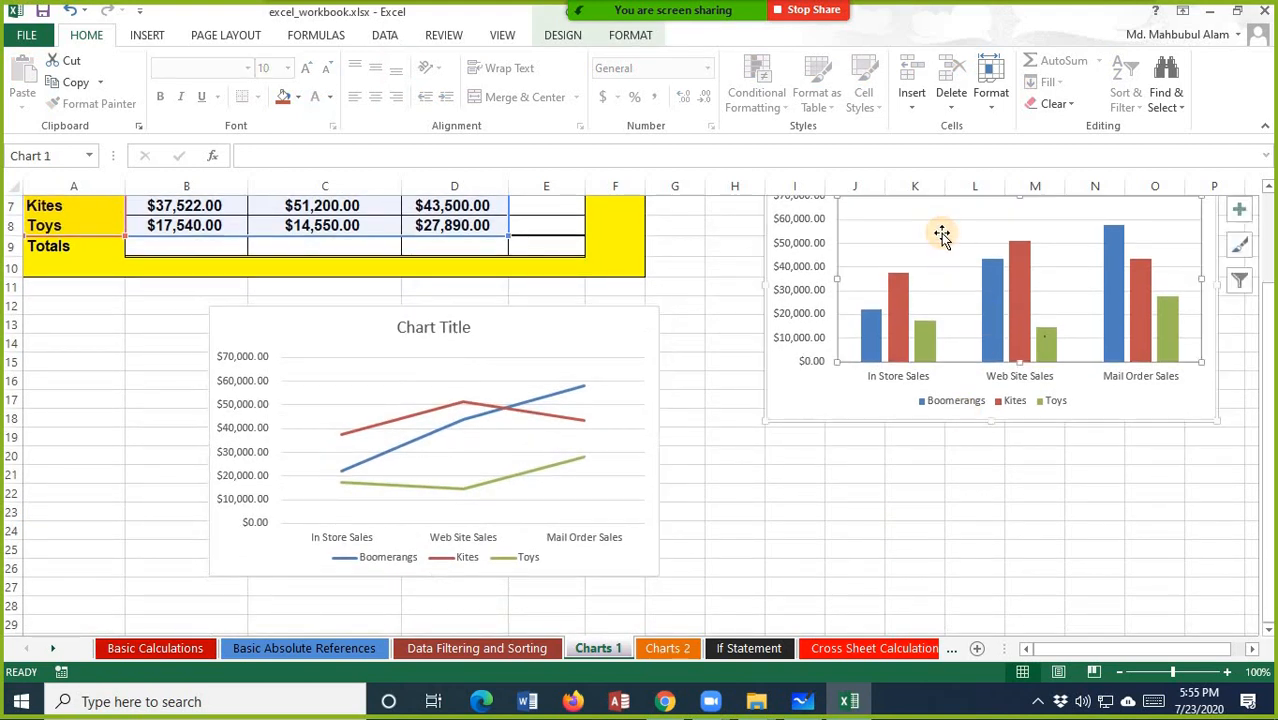
left_click(800, 293)
scroll(918, 277, "up", 1)
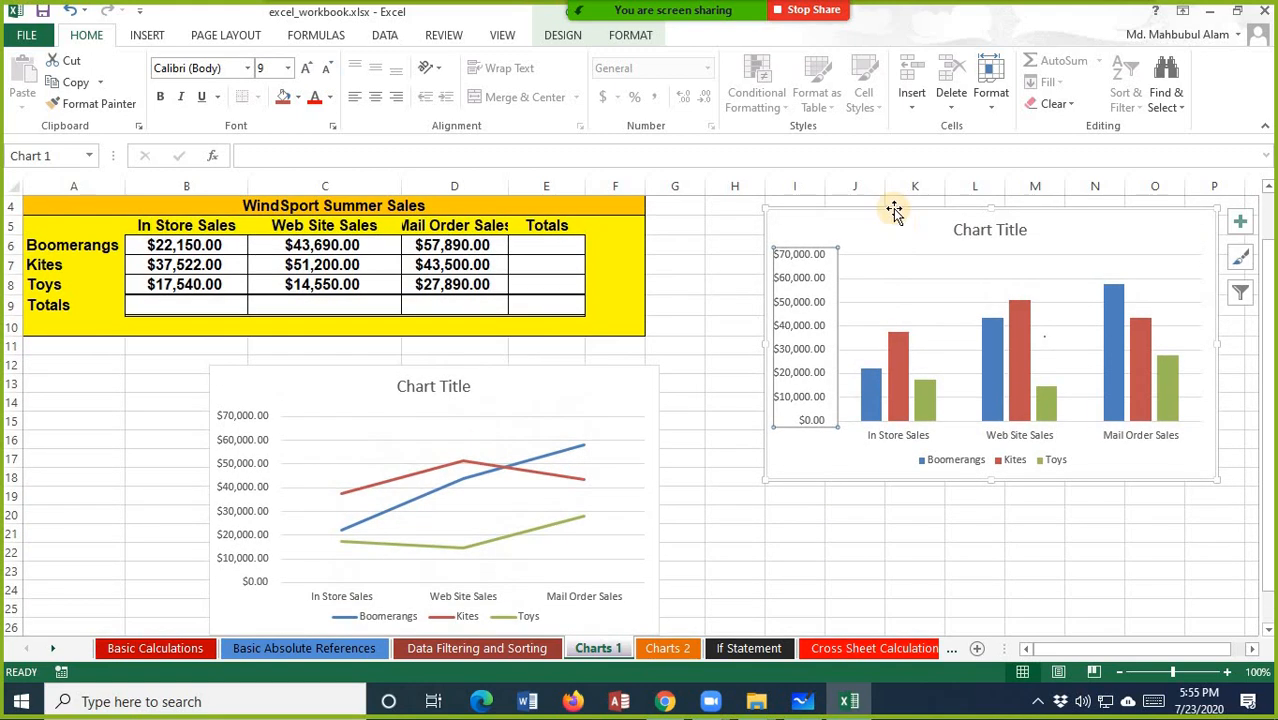
left_click_drag(893, 208, 843, 371)
scroll(911, 318, "down", 1)
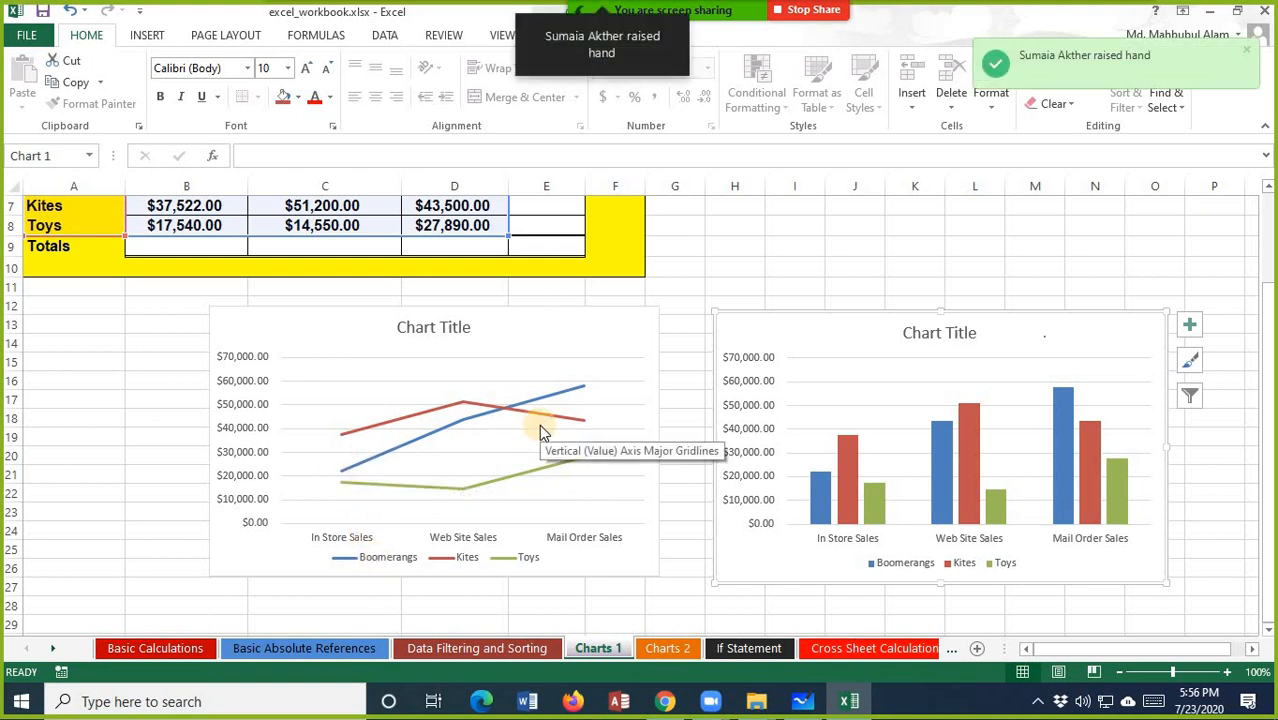
mouse_move(443, 436)
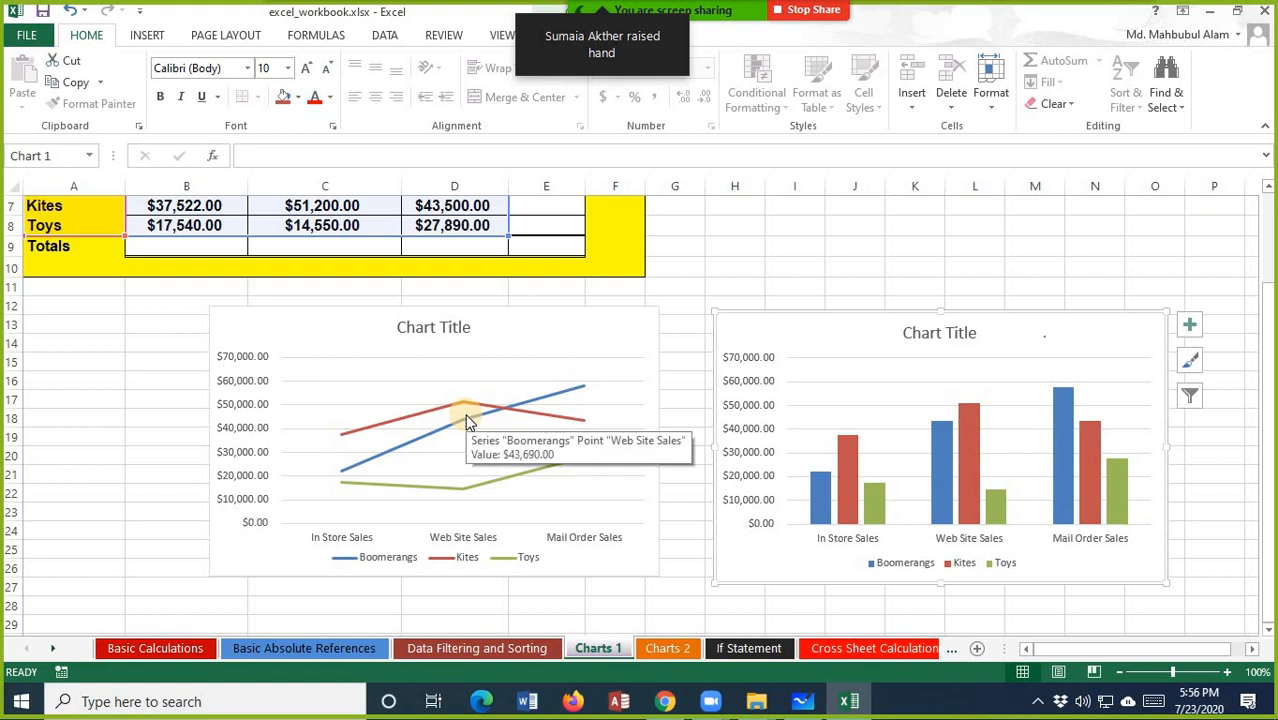
- Insert an empty text box beneath the two charts, spanning about columns A to K and rows 28 to 34
scroll(771, 390, "down", 2)
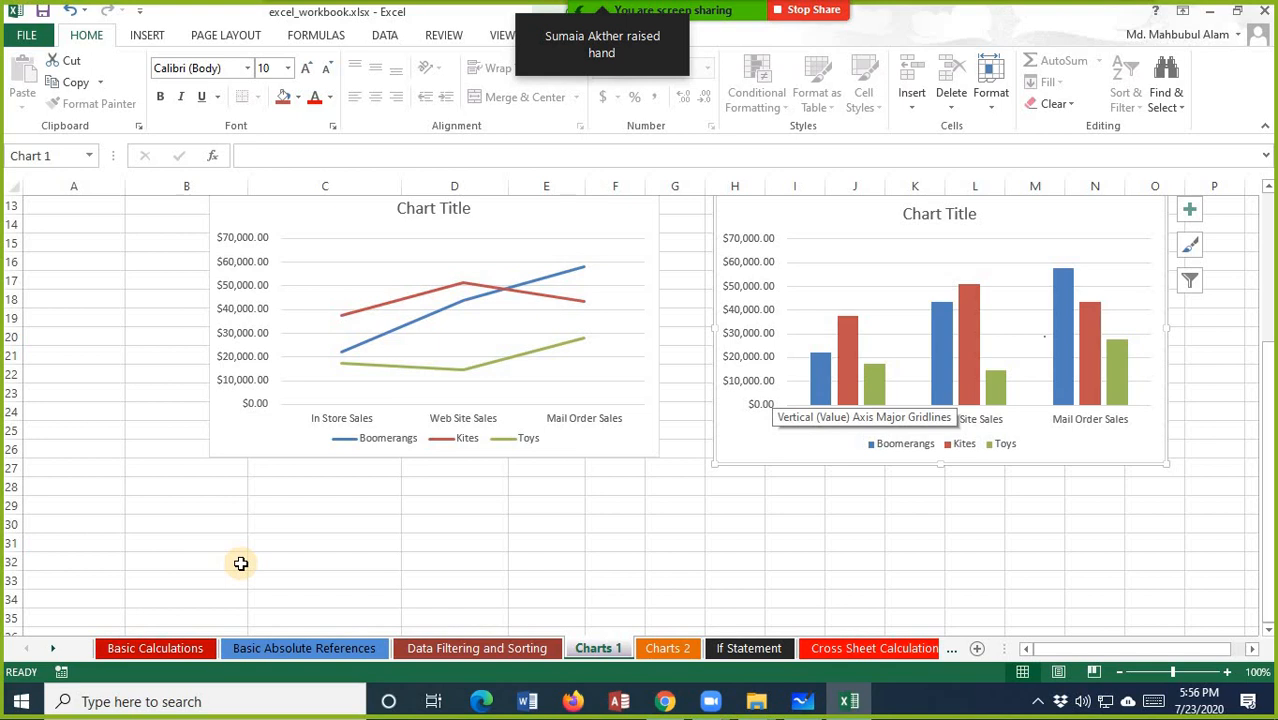
left_click(147, 35)
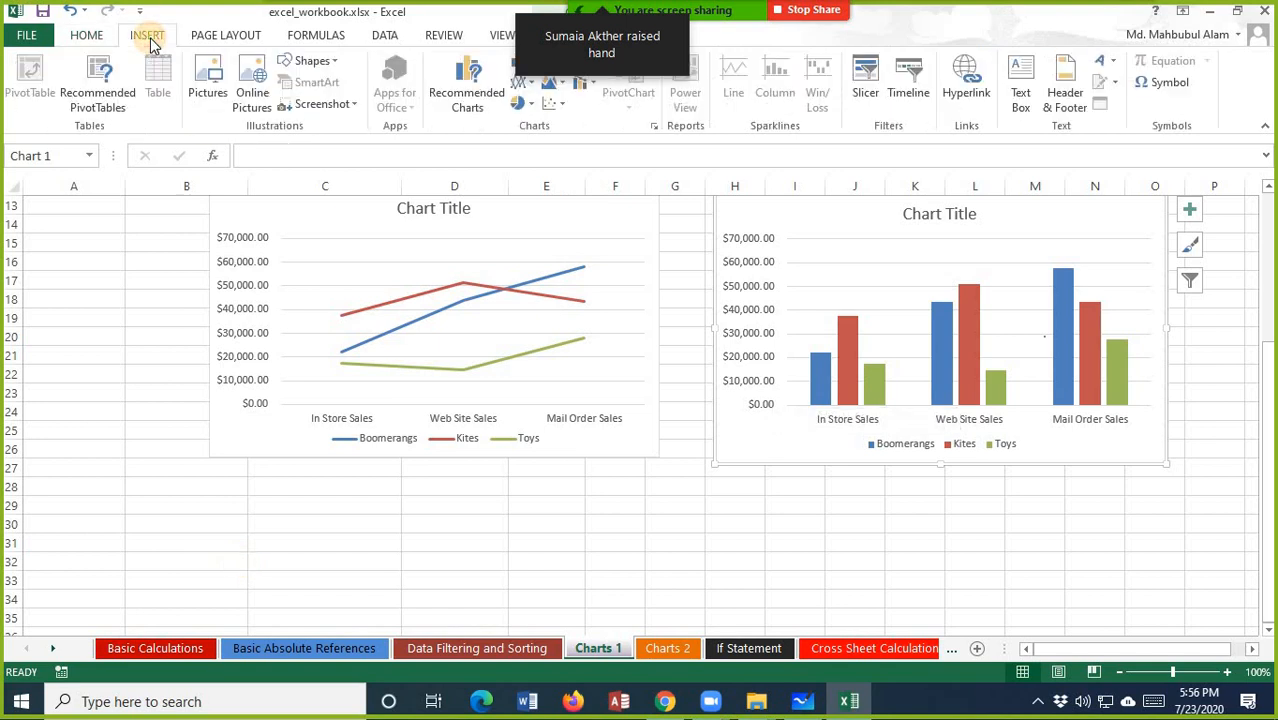
left_click(1022, 80)
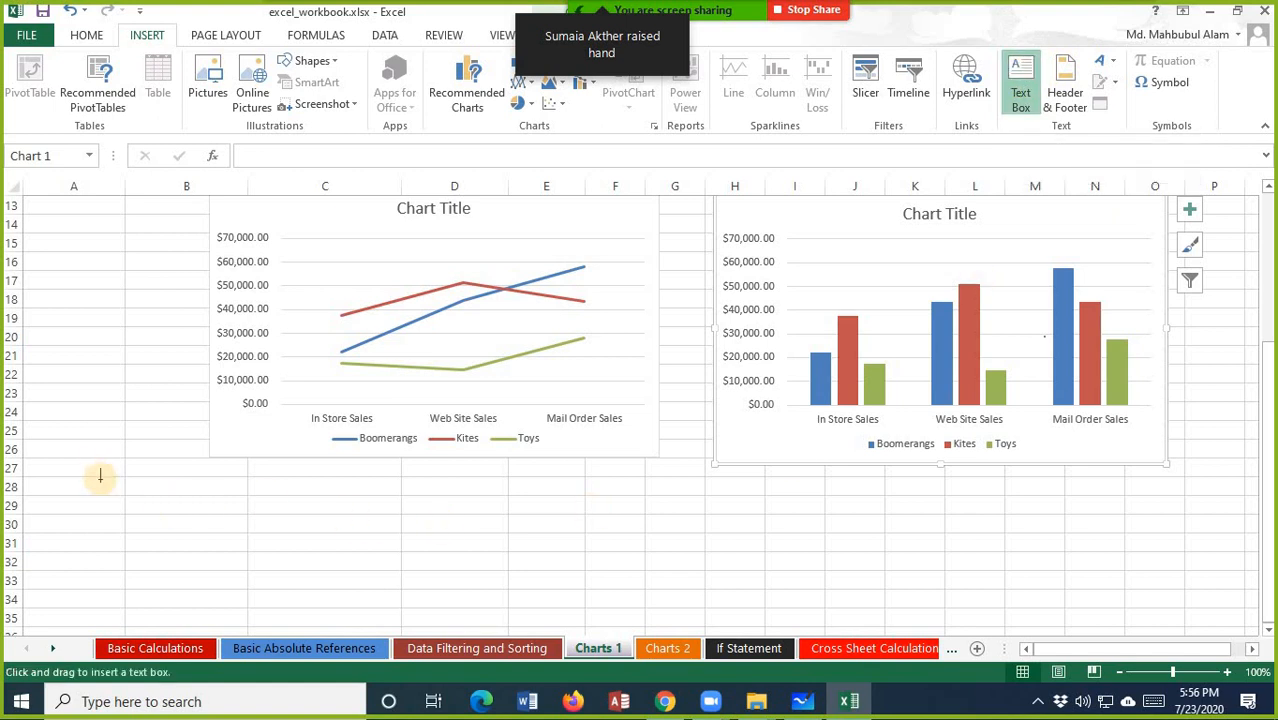
left_click_drag(90, 472, 897, 612)
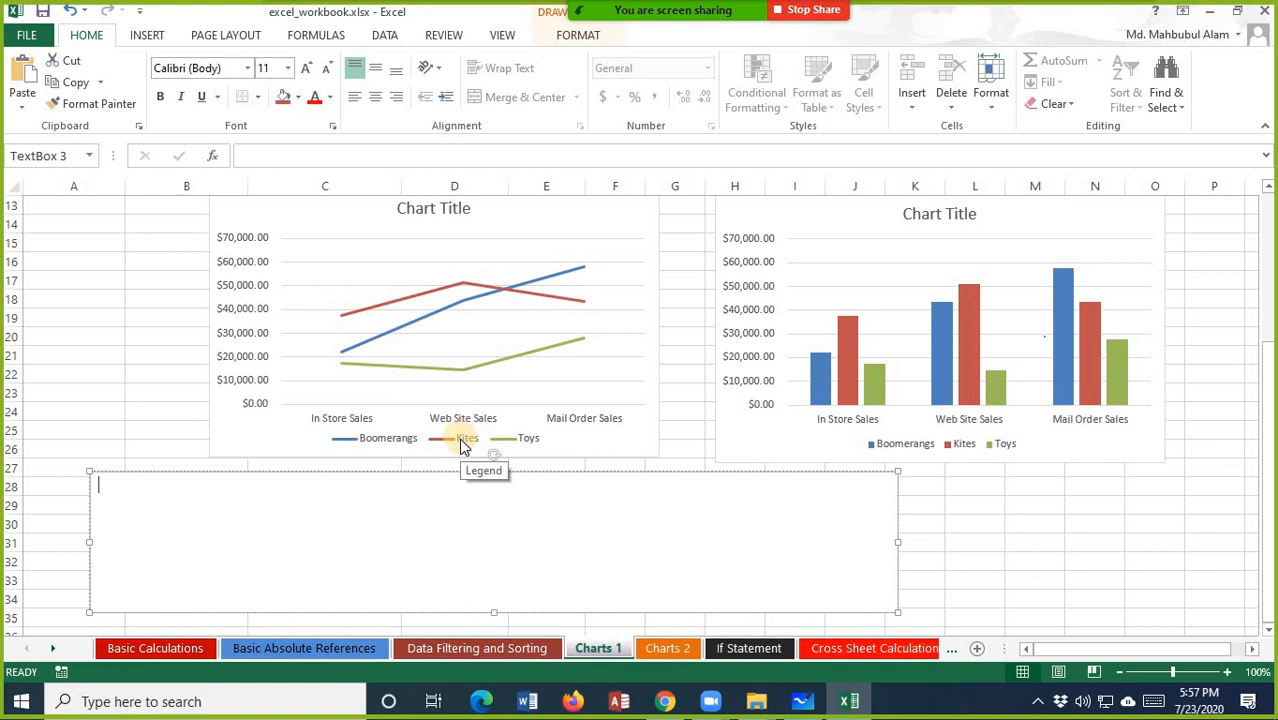
mouse_move(457, 290)
mouse_move(466, 376)
- Delete the clustered column chart beside the line chart
left_click(873, 317)
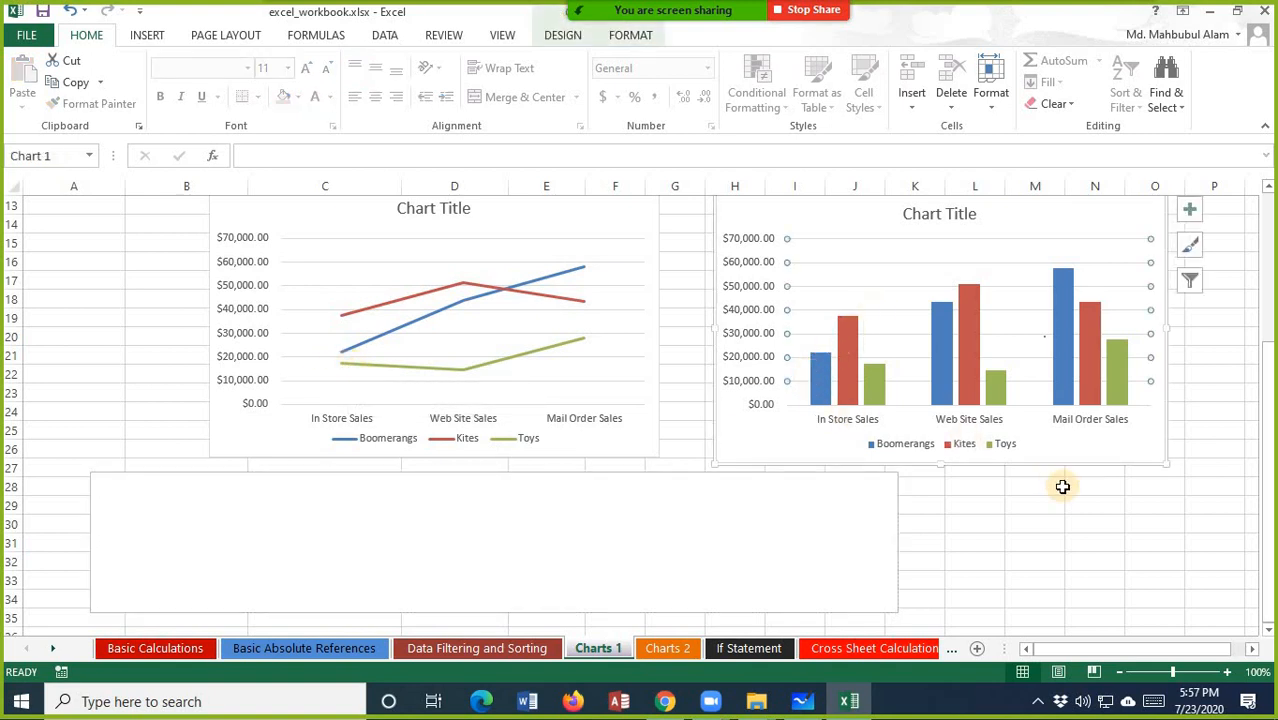
scroll(1062, 487, "down", 1)
scroll(1062, 487, "up", 2)
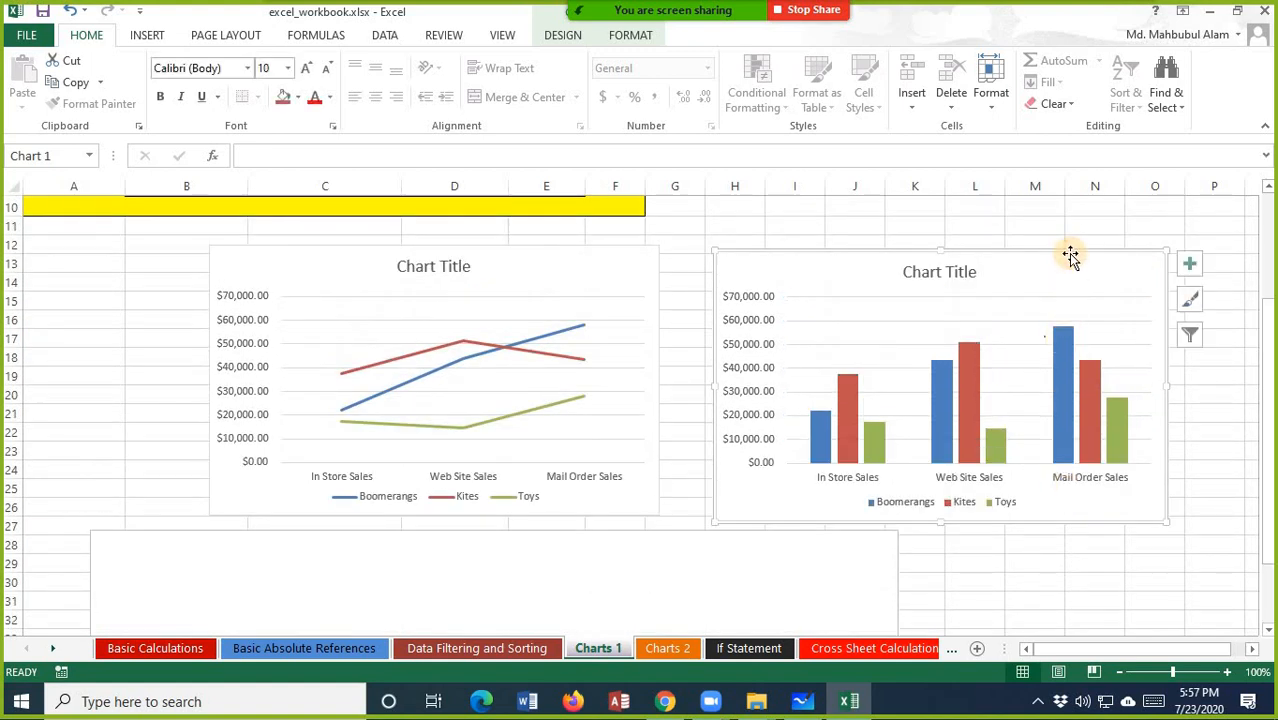
key("Delete")
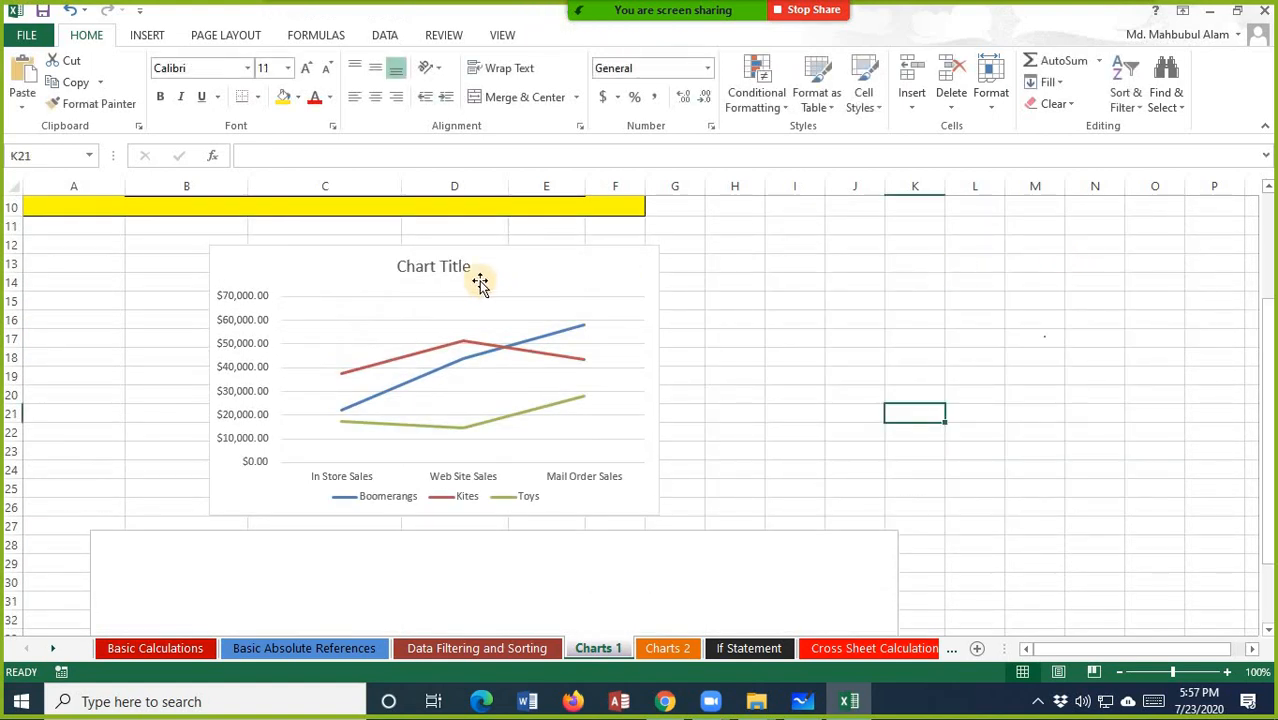
- Move the line chart up beside the WindSport Summer Sales table, starting around column I
left_click(447, 266)
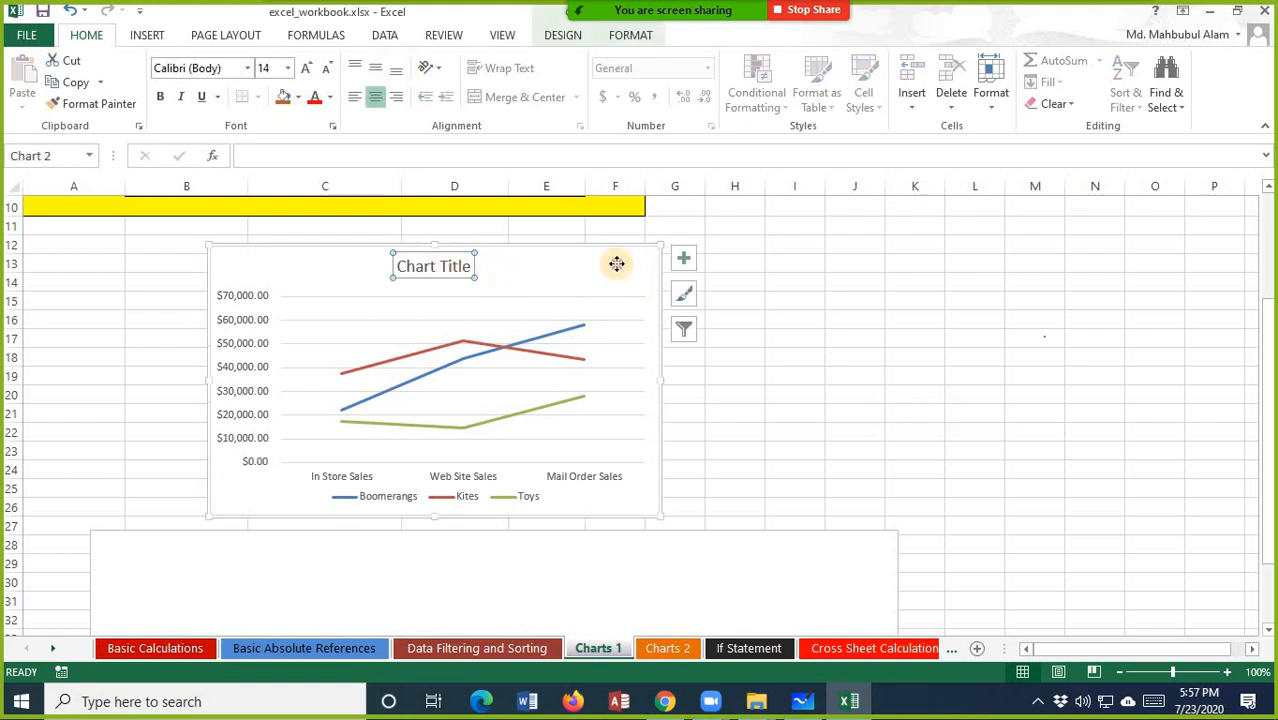
left_click_drag(616, 263, 1144, 166)
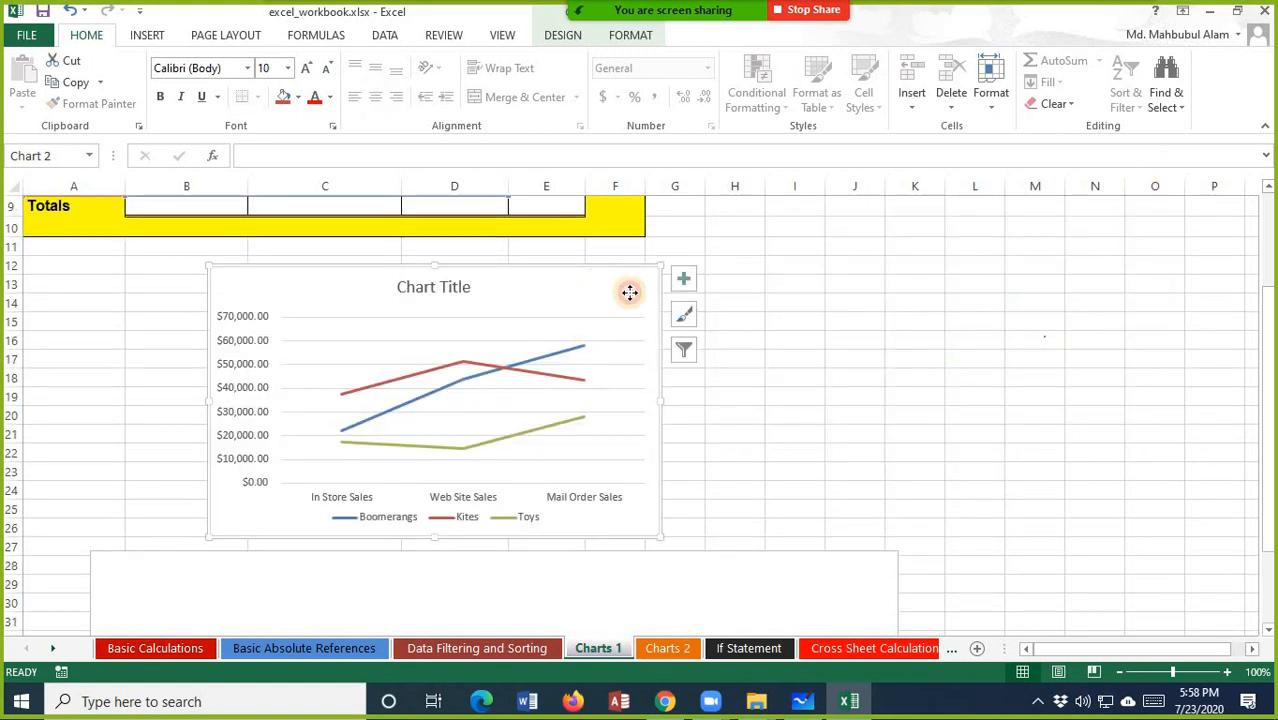
left_click_drag(629, 292, 1235, 208)
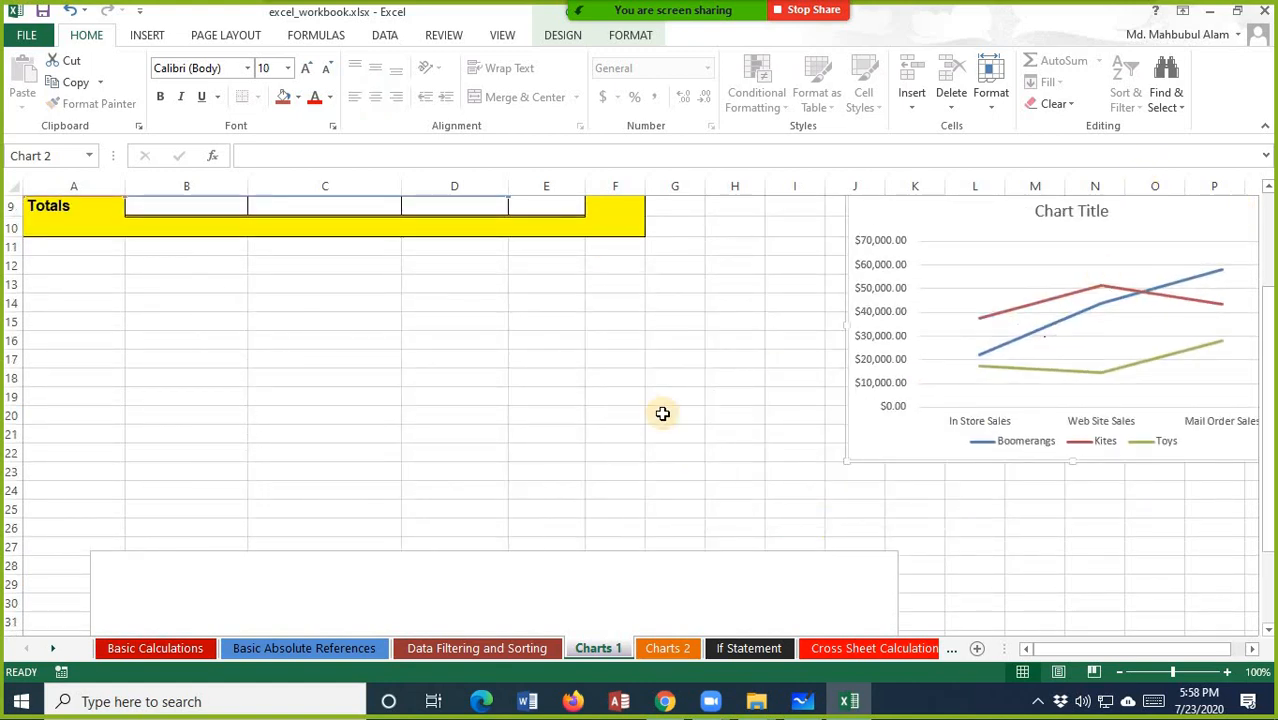
scroll(662, 413, "up", 3)
left_click_drag(953, 368, 865, 265)
- Replace the line chart's placeholder title with "WindSport Summer Sales"
left_click(972, 285)
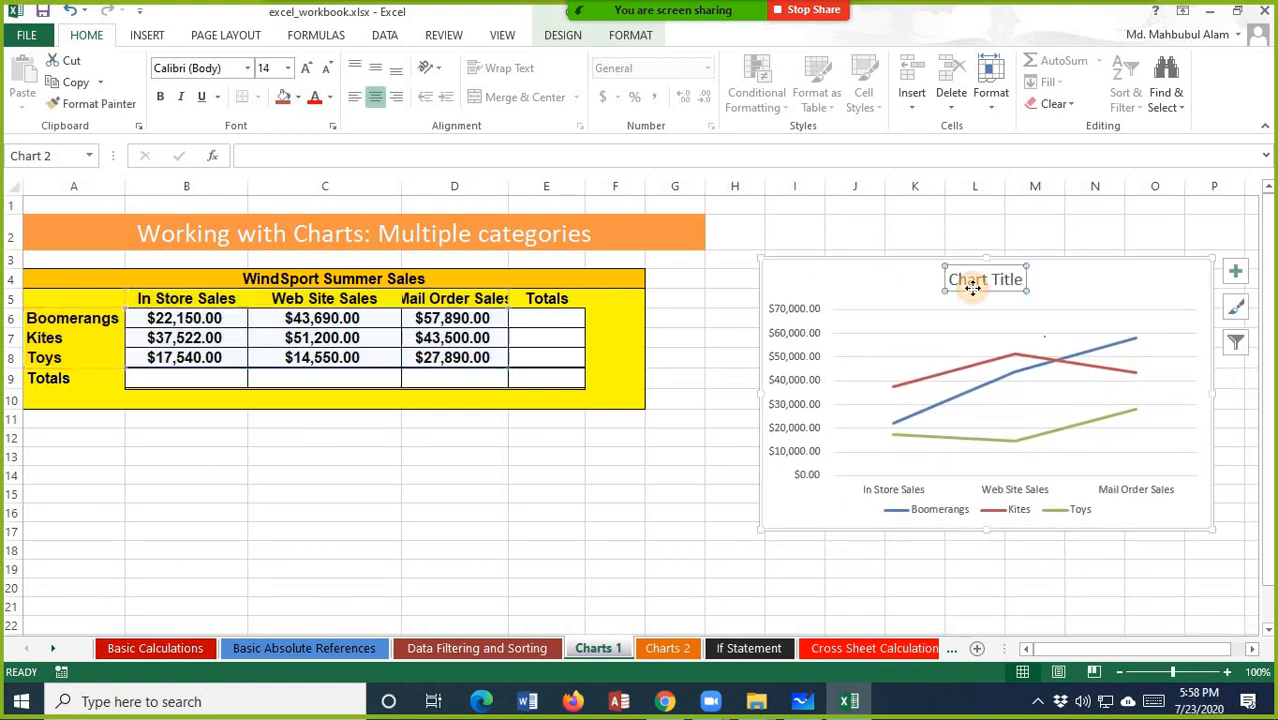
double_click(951, 279)
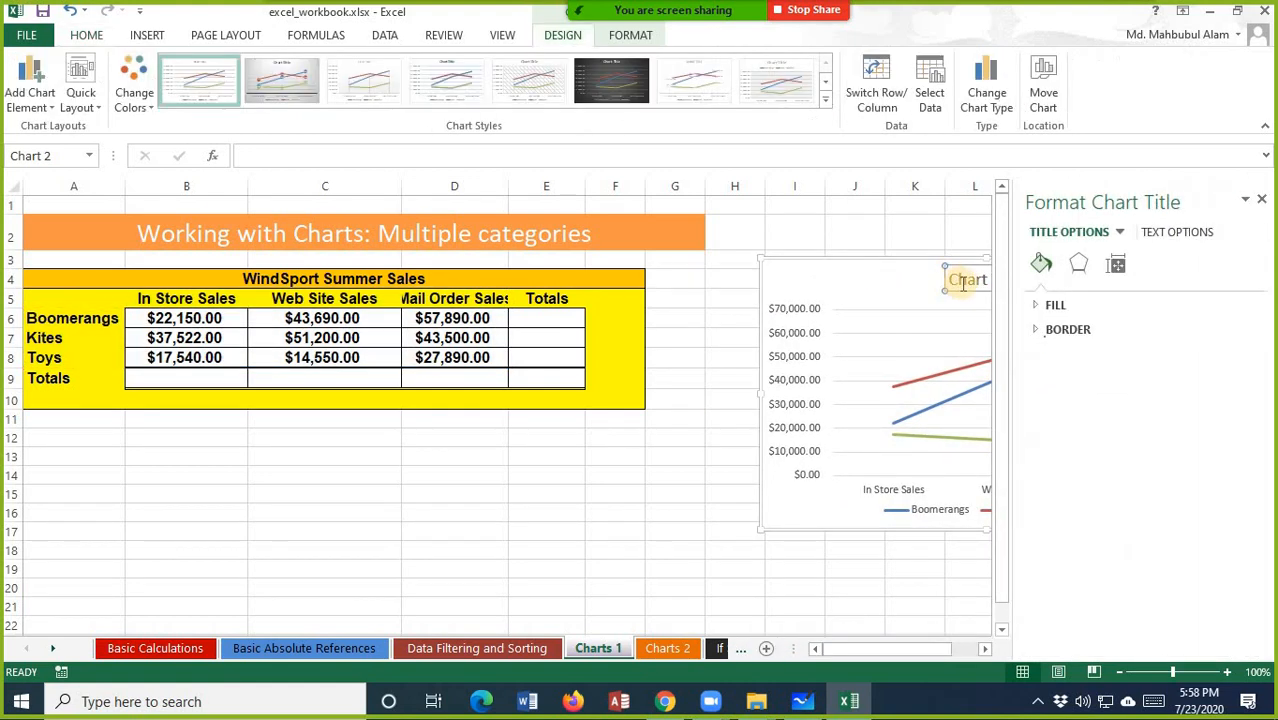
left_click(1261, 199)
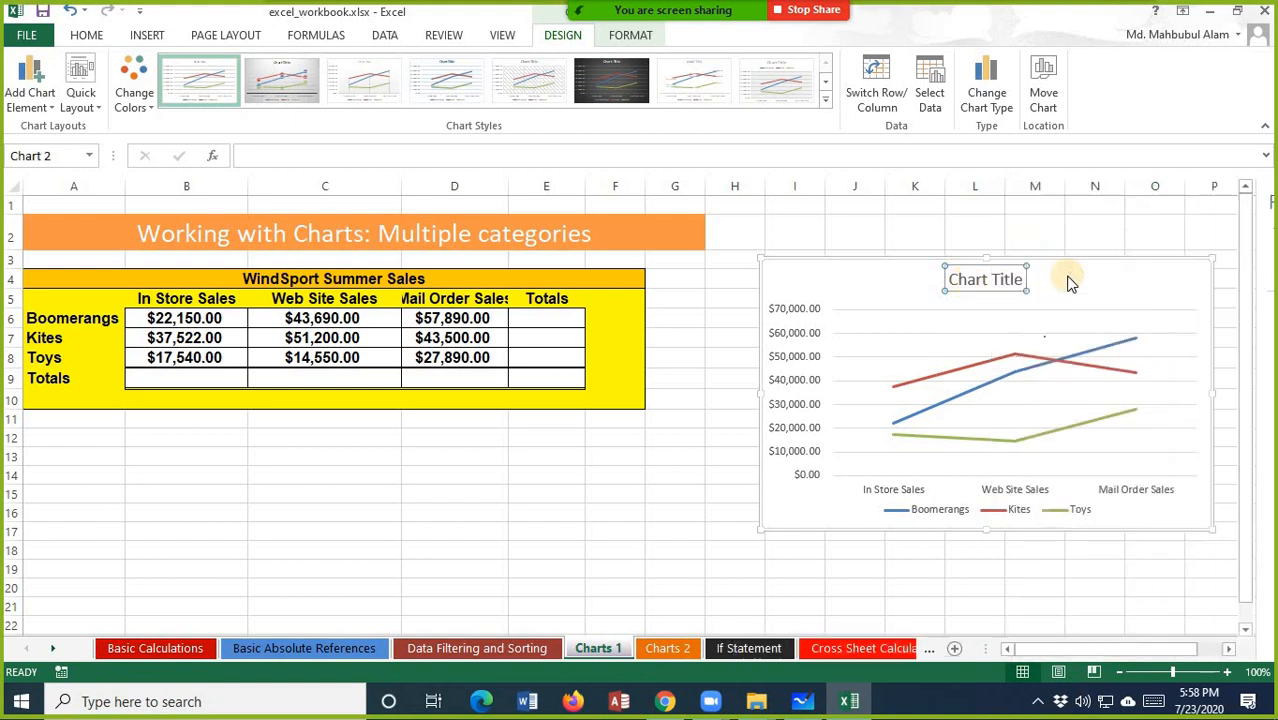
left_click(1027, 276)
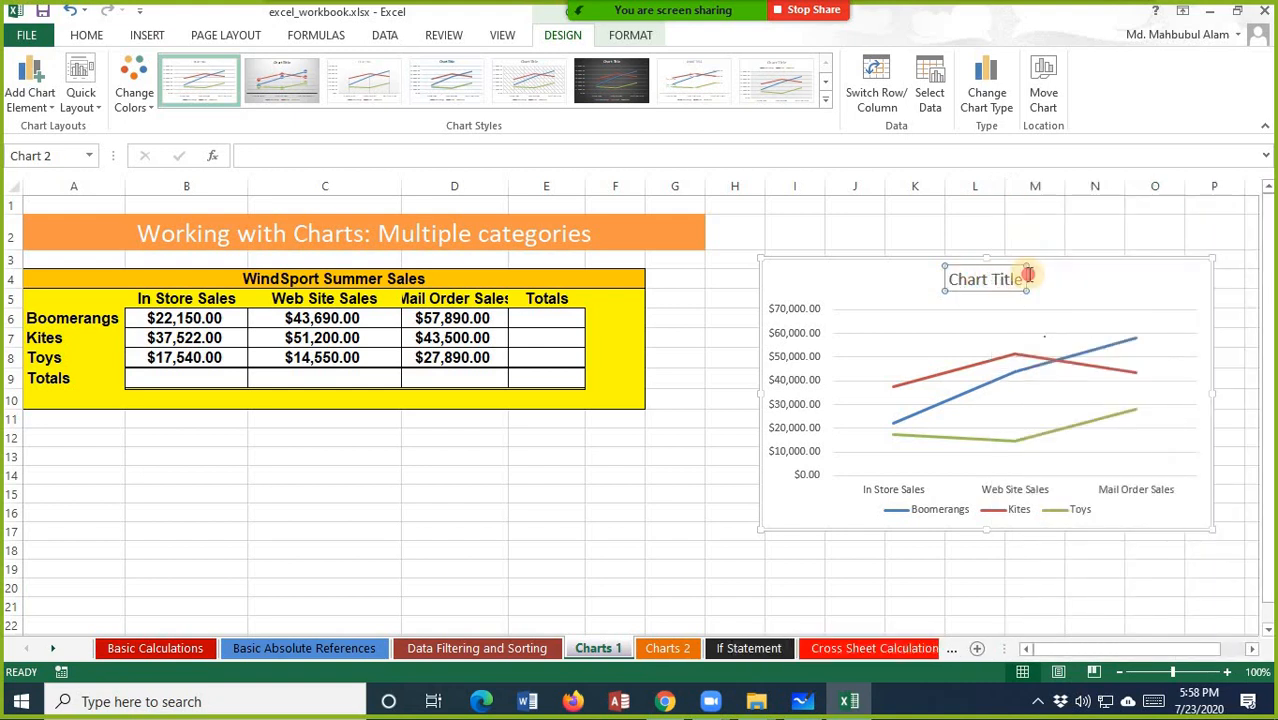
triple_click(1027, 276)
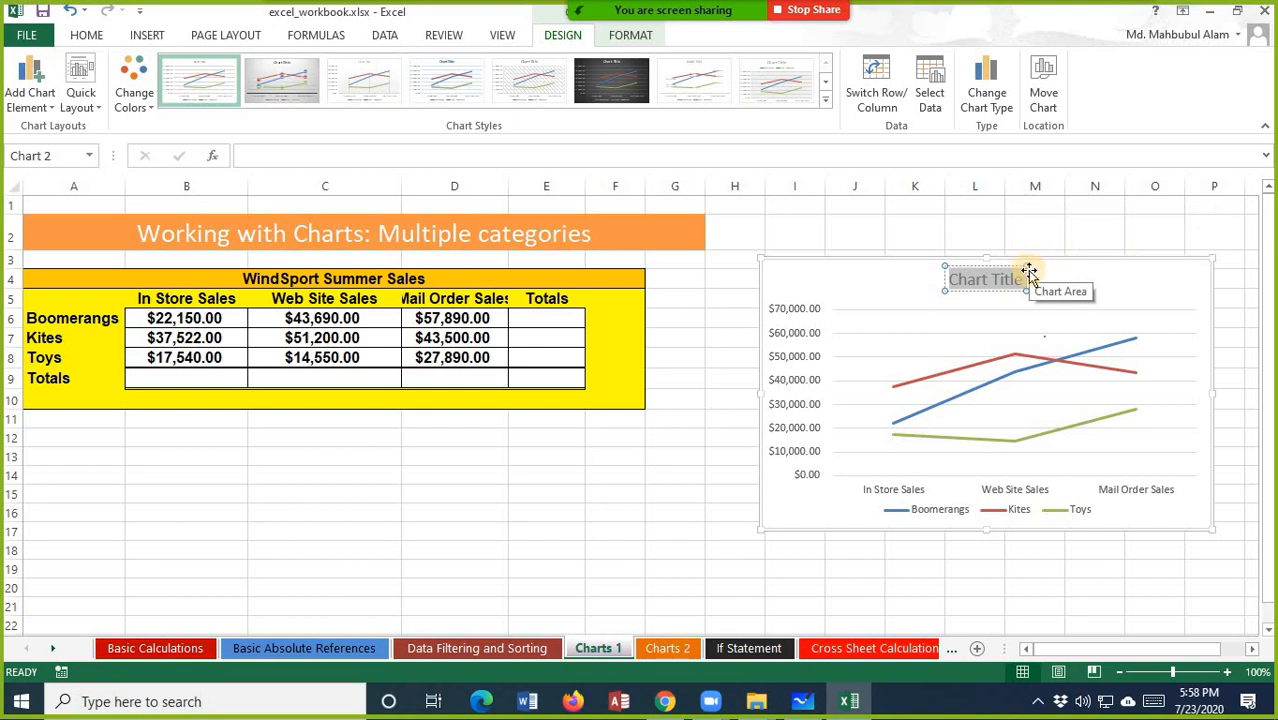
type("Su")
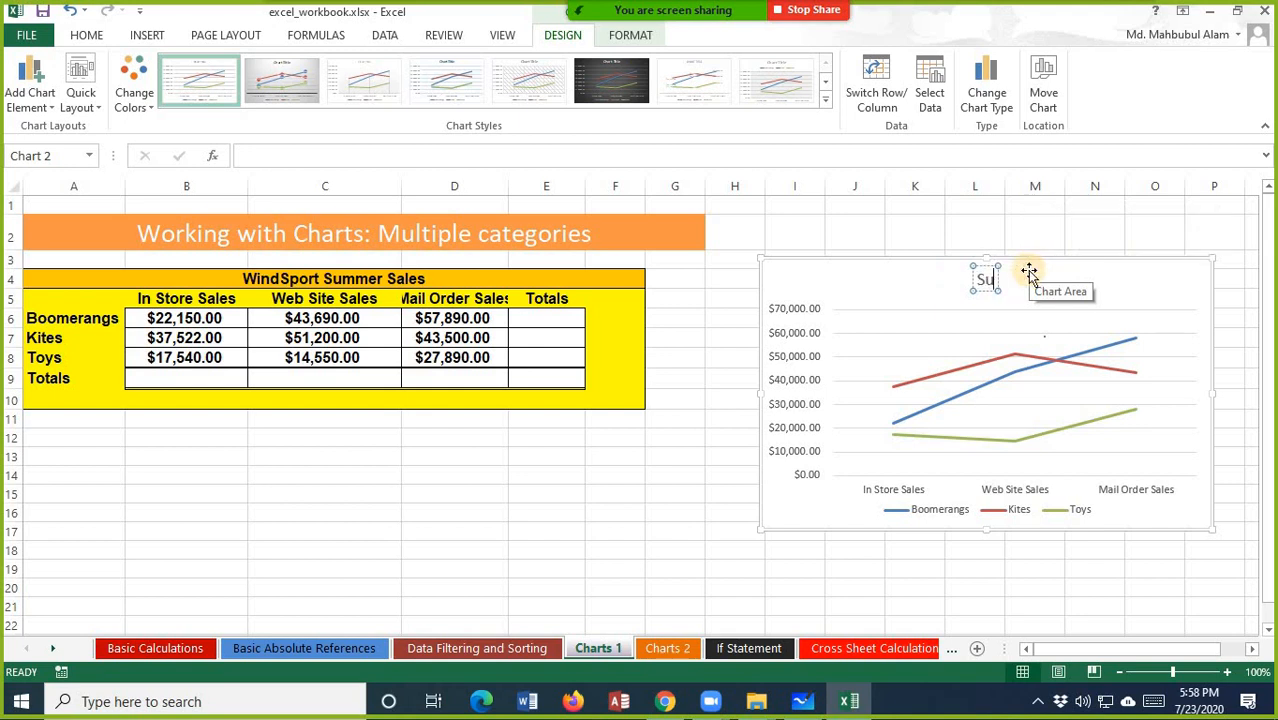
key("BackSpace")
key("BackSpace")
type("Win")
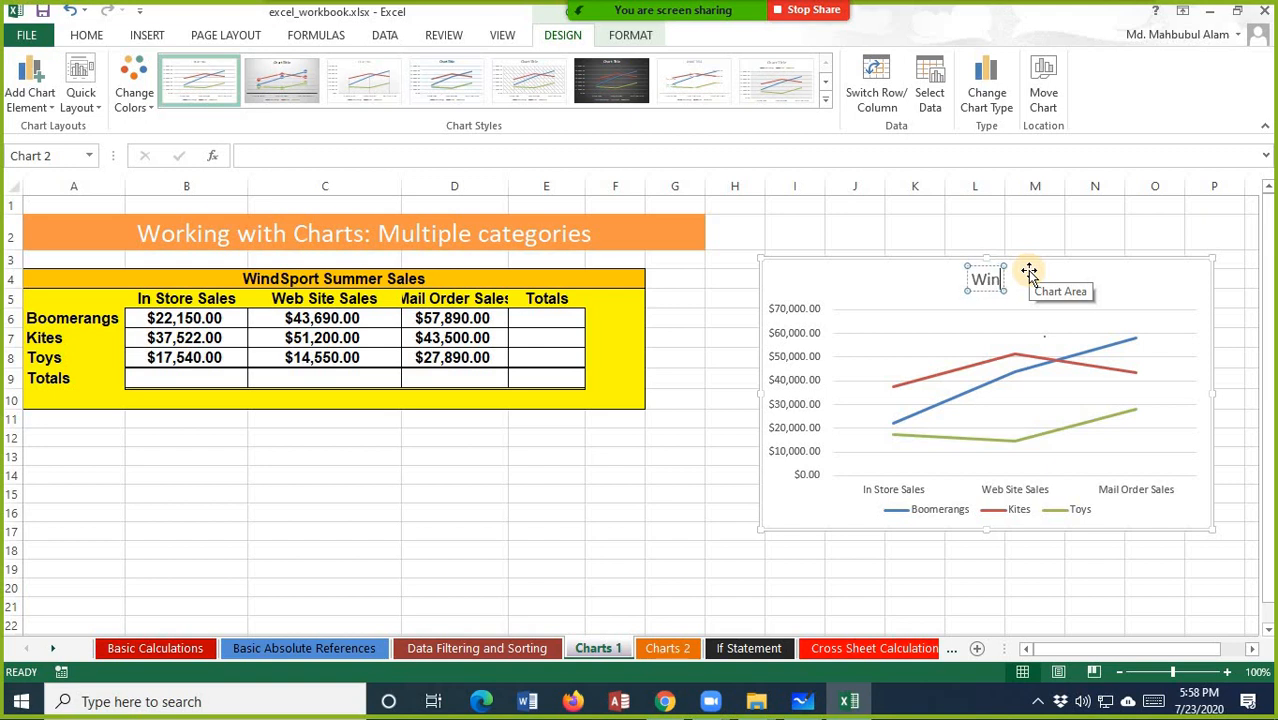
type("dsport")
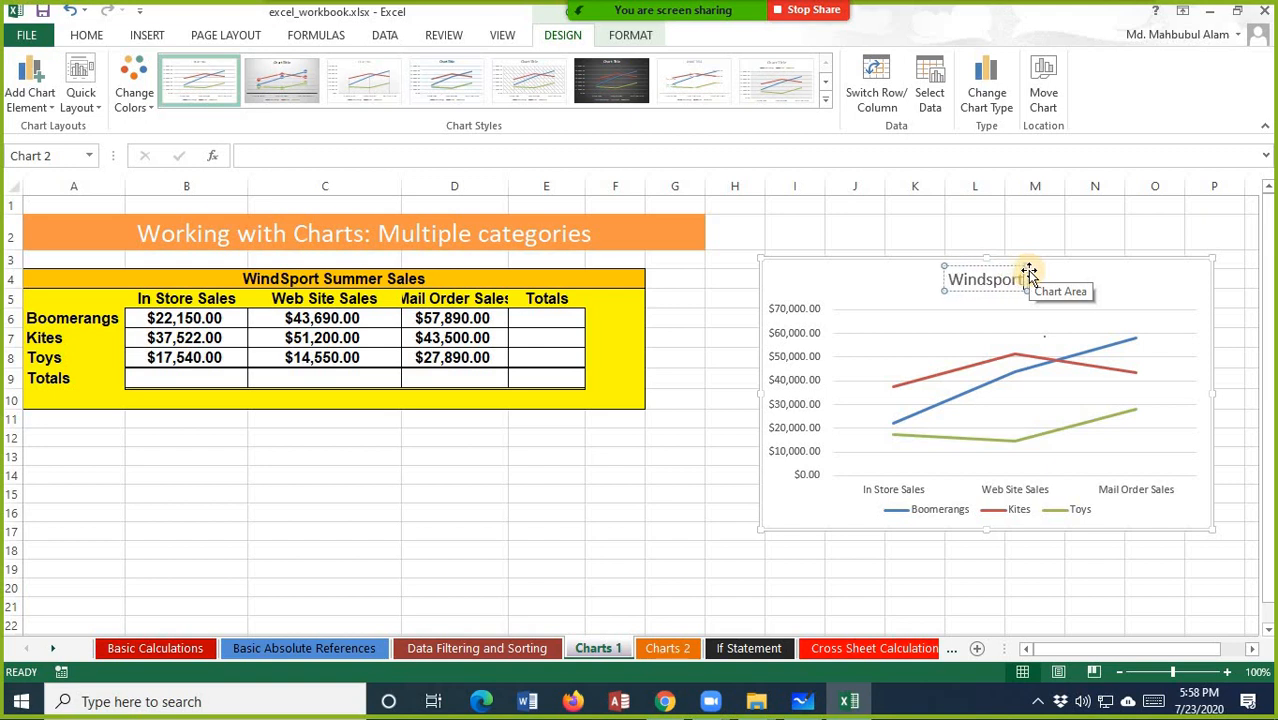
key("BackSpace")
key("BackSpace")
type("Sport Summer")
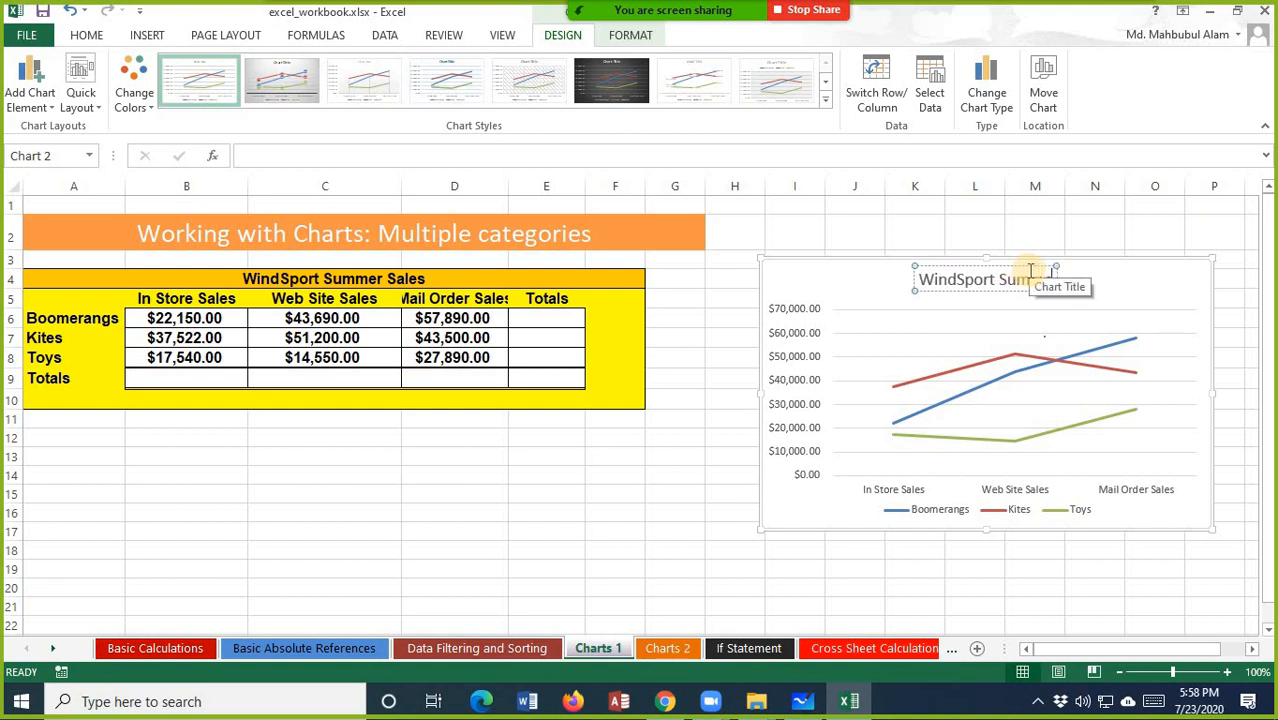
type(" Sales")
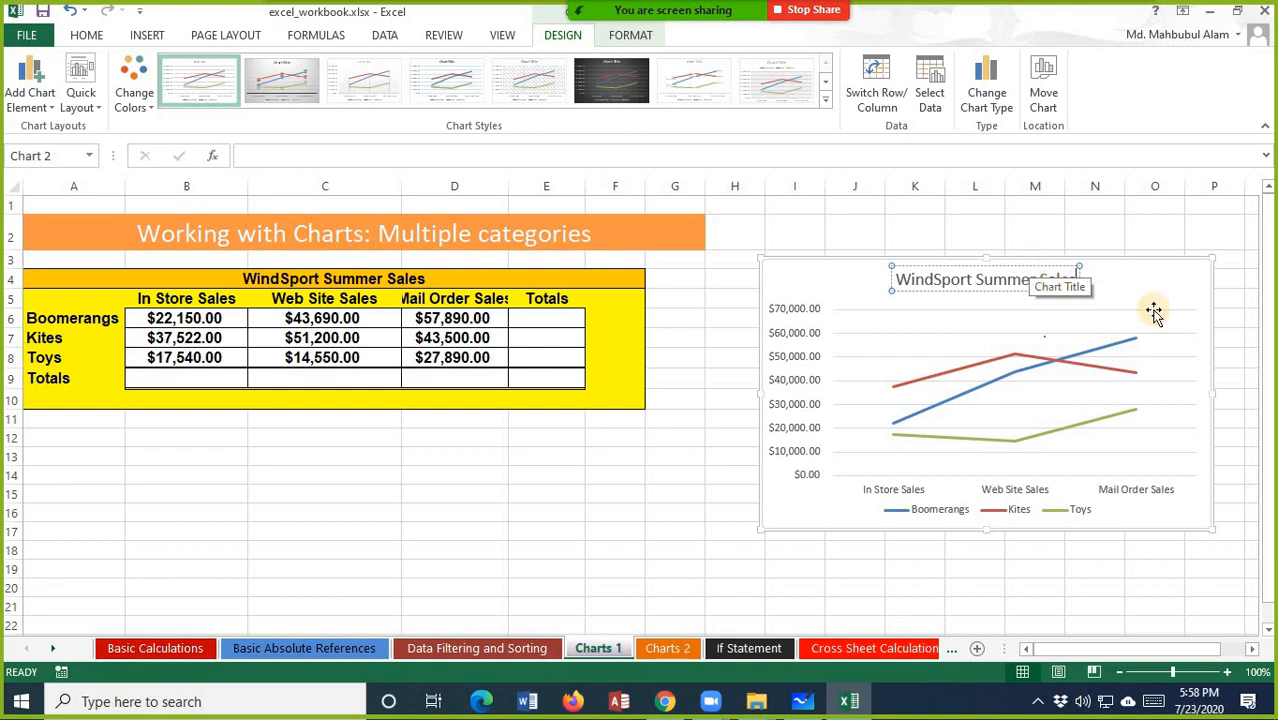
left_click(1230, 340)
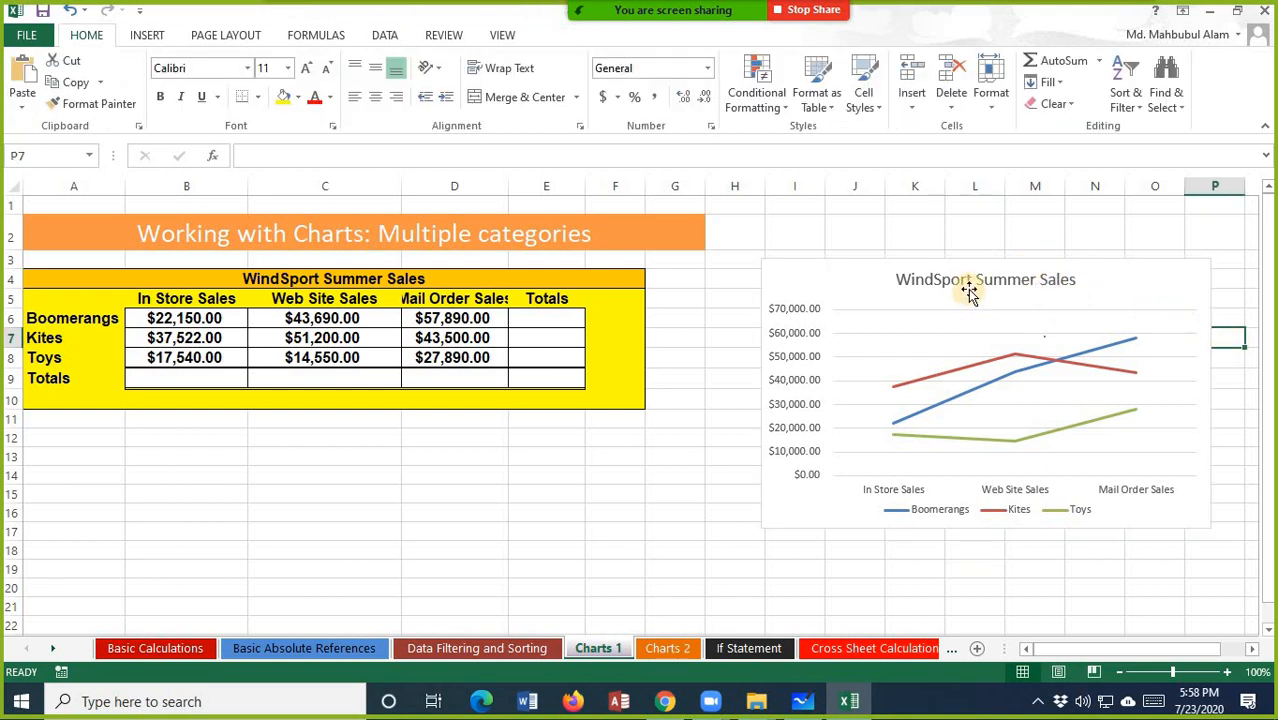
- Try several preset chart styles on the line chart and apply the third one, with a grey shaded plot area
left_click(1048, 284)
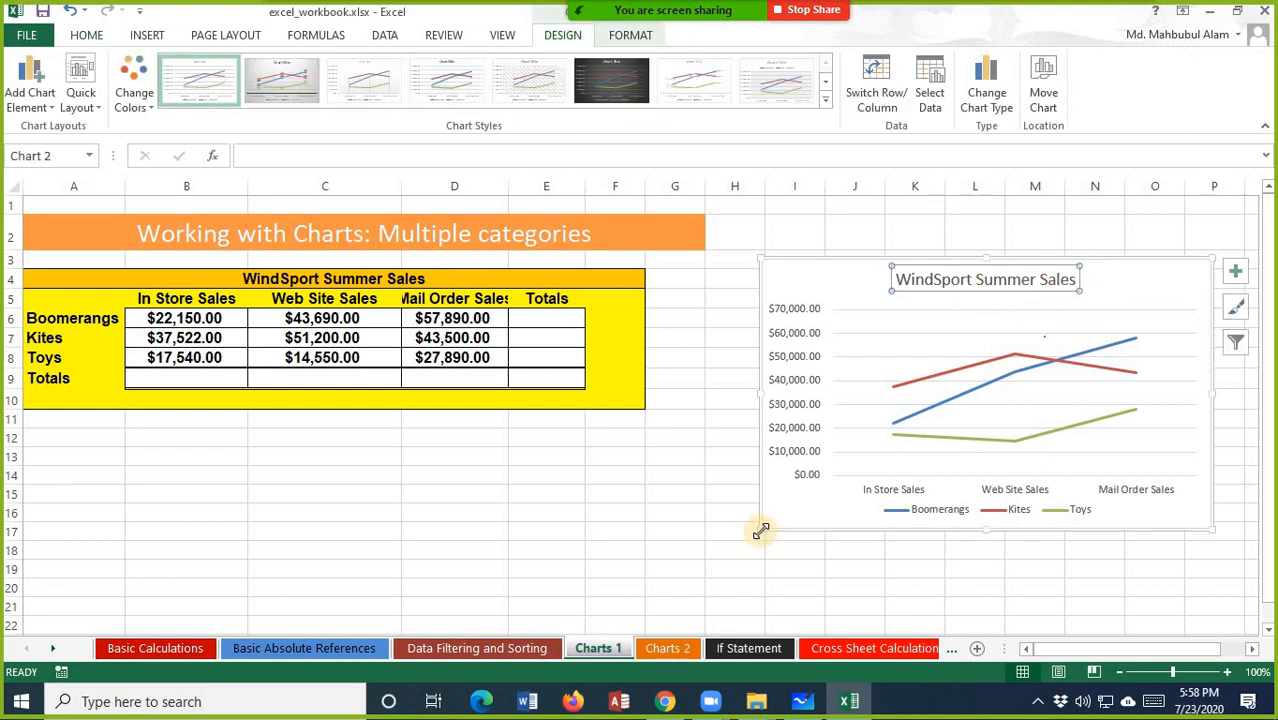
left_click(821, 268)
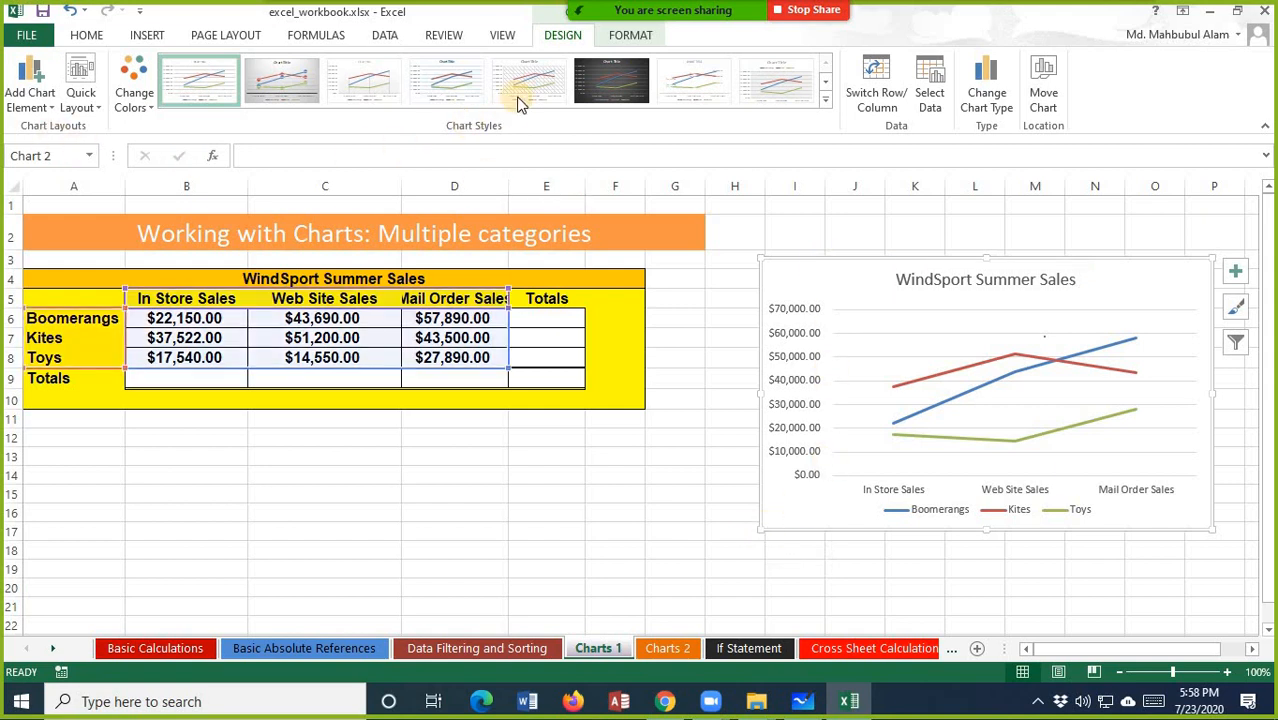
left_click(449, 94)
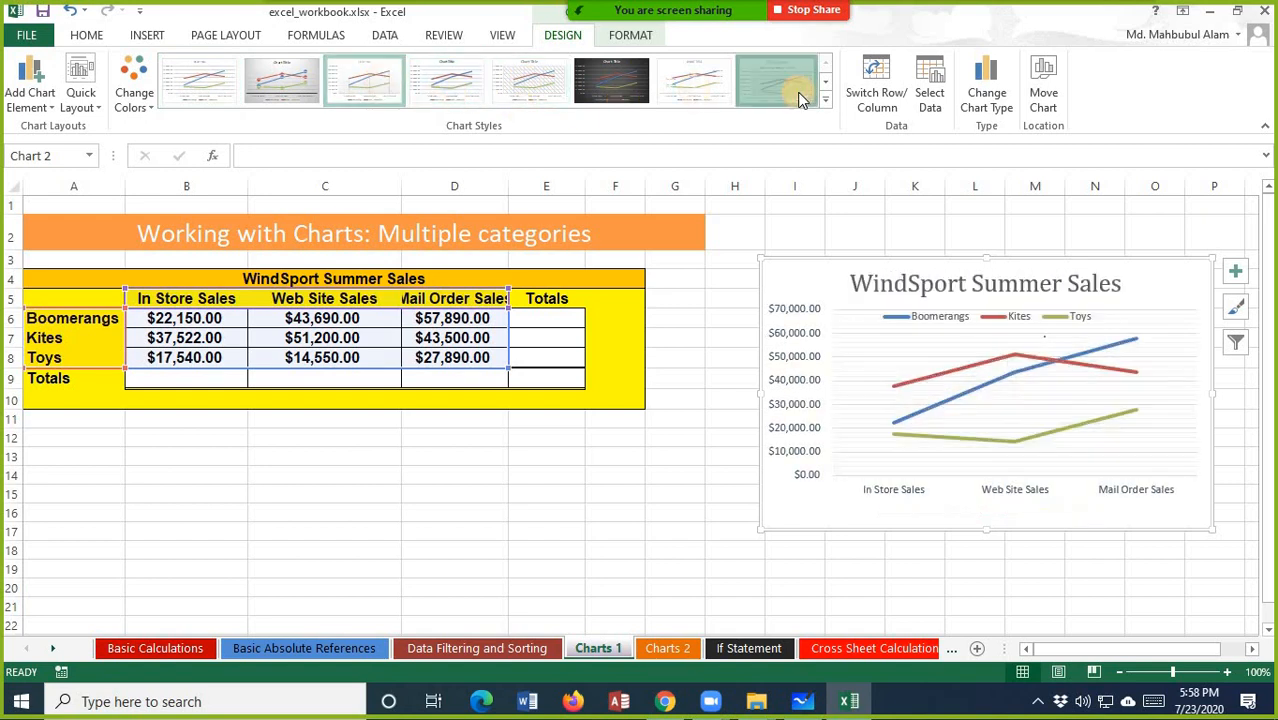
left_click(795, 95)
left_click(452, 85)
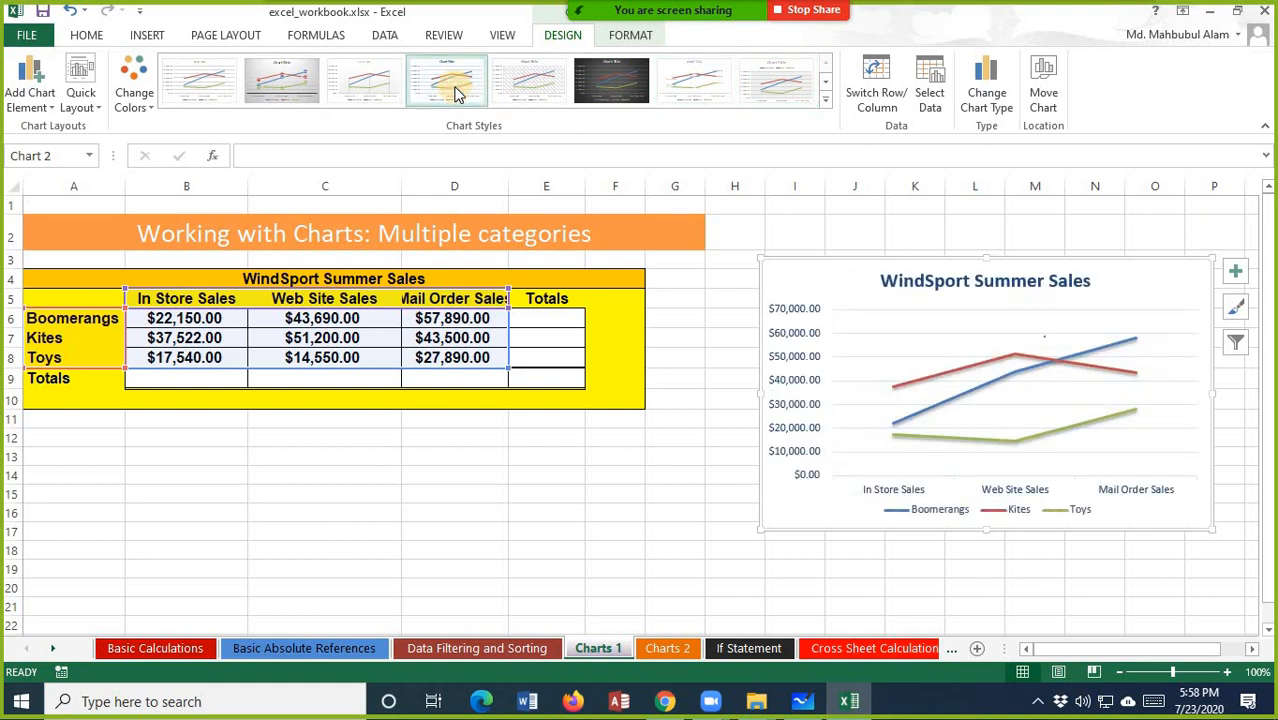
left_click(375, 82)
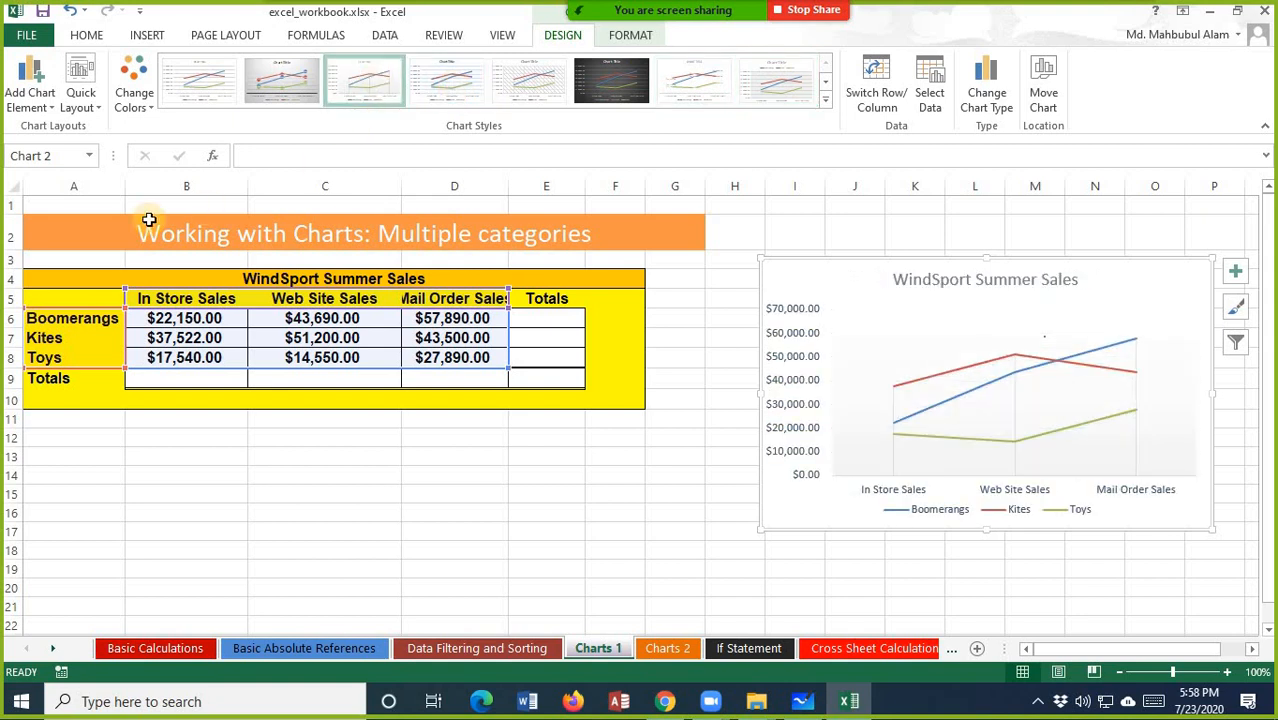
- Add a data table without legend keys to the line chart and enlarge the chart downward to about row 20
left_click(52, 110)
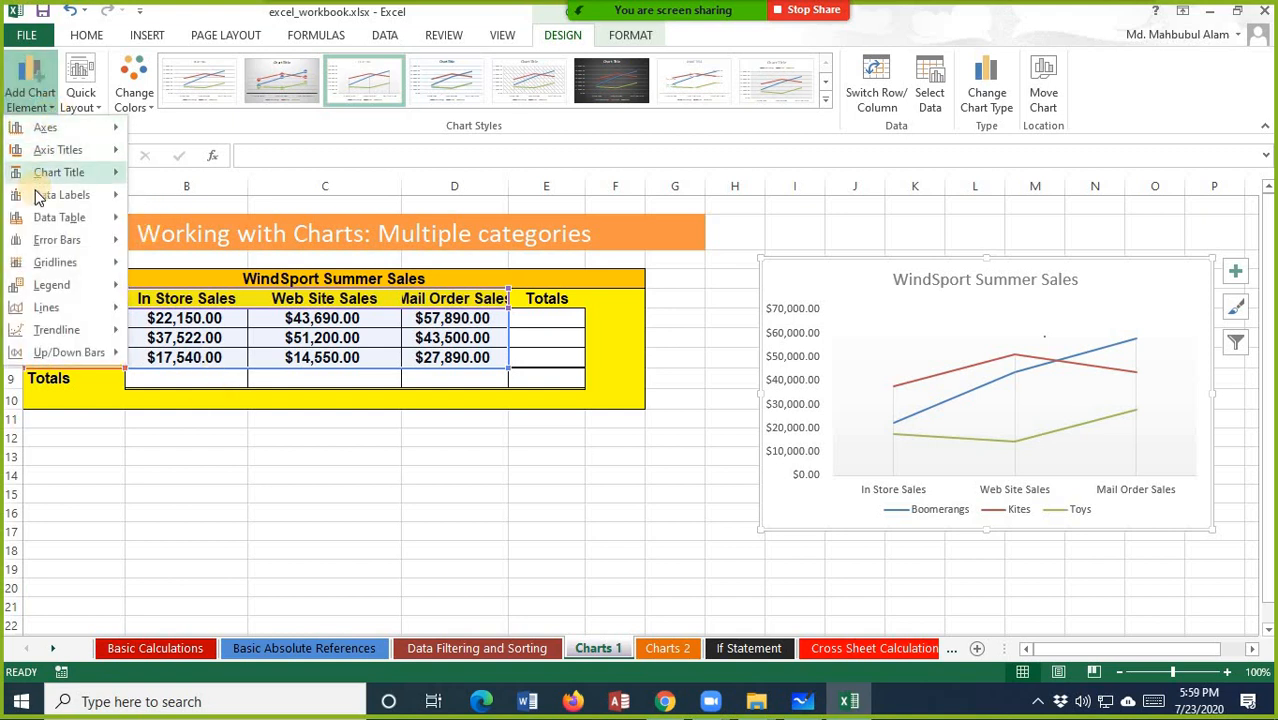
mouse_move(40, 196)
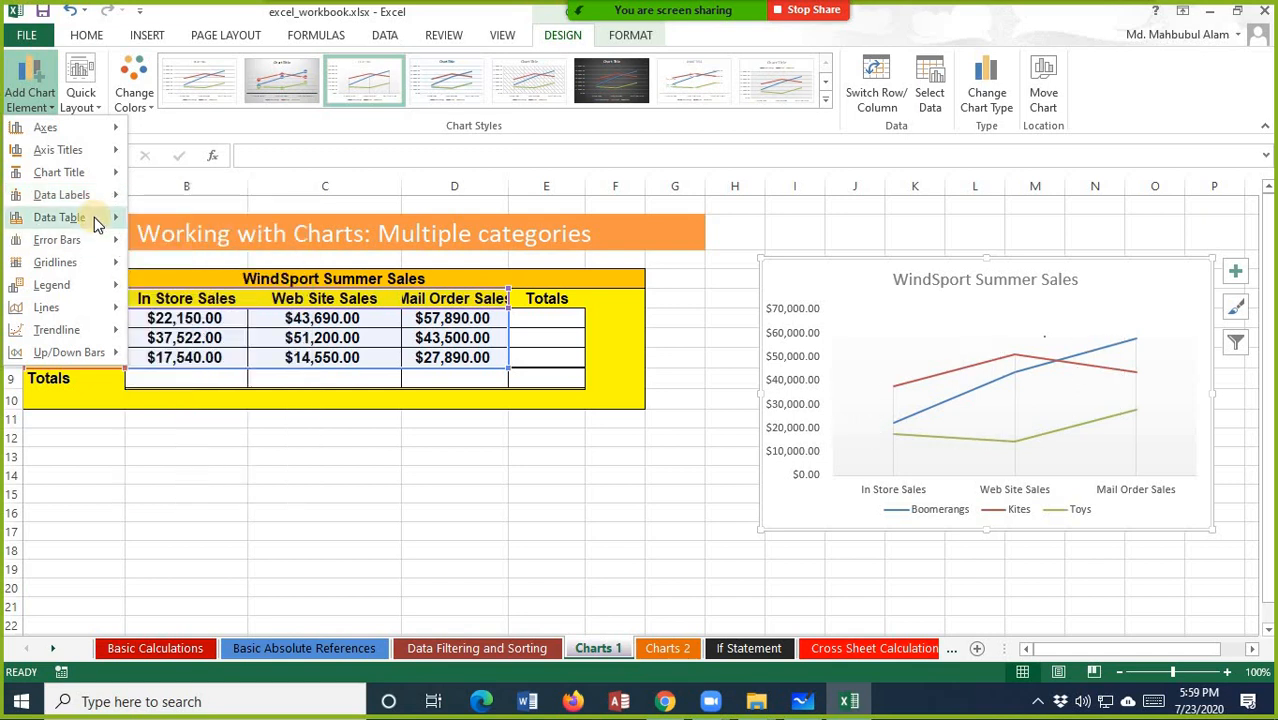
mouse_move(94, 217)
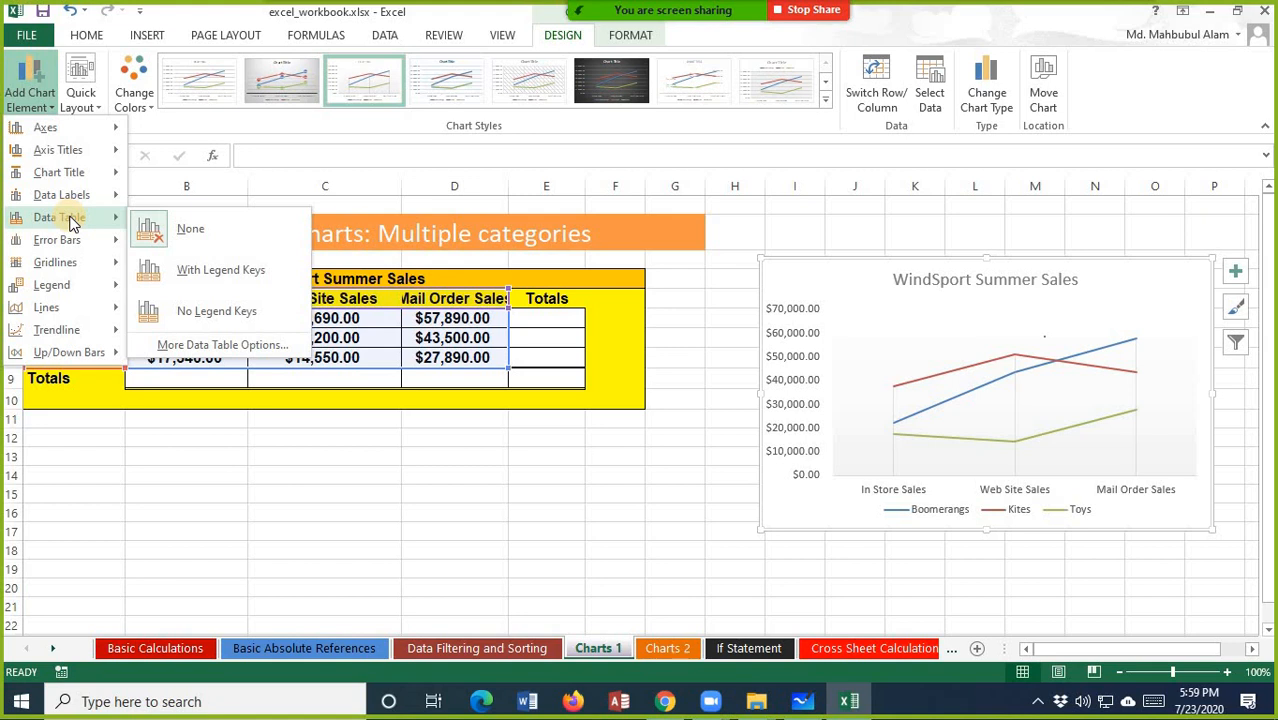
left_click(177, 311)
left_click(984, 513)
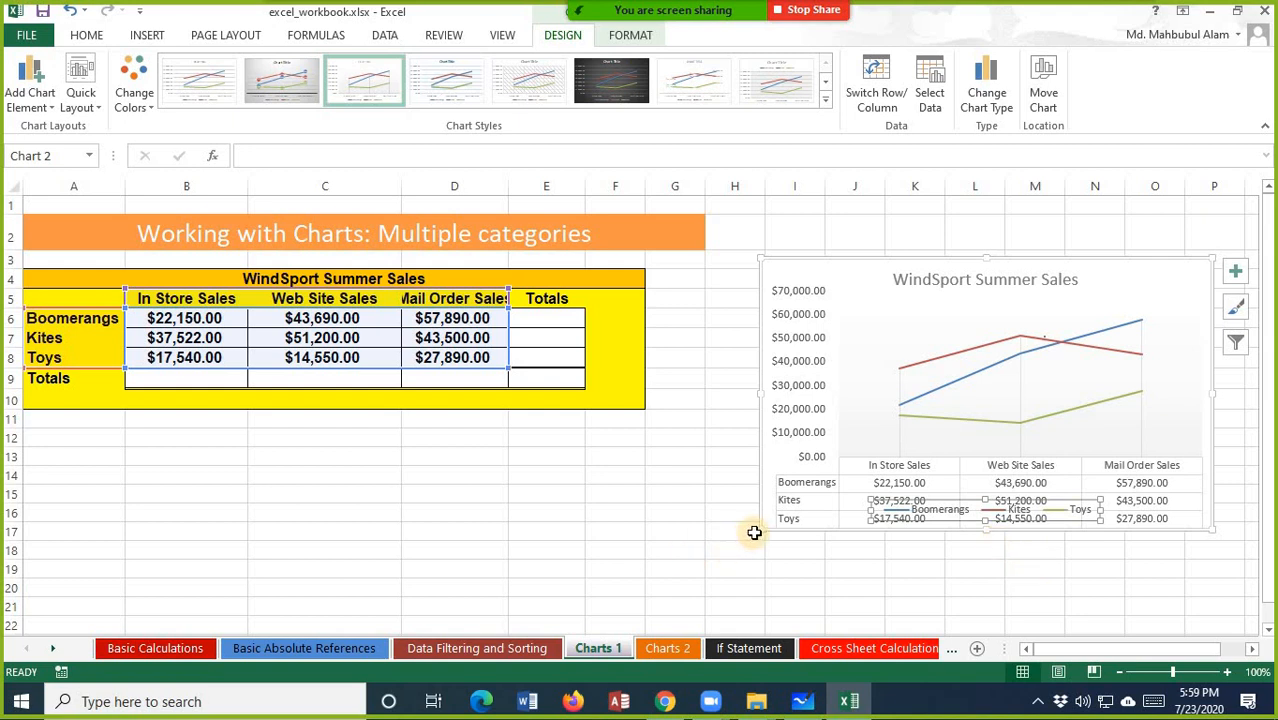
left_click_drag(763, 532, 763, 597)
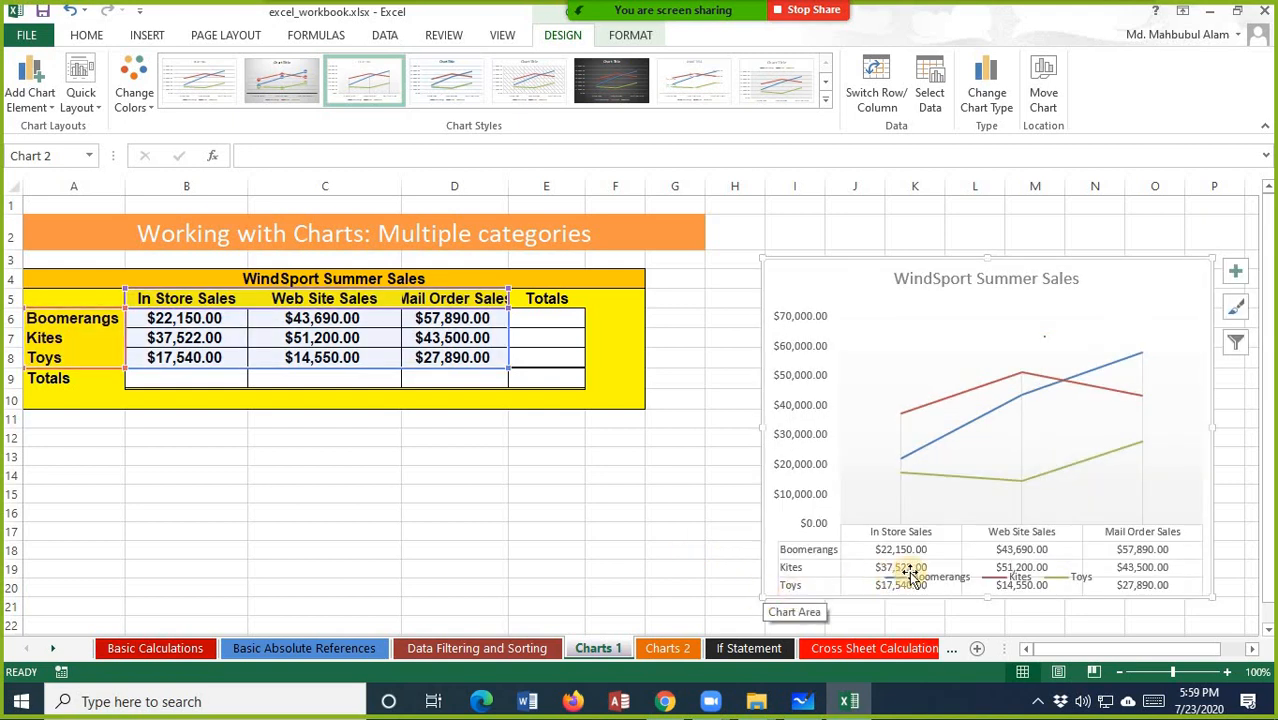
- Move the line chart's legend off the data table to just below the WindSport Summer Sales chart title
left_click(949, 582)
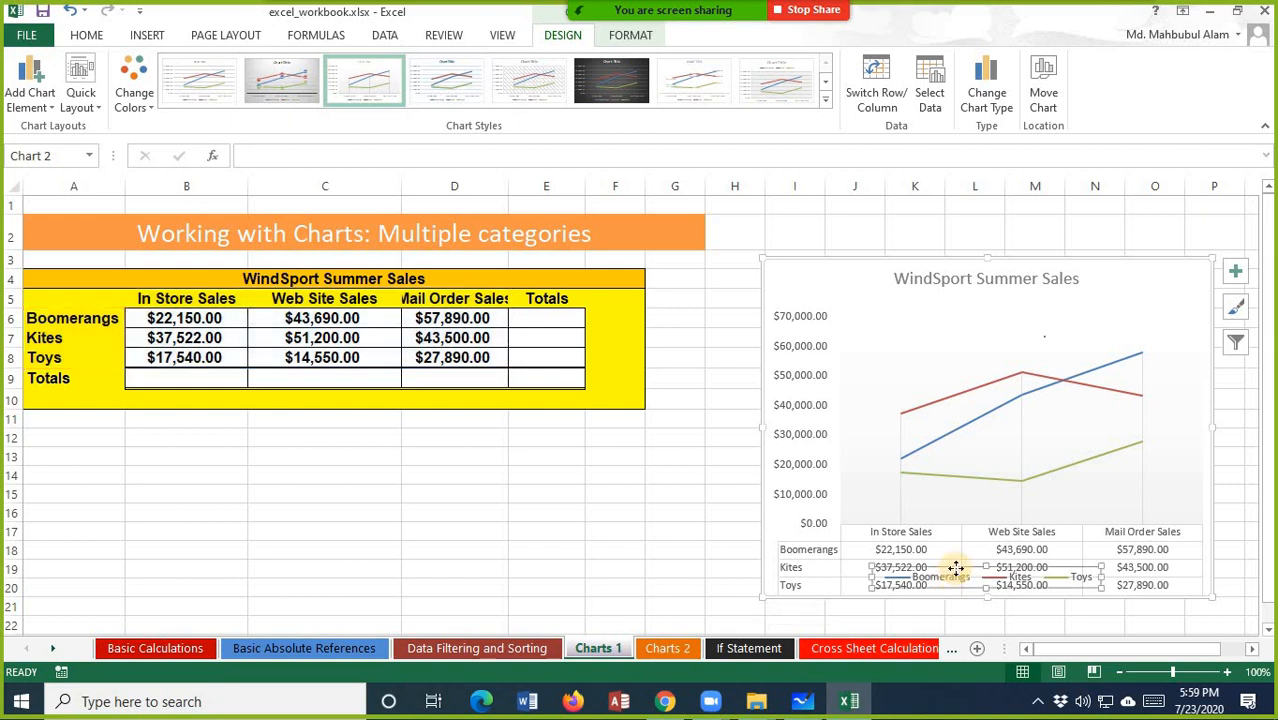
left_click_drag(956, 568, 899, 306)
left_click(513, 573)
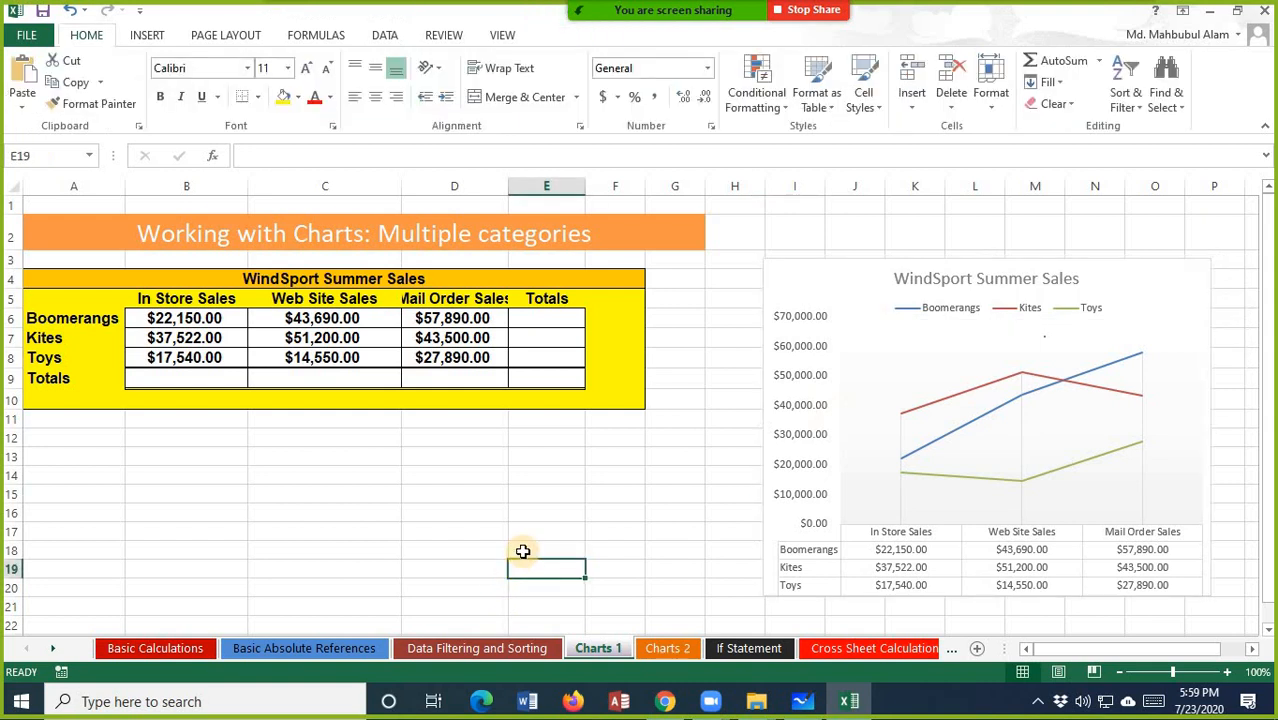
- In the Zoom meeting, open the participants list, lower the guest's raised hand, and minimize the list to return to the workbook
mouse_move(628, 14)
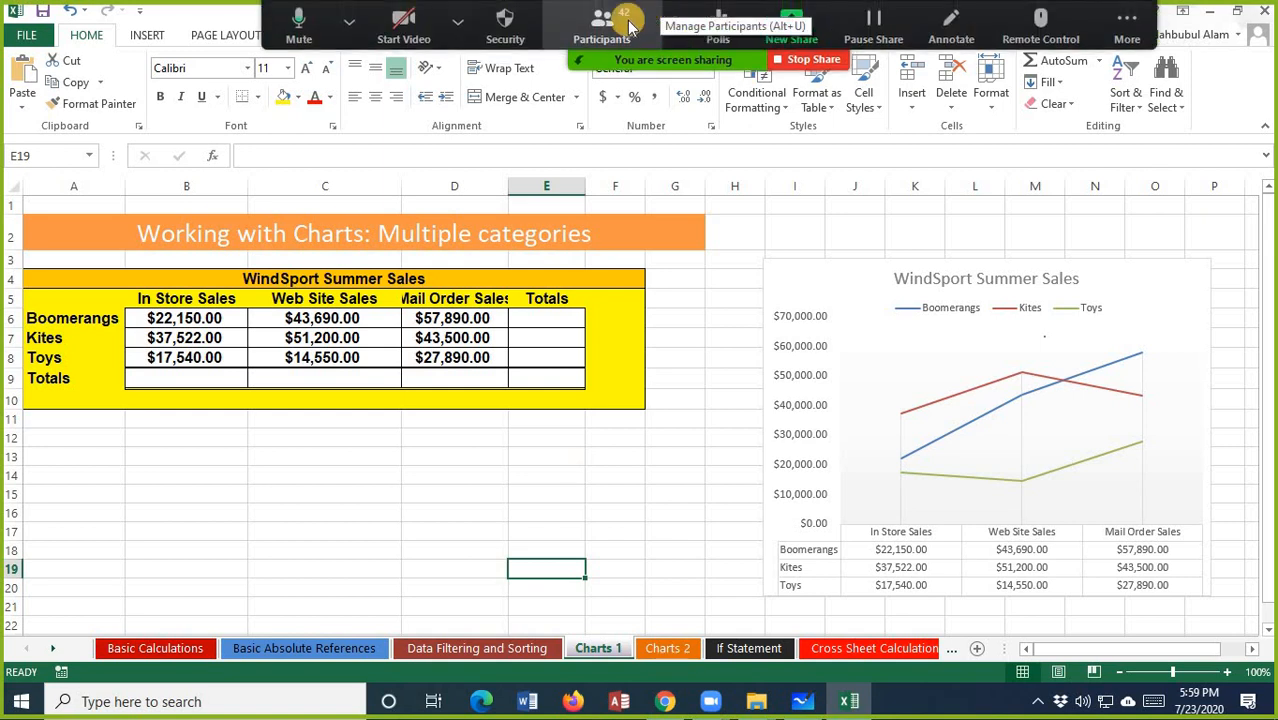
left_click(1120, 24)
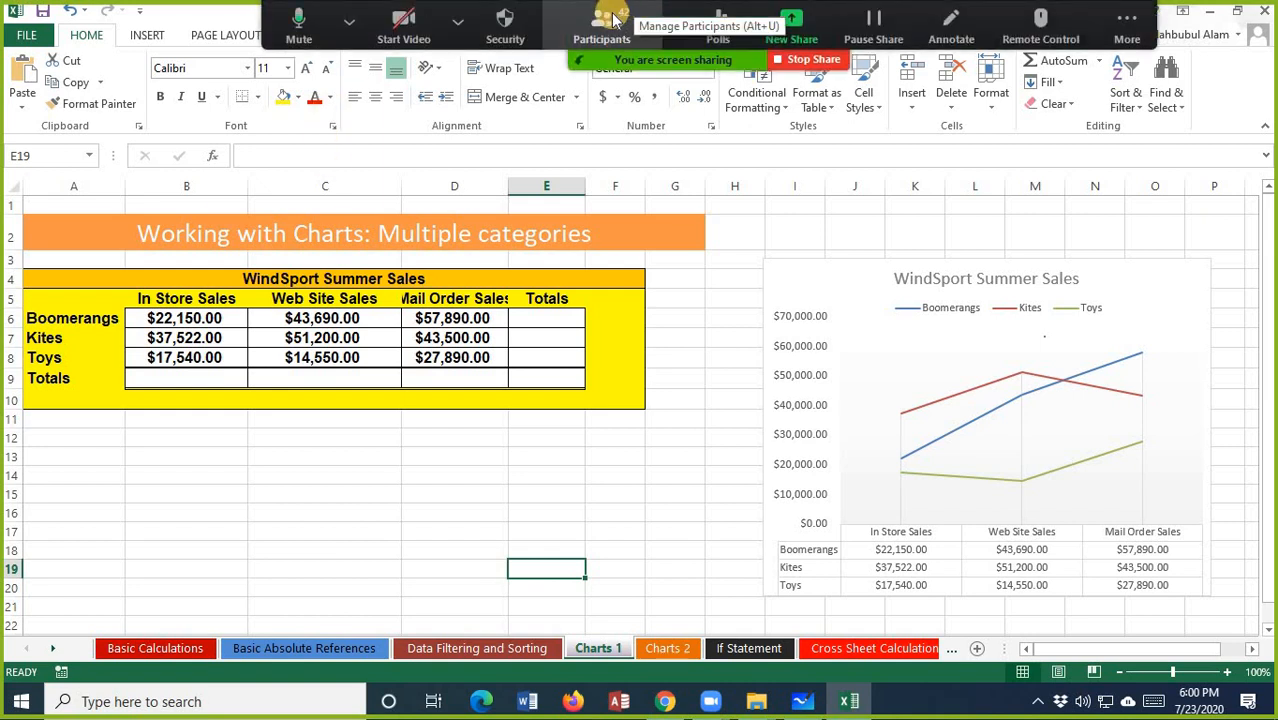
left_click(603, 22)
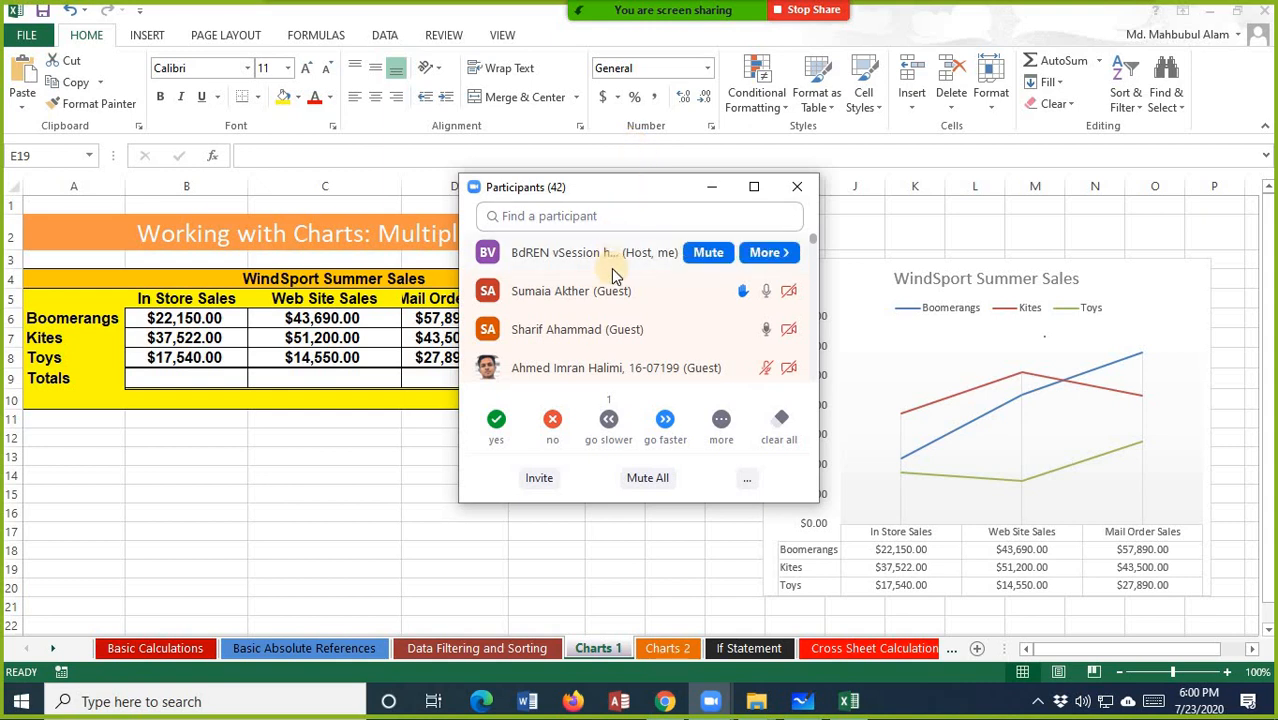
mouse_move(614, 282)
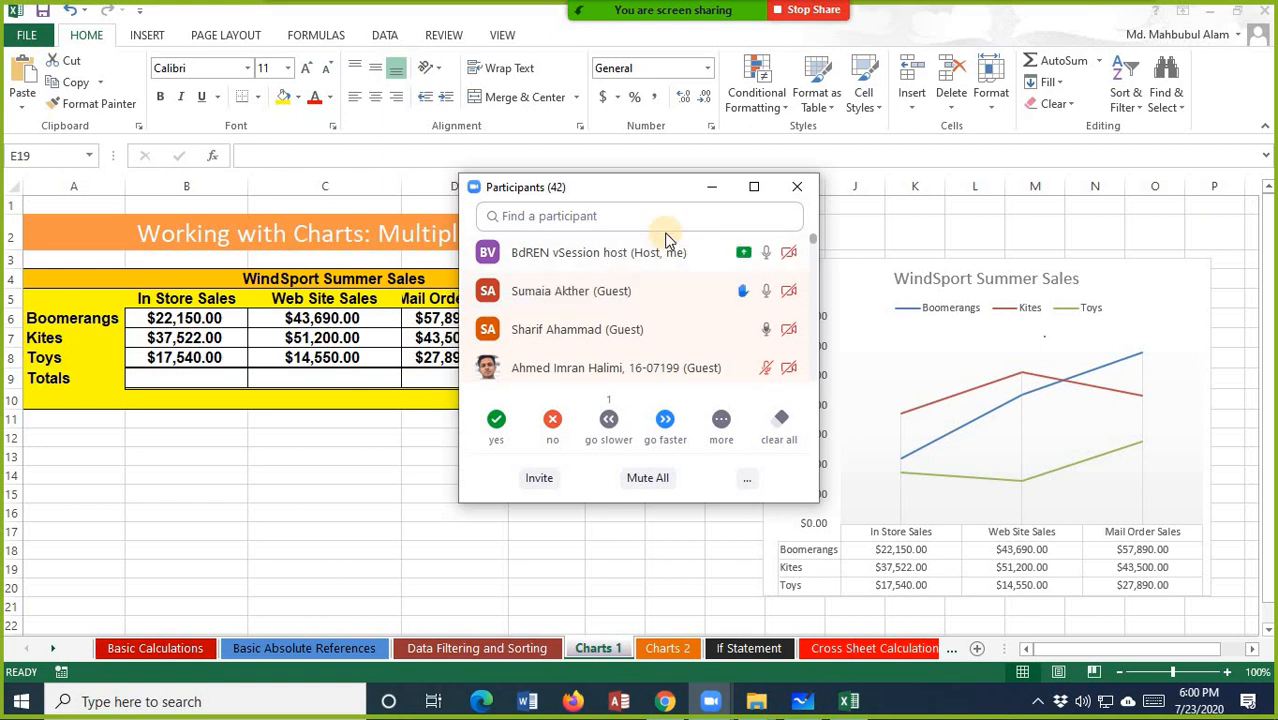
mouse_move(706, 286)
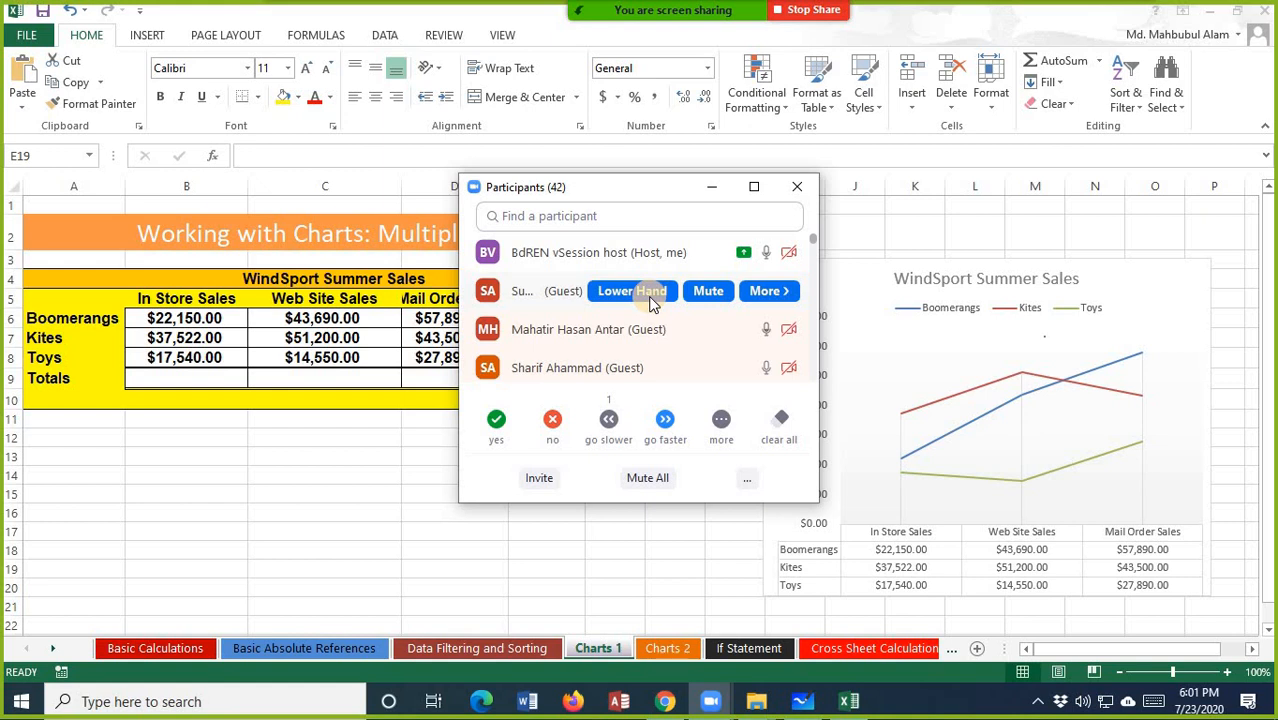
left_click(651, 292)
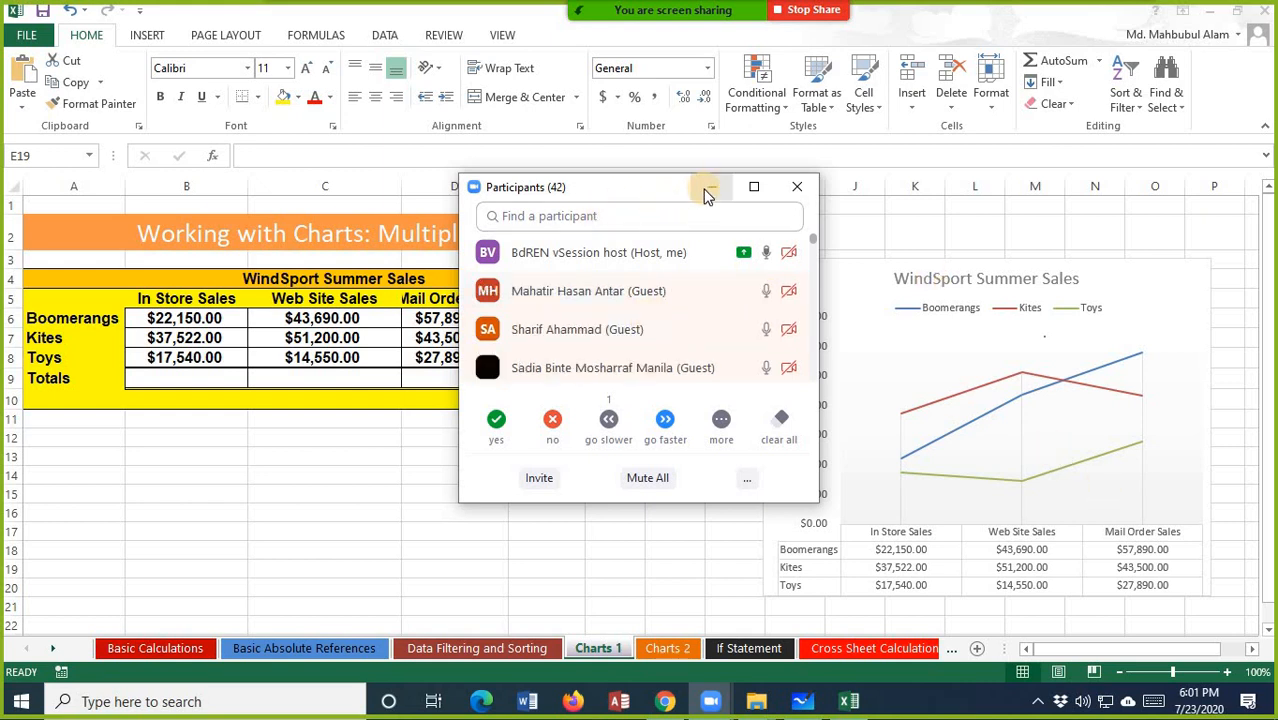
mouse_move(674, 302)
scroll(672, 302, "down", 2)
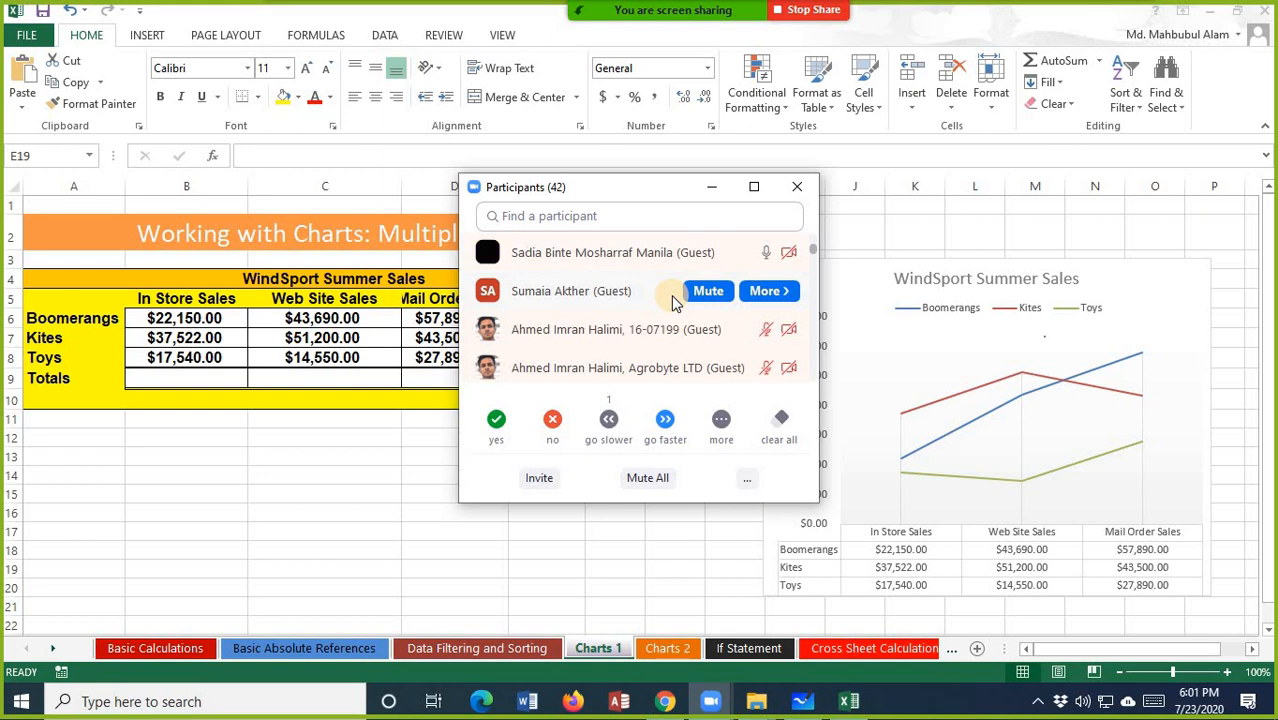
left_click(711, 187)
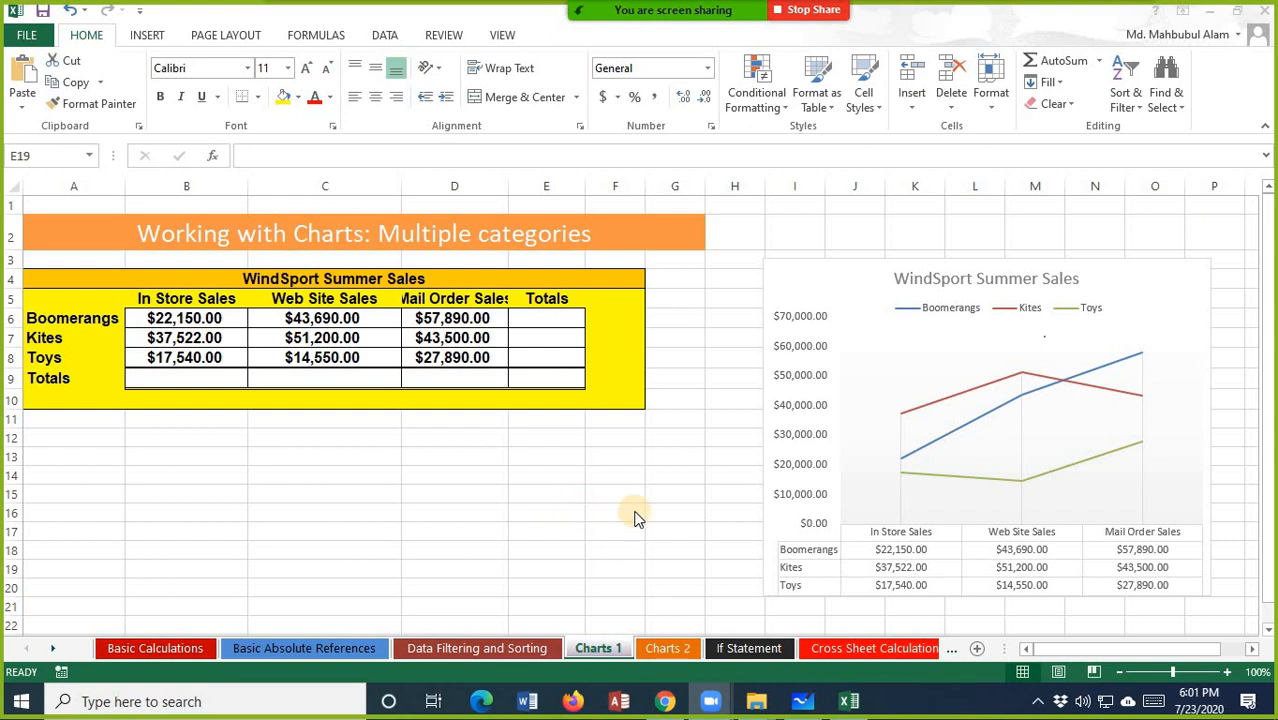
left_click(1018, 308)
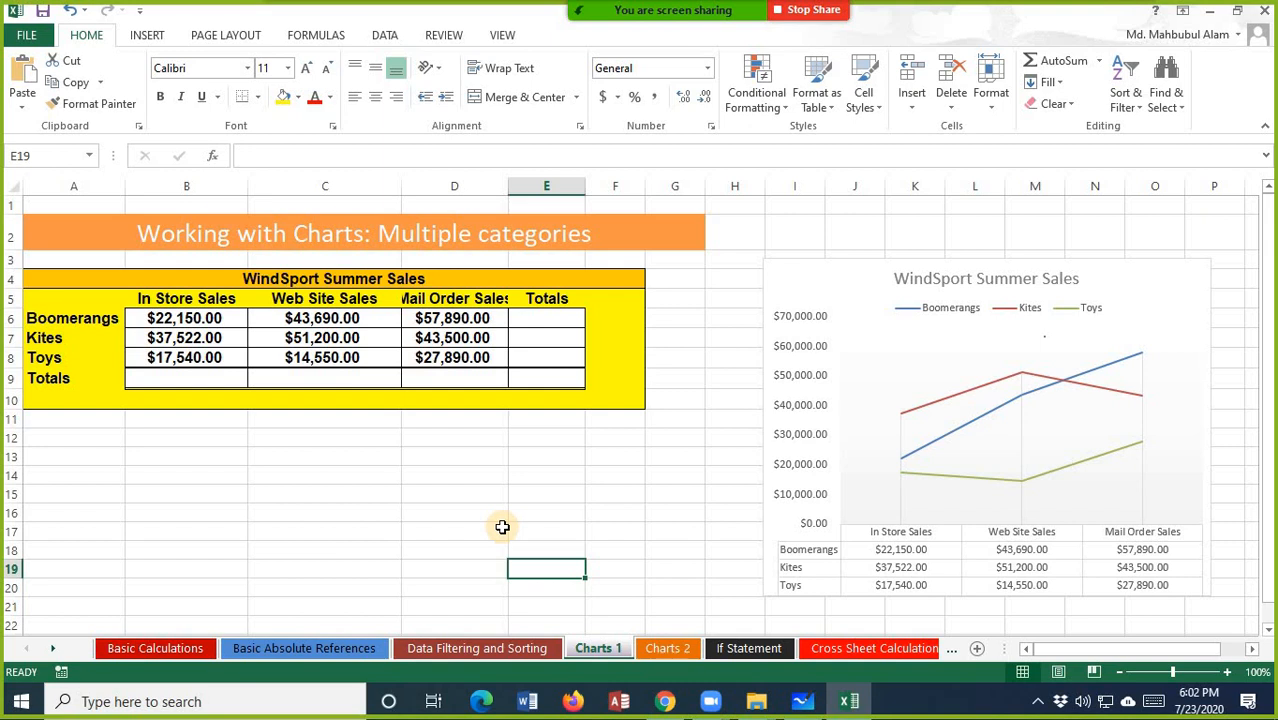
- On the Charts 2 sheet, insert a 2-D clustered column chart from the yearly sales table A5:B18 and place it around columns K to R
left_click(677, 650)
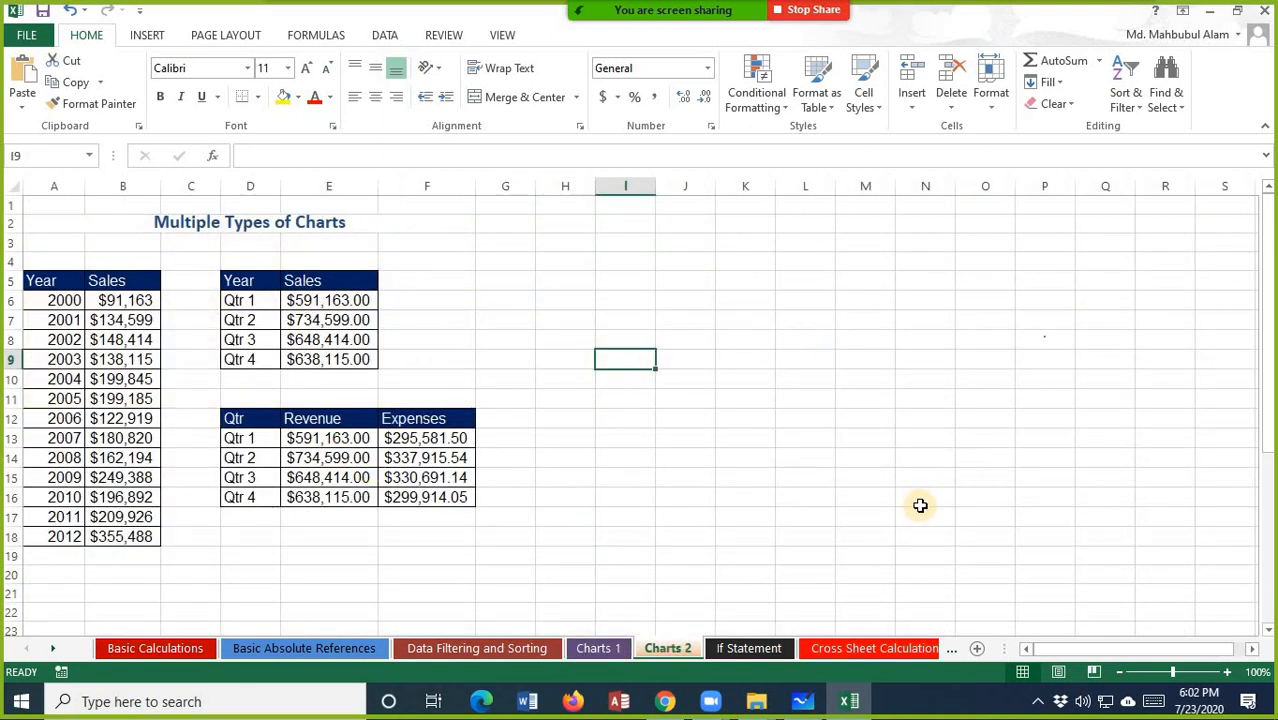
left_click(597, 649)
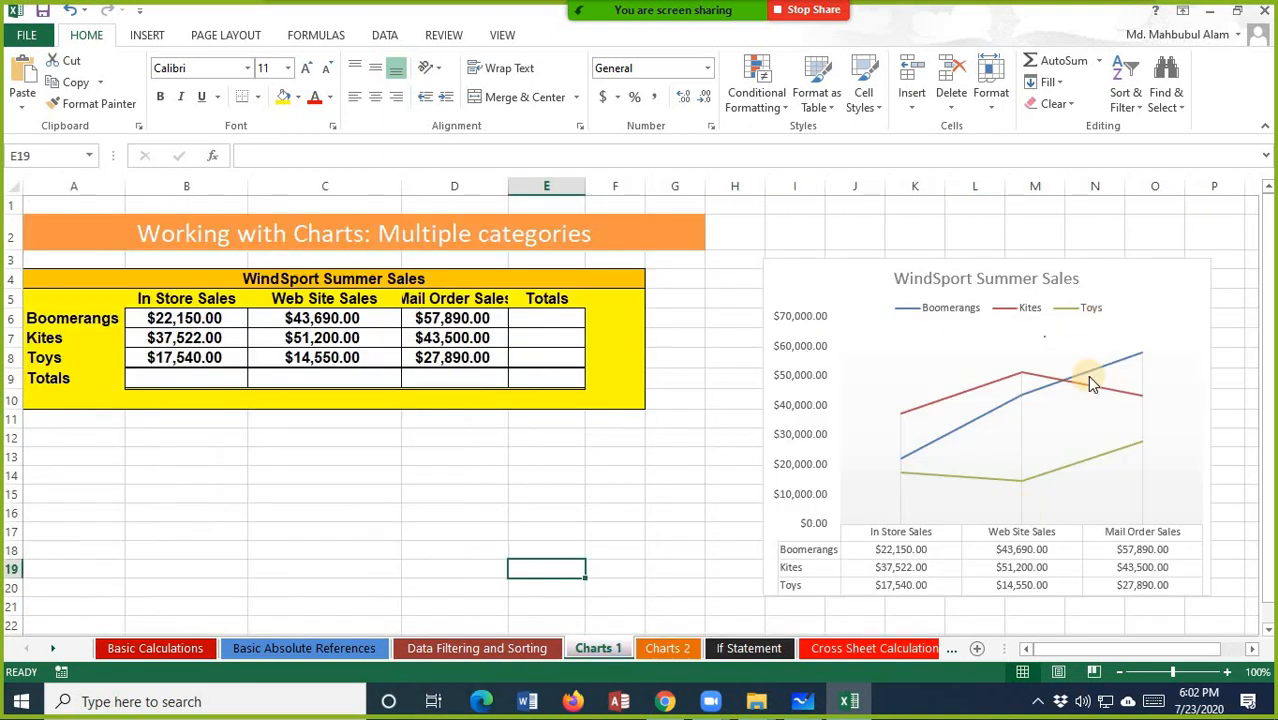
left_click(677, 649)
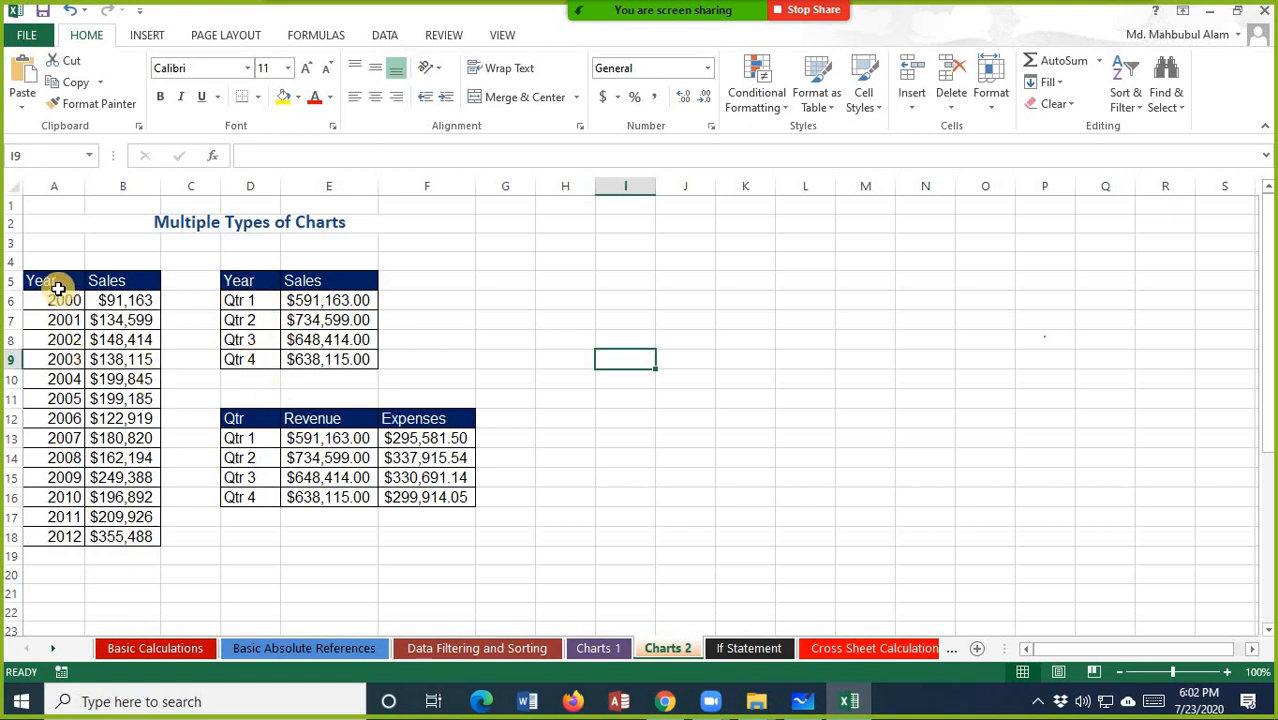
left_click_drag(58, 288, 114, 536)
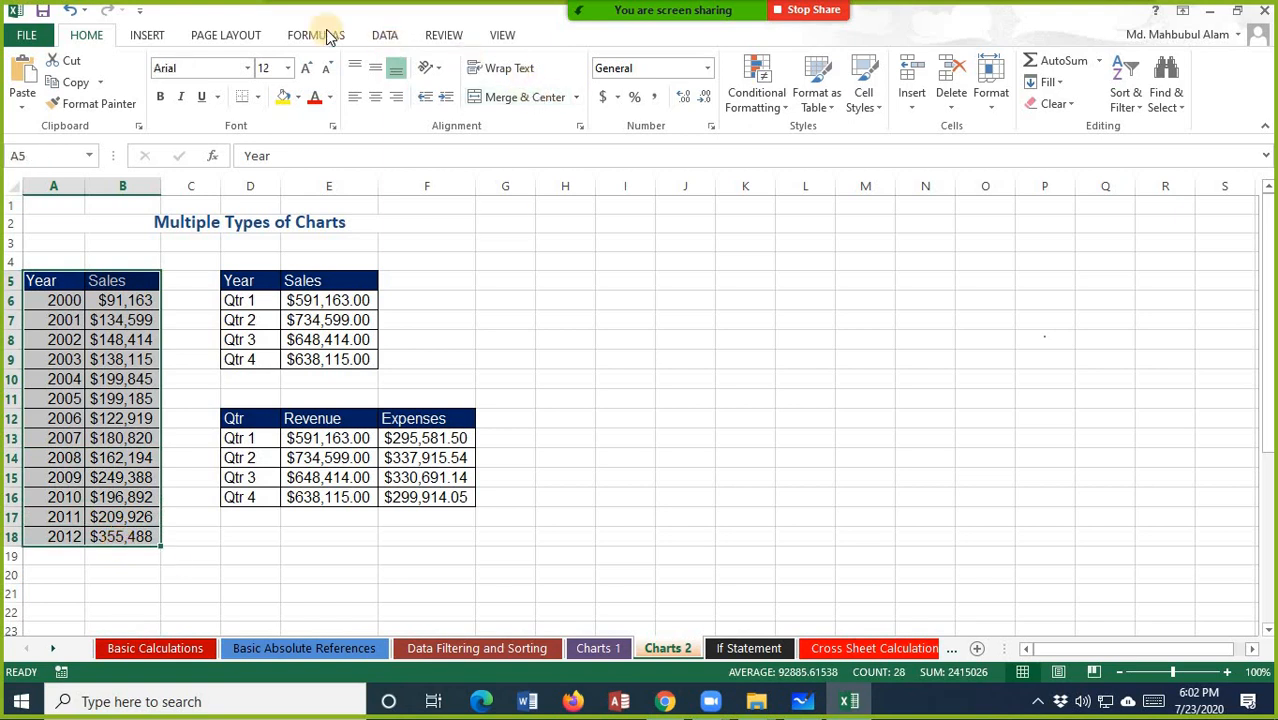
left_click(148, 35)
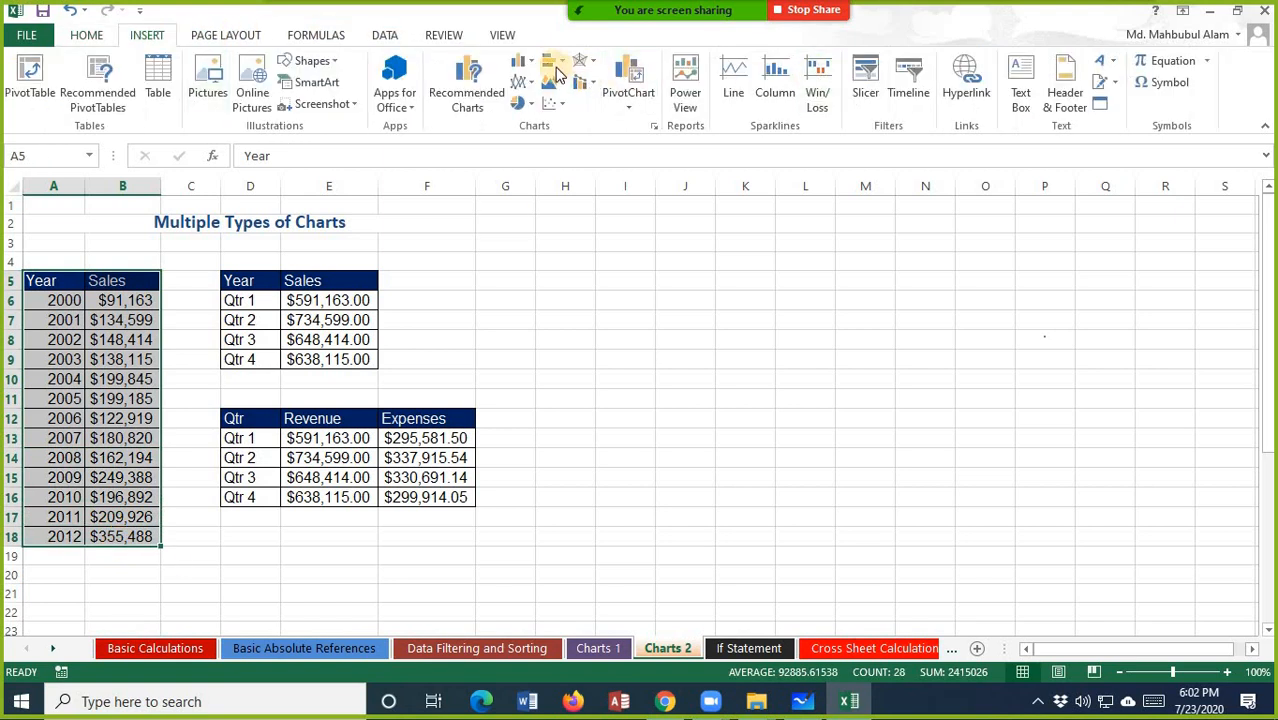
left_click(521, 64)
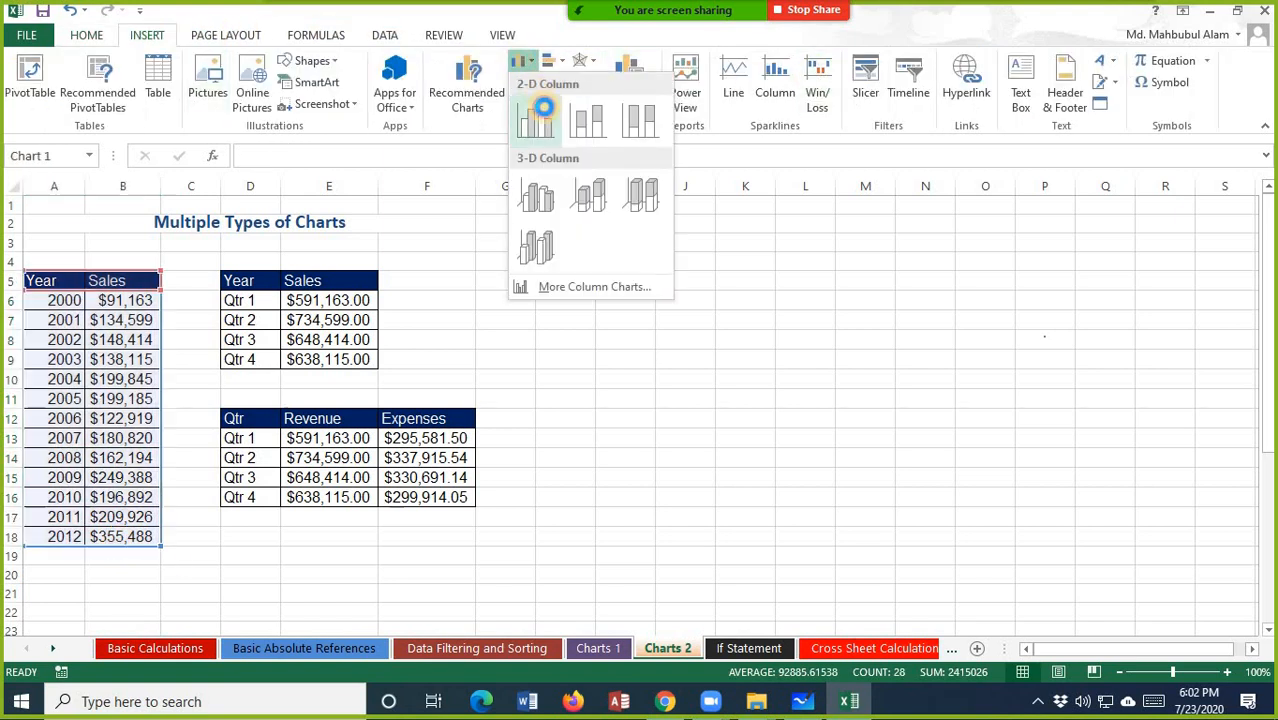
left_click(548, 112)
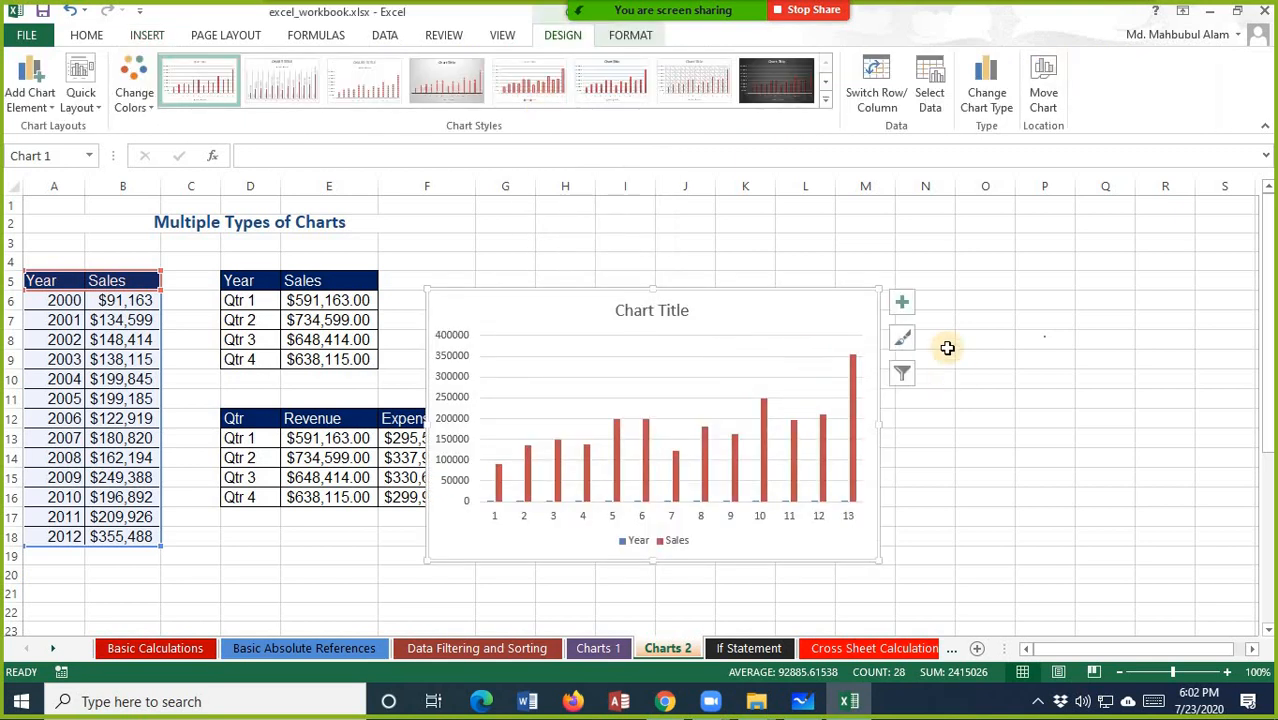
left_click_drag(816, 302, 1105, 277)
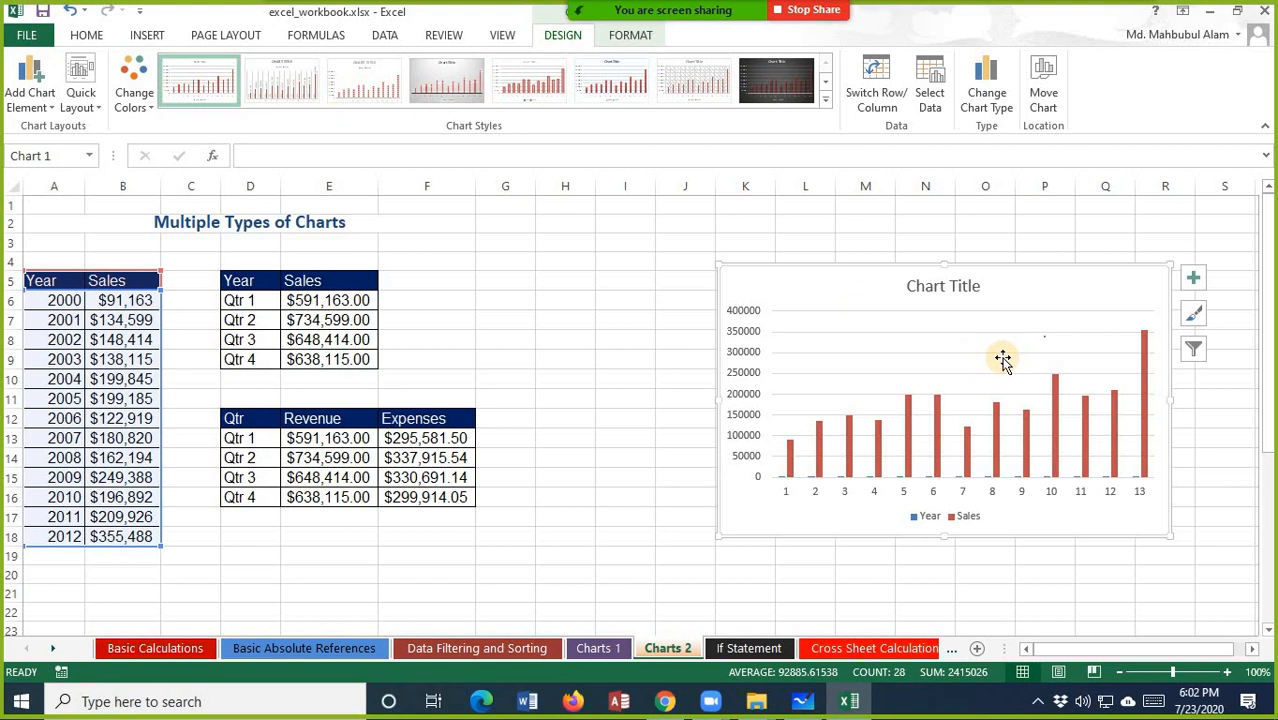
- Change the yearly sales column chart to a 2-D line chart
left_click(90, 36)
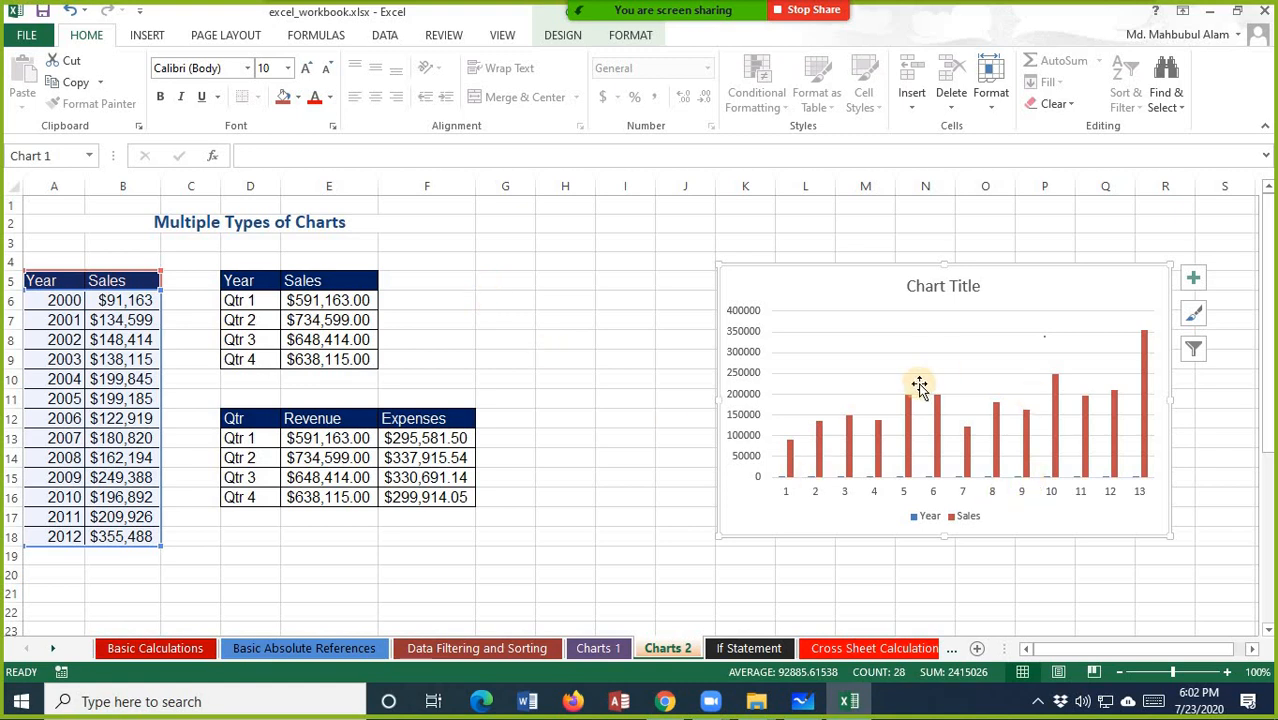
left_click(210, 35)
left_click(150, 38)
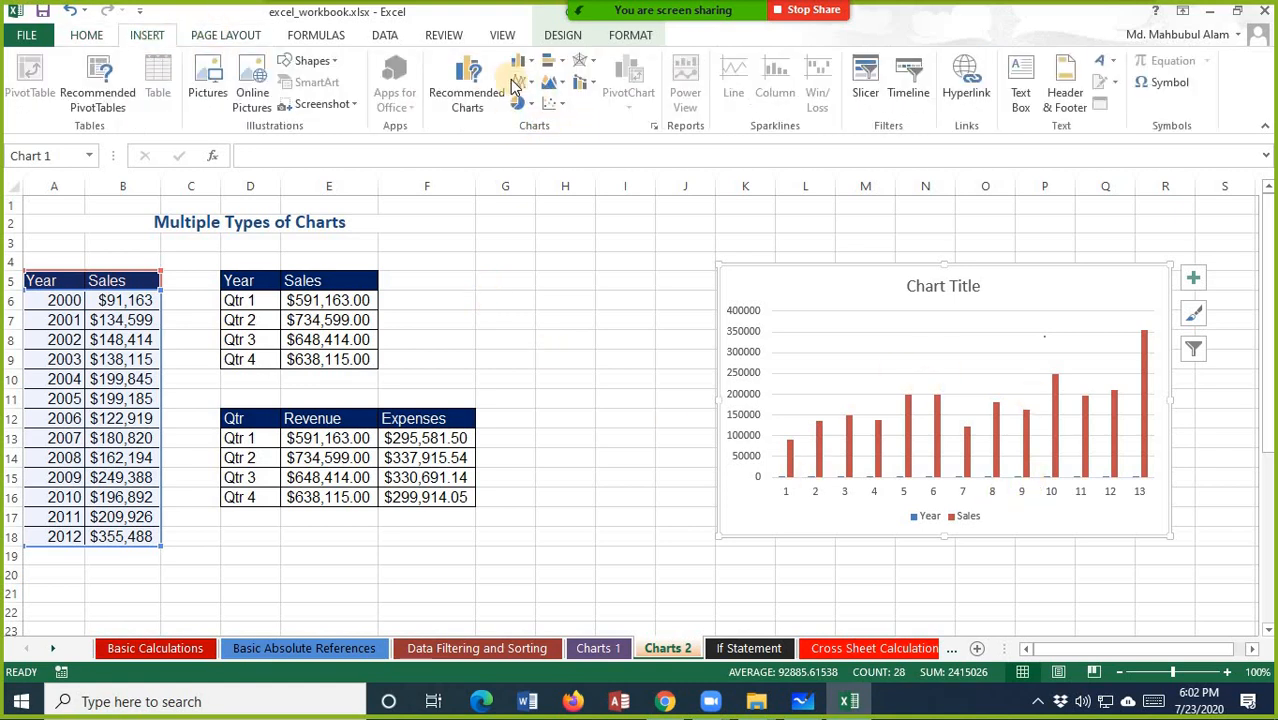
left_click(524, 93)
left_click(535, 150)
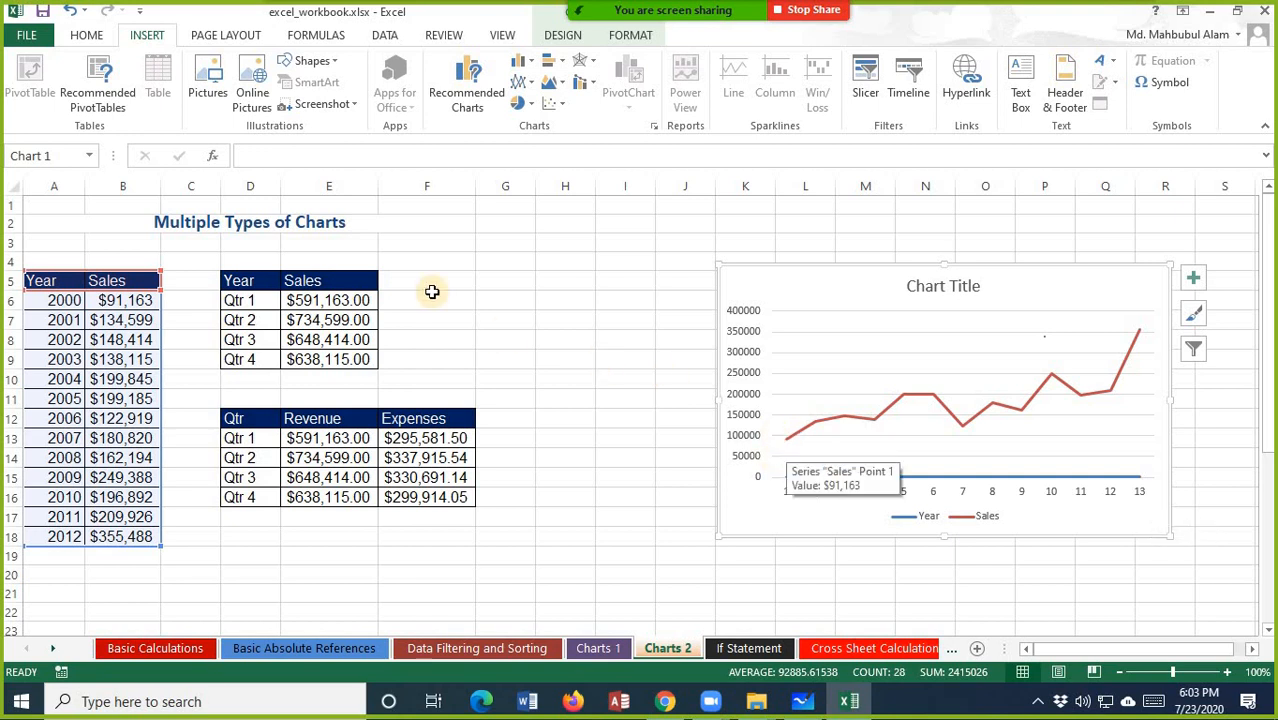
- Examine the points of the Sales line against the yearly table, including the 2006 row and the matching seventh point
mouse_move(791, 445)
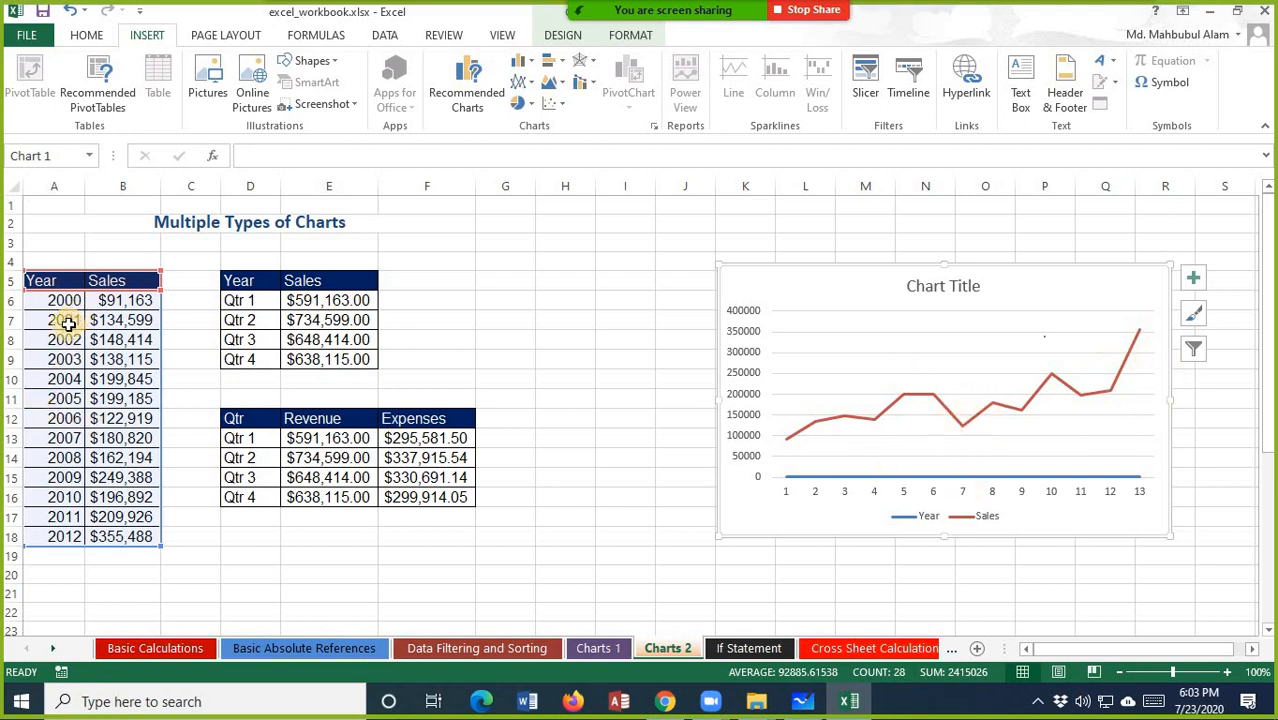
left_click(12, 418)
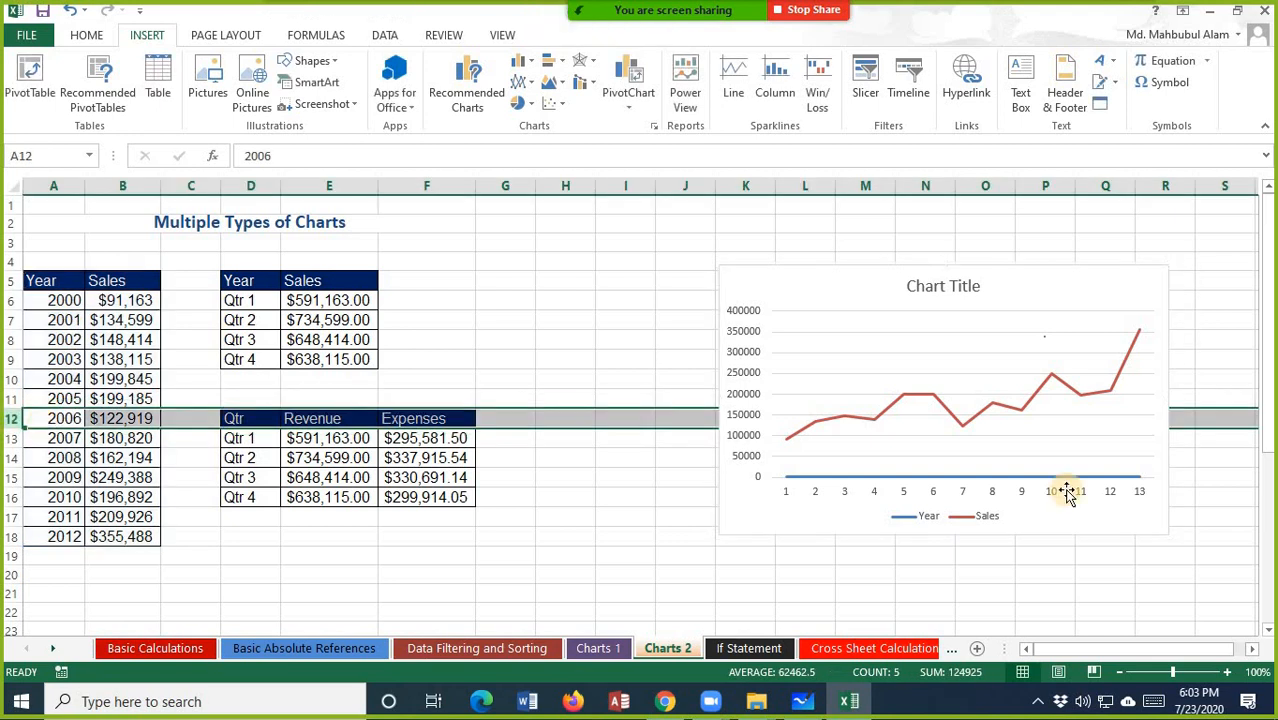
left_click(963, 430)
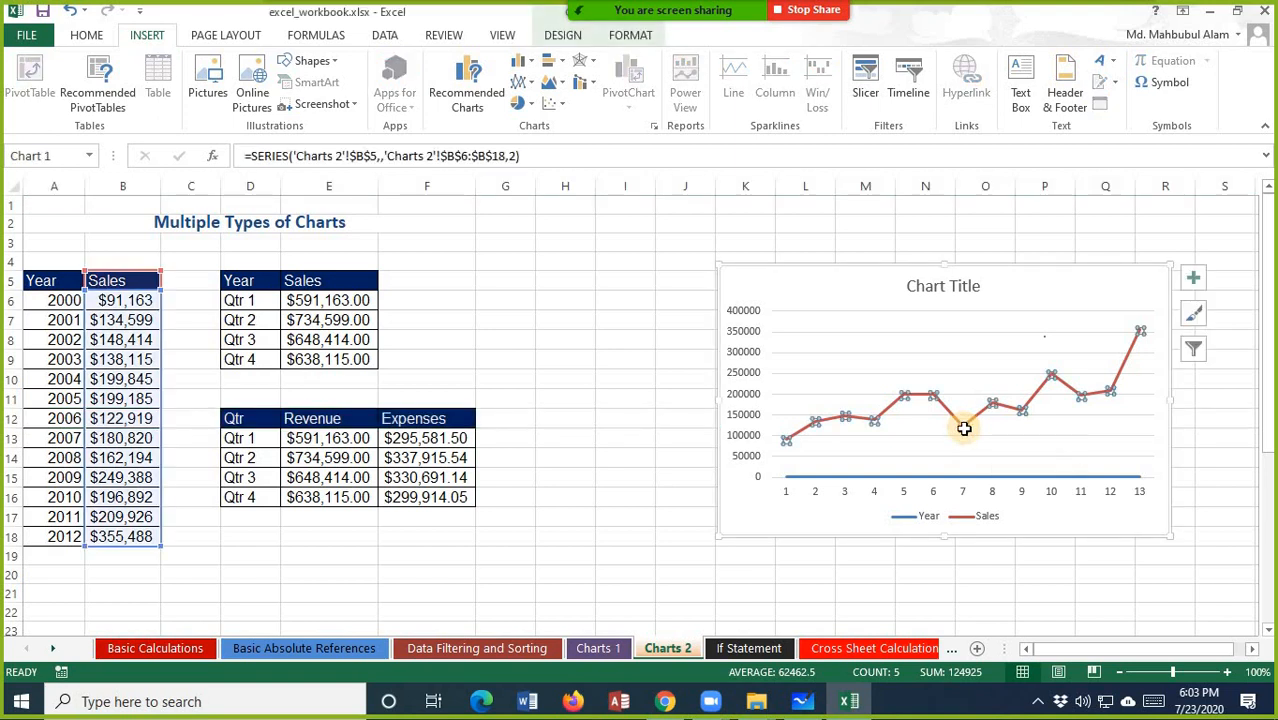
mouse_move(786, 443)
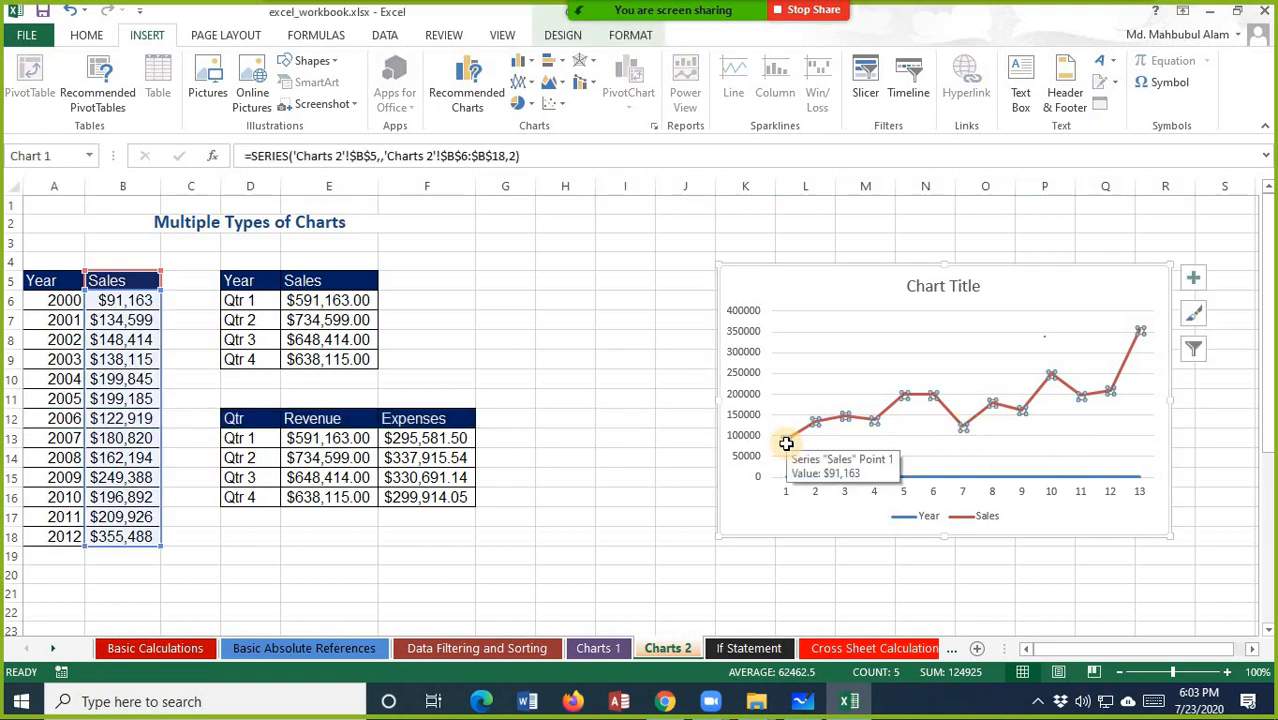
mouse_move(959, 430)
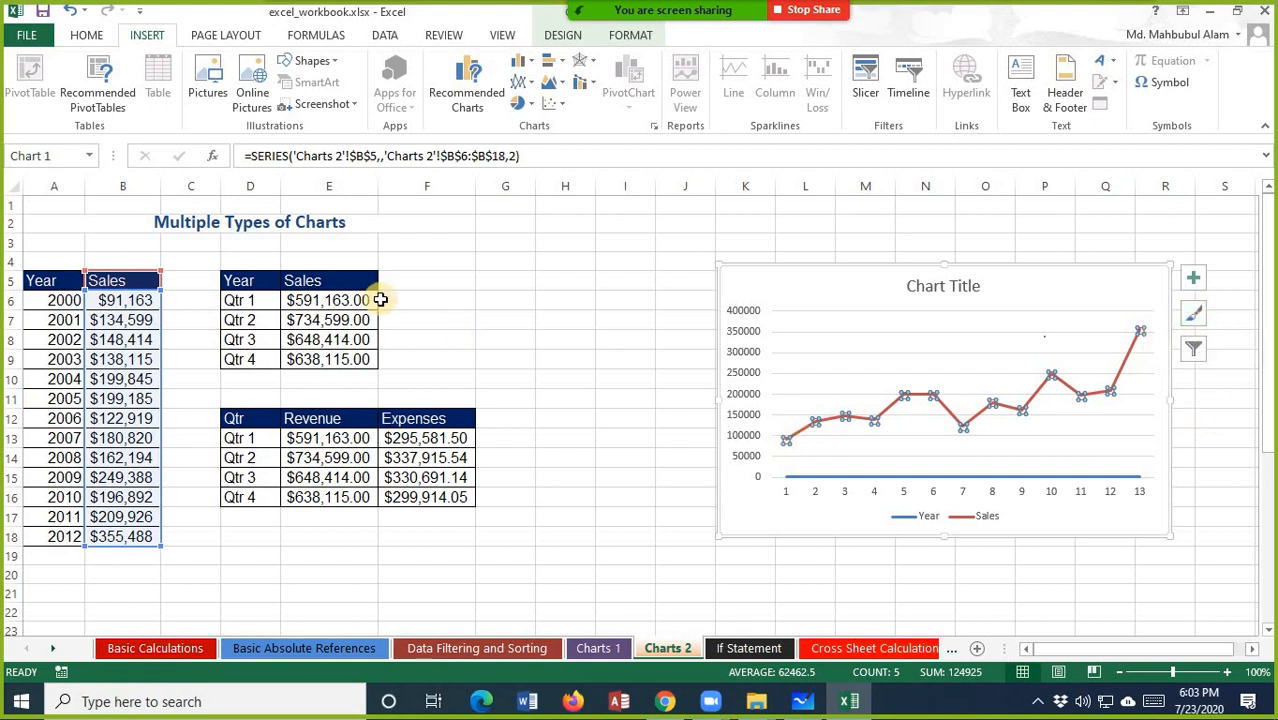
- Insert a 2-D clustered column chart from the quarterly Sales table D5:E9 and place it below the Revenue and Expenses table
left_click_drag(253, 284, 348, 359)
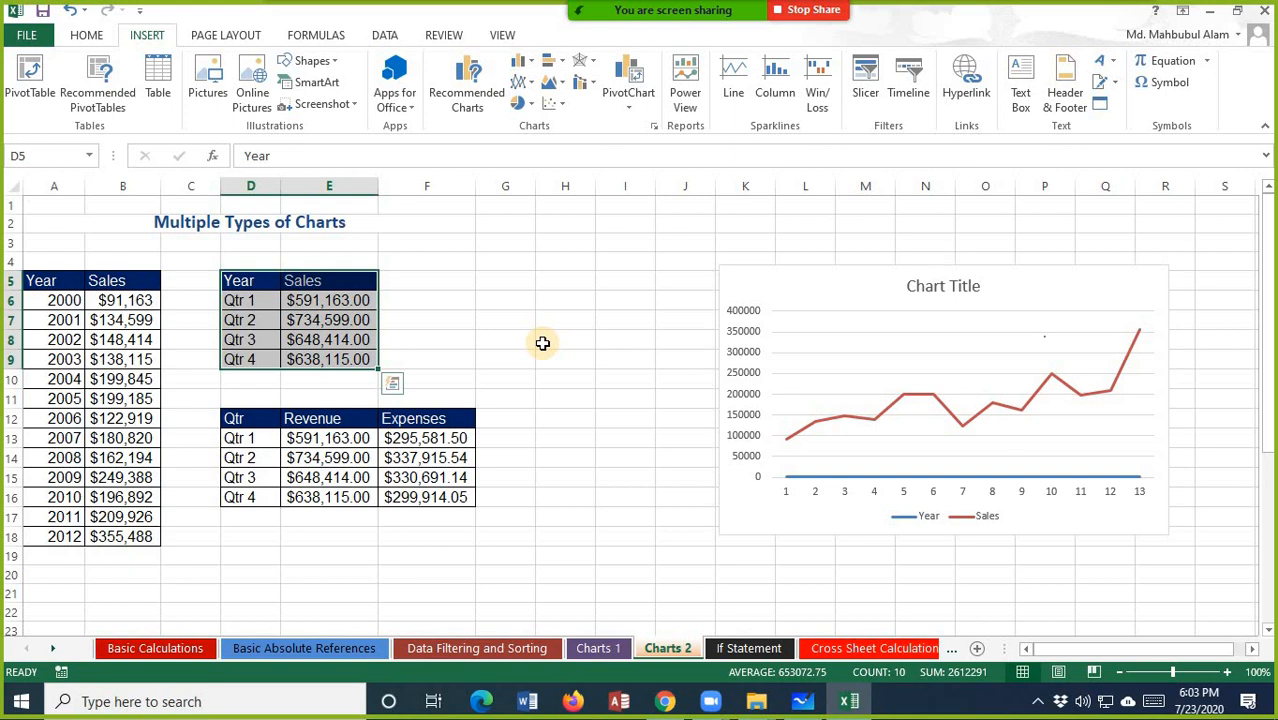
left_click(527, 62)
left_click(594, 252)
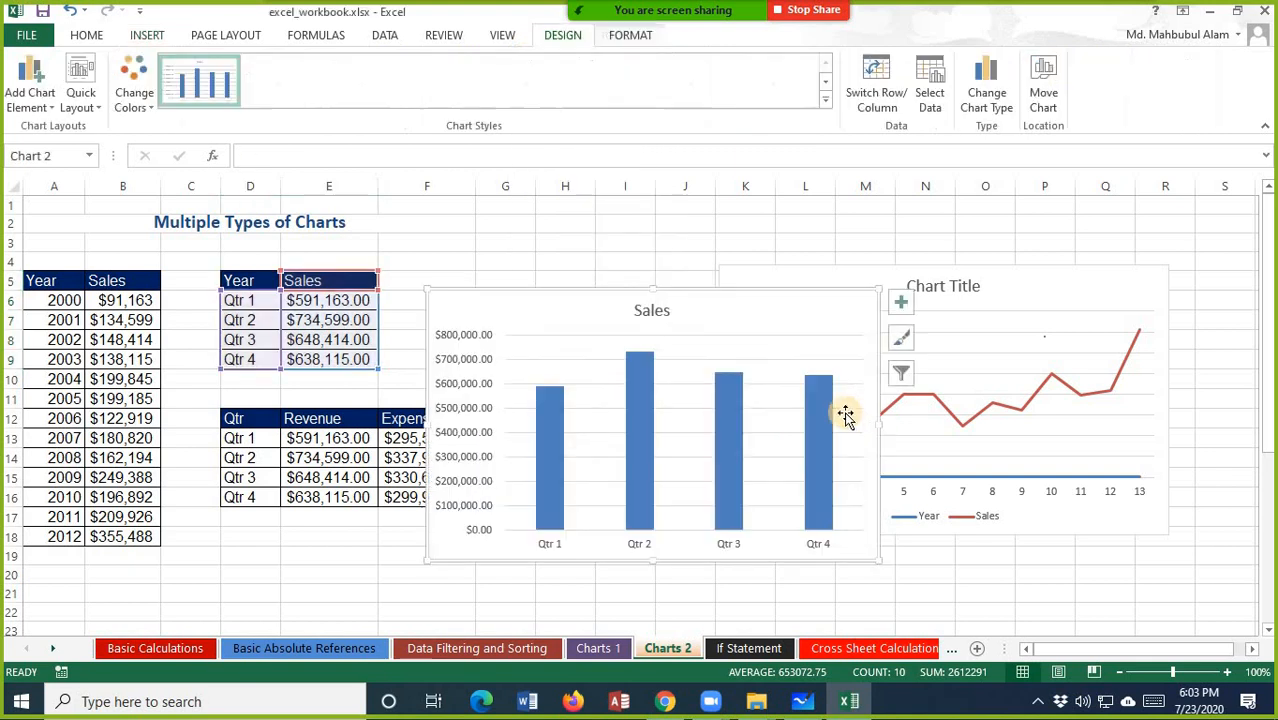
scroll(808, 225, "down", 2)
mouse_move(808, 225)
left_mouse_down()
mouse_move(825, 453)
mouse_move(693, 459)
mouse_move(655, 445)
mouse_move(663, 431)
left_mouse_up()
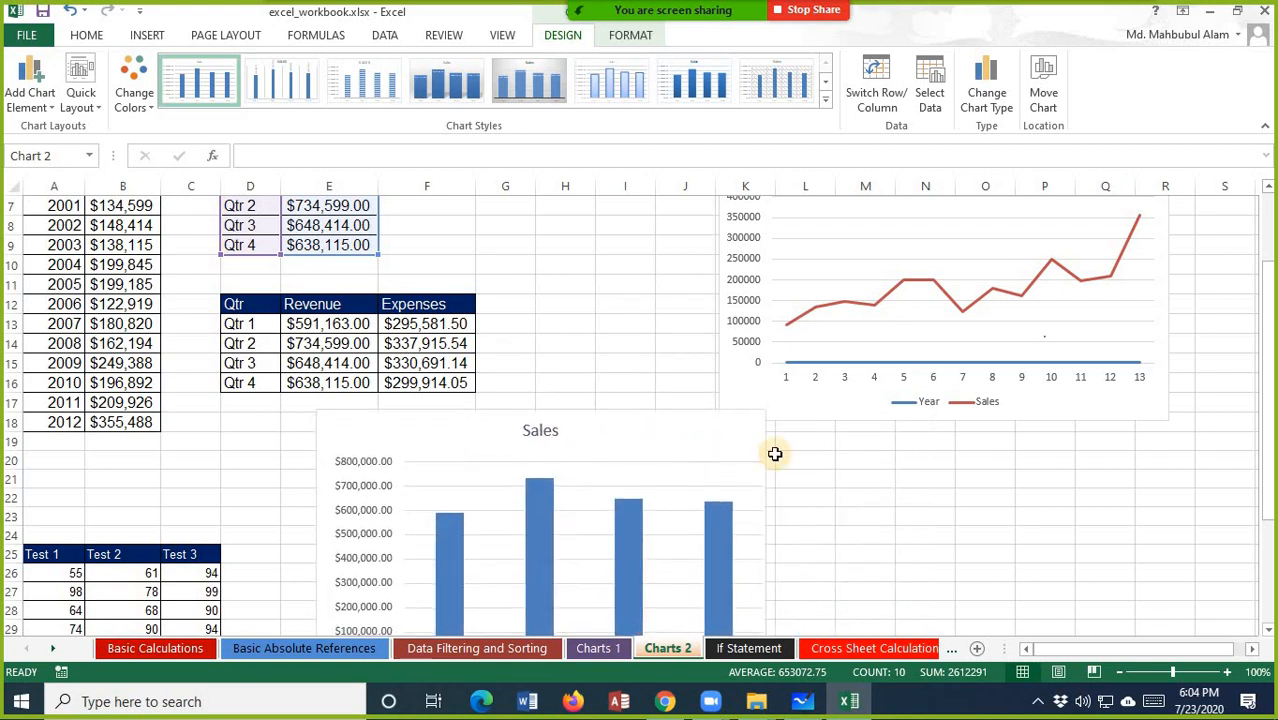
scroll(893, 451, "down", 2)
scroll(893, 453, "up", 2)
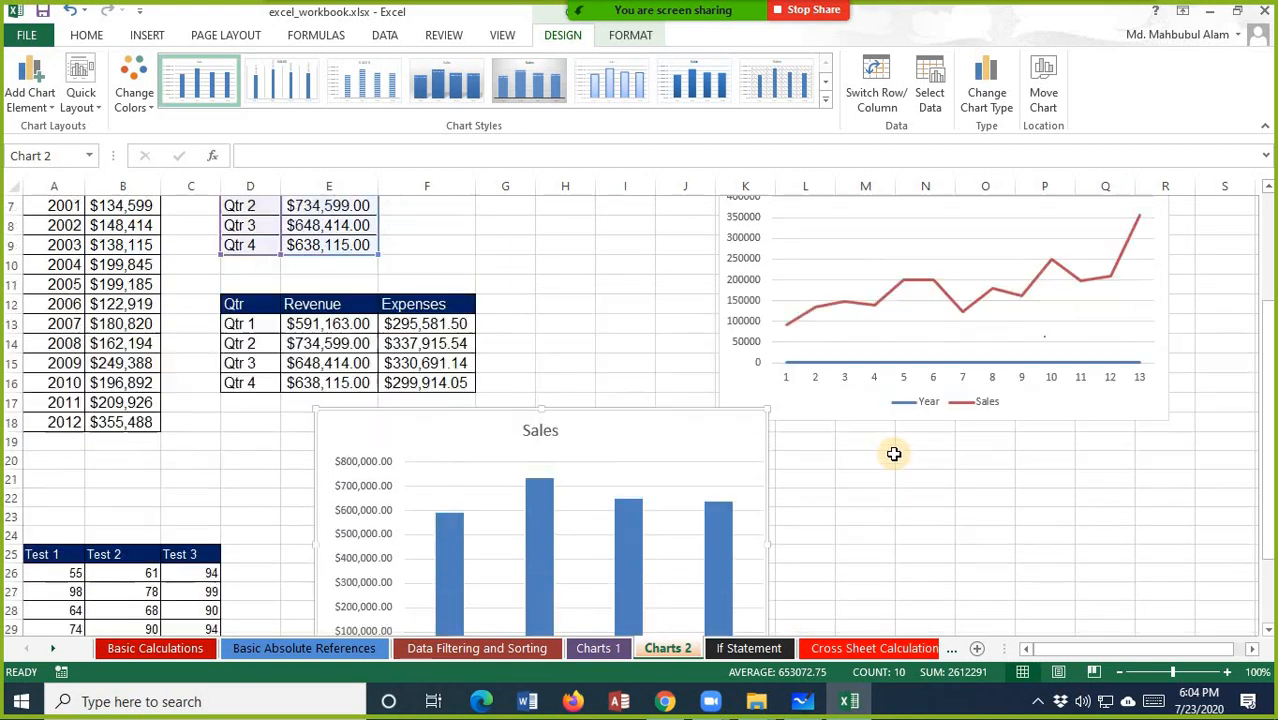
- Insert a 3-D pie chart from the quarterly Revenue and Expenses table D12:F16 and place it below the yearly line chart, from about column N
scroll(893, 453, "down", 1)
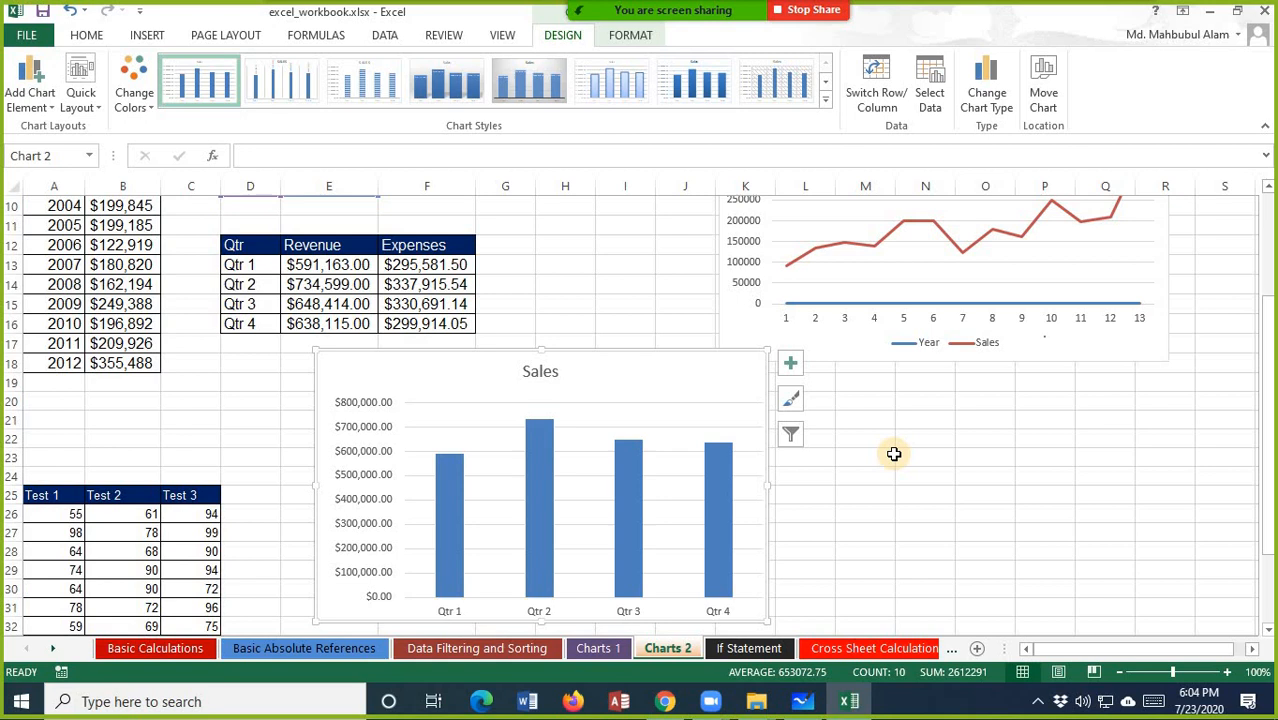
scroll(893, 453, "down", 3)
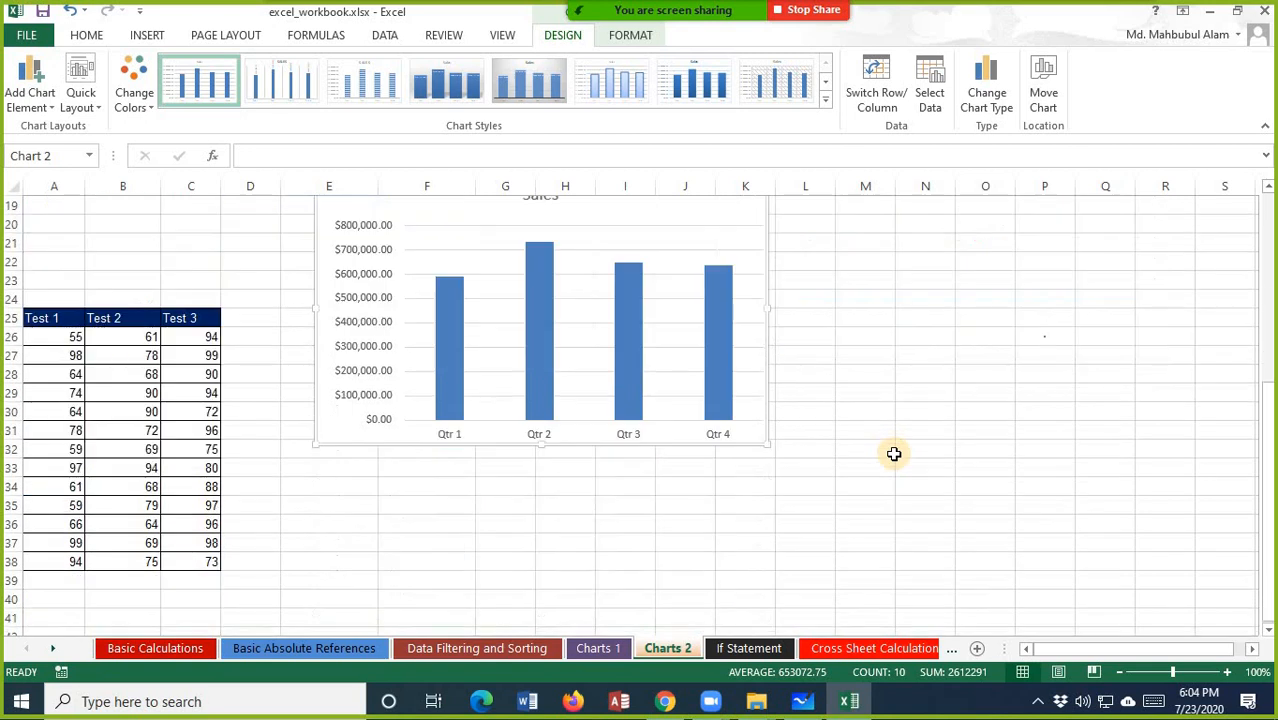
scroll(893, 453, "up", 3)
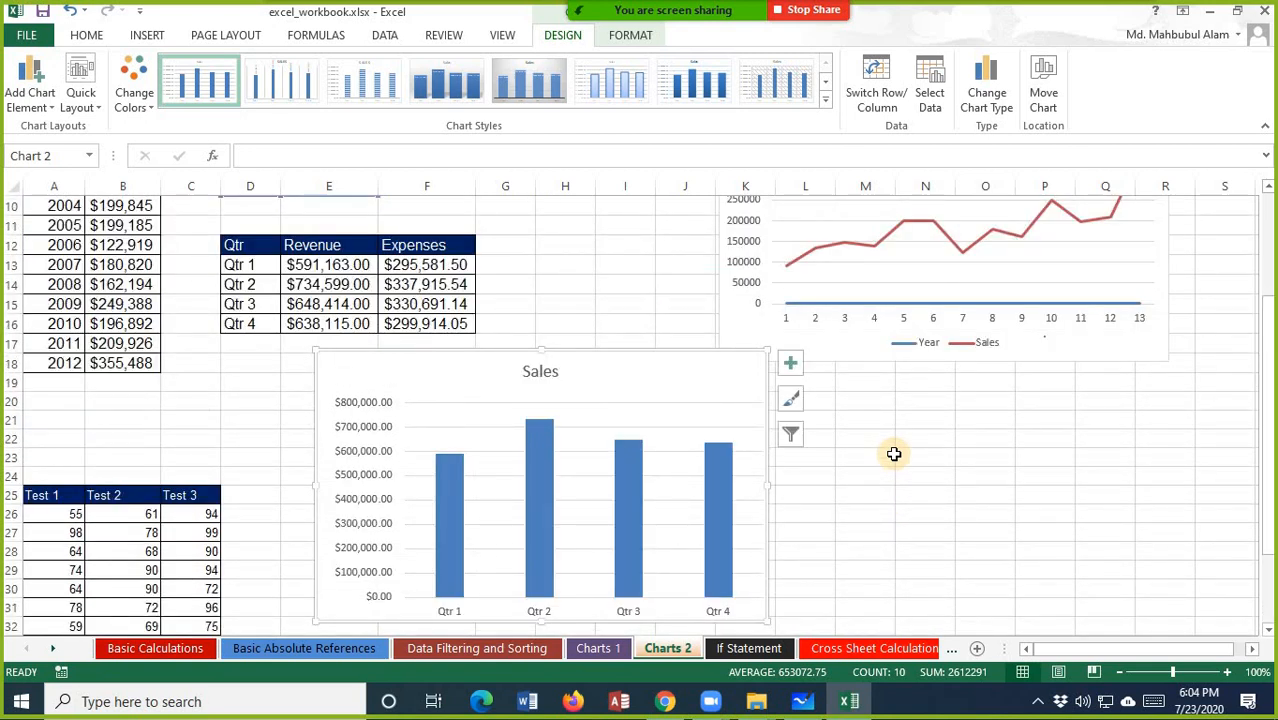
left_click_drag(255, 247, 448, 328)
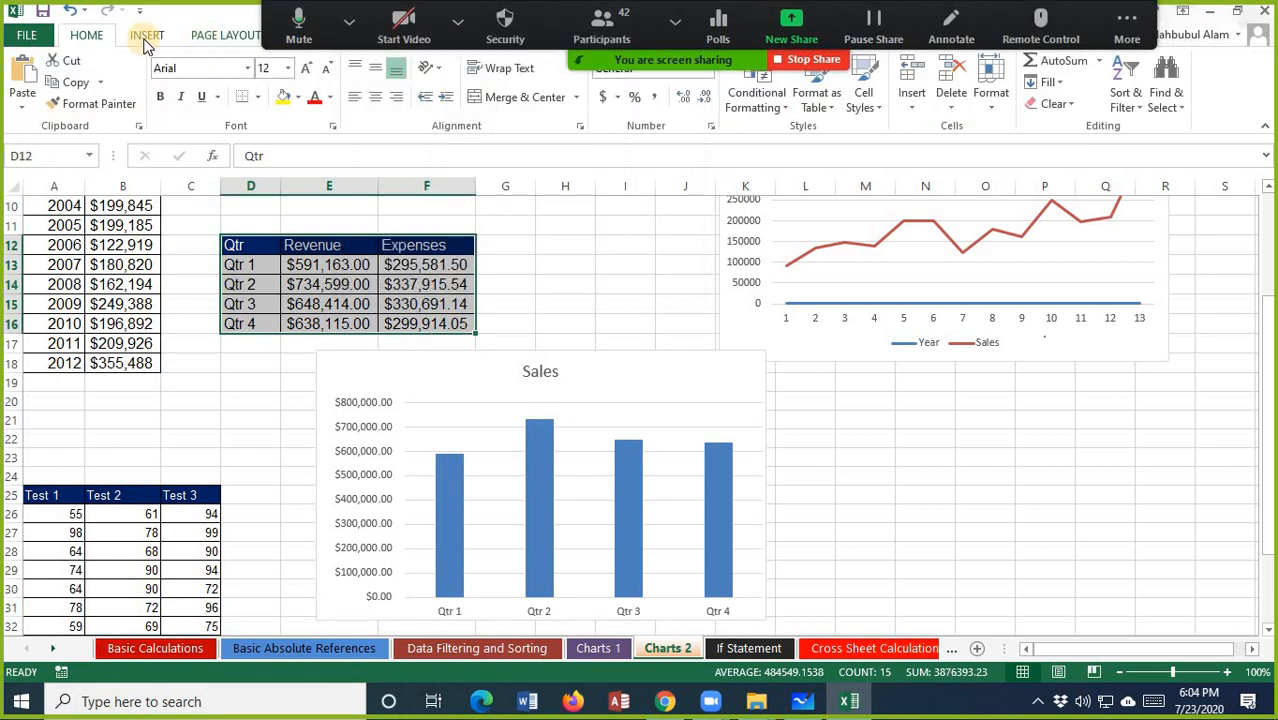
left_click(145, 36)
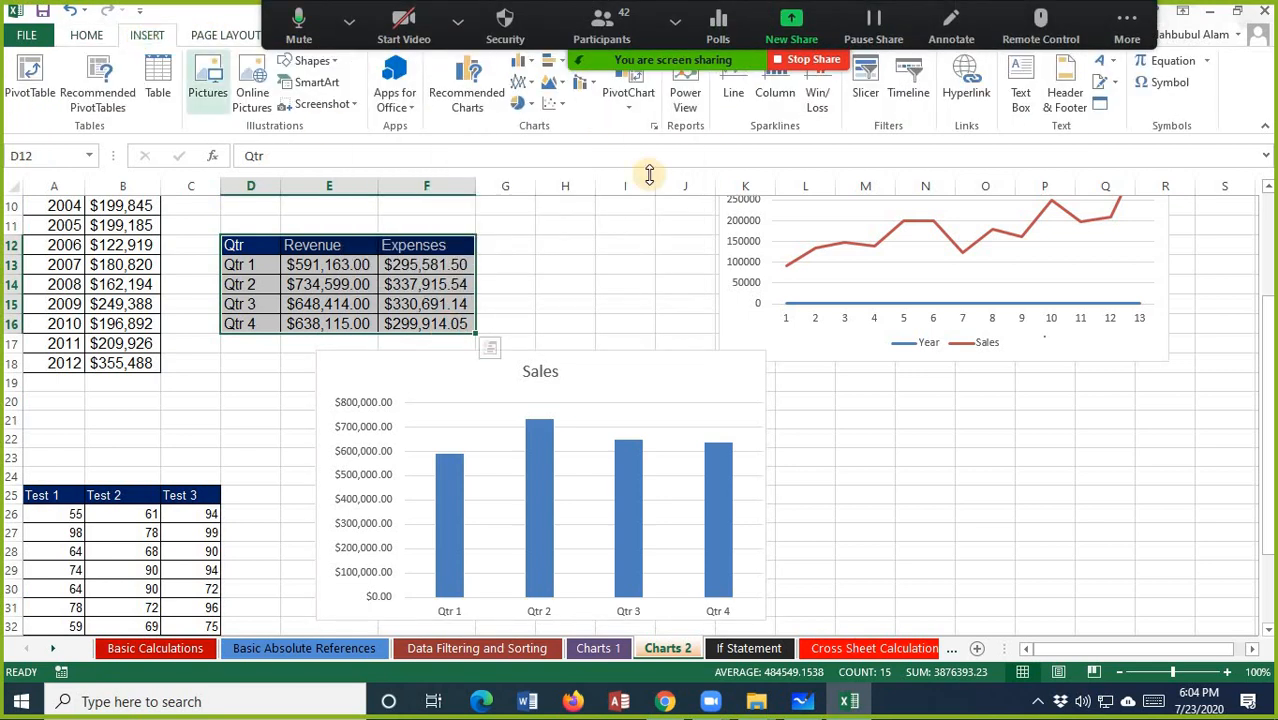
left_click(524, 104)
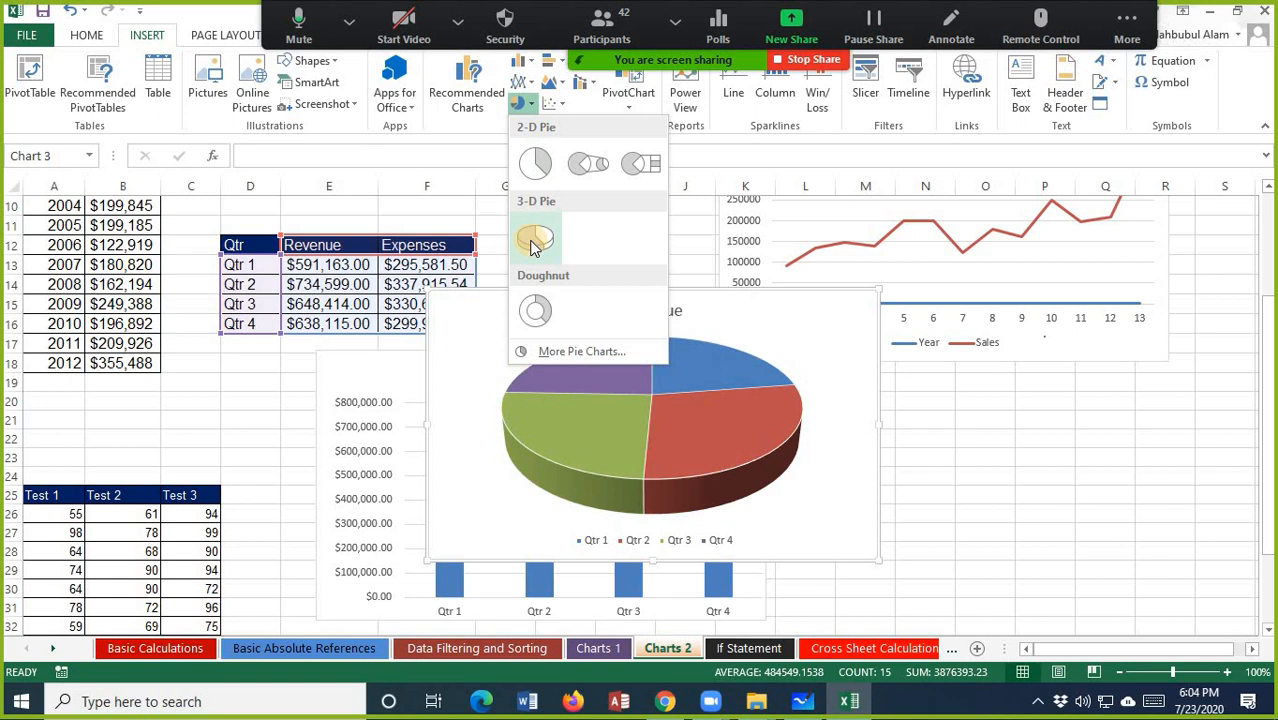
left_click(533, 244)
left_click_drag(730, 314, 1193, 431)
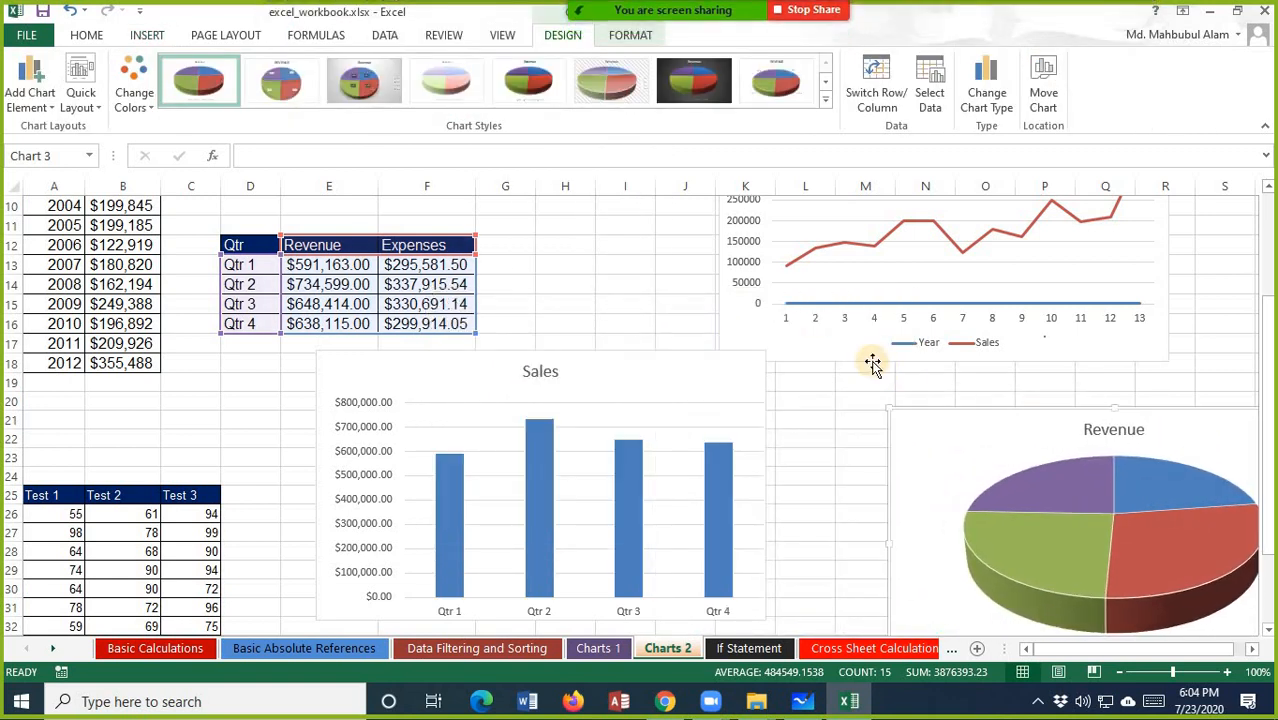
- Try the grey-background style on the Revenue pie chart, and apply the style with quarter names and percentages in label boxes on the slices
scroll(872, 363, "down", 1)
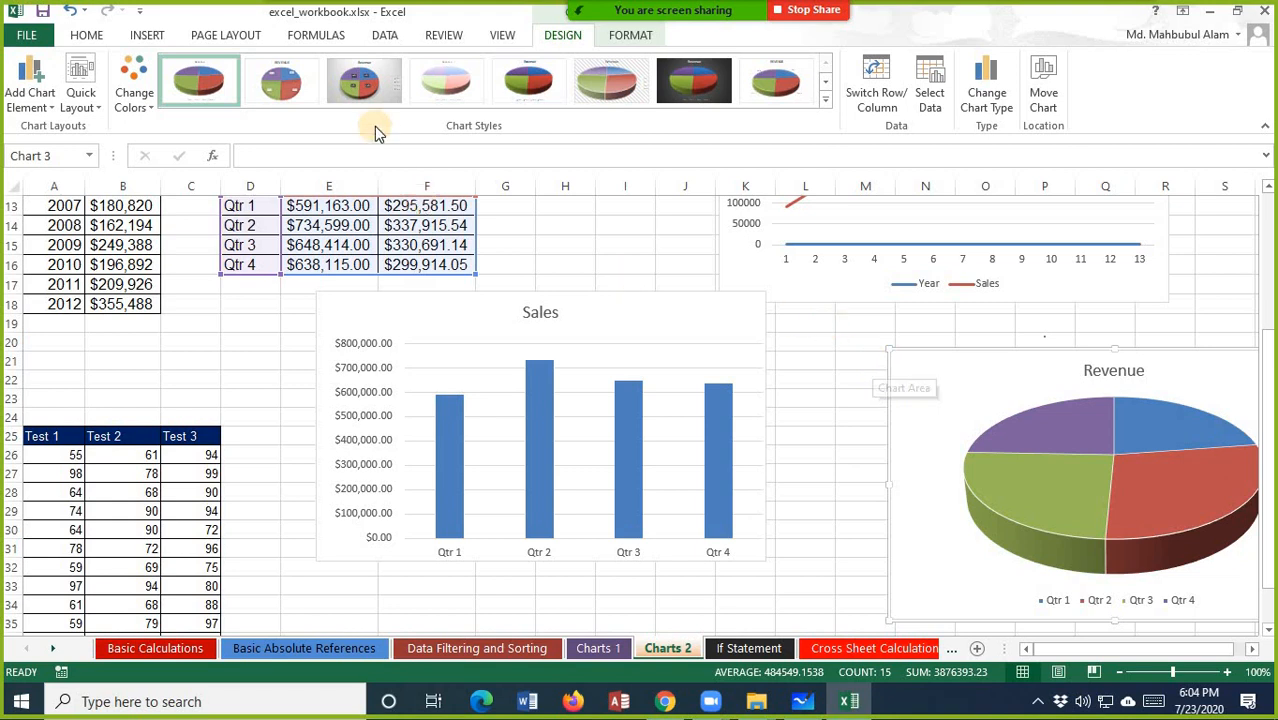
left_click(357, 95)
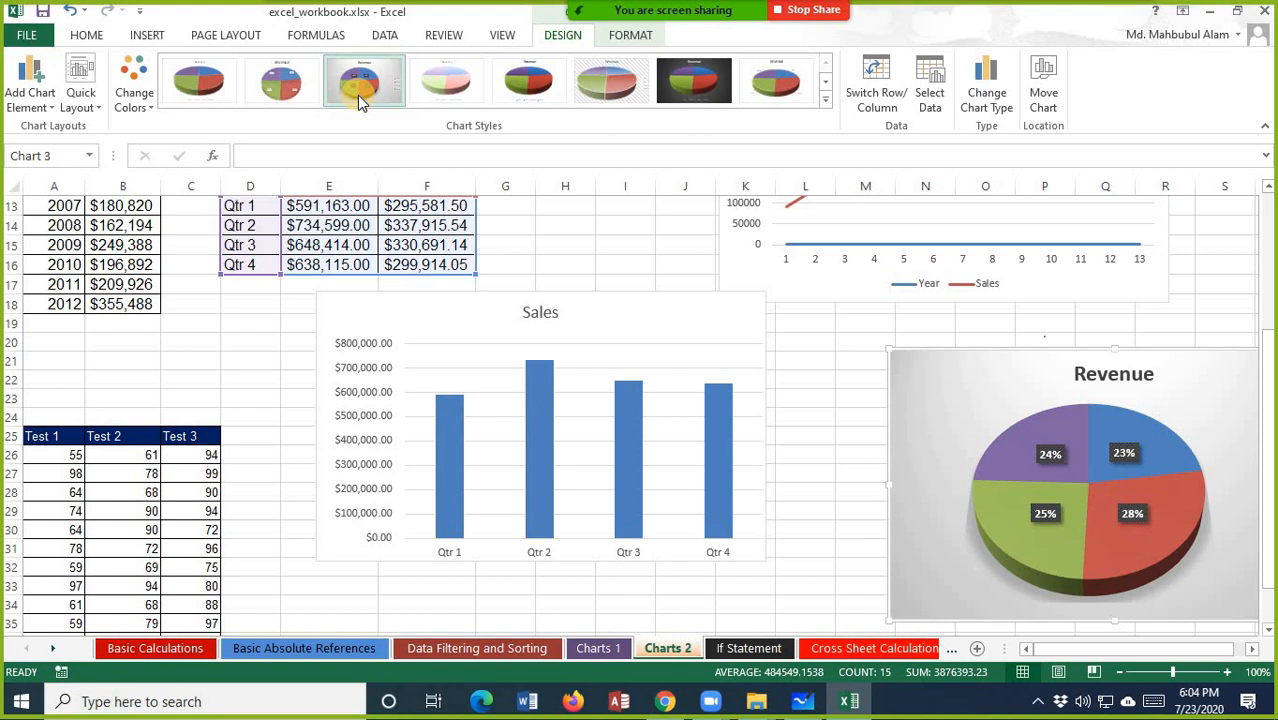
left_click(281, 88)
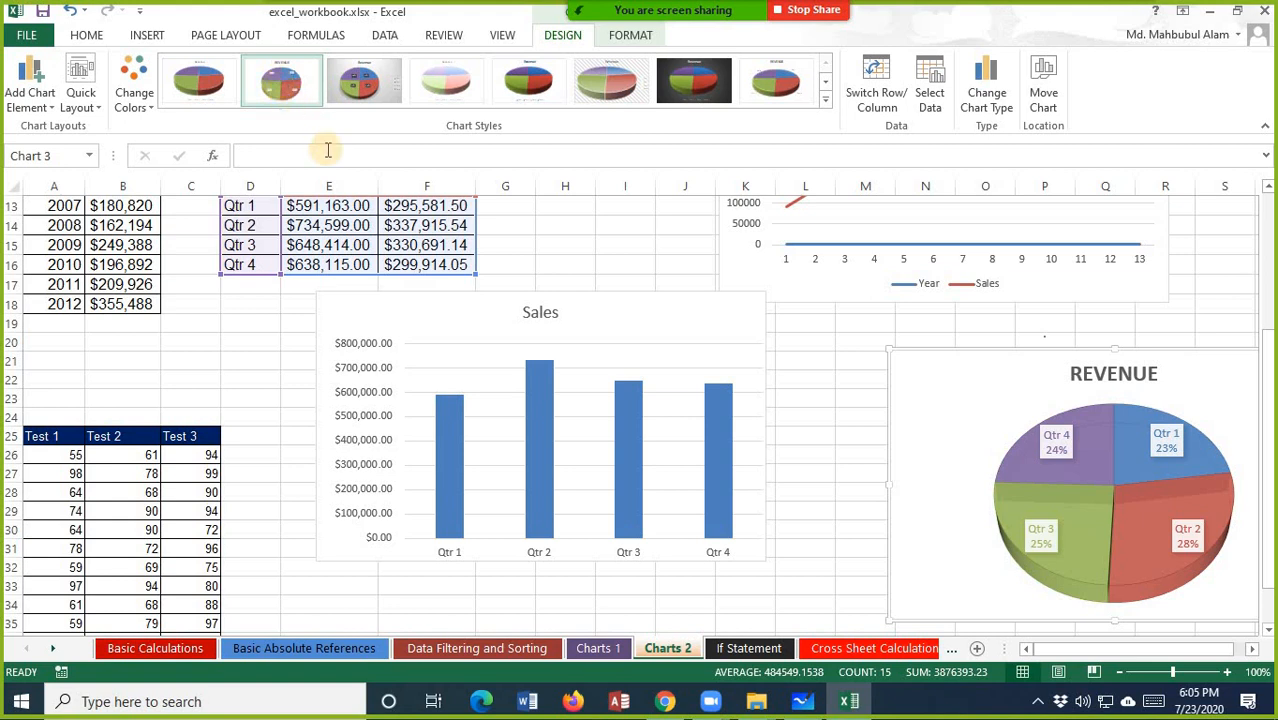
- Try changing the Revenue pie chart to a line chart with Revenue and Expenses as the horizontal categories
left_click(990, 97)
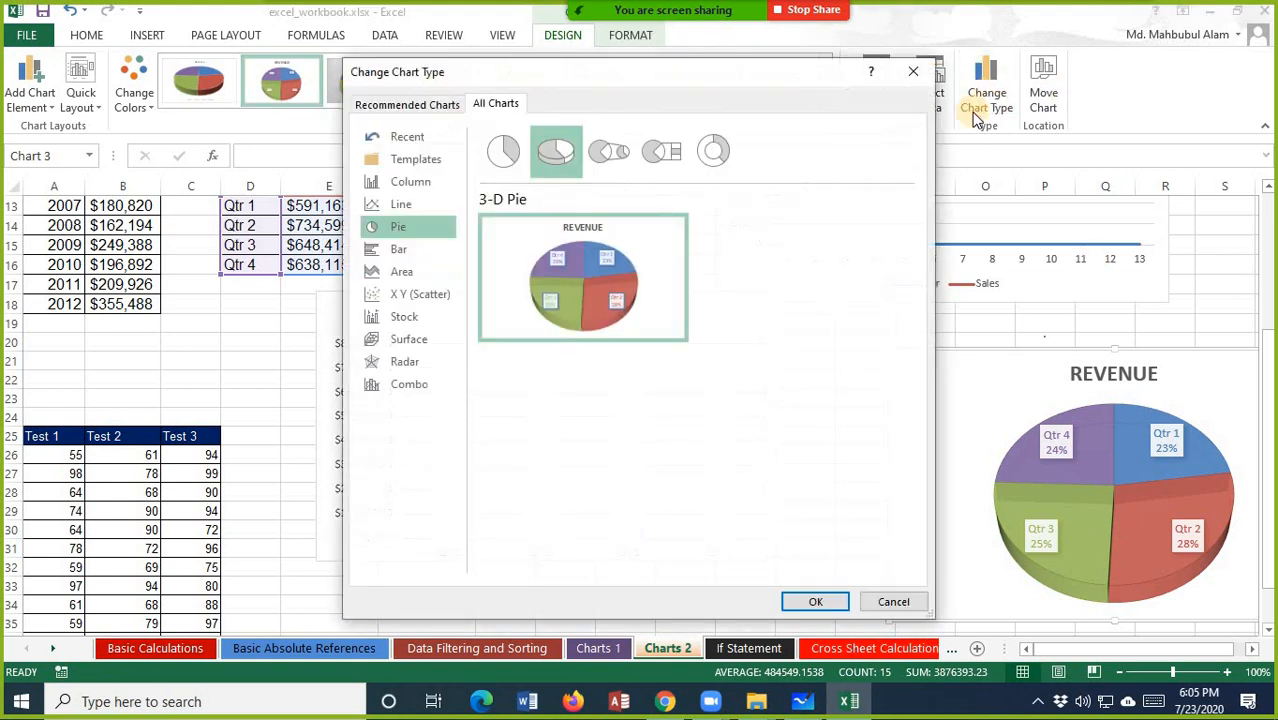
left_click(407, 205)
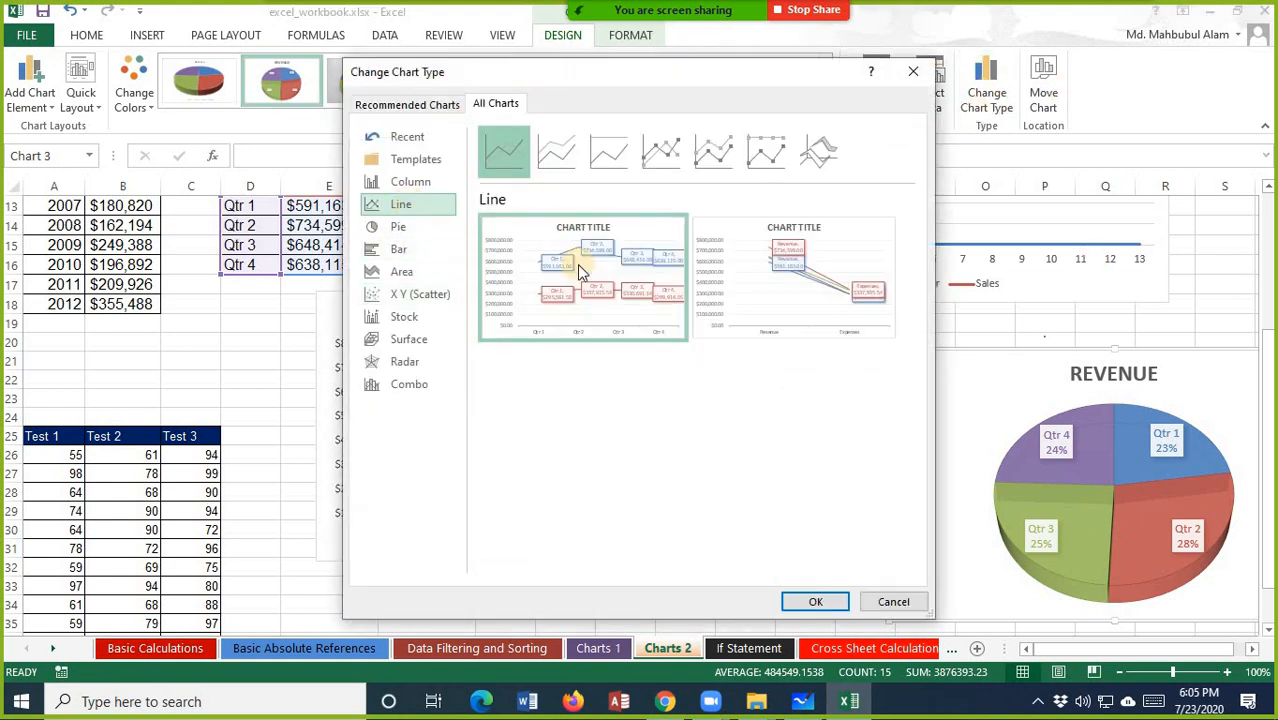
left_click(794, 276)
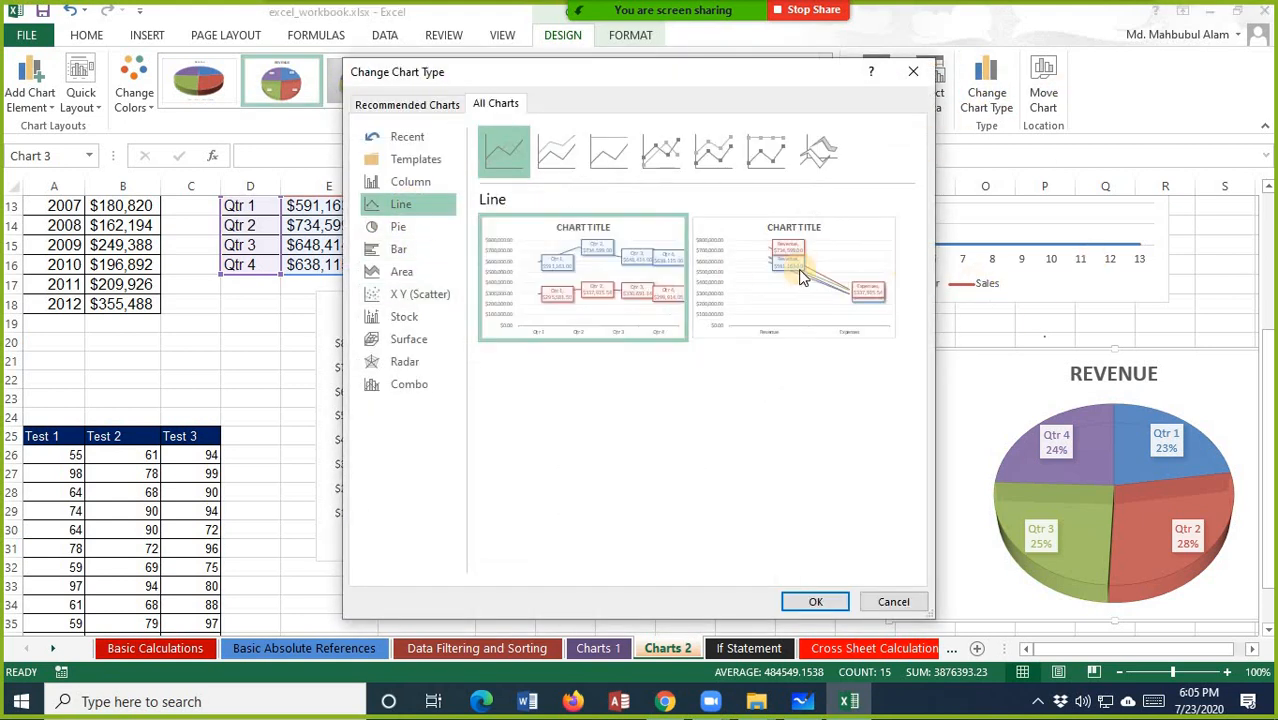
left_click(810, 600)
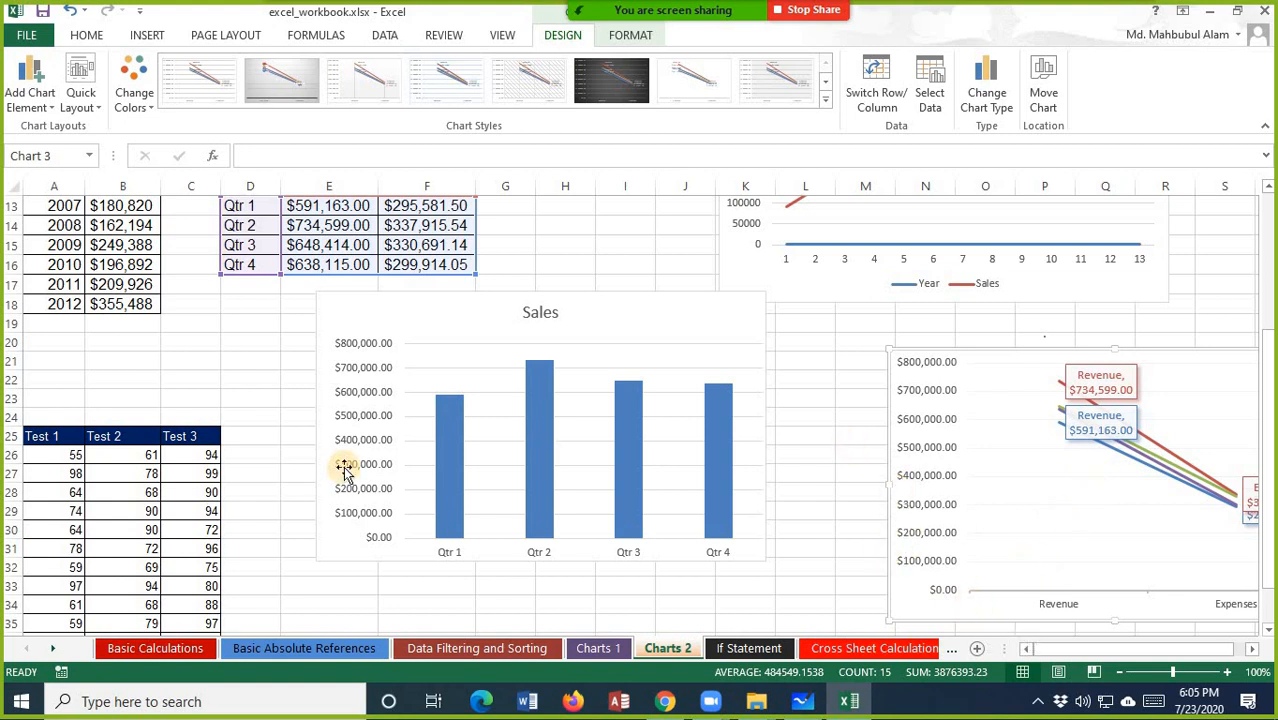
scroll(343, 469, "down", 4)
scroll(343, 466, "up", 8)
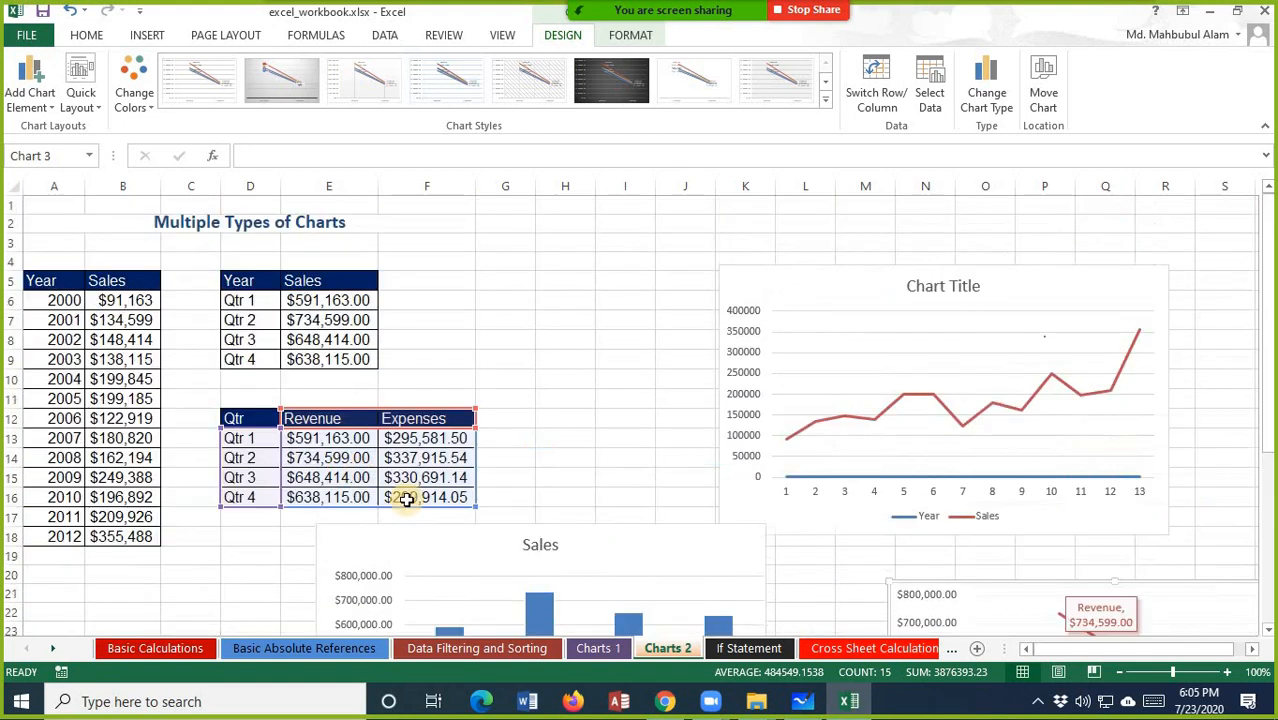
- Try the plain style without gridlines on the line chart, and undo both the style and the chart type change
left_click(690, 80)
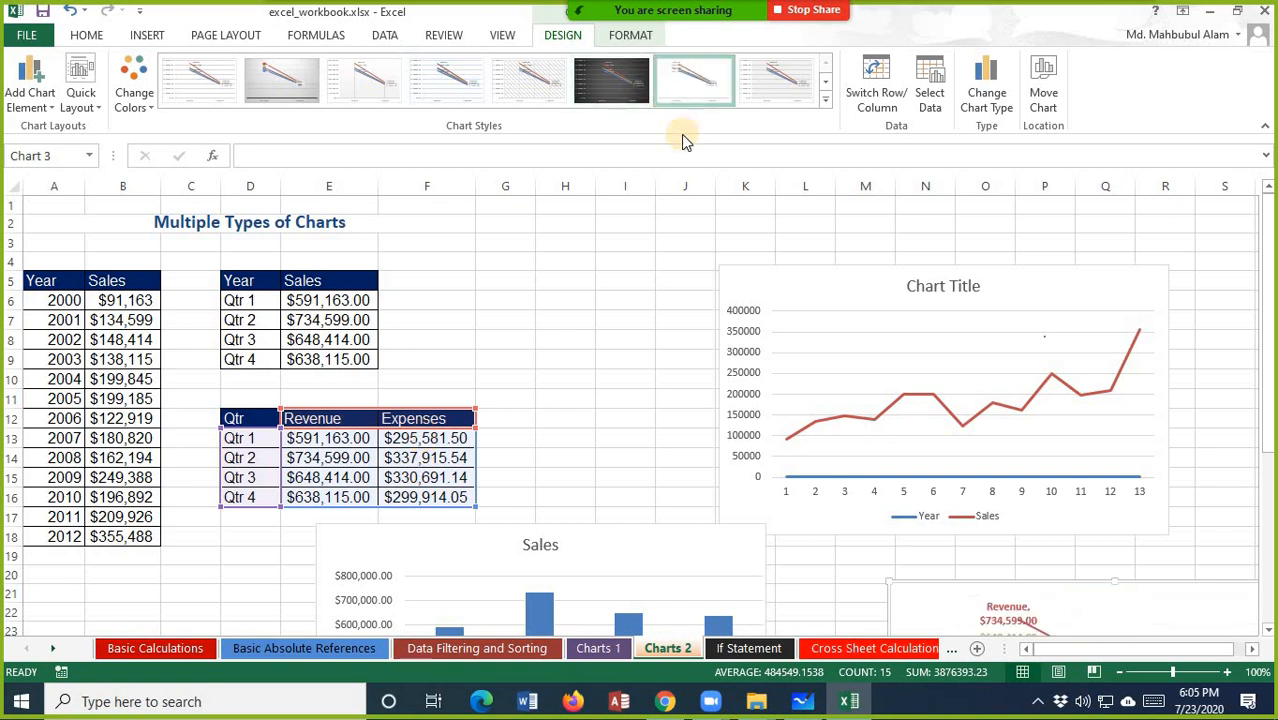
scroll(531, 357, "down", 6)
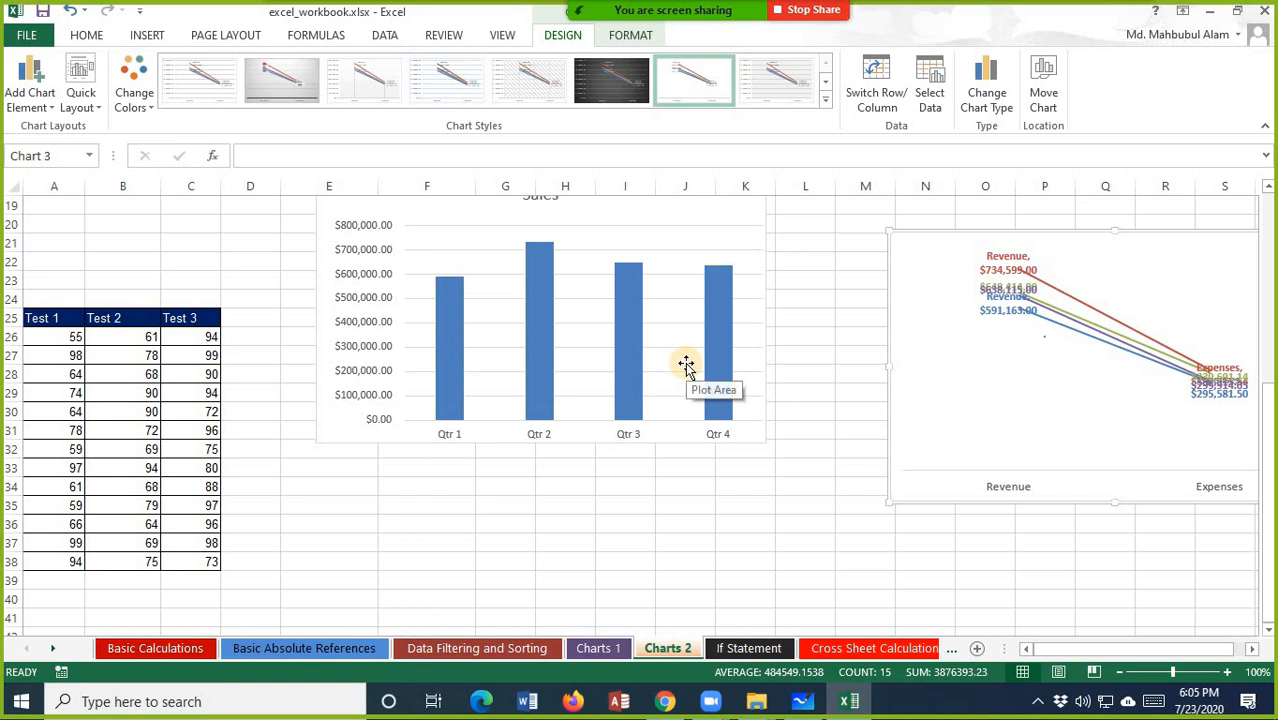
key("ctrl+z")
key("ctrl+z")
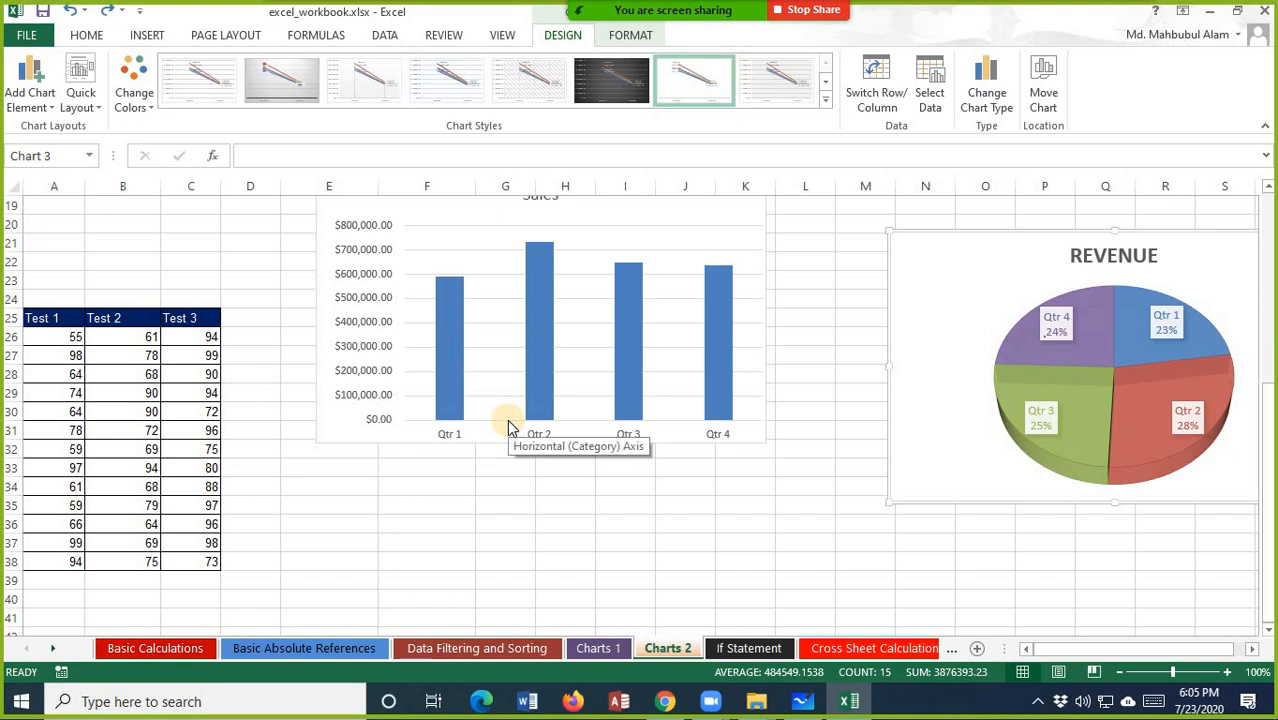
- Draw a text box in the empty area below the quarterly Sales column chart, spanning about columns E to M
scroll(507, 419, "down", 3)
scroll(507, 419, "up", 2)
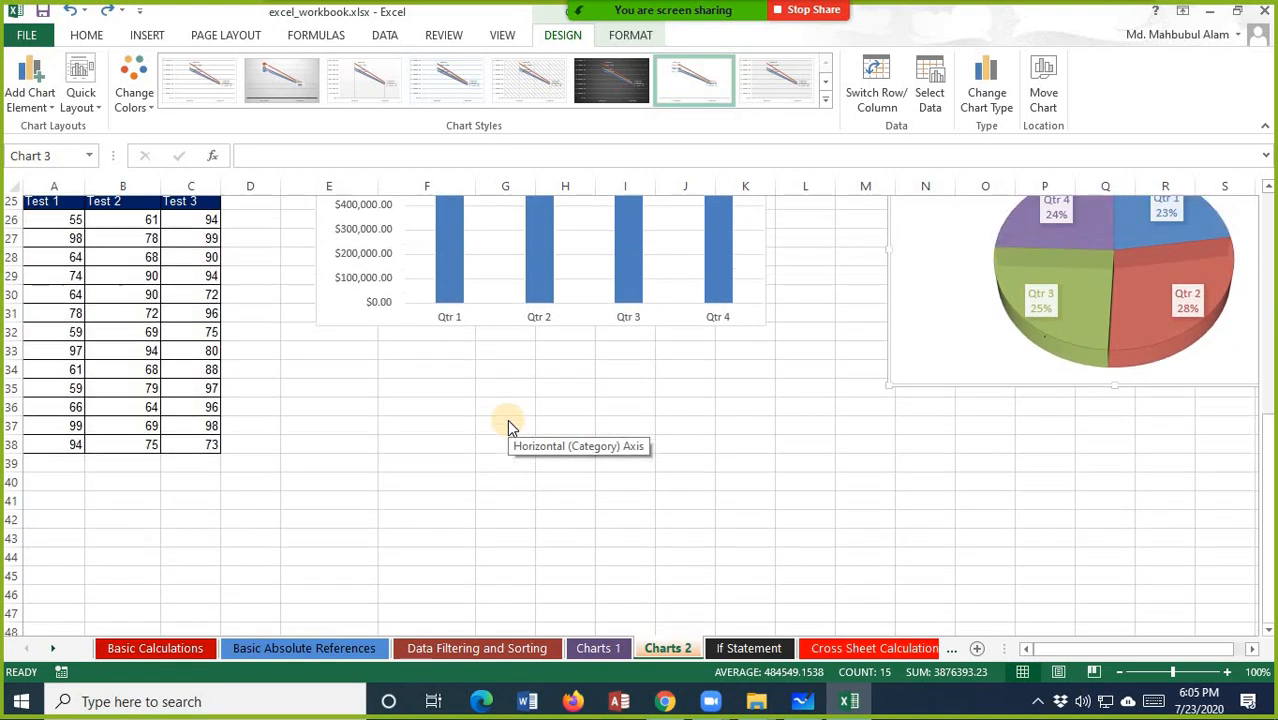
left_click(144, 32)
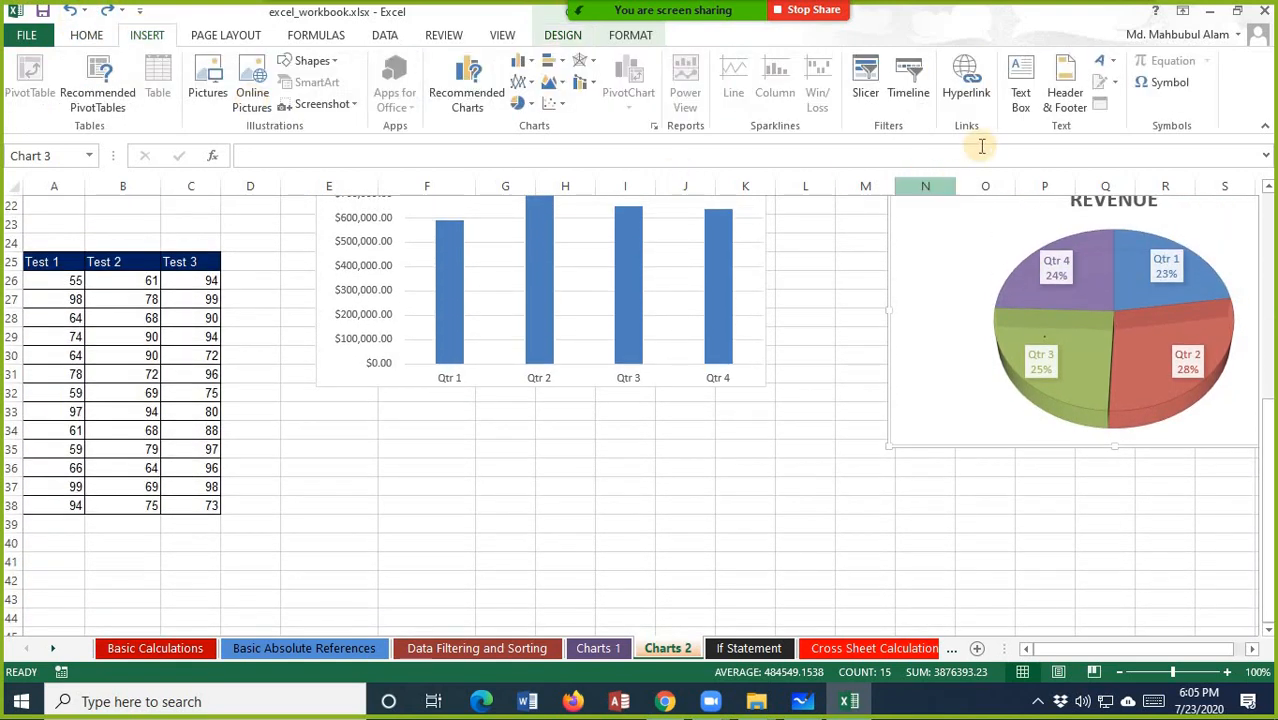
left_click(1021, 80)
left_click_drag(288, 416, 854, 528)
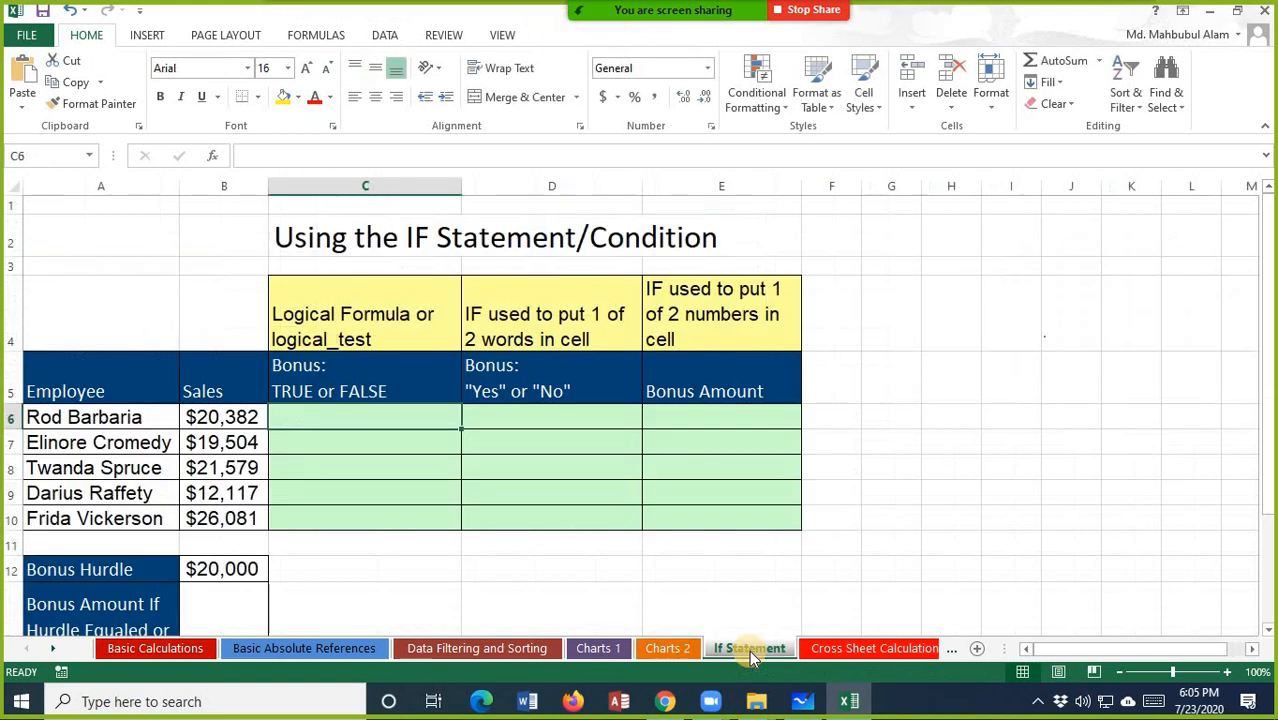
- Open the If Statement sheet and look through the list of logical functions
left_click(749, 650)
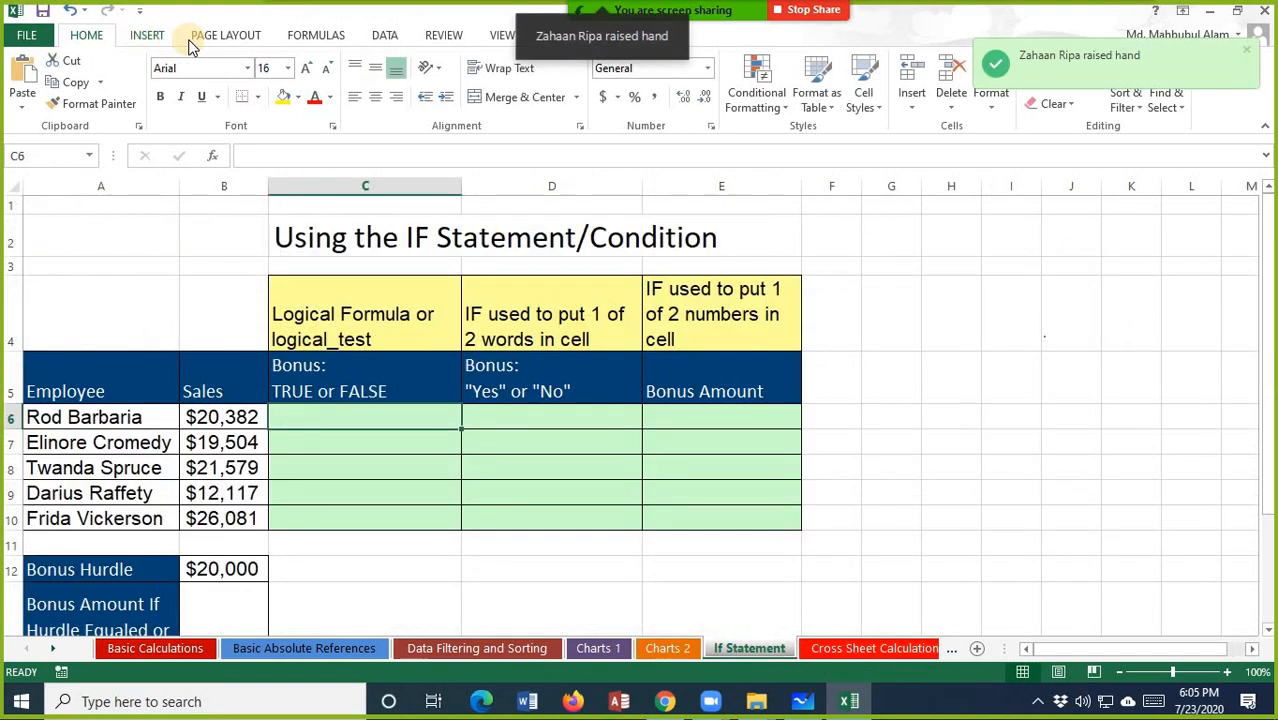
left_click(146, 35)
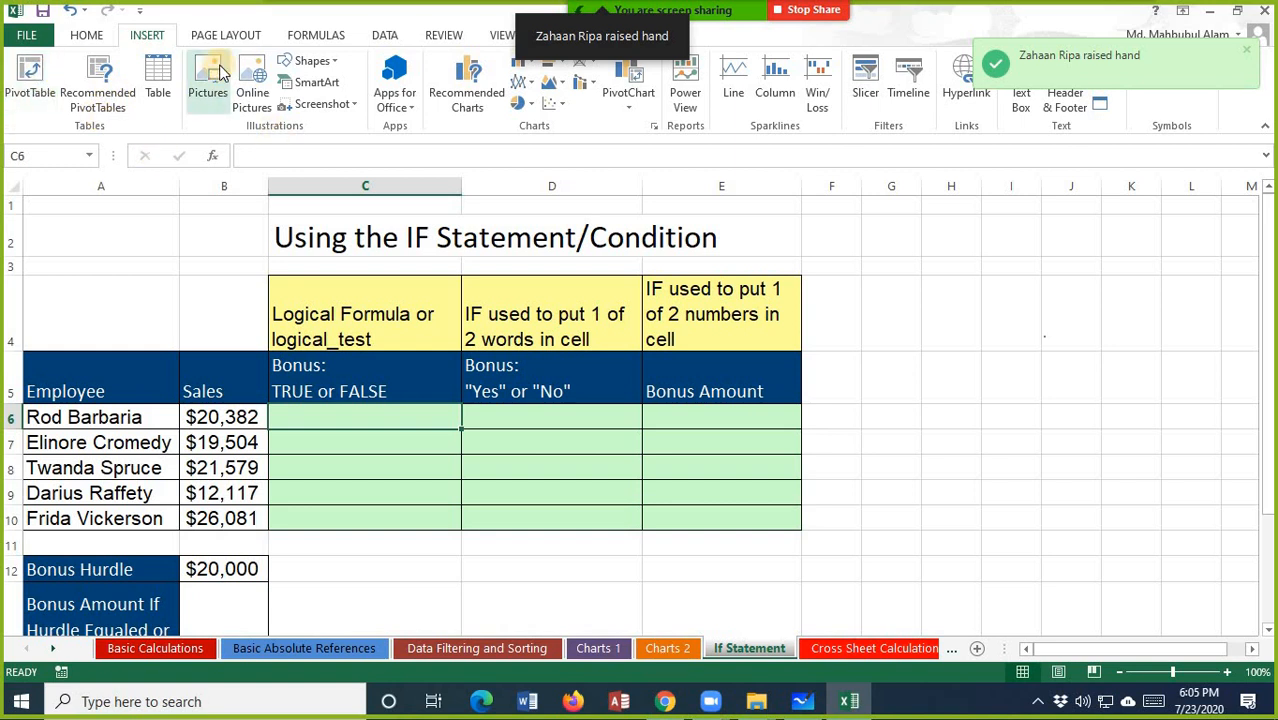
left_click(327, 34)
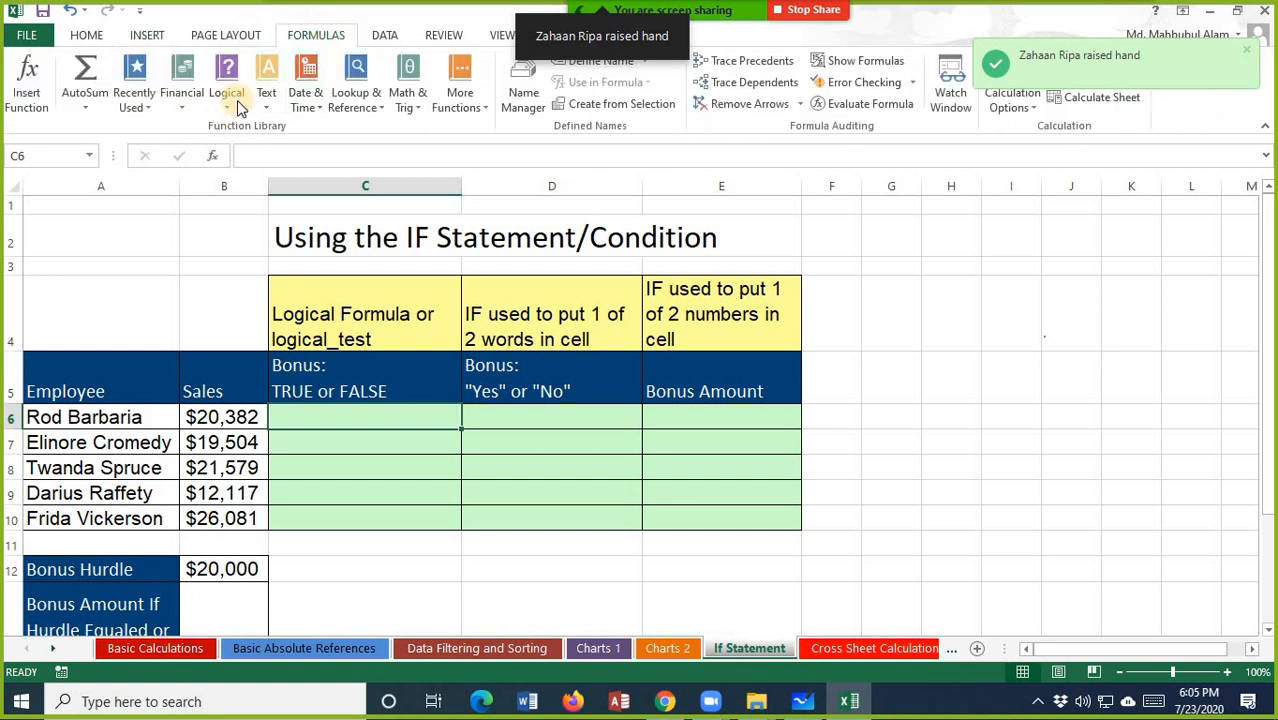
left_click(229, 104)
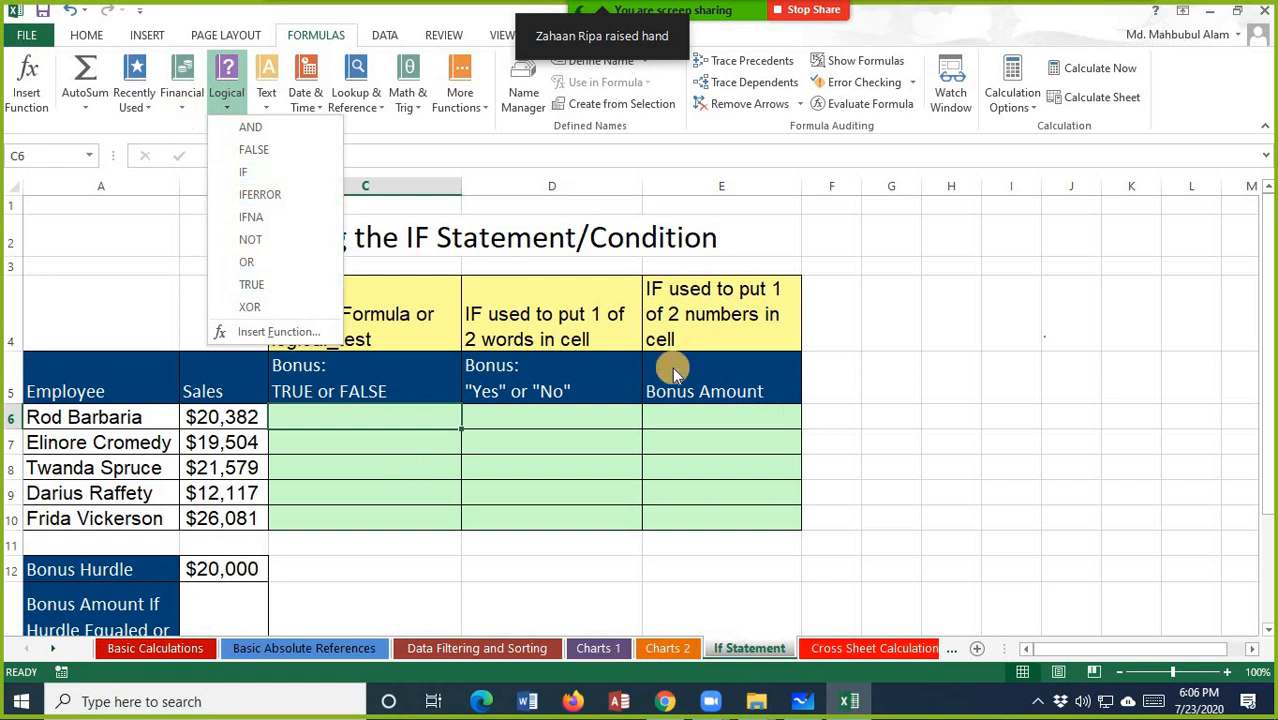
left_click(1043, 418)
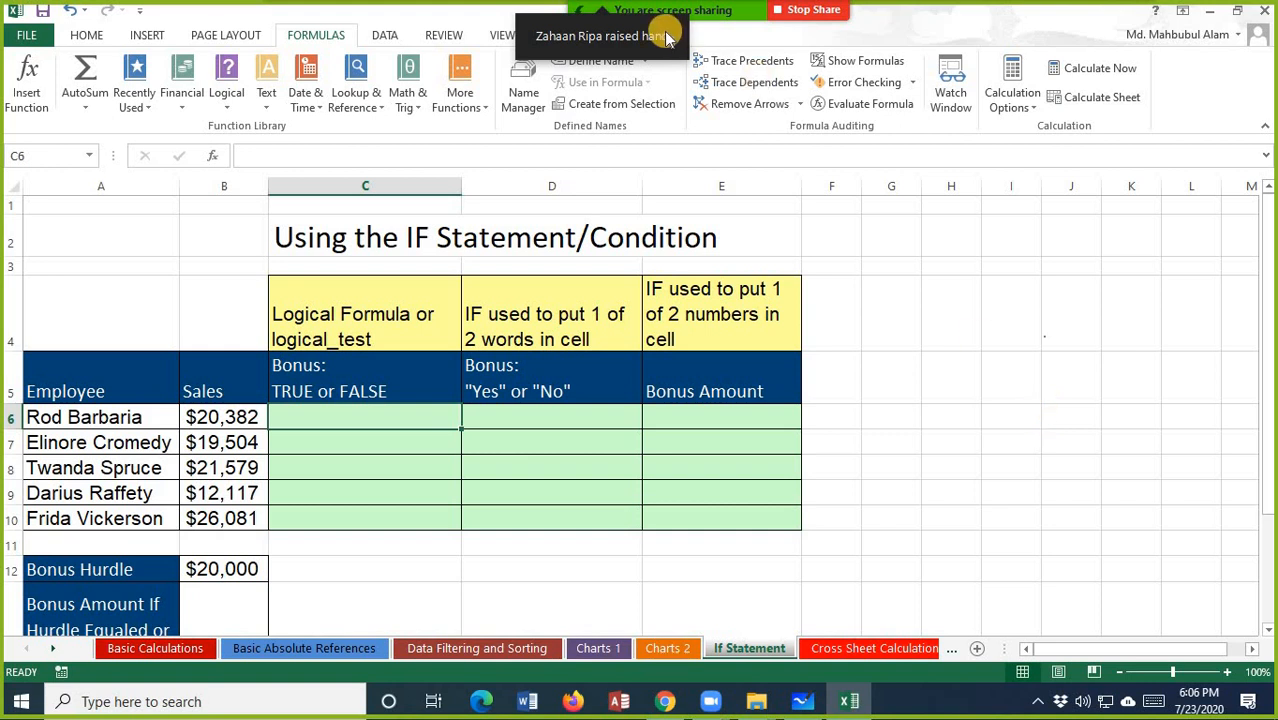
- Switch to the Zoom participants list, check who has raised a hand, and minimize the list
mouse_move(622, 12)
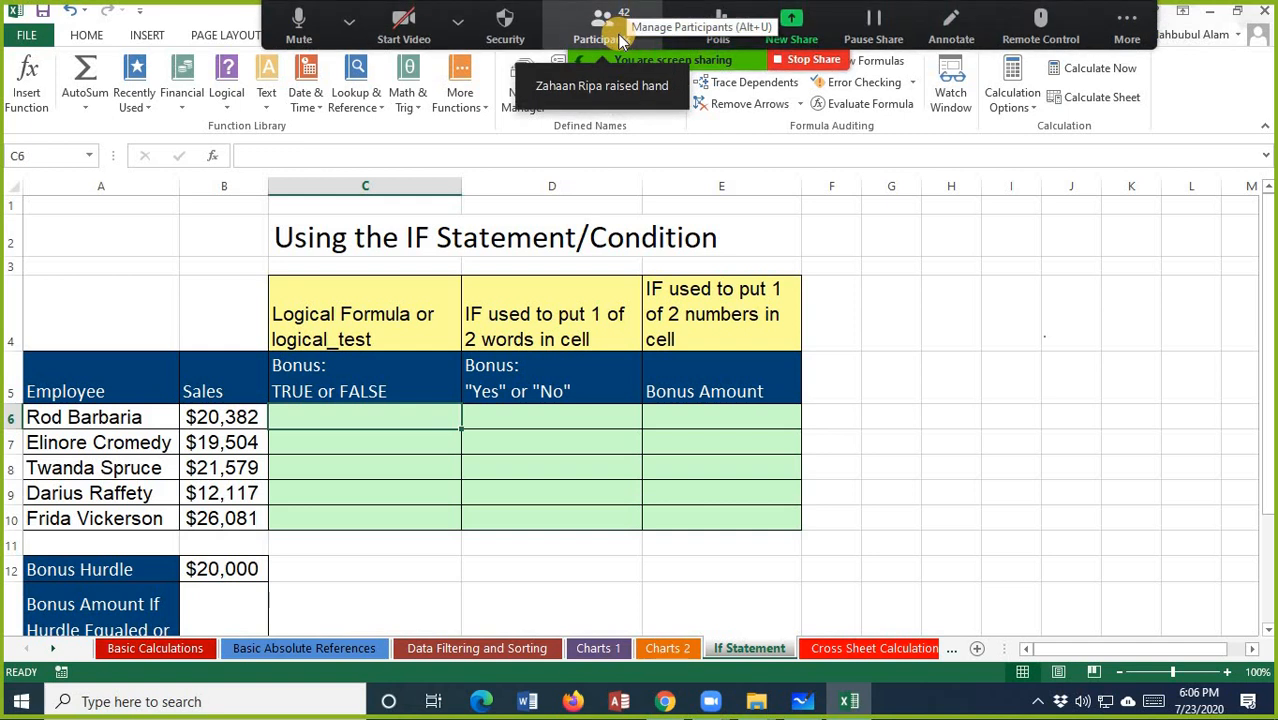
left_click(622, 40)
scroll(670, 317, "down", 1)
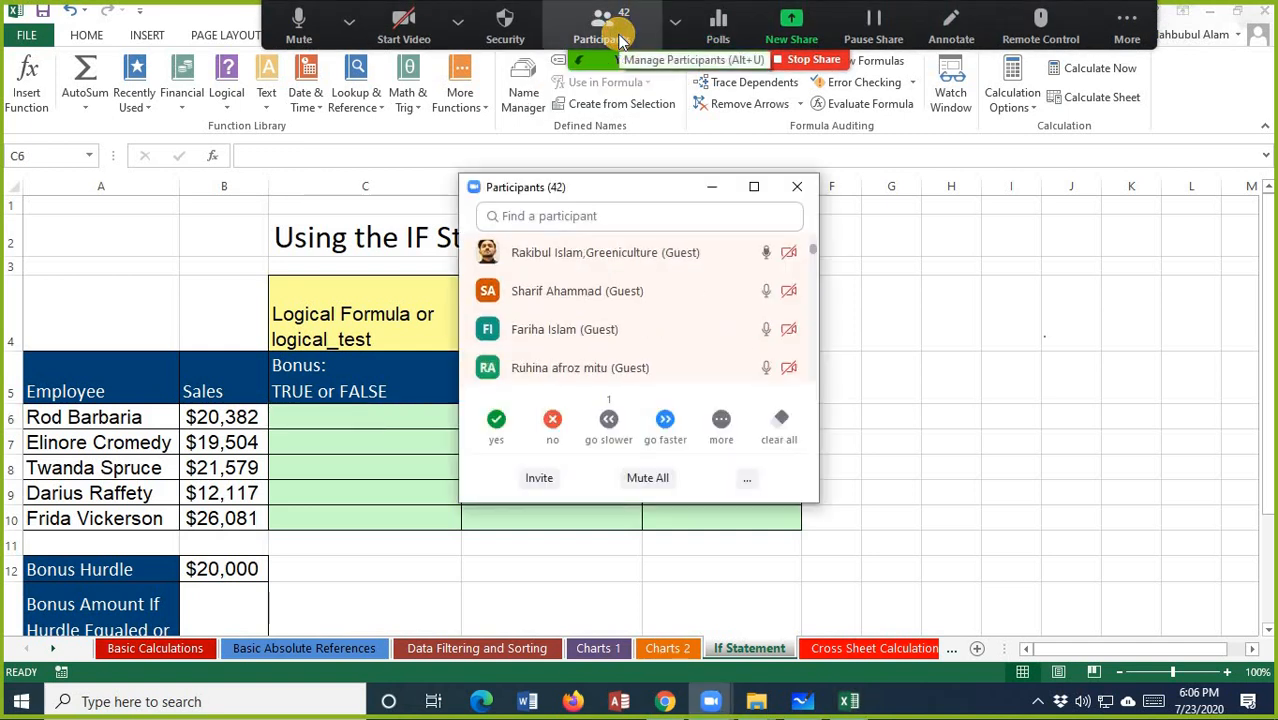
scroll(674, 318, "up", 2)
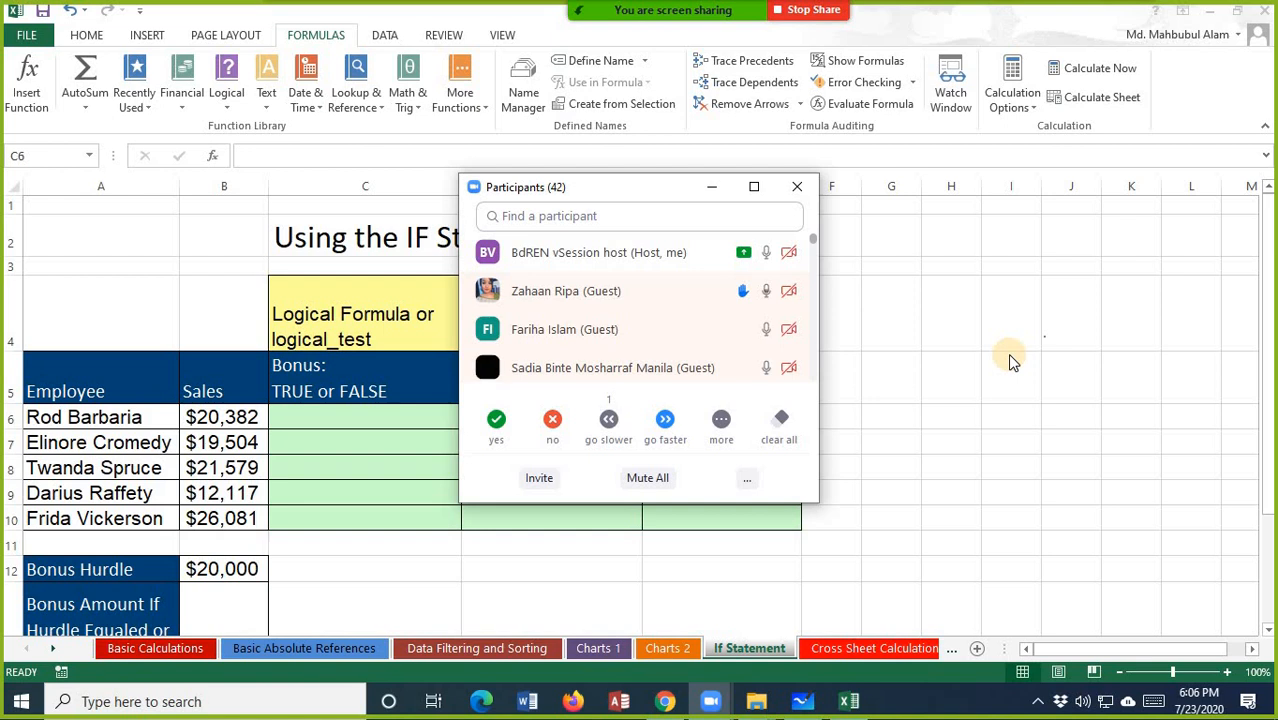
mouse_move(712, 298)
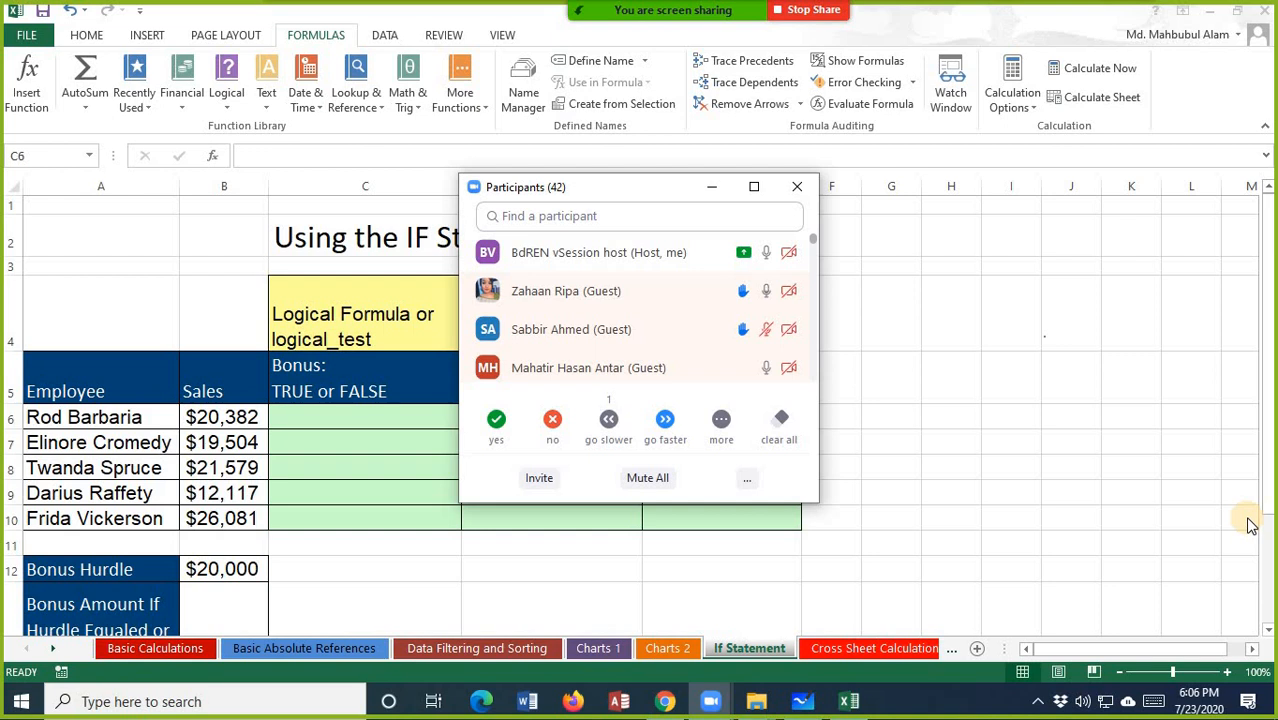
left_click(607, 649)
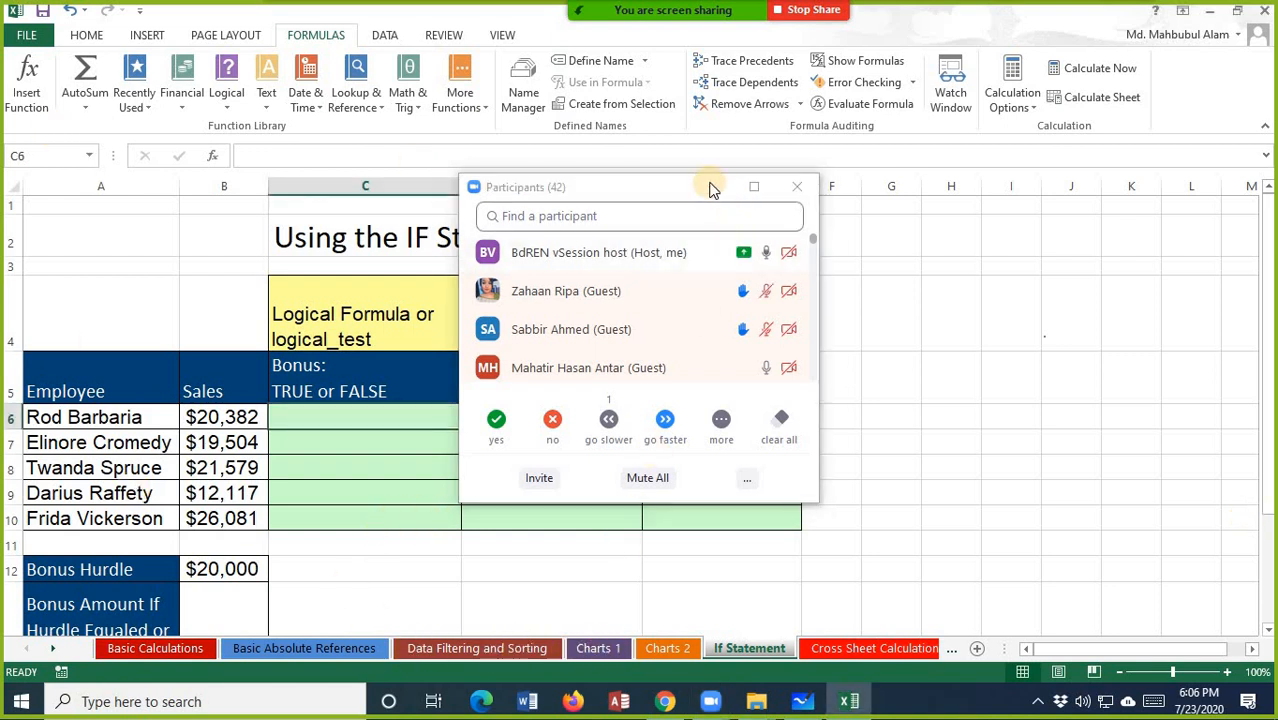
left_click(712, 188)
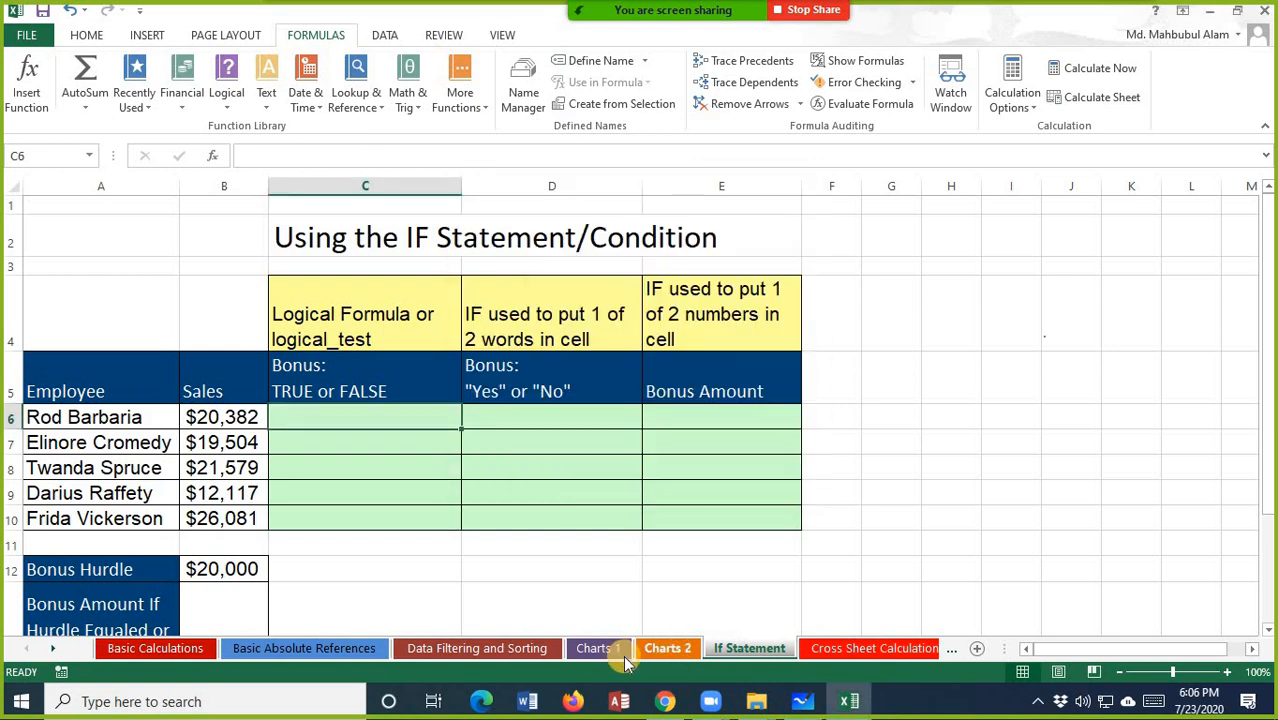
- Open the Charts 1 sheet and bring up the design tools for the WindSport Summer Sales line chart, dismissing its formatting pane
left_click(597, 649)
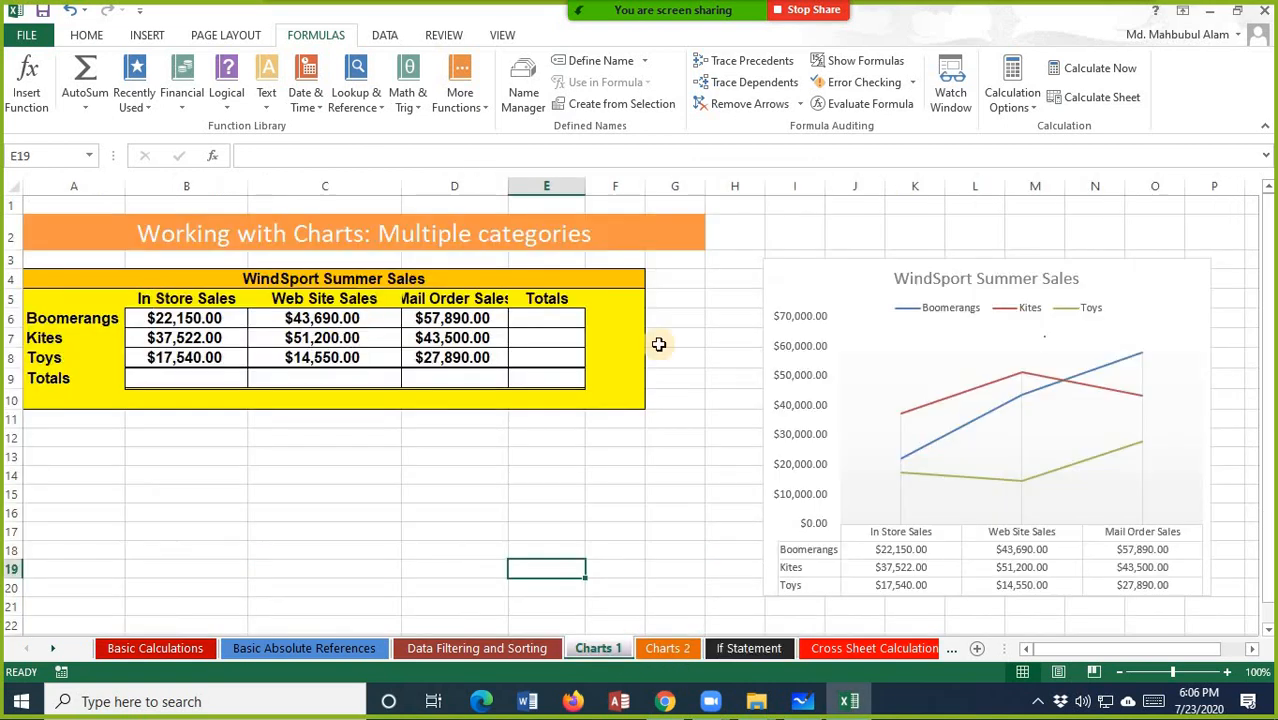
left_click(948, 381)
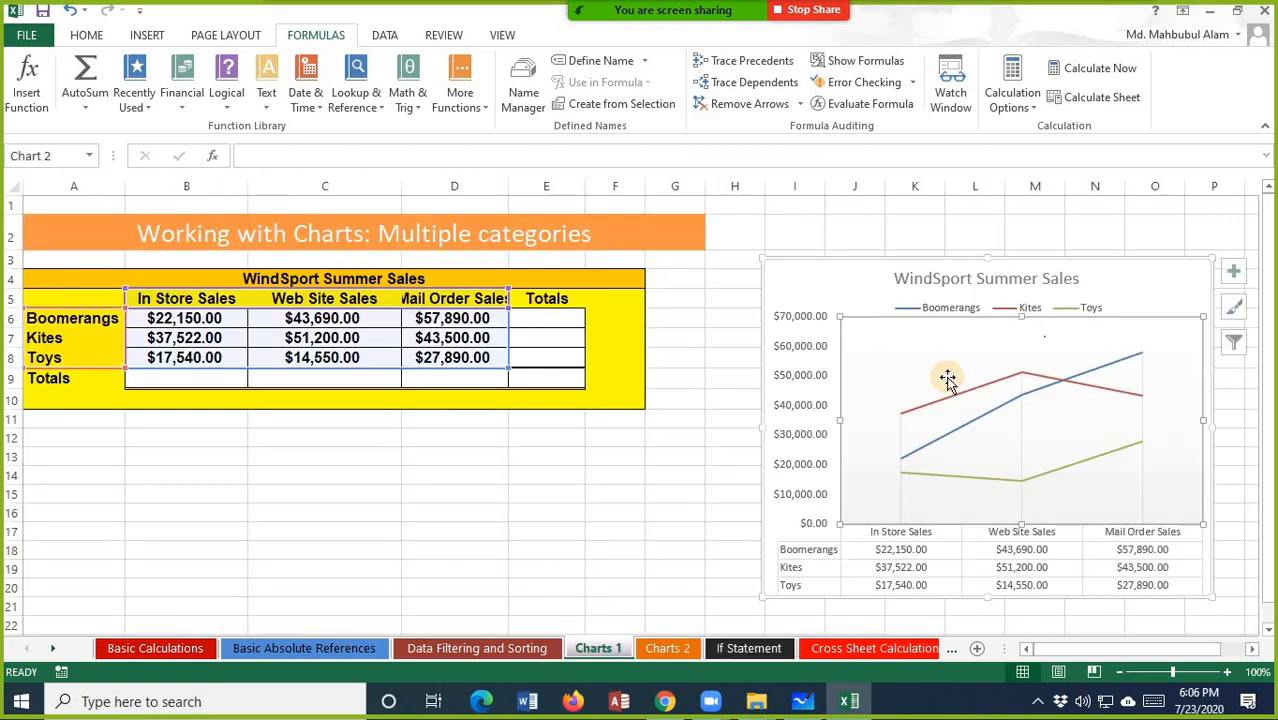
left_click(844, 270)
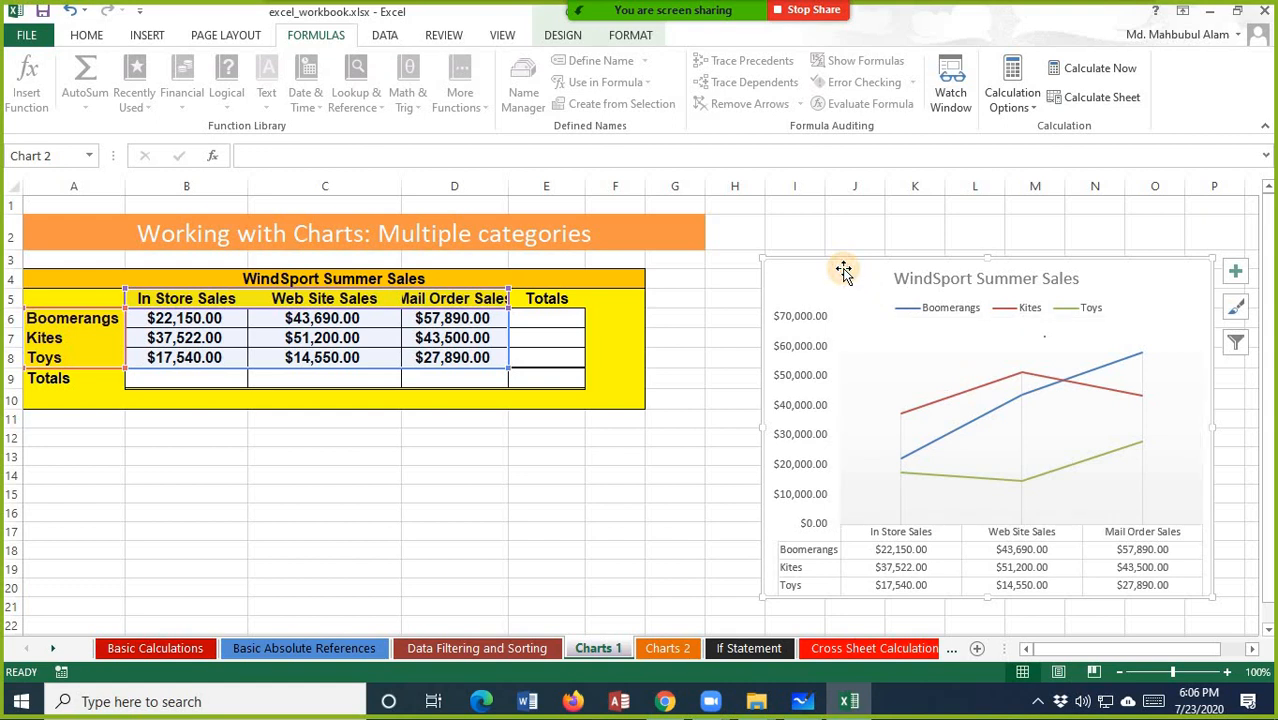
left_click(88, 35)
left_click(150, 35)
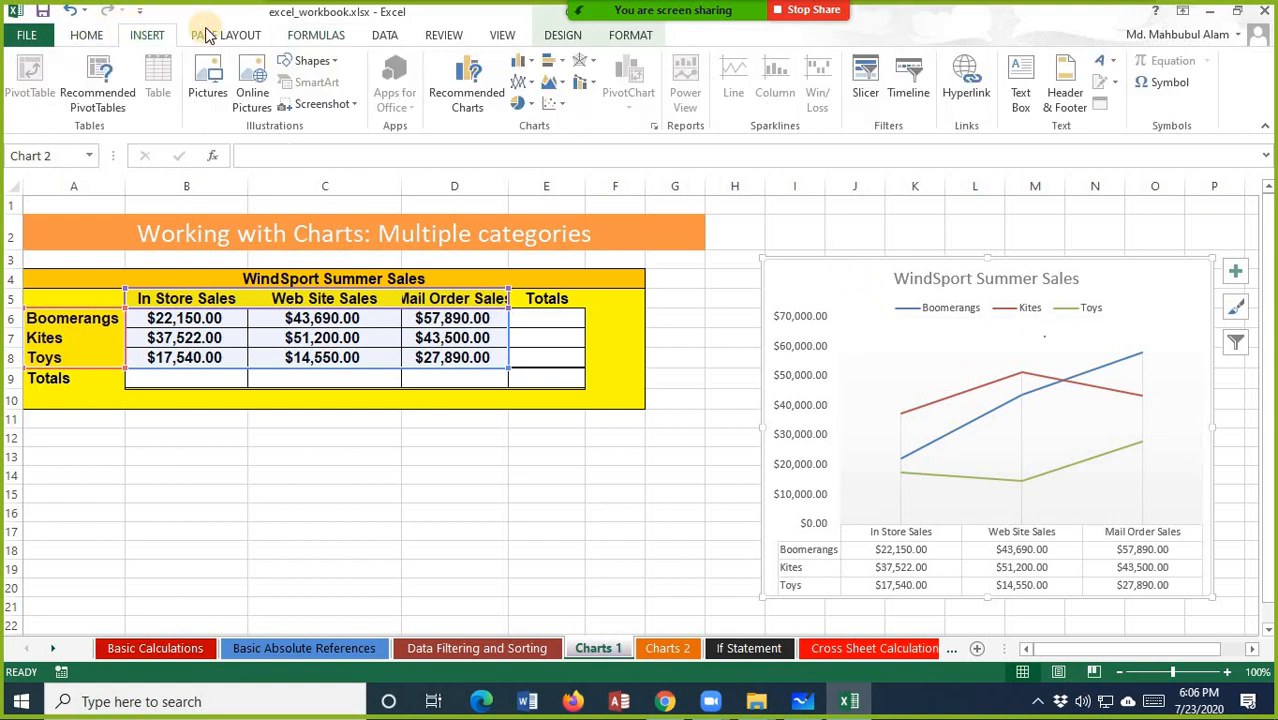
left_click(210, 35)
left_click(310, 35)
left_click(148, 35)
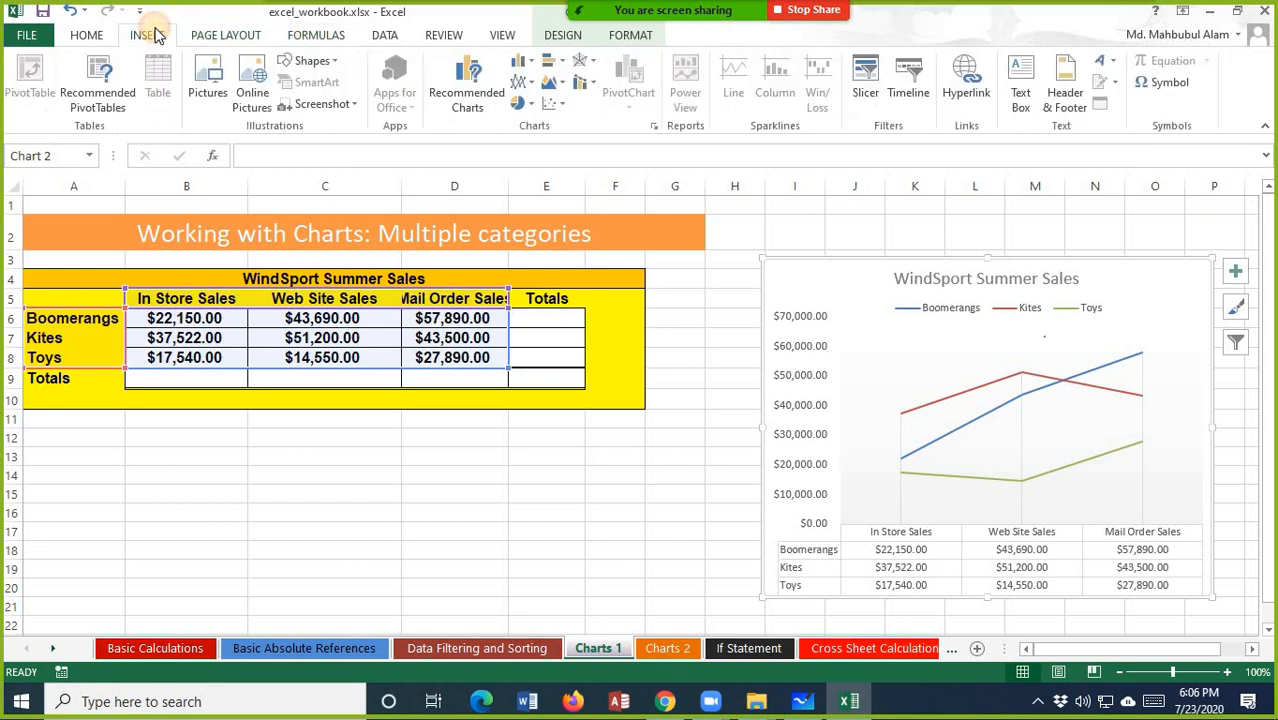
double_click(855, 279)
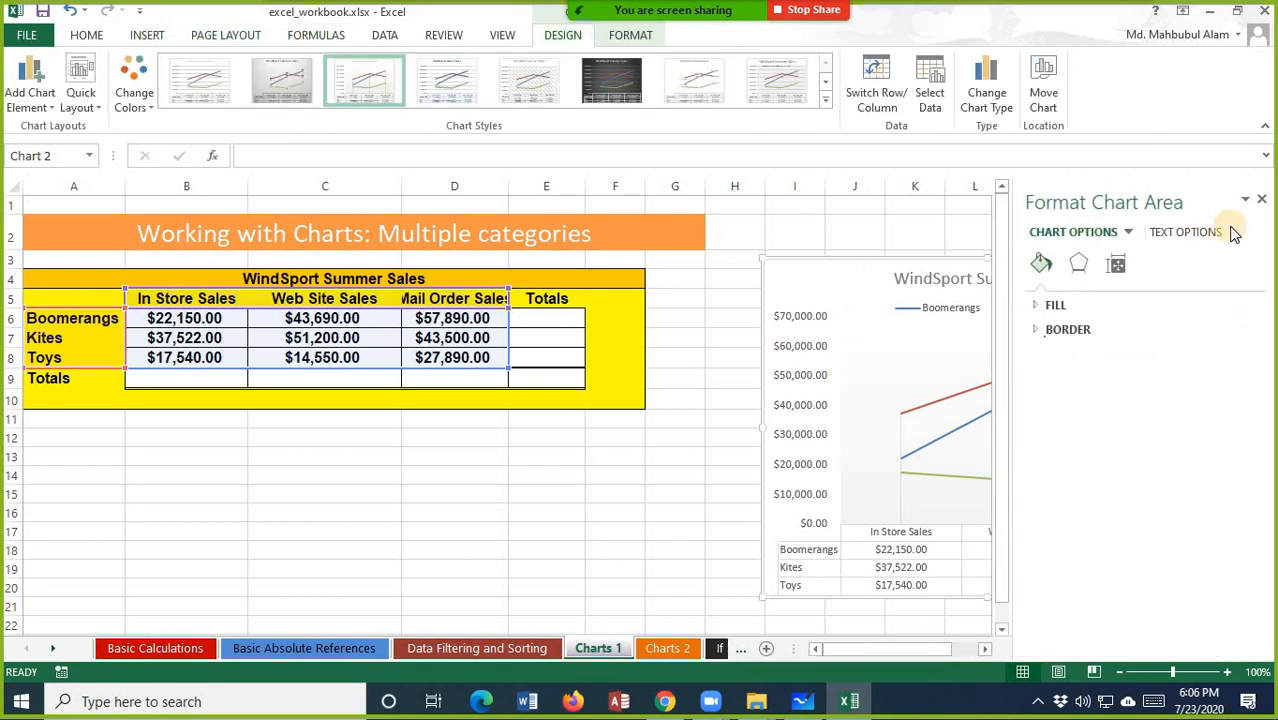
left_click(1261, 199)
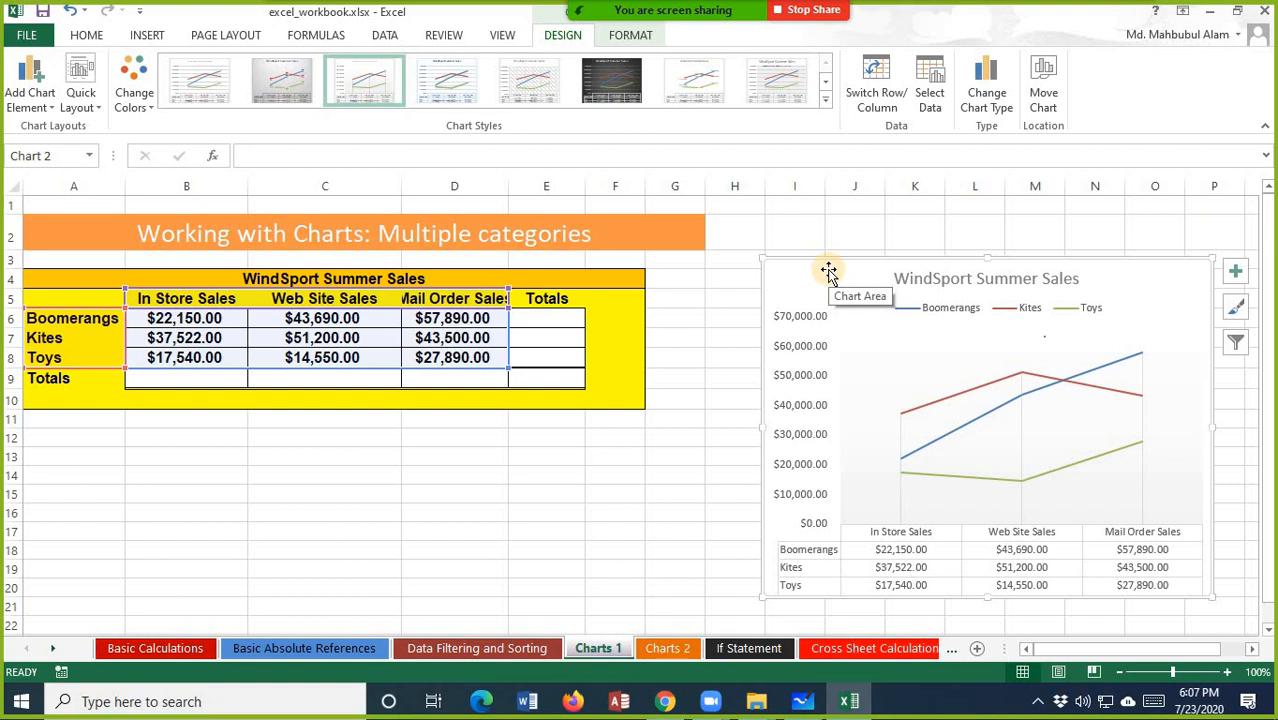
- Look through the elements that can be added to the WindSport Summer Sales line chart, including the chart title placements
double_click(828, 272)
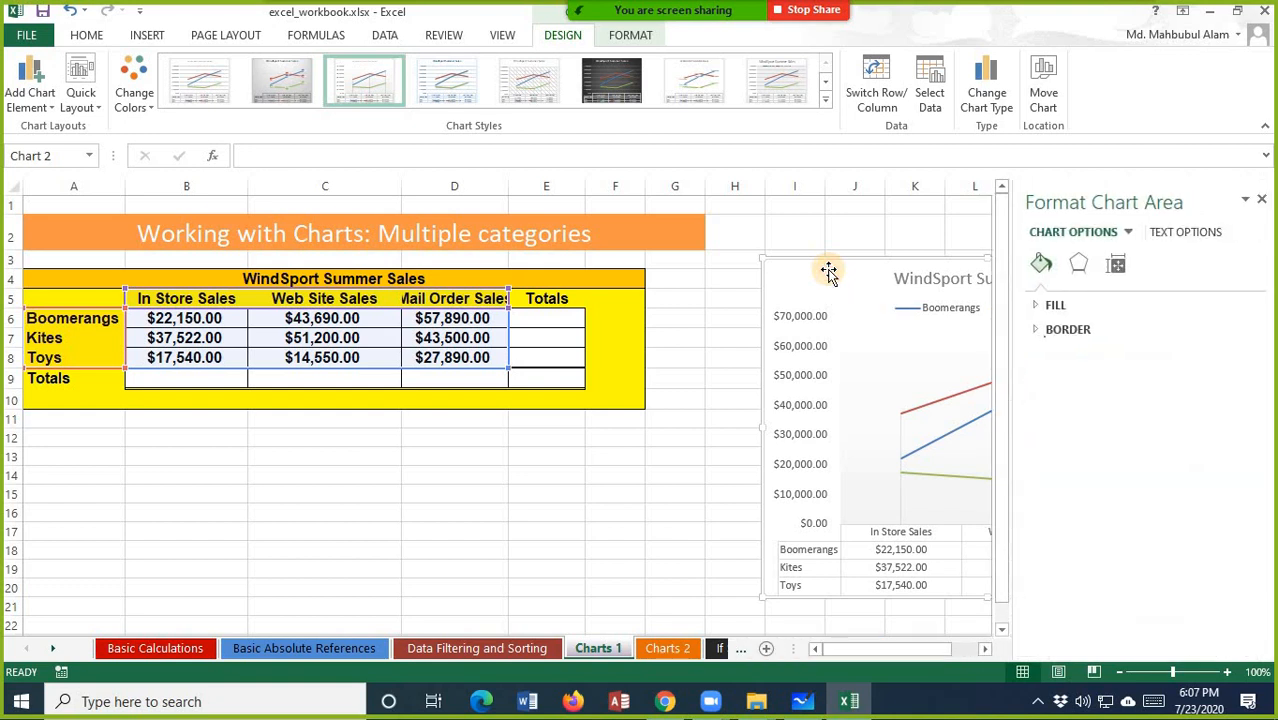
left_click(1261, 199)
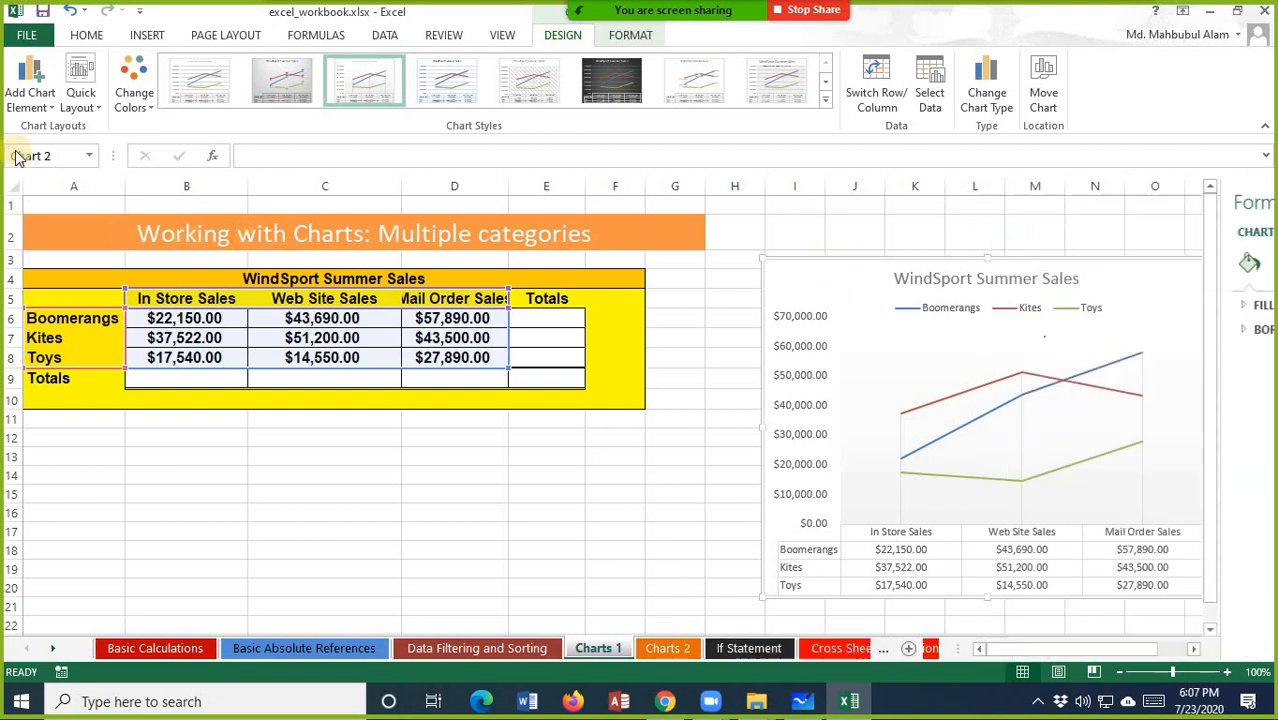
left_click(49, 116)
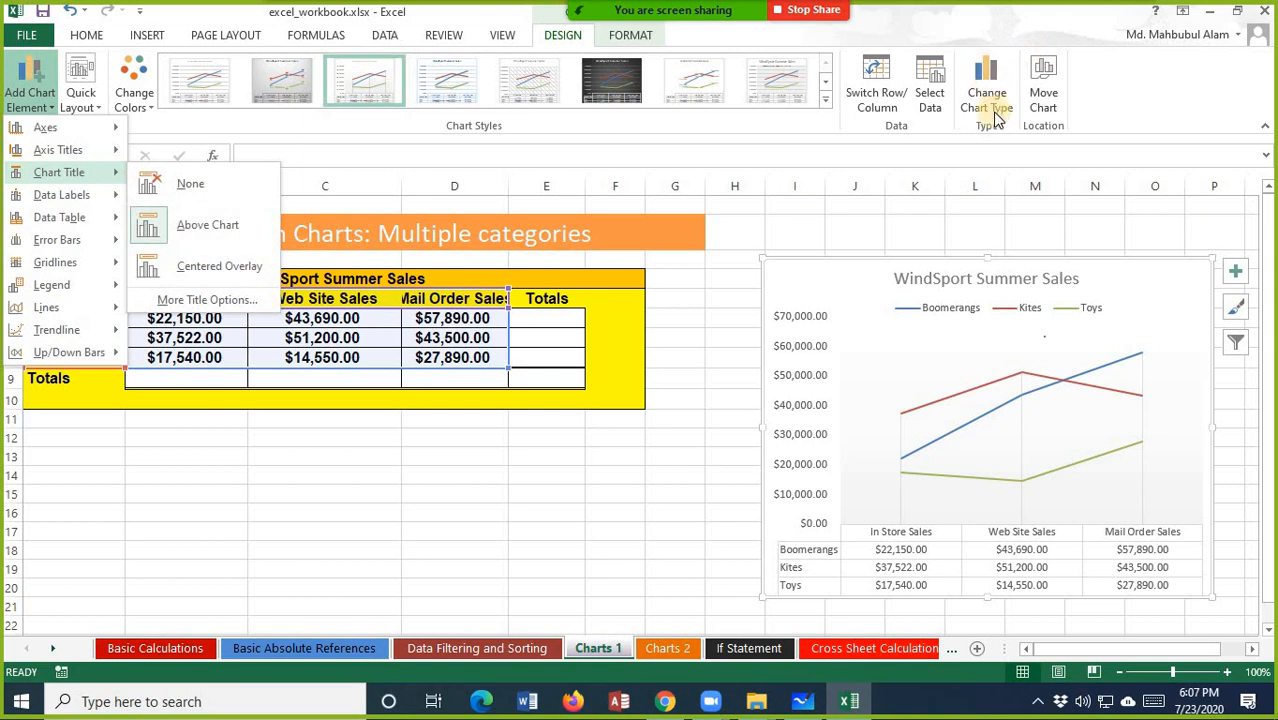
left_click(828, 285)
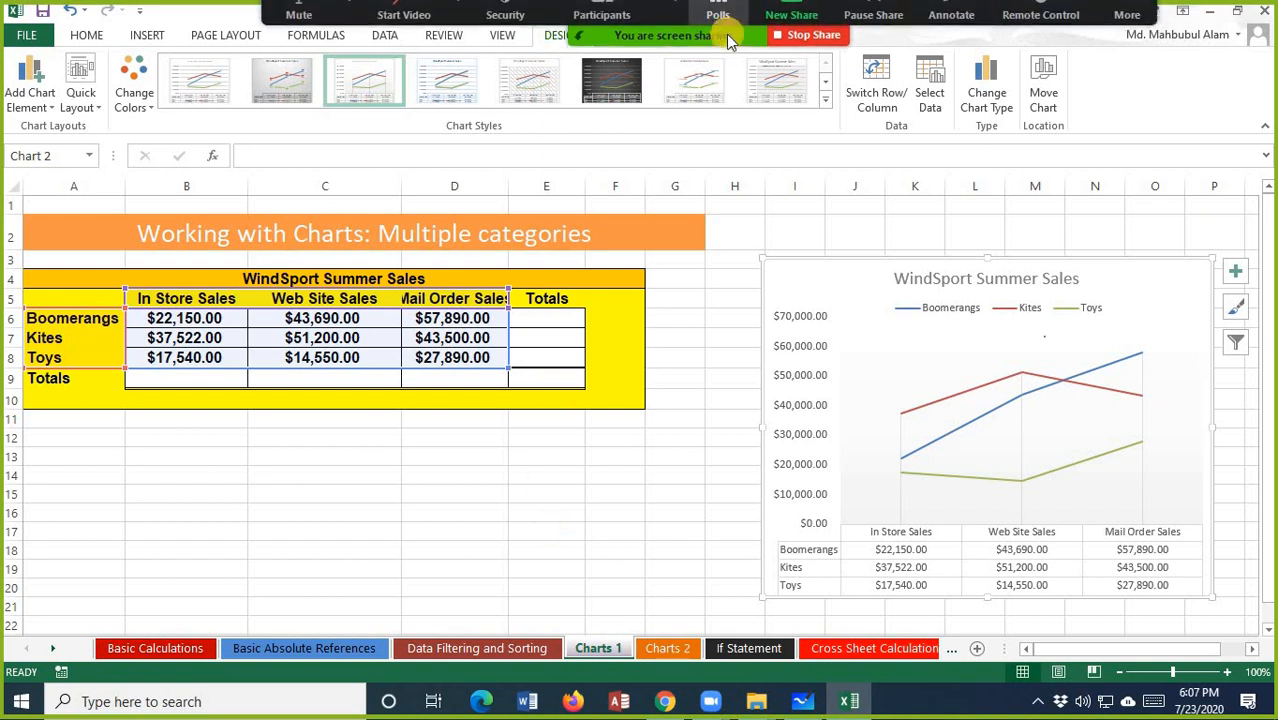
- Switch to Zoom and open the participants list to check for raised hands
left_click(602, 25)
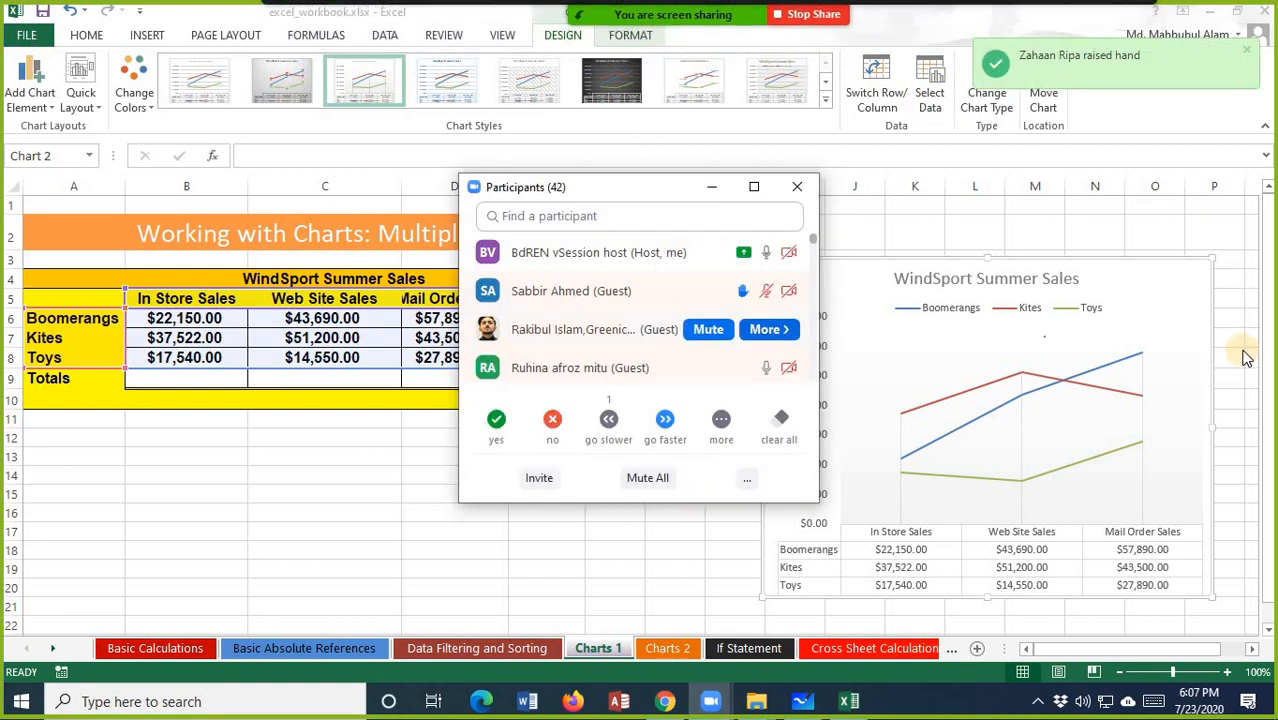